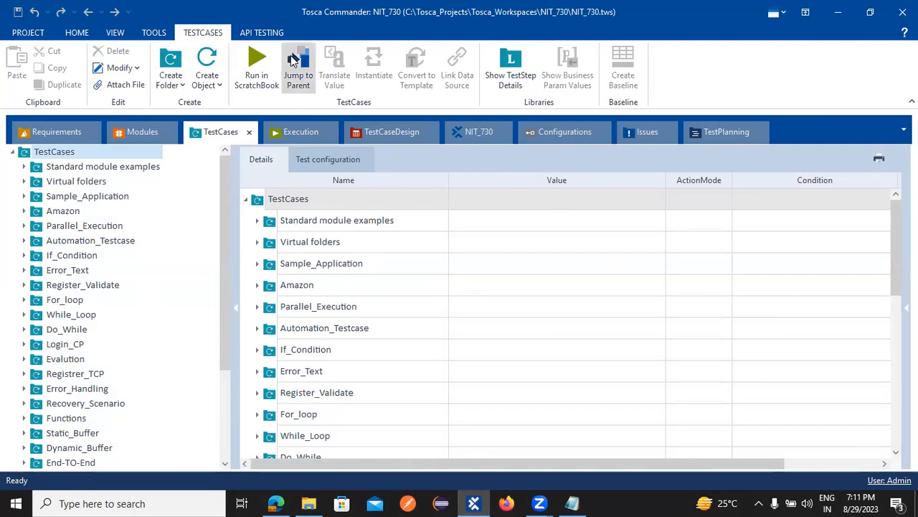
# Step: Browse Standard module examples and Virtual folders to view the TC_Amazon1 and TC_Amazon2 steps
pyautogui.scroll(-1, 292, 60)
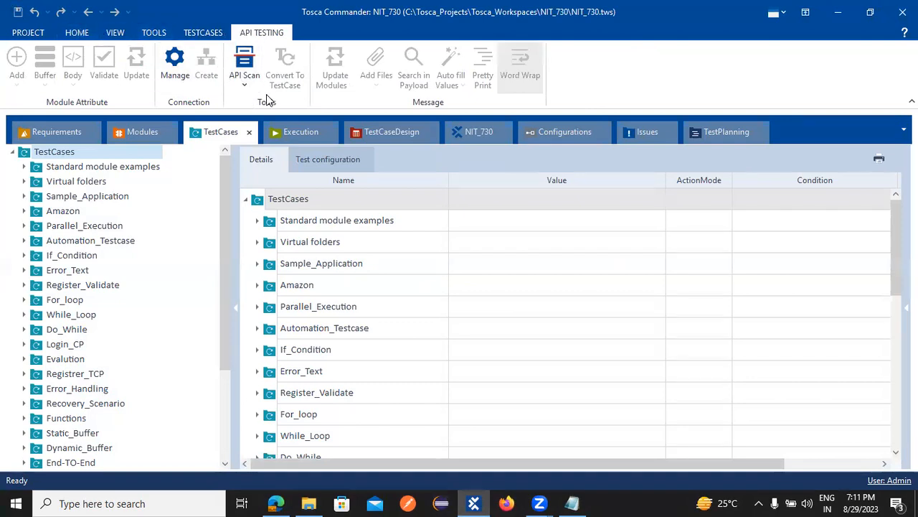
pyautogui.click(85, 168)
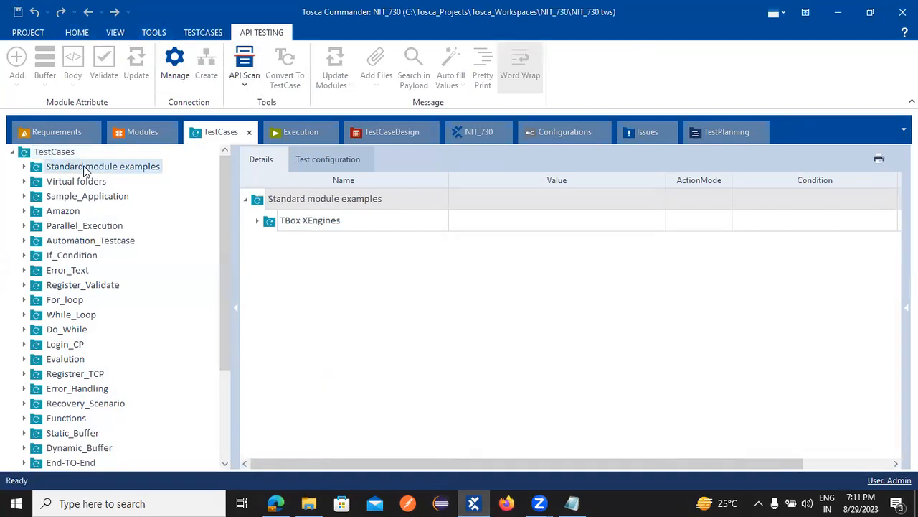
pyautogui.click(77, 180)
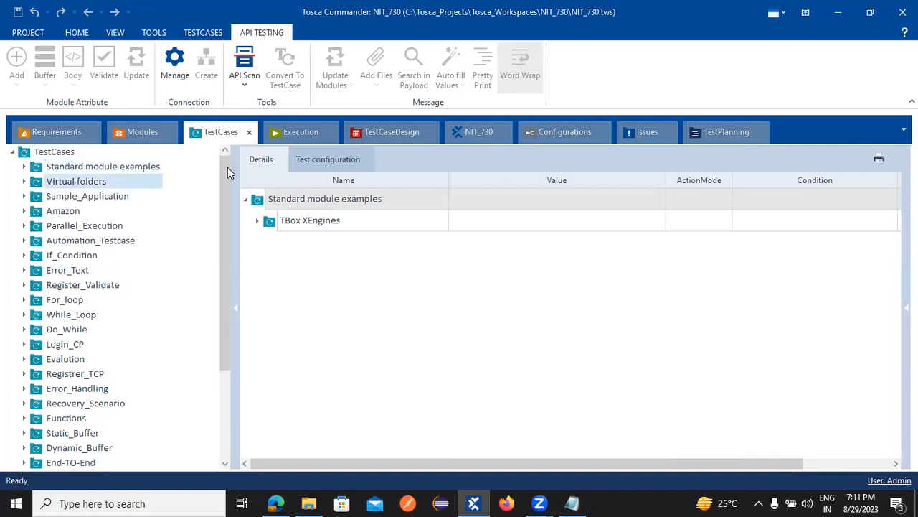
pyautogui.click(23, 211)
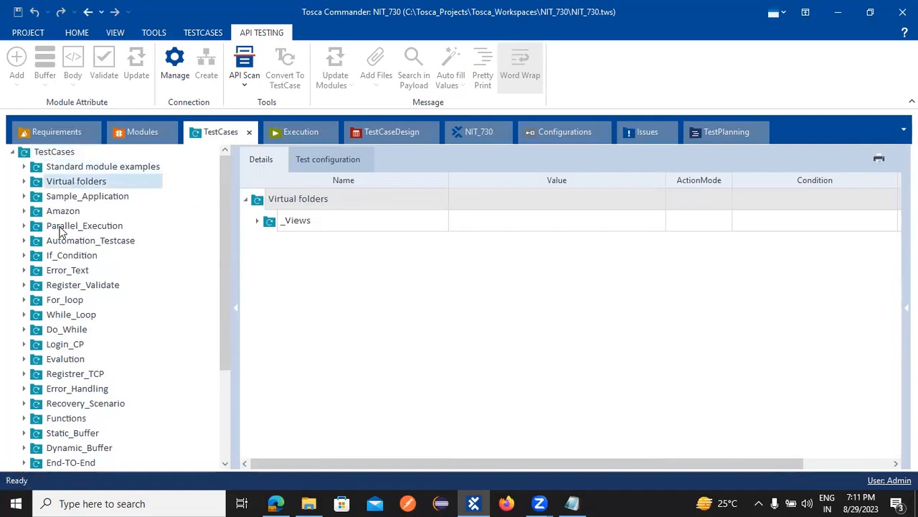
pyautogui.click(62, 226)
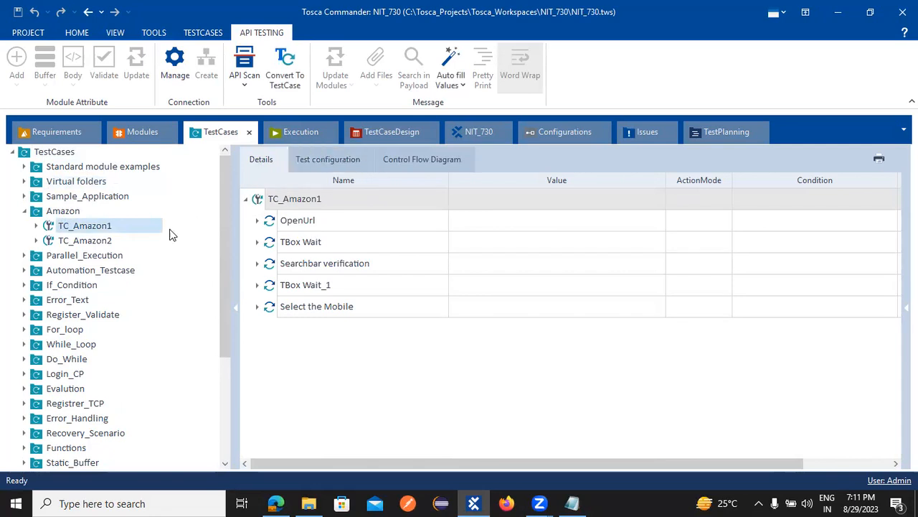
pyautogui.click(80, 243)
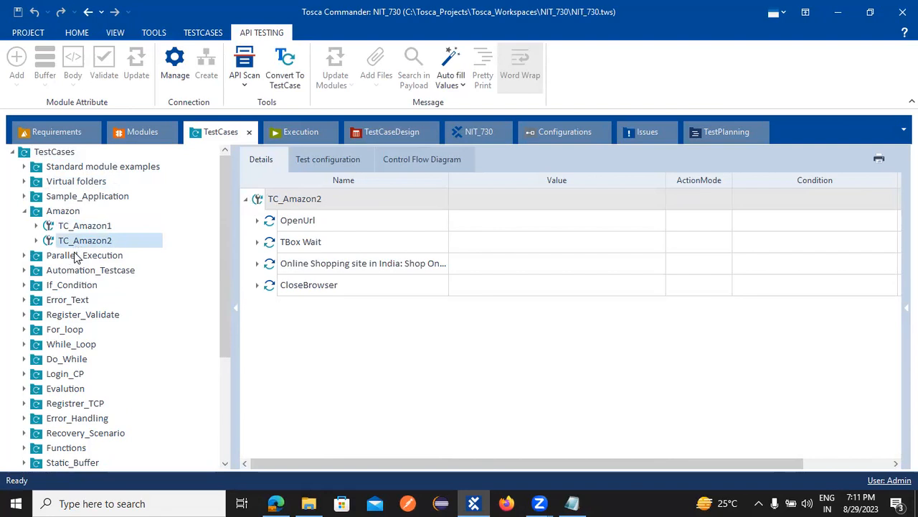
# Step: Inspect Parallel_Execution's TC_10 OpenUrl step and TC_11, then collapse both folders
pyautogui.click(24, 255)
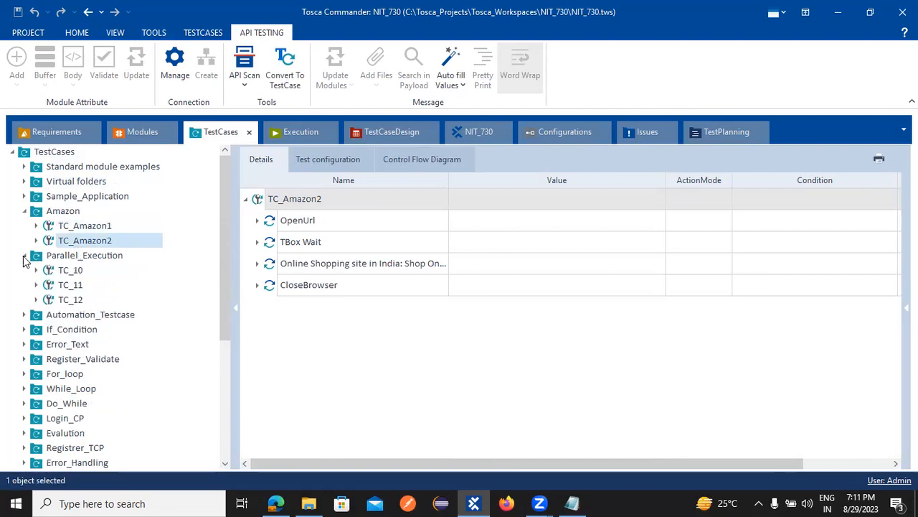
pyautogui.click(72, 270)
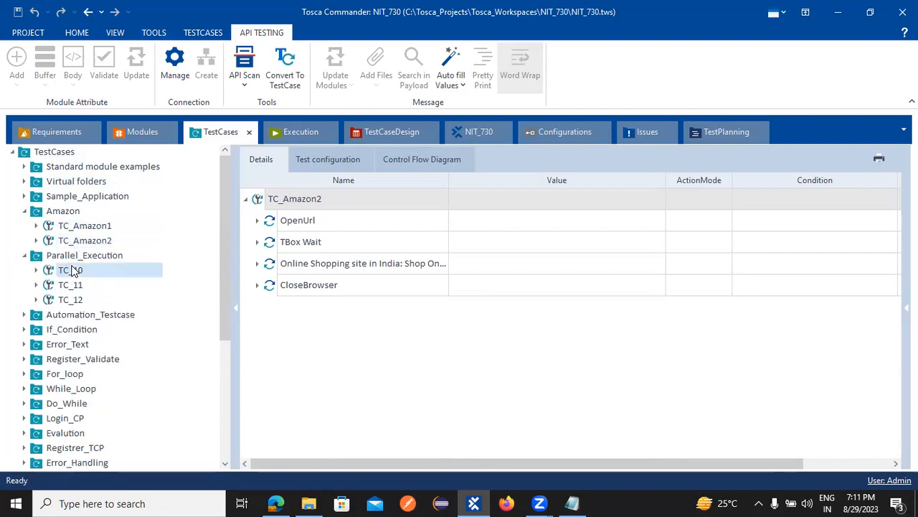
pyautogui.click(36, 270)
pyautogui.click(80, 287)
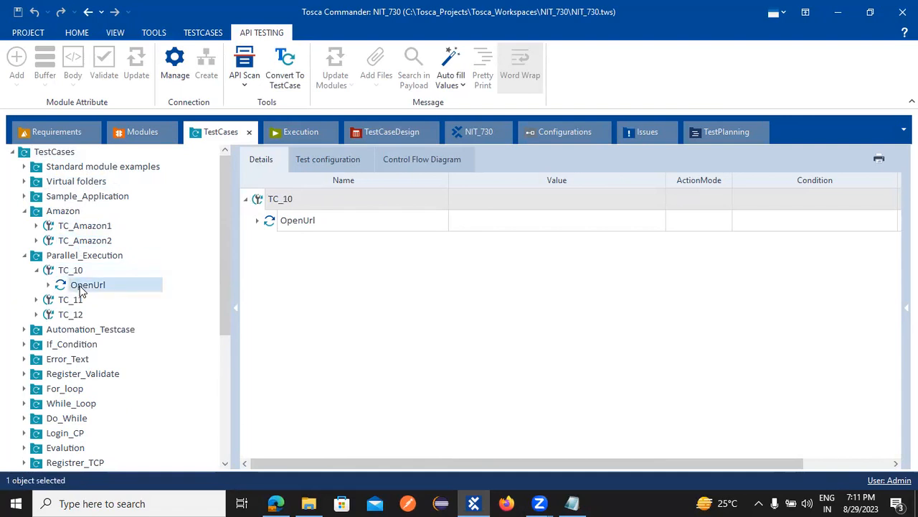
pyautogui.click(61, 304)
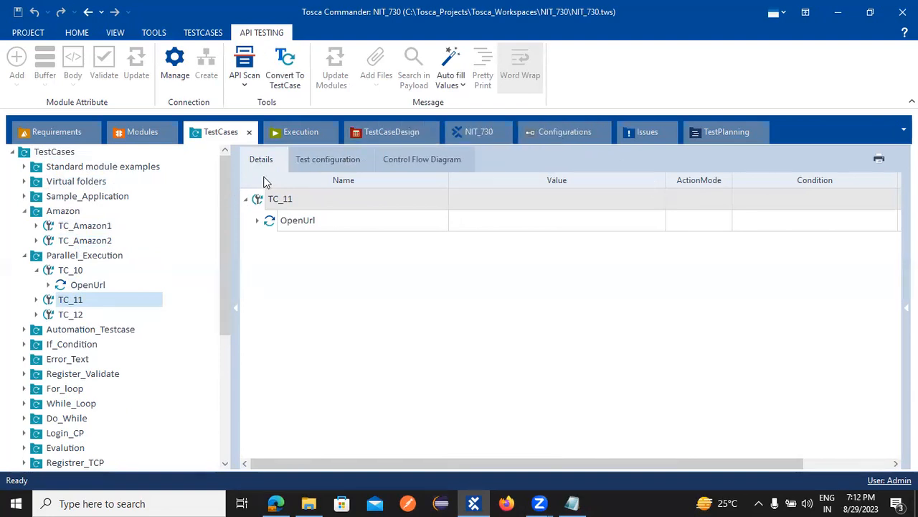
pyautogui.click(25, 257)
pyautogui.click(24, 214)
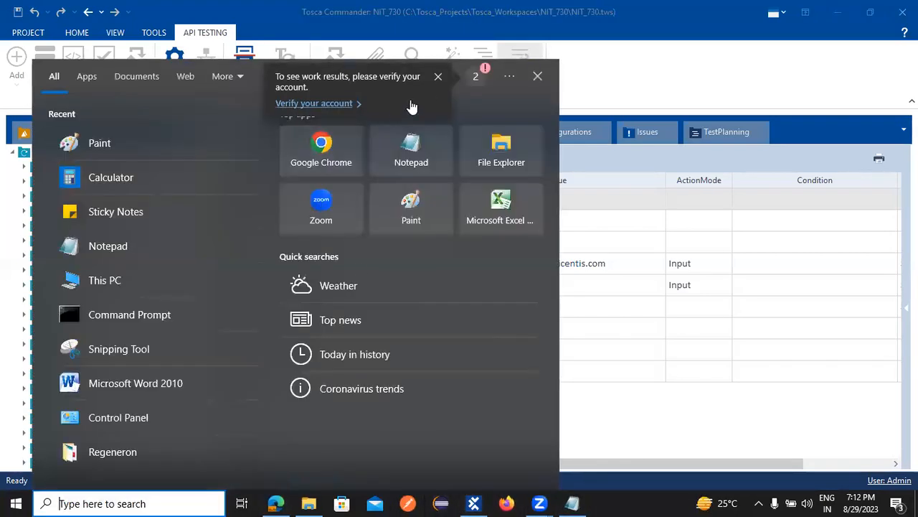
# Step: Dismiss the notification, launch Chrome and search Google for 'dummyrestapi'
pyautogui.click(438, 79)
pyautogui.click(320, 147)
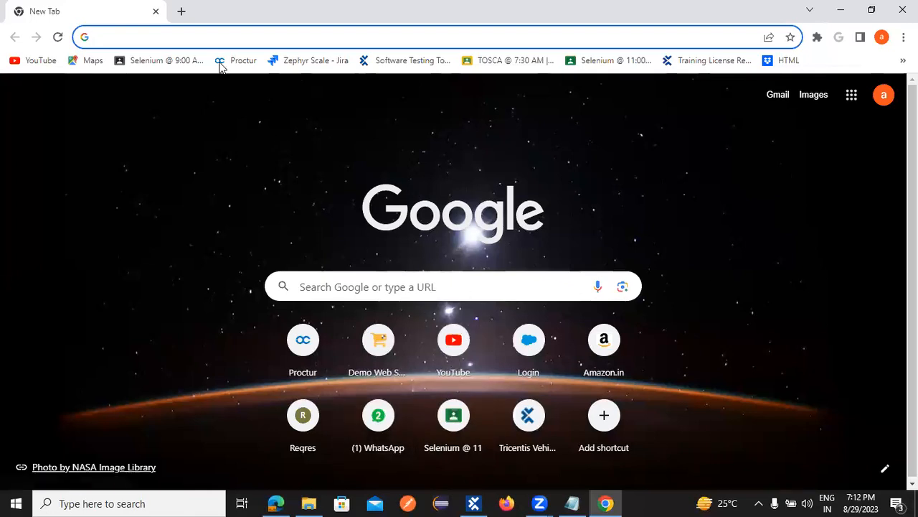
pyautogui.press('Down')
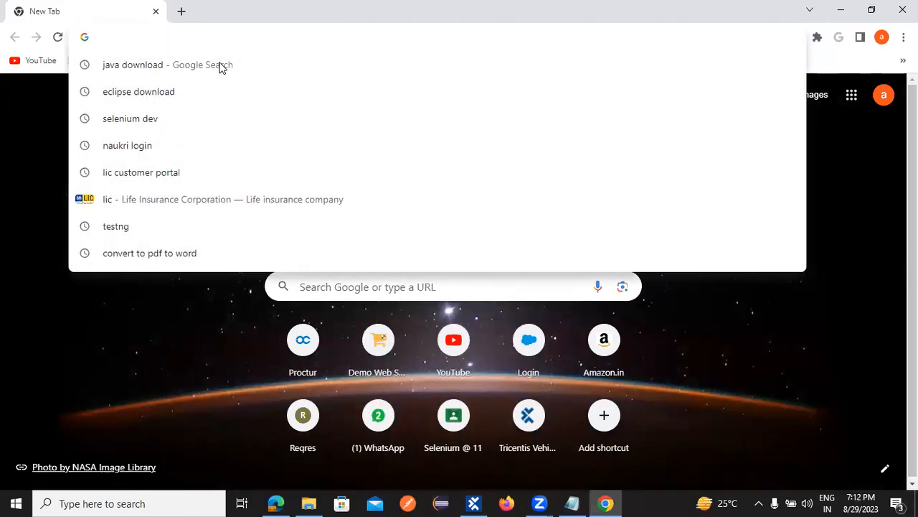
pyautogui.write('api')
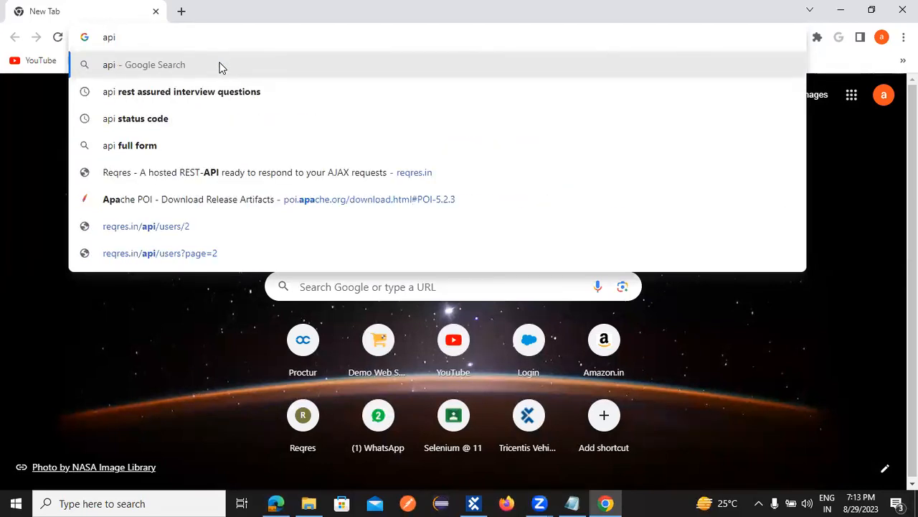
pyautogui.press('BackSpace')
pyautogui.press('BackSpace')
pyautogui.press('BackSpace')
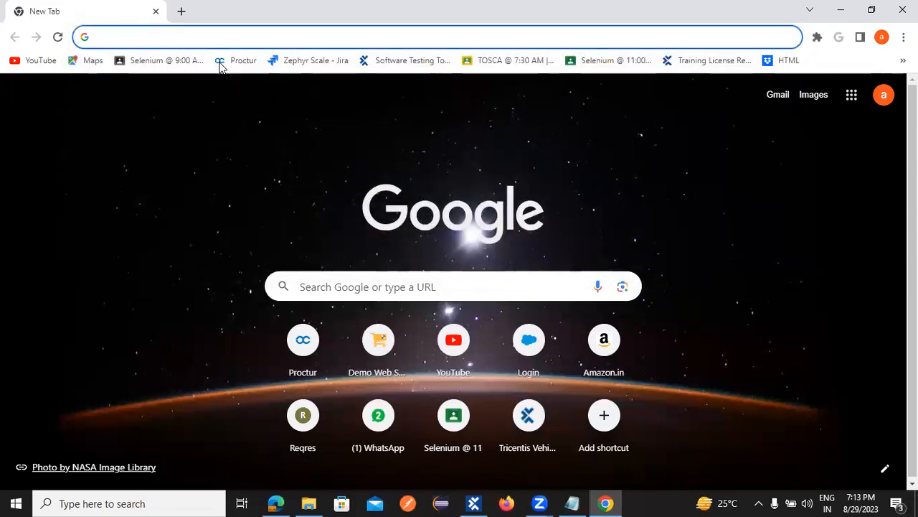
pyautogui.write('dumm')
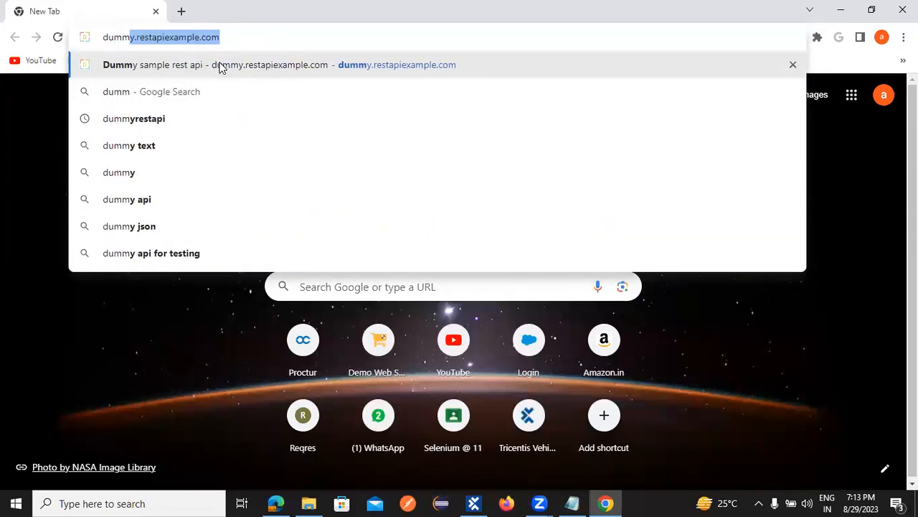
pyautogui.click(136, 119)
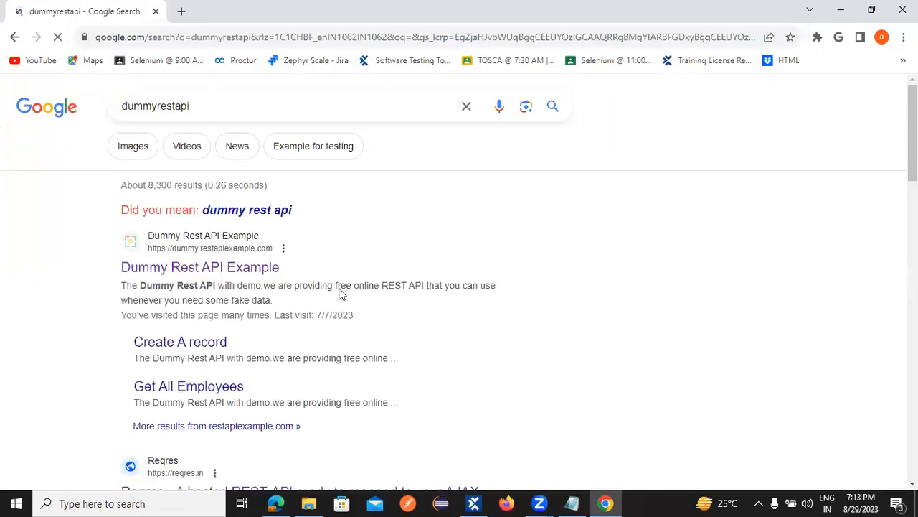
# Step: Open the JSONPlaceholder – Free Fake REST API site from the search results
pyautogui.scroll(-4, 328, 288)
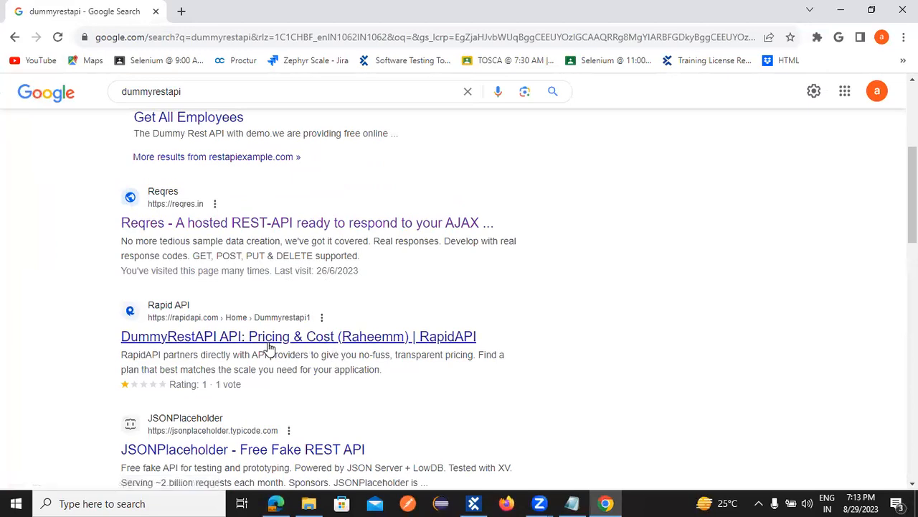
pyautogui.scroll(-1, 323, 345)
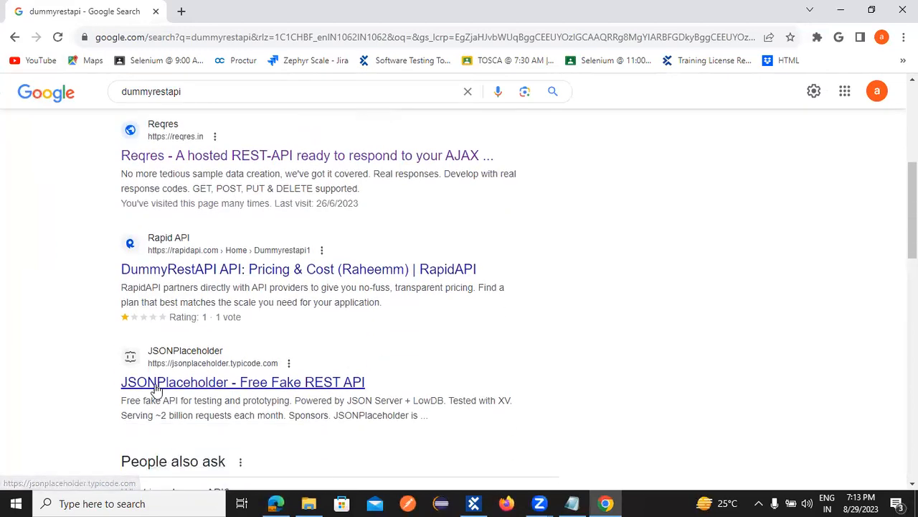
pyautogui.scroll(-1, 316, 394)
pyautogui.scroll(-2, 337, 396)
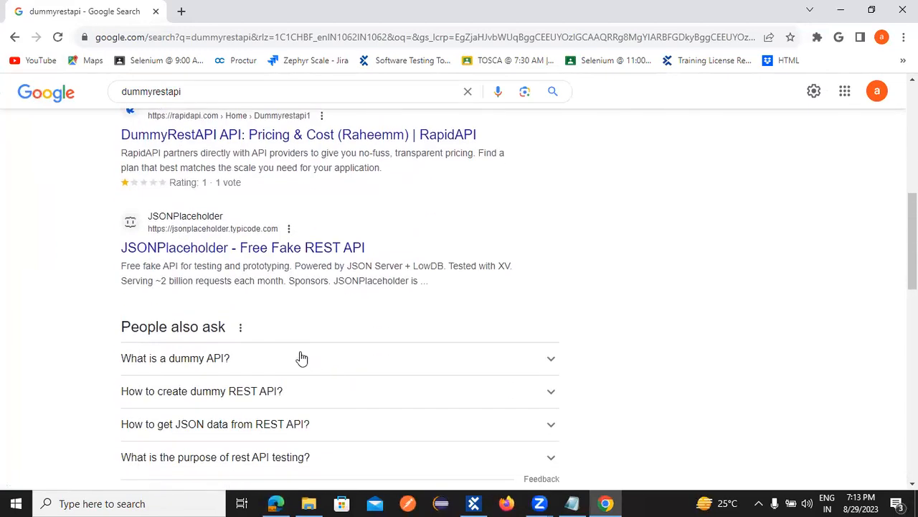
pyautogui.click(190, 251)
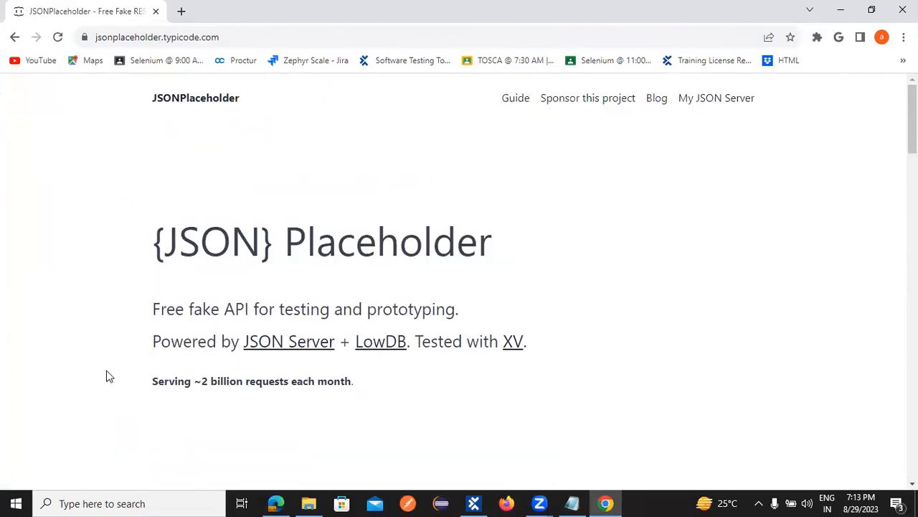
# Step: Open the /posts route's JSON listing on JSONPlaceholder
pyautogui.scroll(-10, 397, 328)
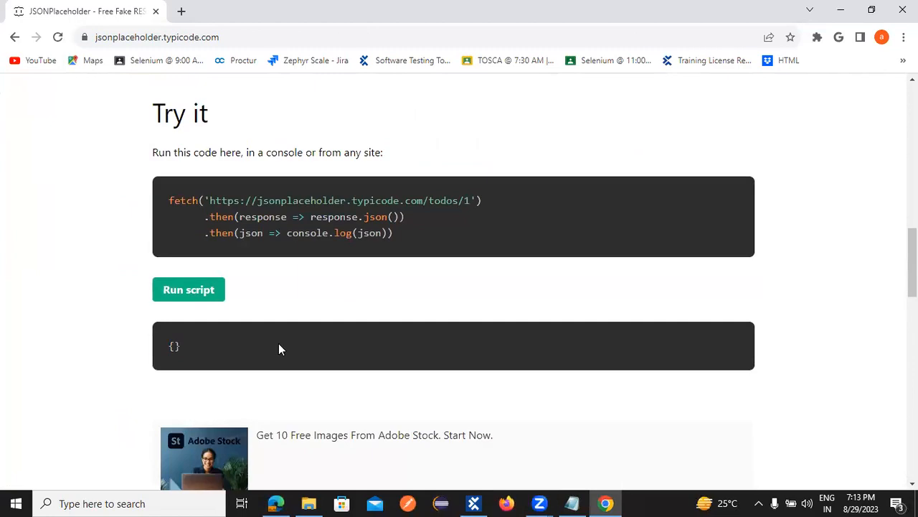
pyautogui.scroll(-7, 349, 280)
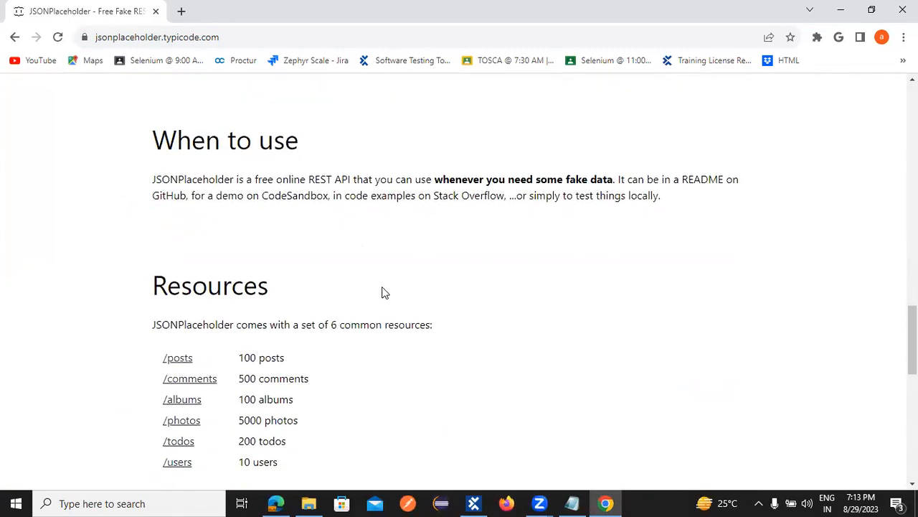
pyautogui.scroll(-2, 412, 307)
pyautogui.scroll(-5, 377, 307)
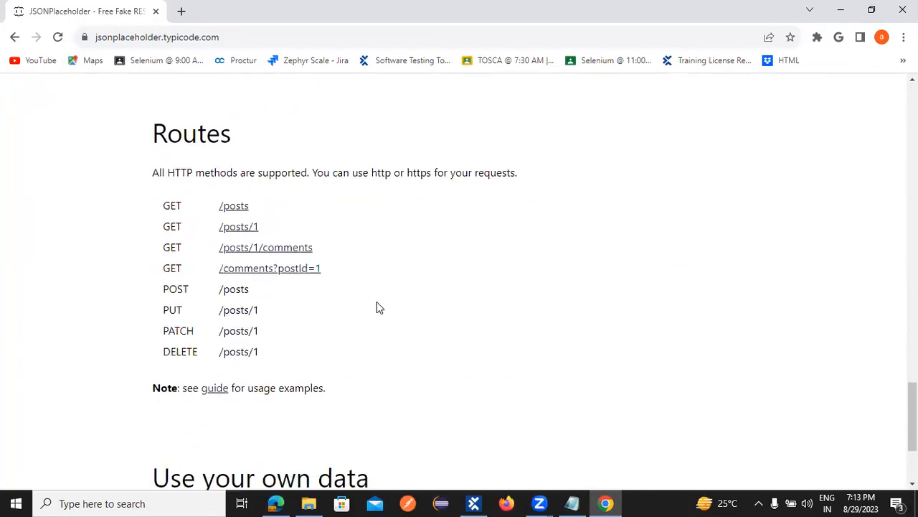
pyautogui.scroll(-2, 379, 311)
pyautogui.scroll(4, 191, 286)
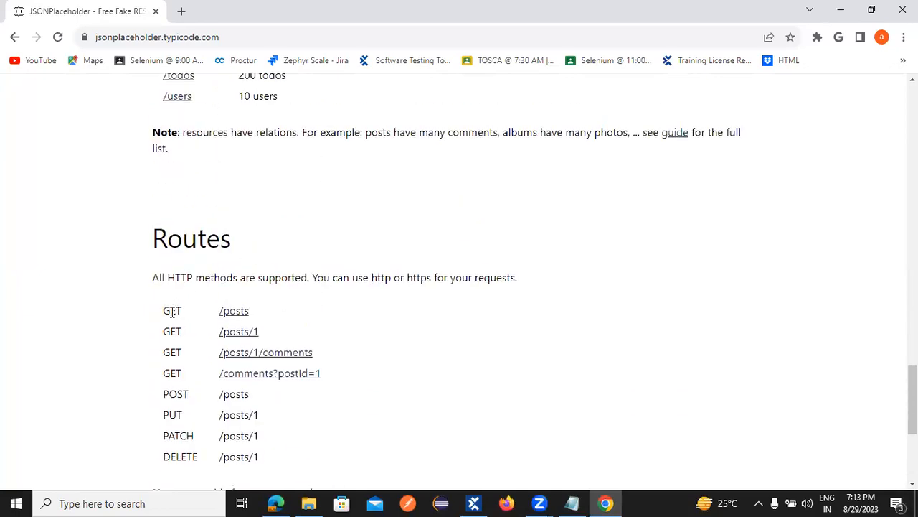
pyautogui.click(233, 313)
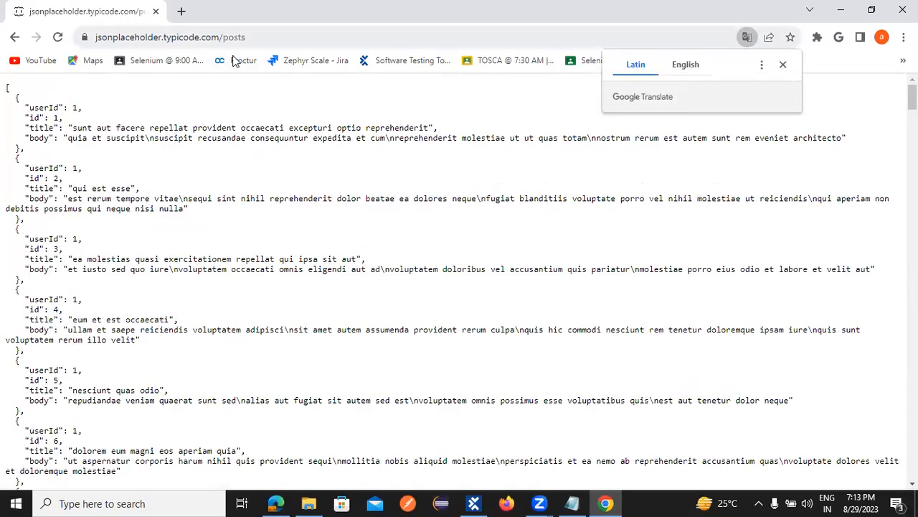
# Step: Select the /posts URL and return to Tosca Commander's API Scan options
pyautogui.hotkey('ctrl', 'l')
pyautogui.hotkey('ctrl', 'c')
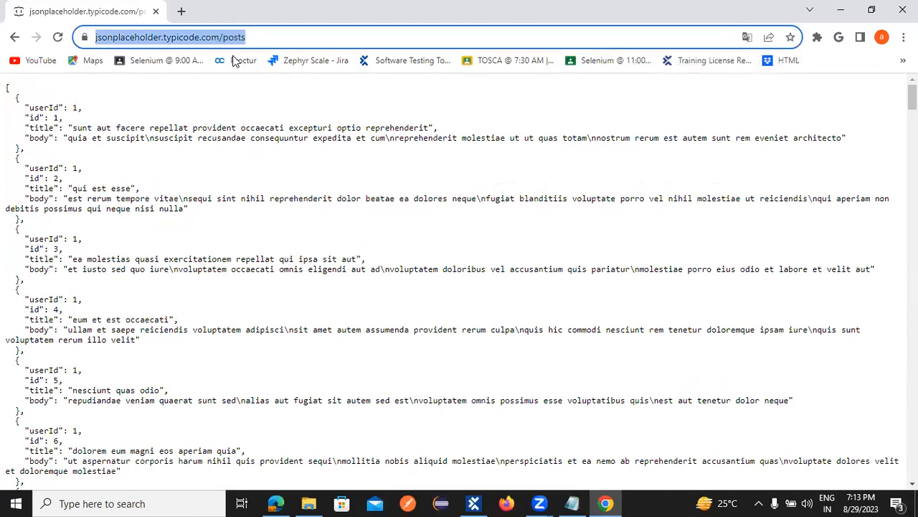
pyautogui.click(473, 503)
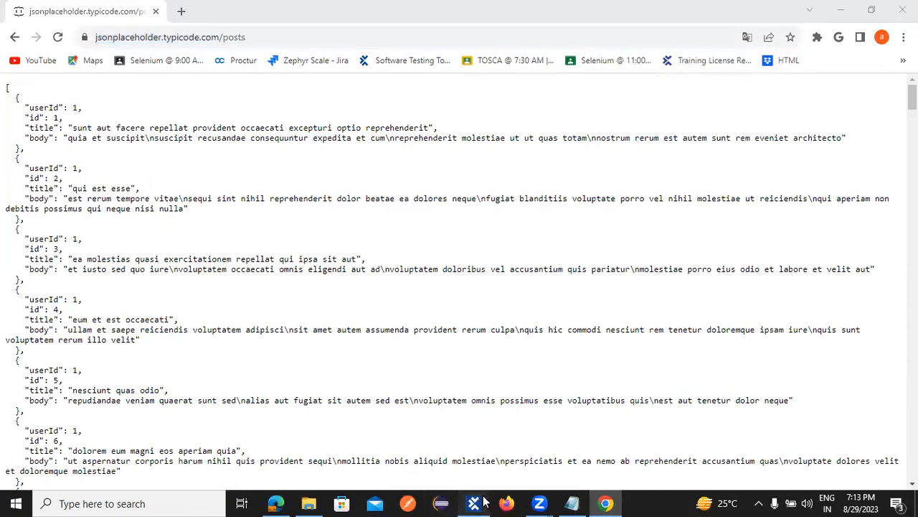
pyautogui.click(244, 86)
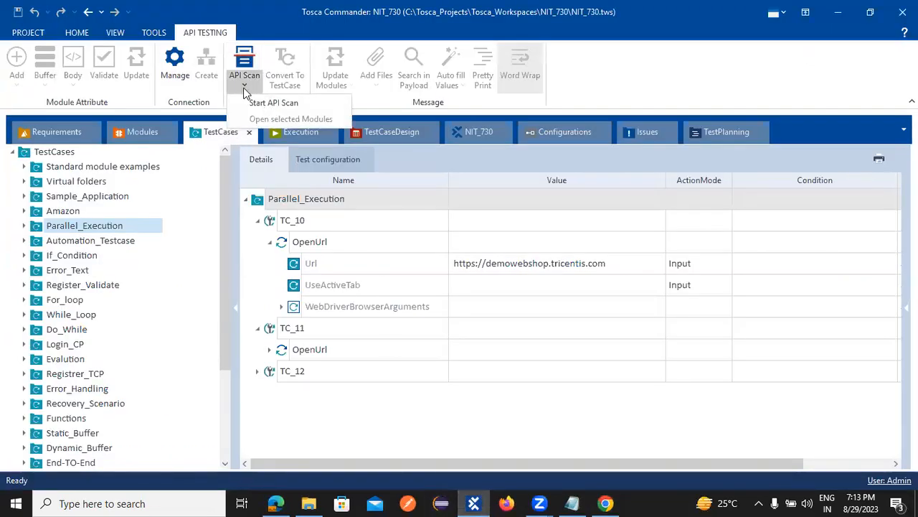
pyautogui.click(266, 104)
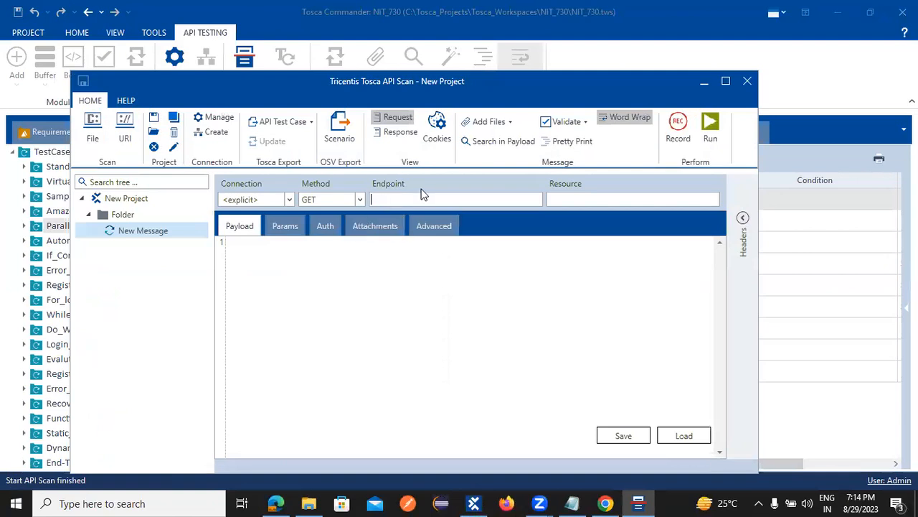
pyautogui.hotkey('ctrl', 'v')
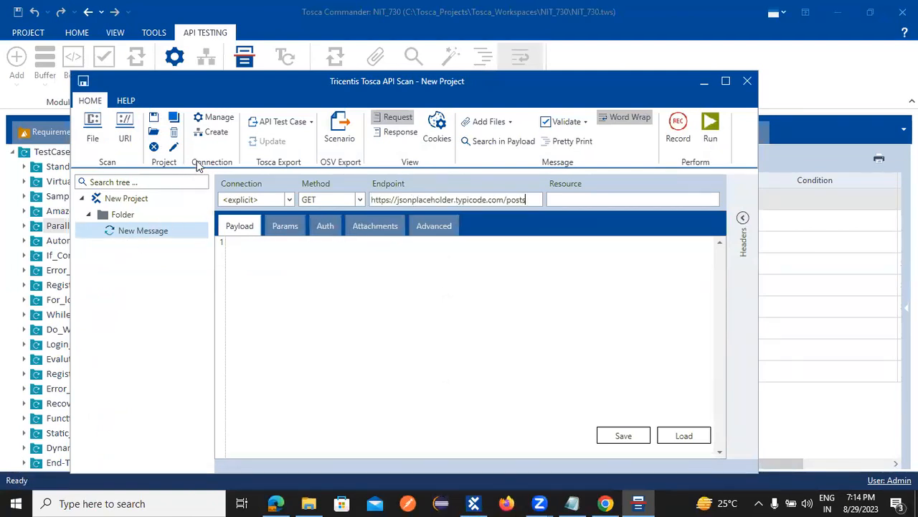
pyautogui.click(715, 121)
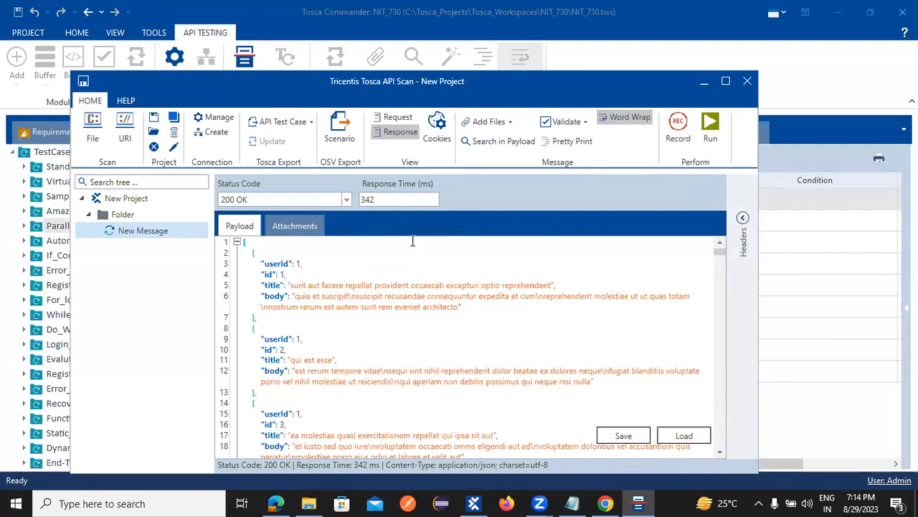
pyautogui.scroll(-20, 380, 353)
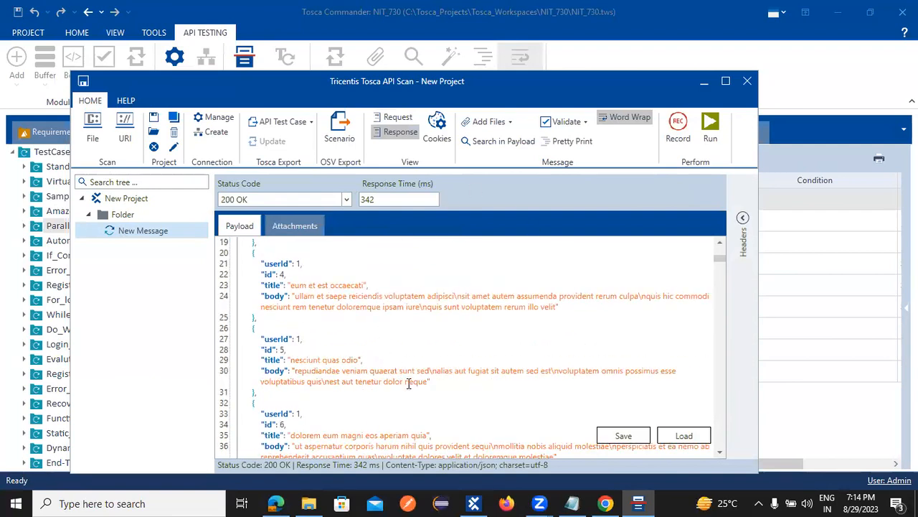
pyautogui.scroll(-6, 400, 411)
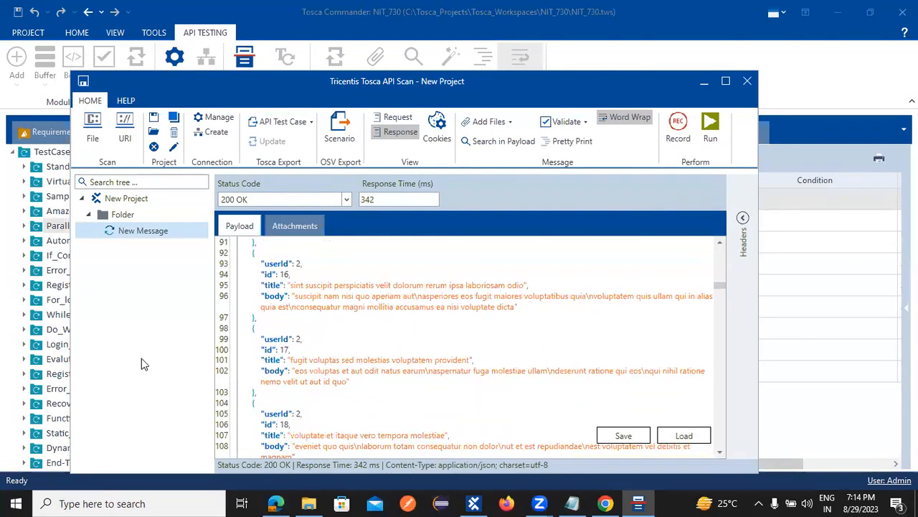
pyautogui.click(124, 217)
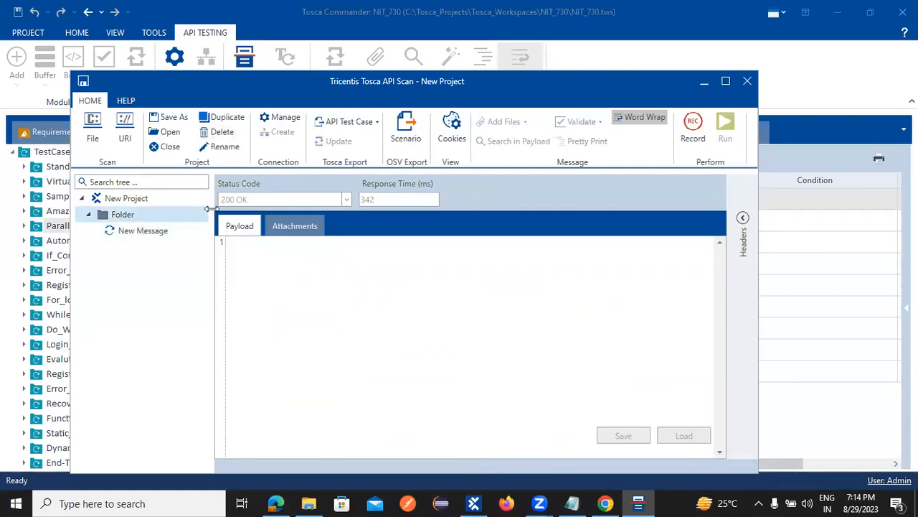
# Step: Scan the pasted /posts URL into a new jsonplaceholder message
pyautogui.click(126, 129)
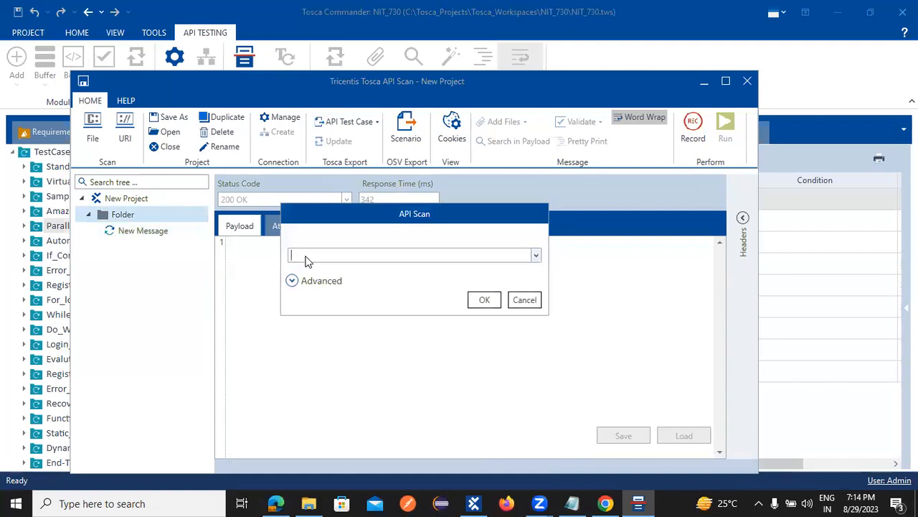
pyautogui.click(305, 258)
pyautogui.hotkey('ctrl', 'v')
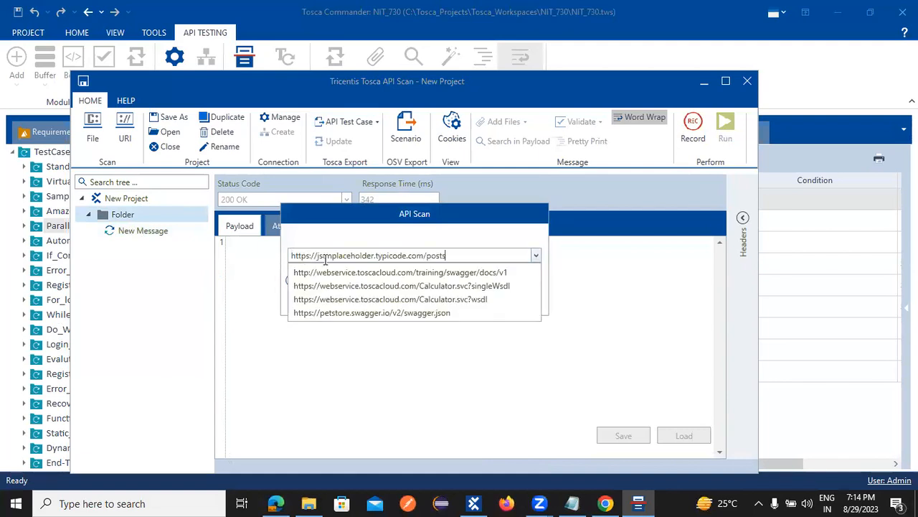
pyautogui.click(614, 270)
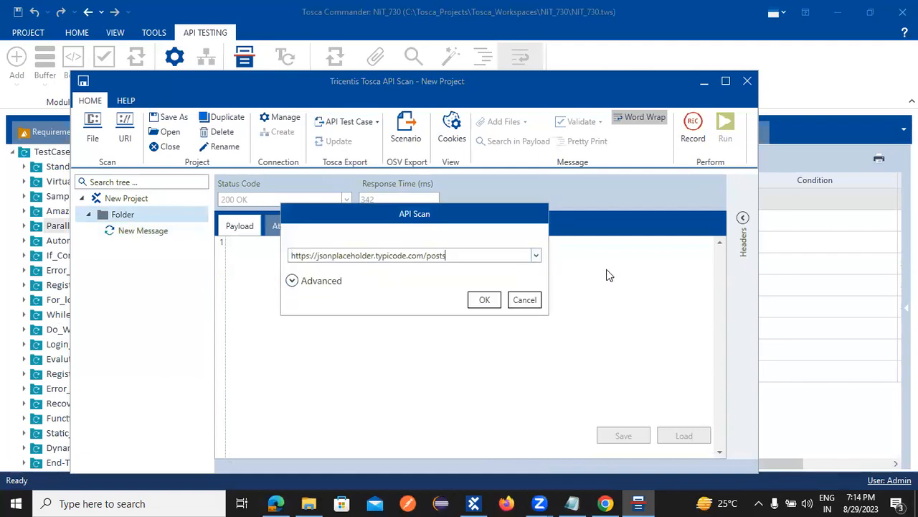
pyautogui.click(473, 302)
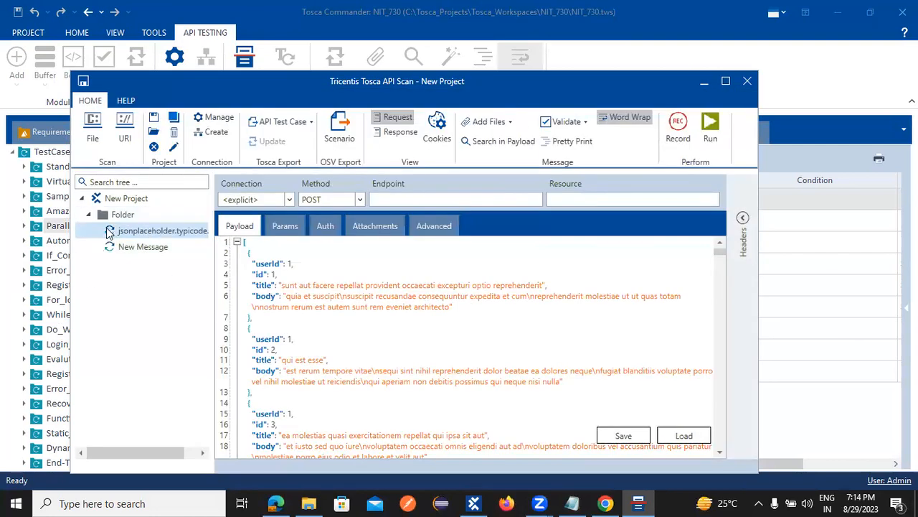
# Step: Begin renaming the new message, then go back to the JSONPlaceholder home page in Chrome
pyautogui.click(174, 231)
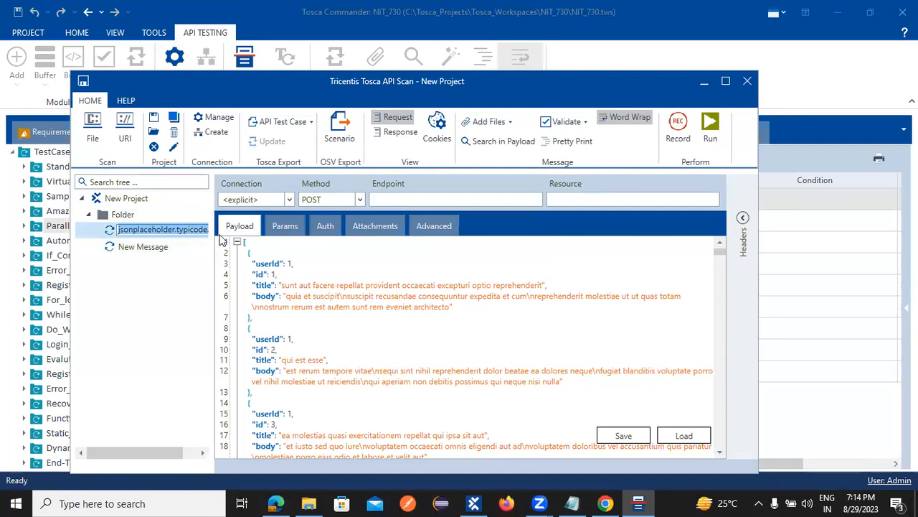
pyautogui.click(153, 231)
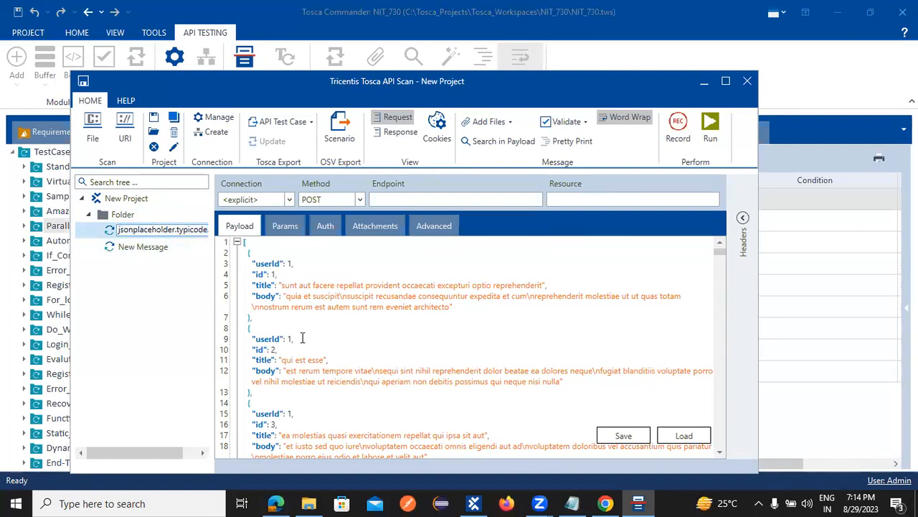
pyautogui.scroll(-20, 337, 292)
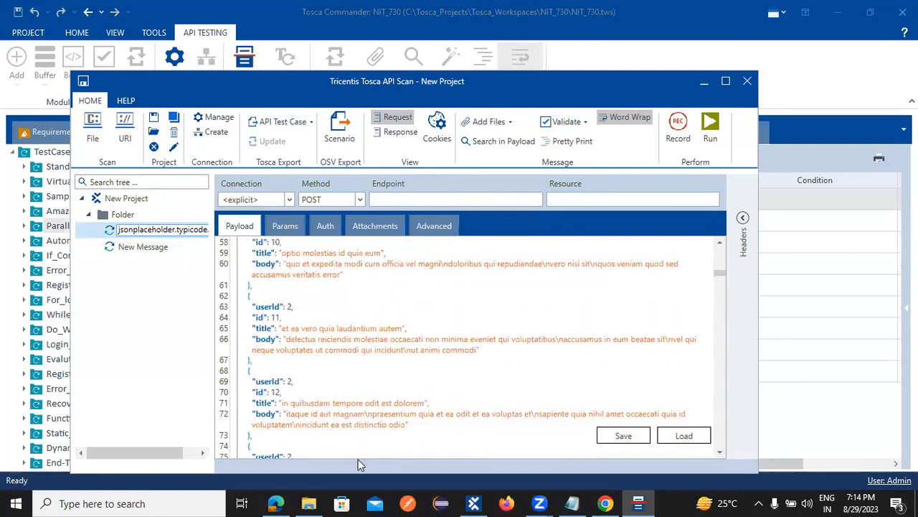
pyautogui.scroll(-15, 423, 309)
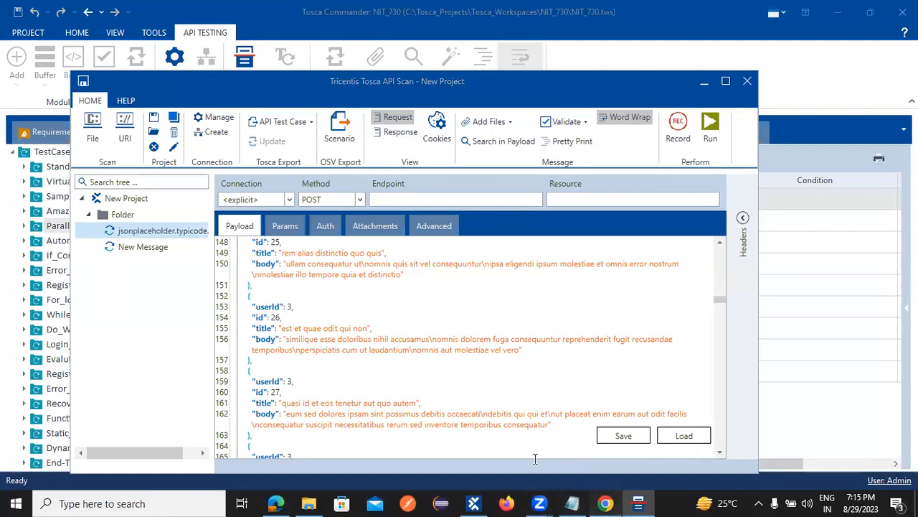
pyautogui.click(606, 503)
pyautogui.click(15, 37)
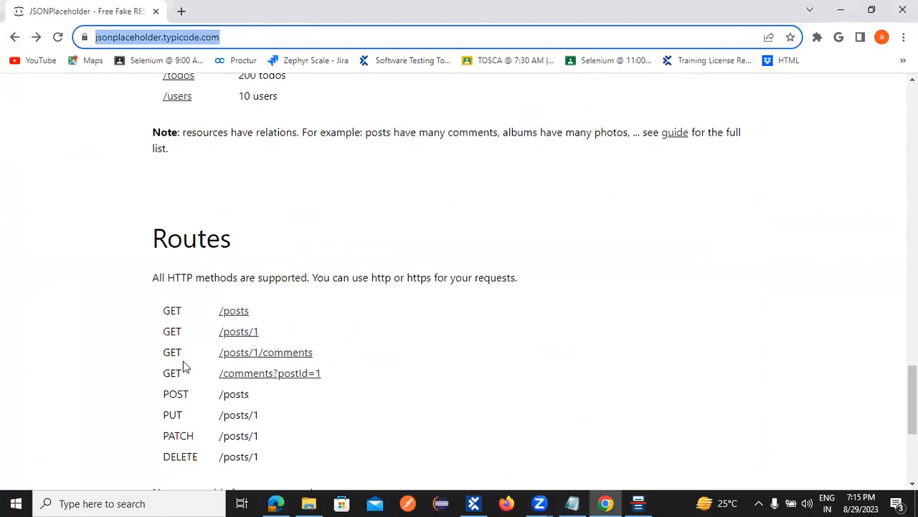
# Step: Open JSONPlaceholder's /users resource and copy its URL
pyautogui.click(172, 332)
pyautogui.scroll(-4, 332, 338)
pyautogui.scroll(5, 338, 335)
pyautogui.scroll(3, 253, 260)
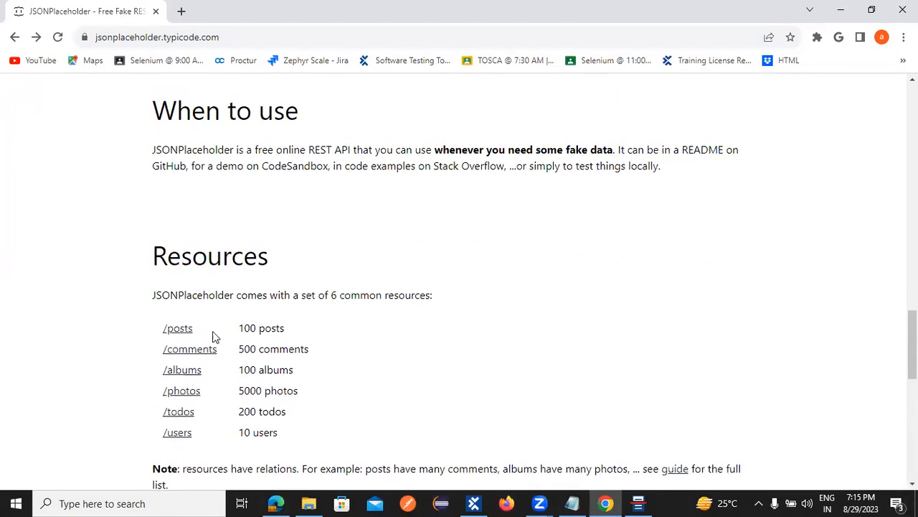
pyautogui.click(180, 434)
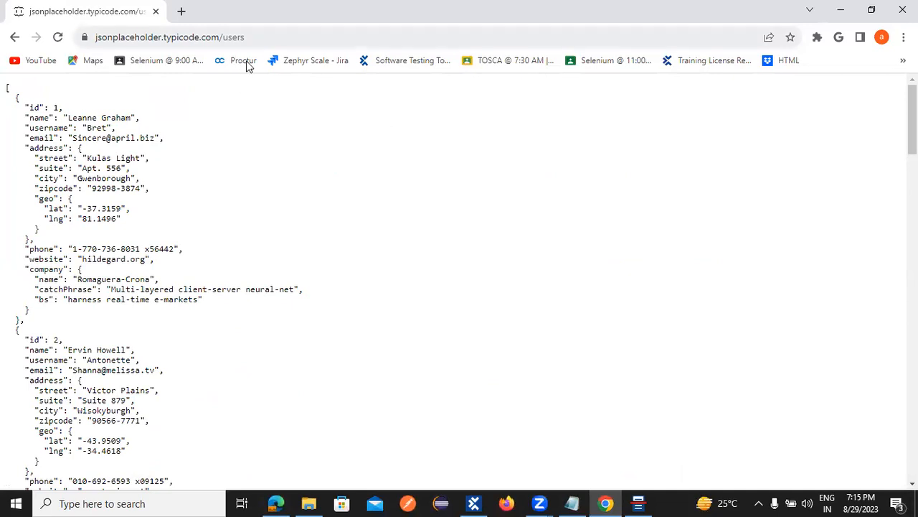
pyautogui.hotkey('ctrl', 'l')
pyautogui.hotkey('ctrl', 'c')
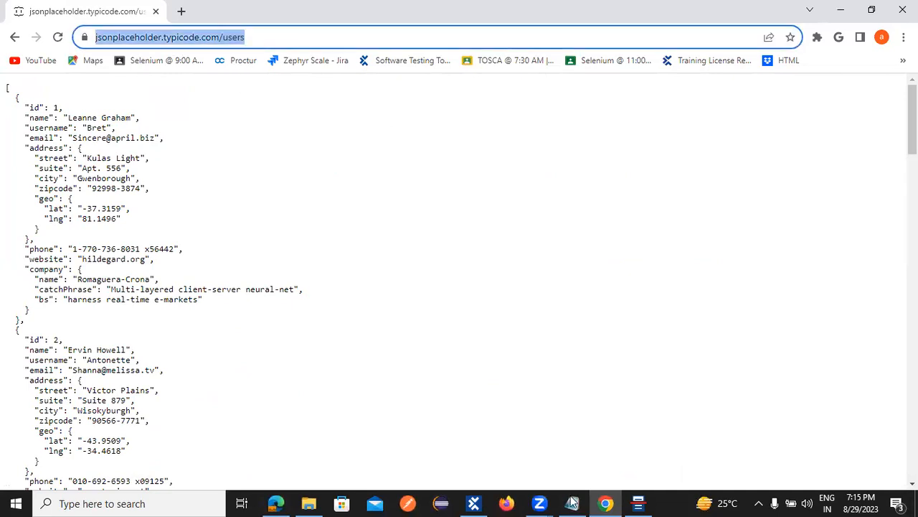
# Step: Scan the copied /users URL into a second jsonplaceholder message in API Scan
pyautogui.click(638, 503)
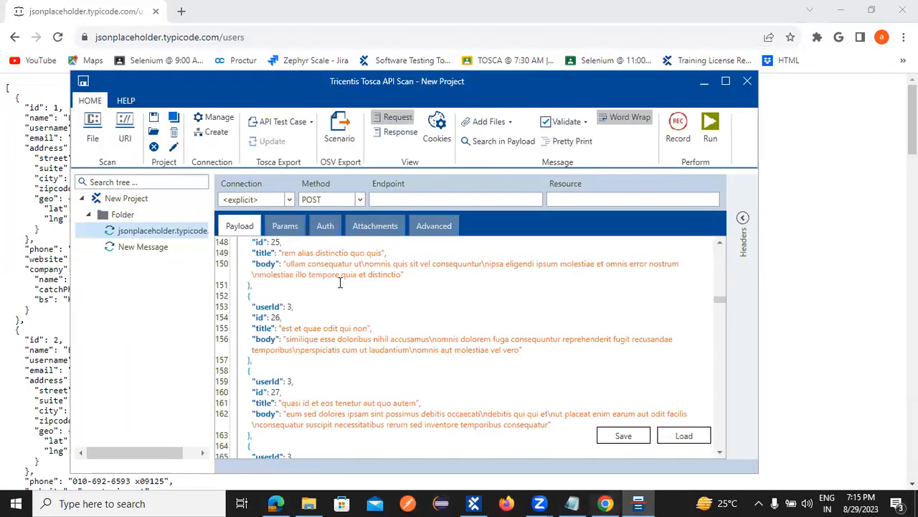
pyautogui.click(130, 248)
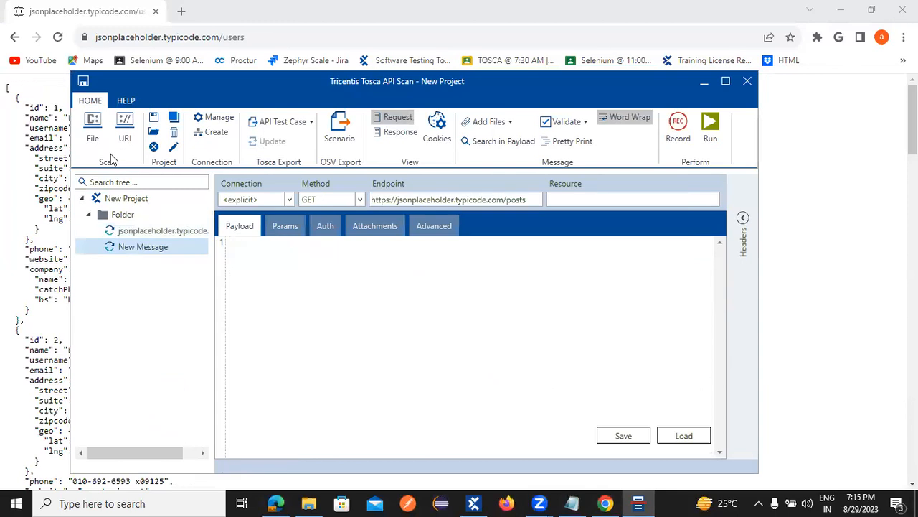
pyautogui.click(123, 128)
pyautogui.click(536, 255)
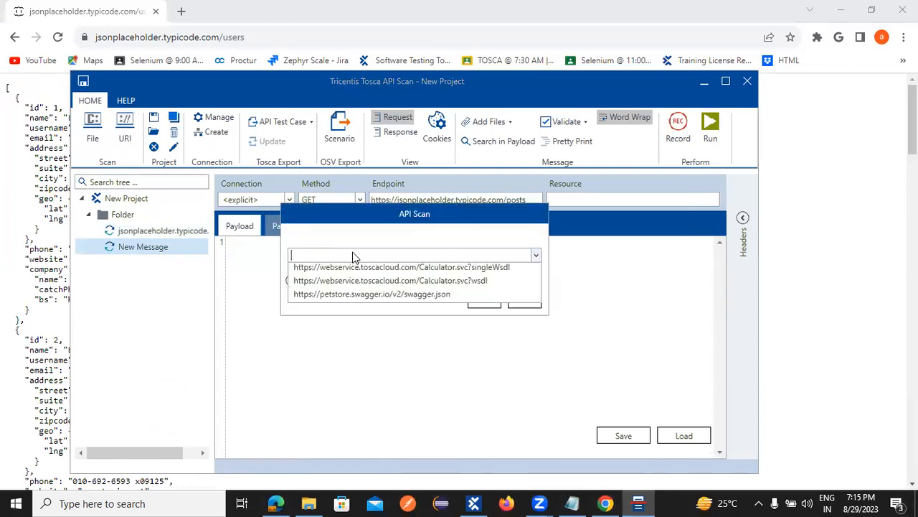
pyautogui.hotkey('ctrl', 'v')
pyautogui.click(602, 318)
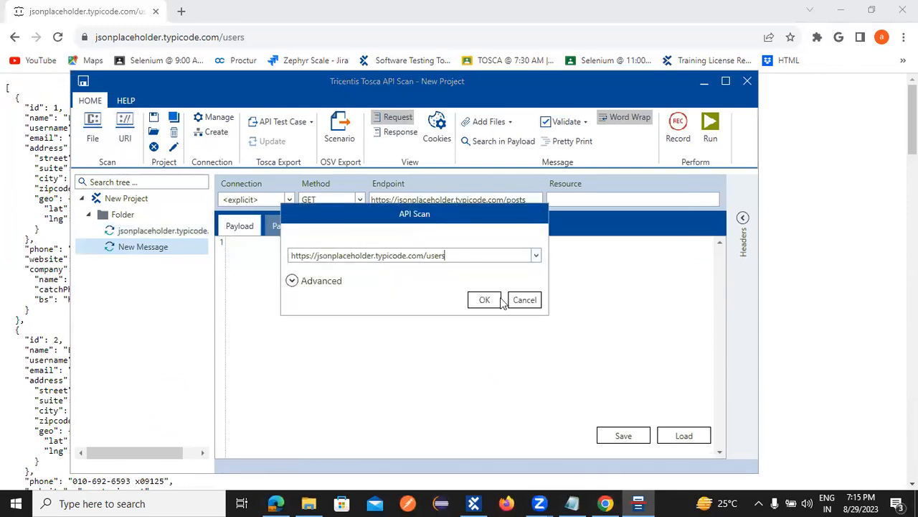
pyautogui.click(482, 300)
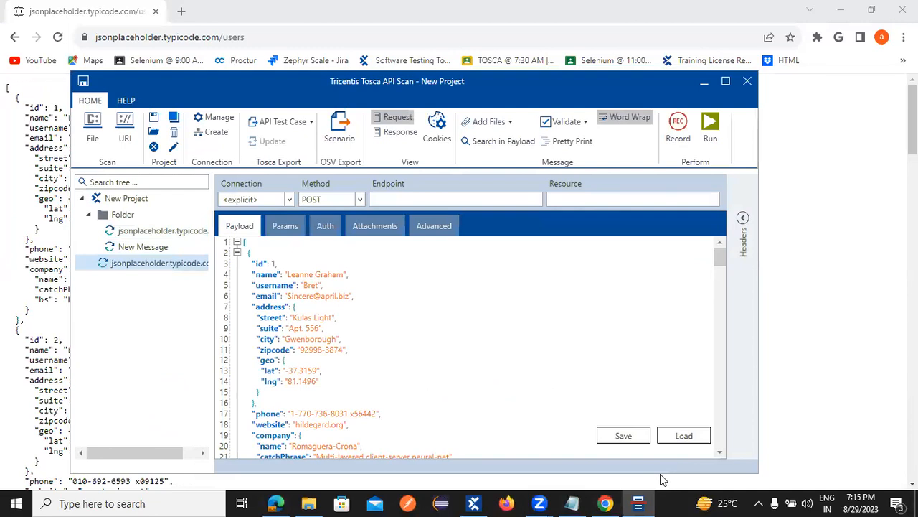
pyautogui.click(137, 246)
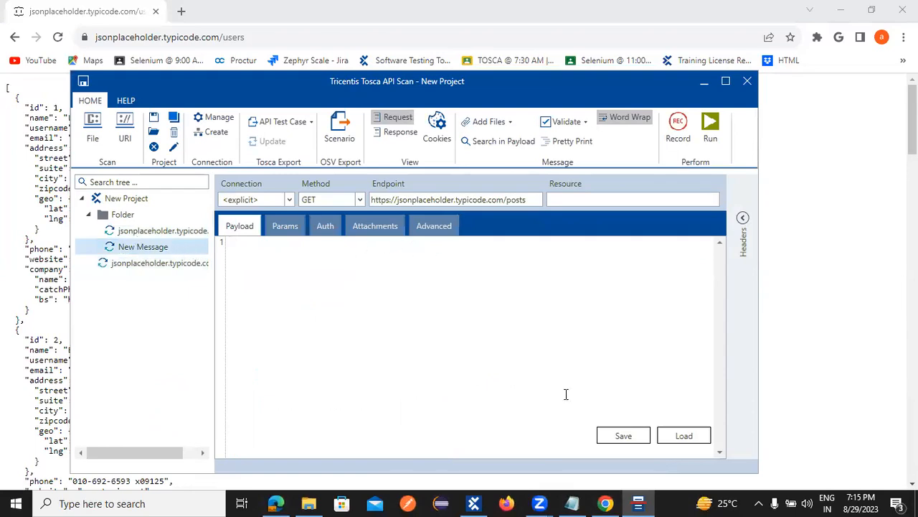
# Step: Delete the unused New Message and review the users and posts message payloads
pyautogui.rightClick(137, 246)
pyautogui.click(179, 314)
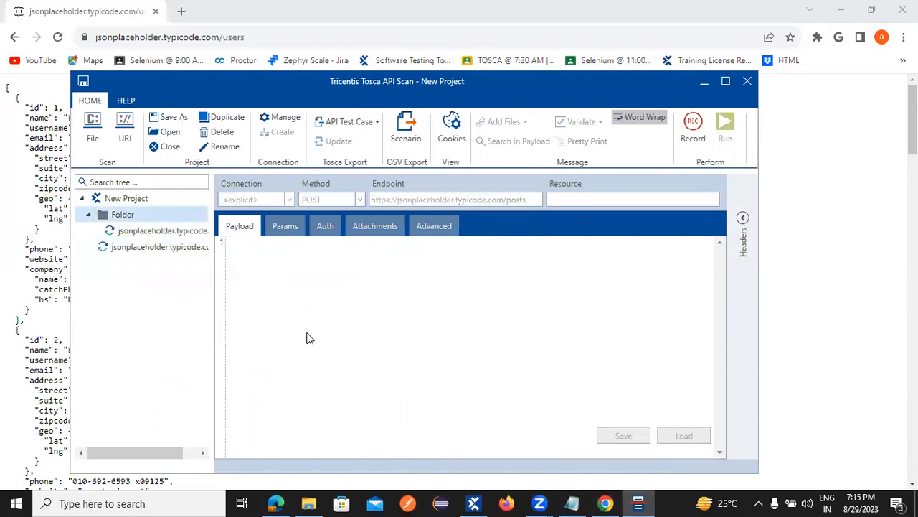
pyautogui.click(95, 248)
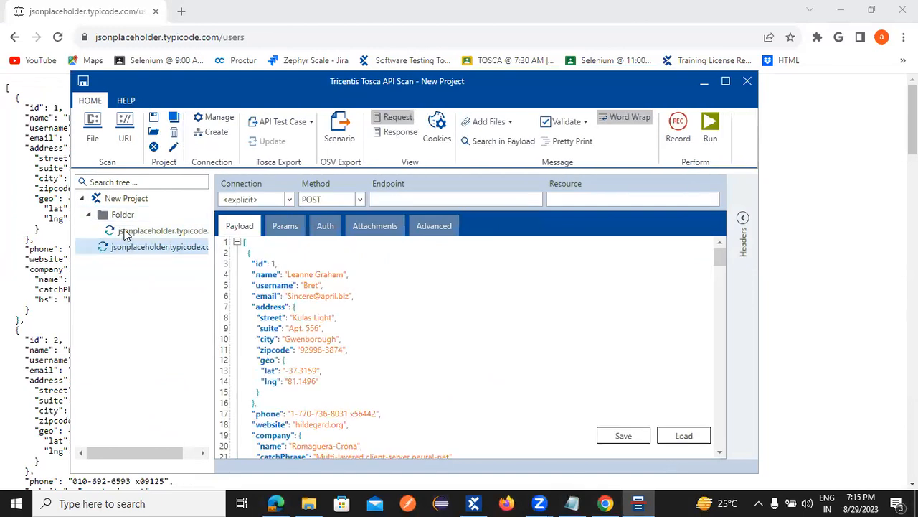
pyautogui.click(123, 231)
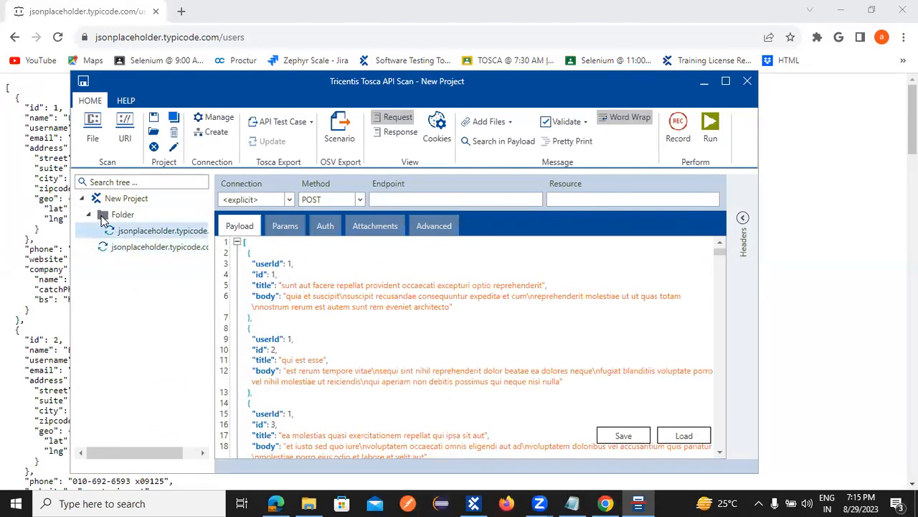
pyautogui.click(90, 215)
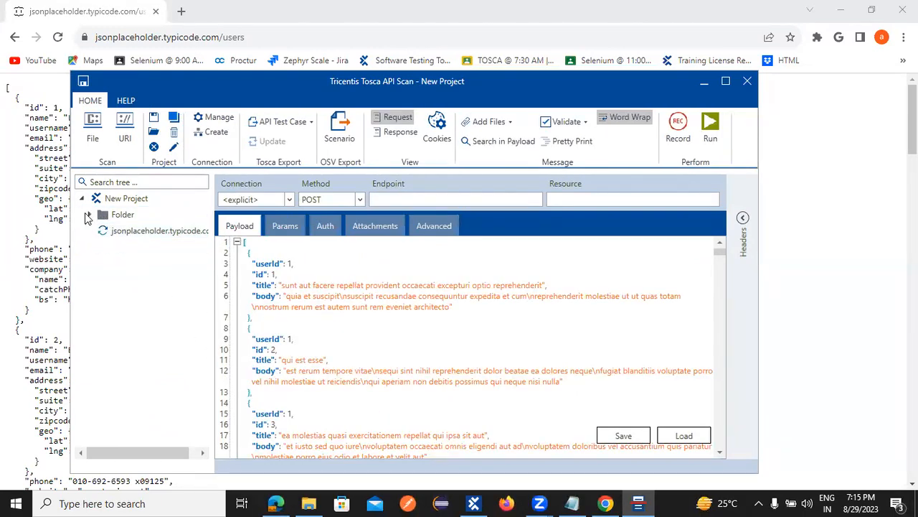
pyautogui.click(91, 214)
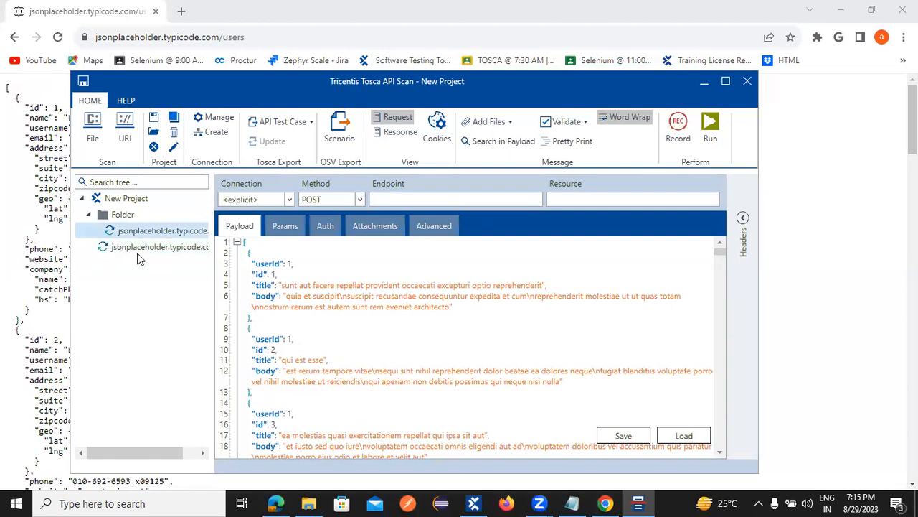
# Step: Copy the users message and paste it into Folder
pyautogui.click(104, 249)
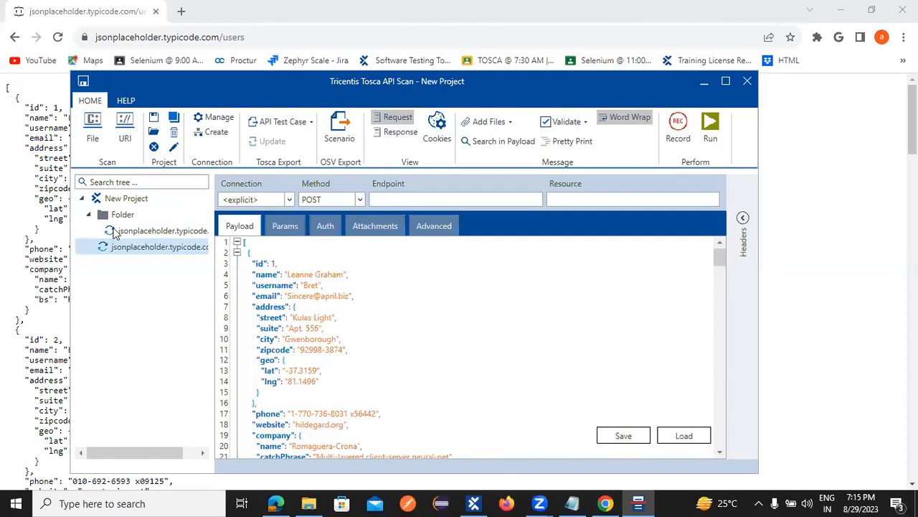
pyautogui.rightClick(123, 249)
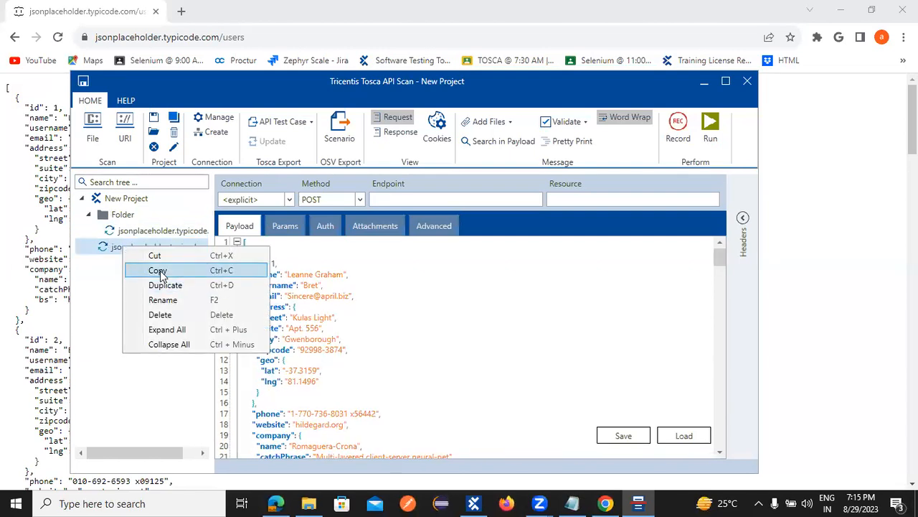
pyautogui.click(156, 271)
pyautogui.rightClick(119, 221)
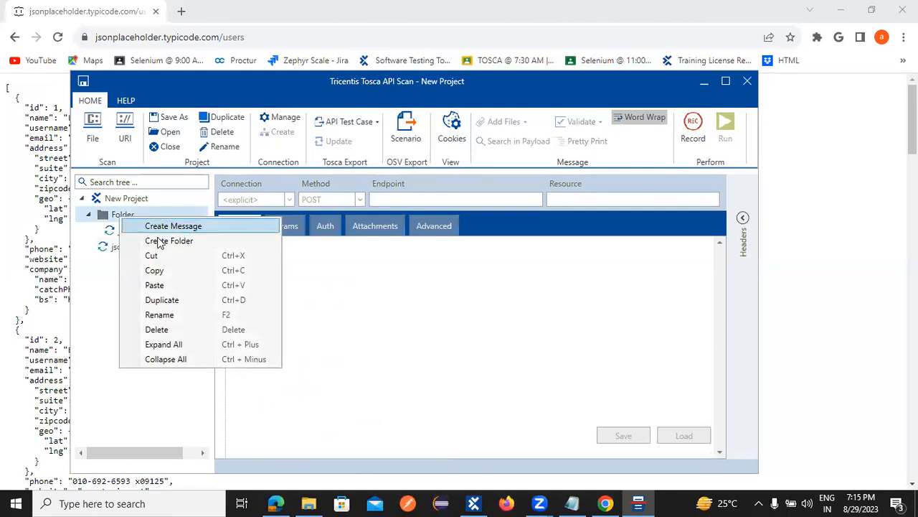
pyautogui.click(179, 284)
# Step: Delete the pasted duplicate and select the first jsonplaceholder message
pyautogui.click(105, 265)
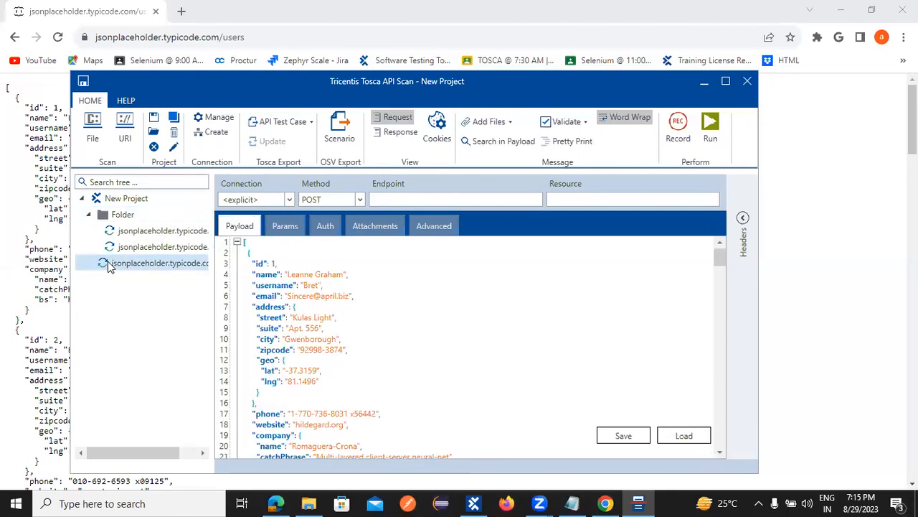
pyautogui.rightClick(106, 264)
pyautogui.click(146, 331)
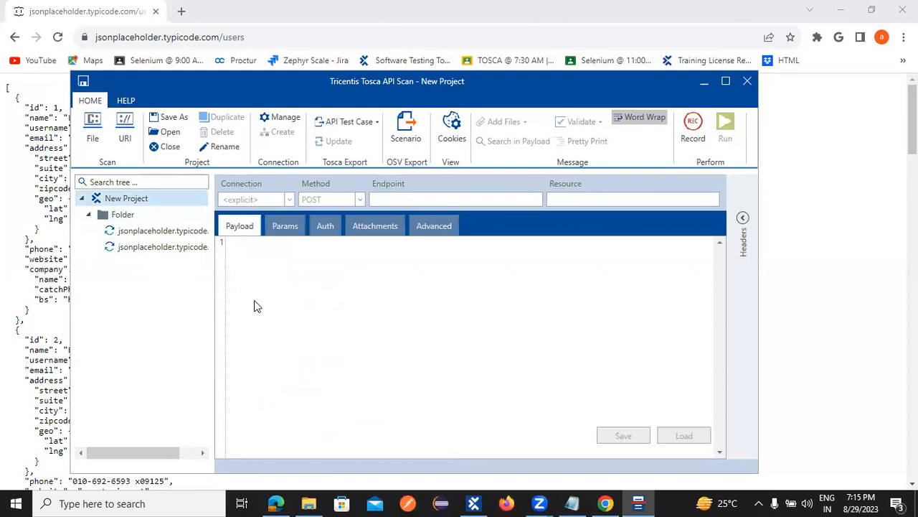
pyautogui.click(164, 232)
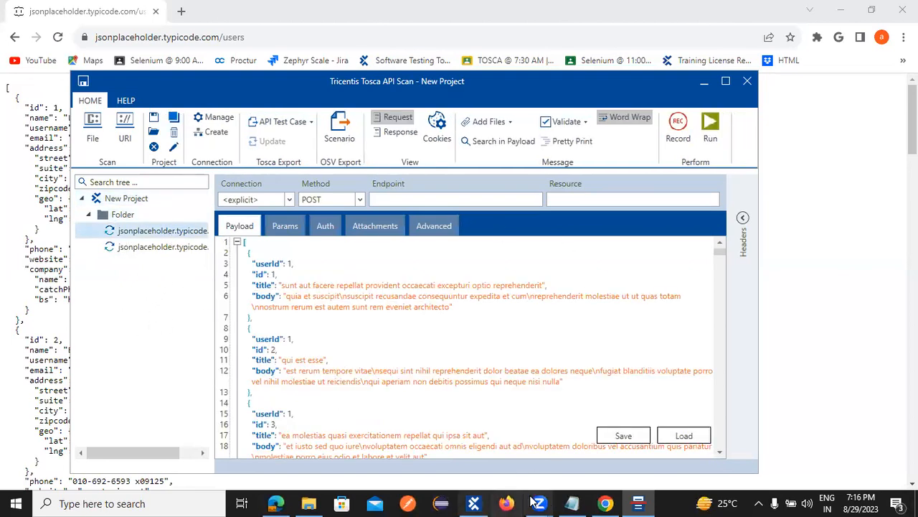
# Step: Open JSONPlaceholder's /todos resource in Chrome and copy its address
pyautogui.click(605, 503)
pyautogui.click(15, 36)
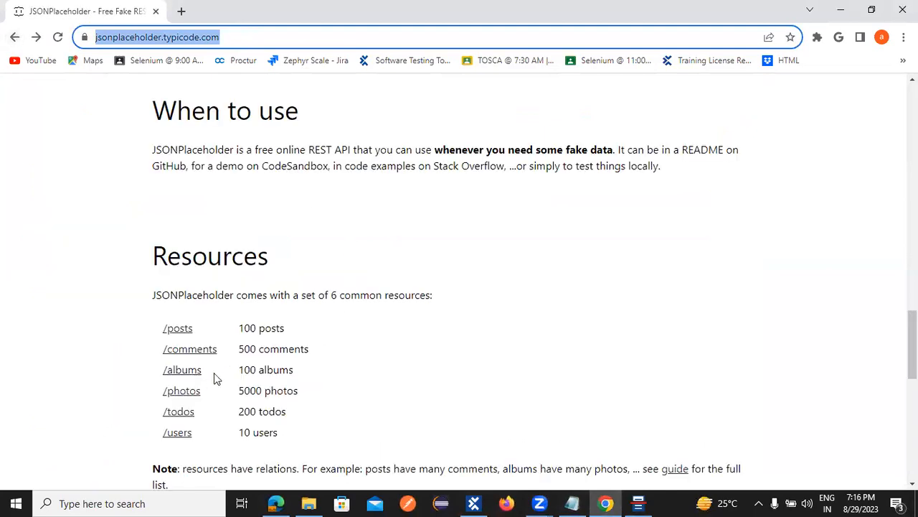
pyautogui.click(175, 415)
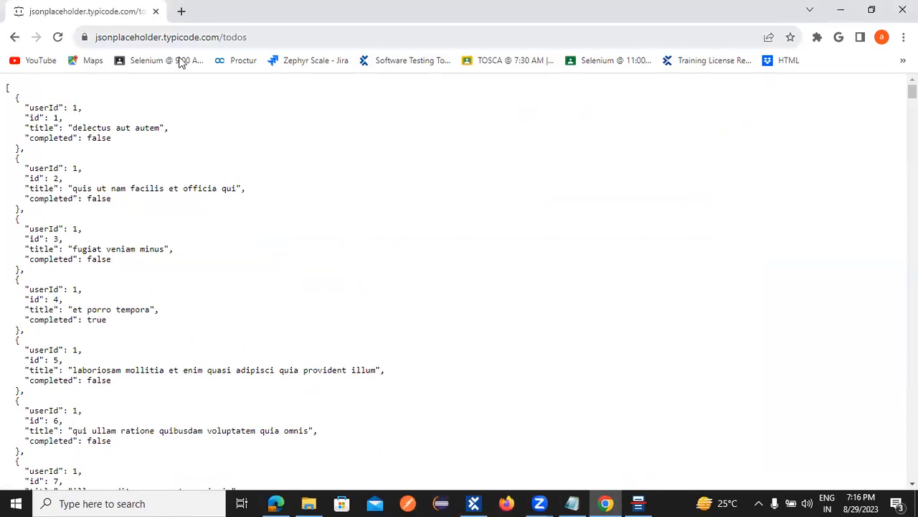
pyautogui.hotkey('ctrl', 'l')
pyautogui.hotkey('ctrl', 'c')
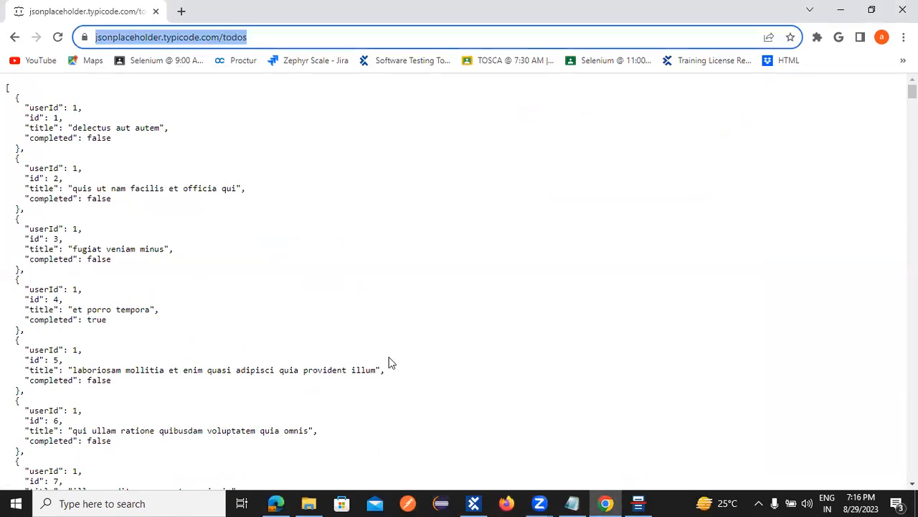
# Step: Return to API Scan and select Folder in the project tree
pyautogui.click(638, 503)
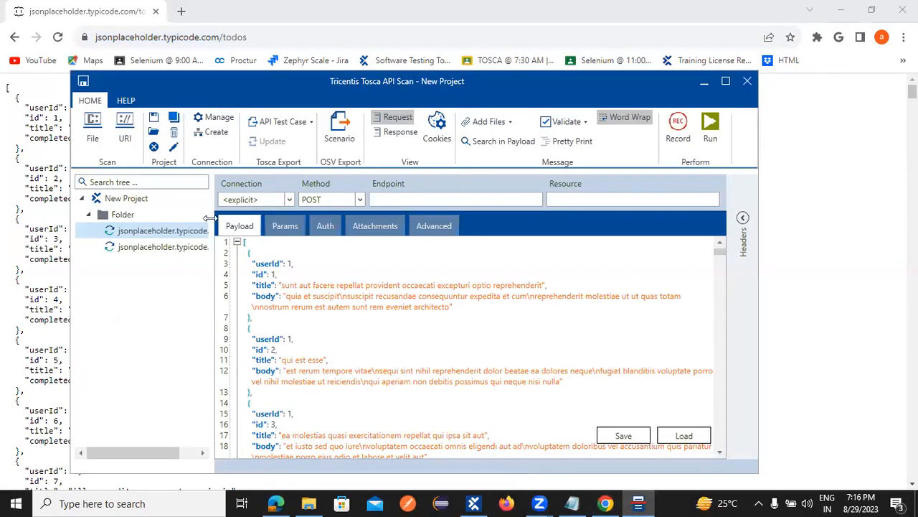
pyautogui.rightClick(115, 216)
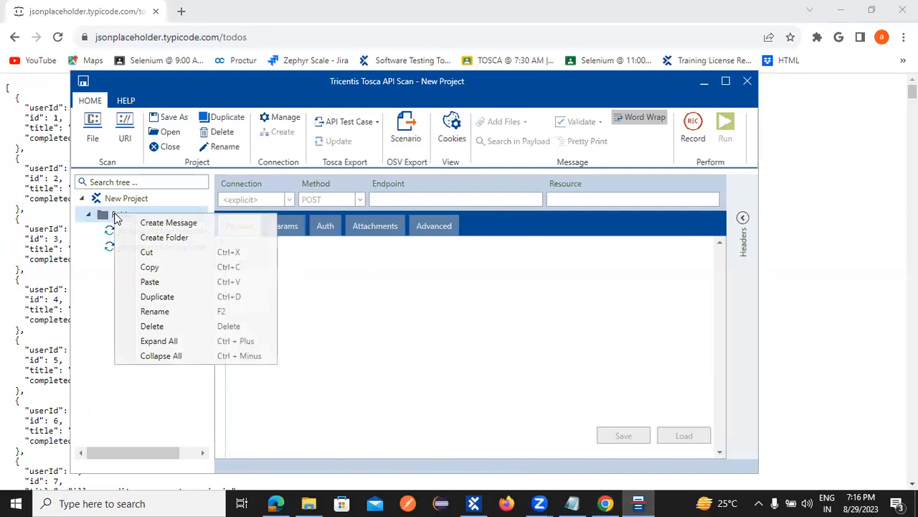
pyautogui.click(100, 284)
pyautogui.click(165, 220)
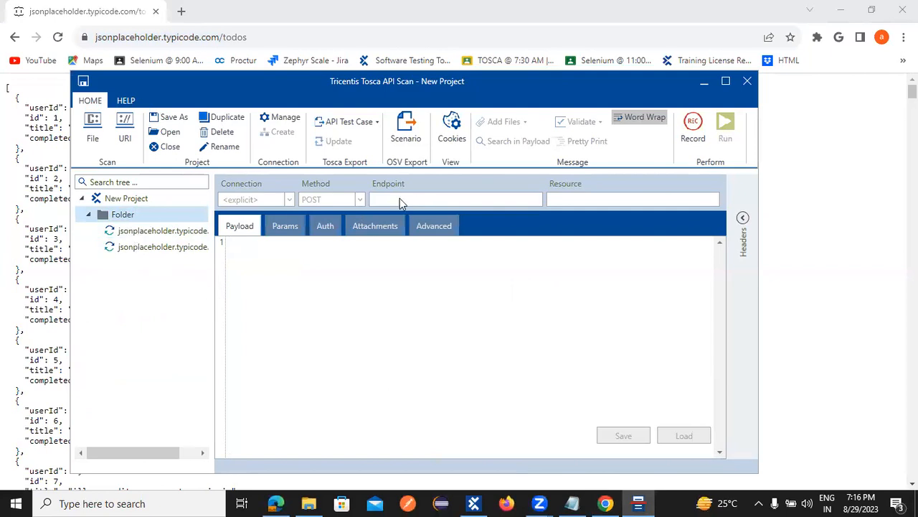
pyautogui.click(123, 201)
pyautogui.click(123, 217)
pyautogui.click(127, 246)
pyautogui.rightClick(118, 215)
pyautogui.click(166, 224)
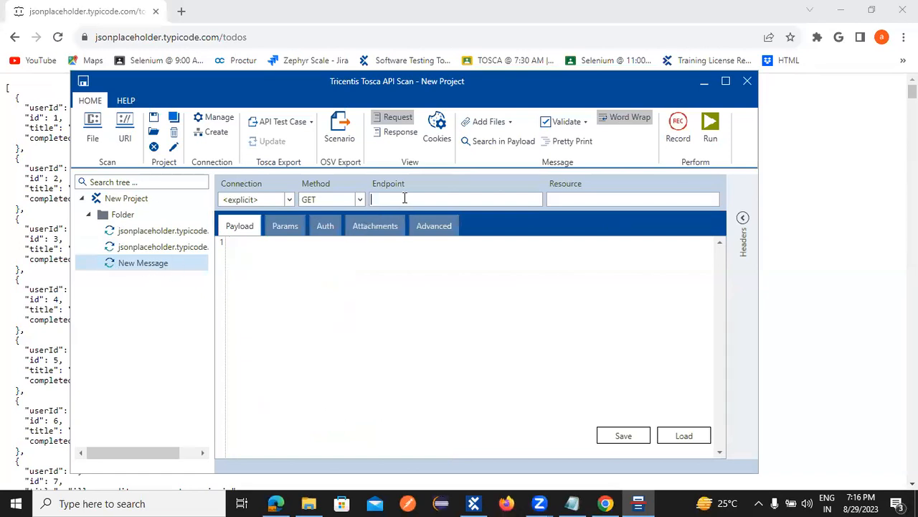
pyautogui.hotkey('ctrl', 'v')
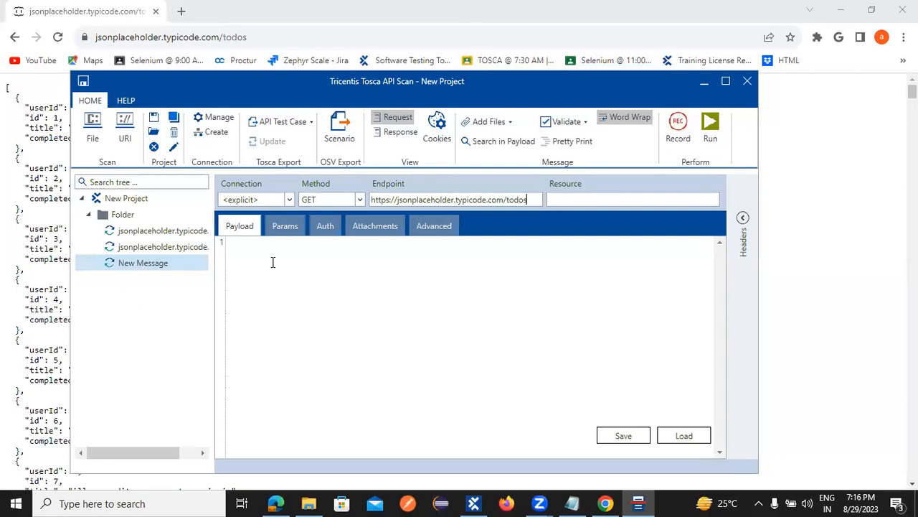
pyautogui.click(712, 137)
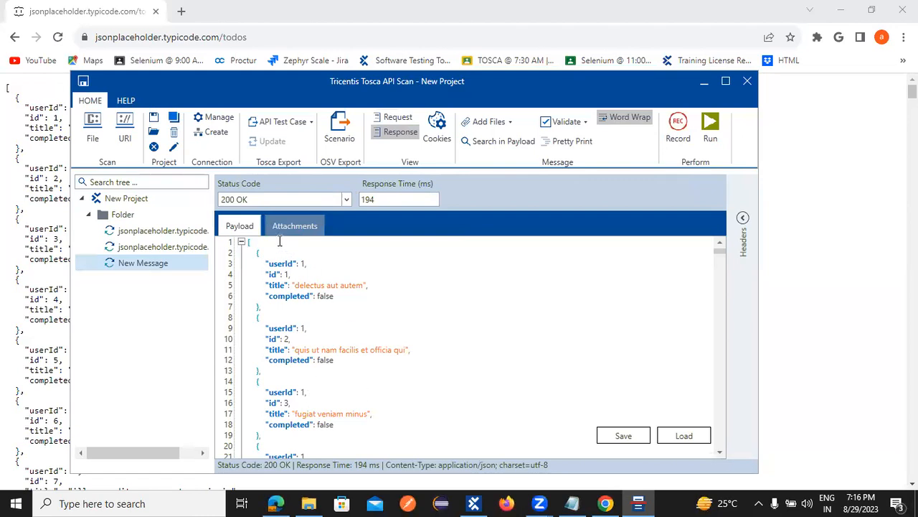
# Step: Rename the new todos message to GET
pyautogui.rightClick(138, 264)
pyautogui.click(197, 317)
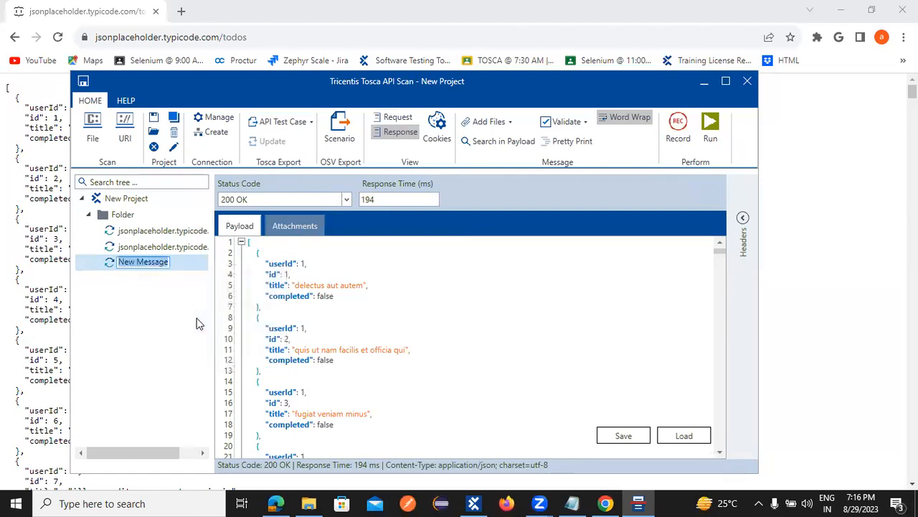
pyautogui.write('GET')
pyautogui.press('Return')
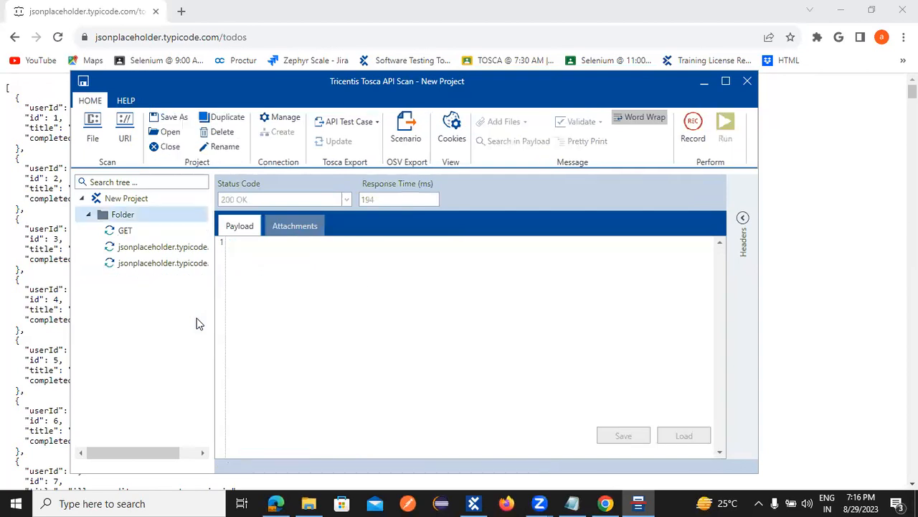
# Step: Rerun the GET message and review its 200 OK response in 67 ms
pyautogui.click(129, 231)
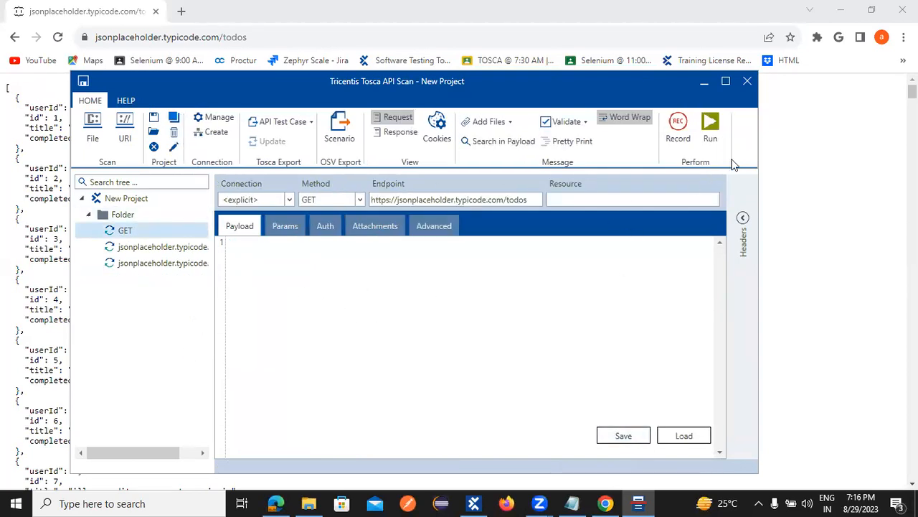
pyautogui.click(721, 127)
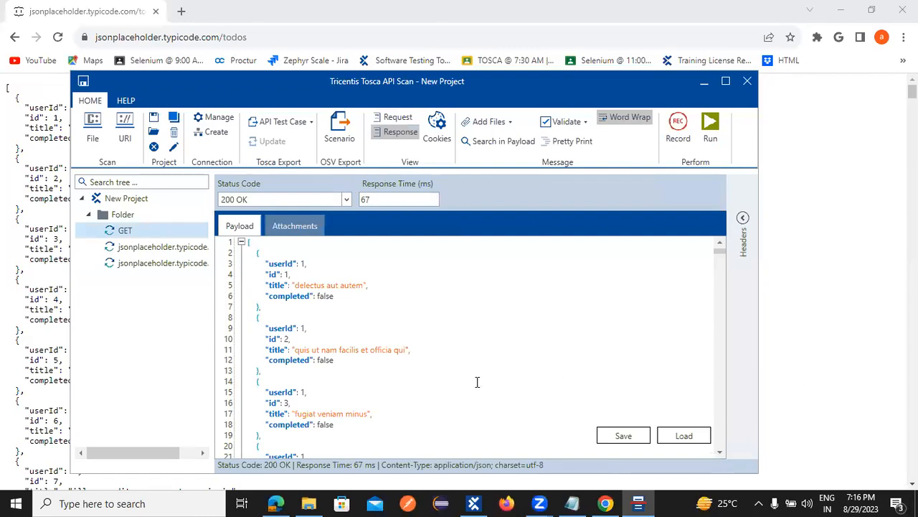
pyautogui.scroll(-3, 431, 382)
pyautogui.scroll(3, 431, 385)
pyautogui.click(127, 248)
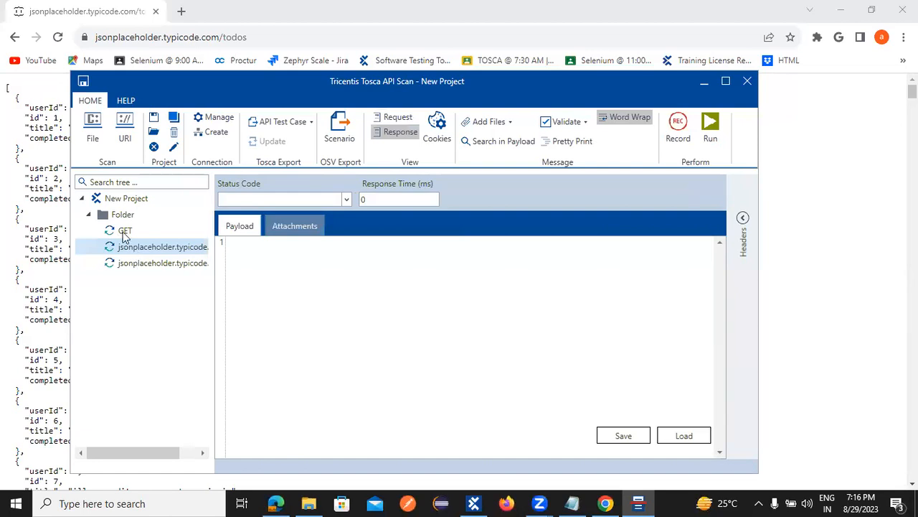
pyautogui.click(124, 234)
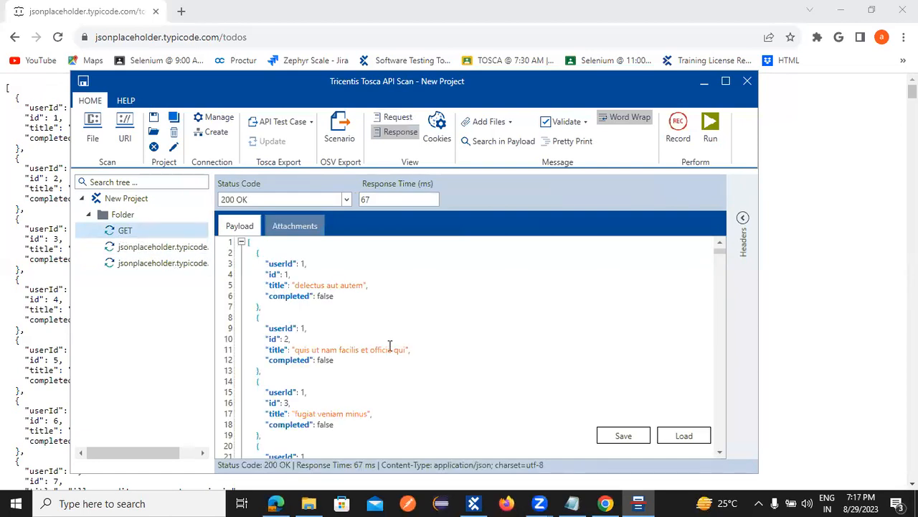
pyautogui.click(102, 215)
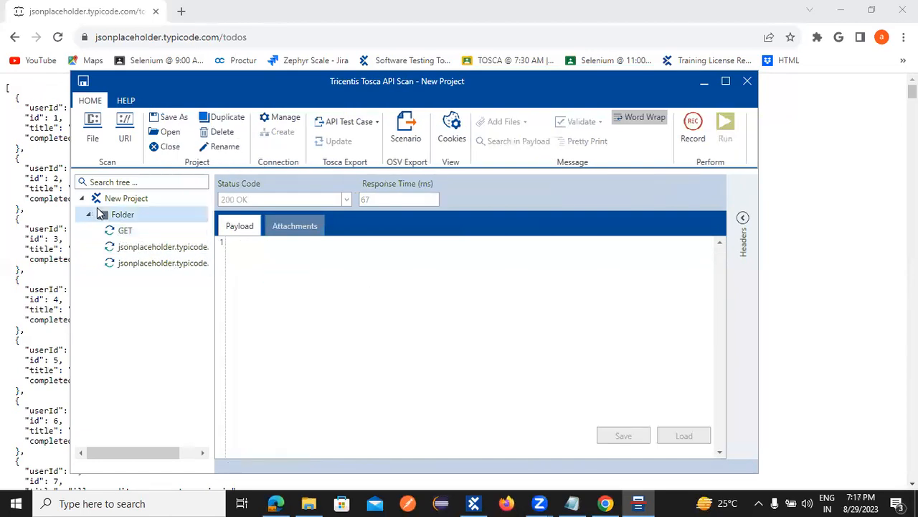
# Step: Export Folder's GET and jsonplaceholder messages to Tosca as an API test case
pyautogui.click(378, 122)
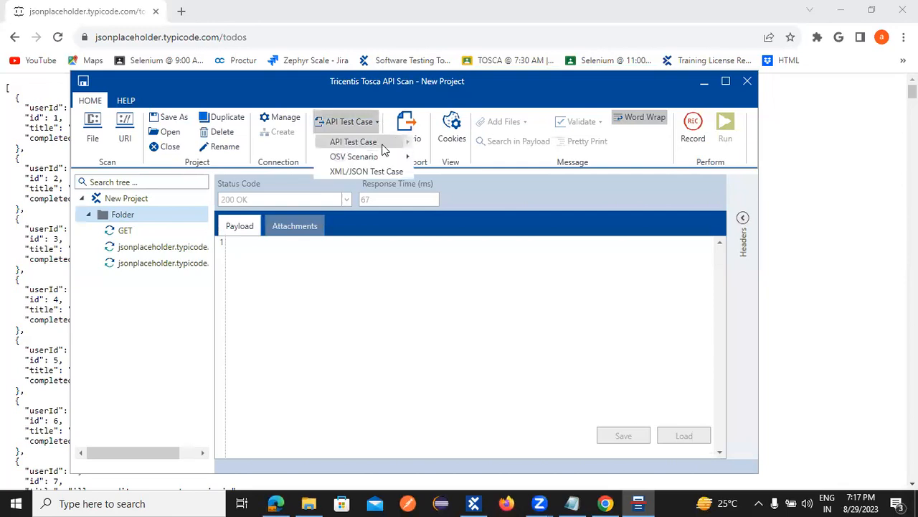
pyautogui.moveTo(384, 148)
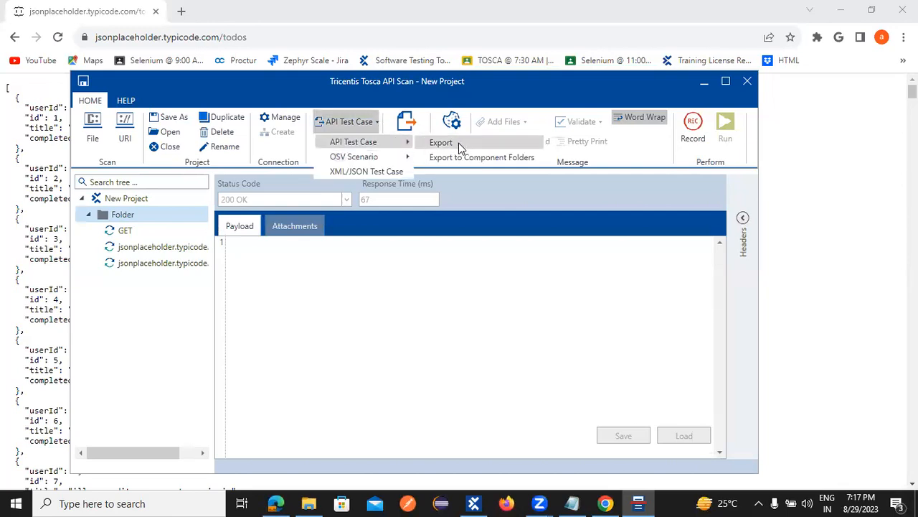
pyautogui.click(460, 142)
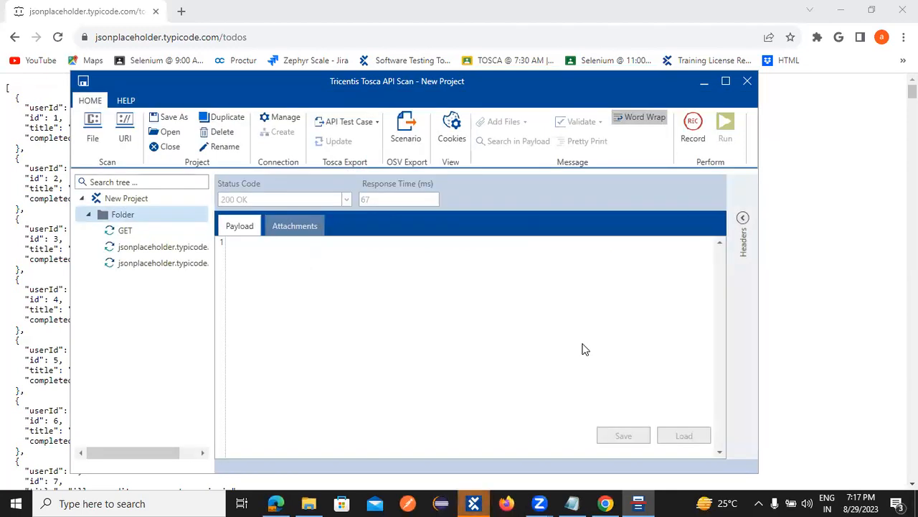
# Step: Expand the imported TestCases folders and review the GET and jsonplaceholder request/response steps
pyautogui.click(474, 503)
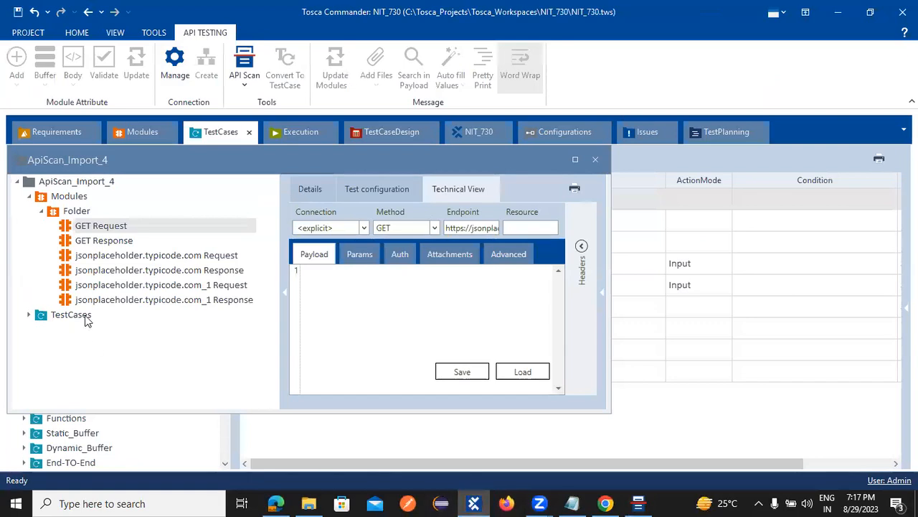
pyautogui.click(27, 315)
pyautogui.click(42, 330)
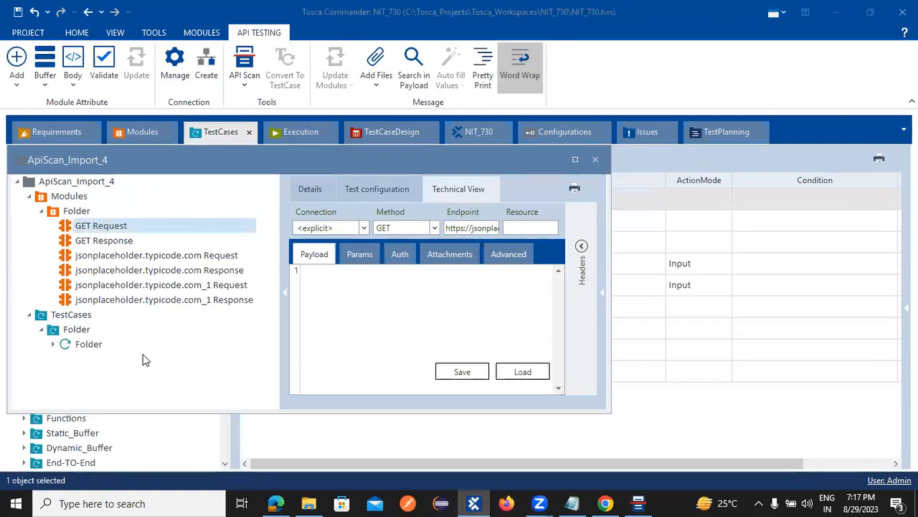
pyautogui.click(51, 345)
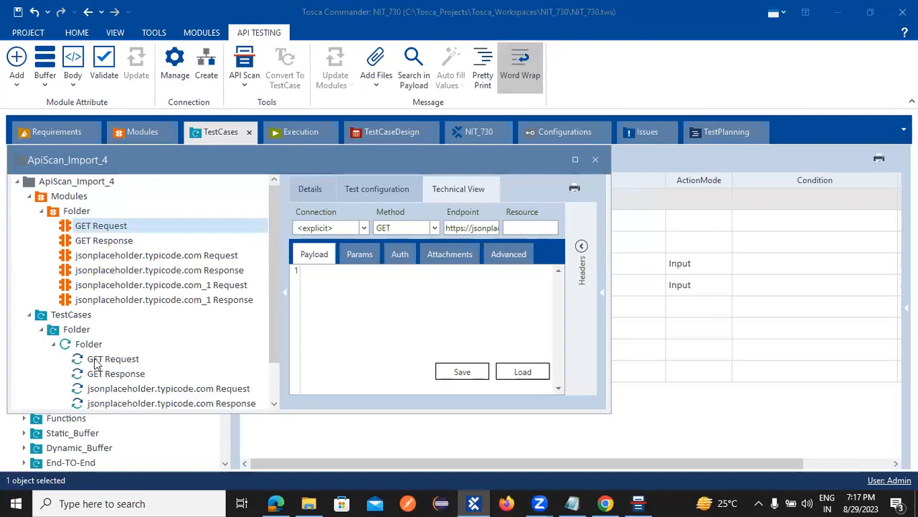
pyautogui.scroll(-1, 104, 336)
pyautogui.click(112, 316)
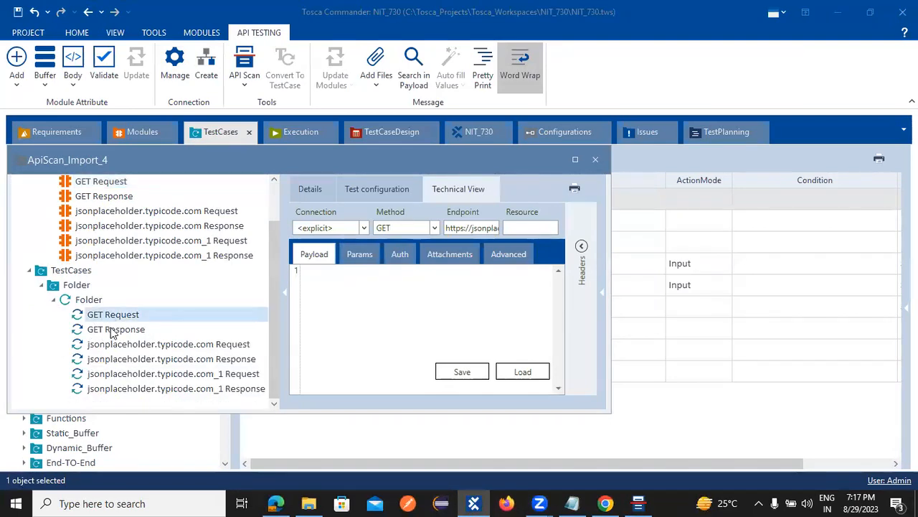
pyautogui.click(114, 330)
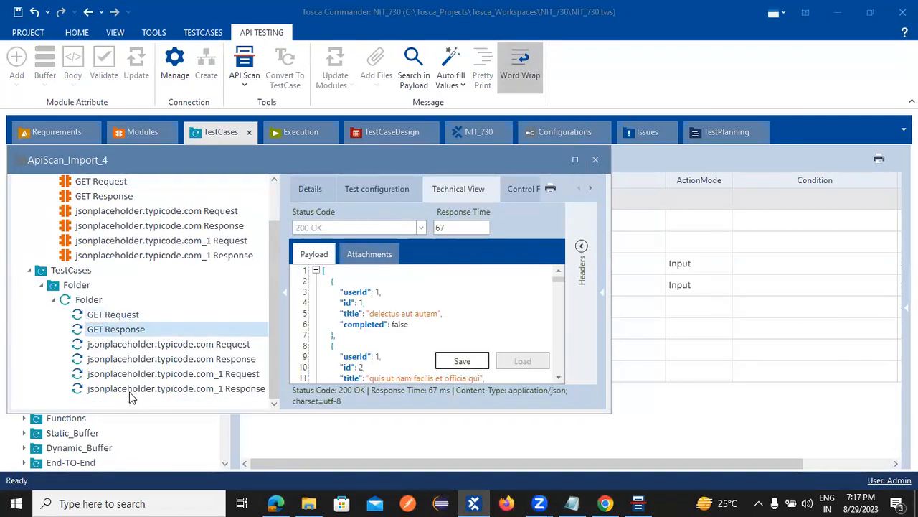
pyautogui.click(129, 347)
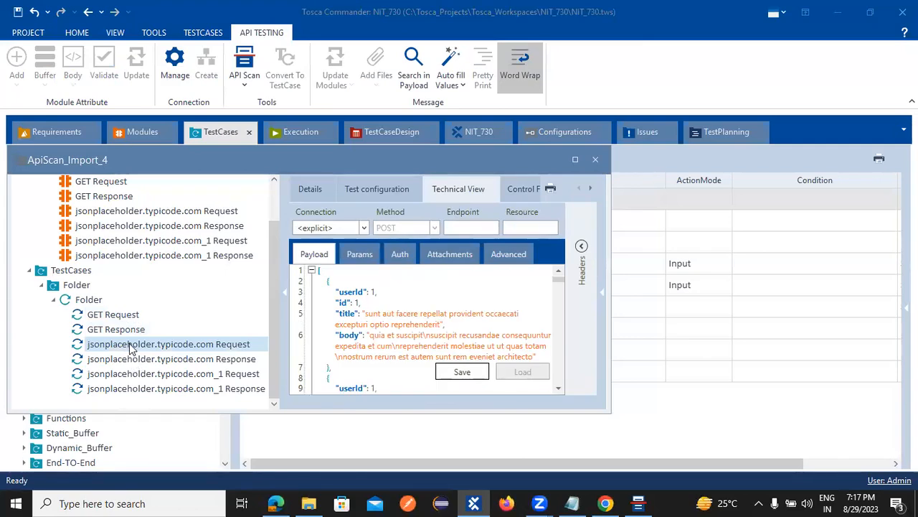
pyautogui.click(237, 359)
pyautogui.click(239, 374)
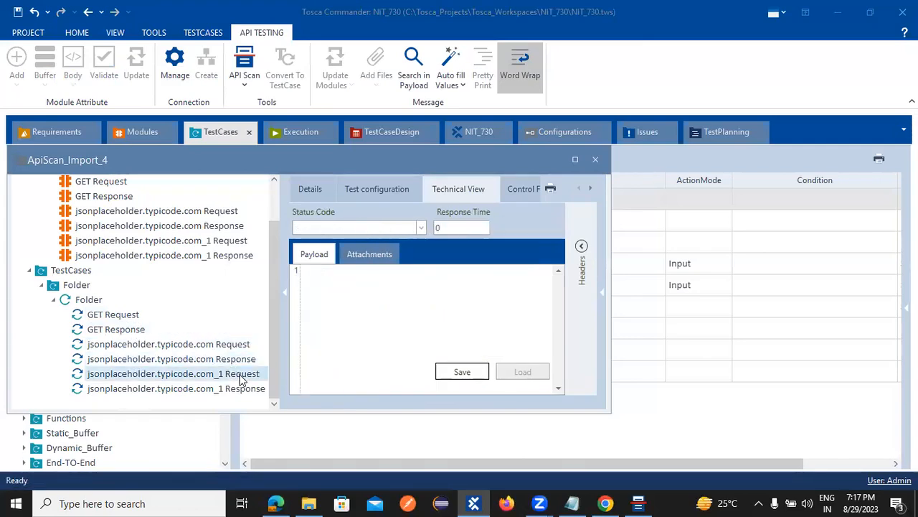
pyautogui.click(242, 389)
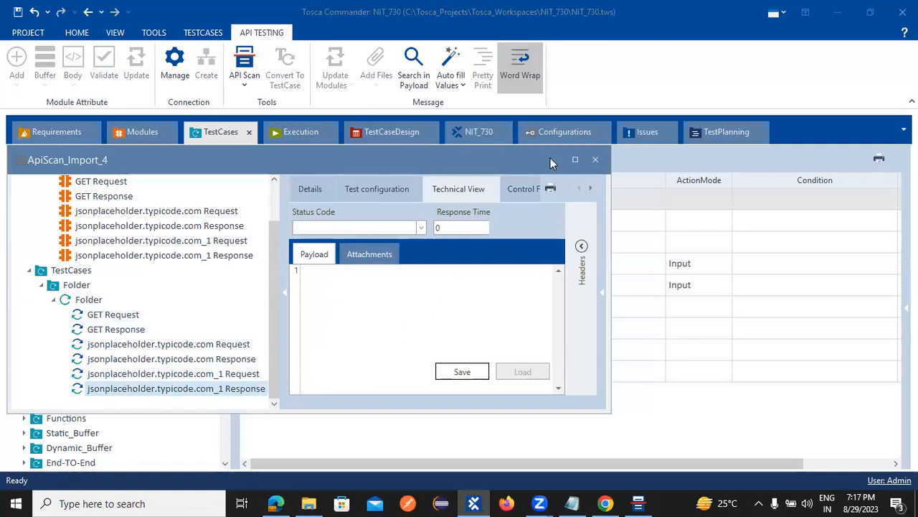
# Step: Resize the ApiScan_Import_4 window, select its modules Folder, and show the Modules section
pyautogui.click(575, 159)
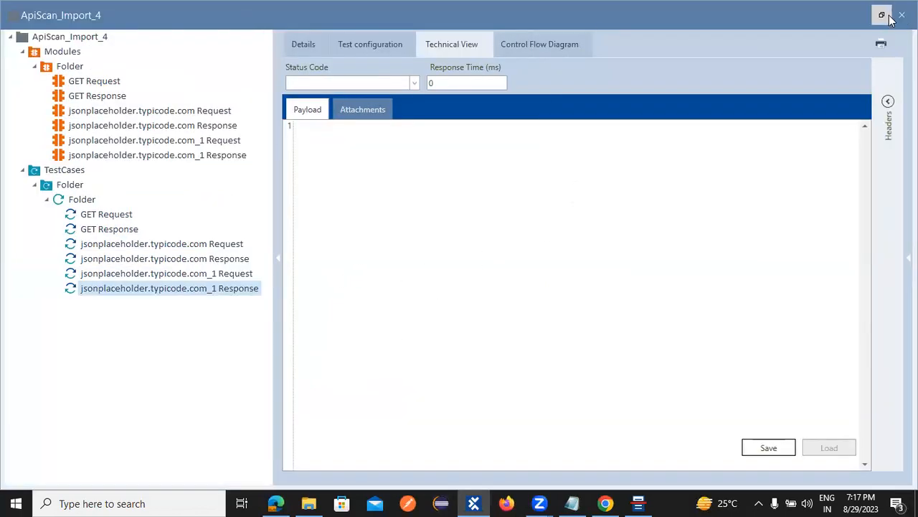
pyautogui.click(882, 15)
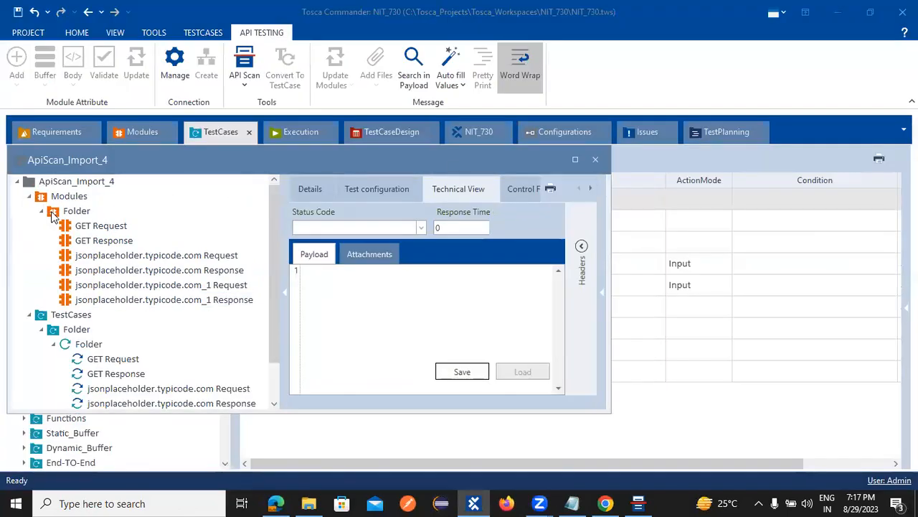
pyautogui.click(53, 215)
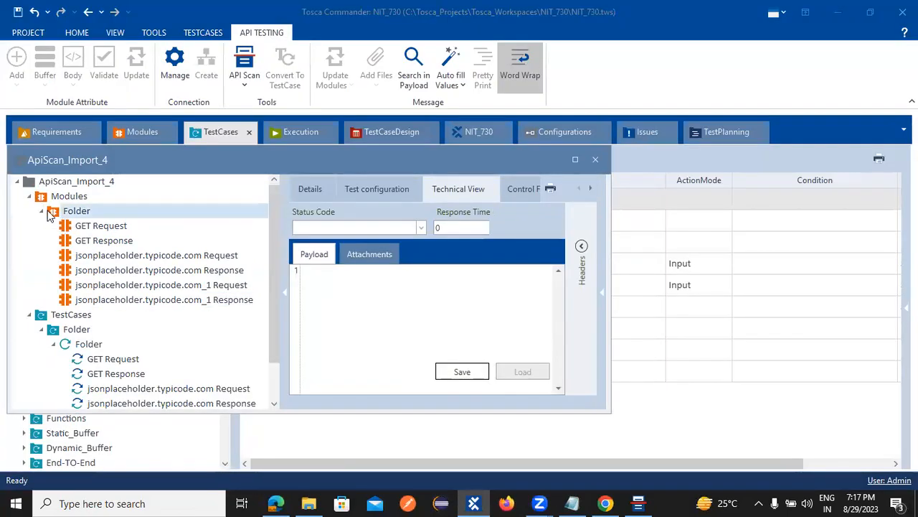
pyautogui.click(140, 132)
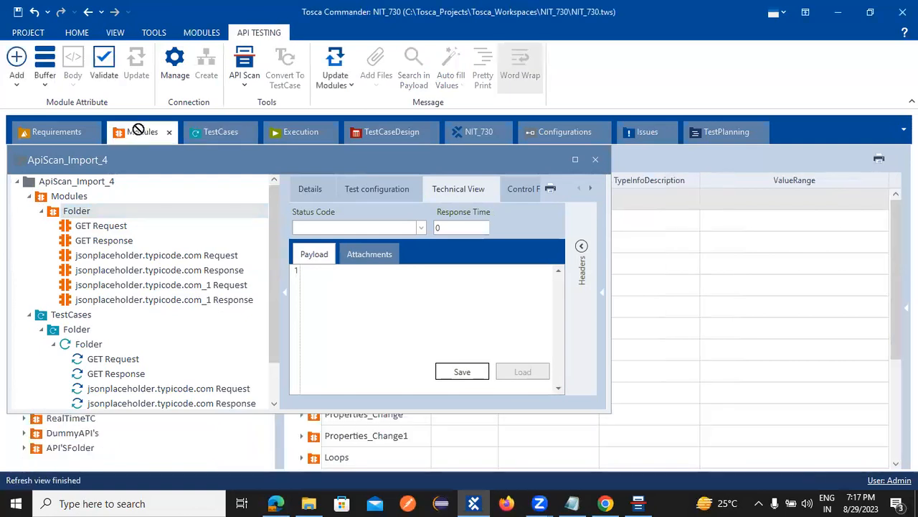
pyautogui.moveTo(47, 203)
pyautogui.mouseDown()
pyautogui.moveTo(60, 226)
pyautogui.moveTo(48, 203)
pyautogui.mouseUp()
pyautogui.moveTo(505, 166); pyautogui.dragTo(753, 192)
# Step: Drag the scanned modules Folder into the Modules root and rename it JSON_API's
pyautogui.moveTo(302, 246); pyautogui.dragTo(19, 143)
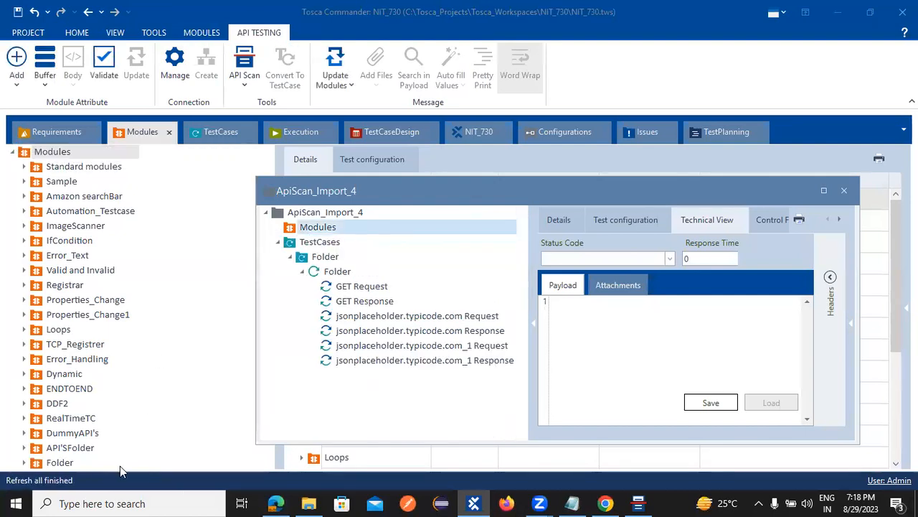
pyautogui.click(73, 463)
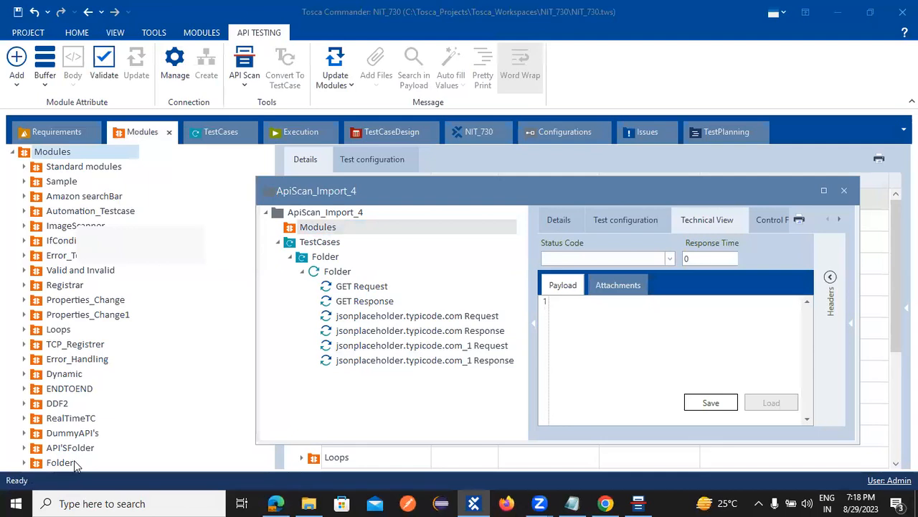
pyautogui.rightClick(62, 464)
pyautogui.rightClick(61, 467)
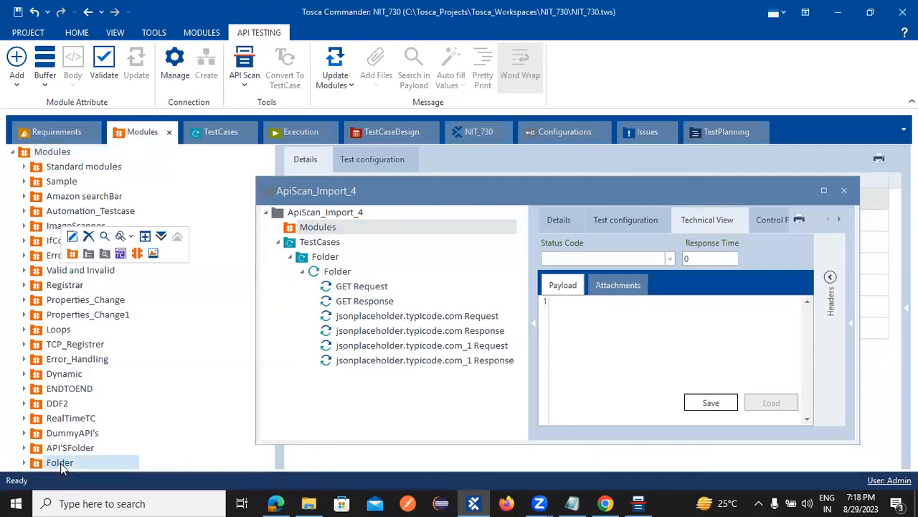
pyautogui.click(71, 236)
pyautogui.write('JSON_A')
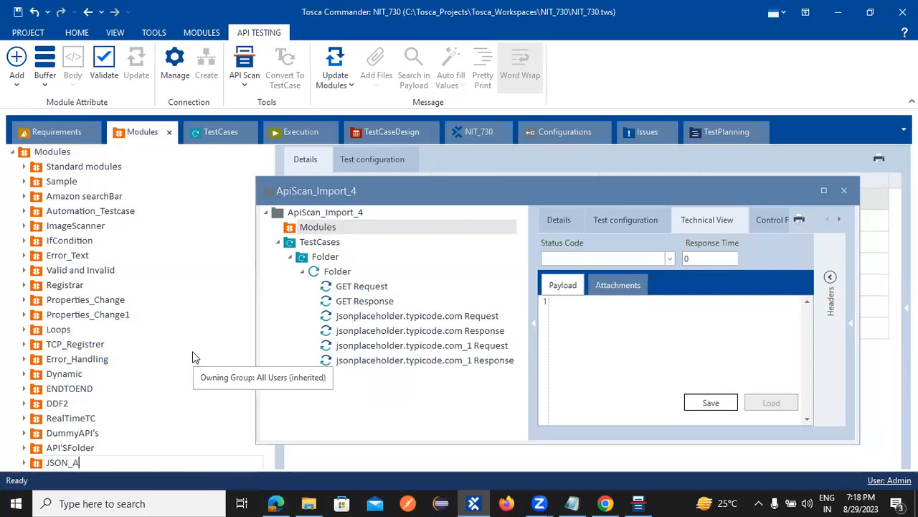
pyautogui.write("PI's")
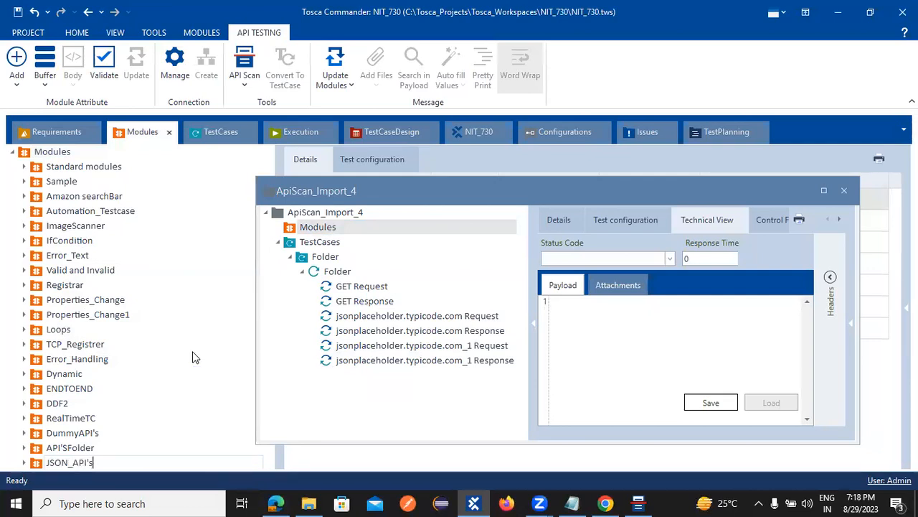
pyautogui.press('Return')
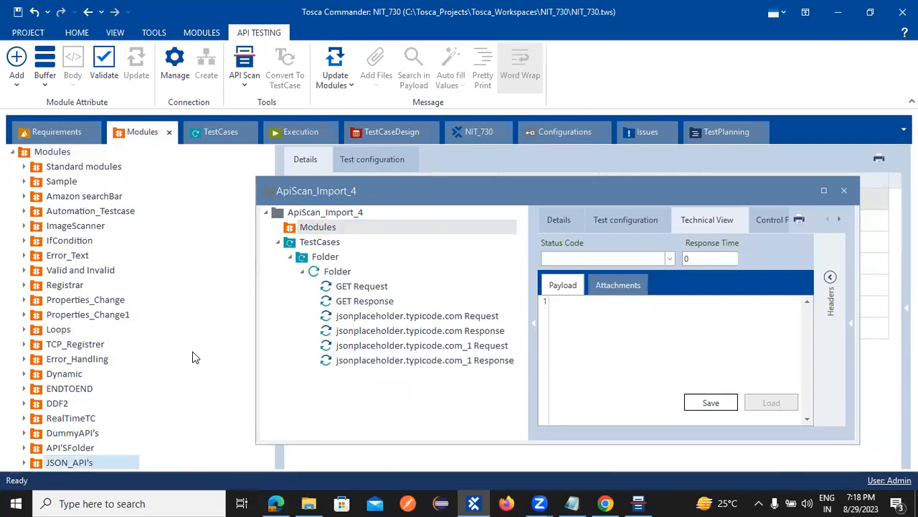
pyautogui.click(301, 257)
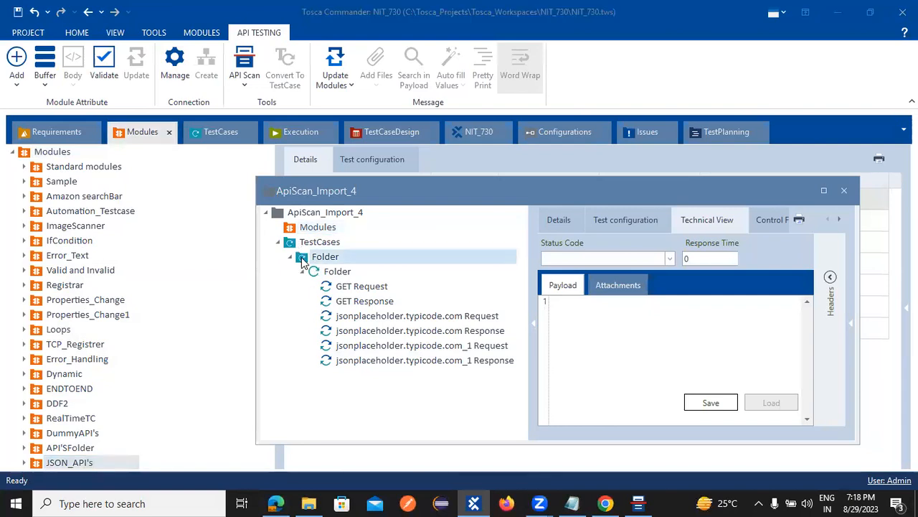
# Step: Move the scanned test case Folder into TestCases, rename it JSON_API's, and close ApiScan_Import_4
pyautogui.moveTo(301, 256); pyautogui.dragTo(68, 152)
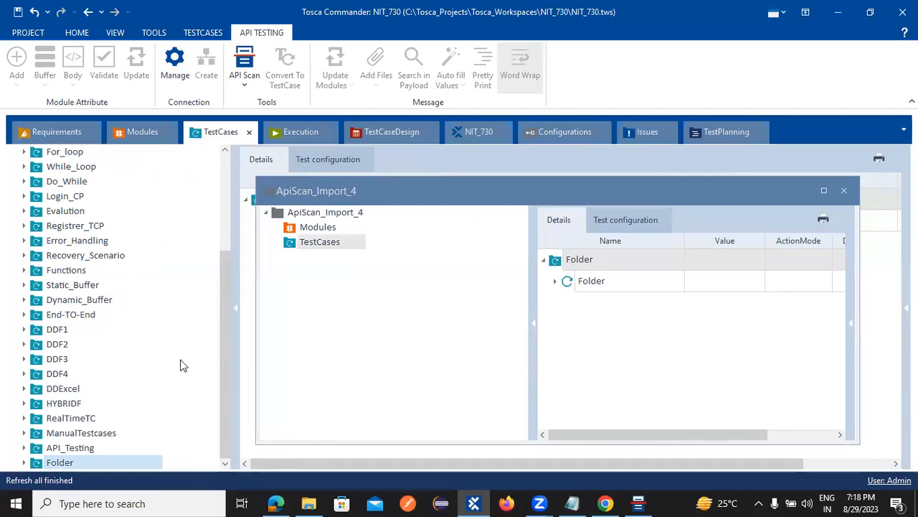
pyautogui.rightClick(69, 463)
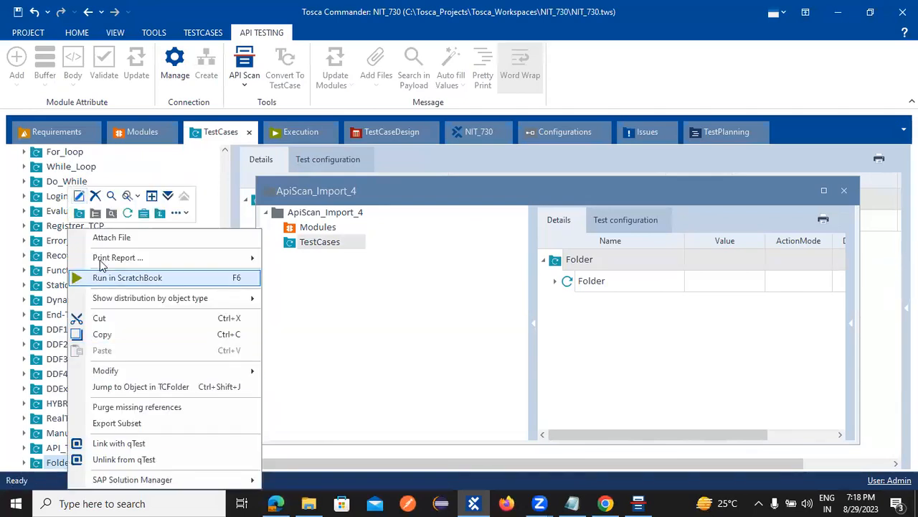
pyautogui.click(80, 197)
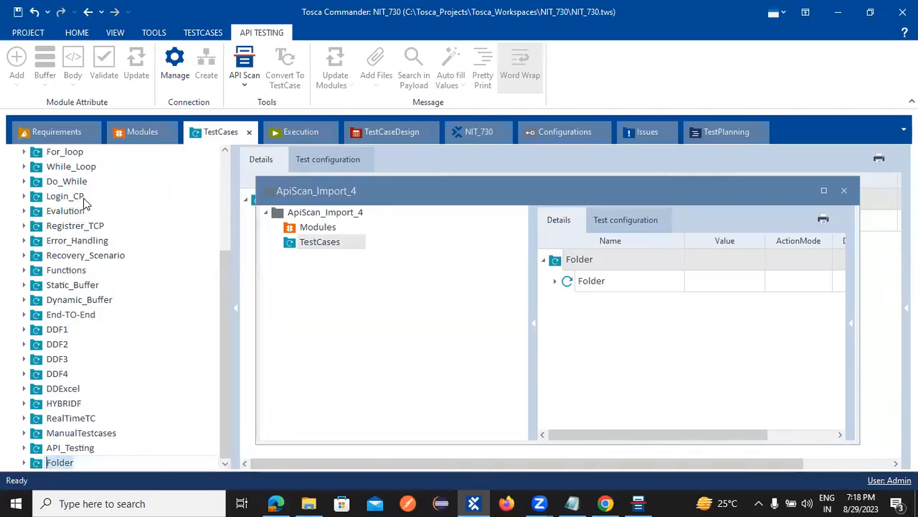
pyautogui.write('JSON')
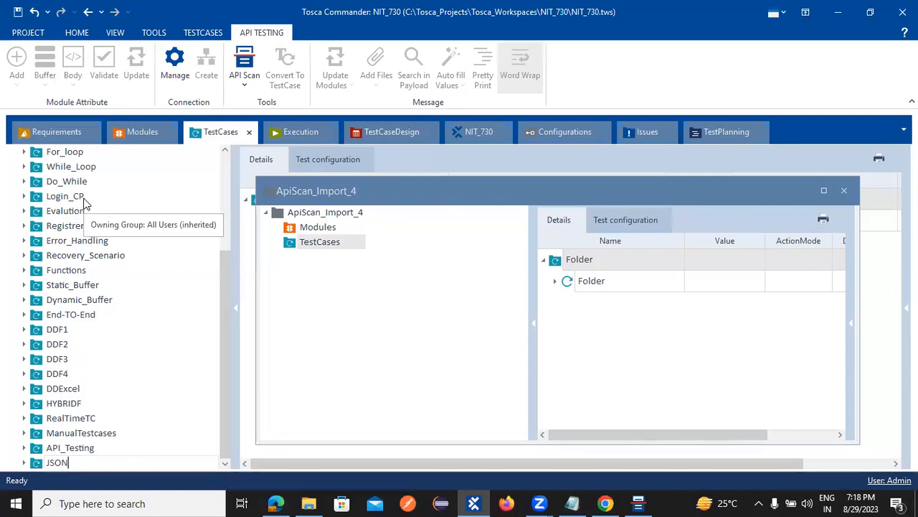
pyautogui.write("_API's")
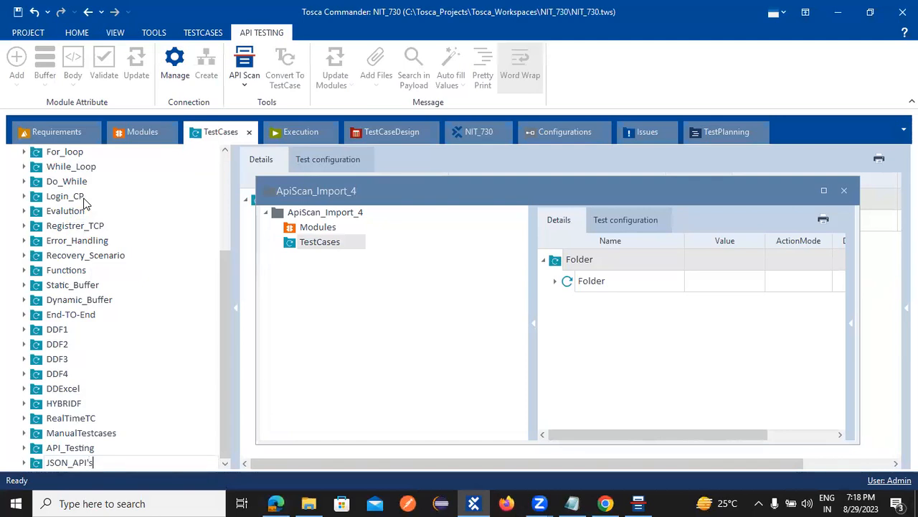
pyautogui.press('Return')
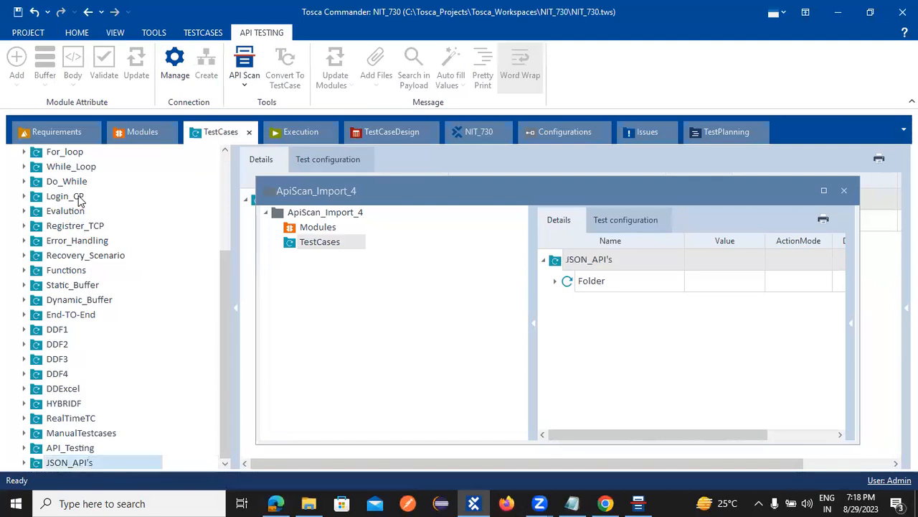
pyautogui.click(843, 190)
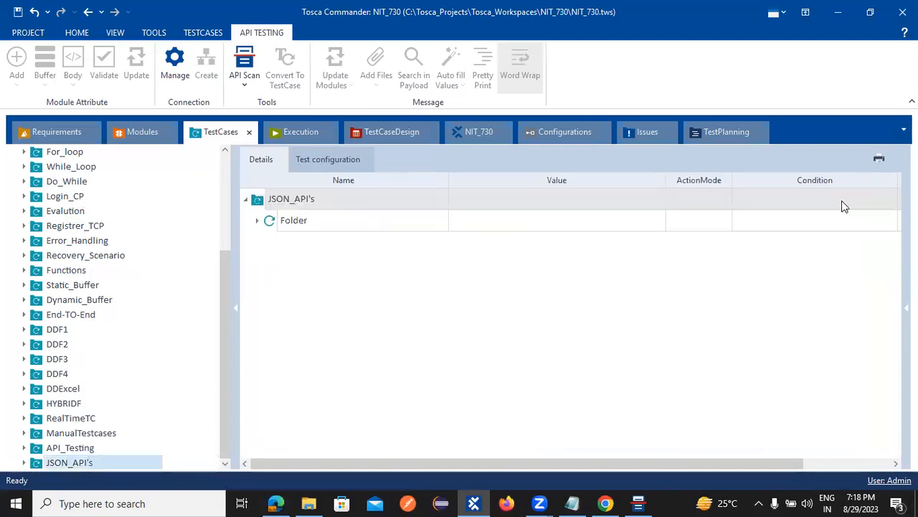
# Step: Select the GET Response module under JSON_API's and open its Attribute Assistant
pyautogui.click(146, 132)
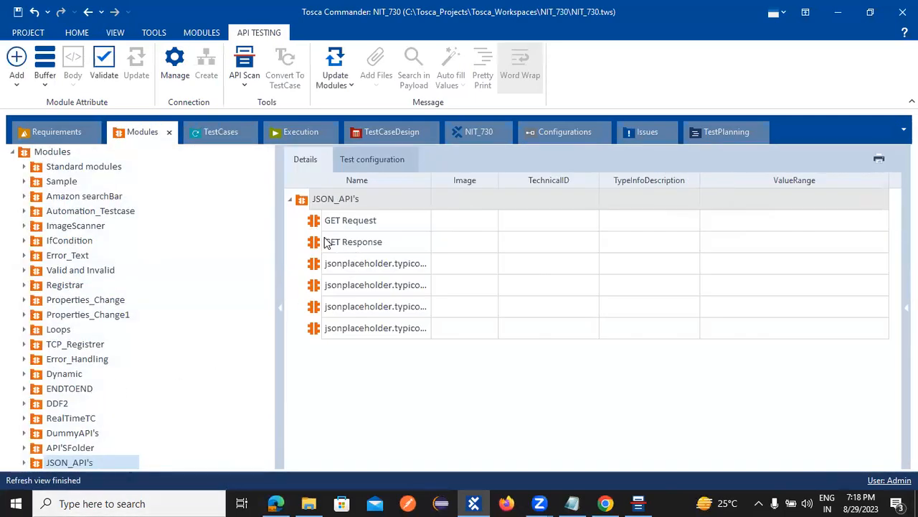
pyautogui.click(340, 248)
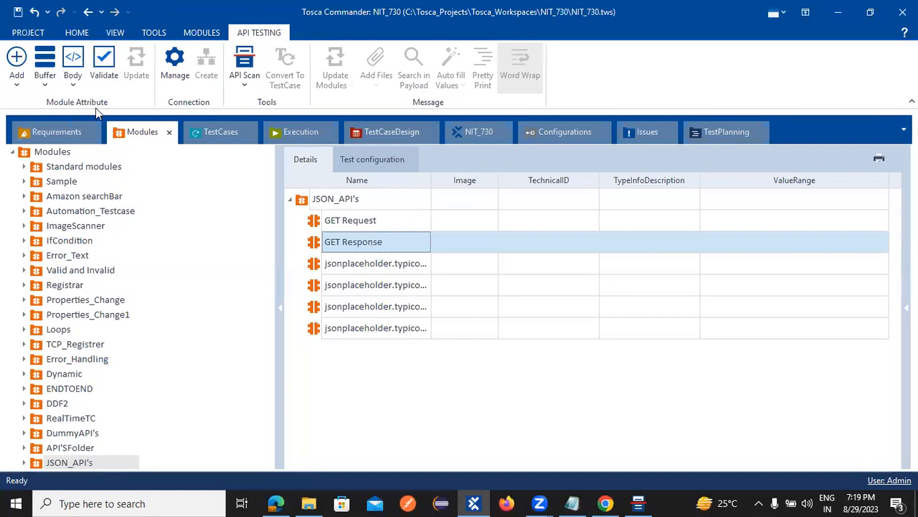
pyautogui.click(45, 85)
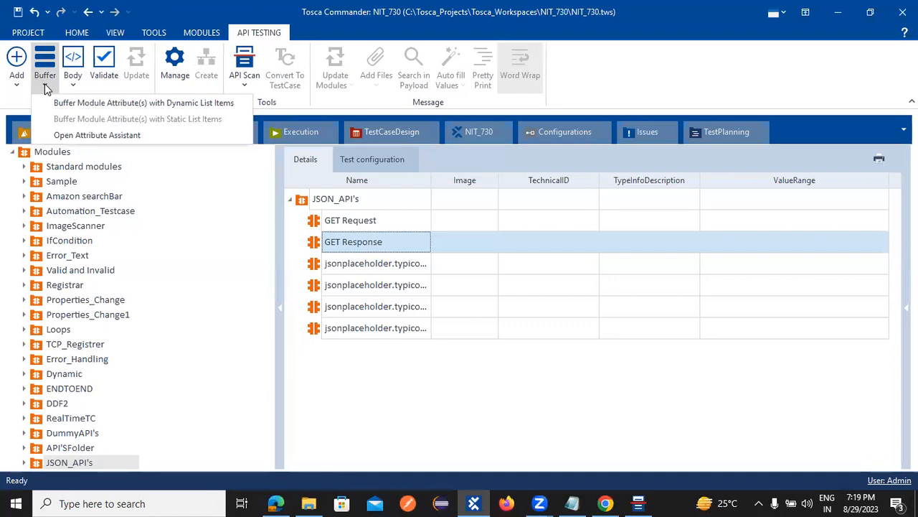
pyautogui.click(45, 84)
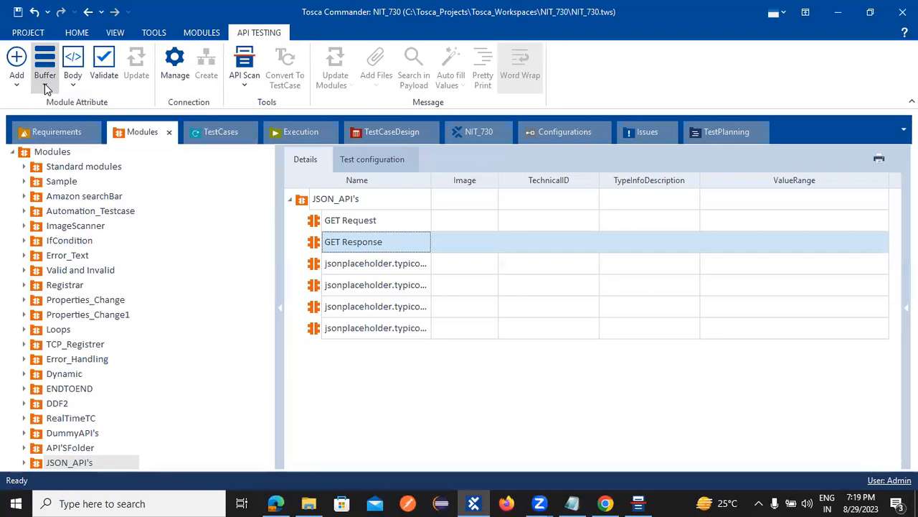
pyautogui.click(361, 244)
pyautogui.click(298, 249)
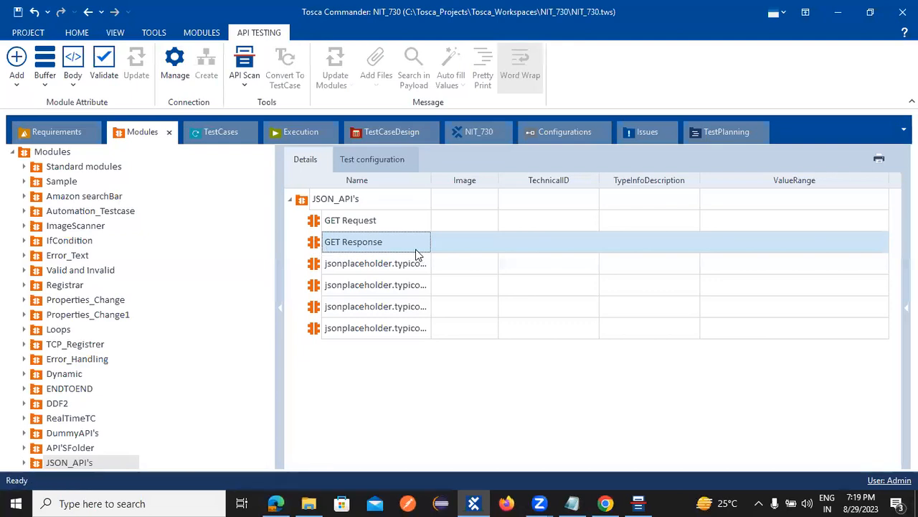
pyautogui.click(16, 86)
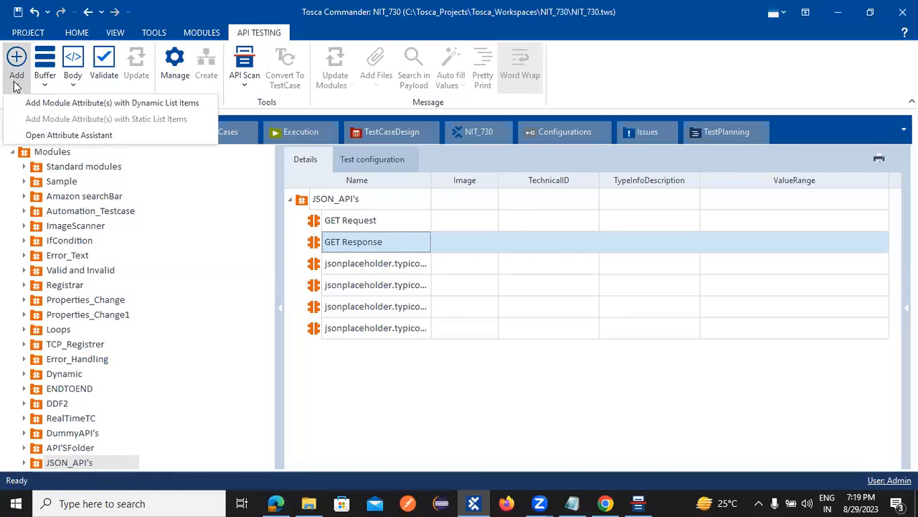
pyautogui.click(13, 61)
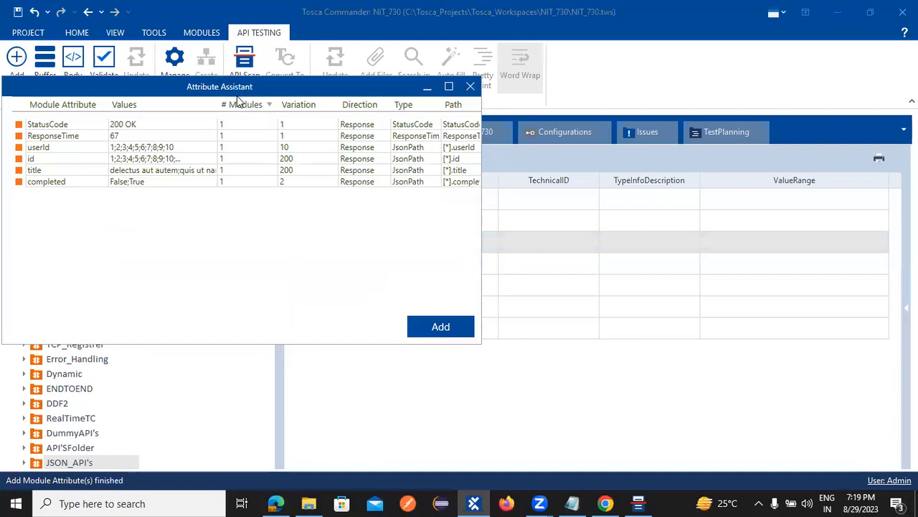
# Step: Check the Attribute Assistant for the GET Request module, finding it empty
pyautogui.moveTo(236, 92); pyautogui.dragTo(660, 191)
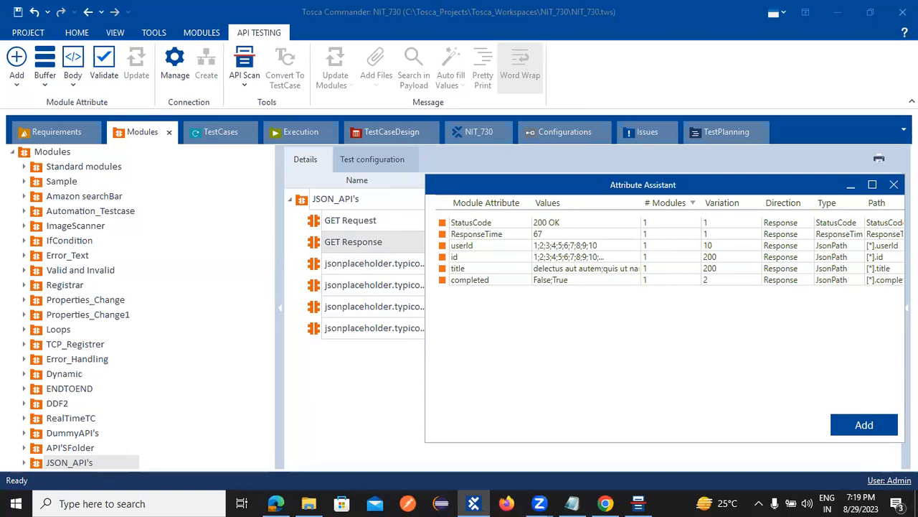
pyautogui.click(893, 185)
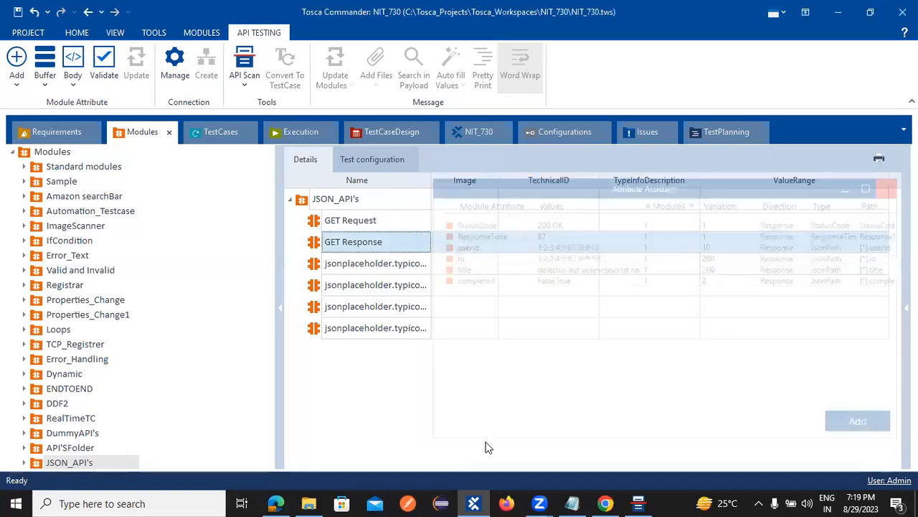
pyautogui.click(343, 223)
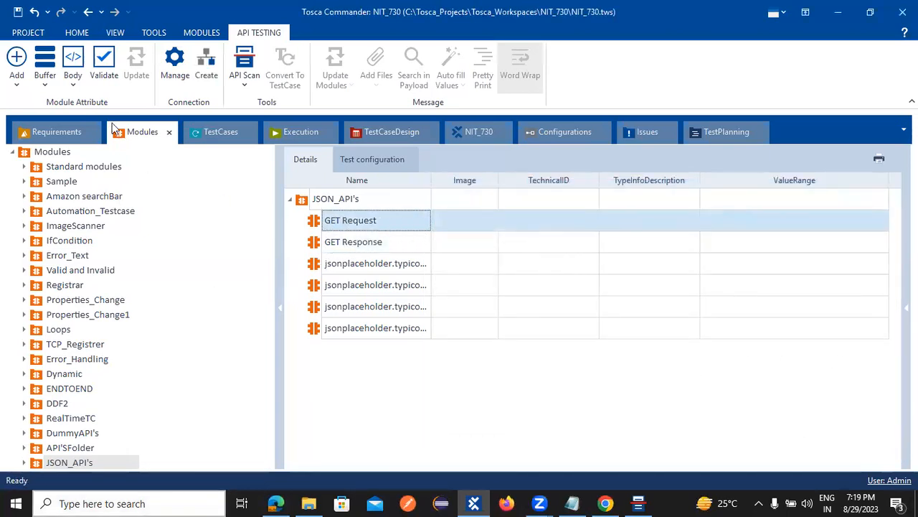
pyautogui.click(17, 59)
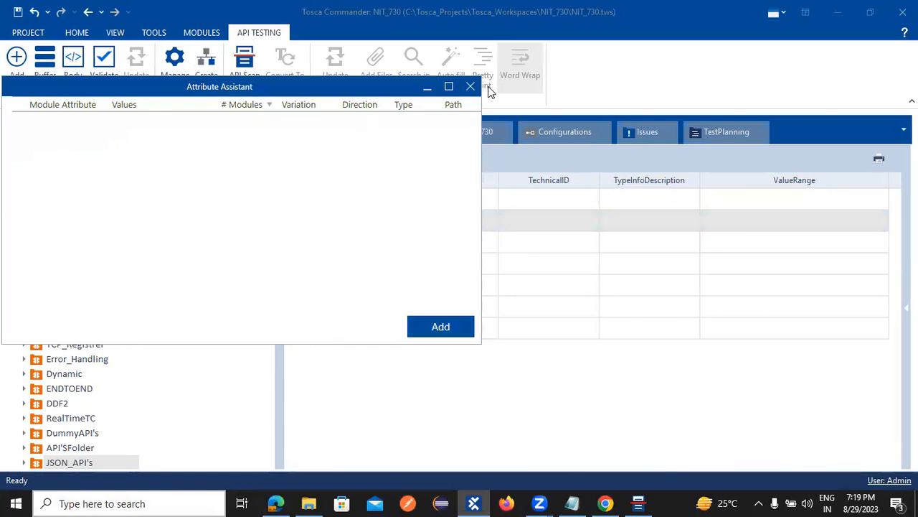
pyautogui.click(469, 87)
# Step: Add the title and StatusCode attributes to GET Response through the Attribute Assistant
pyautogui.click(347, 246)
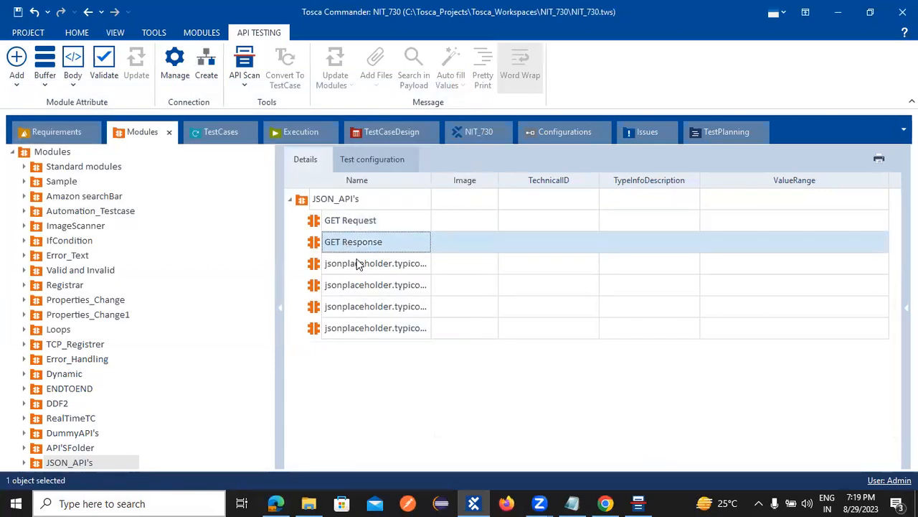
pyautogui.click(16, 59)
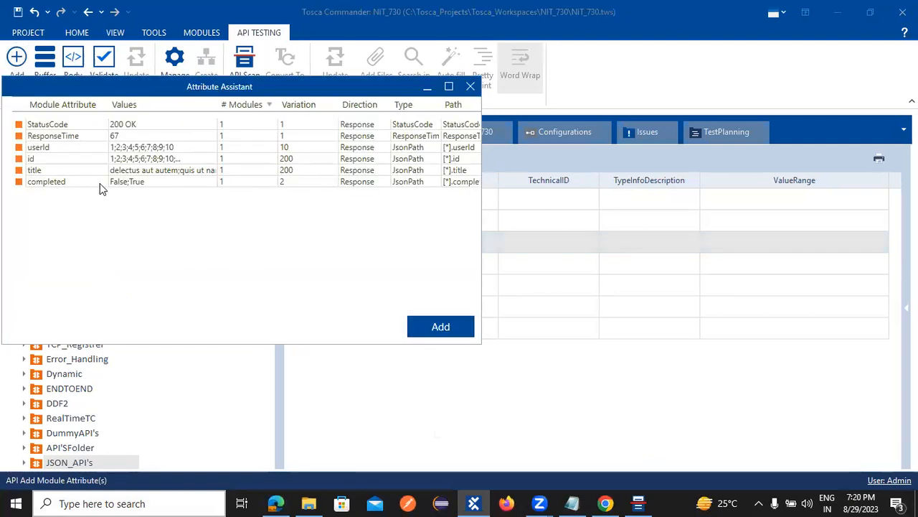
pyautogui.click(43, 171)
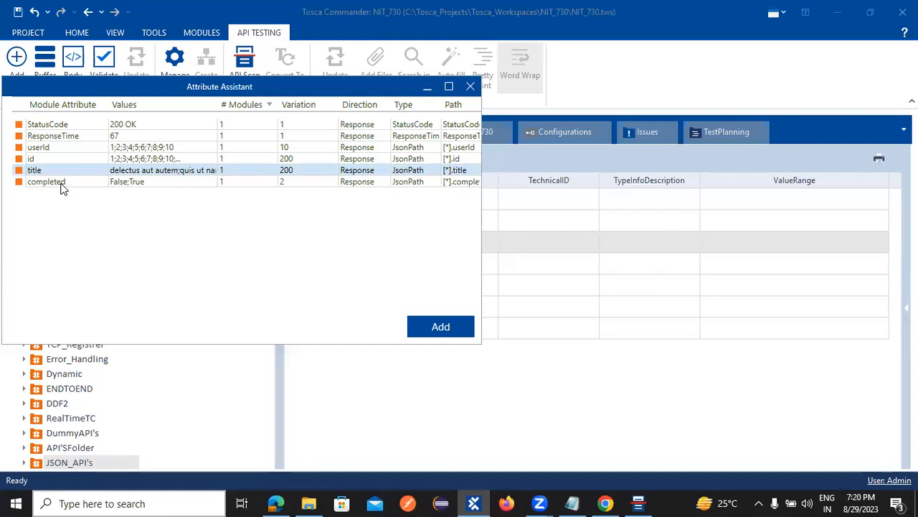
pyautogui.keyDown('ctrl'); pyautogui.click(50, 127); pyautogui.keyUp('ctrl')
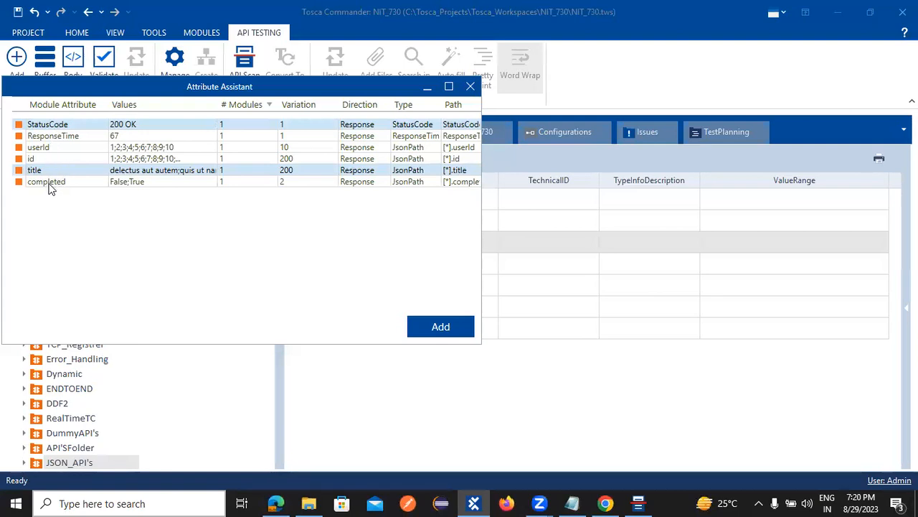
pyautogui.click(462, 331)
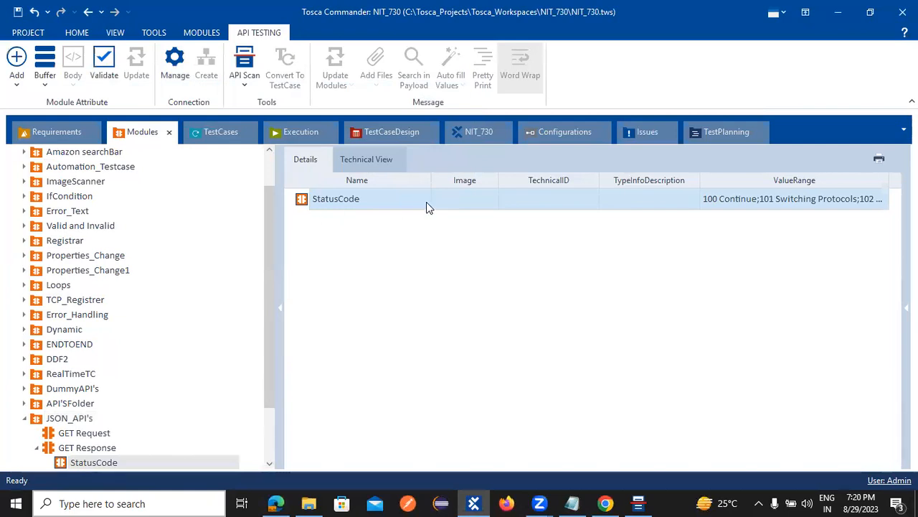
# Step: Inspect the new StatusCode attribute's details and value range in GET Response
pyautogui.scroll(-2, 204, 391)
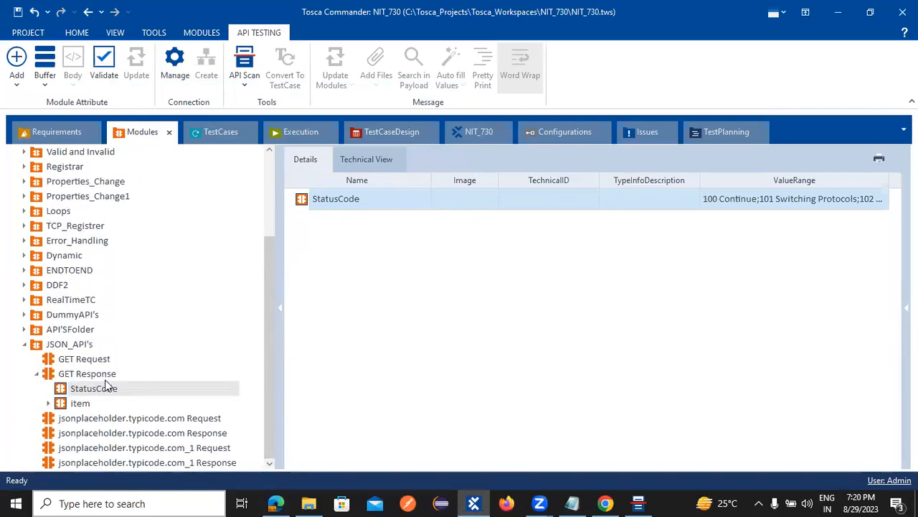
pyautogui.click(64, 378)
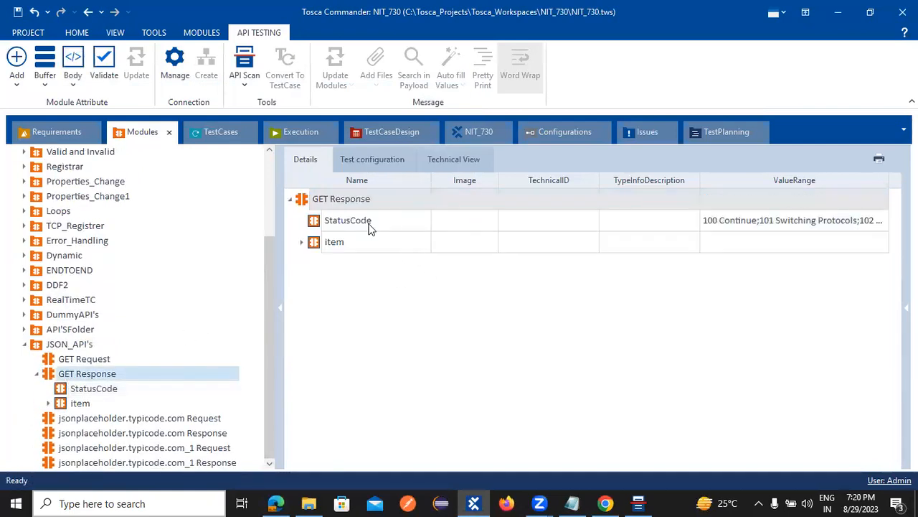
pyautogui.click(343, 225)
pyautogui.click(560, 225)
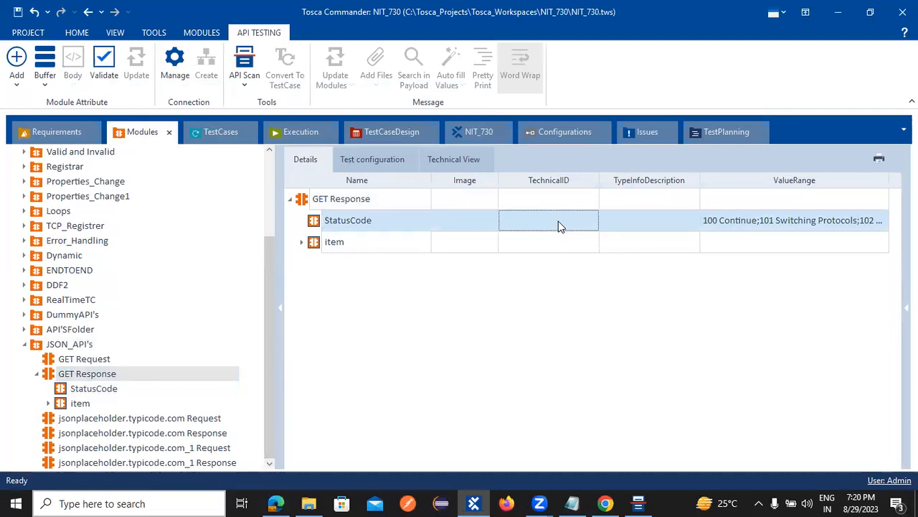
pyautogui.click(739, 223)
pyautogui.click(735, 223)
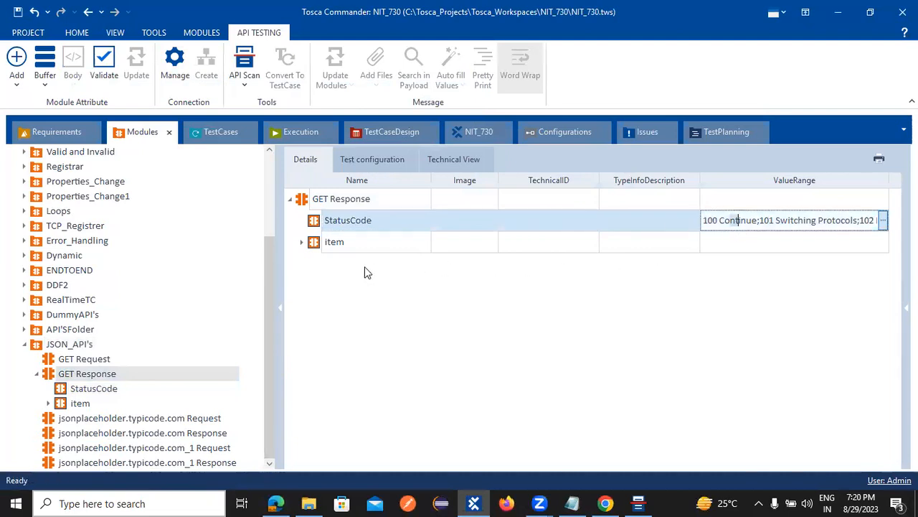
# Step: Expand item and review the full list of possible title values
pyautogui.click(302, 241)
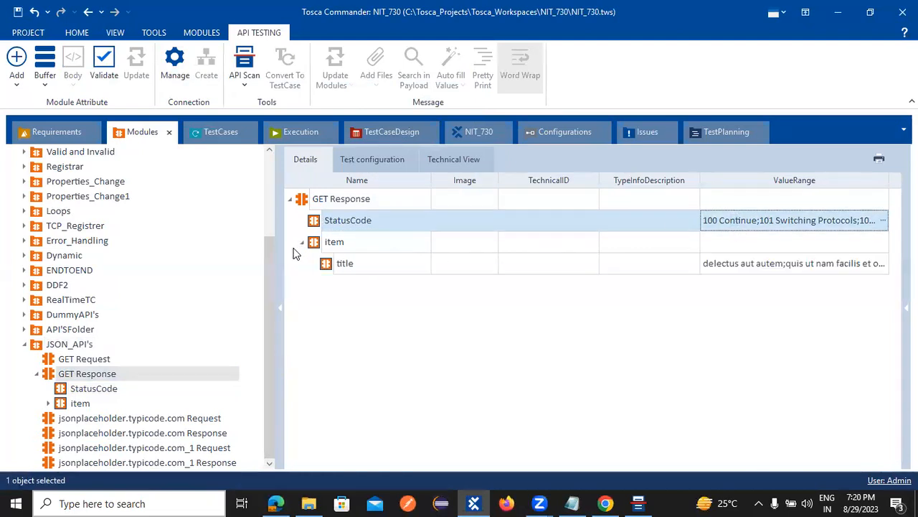
pyautogui.click(398, 263)
pyautogui.click(543, 264)
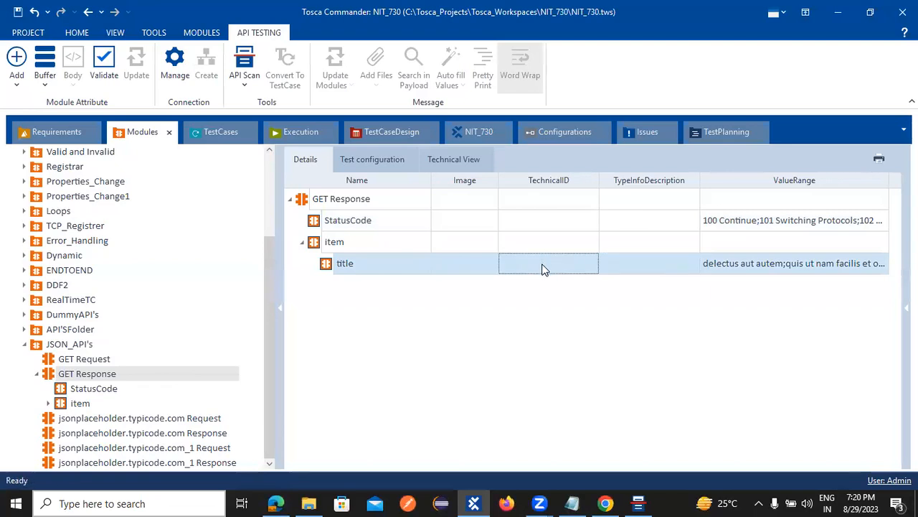
pyautogui.click(543, 265)
pyautogui.click(719, 263)
pyautogui.click(758, 264)
pyautogui.click(883, 263)
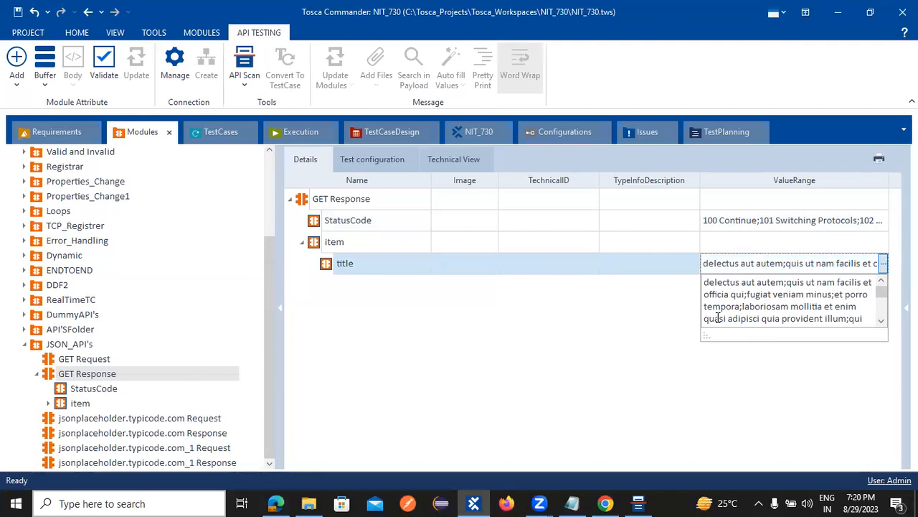
pyautogui.click(218, 132)
pyautogui.click(226, 133)
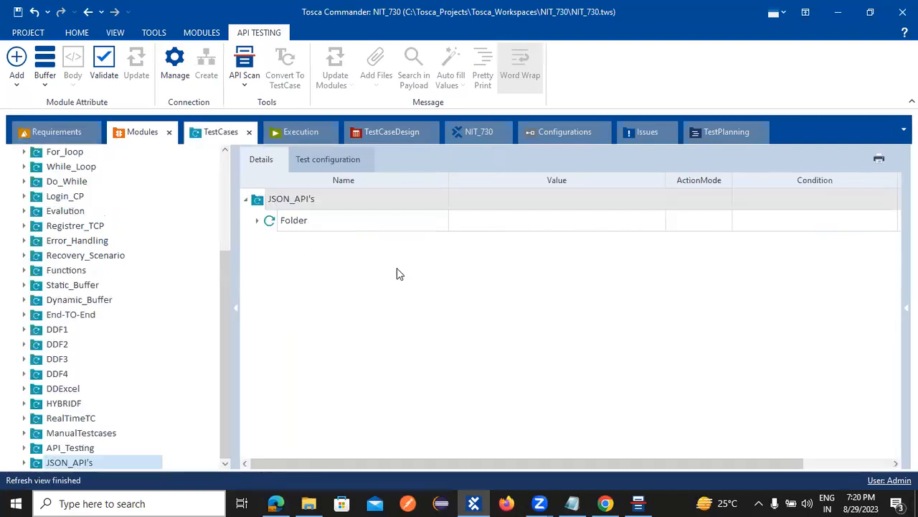
# Step: Set StatusCode's expected value to 200 OK with ActionMode Verify in the JSON_API's test case
pyautogui.click(258, 221)
pyautogui.click(271, 263)
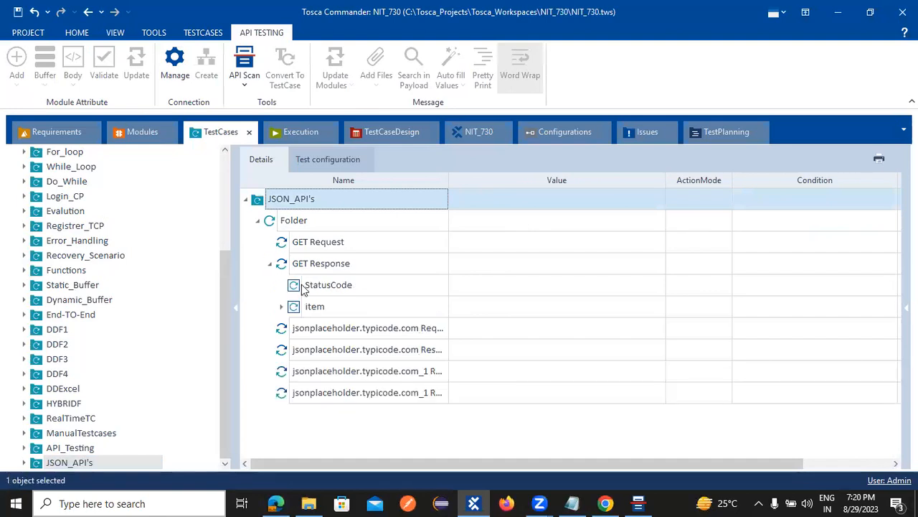
pyautogui.click(471, 287)
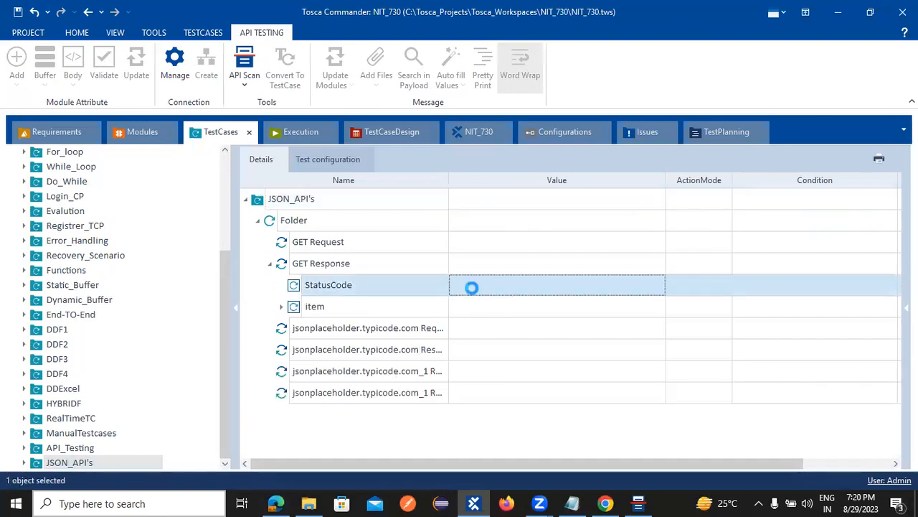
pyautogui.click(471, 288)
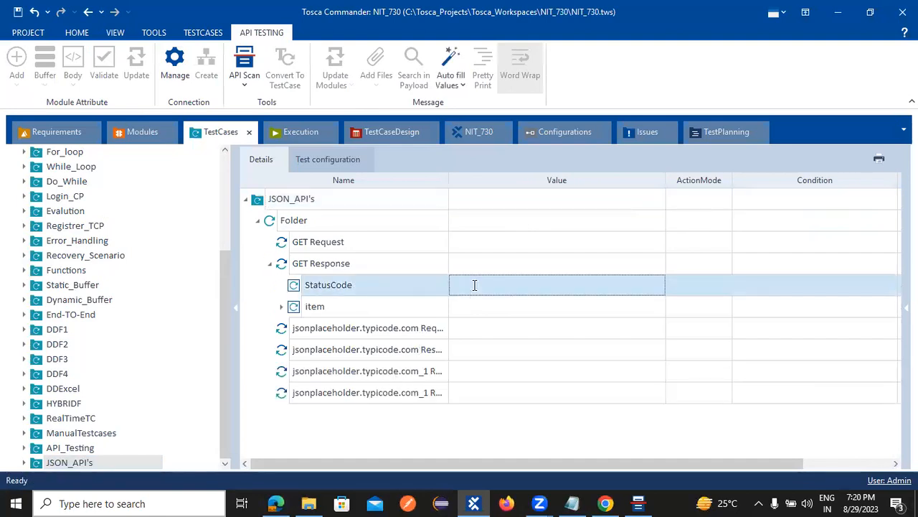
pyautogui.write('200 OK')
pyautogui.click(630, 326)
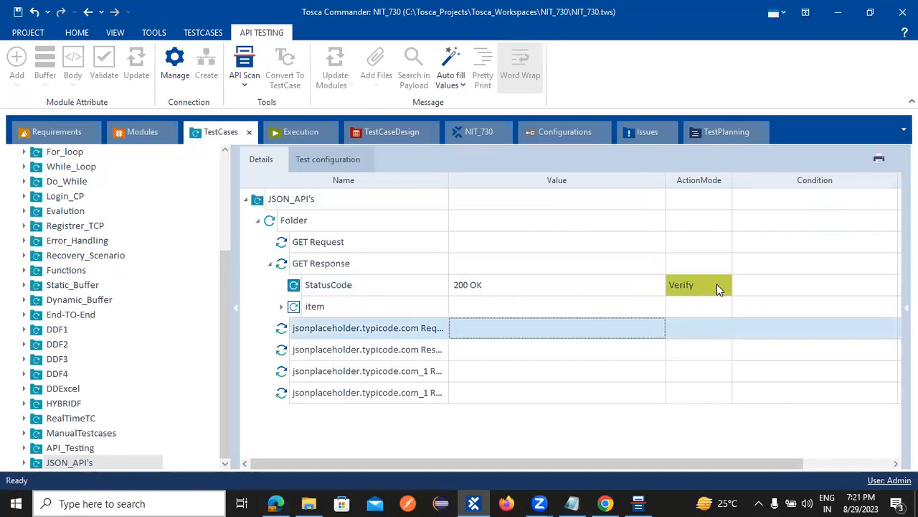
pyautogui.click(676, 285)
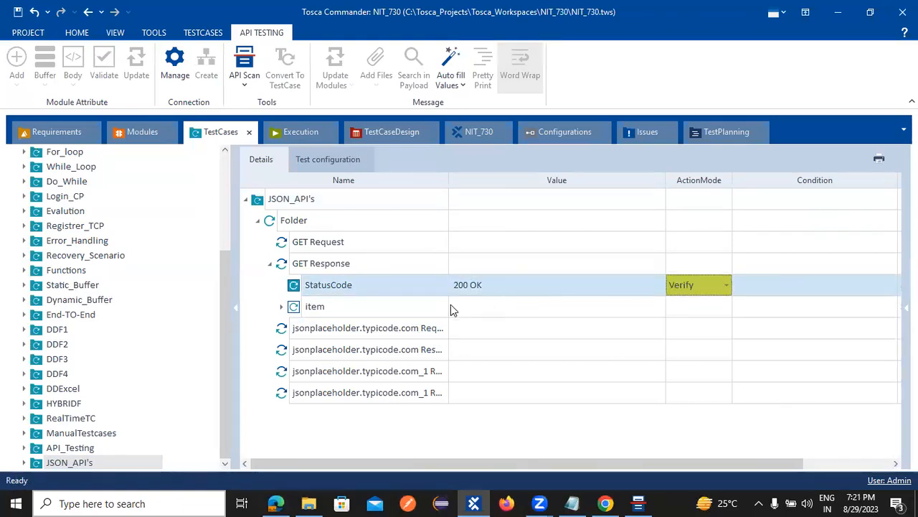
# Step: Expand item and begin editing the title step's expected value
pyautogui.click(331, 308)
pyautogui.click(281, 306)
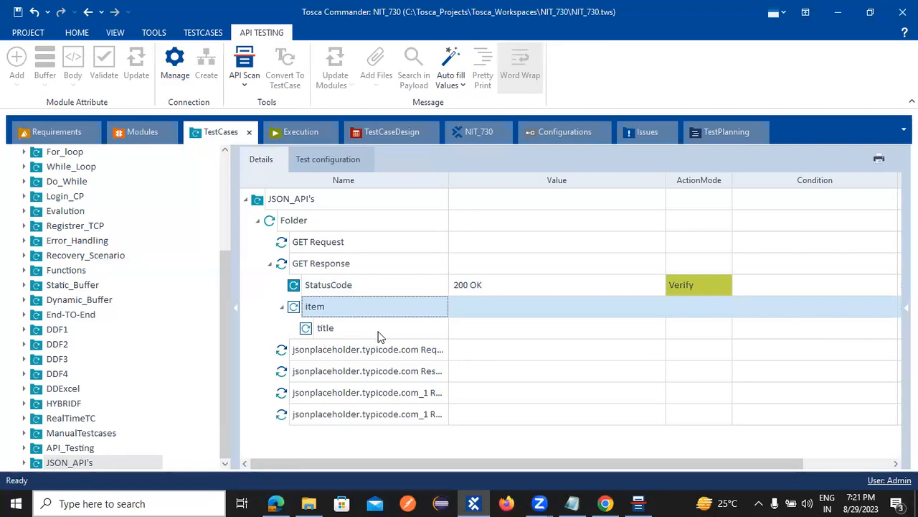
pyautogui.click(429, 328)
pyautogui.click(500, 326)
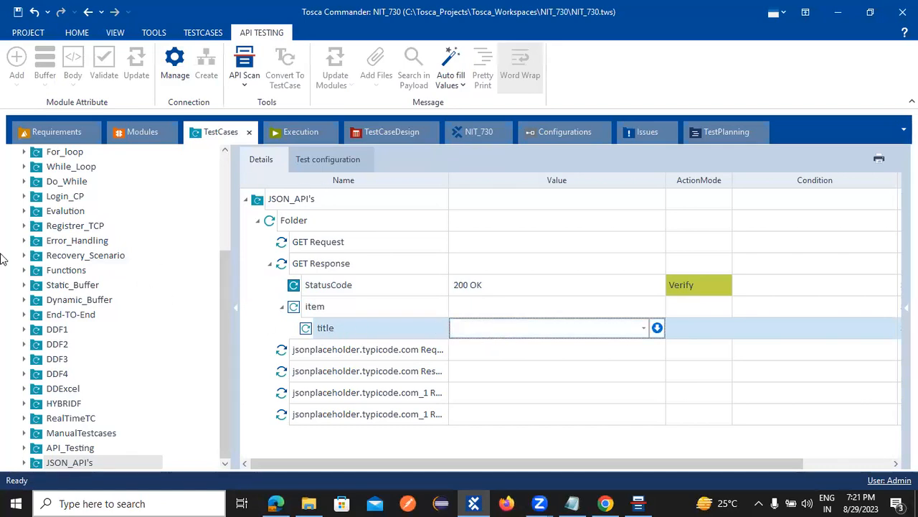
pyautogui.click(135, 134)
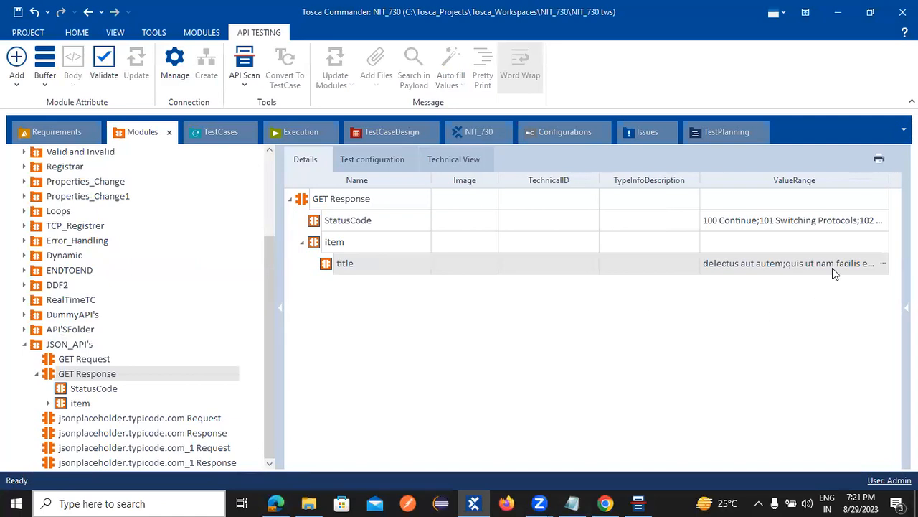
# Step: Select the first title values, such as 'delectus aut autem', from the title value range
pyautogui.click(883, 263)
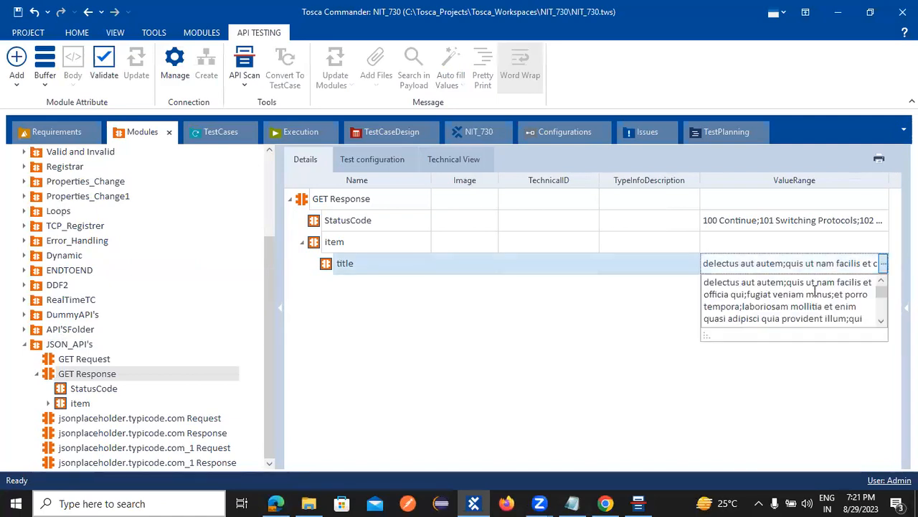
pyautogui.moveTo(706, 286); pyautogui.dragTo(745, 302)
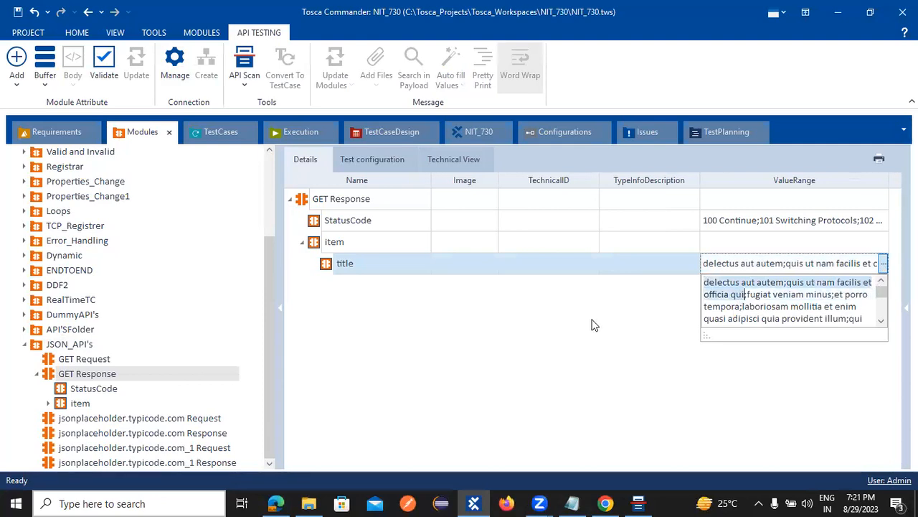
# Step: Paste the copied title into the first title step's expected value in the JSON_API's test case
pyautogui.click(225, 140)
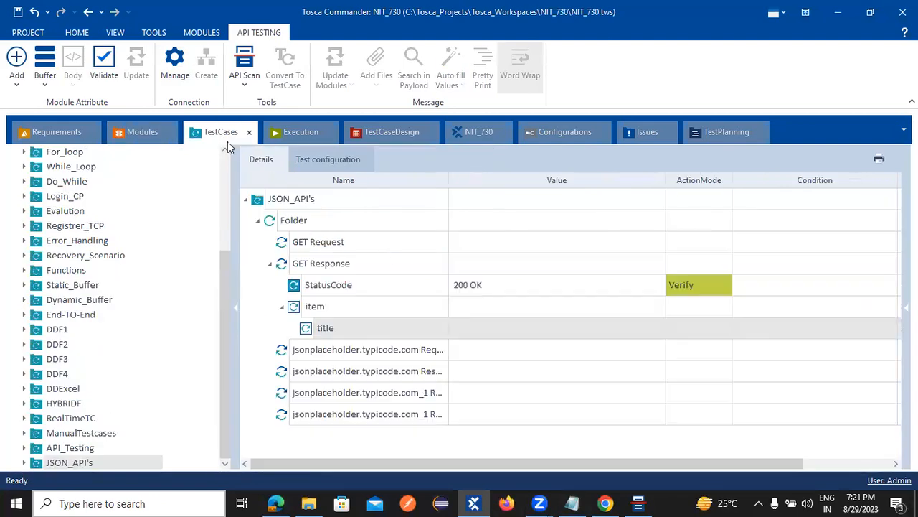
pyautogui.click(506, 329)
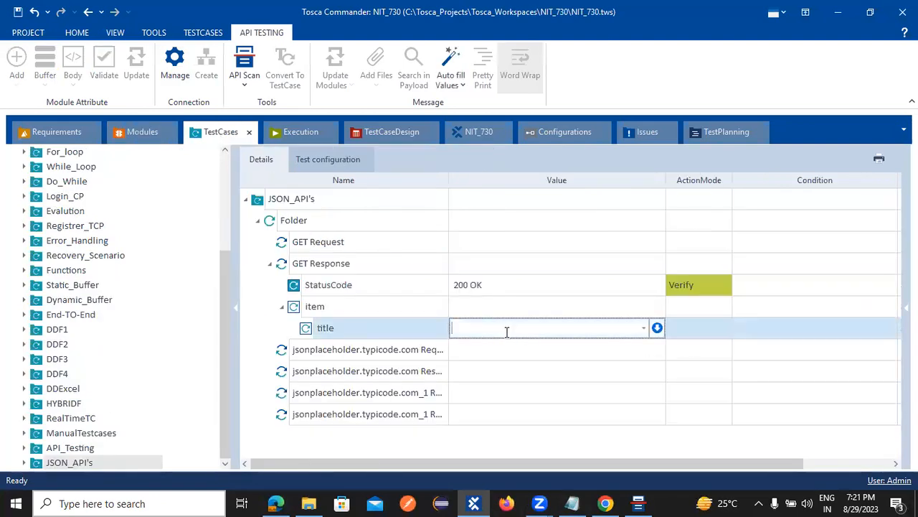
pyautogui.hotkey('ctrl', 'v')
pyautogui.press('Return')
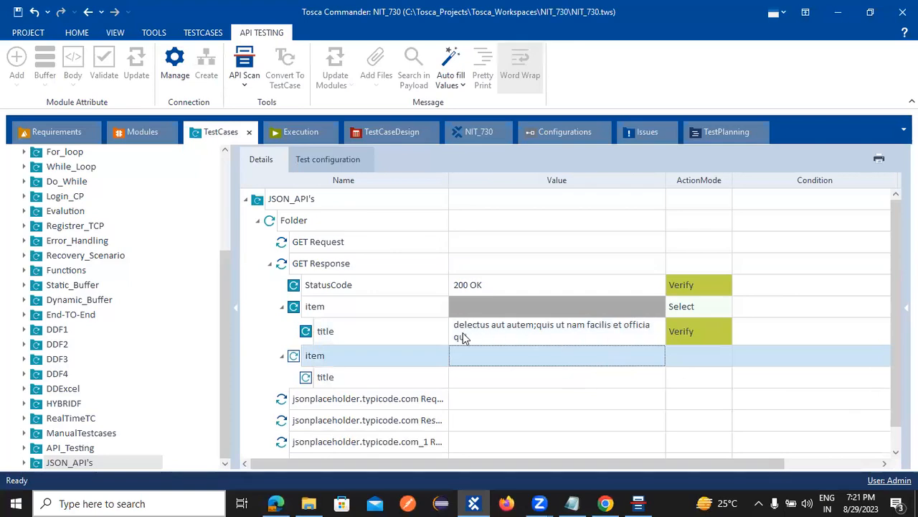
pyautogui.click(549, 341)
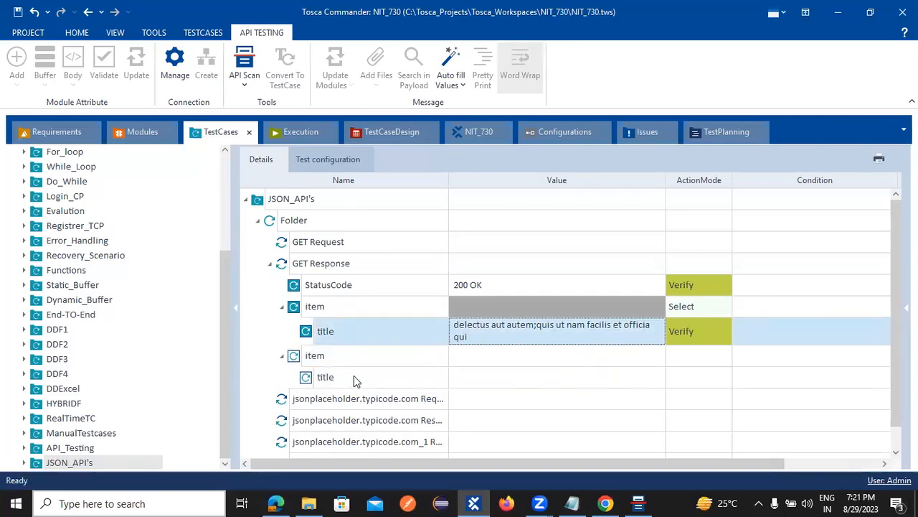
# Step: Copy 'fugiat veniam minus' from the title ValueRange and set it as the second title's value
pyautogui.click(152, 137)
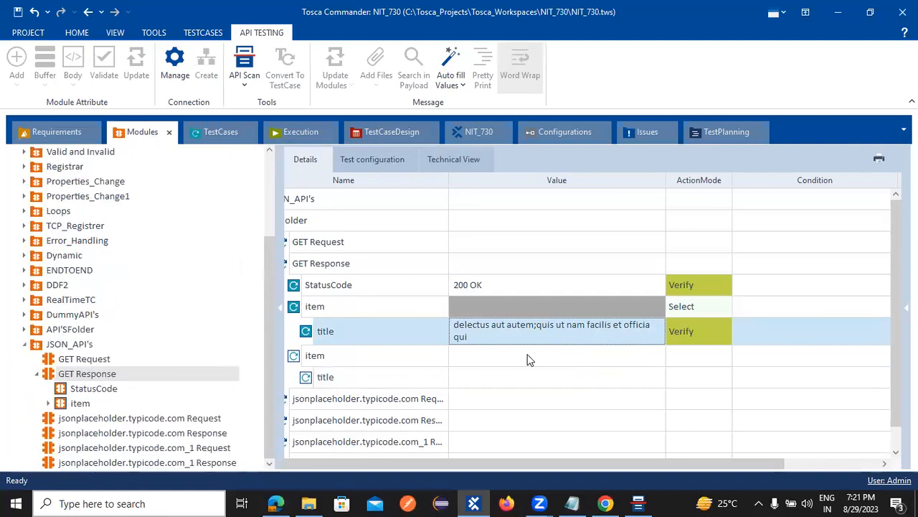
pyautogui.click(882, 264)
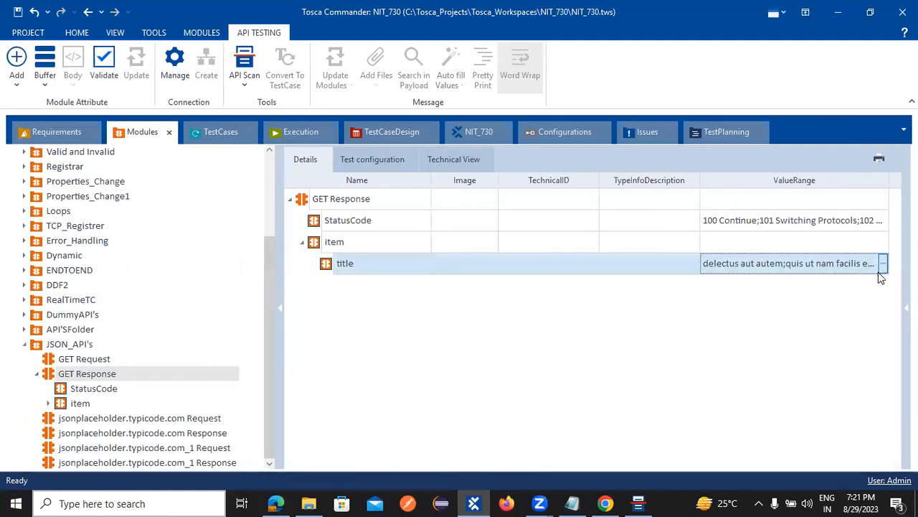
pyautogui.click(882, 264)
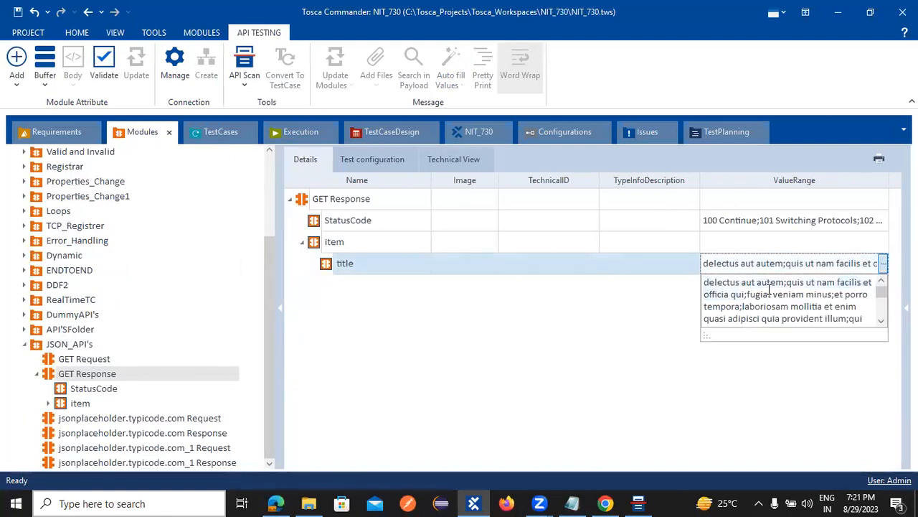
pyautogui.moveTo(748, 293); pyautogui.dragTo(833, 294)
pyautogui.hotkey('ctrl', 'c')
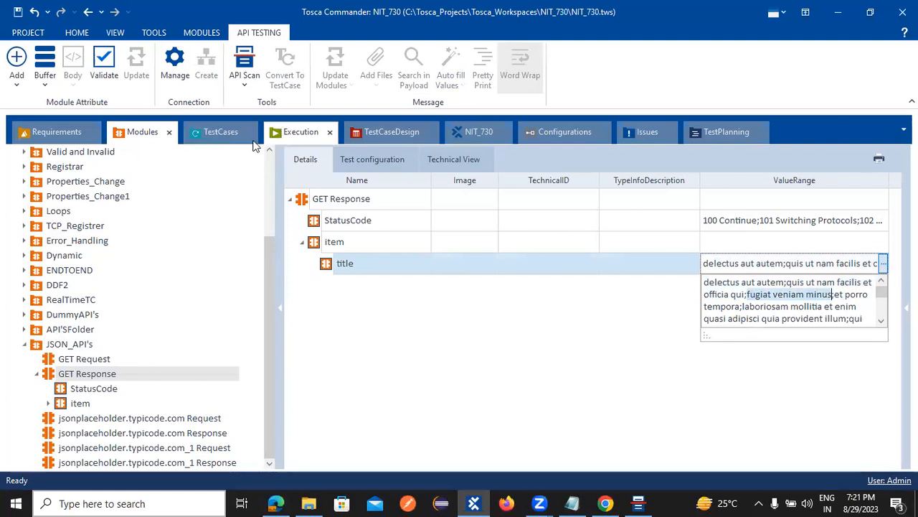
pyautogui.click(223, 135)
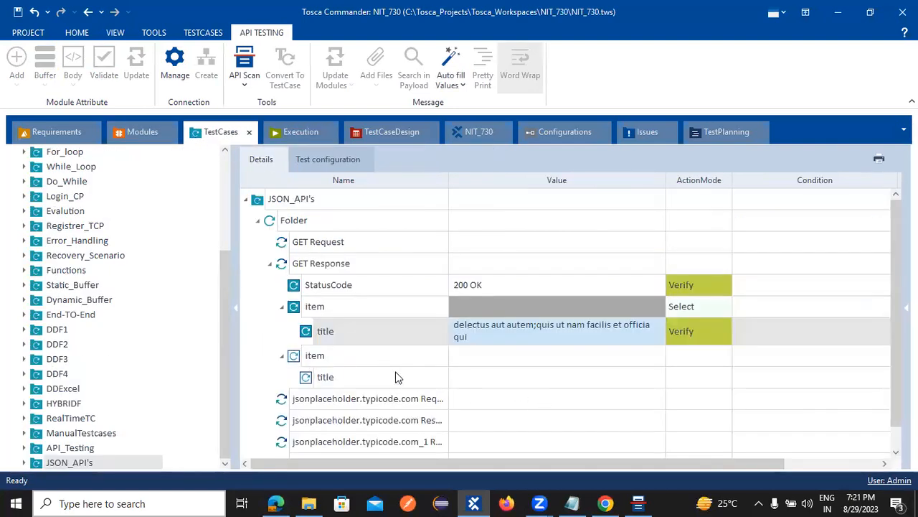
pyautogui.click(552, 376)
pyautogui.click(556, 375)
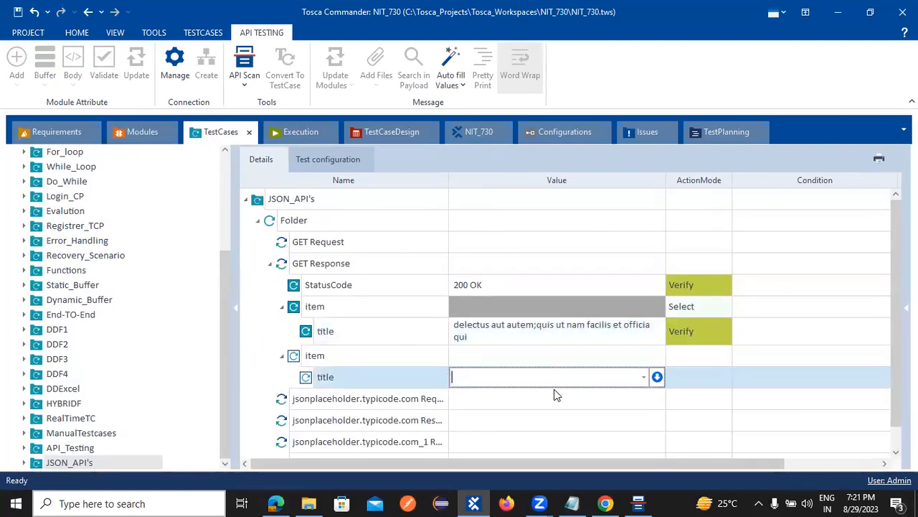
pyautogui.hotkey('ctrl', 'v')
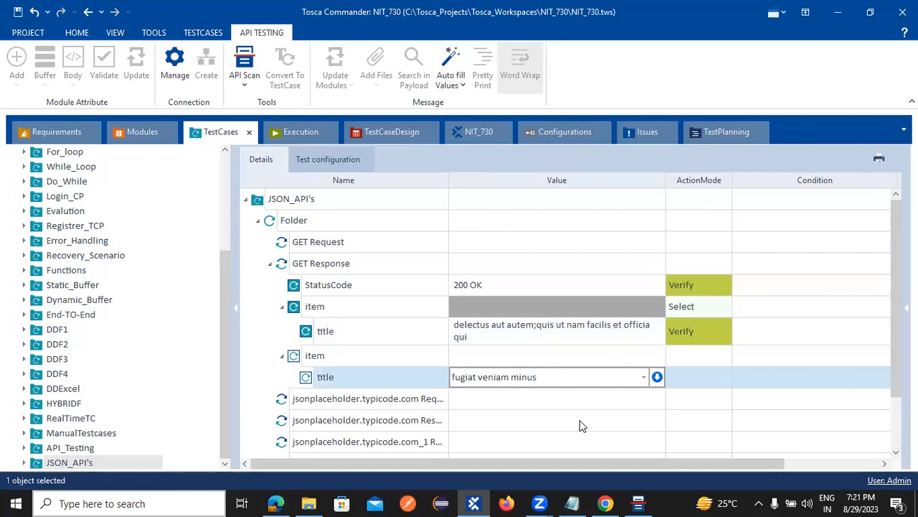
pyautogui.press('Return')
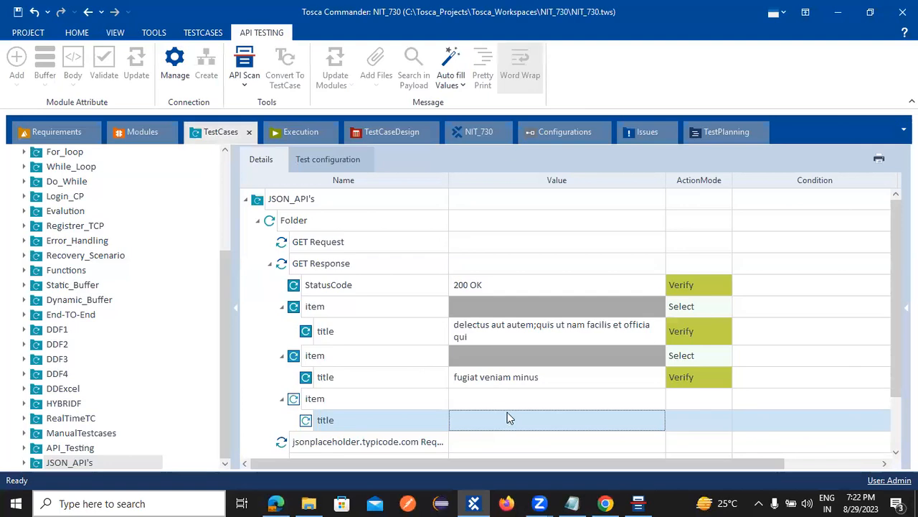
# Step: Copy 'et porro tempora' from the title ValueRange and set it as the third title's value
pyautogui.hotkey('alt', 'Tab')
pyautogui.hotkey('alt', 'Tab')
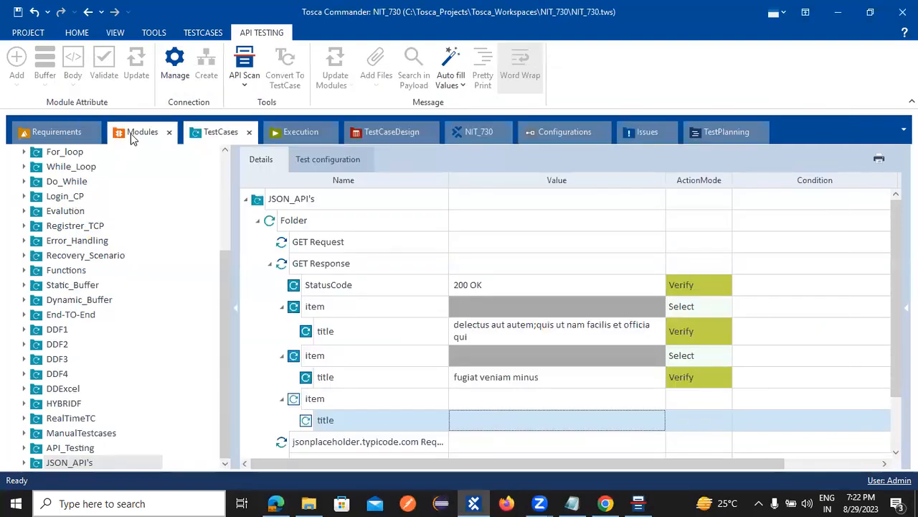
pyautogui.click(138, 132)
pyautogui.click(881, 264)
pyautogui.click(884, 263)
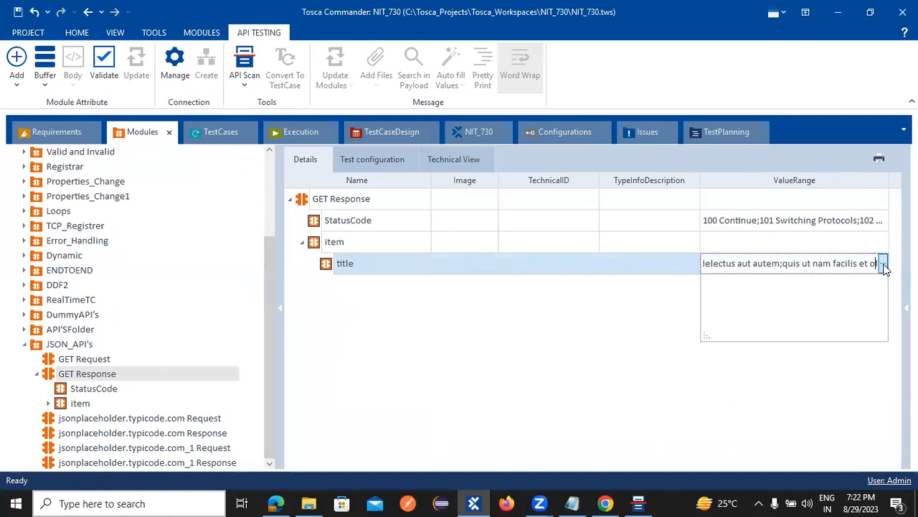
pyautogui.moveTo(834, 294); pyautogui.dragTo(741, 306)
pyautogui.hotkey('ctrl', 'c')
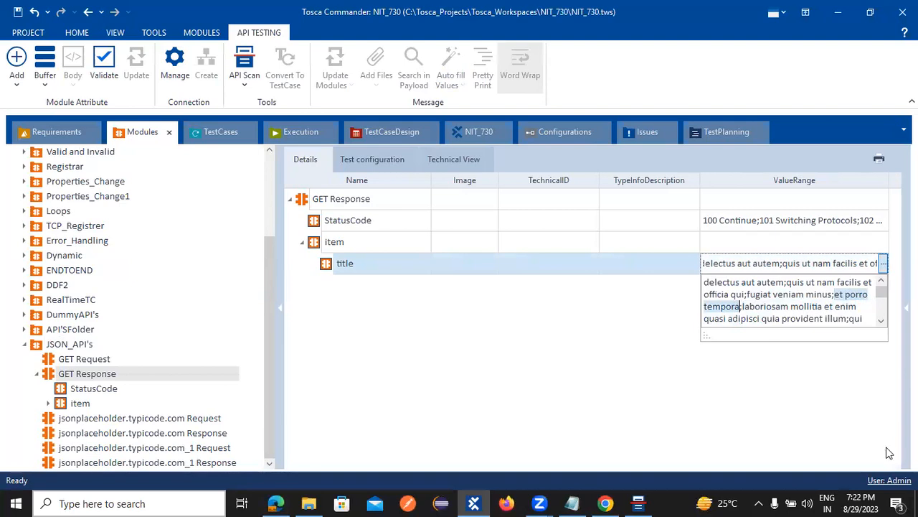
pyautogui.click(221, 132)
pyautogui.click(481, 422)
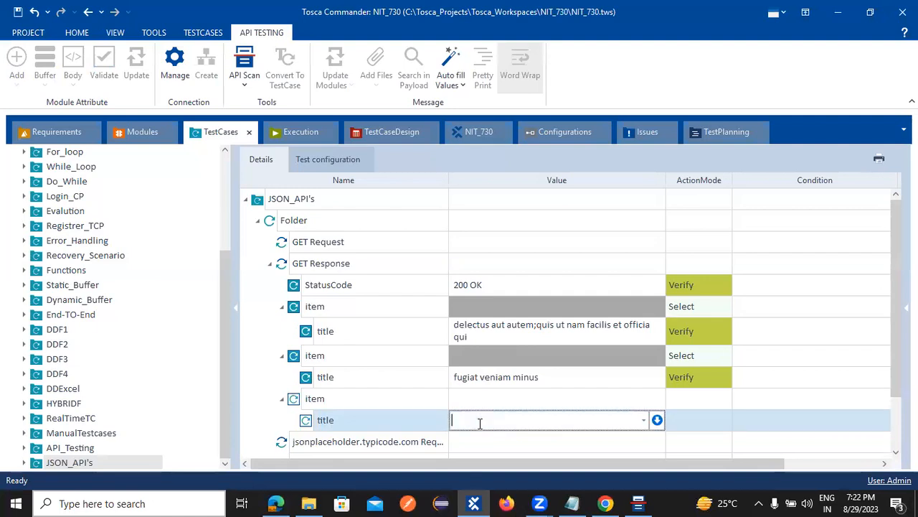
pyautogui.hotkey('ctrl', 'v')
pyautogui.click(683, 436)
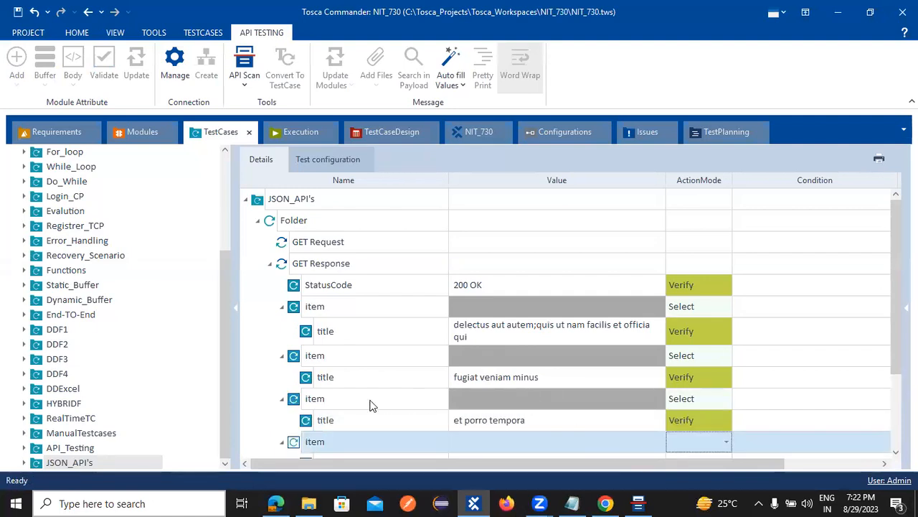
# Step: Review the test case steps and save the workspace
pyautogui.scroll(-3, 337, 415)
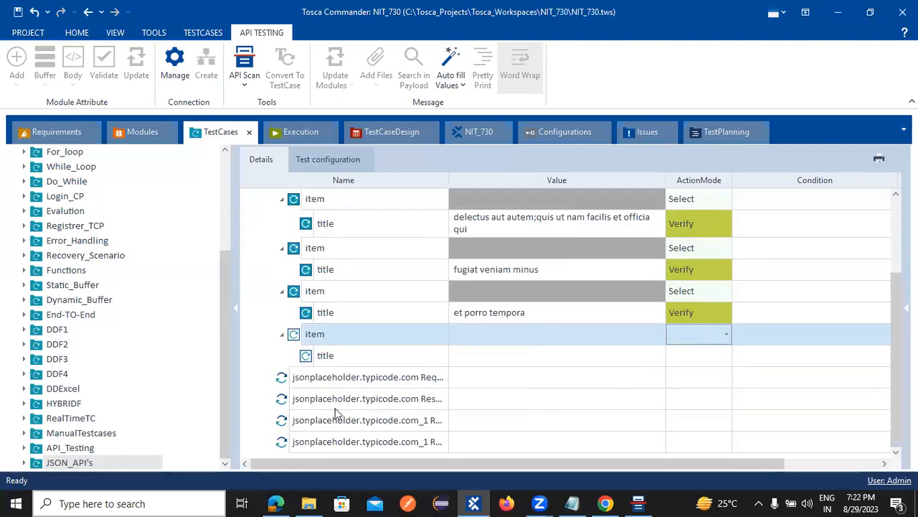
pyautogui.scroll(3, 379, 363)
pyautogui.scroll(-3, 380, 389)
pyautogui.scroll(3, 376, 389)
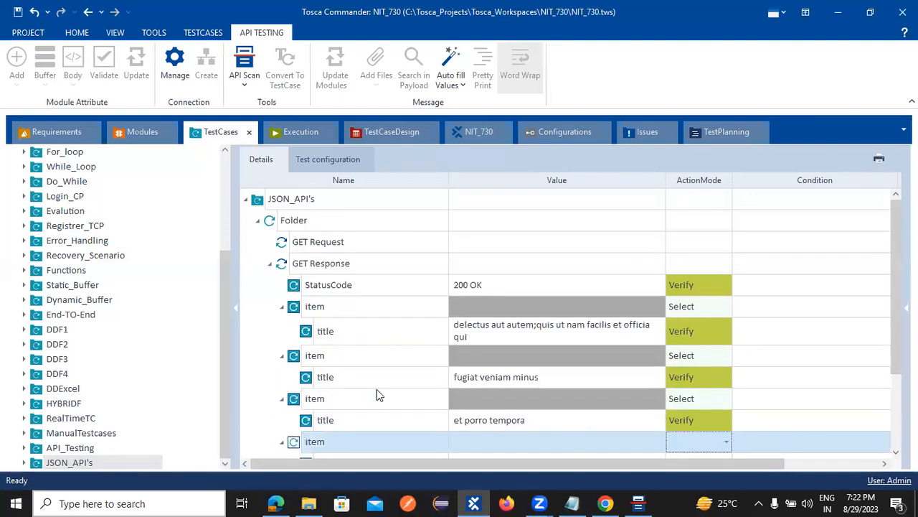
pyautogui.click(18, 11)
# Step: Run the JSON_API's test case Folder in ScratchBook
pyautogui.rightClick(292, 228)
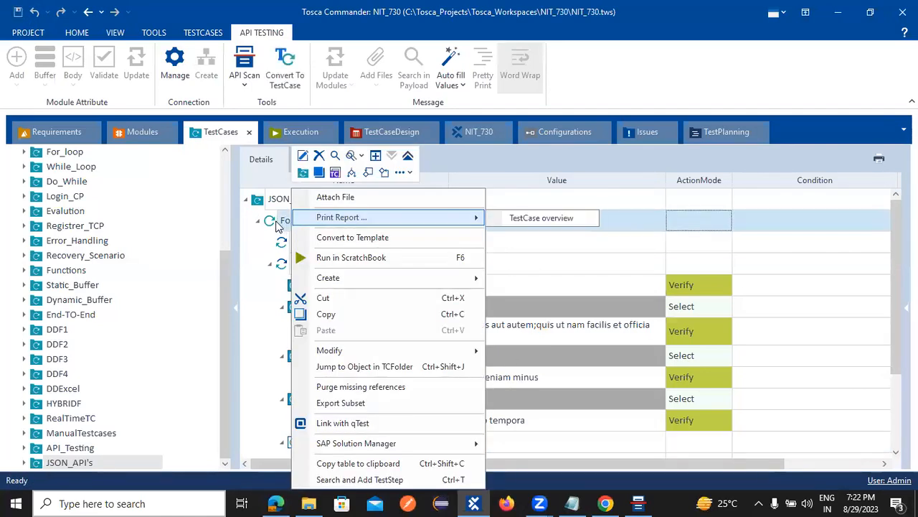
pyautogui.click(351, 258)
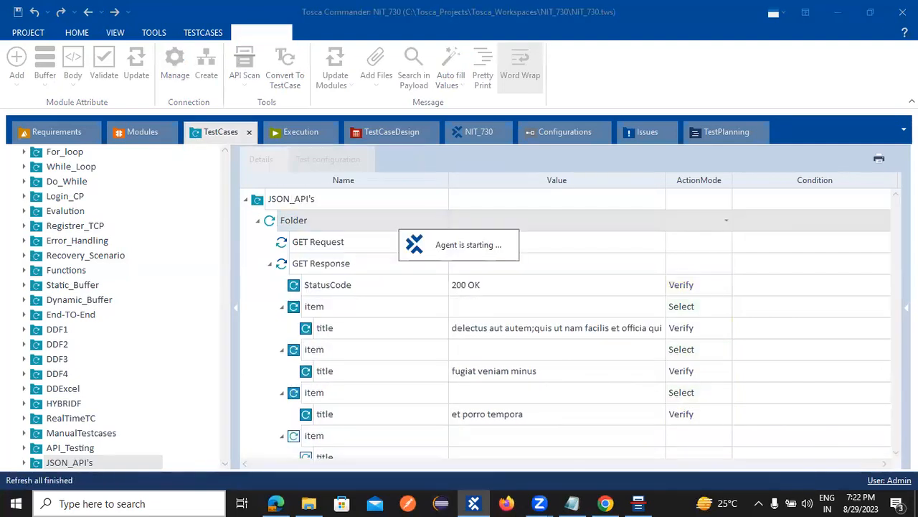
pyautogui.click(838, 11)
# Step: Minimize the browser, file explorer, API Scan, Zoom and notes windows to reveal ScratchBook
pyautogui.click(838, 10)
pyautogui.click(839, 10)
pyautogui.click(838, 10)
pyautogui.click(705, 83)
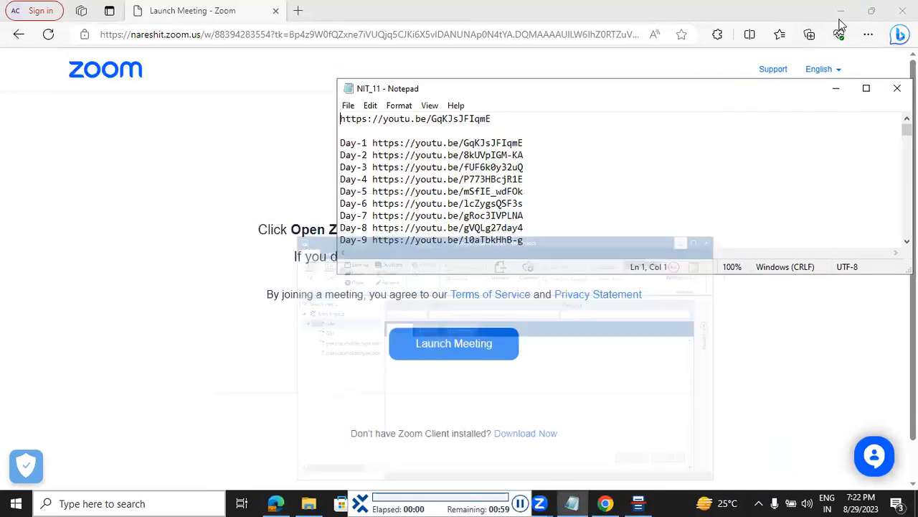
pyautogui.click(847, 14)
pyautogui.click(845, 12)
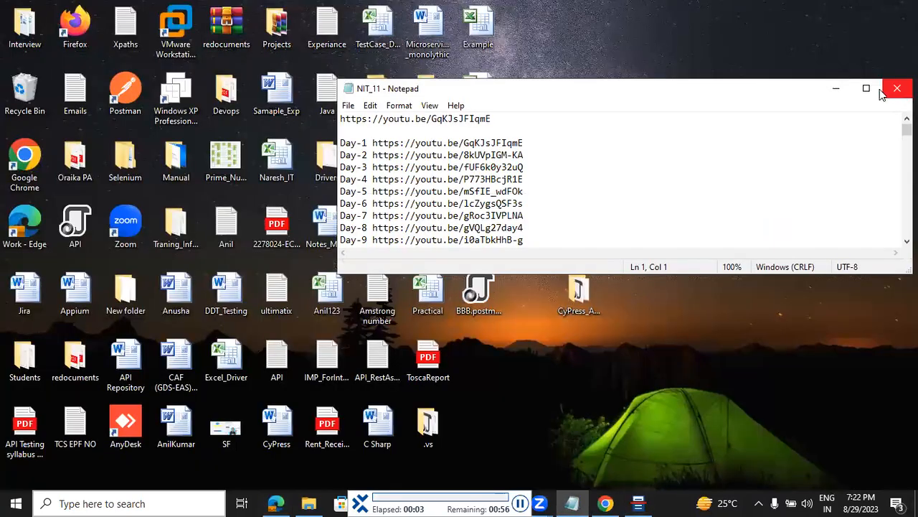
pyautogui.click(829, 89)
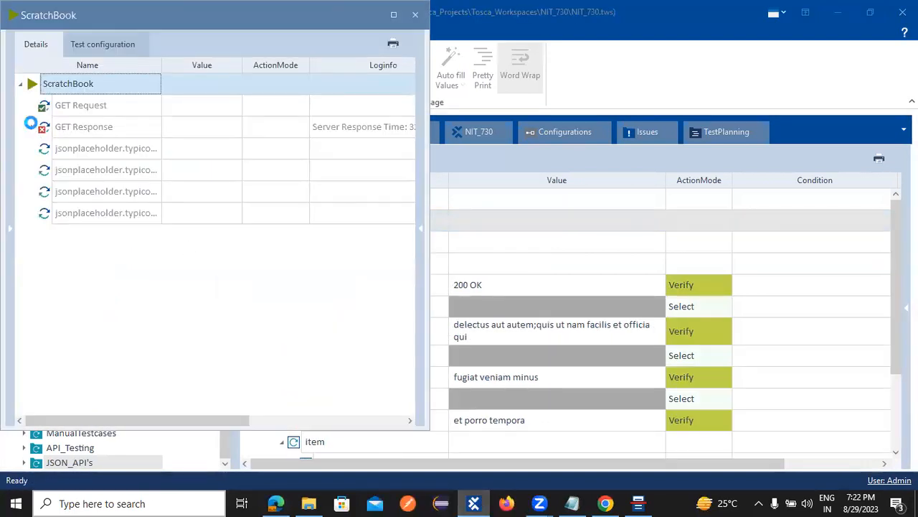
# Step: Expand the GET Response results and read the log of the item that found no elements
pyautogui.click(31, 126)
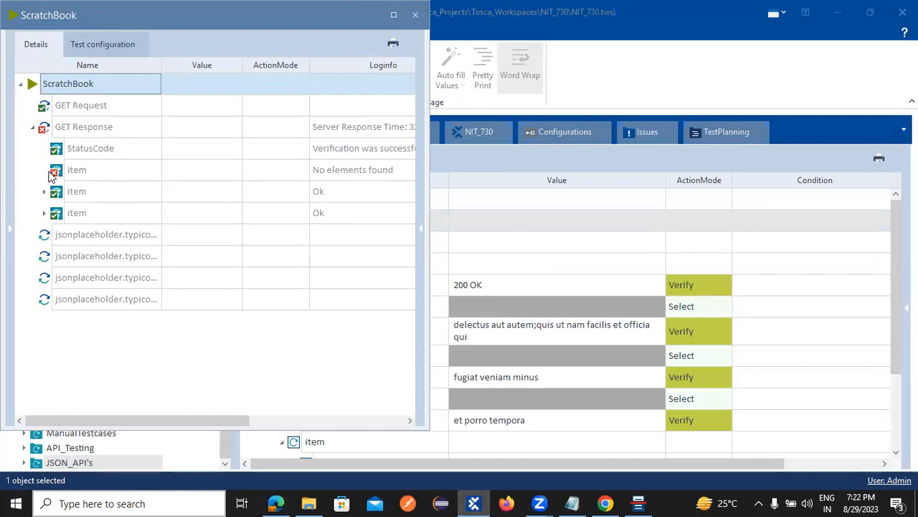
pyautogui.click(287, 167)
pyautogui.click(343, 172)
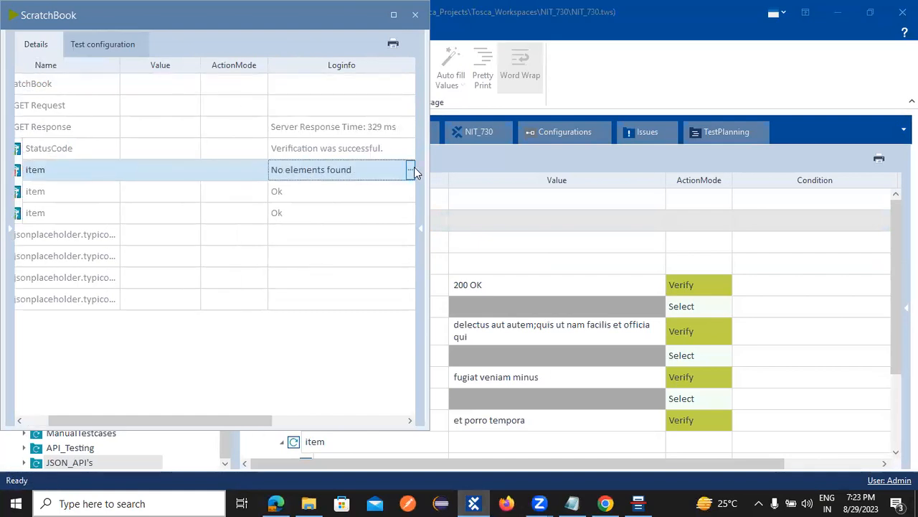
pyautogui.click(410, 170)
pyautogui.click(603, 219)
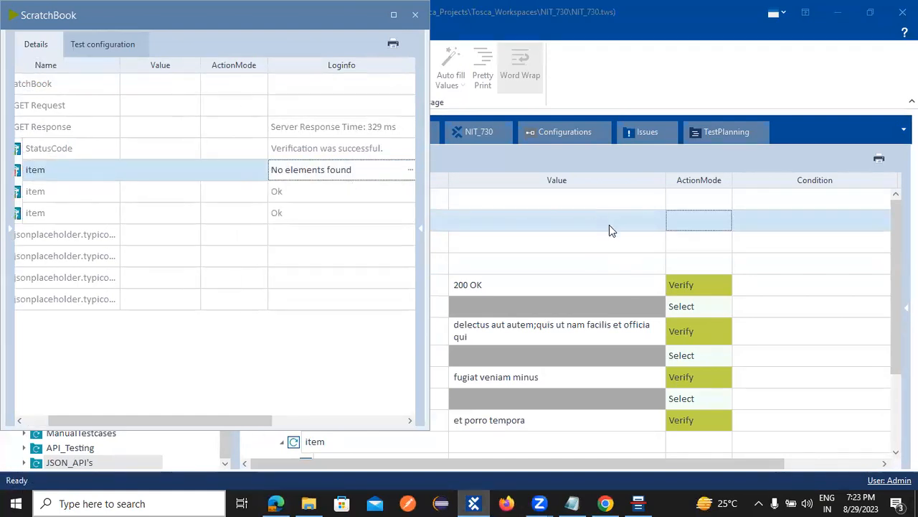
pyautogui.click(233, 419)
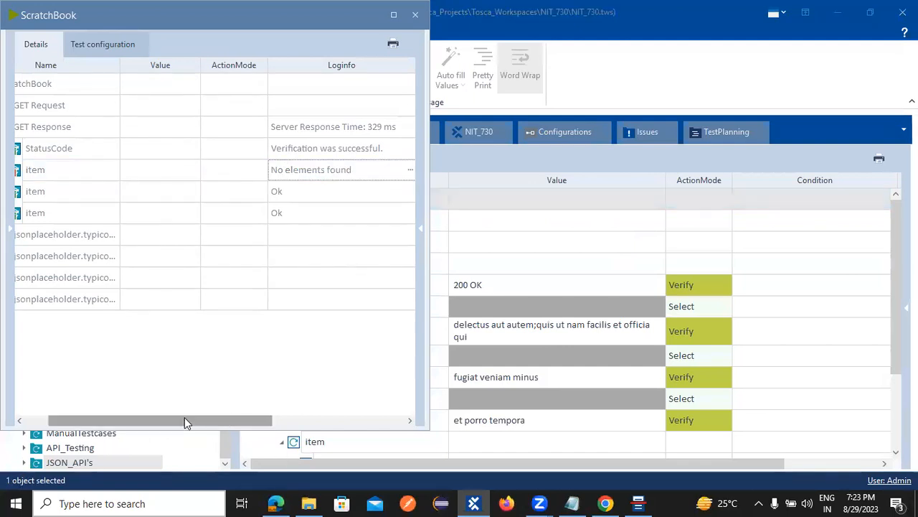
pyautogui.moveTo(184, 417); pyautogui.dragTo(83, 418)
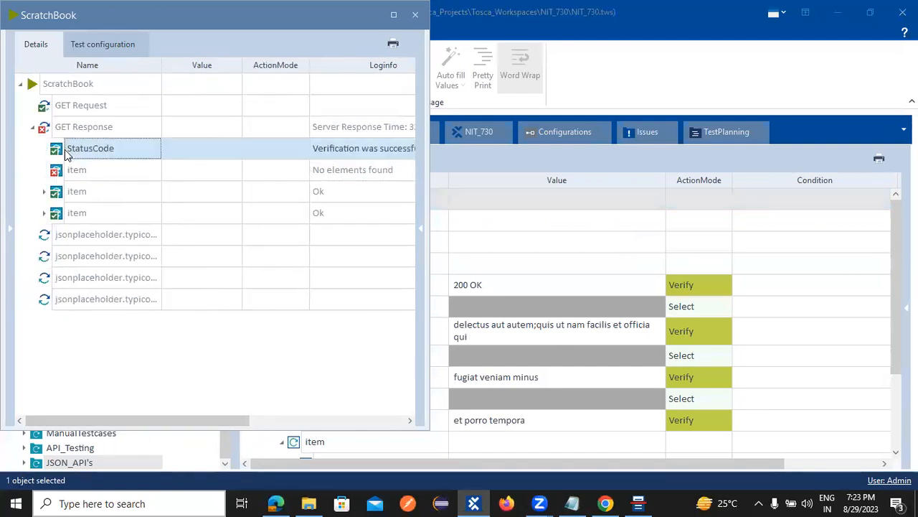
# Step: Read the full log message of the next, passing item result
pyautogui.click(76, 175)
pyautogui.click(356, 192)
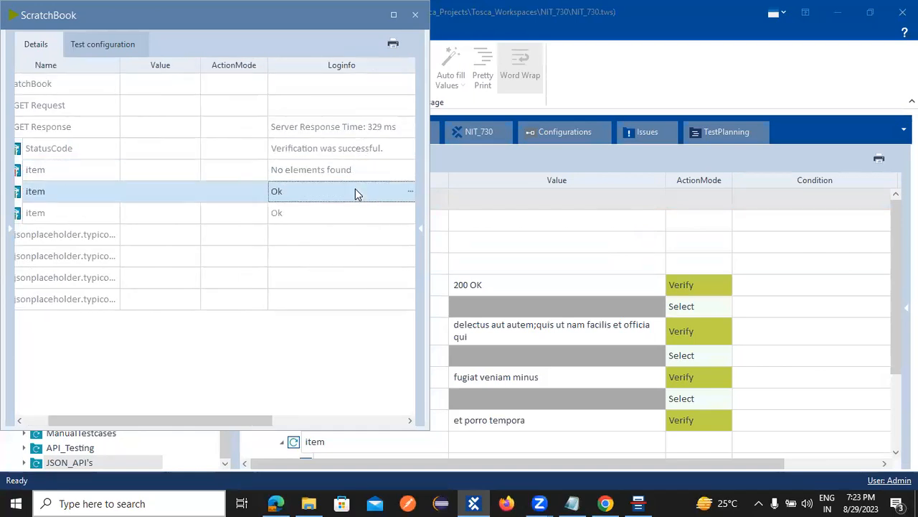
pyautogui.click(411, 190)
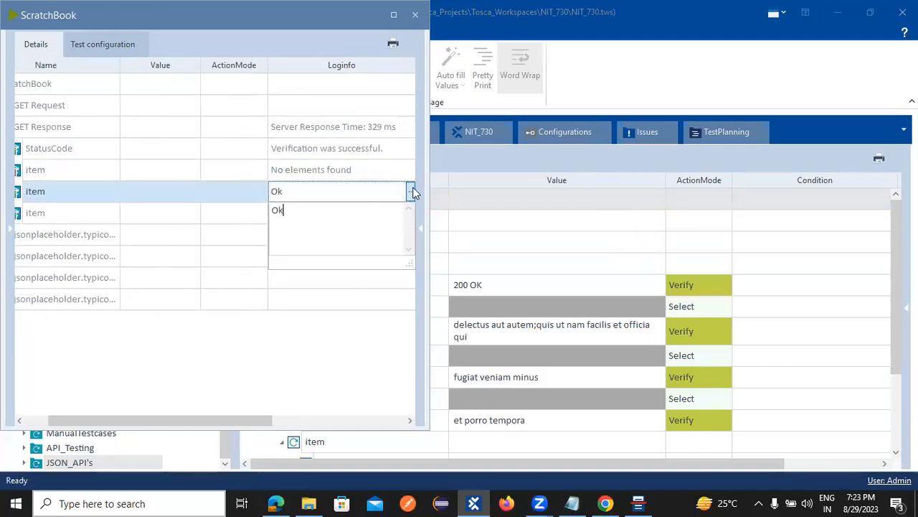
pyautogui.click(191, 191)
pyautogui.moveTo(146, 420); pyautogui.dragTo(41, 374)
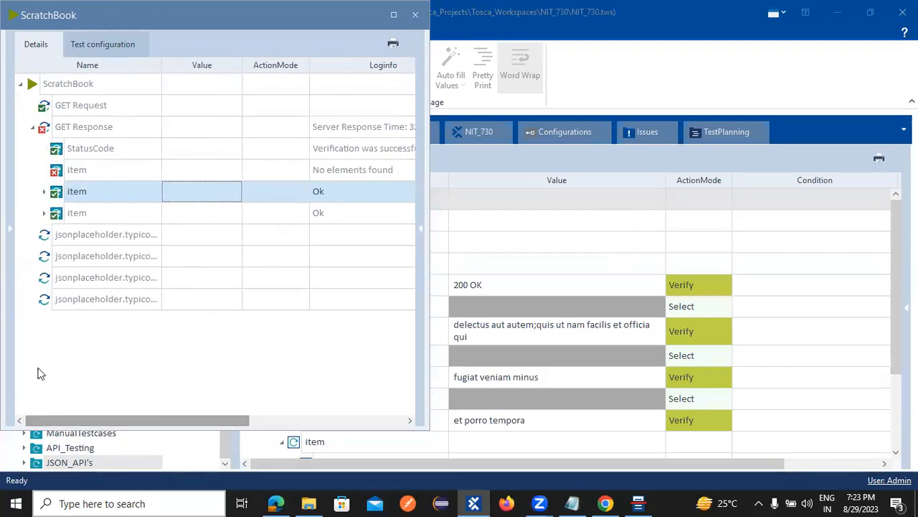
# Step: Expand the passing item and inspect its title check's expected value
pyautogui.click(43, 191)
pyautogui.click(372, 214)
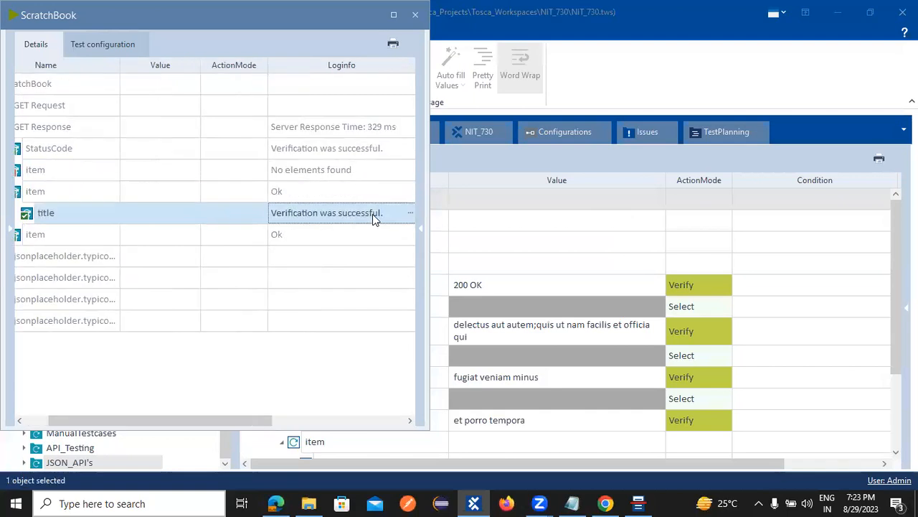
pyautogui.click(411, 213)
pyautogui.moveTo(356, 244); pyautogui.dragTo(374, 244)
pyautogui.click(292, 256)
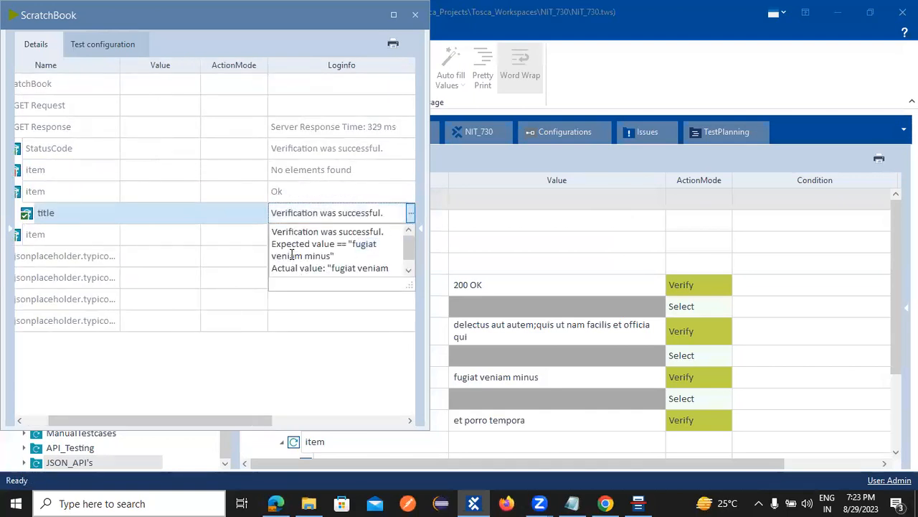
pyautogui.click(19, 234)
pyautogui.moveTo(171, 420); pyautogui.dragTo(55, 404)
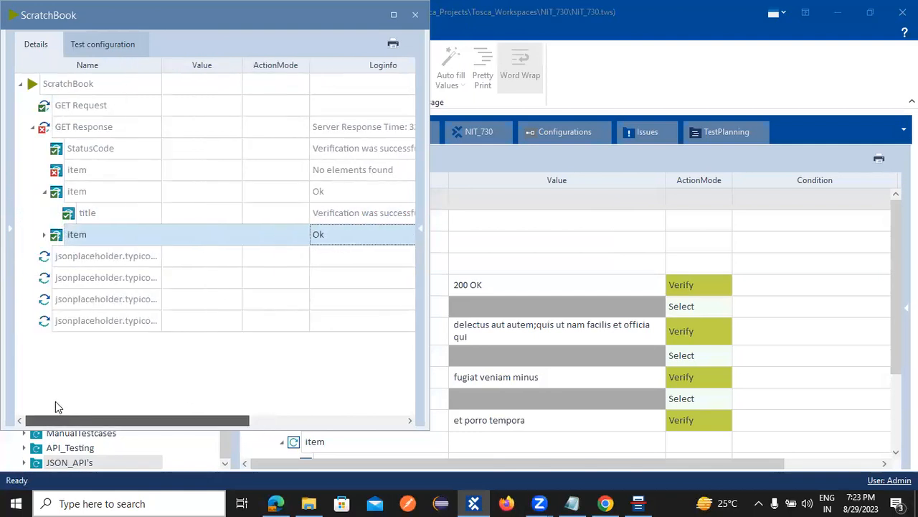
# Step: Compare expected 'et porro tempora' with the actual value, check the 200 OK status, and close ScratchBook
pyautogui.click(45, 234)
pyautogui.click(383, 255)
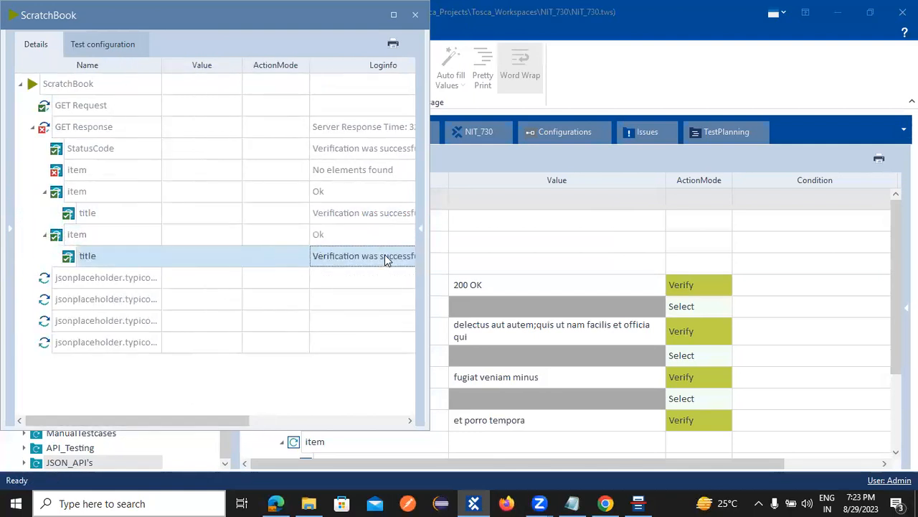
pyautogui.click(409, 257)
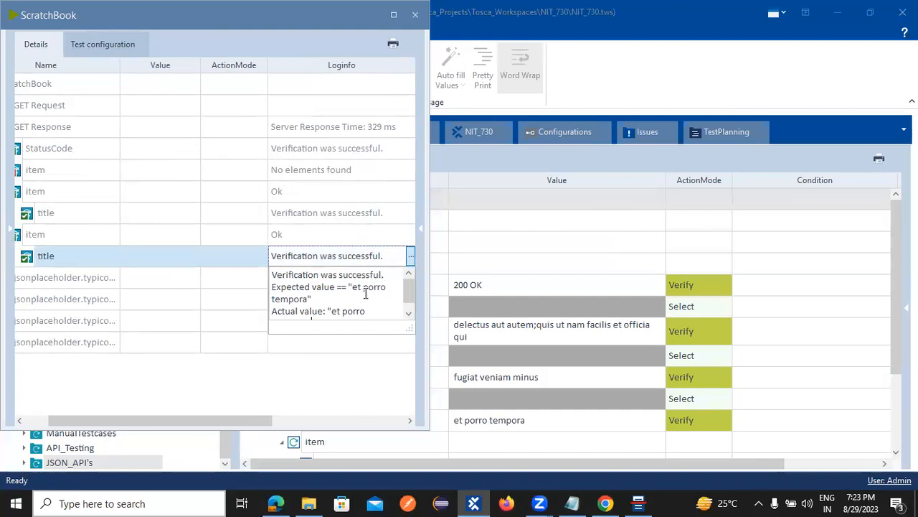
pyautogui.moveTo(352, 287); pyautogui.dragTo(396, 294)
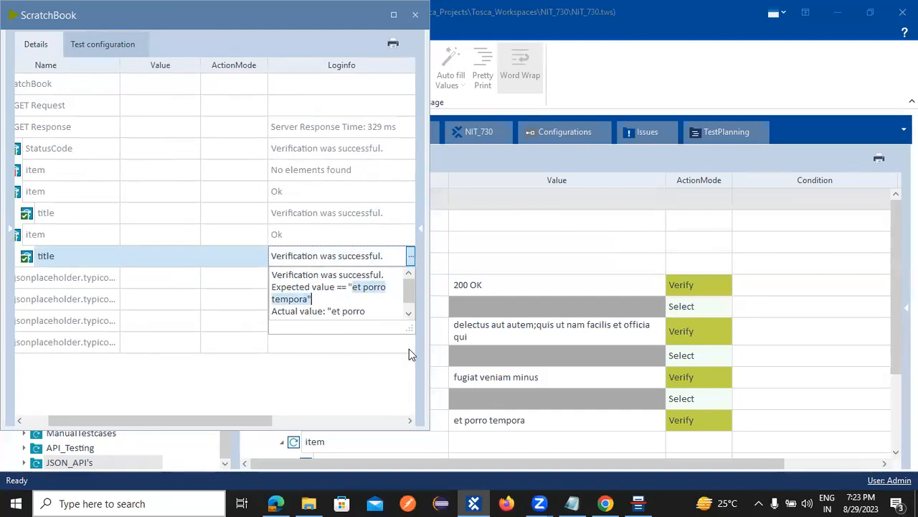
pyautogui.click(408, 313)
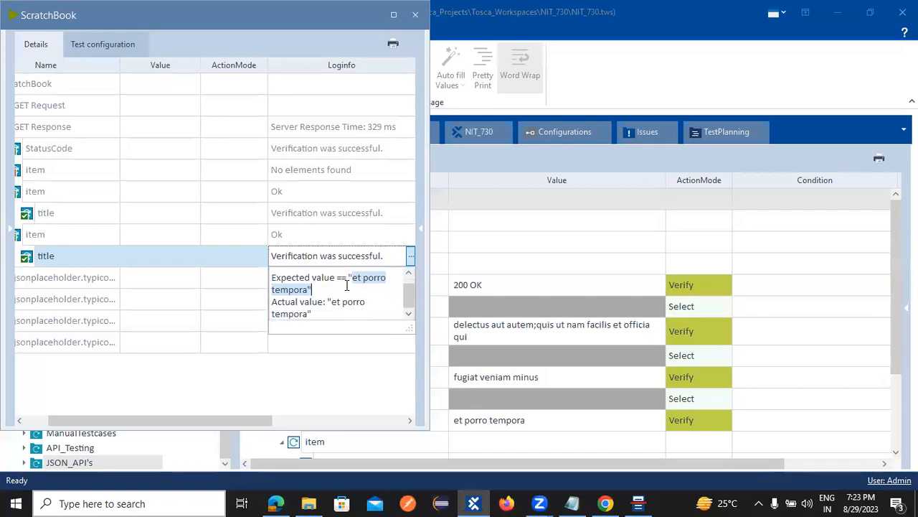
pyautogui.click(373, 174)
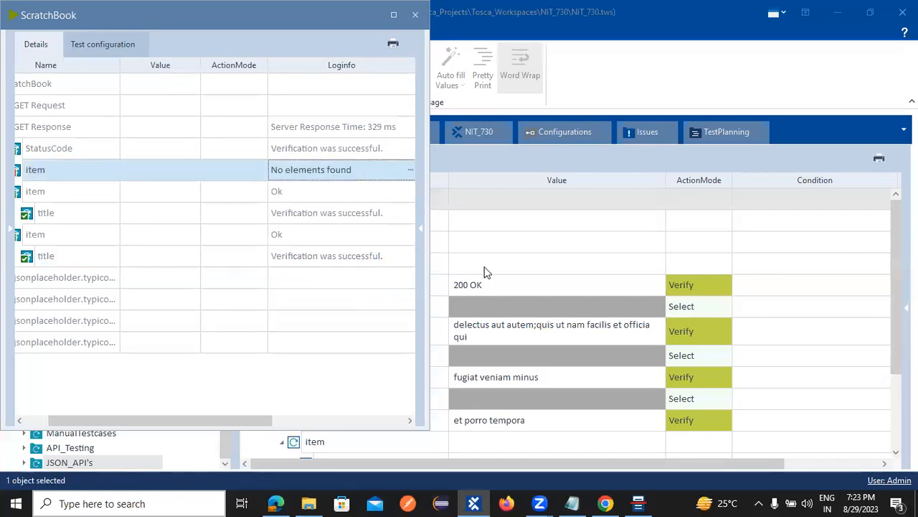
pyautogui.click(572, 287)
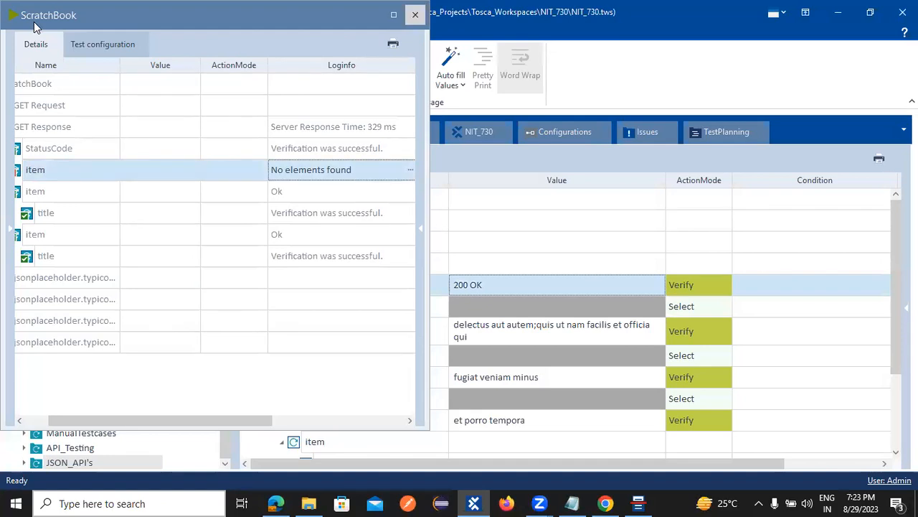
pyautogui.click(415, 14)
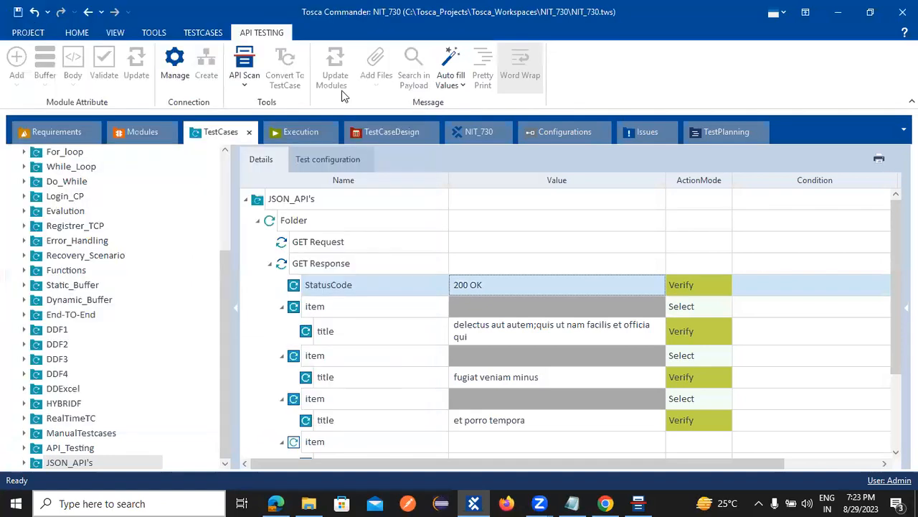
# Step: Copy 'laboriosam mollitia et enim quasi adipisci quia provident illum' from the module's title ValueRange
pyautogui.click(164, 137)
pyautogui.click(736, 267)
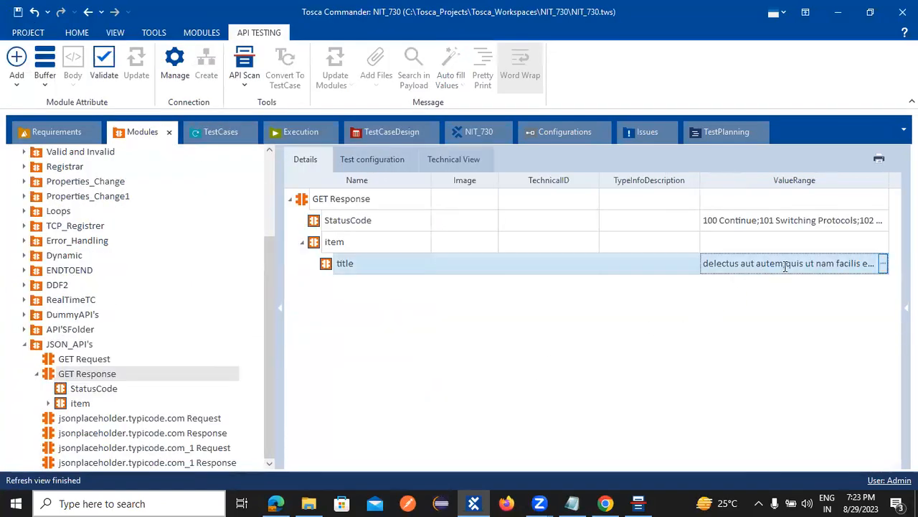
pyautogui.click(883, 263)
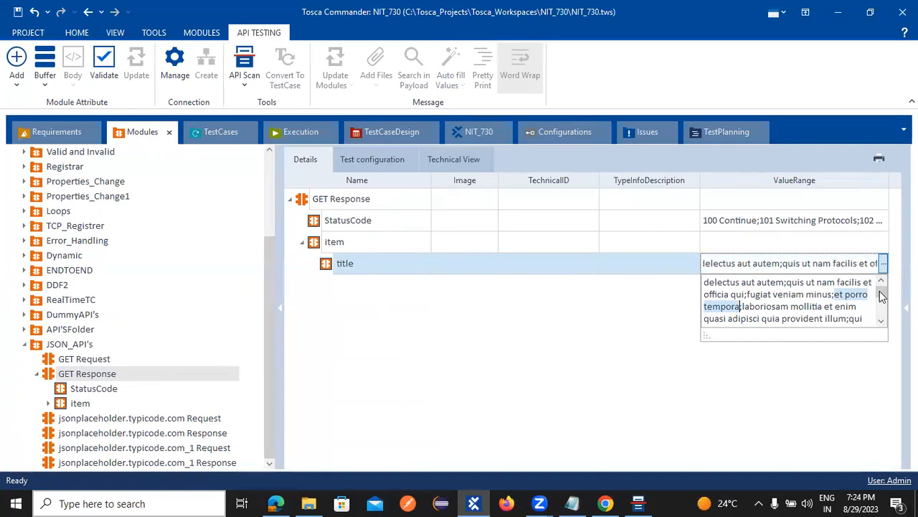
pyautogui.click(874, 283)
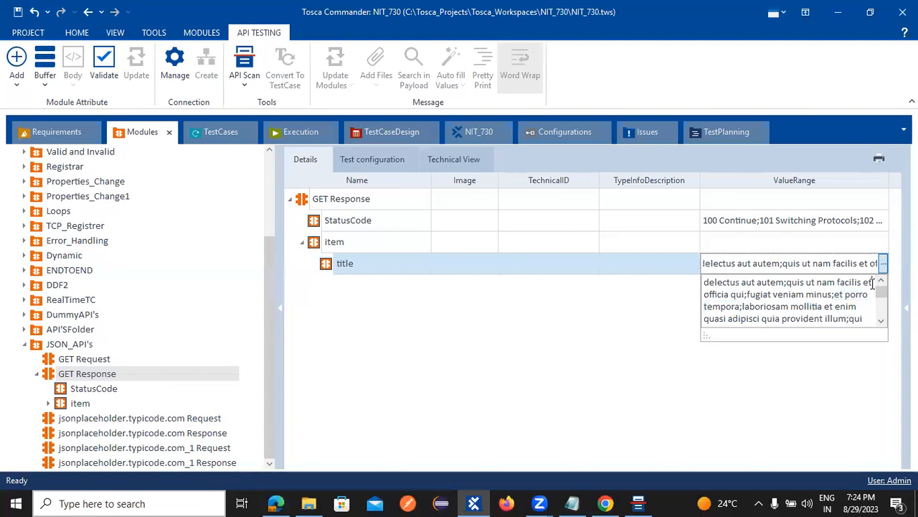
pyautogui.press('Right')
pyautogui.press('Right')
pyautogui.press('Right')
pyautogui.press('Right')
pyautogui.press('Right')
pyautogui.moveTo(743, 294)
pyautogui.mouseDown()
pyautogui.moveTo(715, 289)
pyautogui.moveTo(742, 302)
pyautogui.mouseUp()
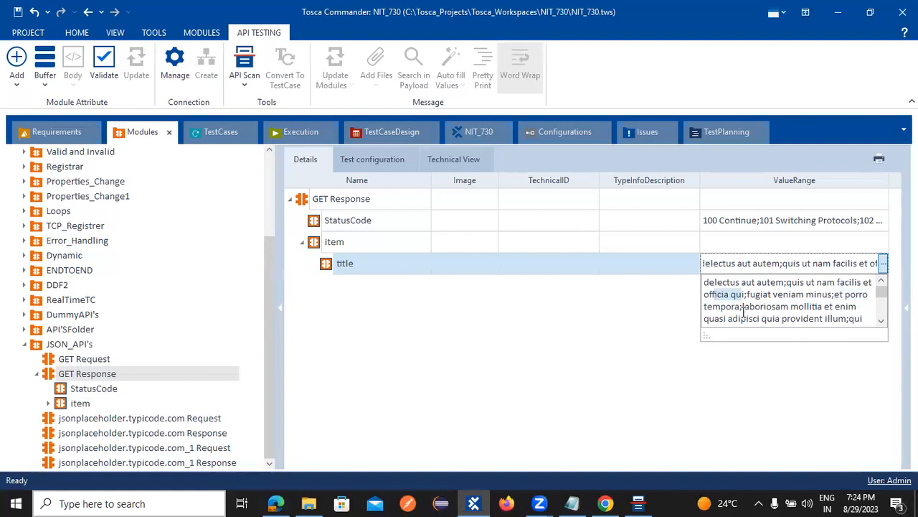
pyautogui.moveTo(742, 306); pyautogui.dragTo(845, 319)
pyautogui.hotkey('ctrl', 'c')
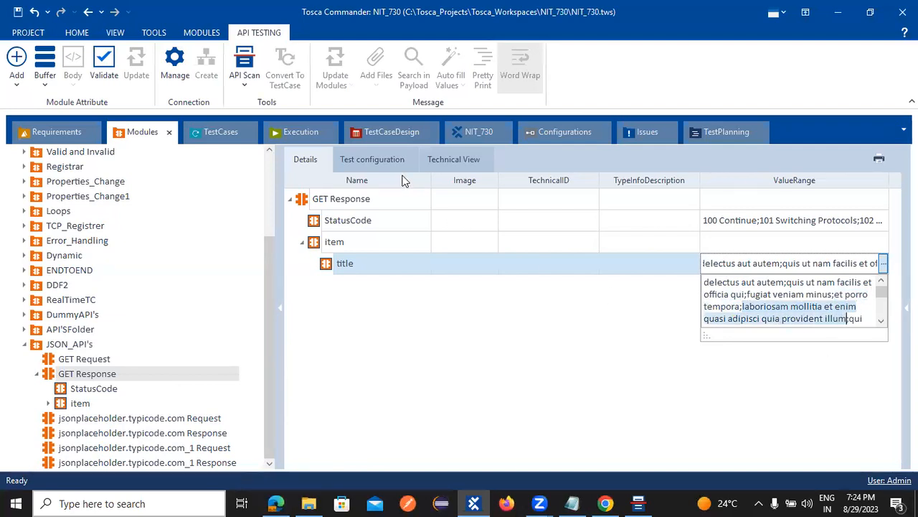
# Step: Replace the first title's expected value in the test case with the copied title
pyautogui.click(237, 131)
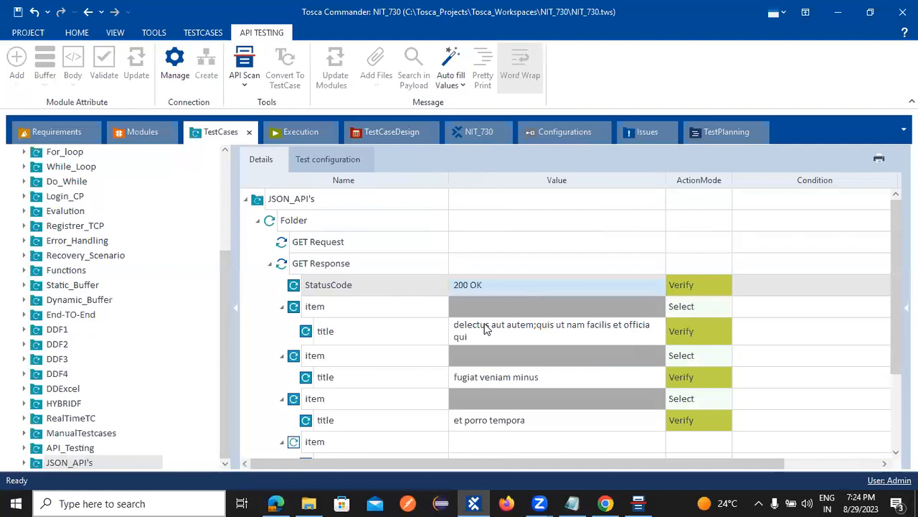
pyautogui.click(485, 330)
pyautogui.moveTo(456, 332); pyautogui.dragTo(669, 335)
pyautogui.hotkey('ctrl', 'v')
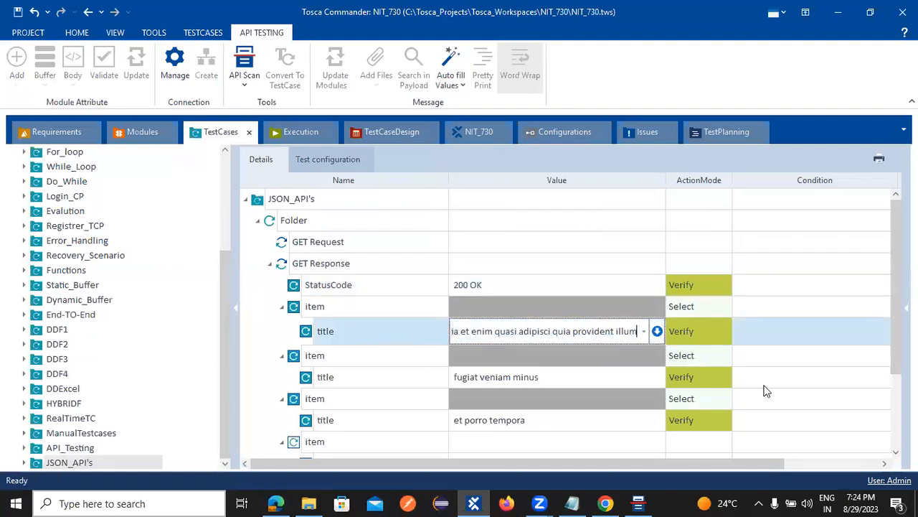
pyautogui.click(879, 342)
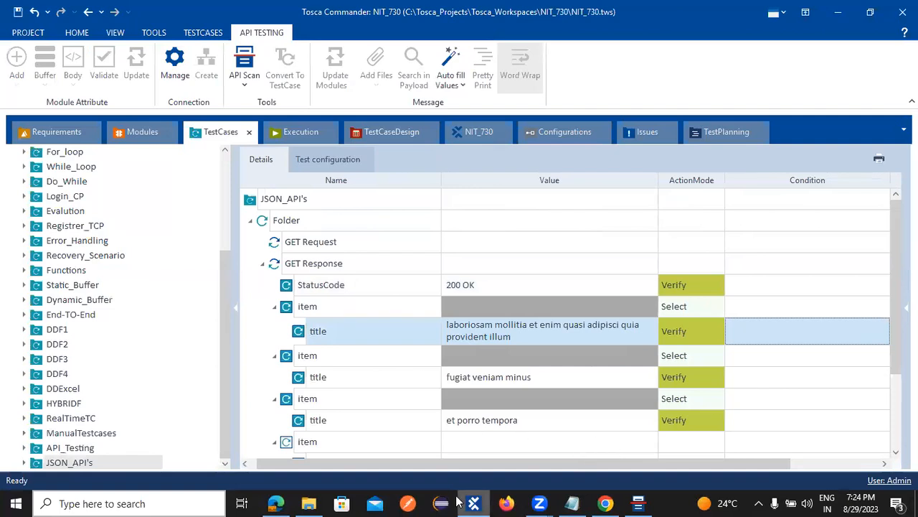
# Step: Reopen and close the module's title value list, then return to the JSON_API's test case
pyautogui.click(139, 134)
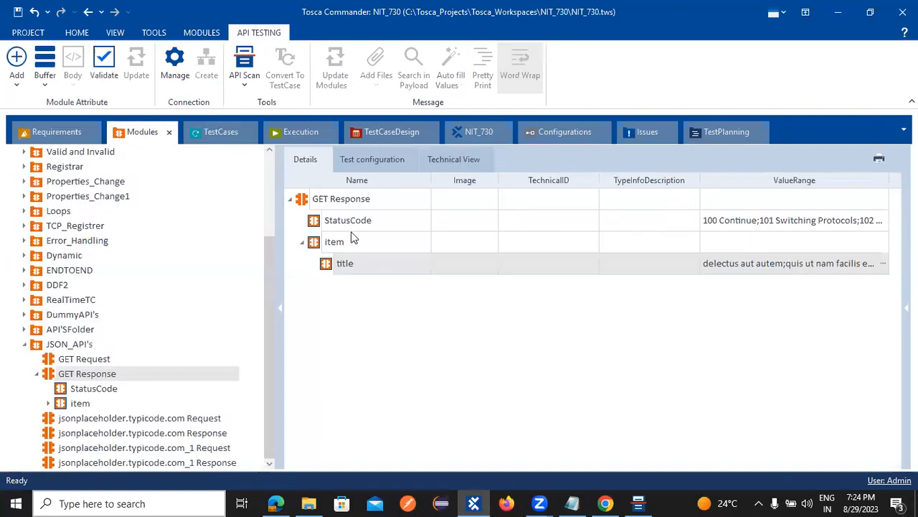
pyautogui.click(883, 264)
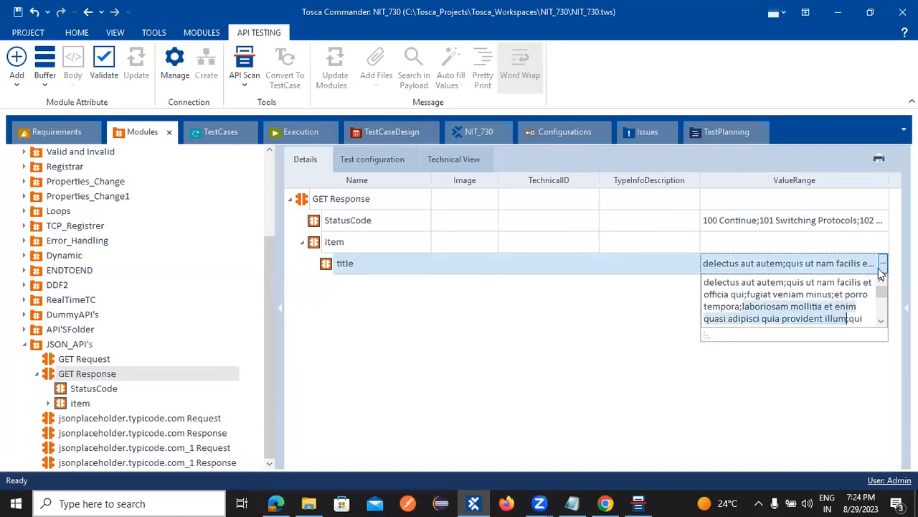
pyautogui.click(882, 320)
pyautogui.click(882, 321)
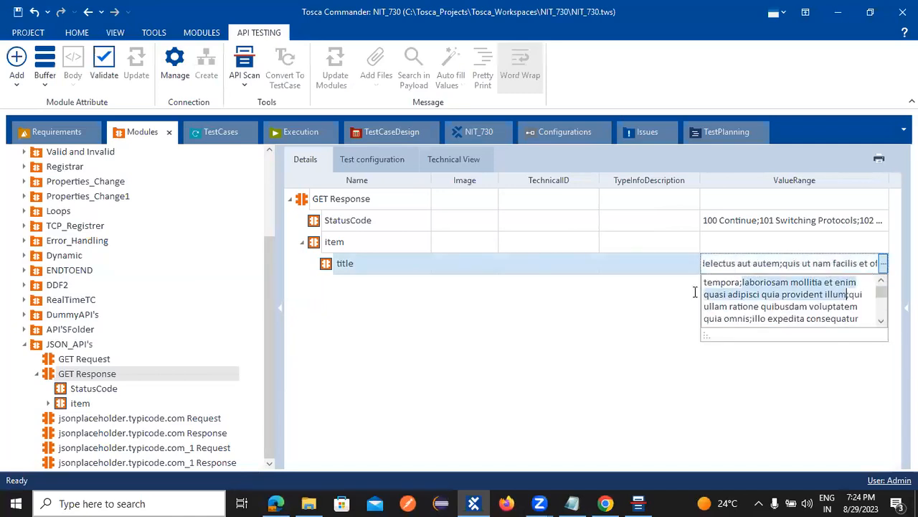
pyautogui.click(524, 335)
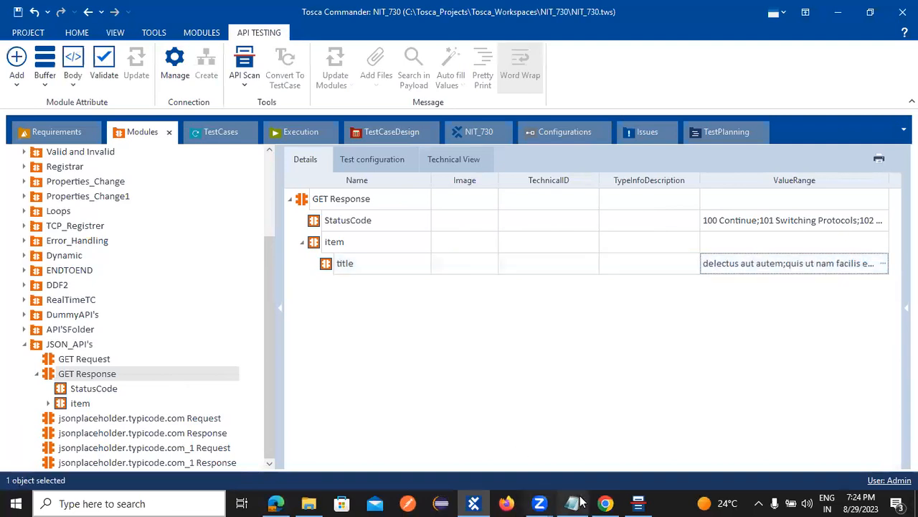
pyautogui.click(638, 503)
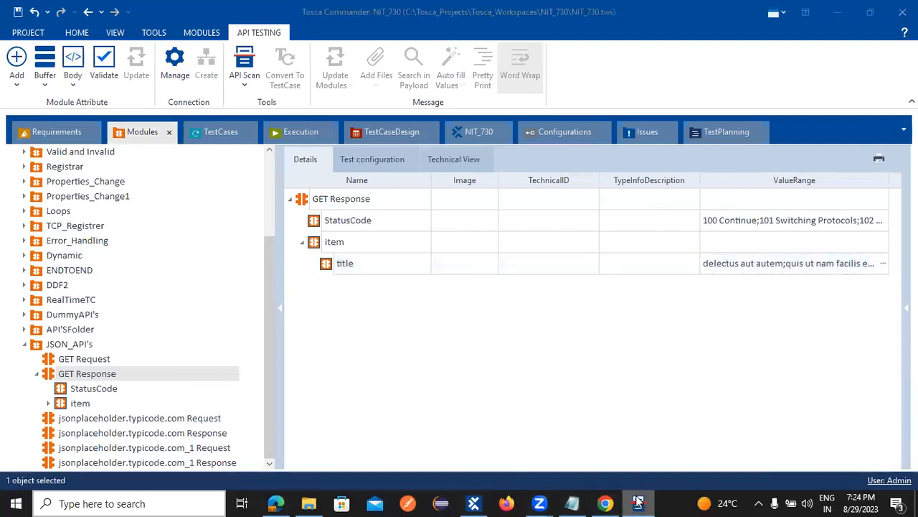
pyautogui.click(638, 503)
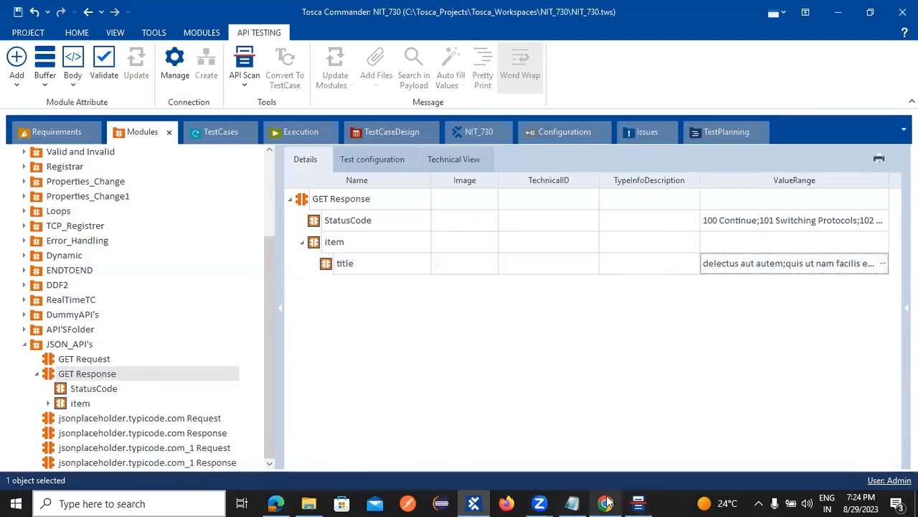
pyautogui.click(218, 134)
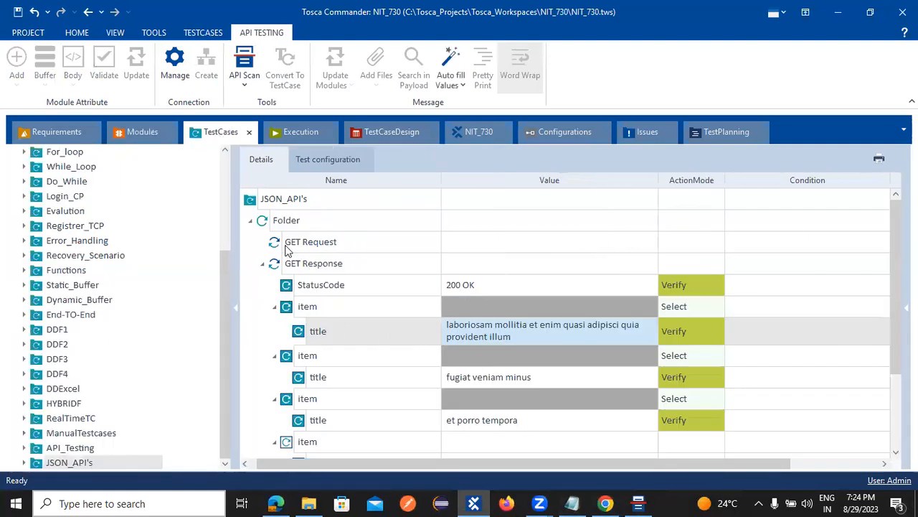
# Step: Rerun the Folder in ScratchBook, read the failed jsonplaceholder request's log, and close the results
pyautogui.rightClick(277, 222)
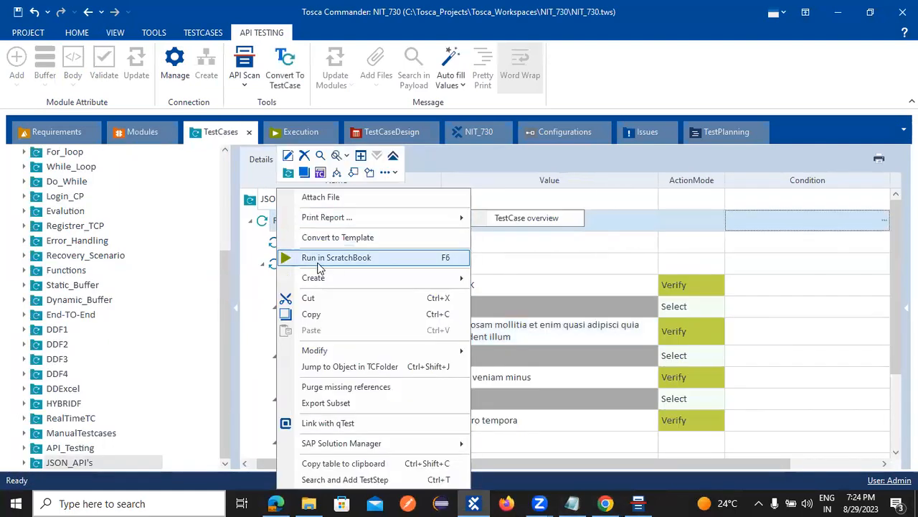
pyautogui.click(323, 260)
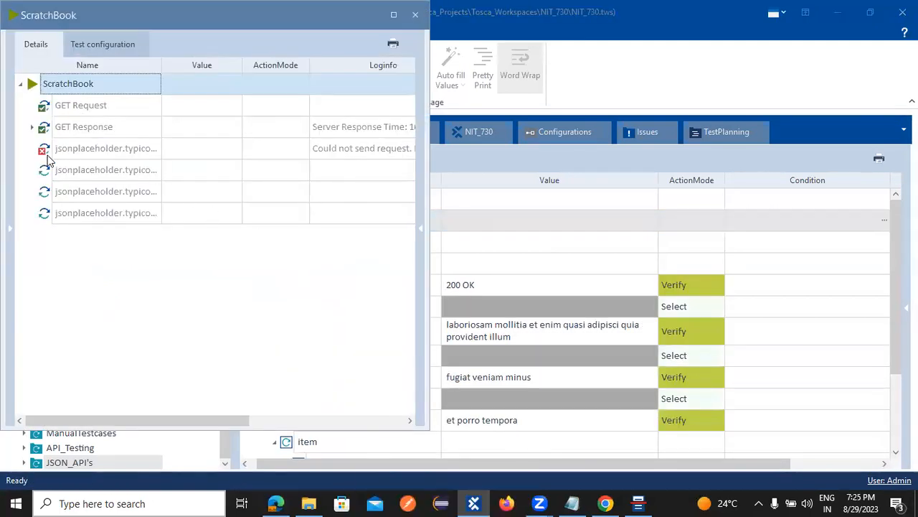
pyautogui.click(42, 154)
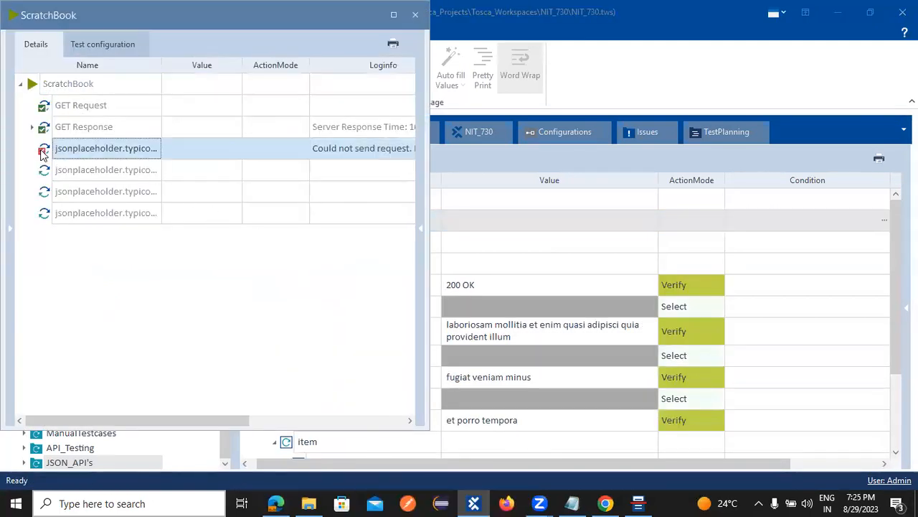
pyautogui.click(366, 154)
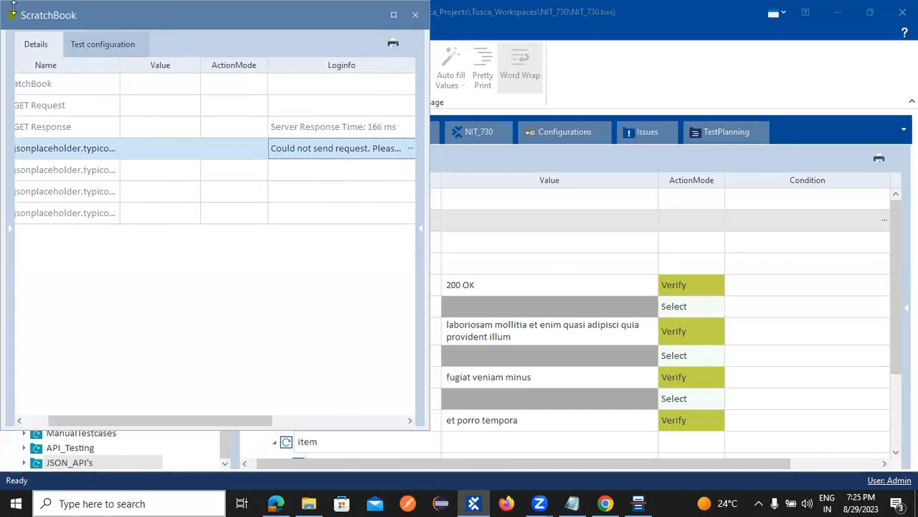
pyautogui.click(418, 25)
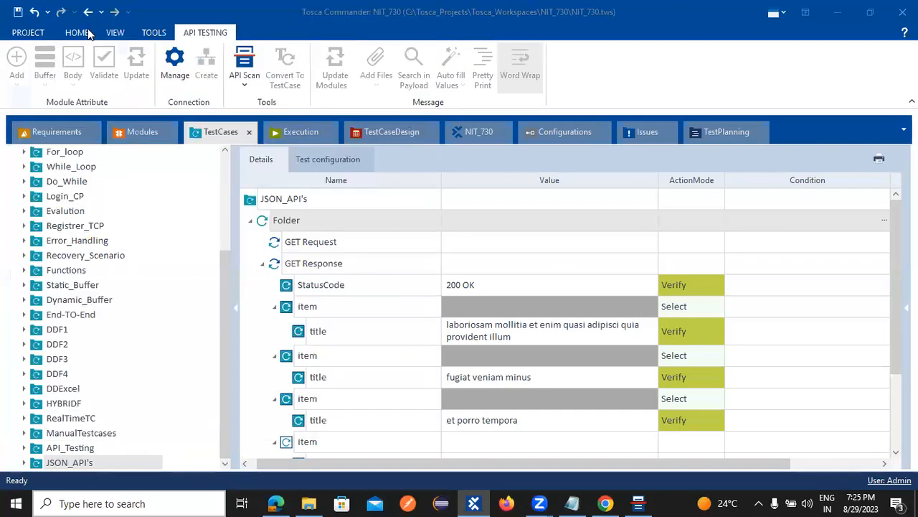
# Step: Collapse the GET Response test step, then go to Modules and collapse GET Response's item attribute
pyautogui.scroll(-2, 300, 337)
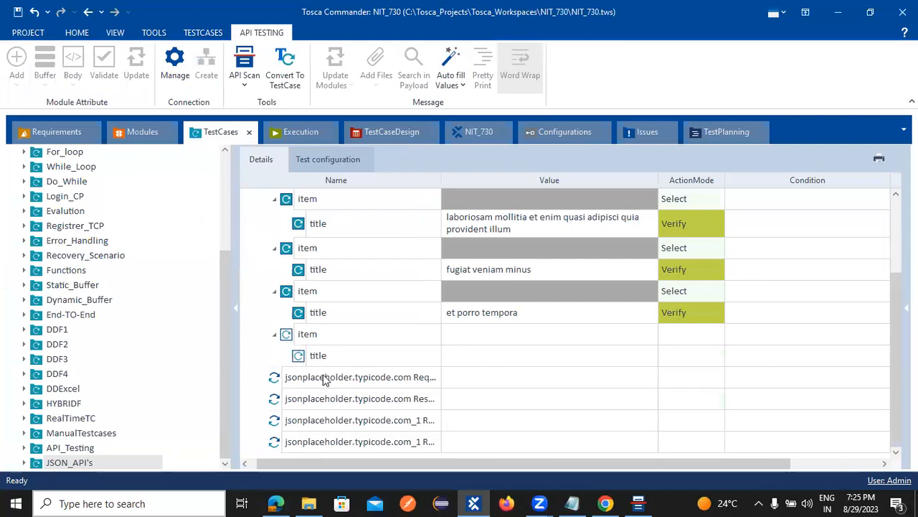
pyautogui.click(328, 377)
pyautogui.click(369, 378)
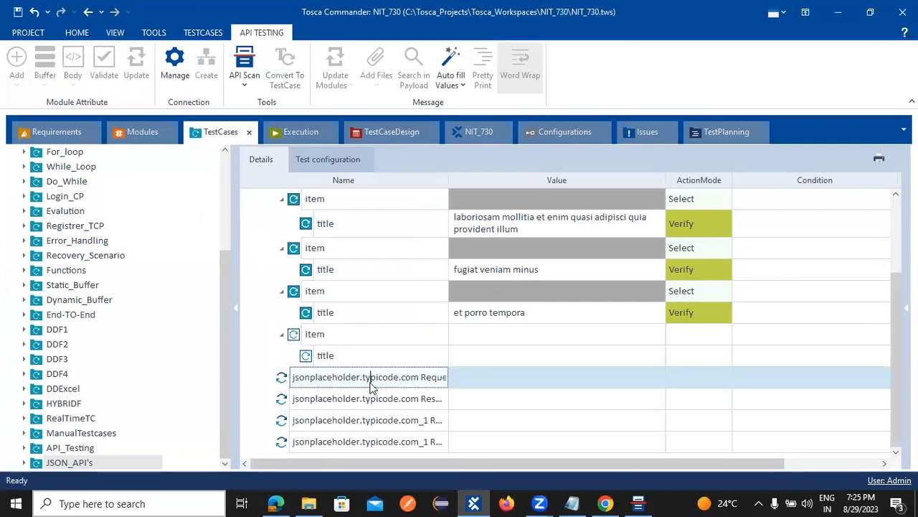
pyautogui.click(506, 364)
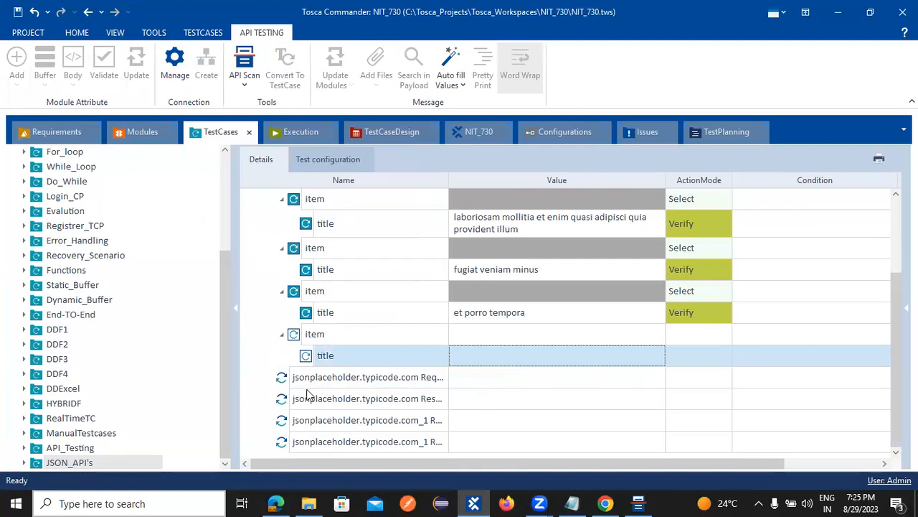
pyautogui.scroll(2, 432, 332)
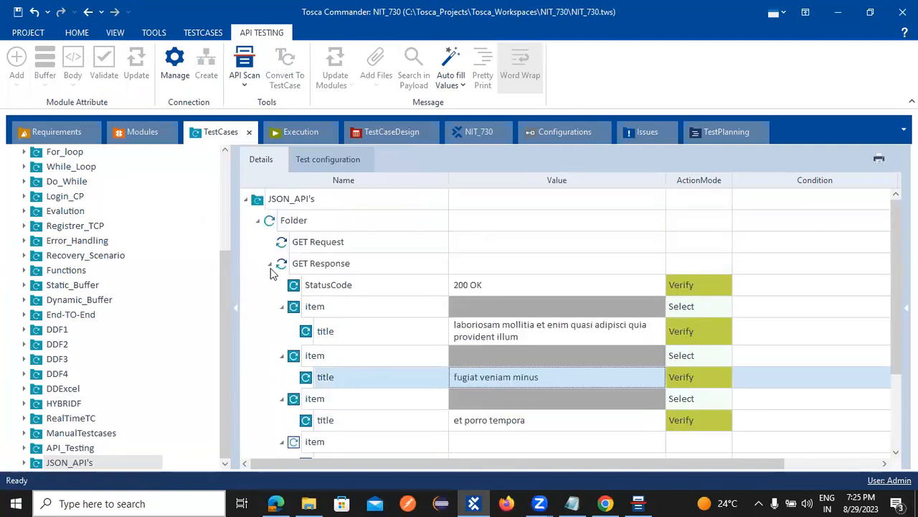
pyautogui.click(270, 264)
pyautogui.click(322, 285)
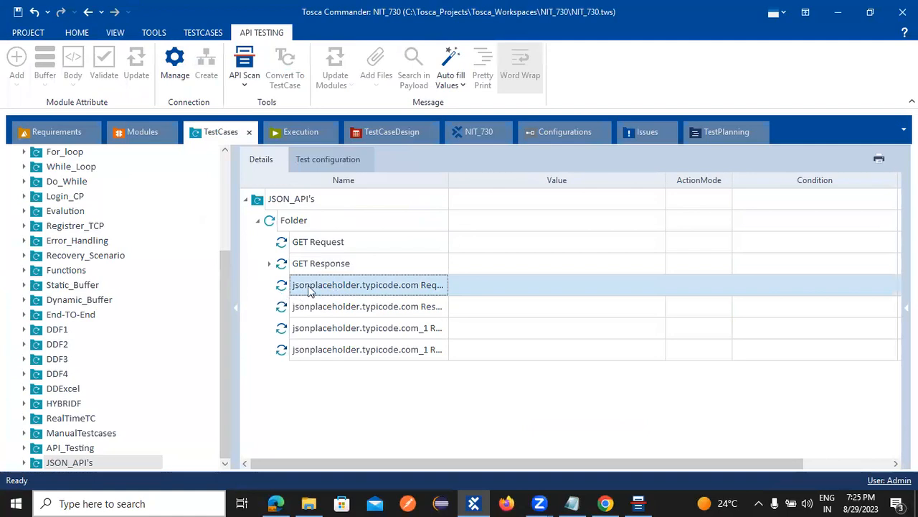
pyautogui.click(138, 132)
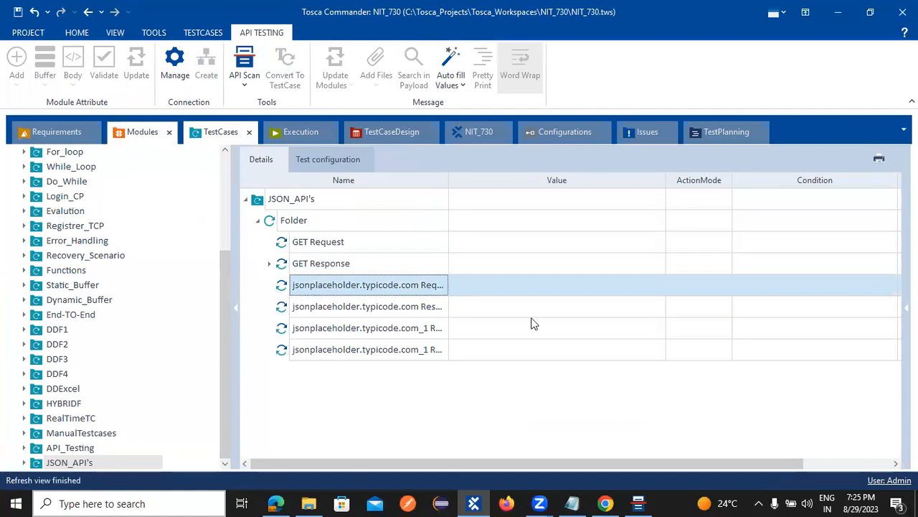
pyautogui.click(302, 242)
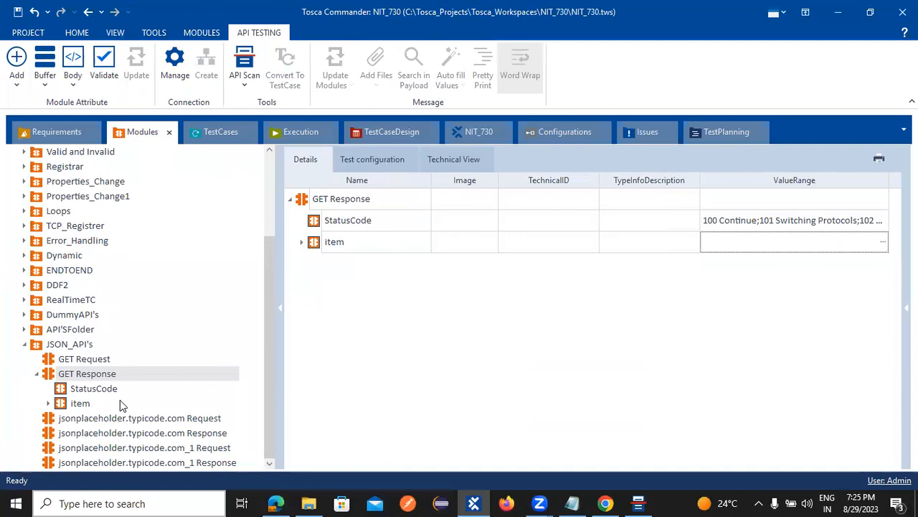
# Step: Add the body attribute to the jsonplaceholder.typicode.com Request module via Attribute Assistant
pyautogui.click(91, 418)
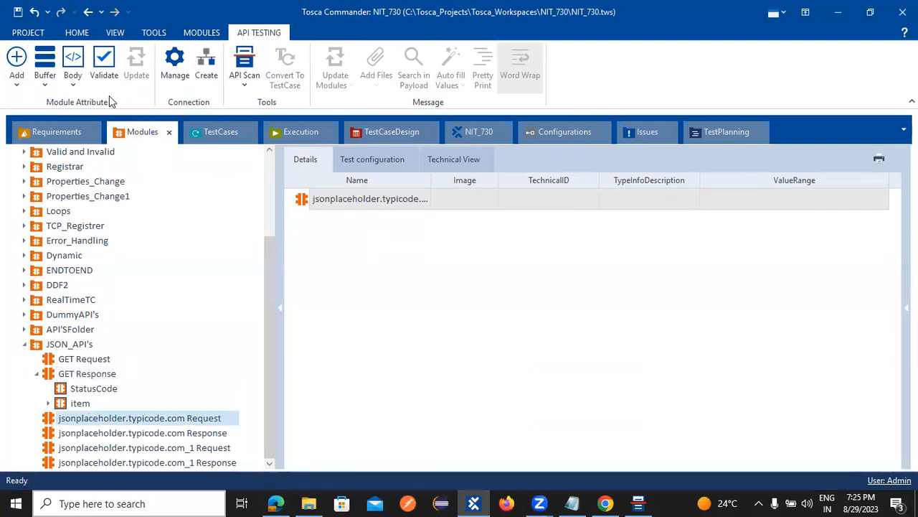
pyautogui.click(17, 61)
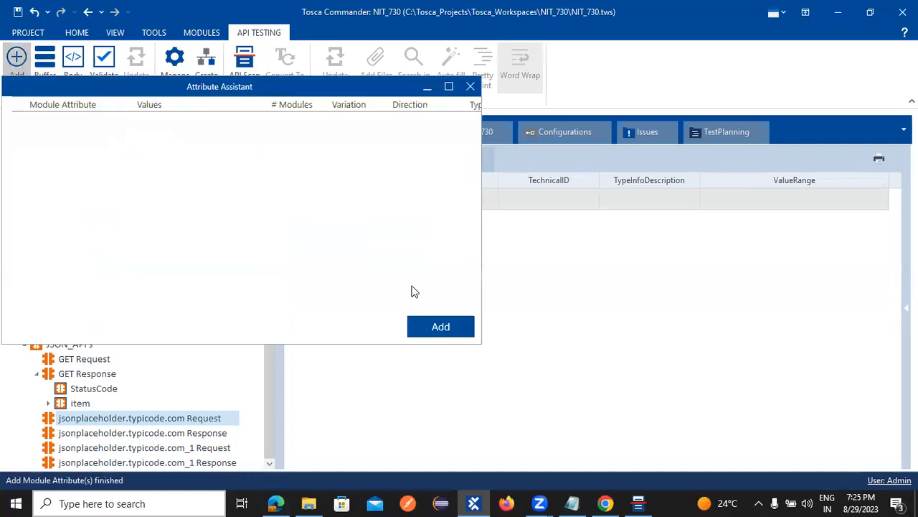
pyautogui.click(38, 159)
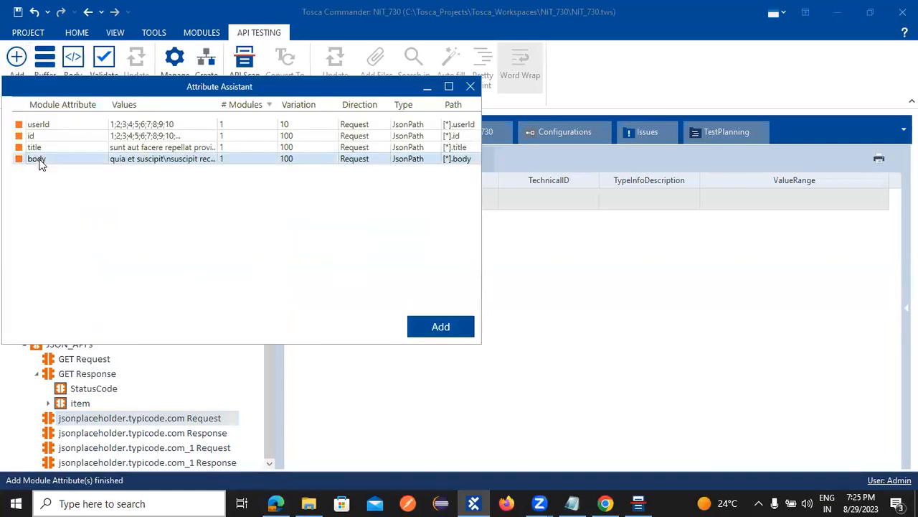
pyautogui.click(38, 148)
pyautogui.click(43, 127)
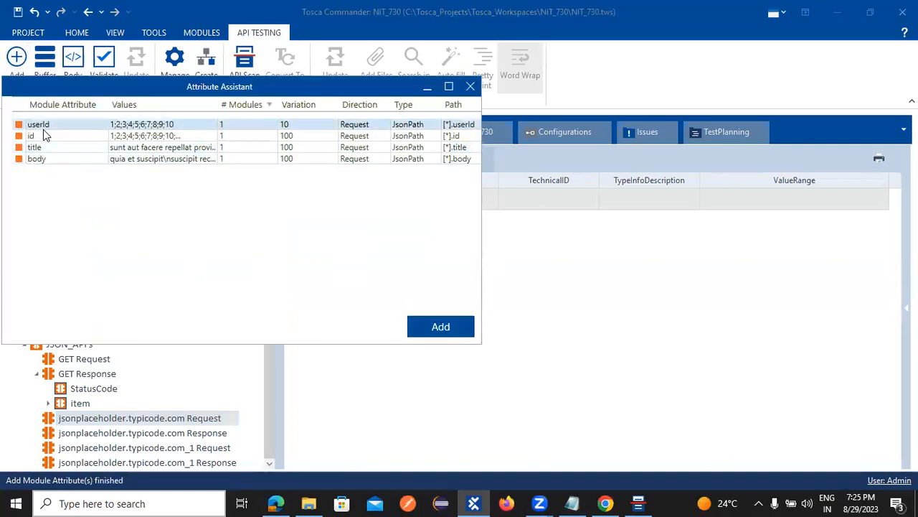
pyautogui.click(44, 160)
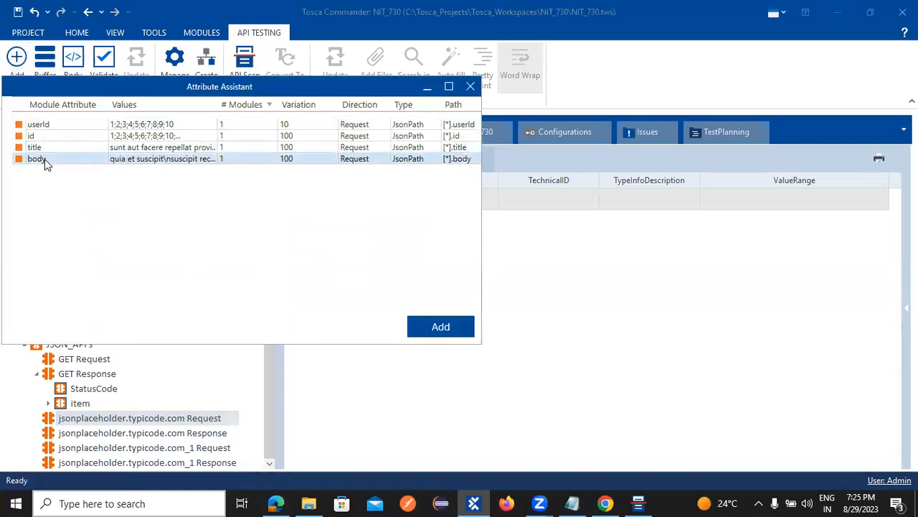
pyautogui.click(420, 327)
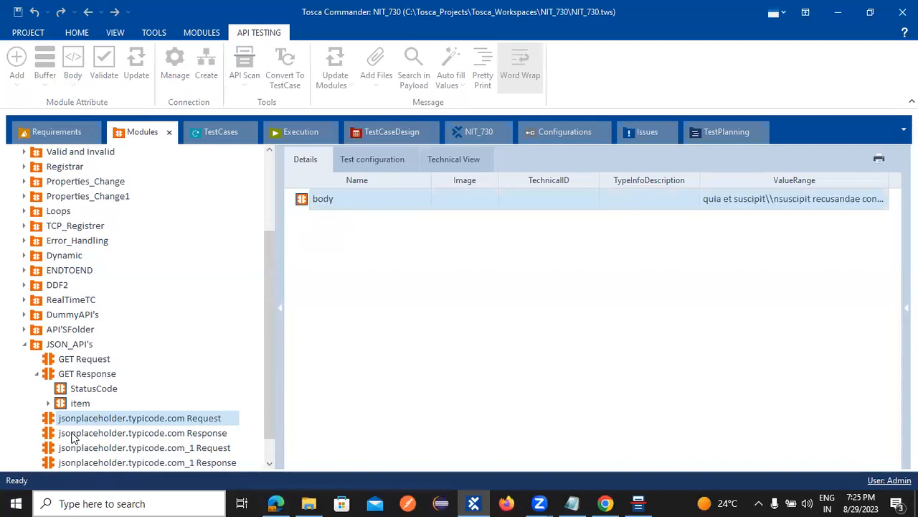
# Step: Check the new item/body nodes, then select the jsonplaceholder.typicode.com Response module
pyautogui.click(142, 434)
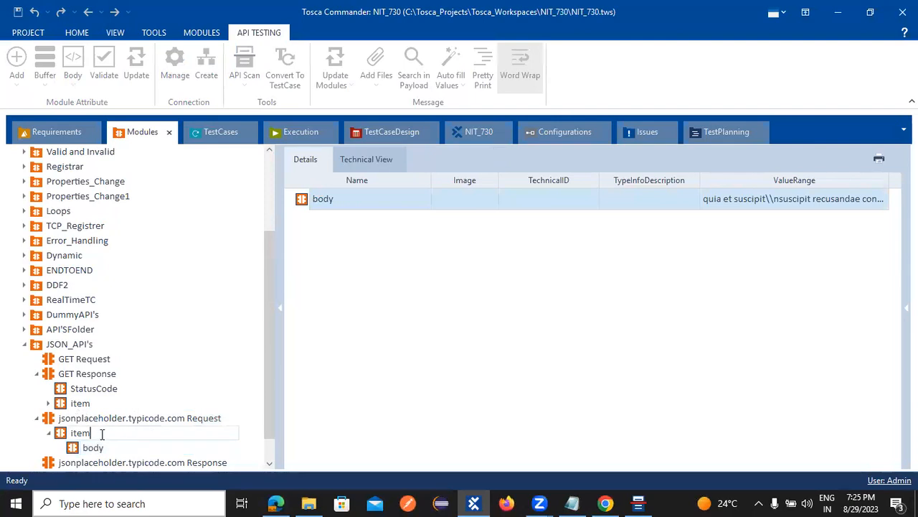
pyautogui.click(34, 418)
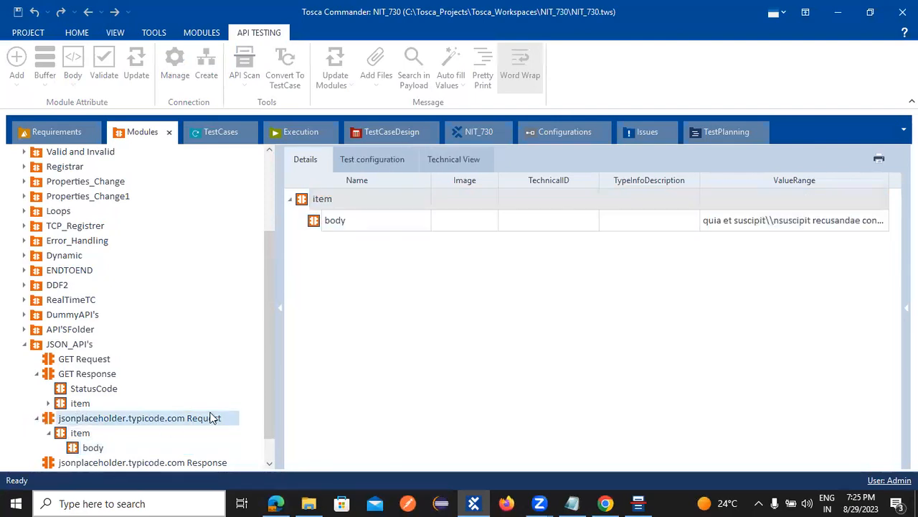
pyautogui.scroll(-1, 242, 398)
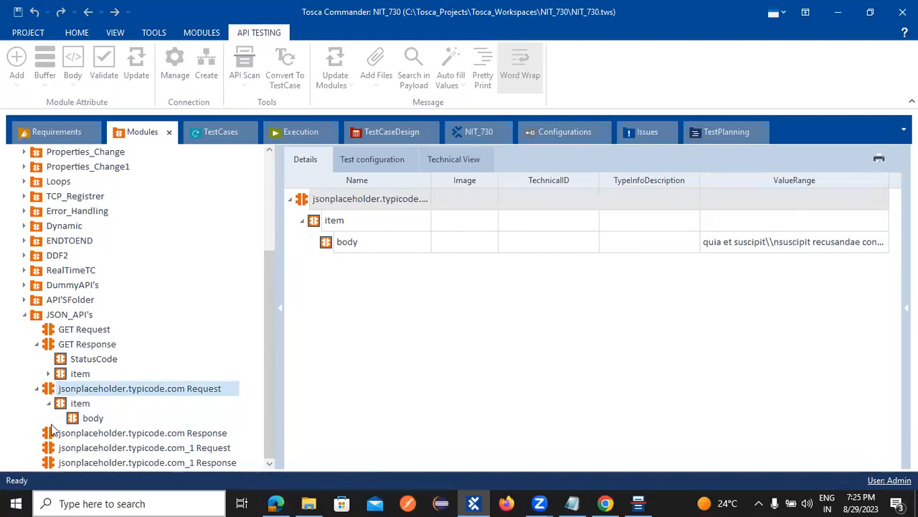
pyautogui.click(83, 434)
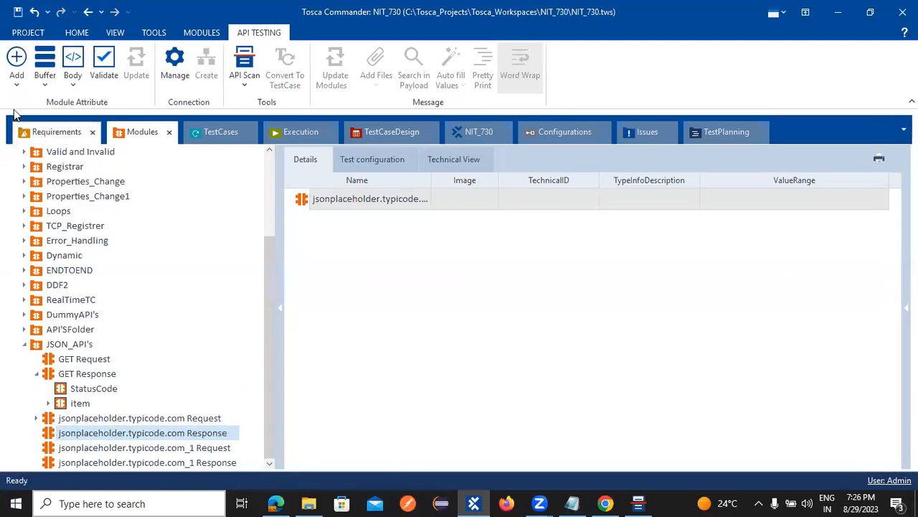
# Step: Add StatusCode to the Response module, then select the jsonplaceholder.typicode.com_1 Request module
pyautogui.click(16, 61)
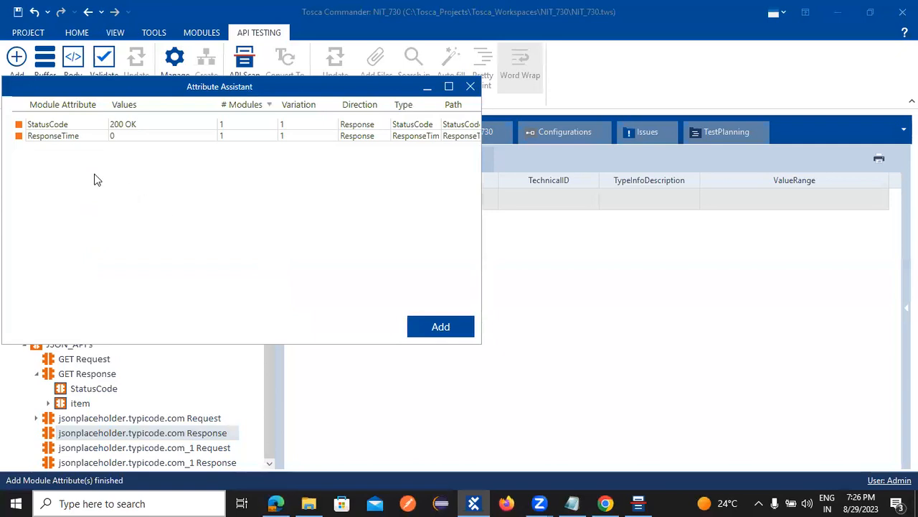
pyautogui.click(60, 127)
pyautogui.click(435, 323)
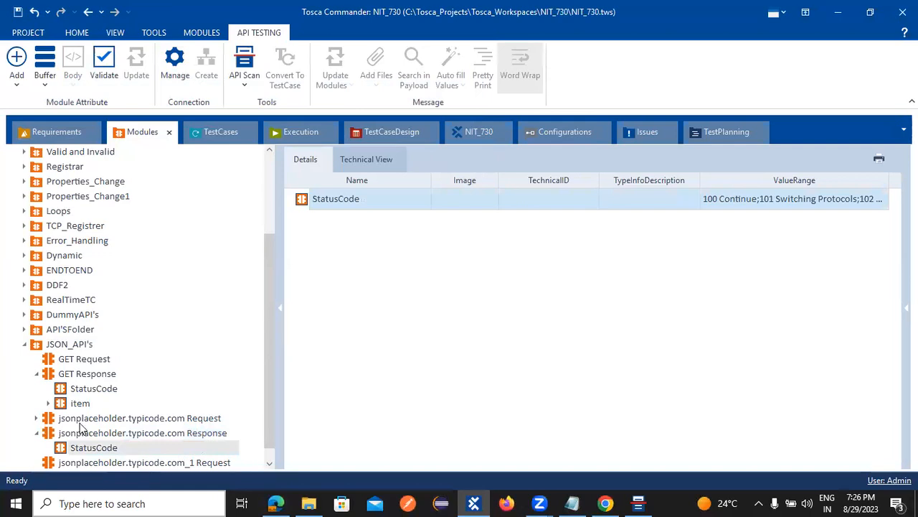
pyautogui.click(153, 447)
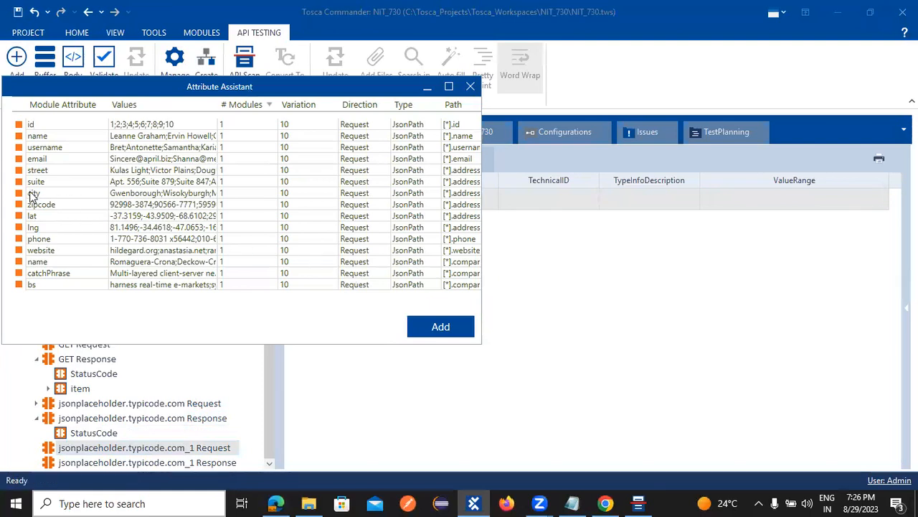
# Step: Add name, username, email, street, city, website and company name attributes, then collapse the module
pyautogui.click(40, 138)
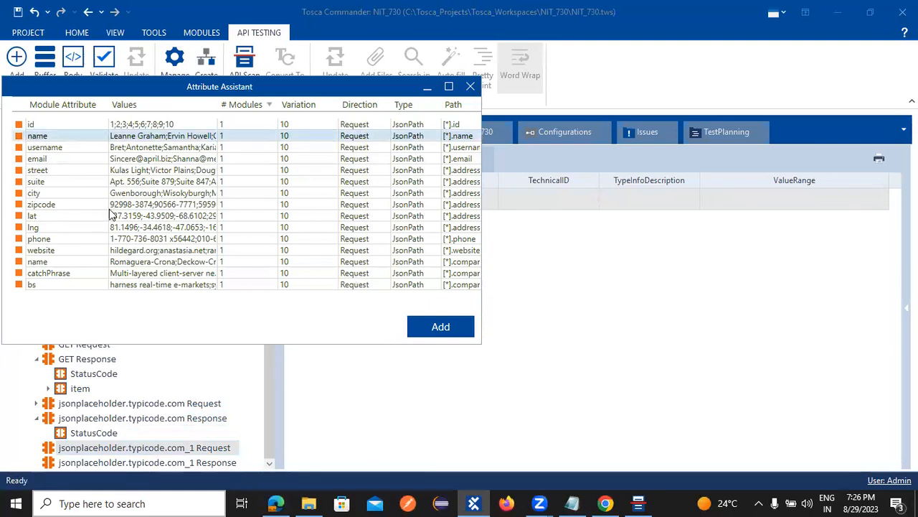
pyautogui.keyDown('ctrl'); pyautogui.click(52, 160); pyautogui.keyUp('ctrl')
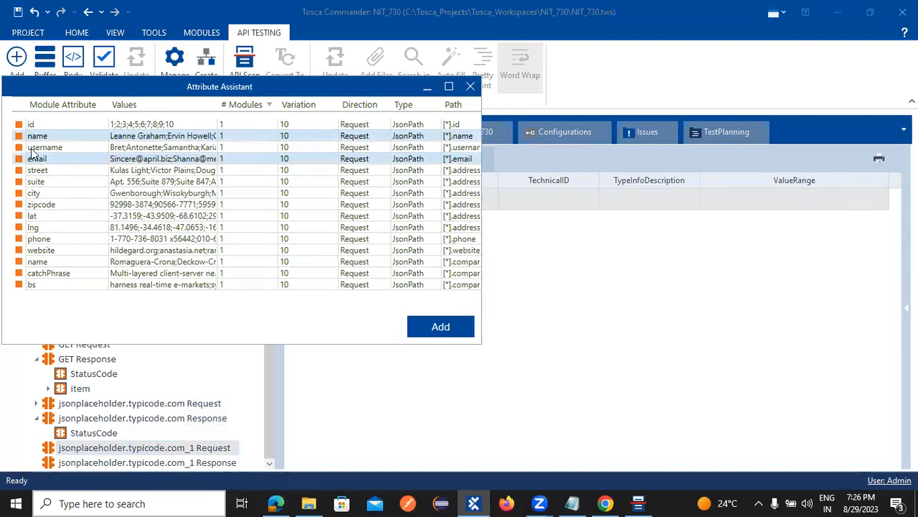
pyautogui.keyDown('ctrl'); pyautogui.click(30, 149); pyautogui.keyUp('ctrl')
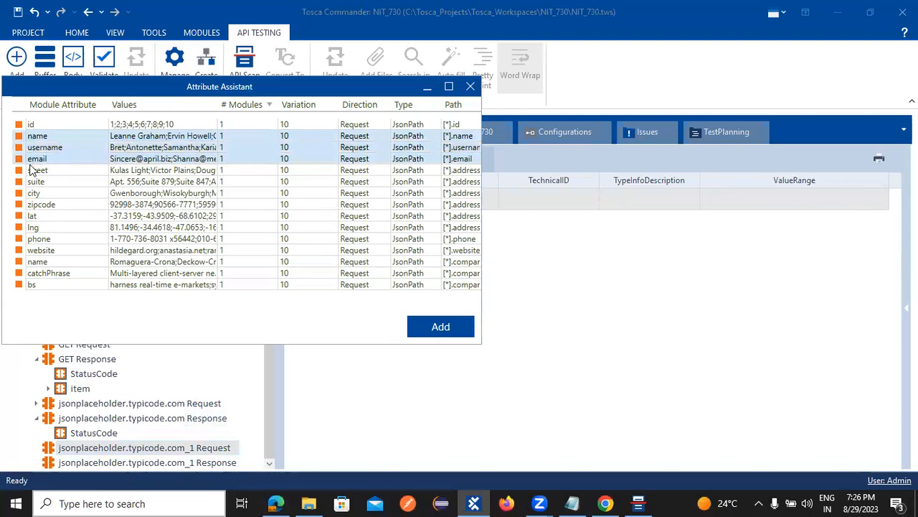
pyautogui.keyDown('ctrl'); pyautogui.click(30, 172); pyautogui.keyUp('ctrl')
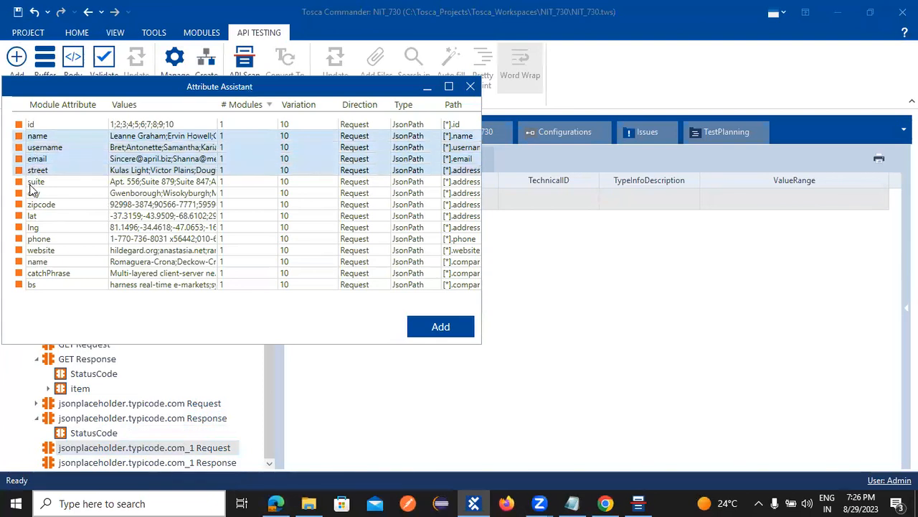
pyautogui.keyDown('ctrl'); pyautogui.click(44, 192); pyautogui.keyUp('ctrl')
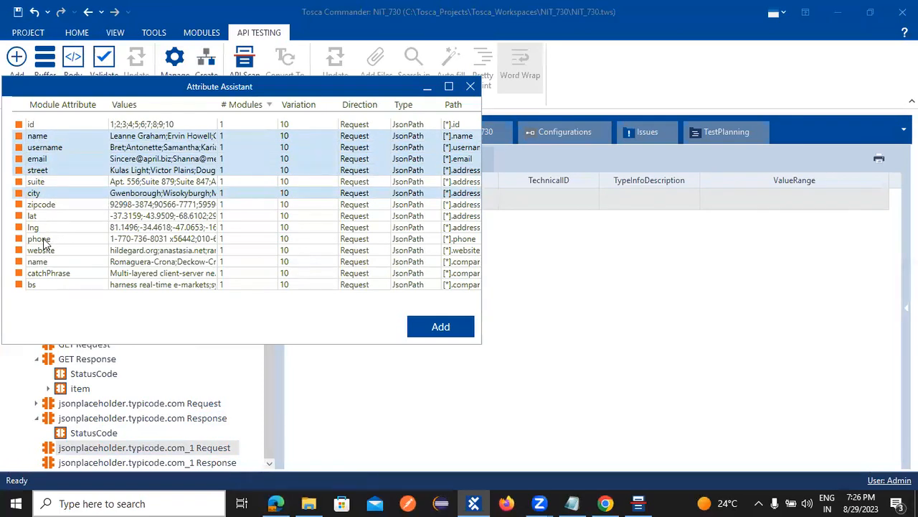
pyautogui.keyDown('ctrl'); pyautogui.click(44, 241); pyautogui.keyUp('ctrl')
pyautogui.keyDown('ctrl'); pyautogui.click(44, 241); pyautogui.keyUp('ctrl')
pyautogui.keyDown('ctrl'); pyautogui.click(49, 253); pyautogui.keyUp('ctrl')
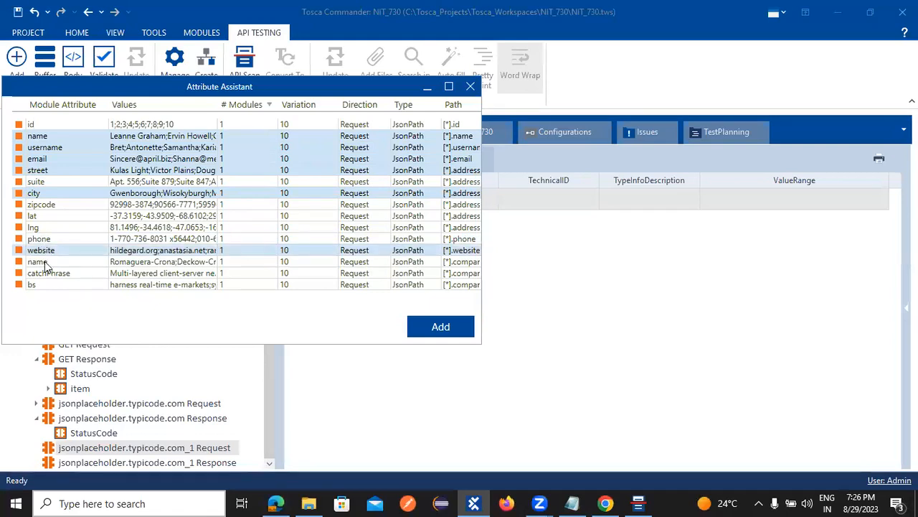
pyautogui.keyDown('ctrl'); pyautogui.click(45, 262); pyautogui.keyUp('ctrl')
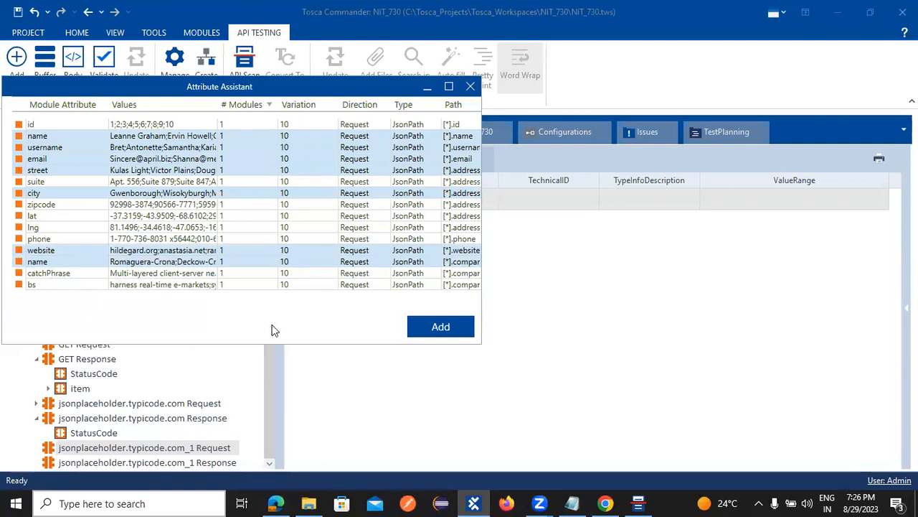
pyautogui.click(412, 332)
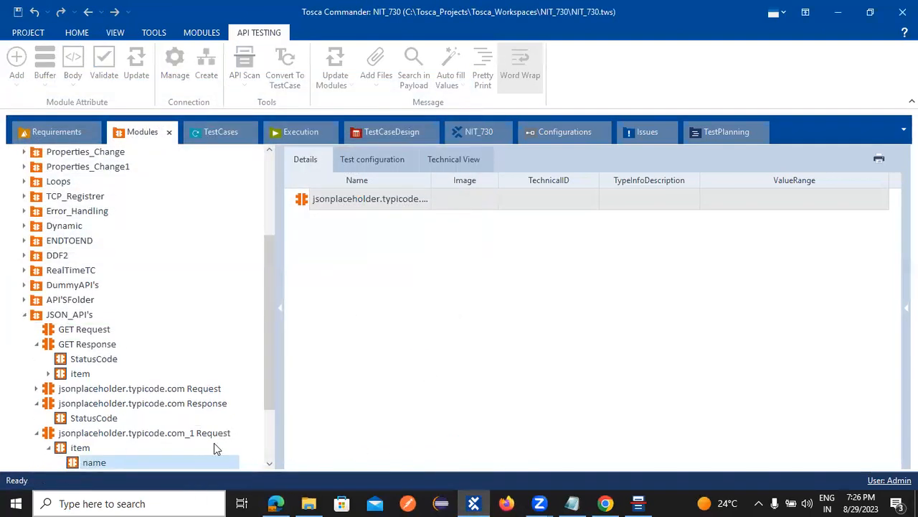
pyautogui.scroll(-2, 50, 416)
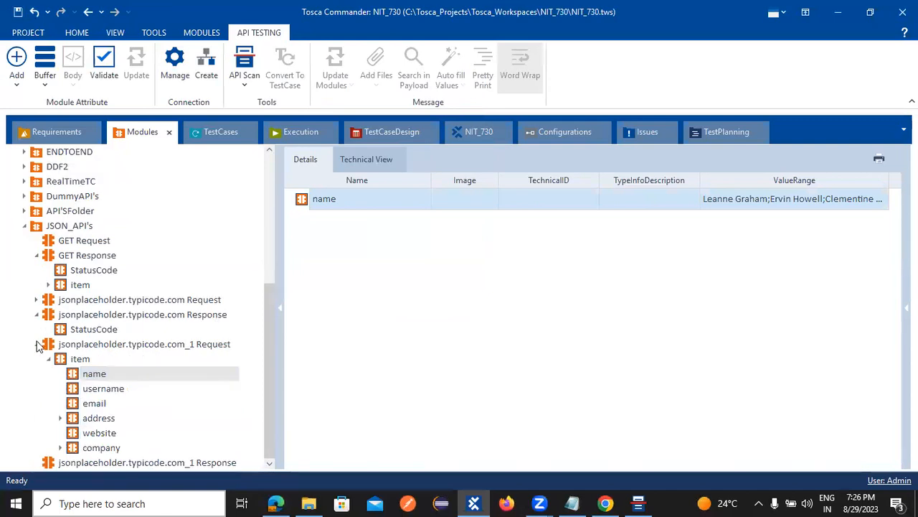
pyautogui.click(37, 345)
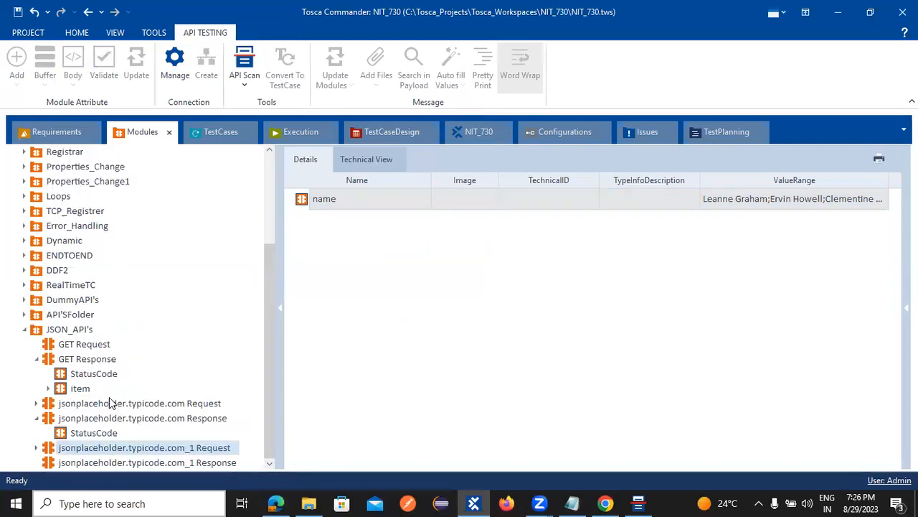
# Step: Give the jsonplaceholder.typicode.com_1 Response module a StatusCode attribute, then collapse to the JSON_API's folder
pyautogui.click(215, 463)
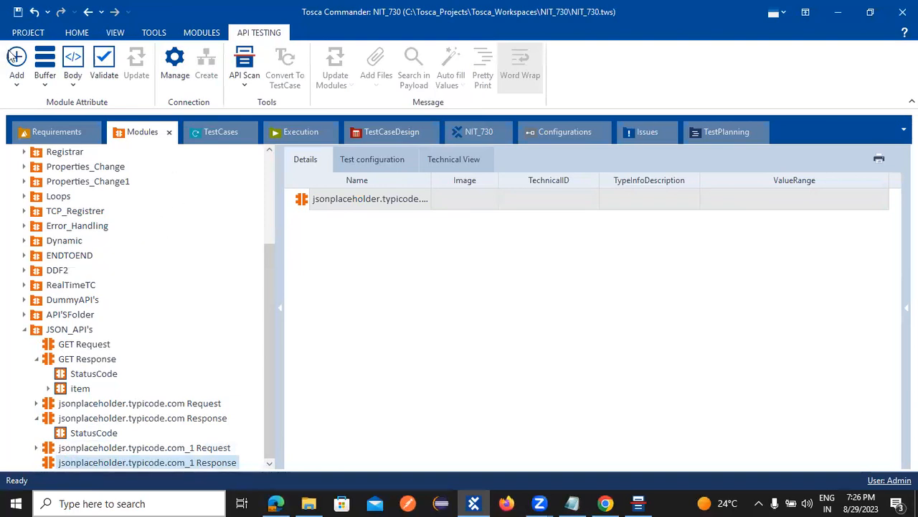
pyautogui.click(15, 58)
pyautogui.click(32, 124)
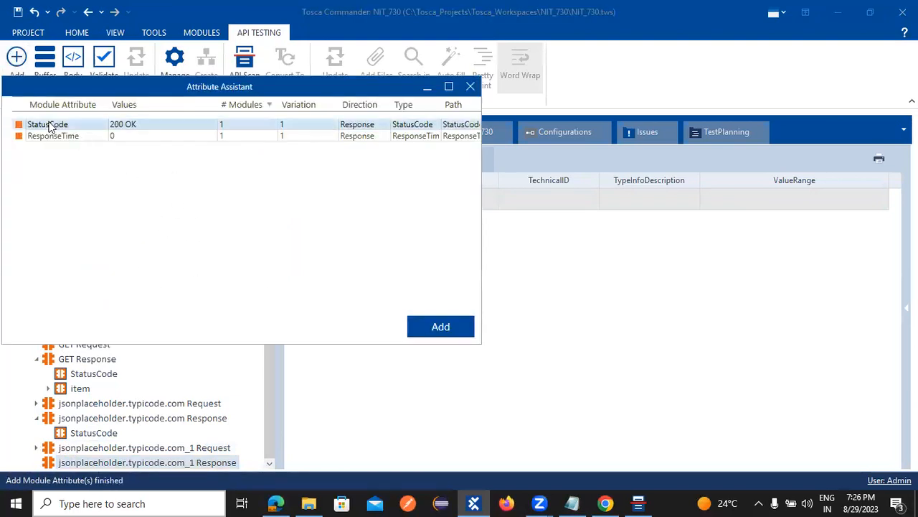
pyautogui.click(440, 326)
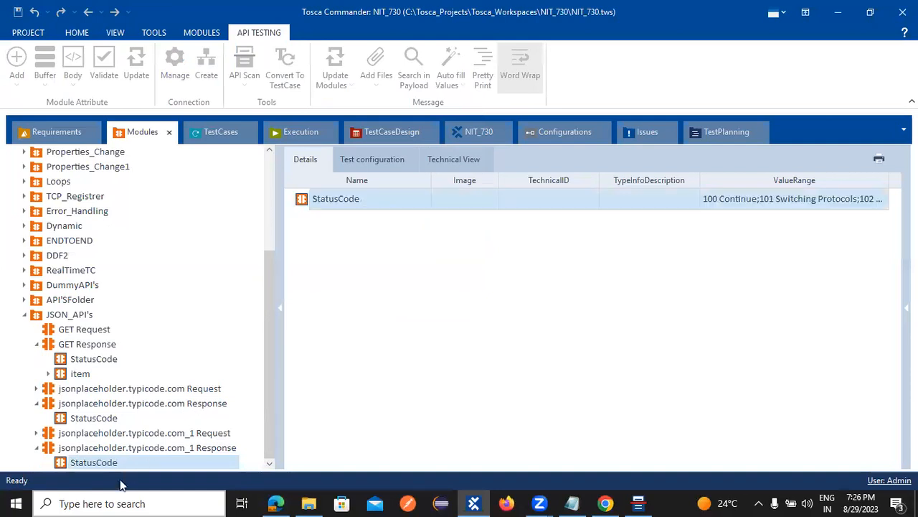
pyautogui.click(24, 314)
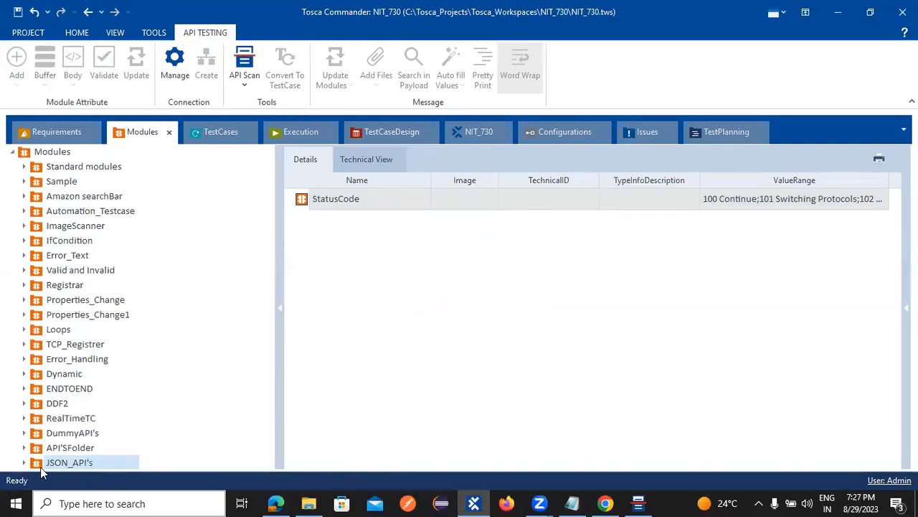
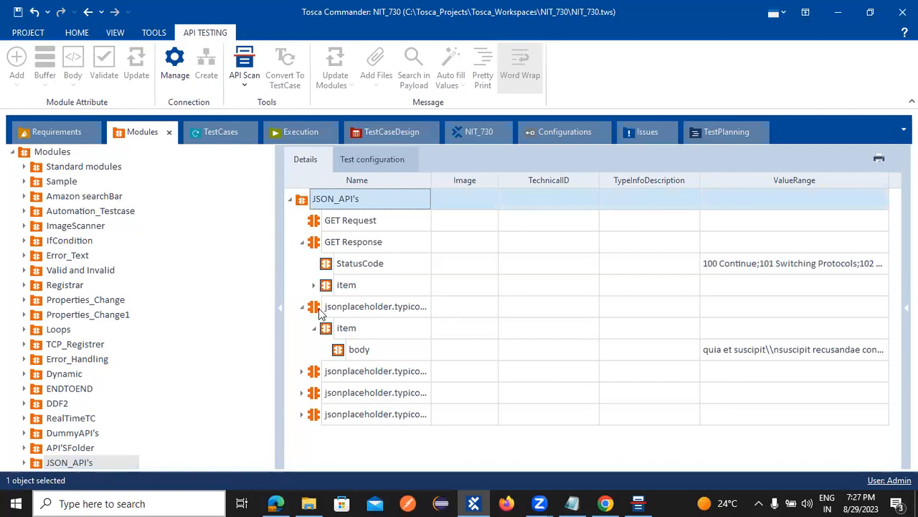
# Step: Expand the first jsonplaceholder module in Modules to reveal its body attribute
pyautogui.click(302, 242)
pyautogui.click(302, 264)
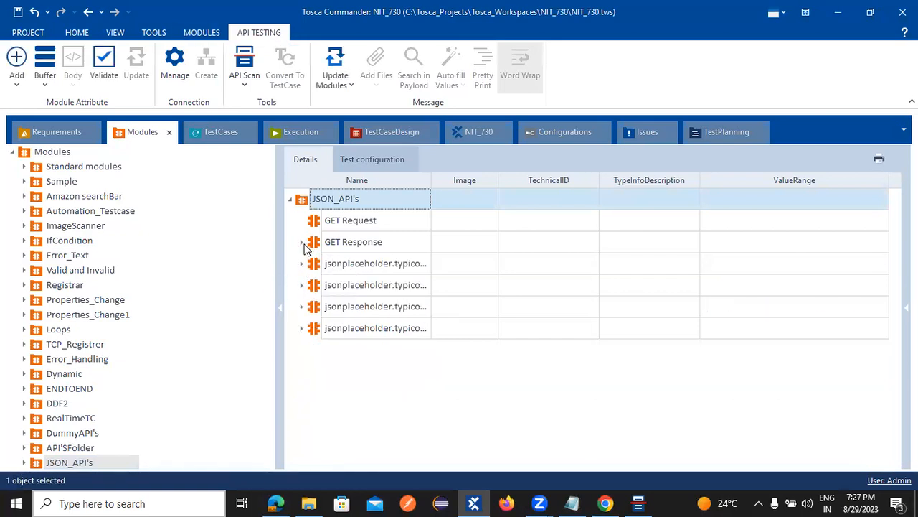
pyautogui.click(301, 242)
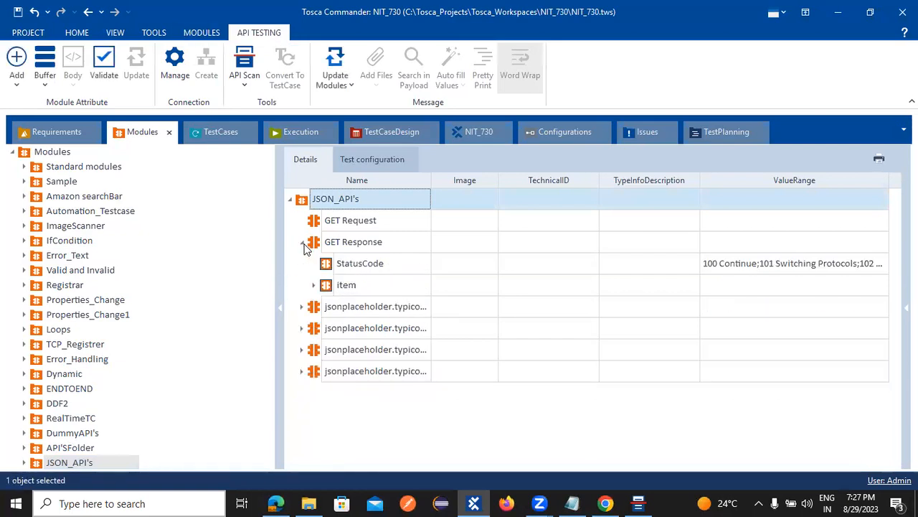
pyautogui.click(316, 285)
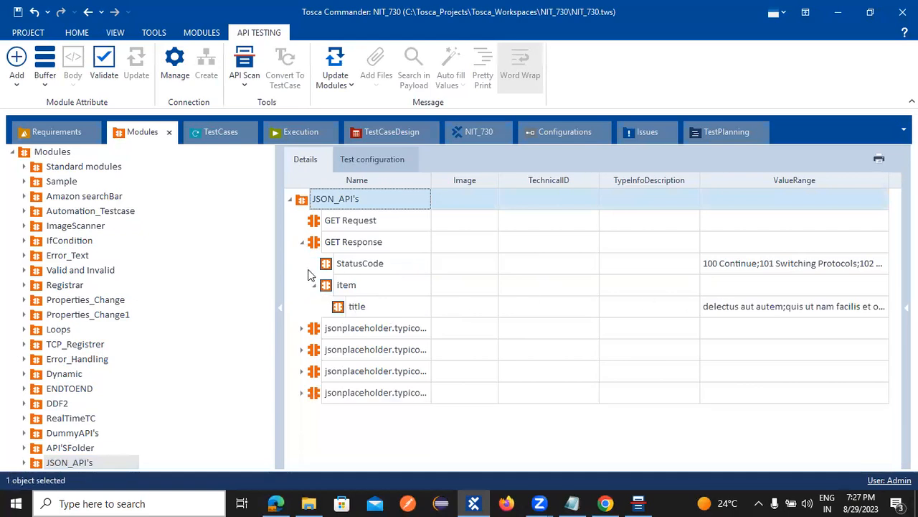
pyautogui.click(301, 241)
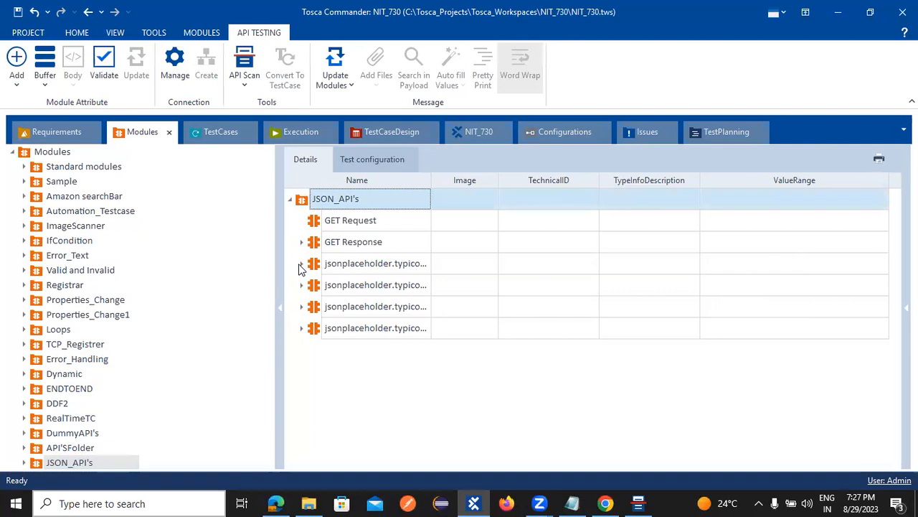
pyautogui.click(301, 266)
pyautogui.click(302, 266)
pyautogui.doubleClick(347, 267)
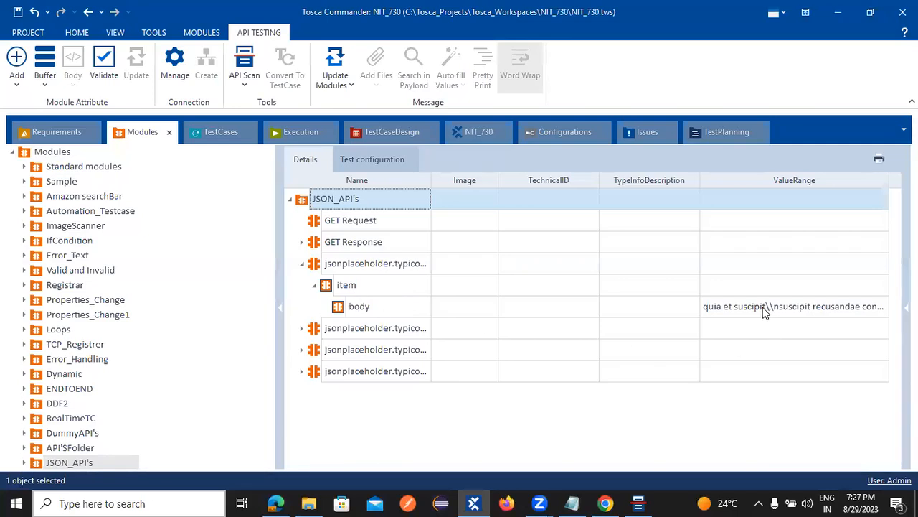
# Step: Open the body attribute's value range text and select the opening words 'quia et suscipit'
pyautogui.click(882, 306)
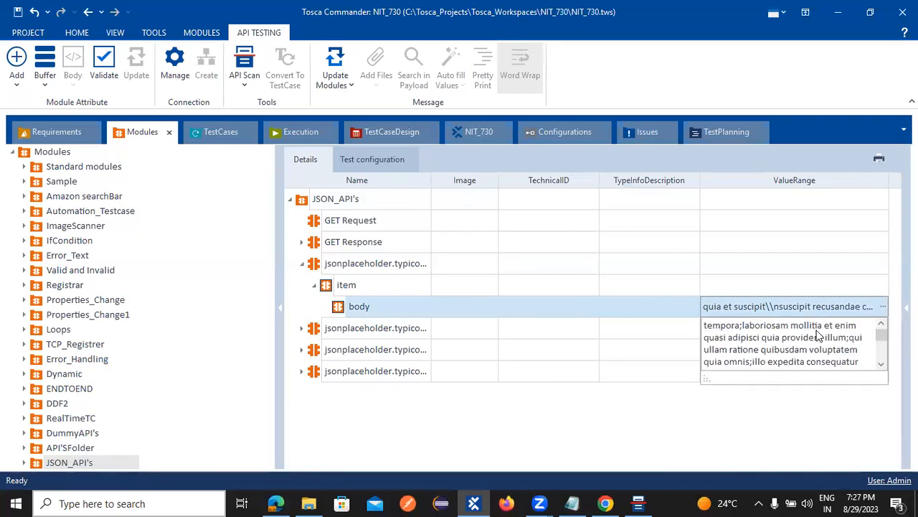
pyautogui.click(883, 308)
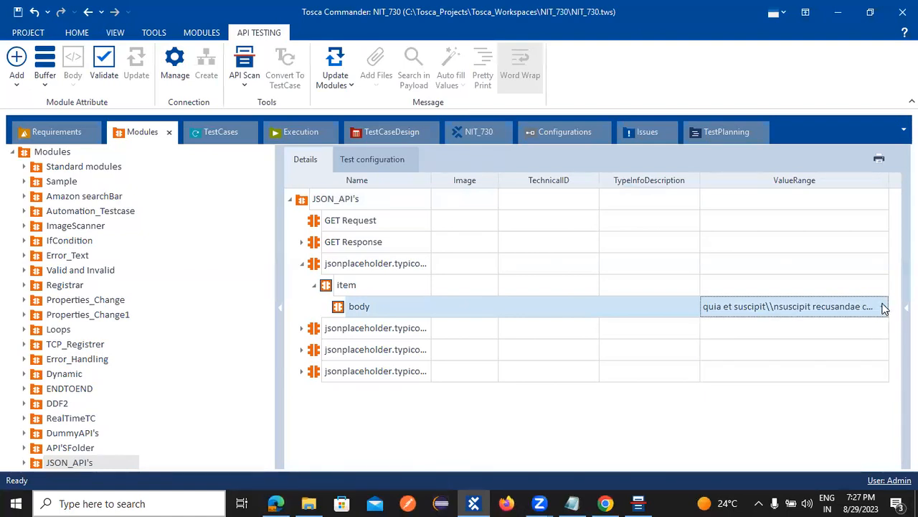
pyautogui.click(882, 307)
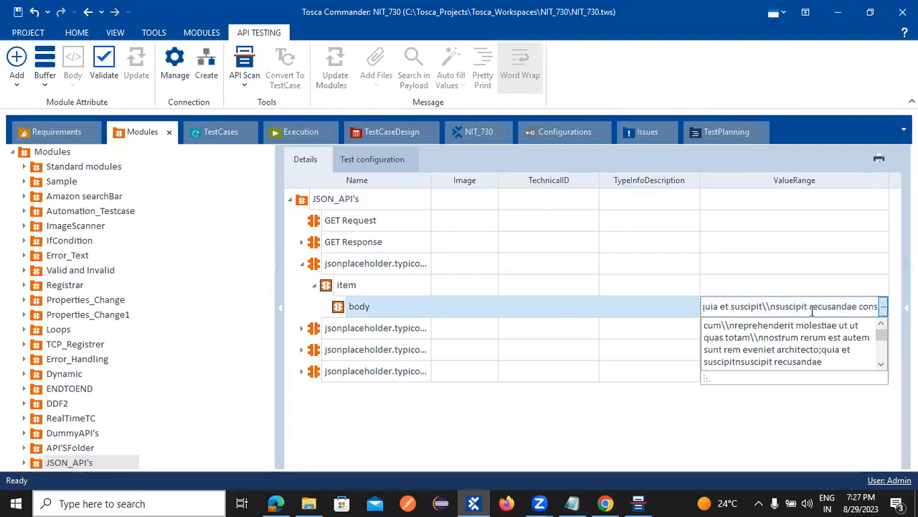
pyautogui.scroll(1, 796, 330)
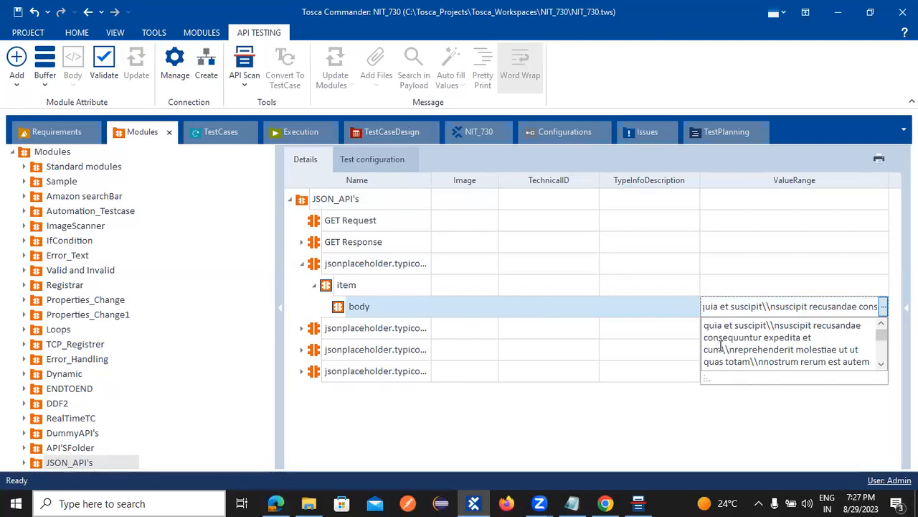
pyautogui.moveTo(715, 330); pyautogui.dragTo(767, 325)
pyautogui.hotkey('ctrl', 'c')
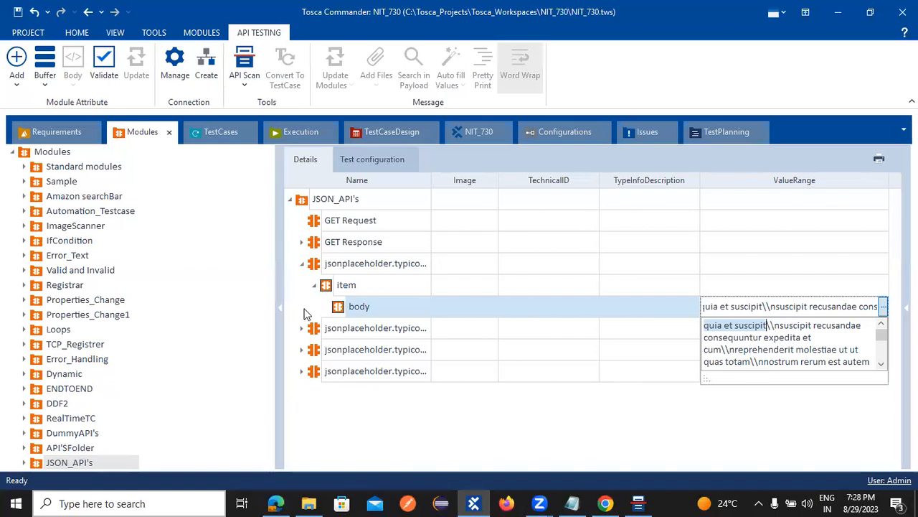
pyautogui.click(221, 134)
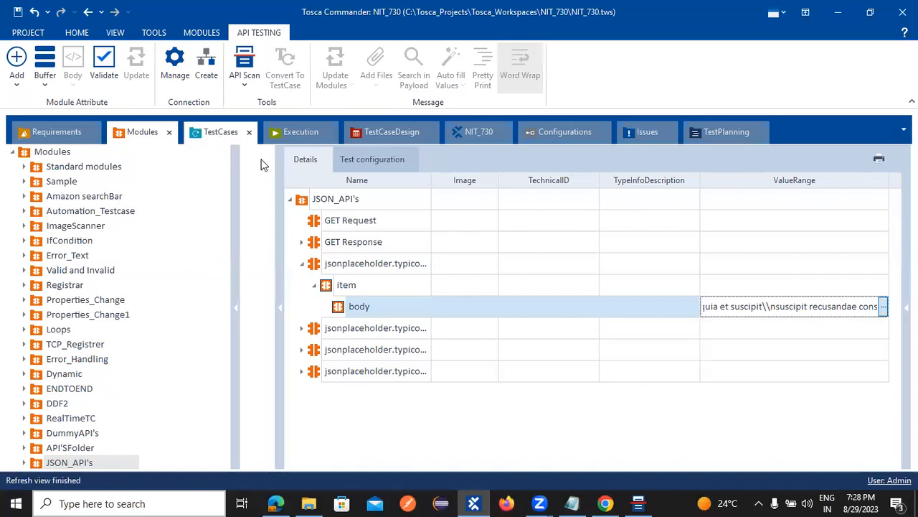
# Step: Paste 'quia et suscipit' as the body value of the jsonplaceholder request step
pyautogui.click(269, 285)
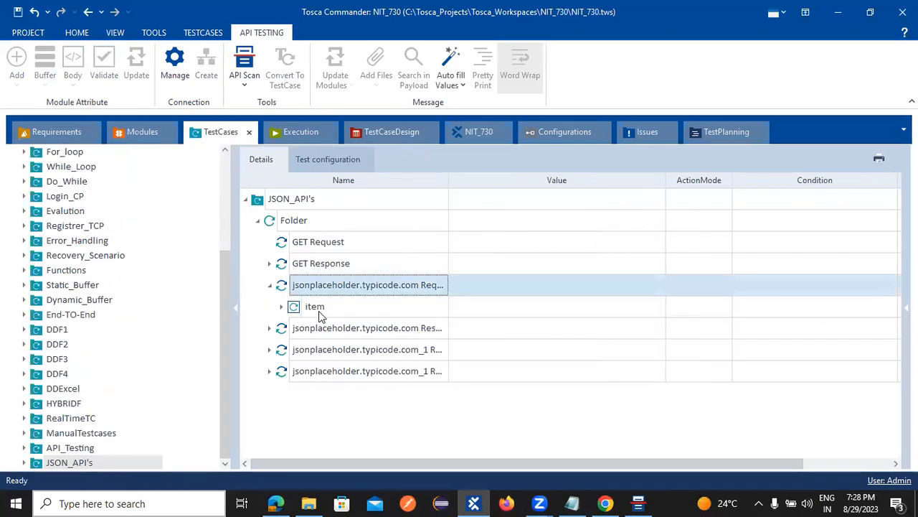
pyautogui.click(283, 307)
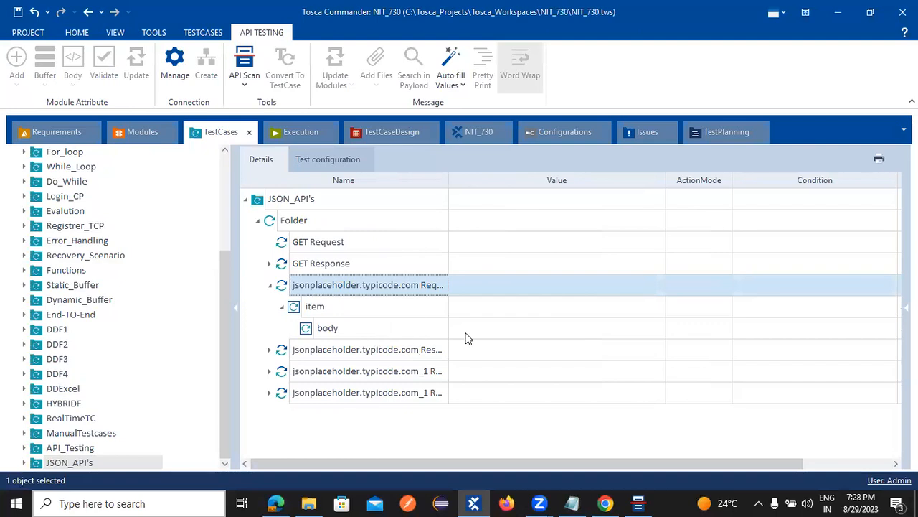
pyautogui.click(605, 328)
pyautogui.hotkey('ctrl', 'v')
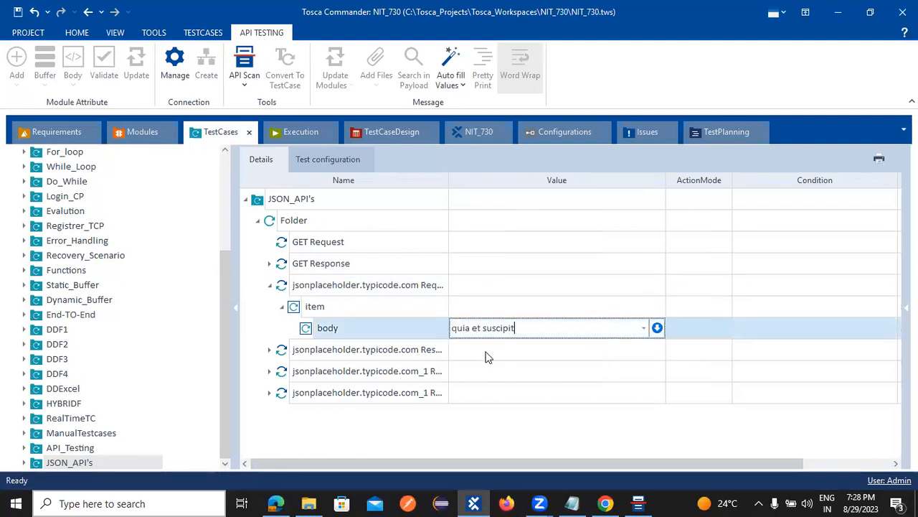
# Step: Run the request step in the ScratchBook and switch the body ActionMode to Verify
pyautogui.rightClick(316, 289)
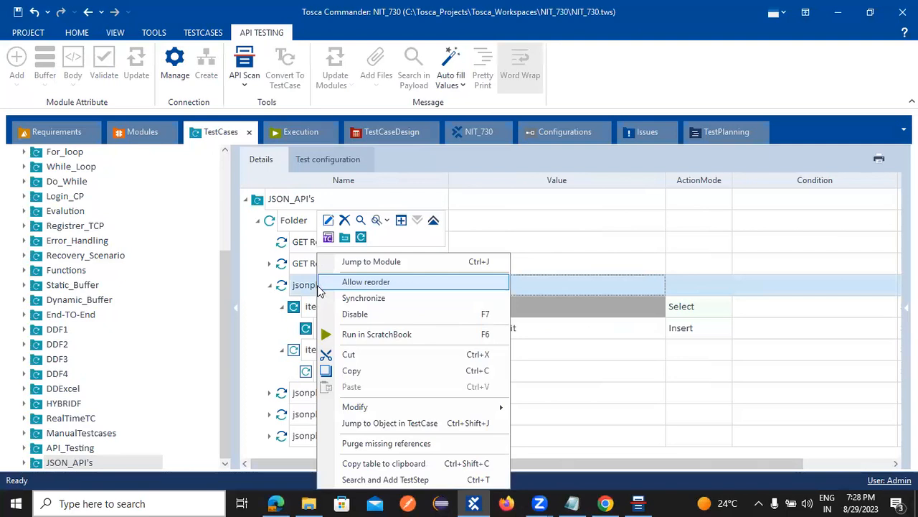
pyautogui.click(387, 333)
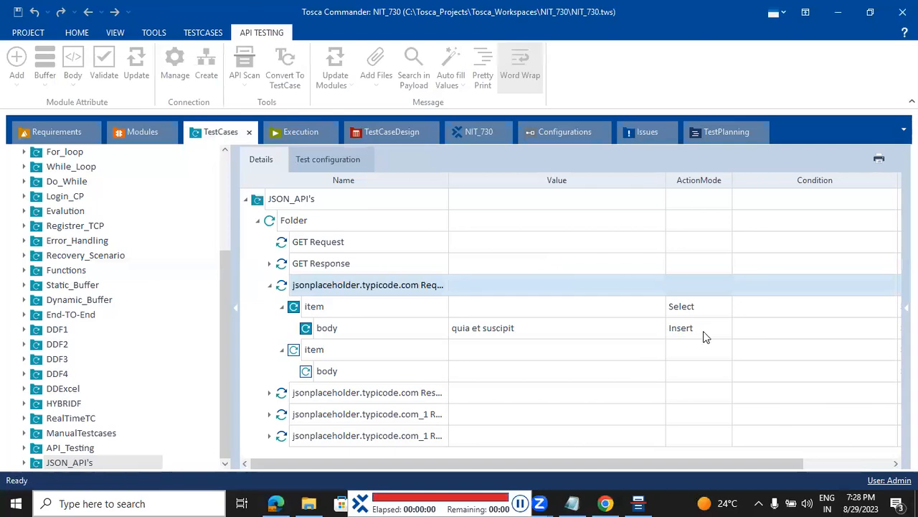
pyautogui.click(703, 330)
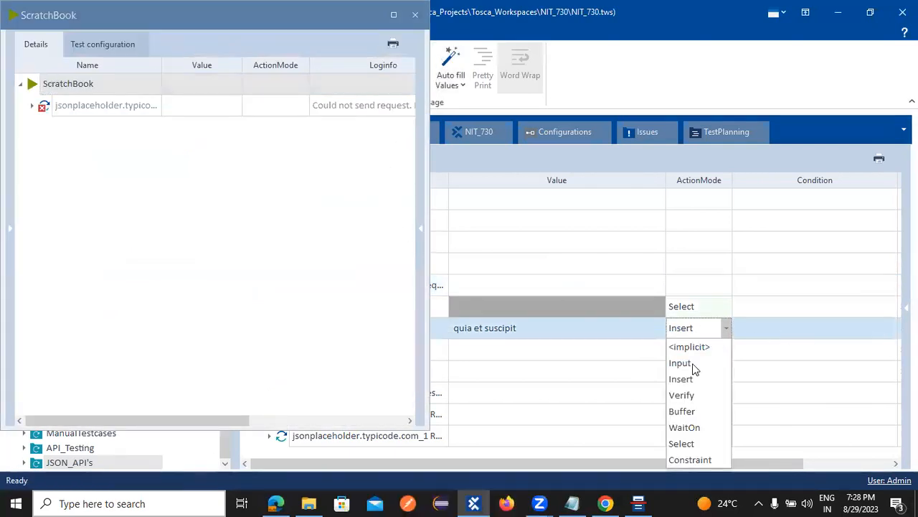
pyautogui.click(683, 395)
pyautogui.click(557, 370)
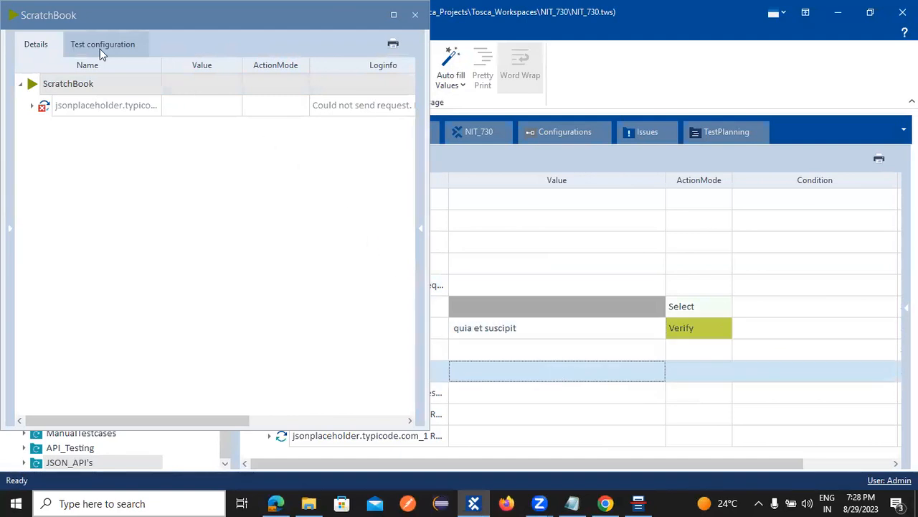
pyautogui.click(416, 14)
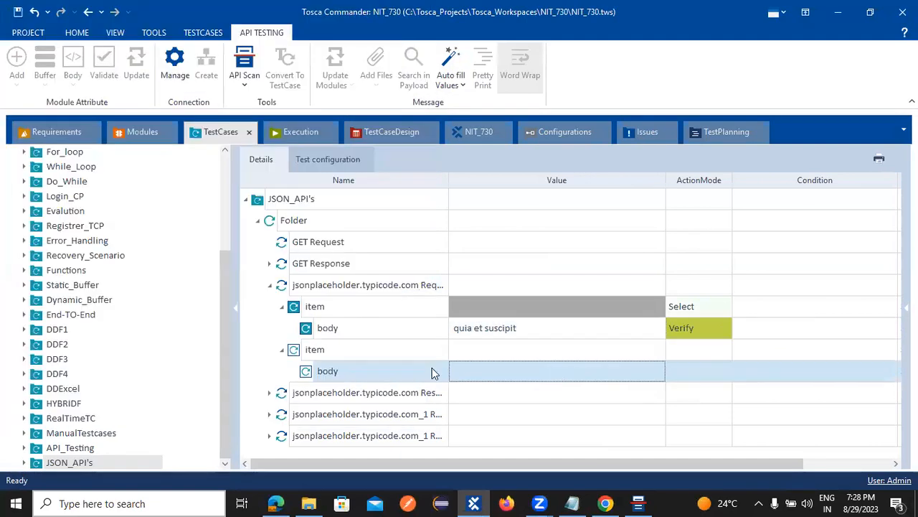
# Step: Rerun the request step in the ScratchBook and open the body result's log message
pyautogui.rightClick(313, 287)
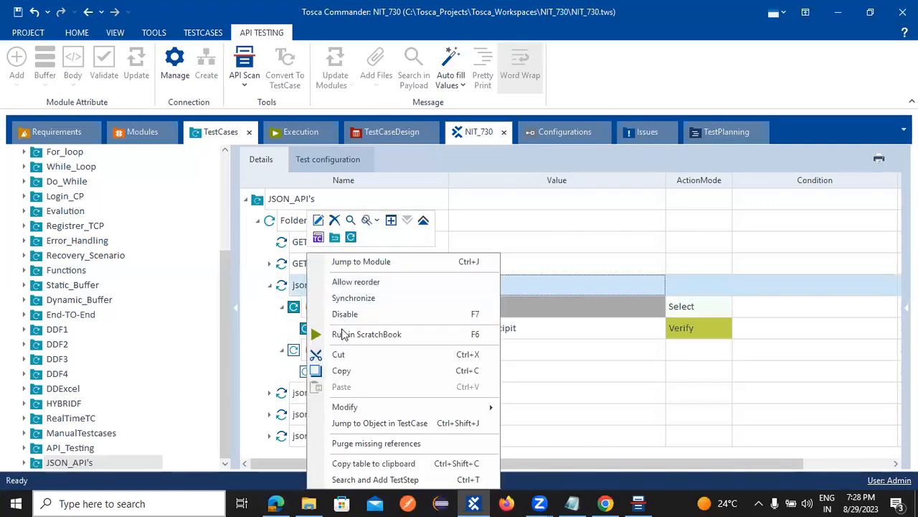
pyautogui.click(366, 335)
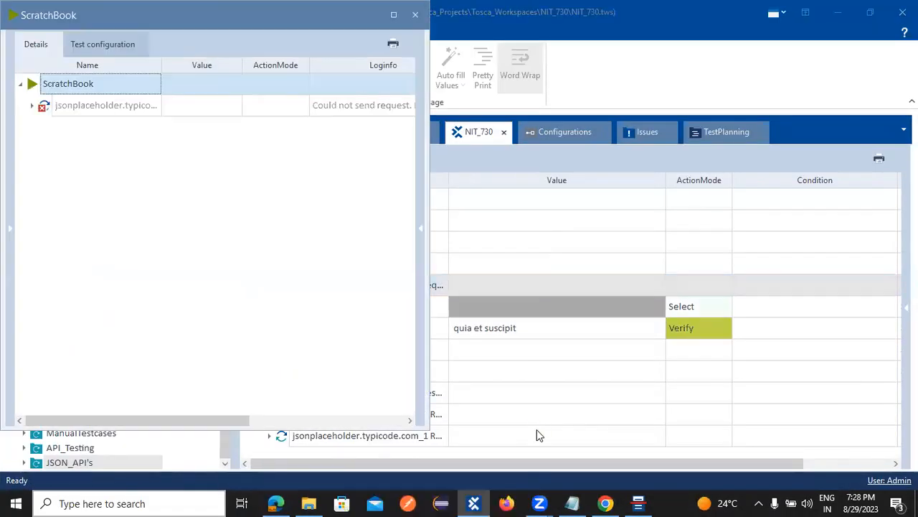
pyautogui.click(33, 105)
pyautogui.click(44, 128)
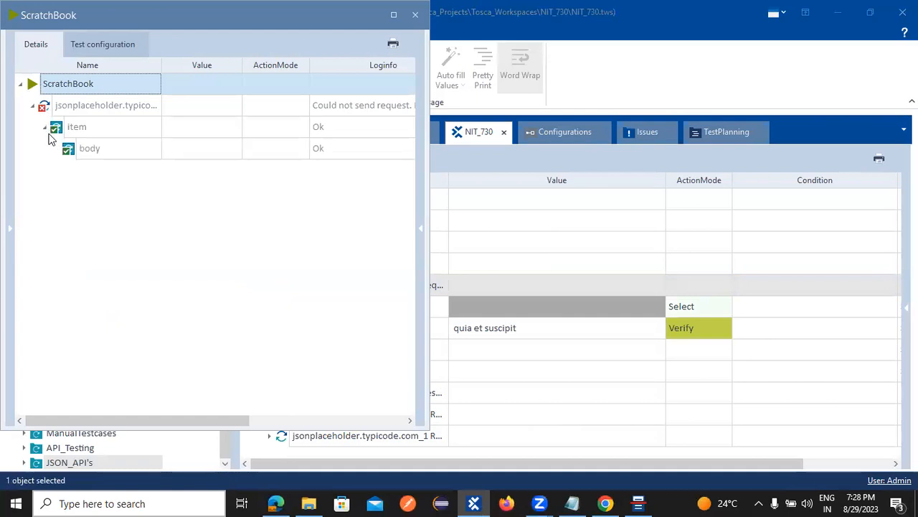
pyautogui.click(342, 149)
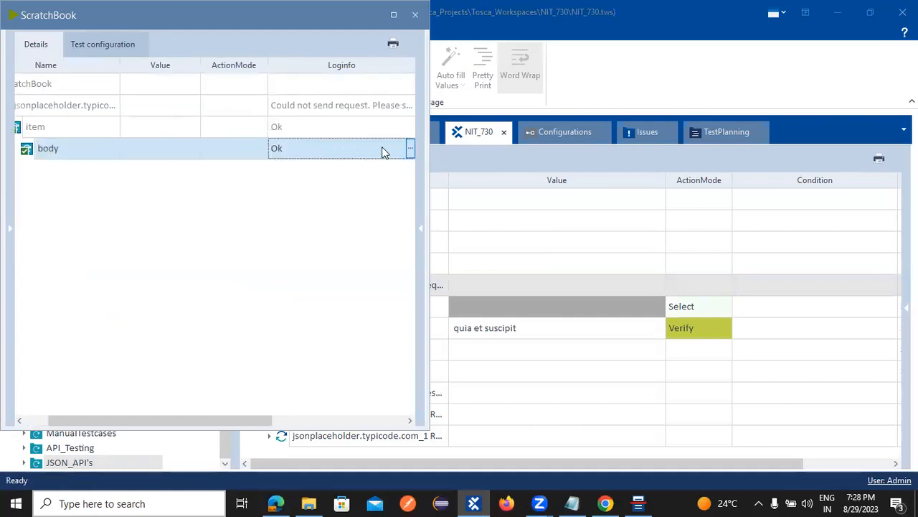
pyautogui.click(410, 149)
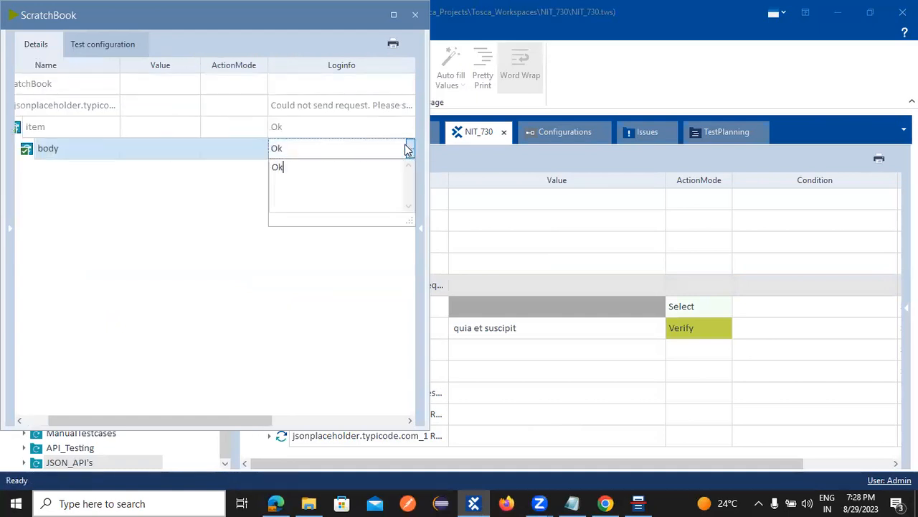
# Step: Read the request's endpoint error, close the ScratchBook, and select the body test step
pyautogui.click(410, 127)
pyautogui.click(410, 127)
pyautogui.click(410, 108)
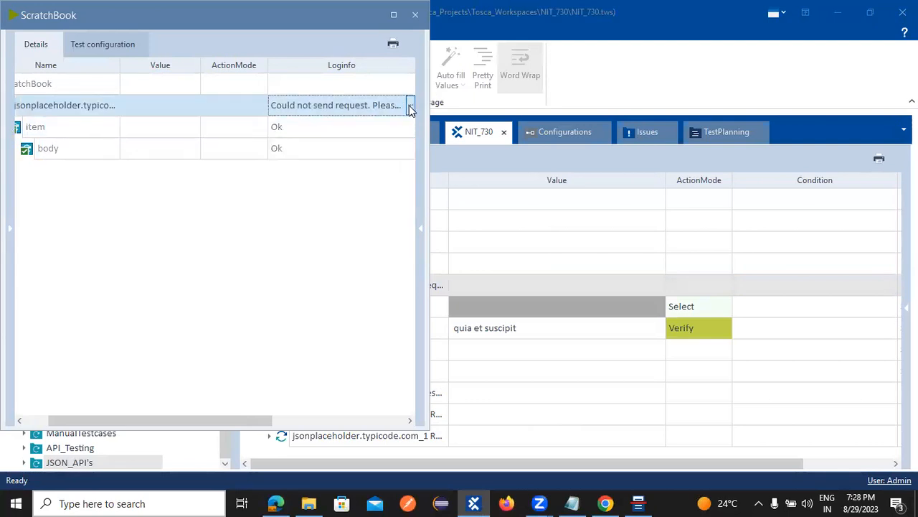
pyautogui.click(411, 106)
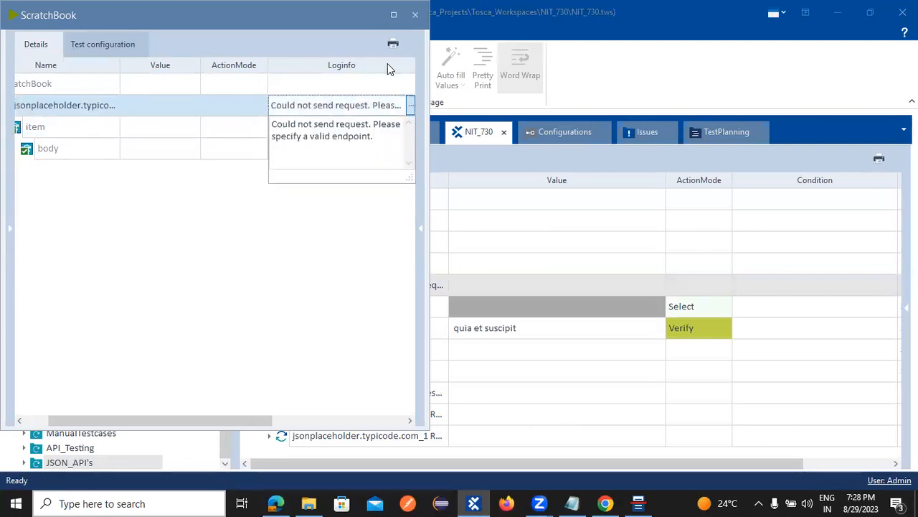
pyautogui.moveTo(12, 26); pyautogui.dragTo(140, 58)
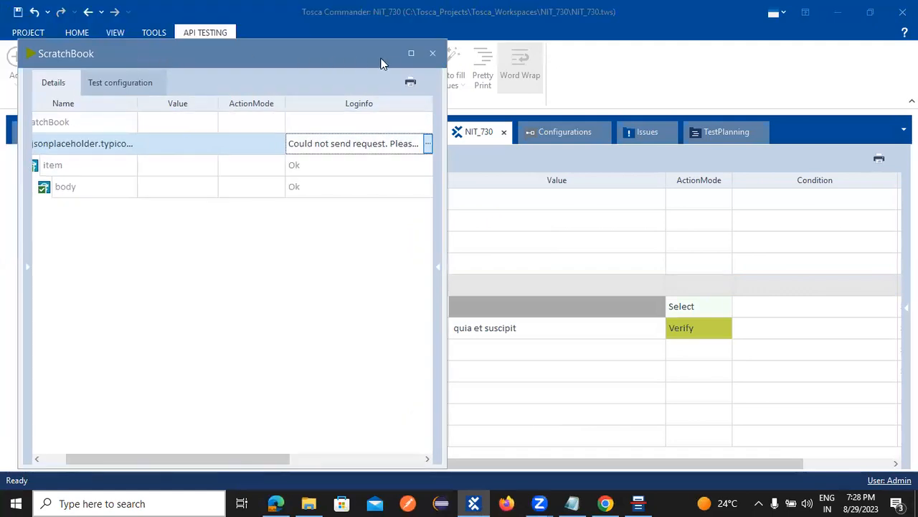
pyautogui.click(433, 53)
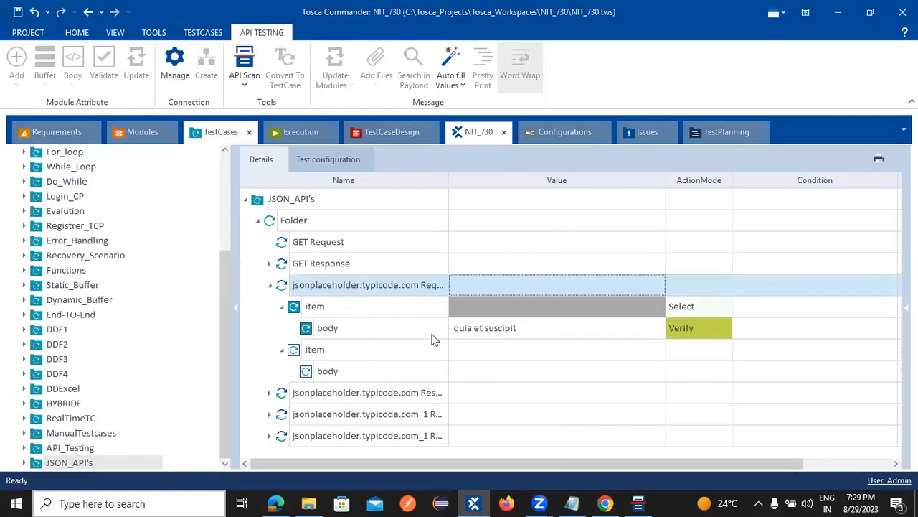
pyautogui.click(489, 332)
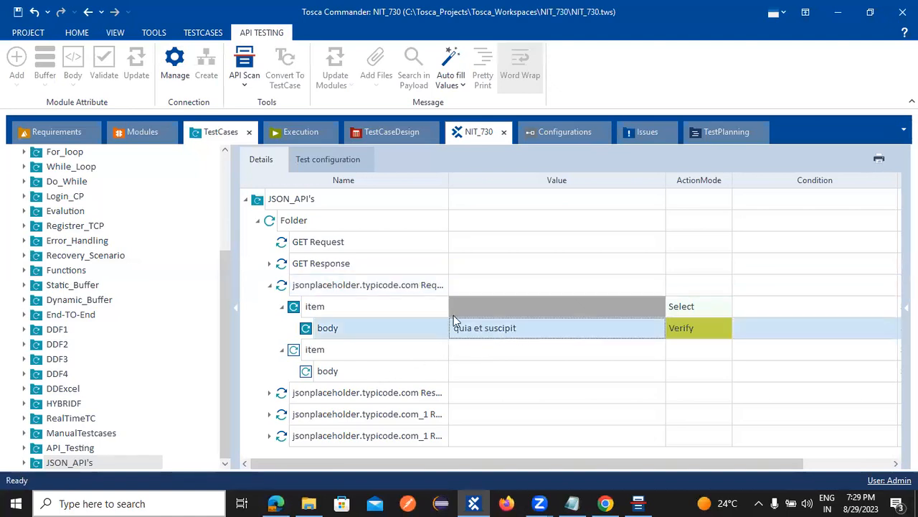
# Step: Show the JSON_API's module in Modules and preview the body attribute's full sample text
pyautogui.click(147, 133)
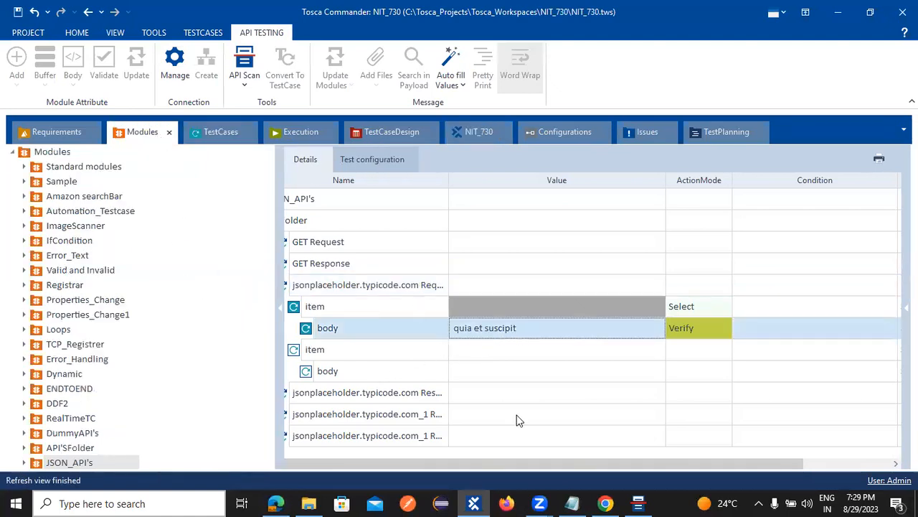
pyautogui.click(144, 134)
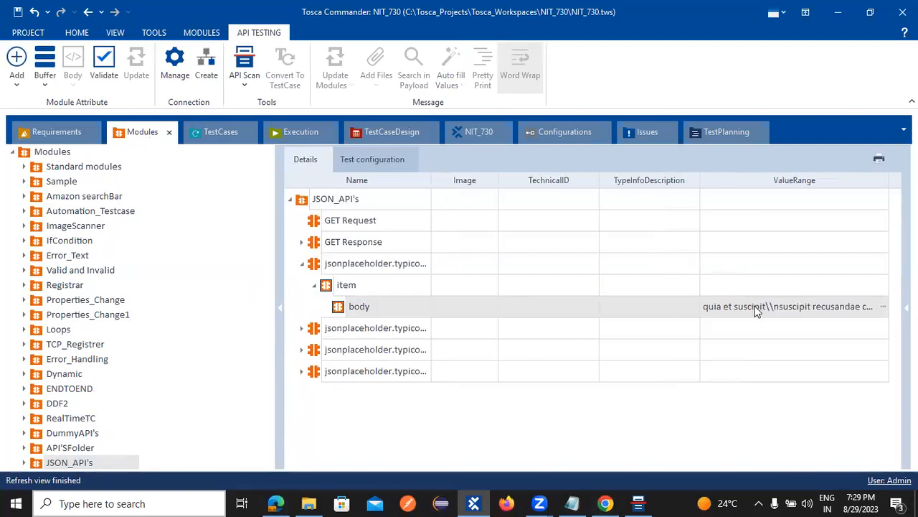
pyautogui.click(883, 307)
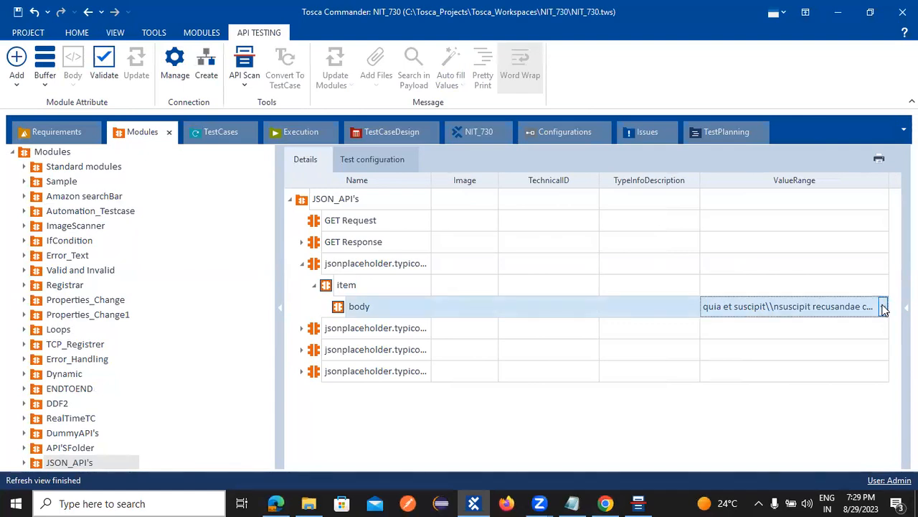
pyautogui.click(884, 307)
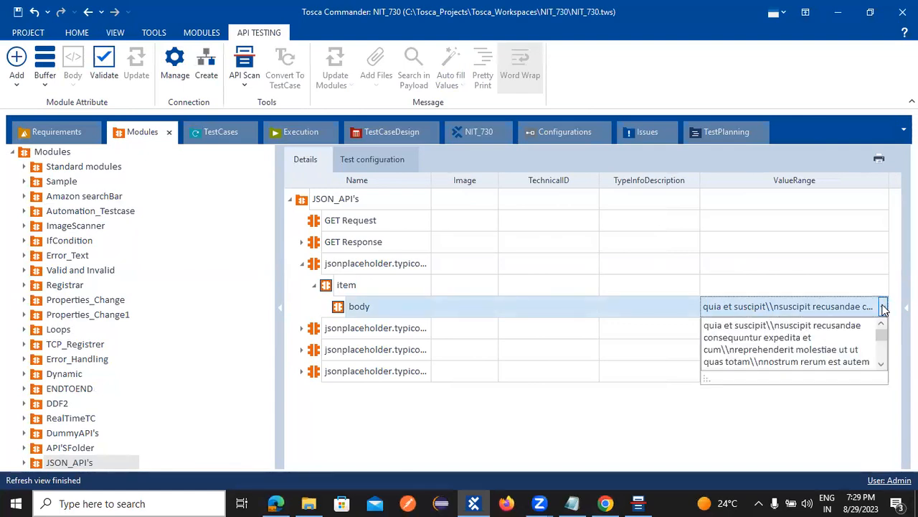
pyautogui.press('Escape')
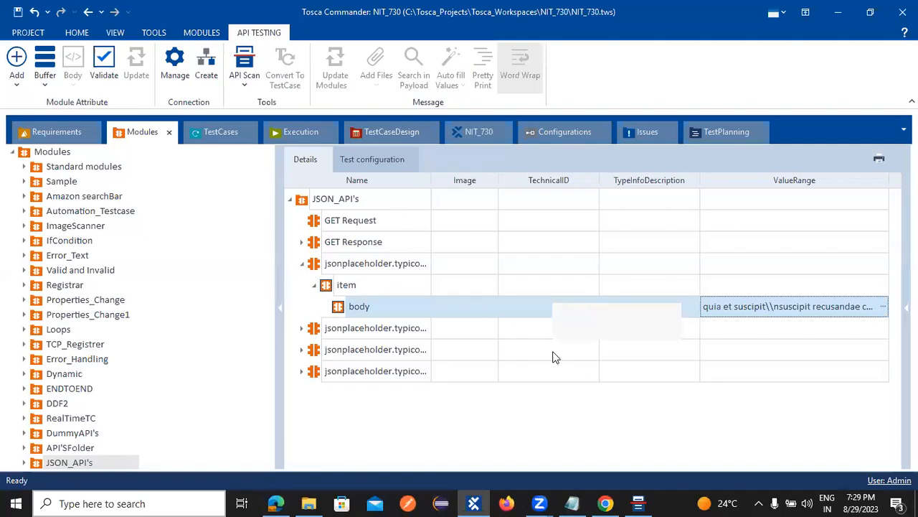
# Step: Re-expand the jsonplaceholder request module and check the item and body attribute options
pyautogui.click(302, 263)
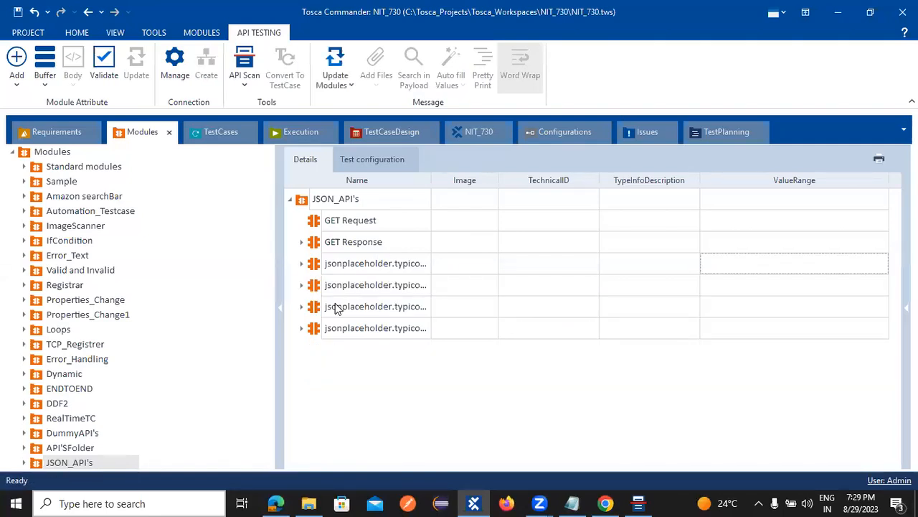
pyautogui.click(302, 264)
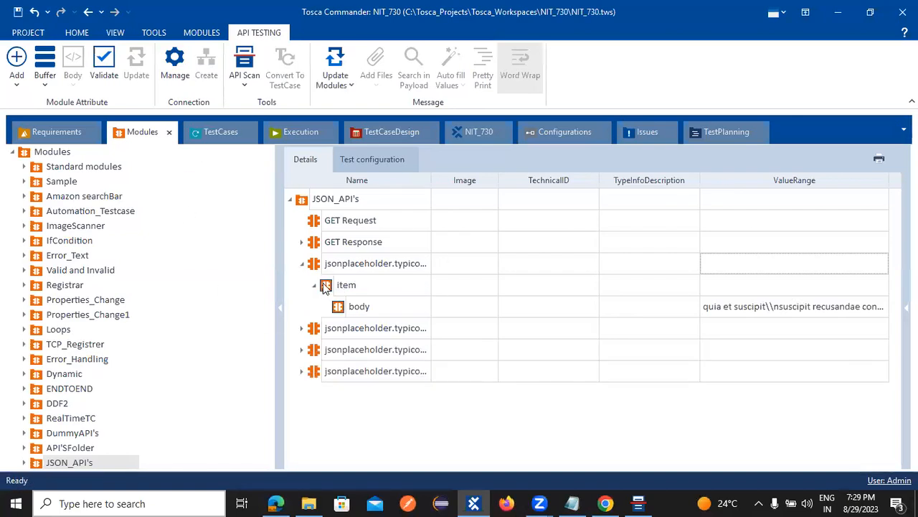
pyautogui.rightClick(326, 285)
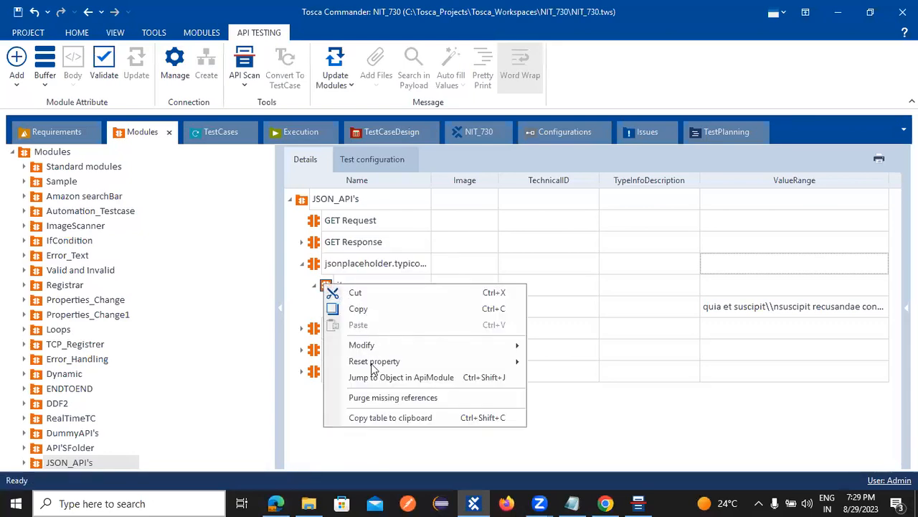
pyautogui.click(303, 411)
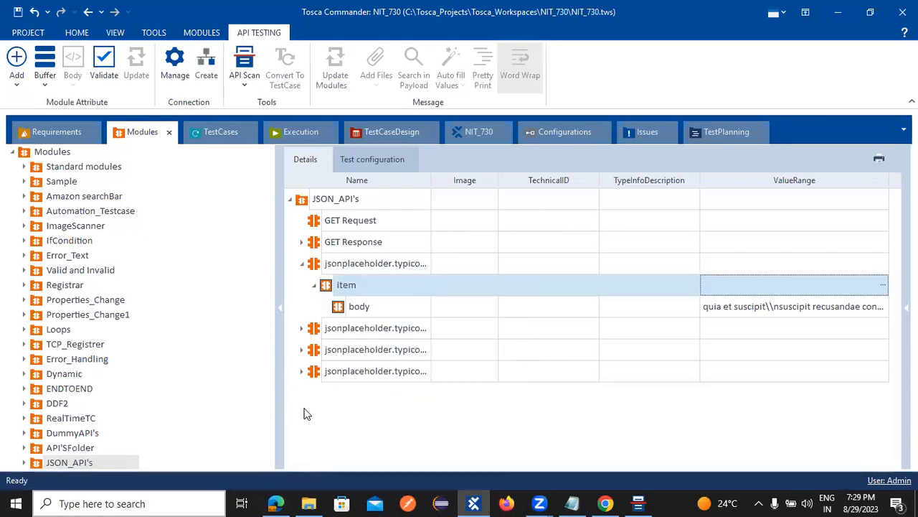
pyautogui.rightClick(344, 312)
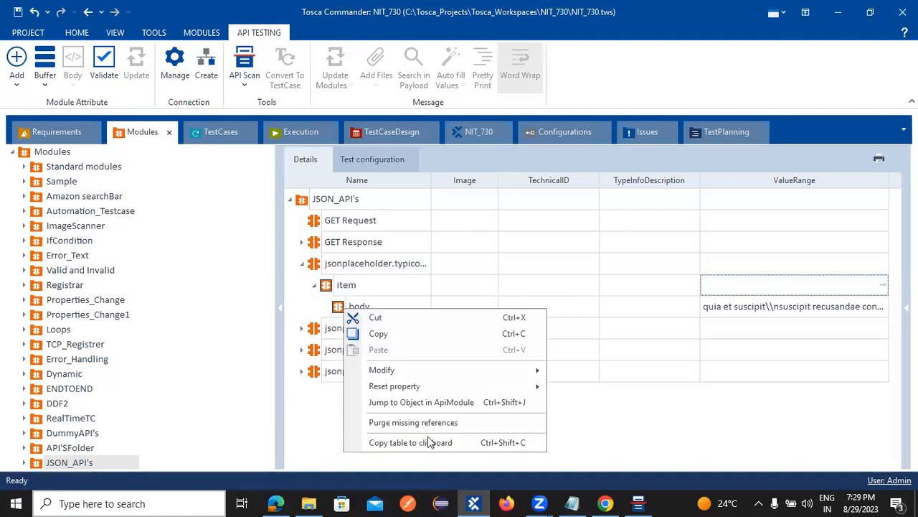
pyautogui.click(787, 309)
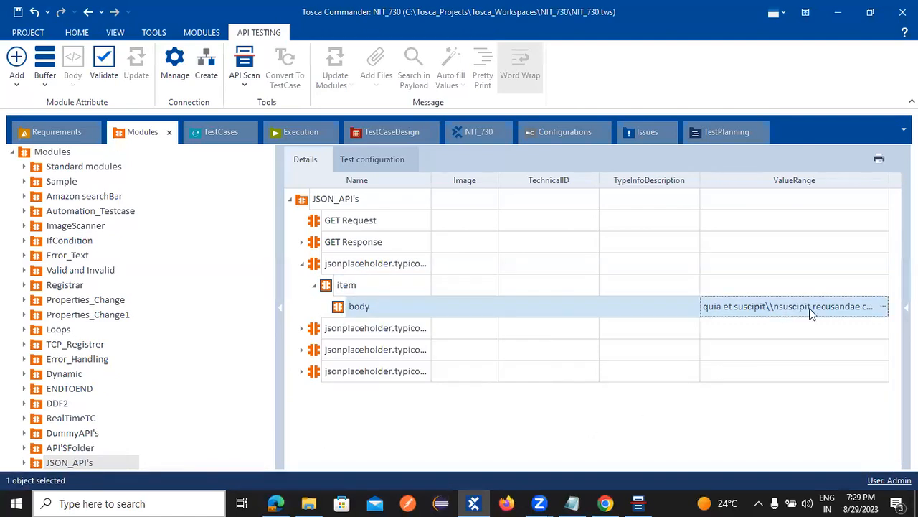
# Step: Open the body value range editor to read its full response text, then close it
pyautogui.click(883, 307)
pyautogui.click(883, 309)
pyautogui.click(883, 309)
pyautogui.click(883, 309)
pyautogui.click(707, 272)
pyautogui.doubleClick(722, 308)
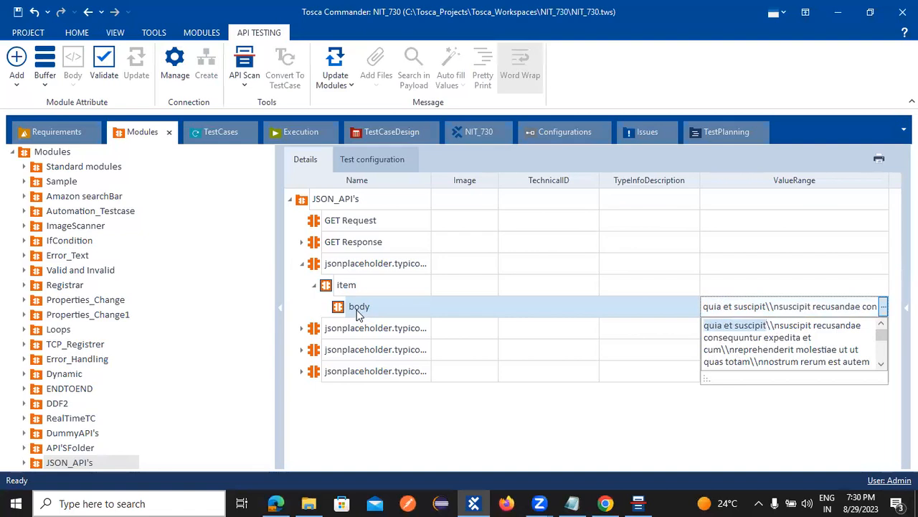
pyautogui.click(323, 330)
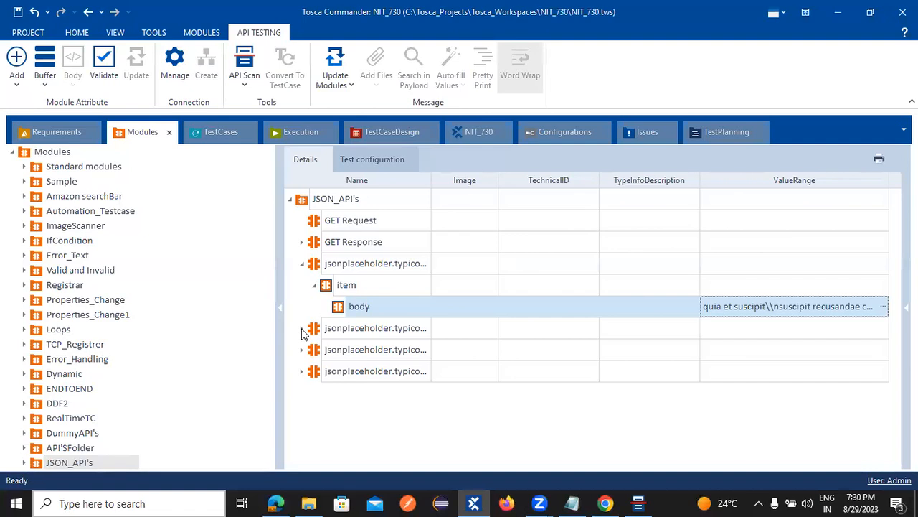
pyautogui.click(302, 330)
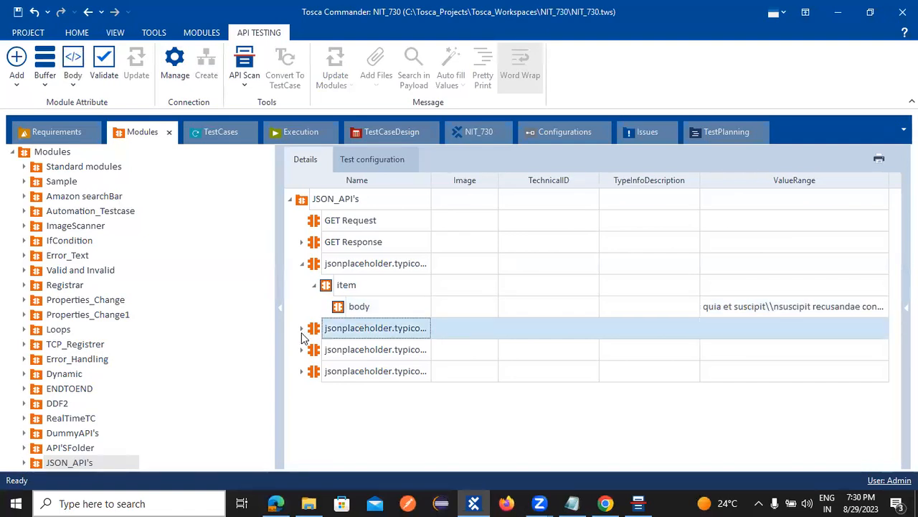
# Step: Enter 200 OK as the StatusCode value in the jsonplaceholder response test step
pyautogui.click(302, 330)
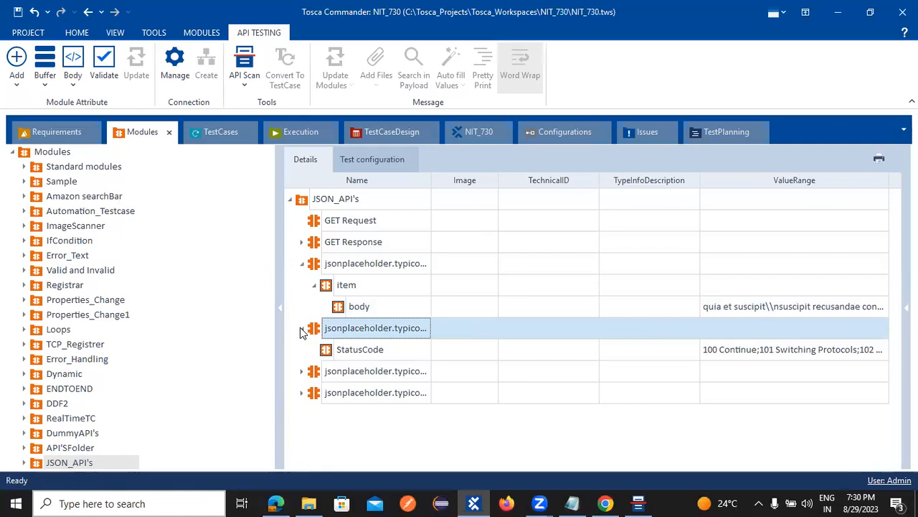
pyautogui.click(224, 130)
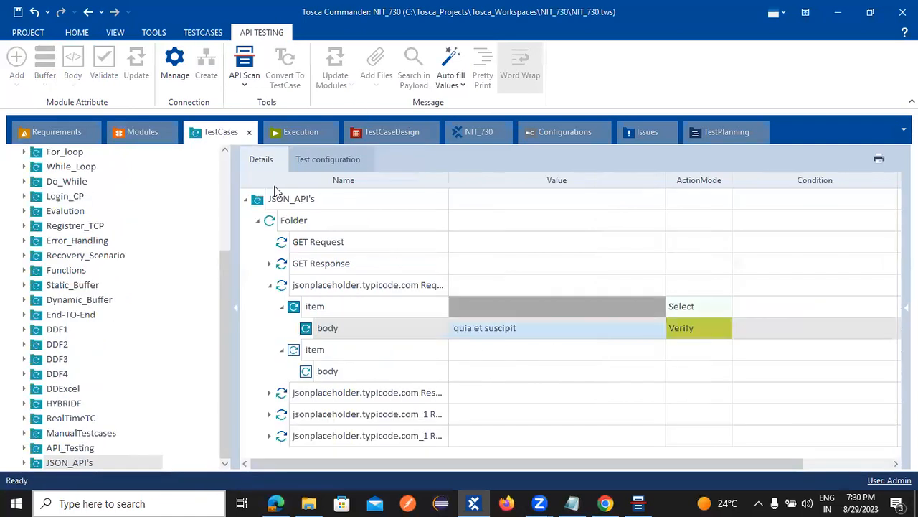
pyautogui.click(270, 393)
pyautogui.click(500, 420)
pyautogui.click(500, 420)
pyautogui.write('200 OK')
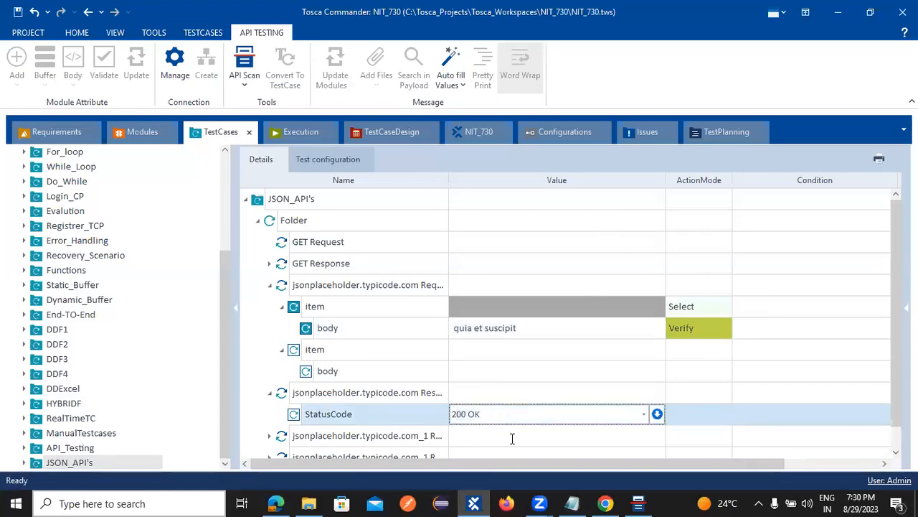
pyautogui.click(512, 437)
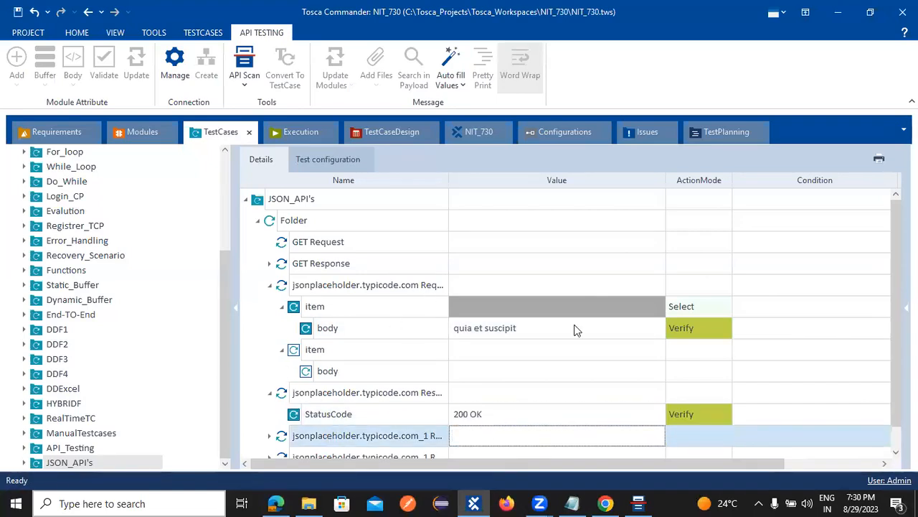
# Step: Expand the second jsonplaceholder response step to show its item fields
pyautogui.moveTo(896, 307); pyautogui.dragTo(896, 330)
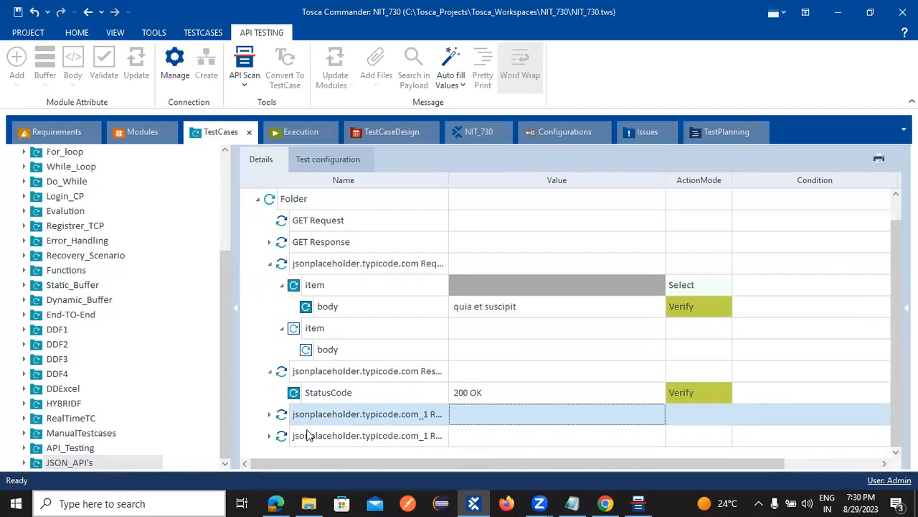
pyautogui.click(270, 415)
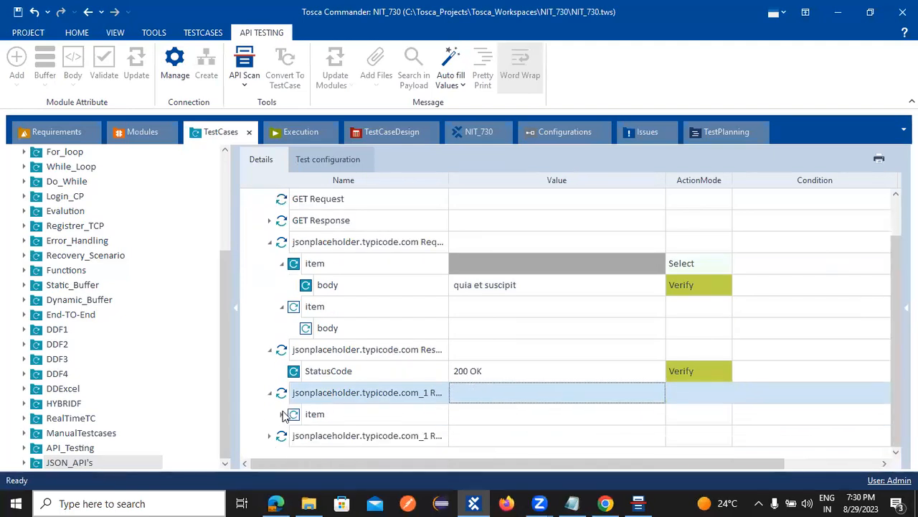
pyautogui.click(282, 414)
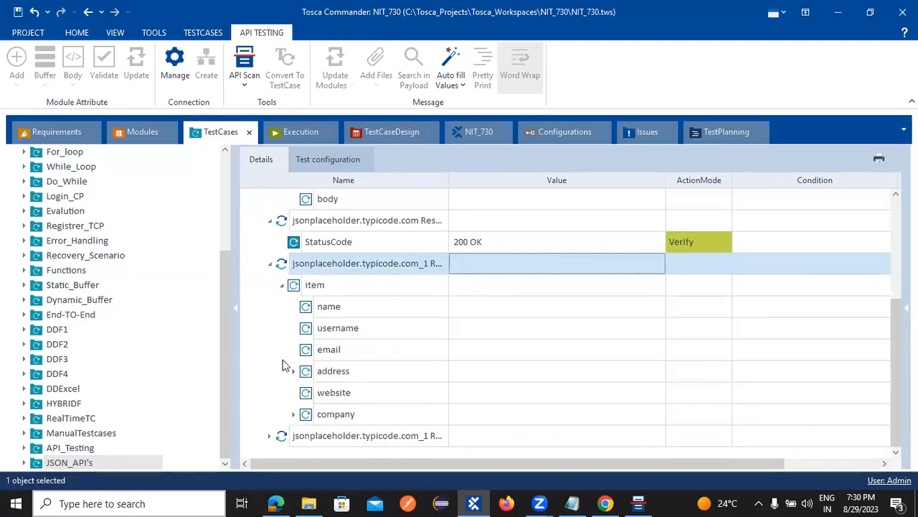
pyautogui.scroll(2, 452, 316)
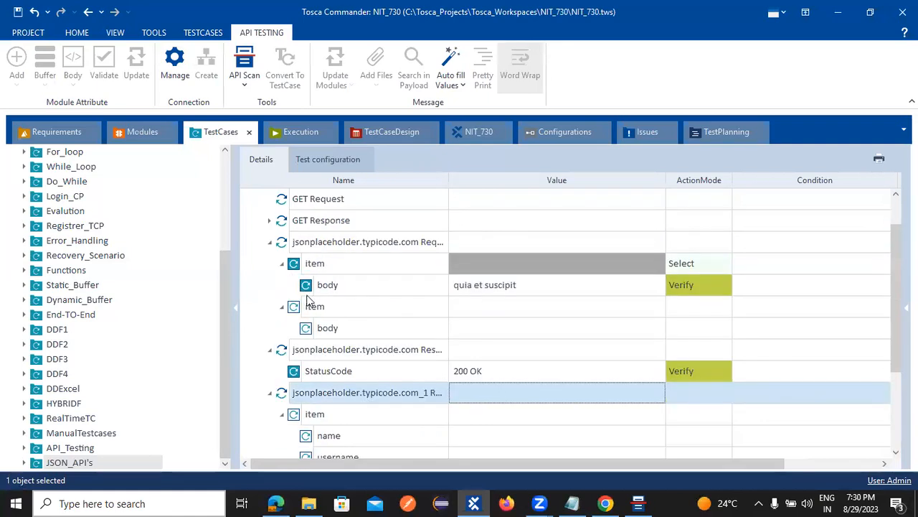
# Step: Delete the item check from the request test step and the item attribute from its module
pyautogui.rightClick(294, 264)
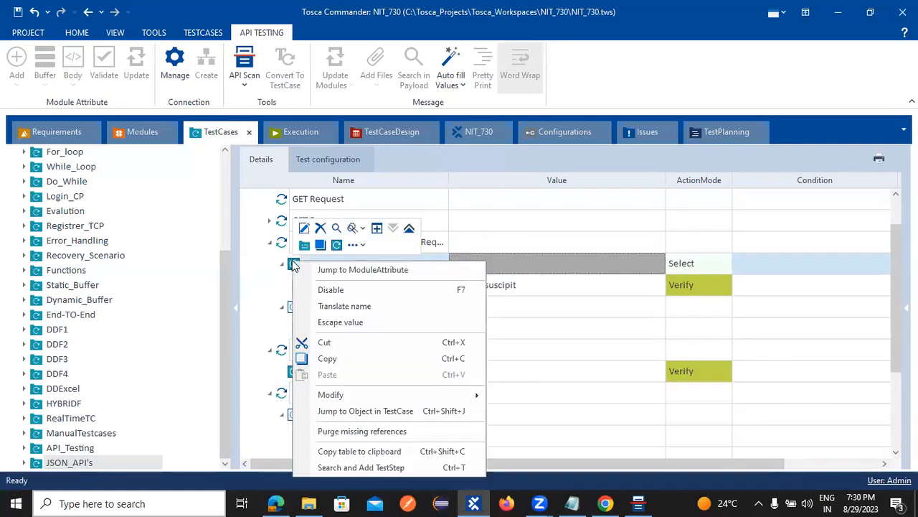
pyautogui.click(320, 228)
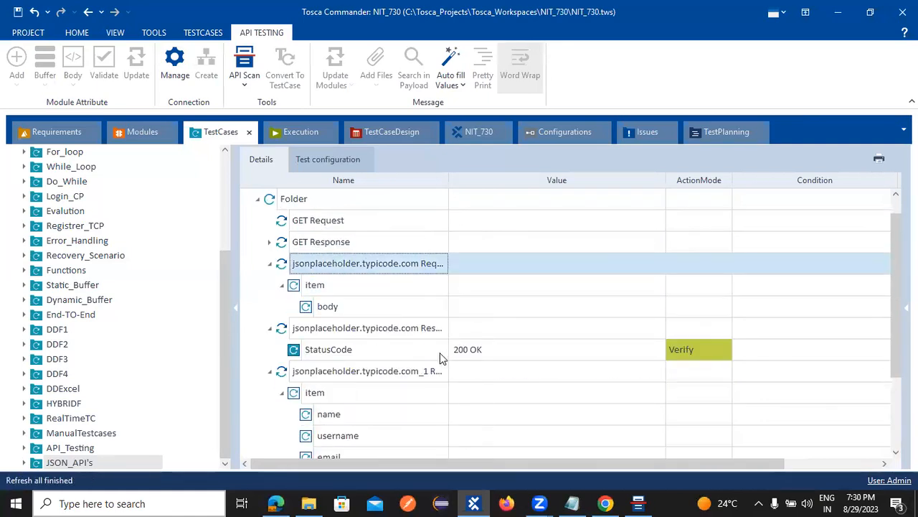
pyautogui.click(136, 132)
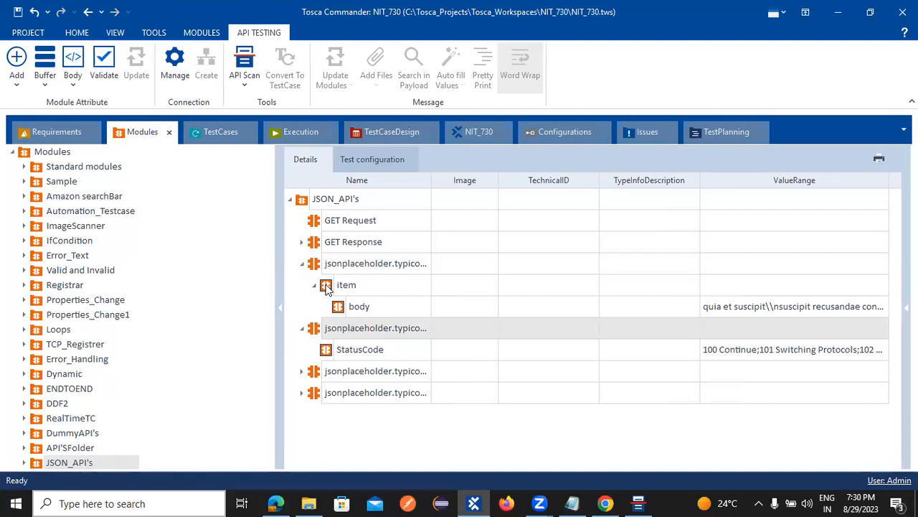
pyautogui.rightClick(323, 271)
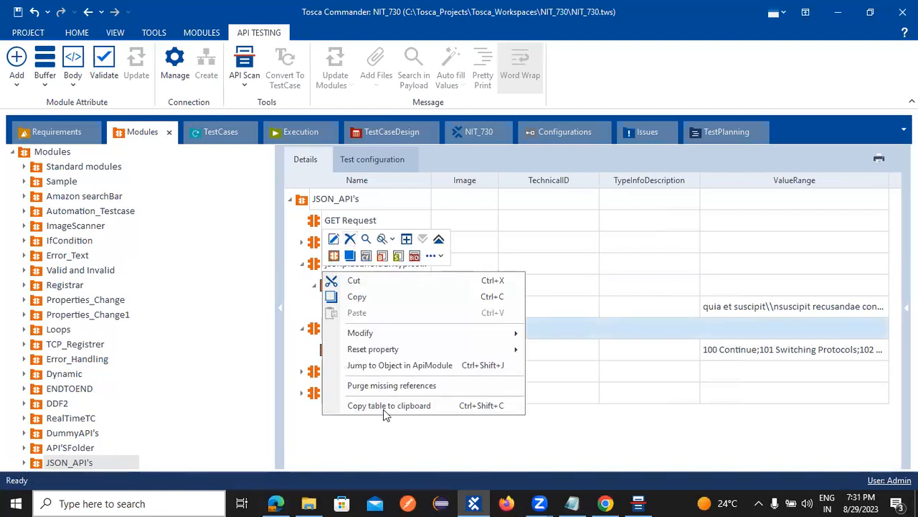
pyautogui.click(346, 267)
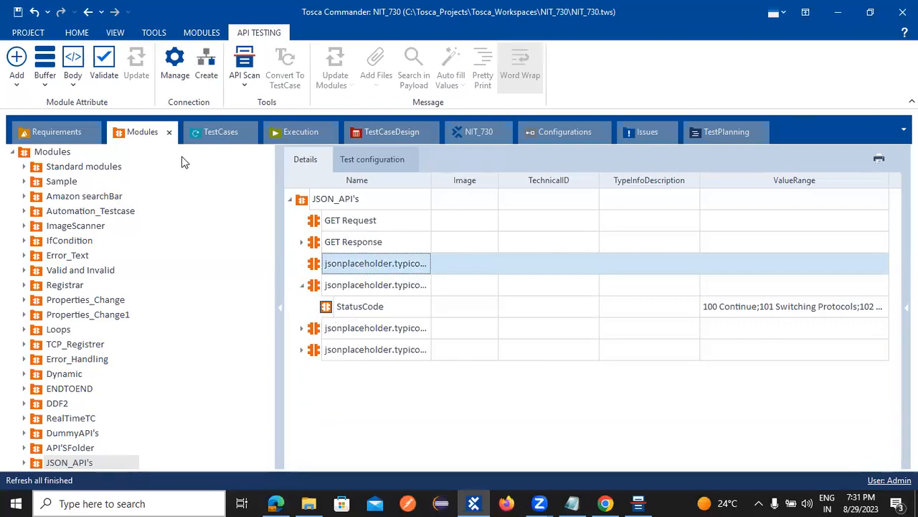
pyautogui.click(210, 132)
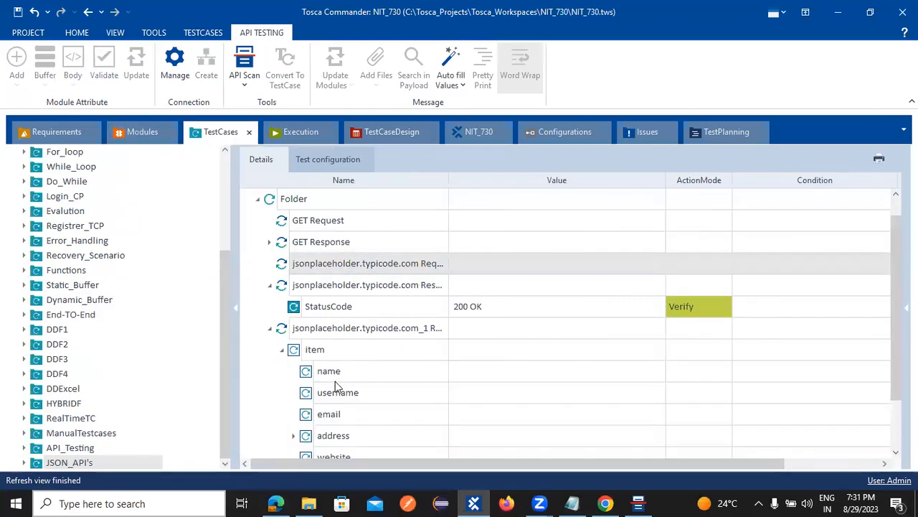
# Step: Copy the first sample name from the third jsonplaceholder module's name value range
pyautogui.click(142, 132)
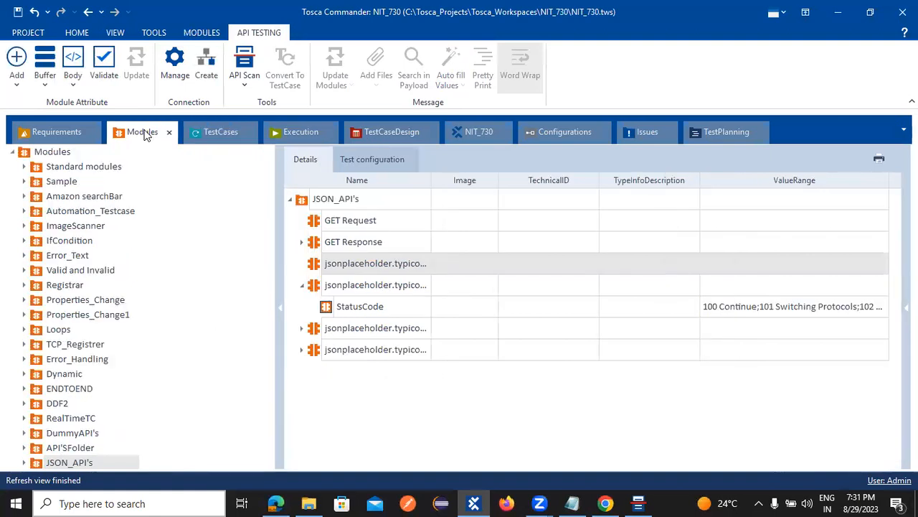
pyautogui.click(302, 328)
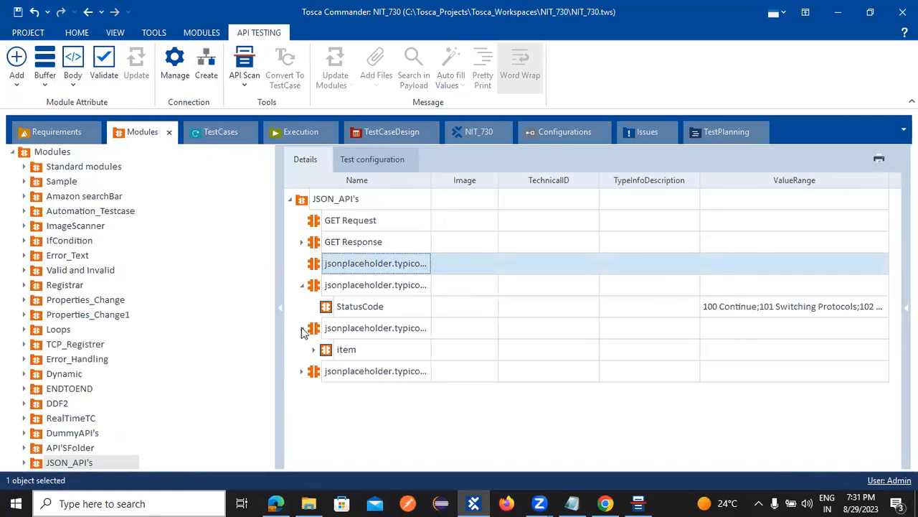
pyautogui.click(313, 350)
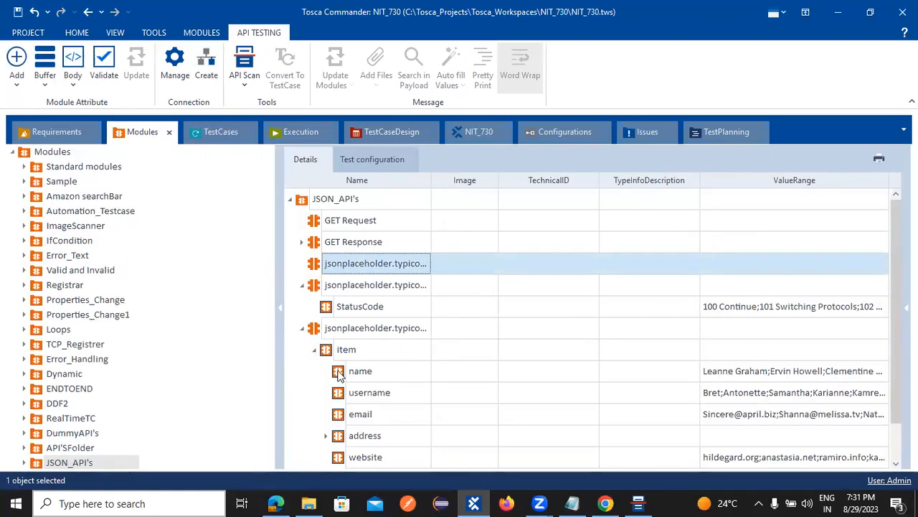
pyautogui.click(737, 373)
pyautogui.click(883, 371)
pyautogui.moveTo(767, 391); pyautogui.dragTo(707, 389)
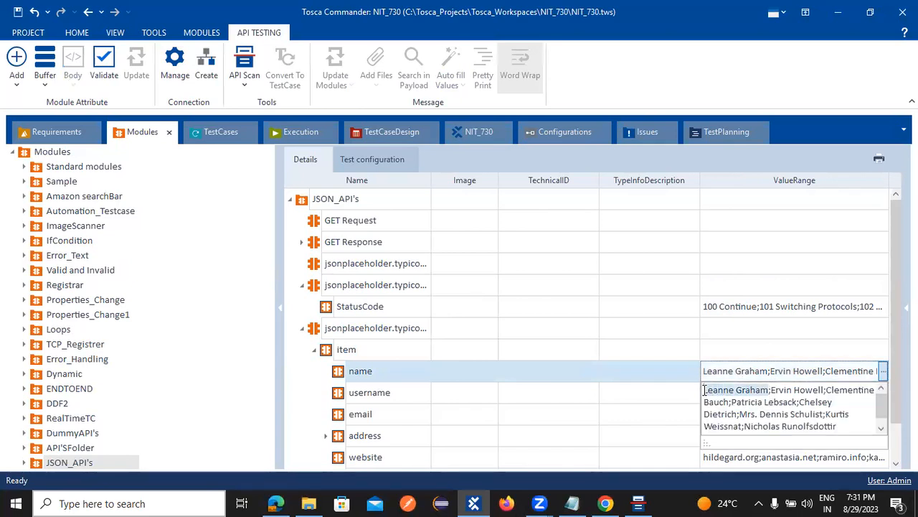
pyautogui.hotkey('alt', 'Tab')
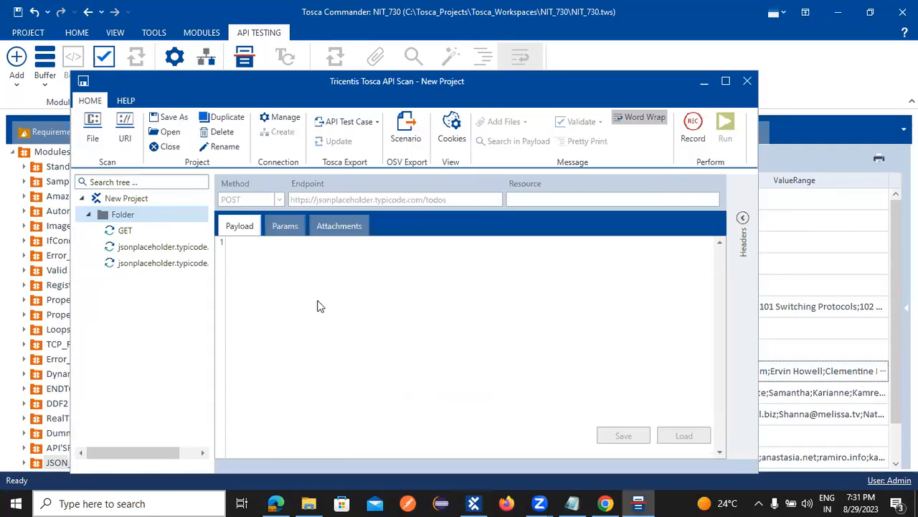
pyautogui.hotkey('alt', 'Tab')
pyautogui.click(225, 135)
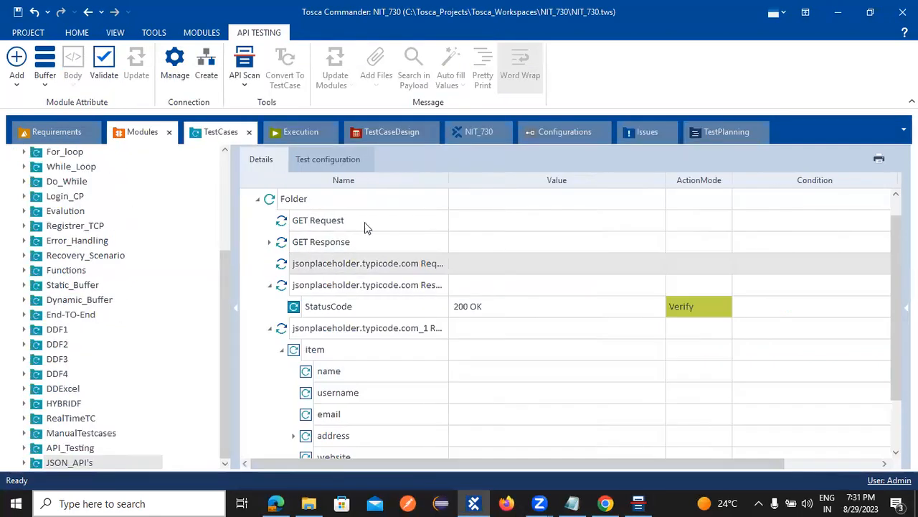
# Step: Paste the copied sample name into the name row's Value and set its ActionMode to Verify
pyautogui.click(483, 371)
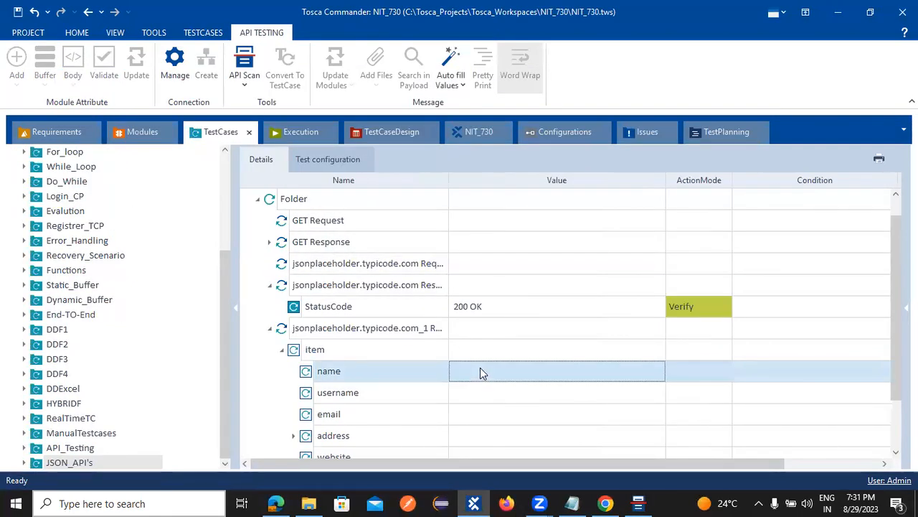
pyautogui.click(480, 369)
pyautogui.write('Leanne Graham')
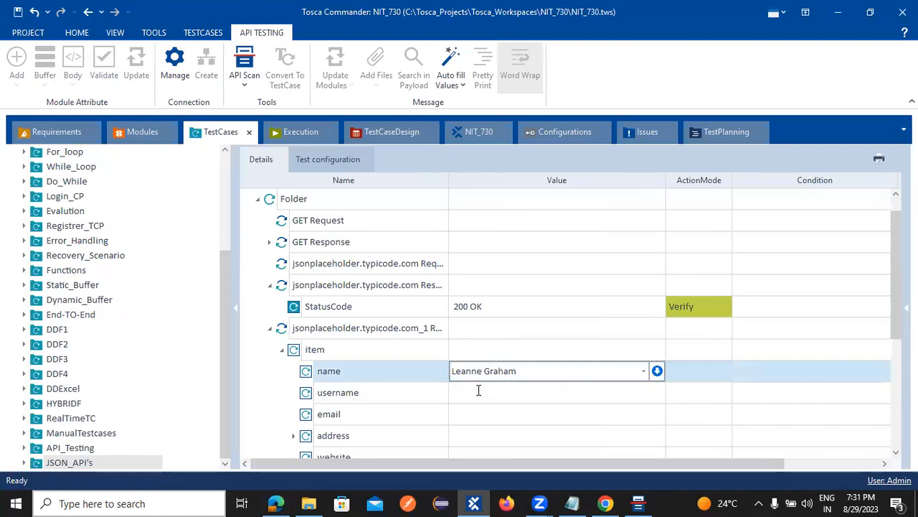
pyautogui.click(478, 391)
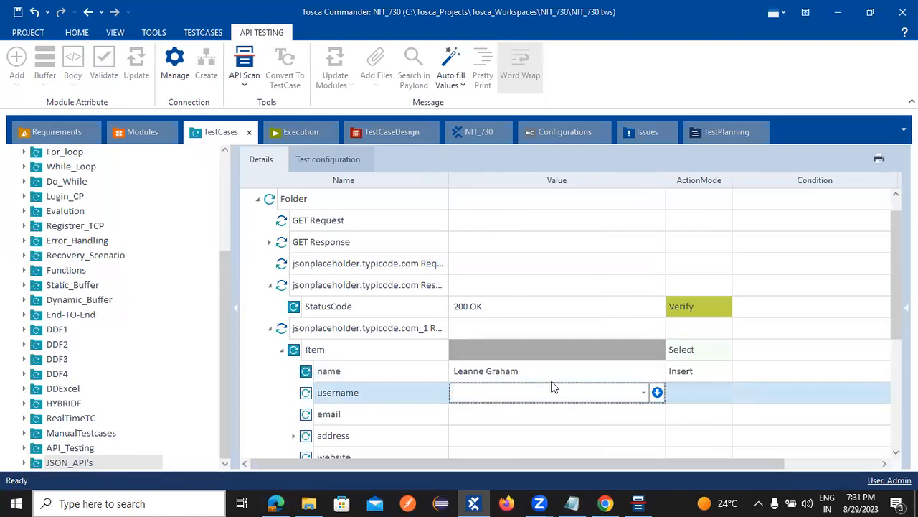
pyautogui.click(695, 377)
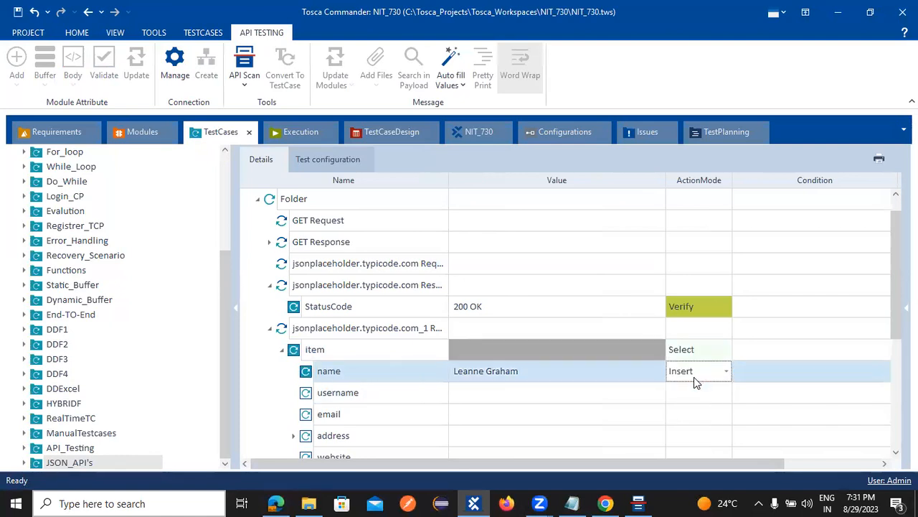
pyautogui.click(726, 374)
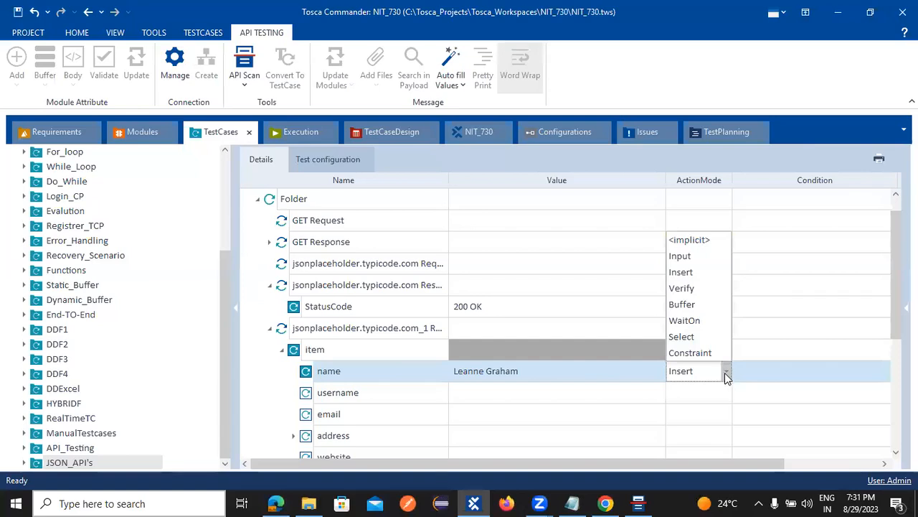
pyautogui.click(683, 287)
pyautogui.click(505, 400)
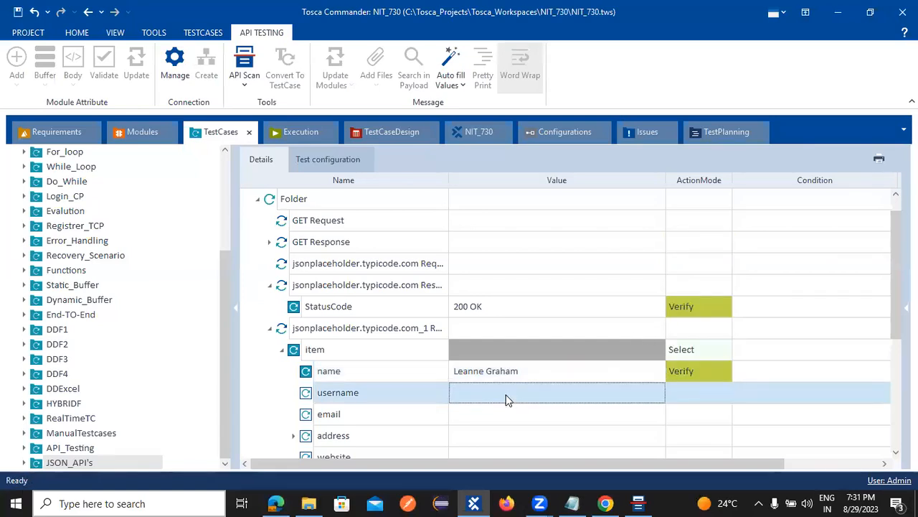
pyautogui.click(710, 370)
pyautogui.click(726, 370)
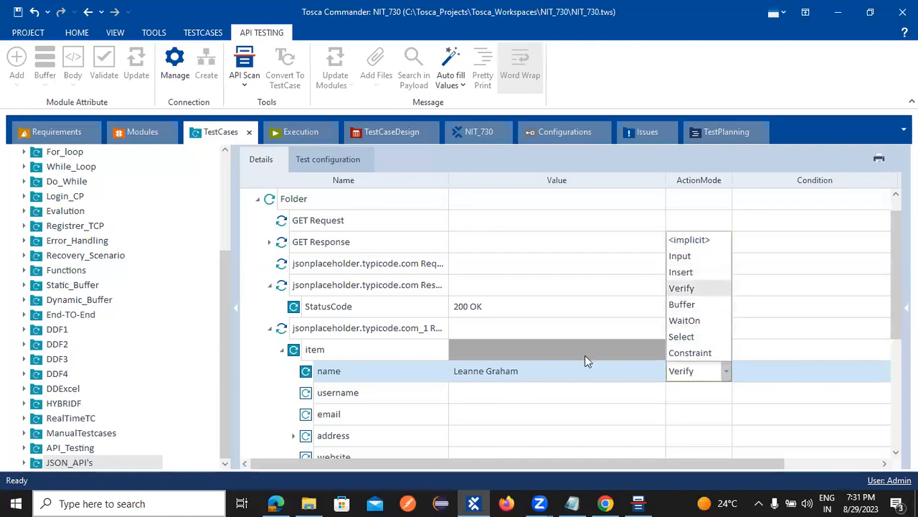
pyautogui.click(526, 390)
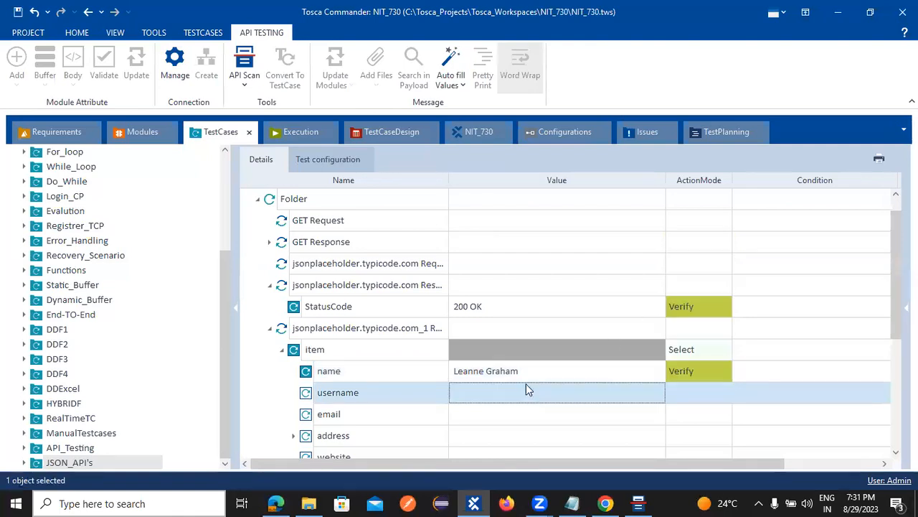
# Step: Run the jsonplaceholder_1 response step in ScratchBook and read its missing-endpoint failure message
pyautogui.rightClick(320, 334)
pyautogui.click(336, 333)
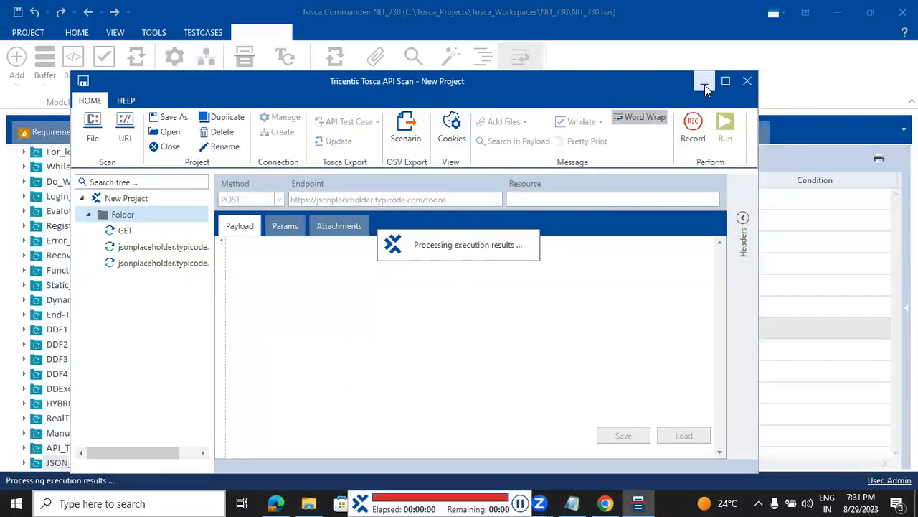
pyautogui.click(705, 85)
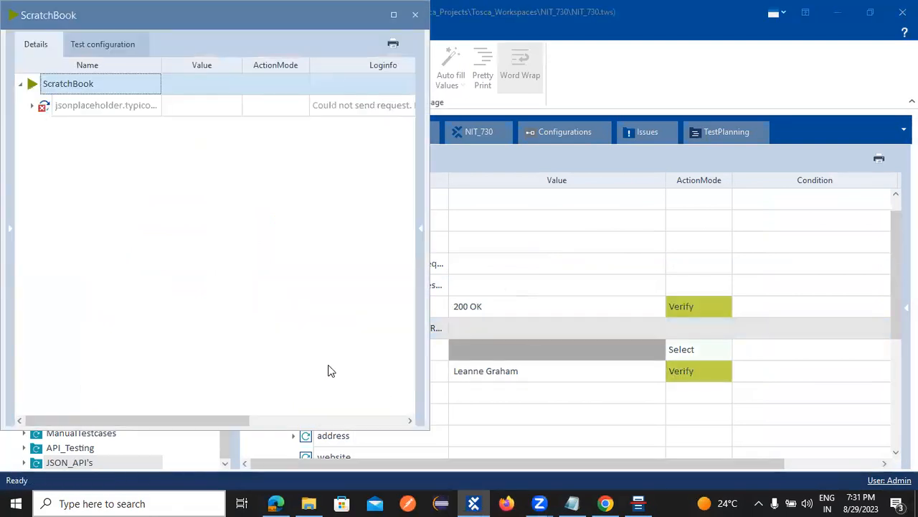
pyautogui.click(32, 106)
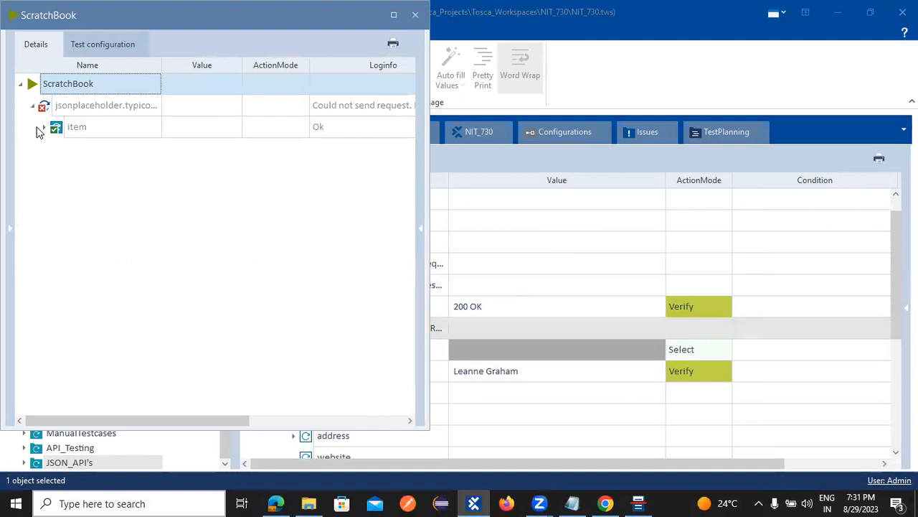
pyautogui.click(43, 127)
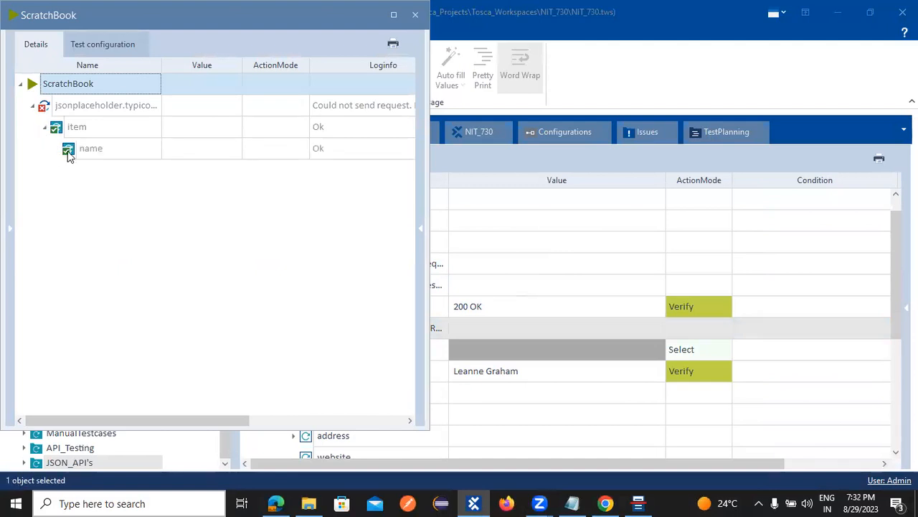
pyautogui.click(384, 105)
pyautogui.click(411, 106)
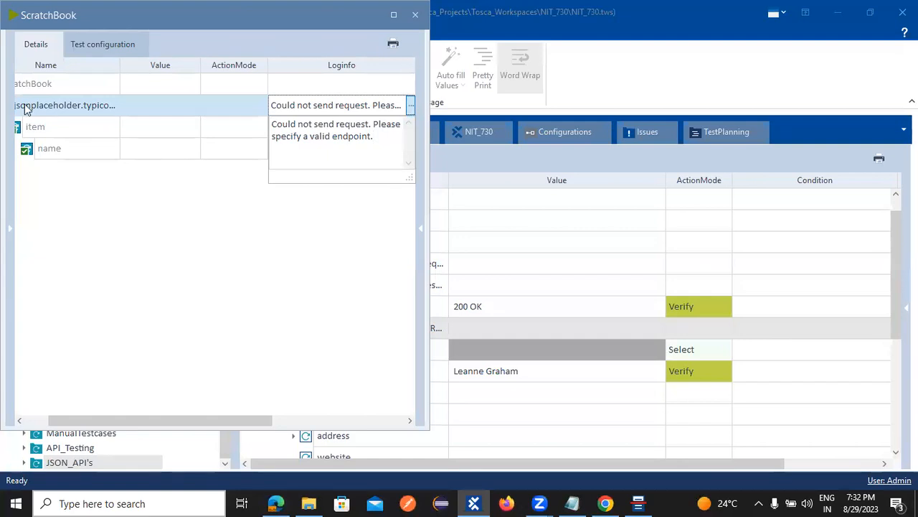
pyautogui.moveTo(69, 19); pyautogui.dragTo(77, 33)
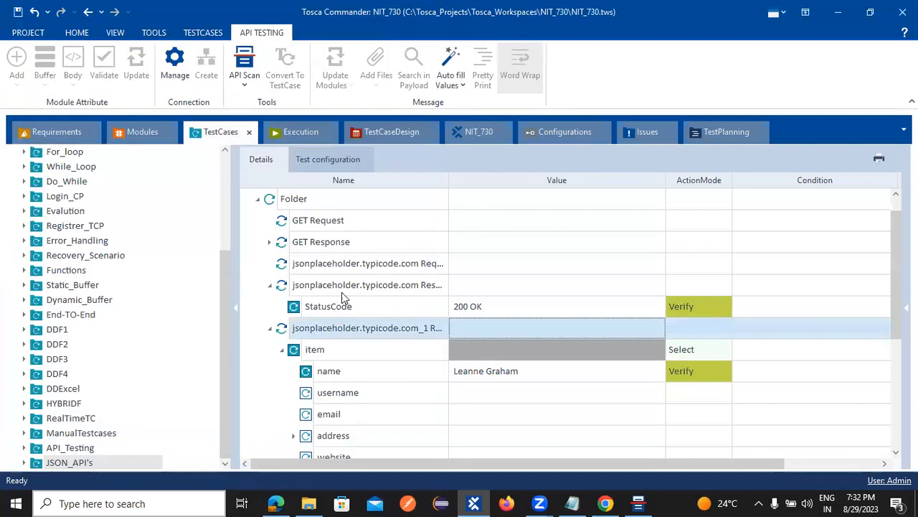
pyautogui.click(342, 285)
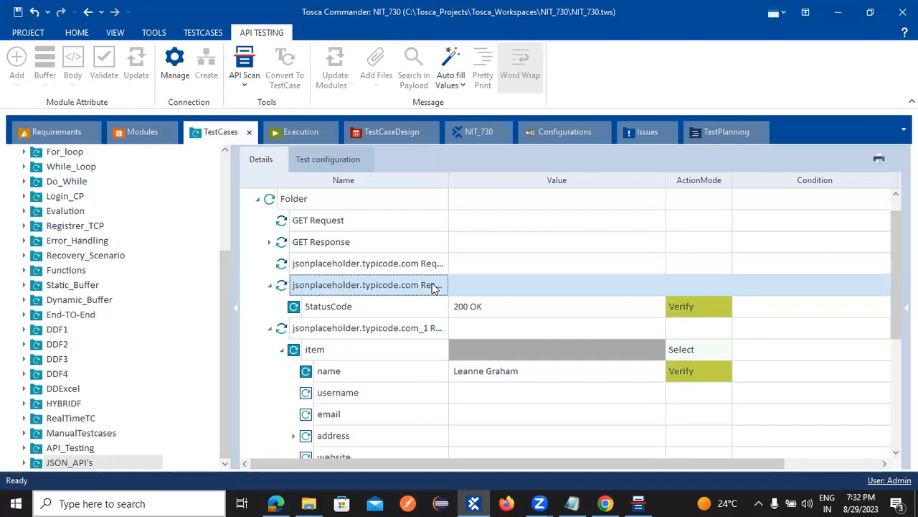
pyautogui.click(606, 502)
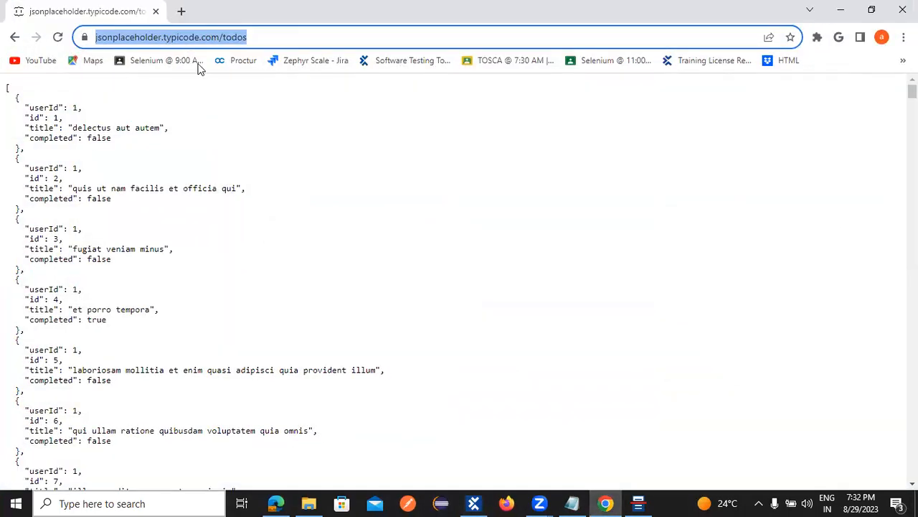
pyautogui.press('End')
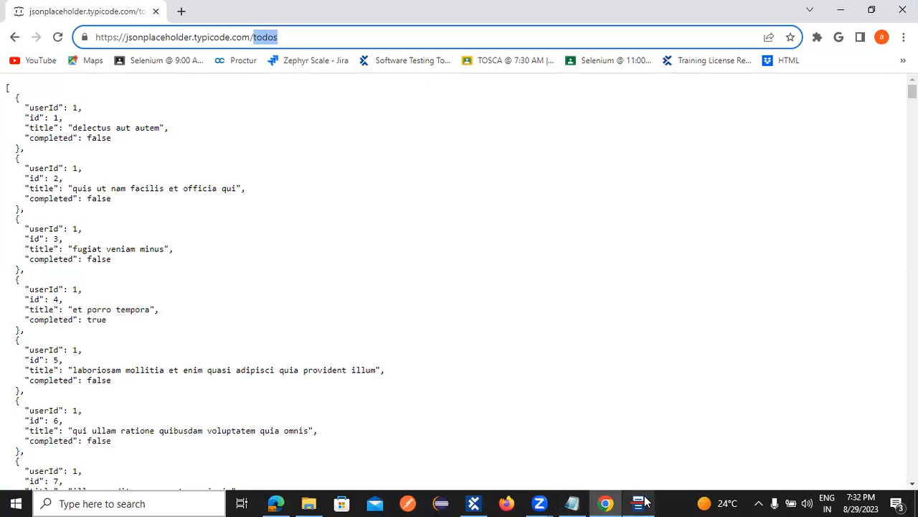
pyautogui.click(474, 503)
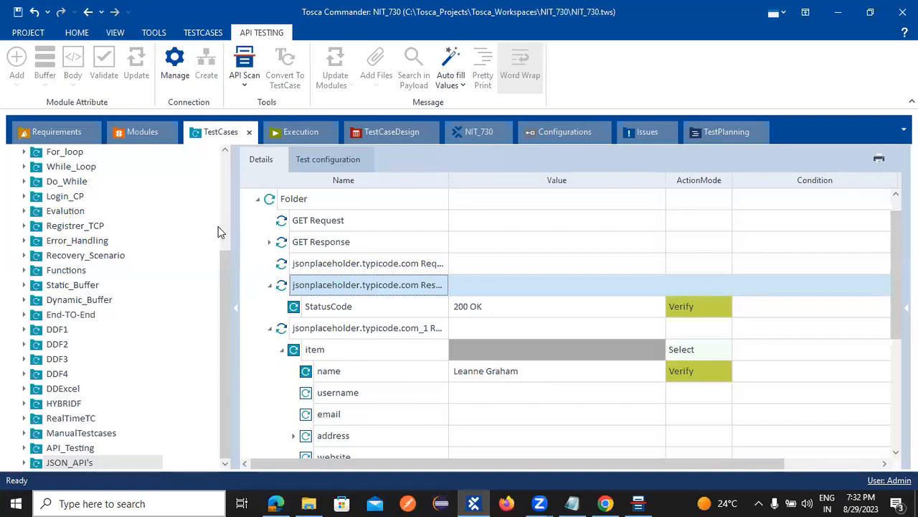
# Step: Set the item row's ActionMode to Input in the response step
pyautogui.scroll(-2, 490, 402)
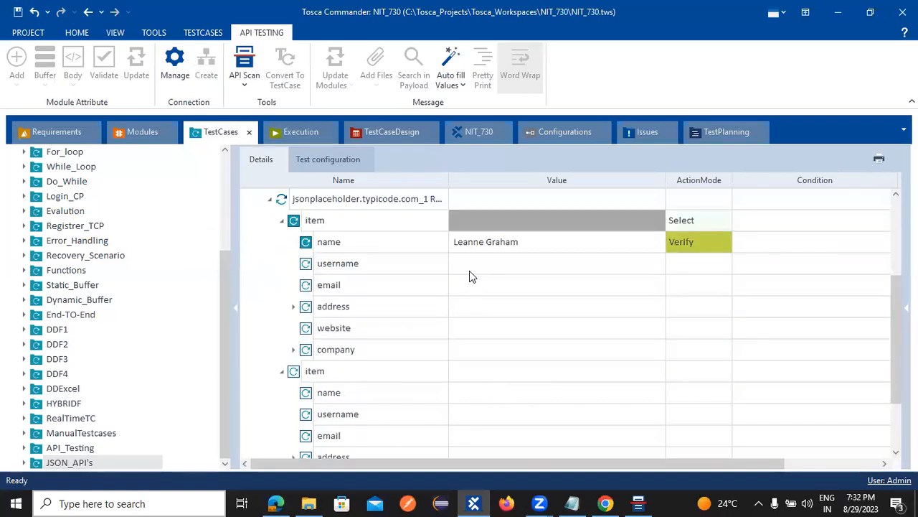
pyautogui.click(535, 266)
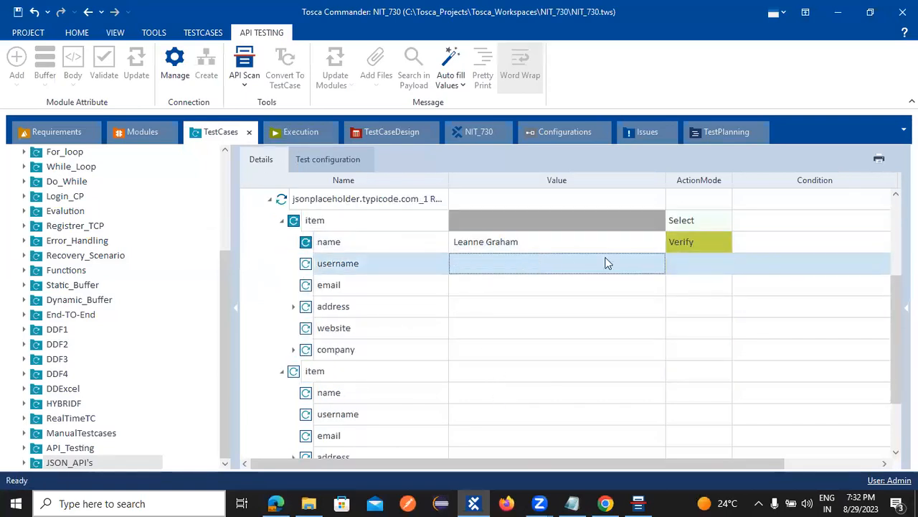
pyautogui.click(686, 220)
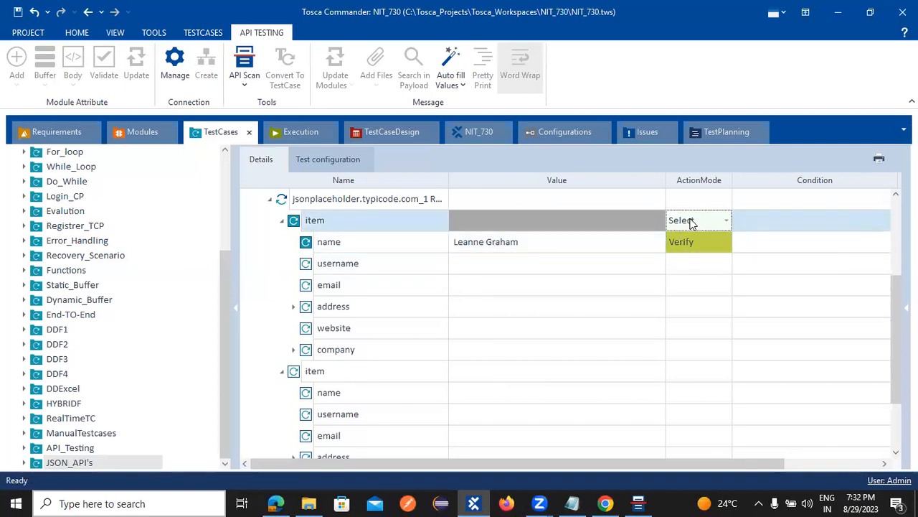
pyautogui.click(724, 221)
pyautogui.click(684, 255)
pyautogui.click(682, 286)
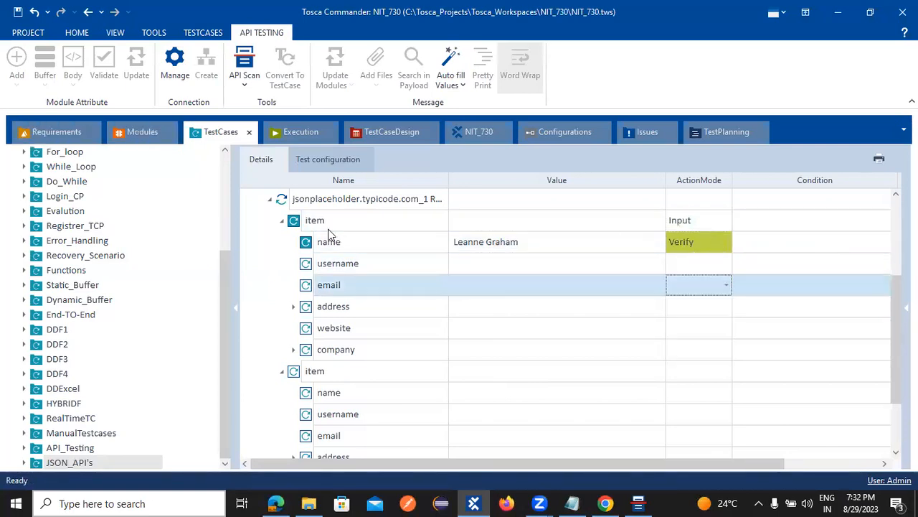
# Step: Rerun the response step in ScratchBook and read the 'valid endpoint must be specified' error
pyautogui.rightClick(314, 203)
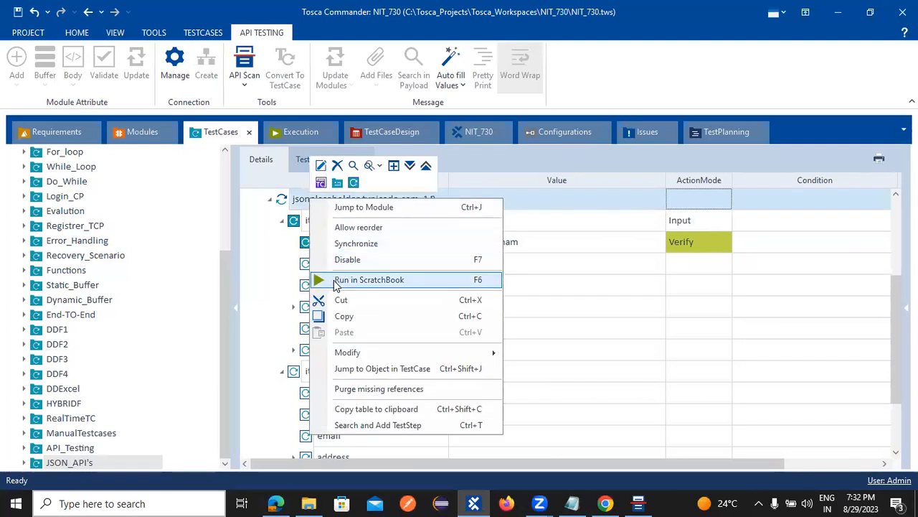
pyautogui.click(338, 281)
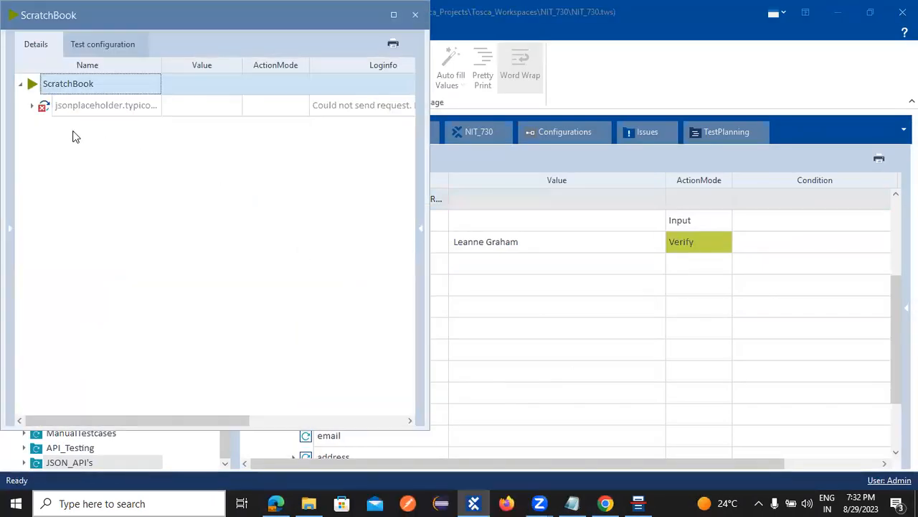
pyautogui.click(32, 107)
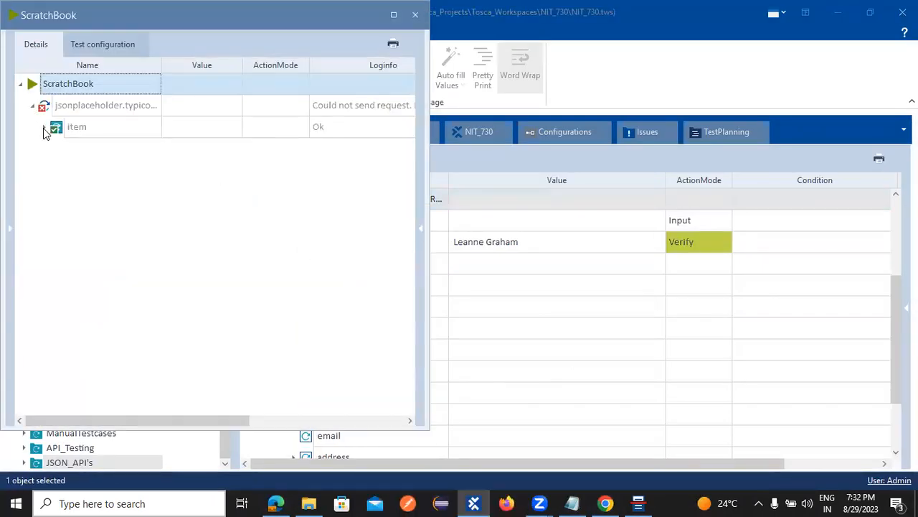
pyautogui.click(398, 108)
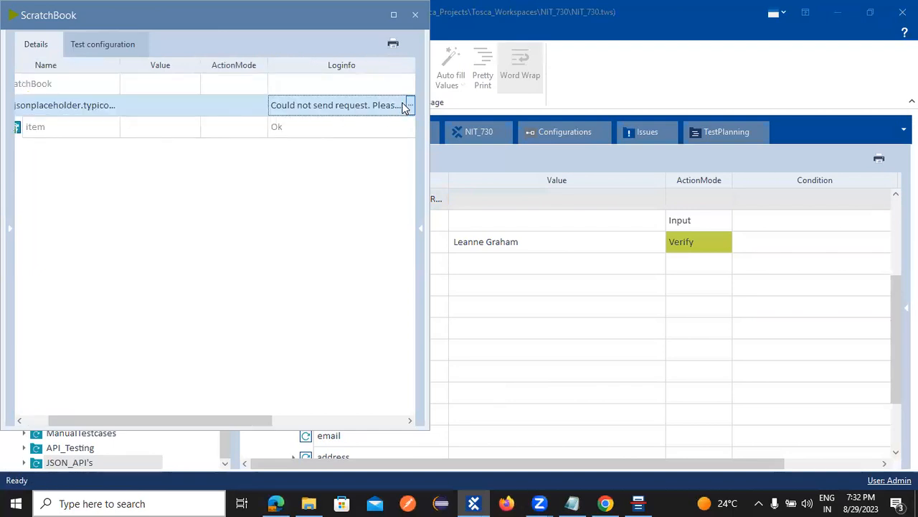
pyautogui.click(411, 106)
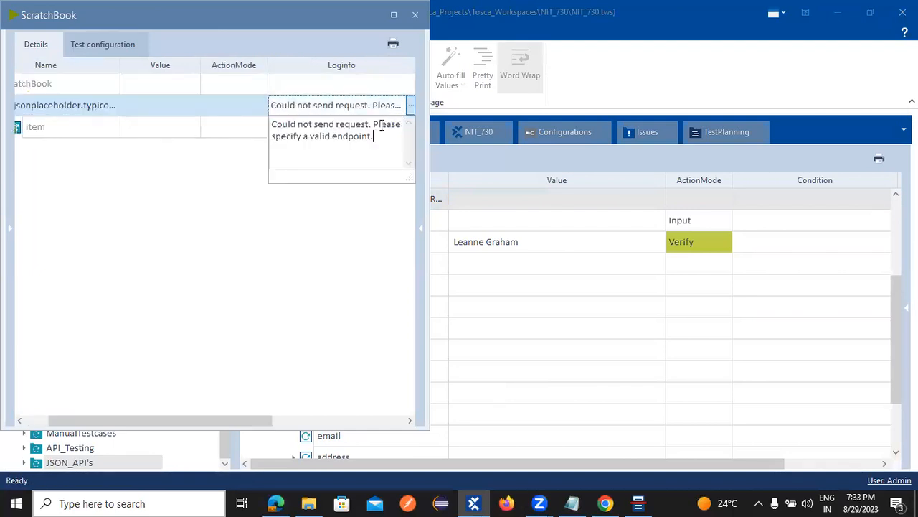
pyautogui.click(203, 197)
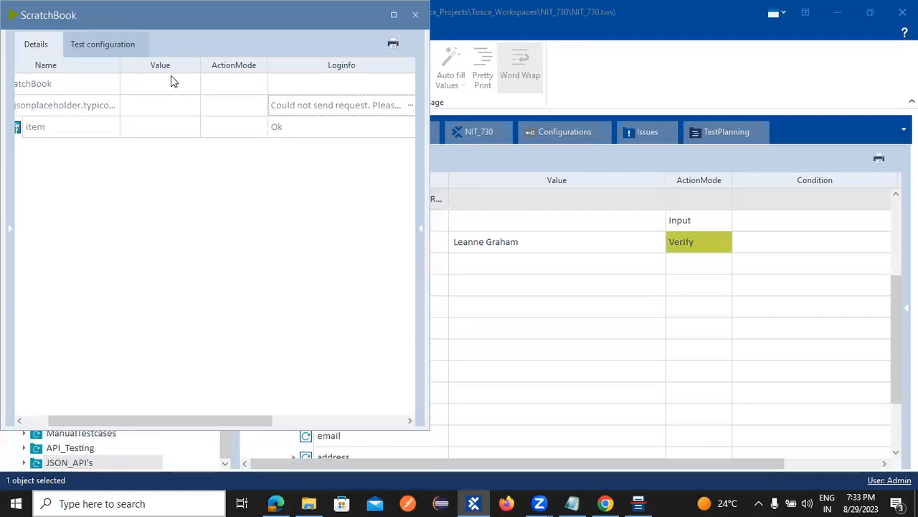
pyautogui.moveTo(178, 15); pyautogui.dragTo(237, 37)
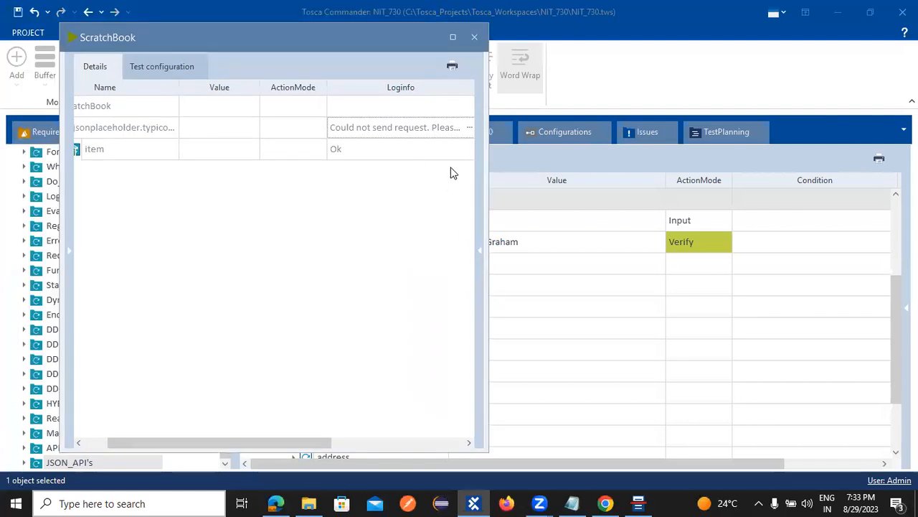
# Step: Select the full jsonplaceholder todos URL in Chrome's address bar and return to Tosca API Scan
pyautogui.click(637, 502)
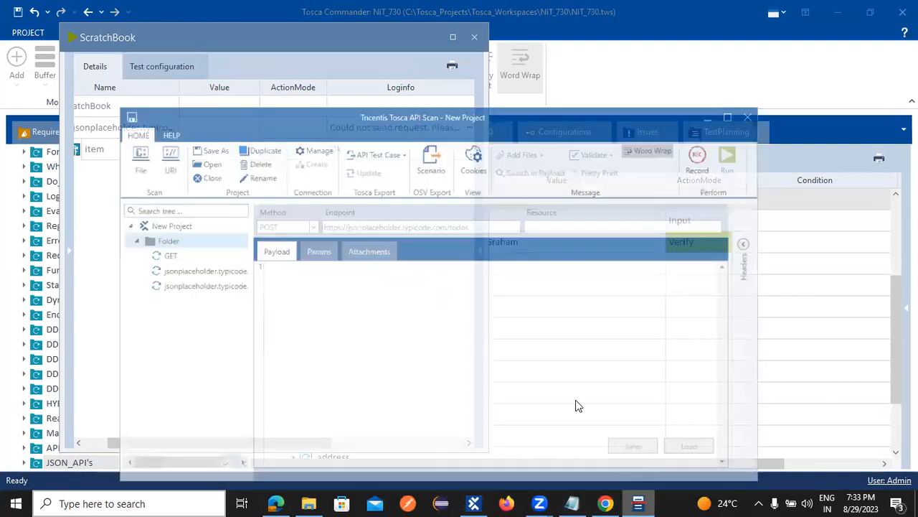
pyautogui.click(606, 503)
pyautogui.click(237, 37)
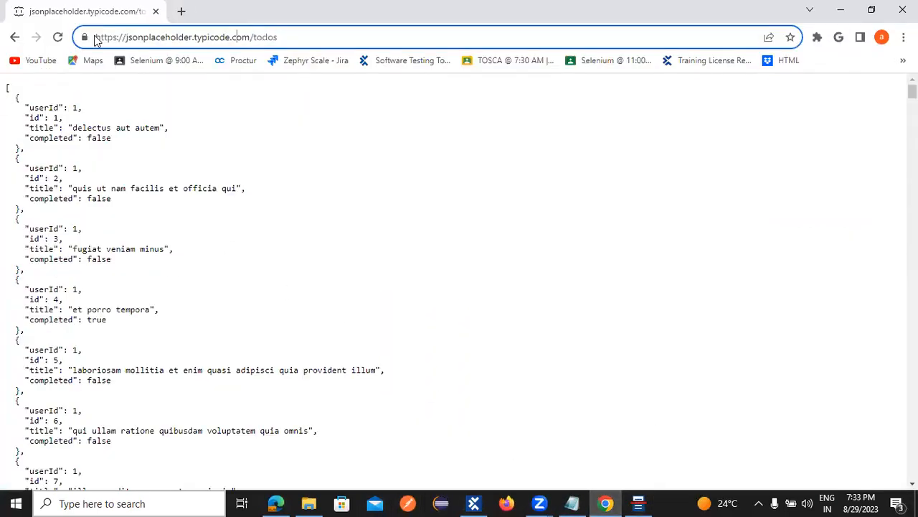
pyautogui.moveTo(278, 38); pyautogui.dragTo(86, 34)
pyautogui.hotkey('ctrl', 'c')
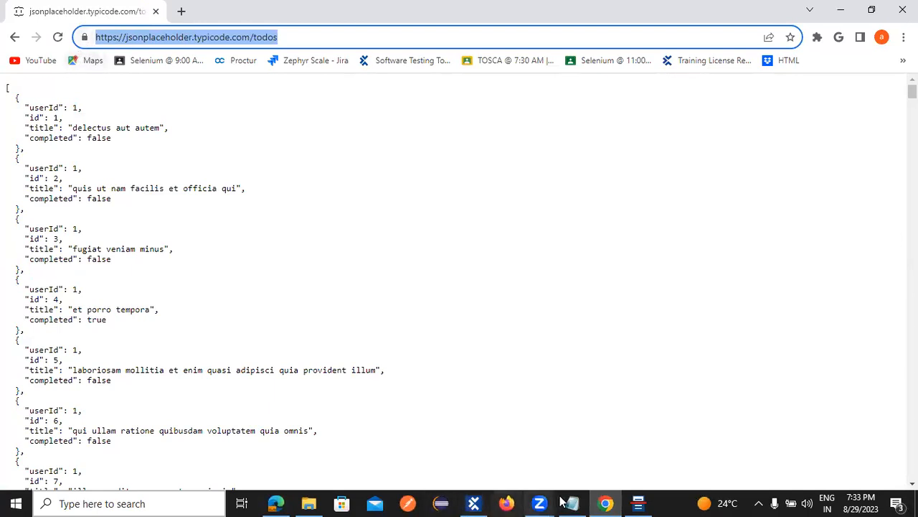
pyautogui.click(638, 503)
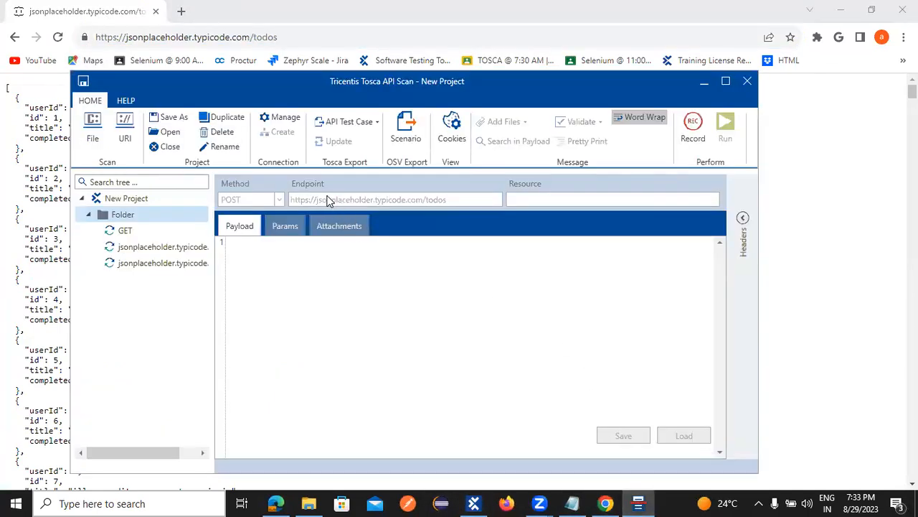
# Step: Point the second jsonplaceholder request at the todos URL as GET, moving /todos into Resource
pyautogui.click(124, 248)
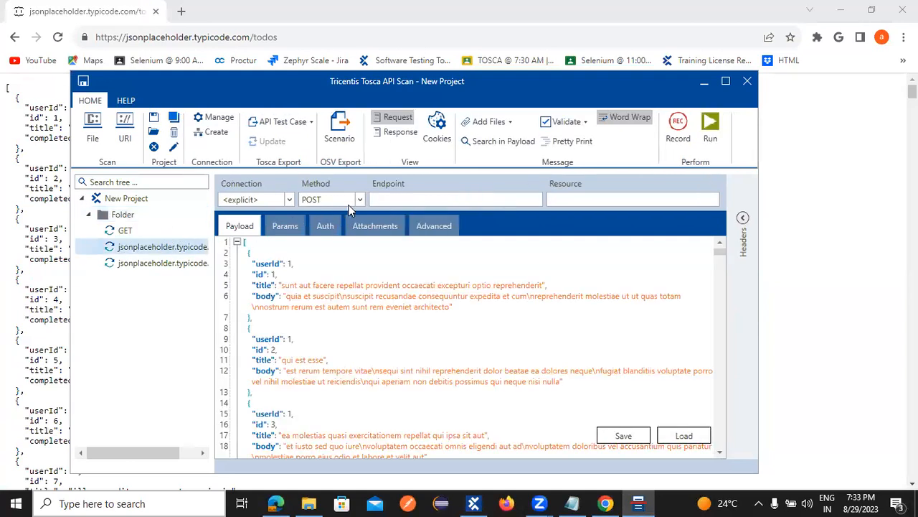
pyautogui.hotkey('ctrl', 'v')
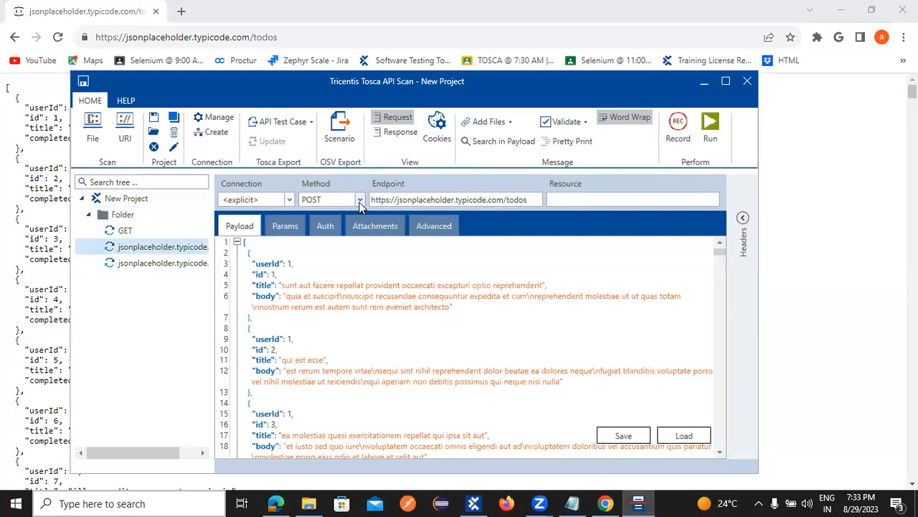
pyautogui.click(359, 199)
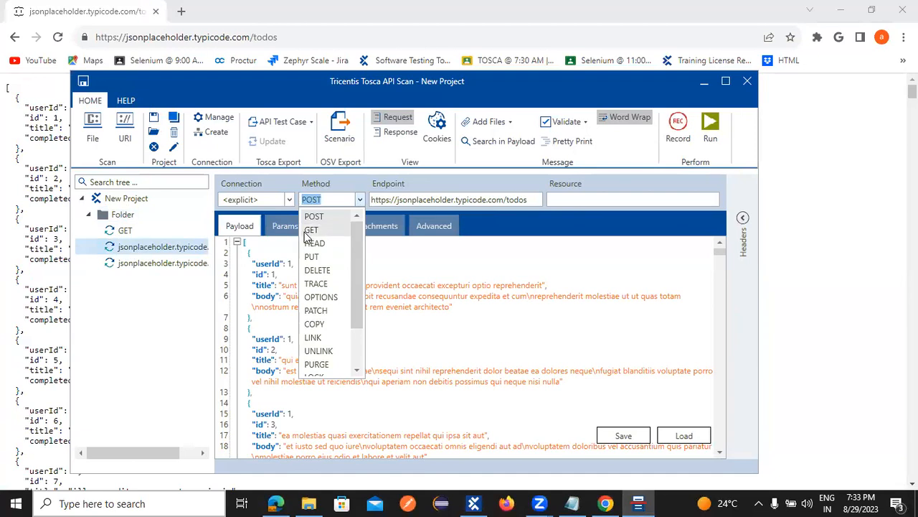
pyautogui.click(316, 229)
pyautogui.moveTo(526, 201); pyautogui.dragTo(505, 198)
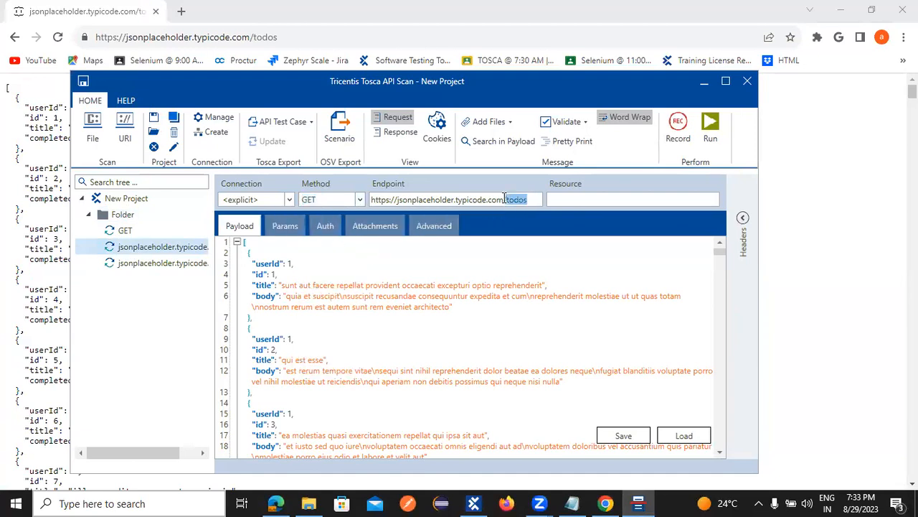
pyautogui.hotkey('ctrl', 'x')
pyautogui.click(579, 199)
pyautogui.hotkey('ctrl', 'v')
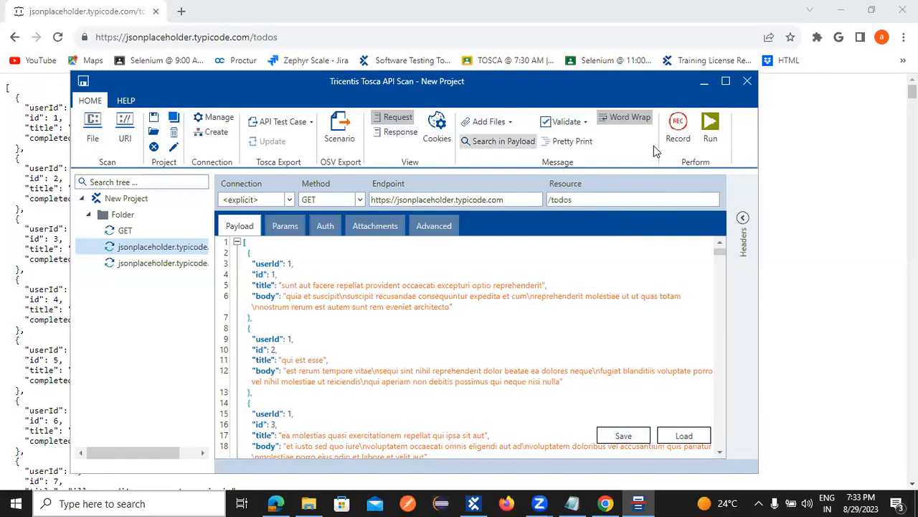
# Step: Run it, clear todos from Resource after the payload error, and rerun, getting 503 Service Unavailable
pyautogui.click(710, 126)
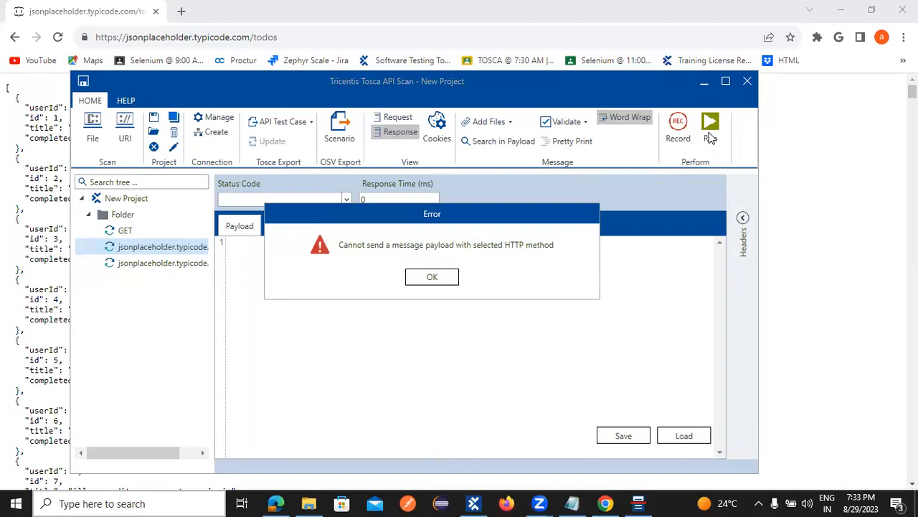
pyautogui.click(414, 277)
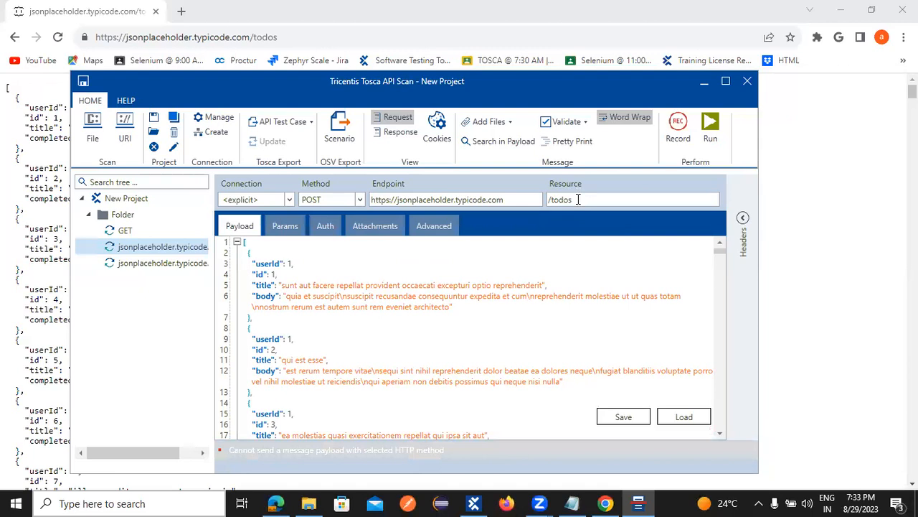
pyautogui.moveTo(577, 199); pyautogui.dragTo(553, 196)
pyautogui.press('BackSpace')
pyautogui.click(515, 201)
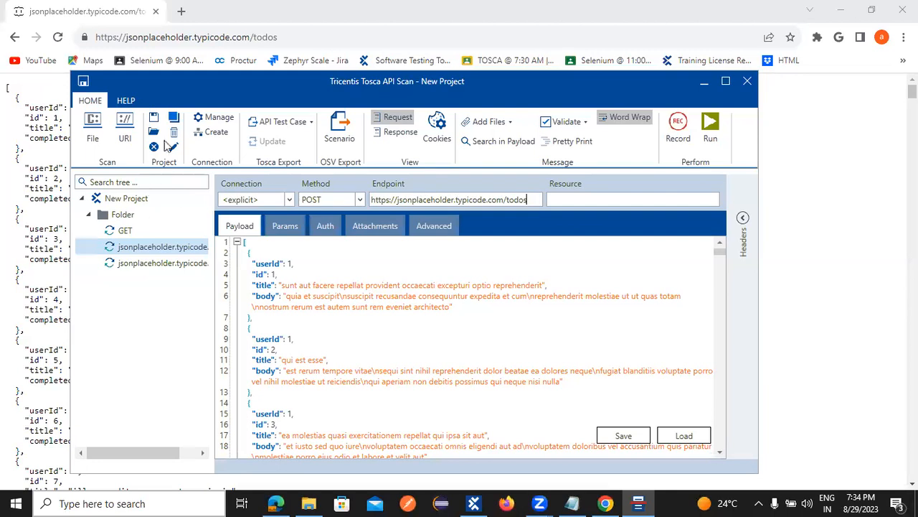
pyautogui.click(710, 128)
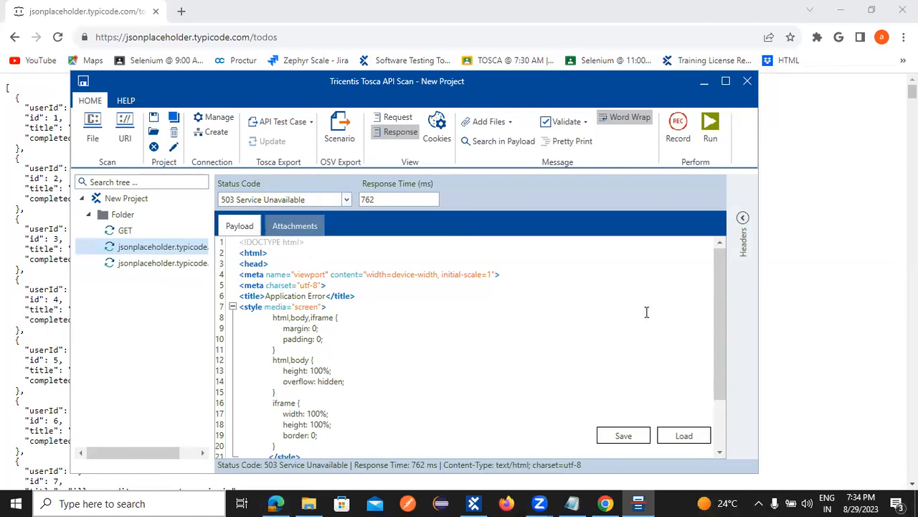
# Step: Go back to the dummyrestapi search results in Chrome and open the DummyJSON website
pyautogui.click(606, 503)
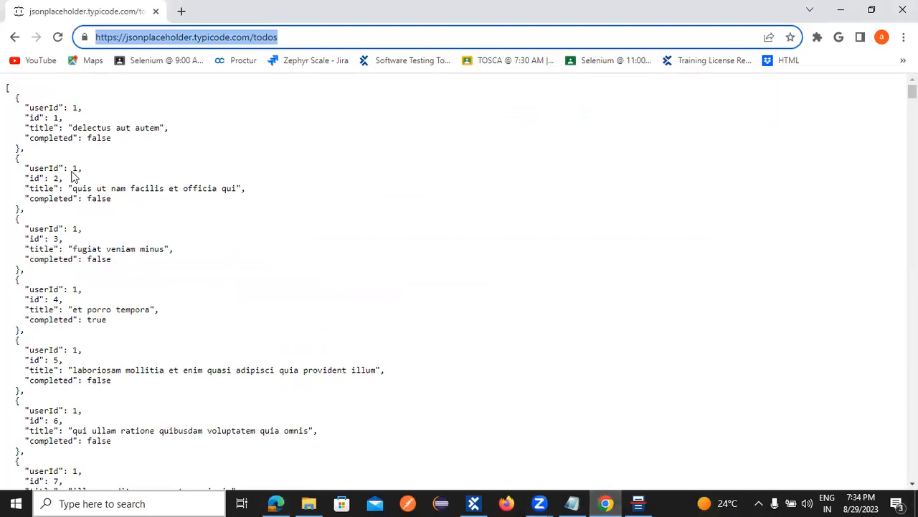
pyautogui.click(14, 37)
pyautogui.click(15, 39)
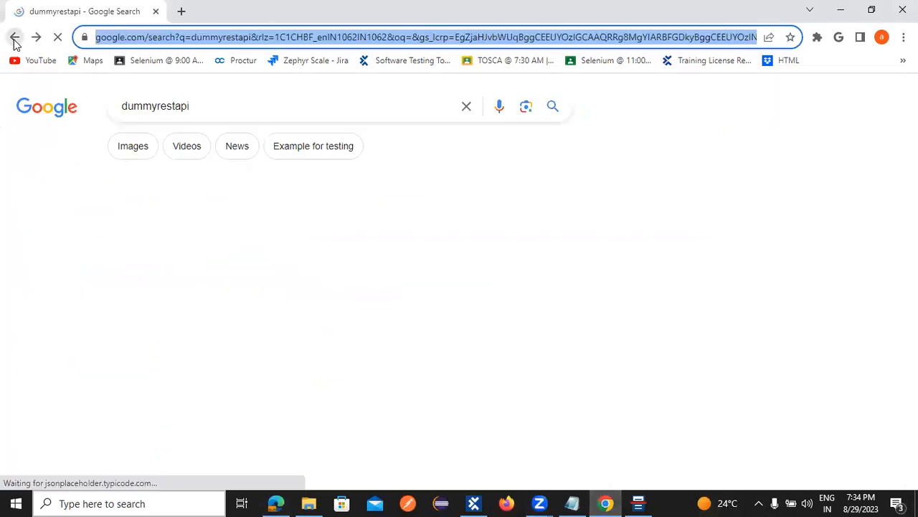
pyautogui.scroll(-5, 172, 330)
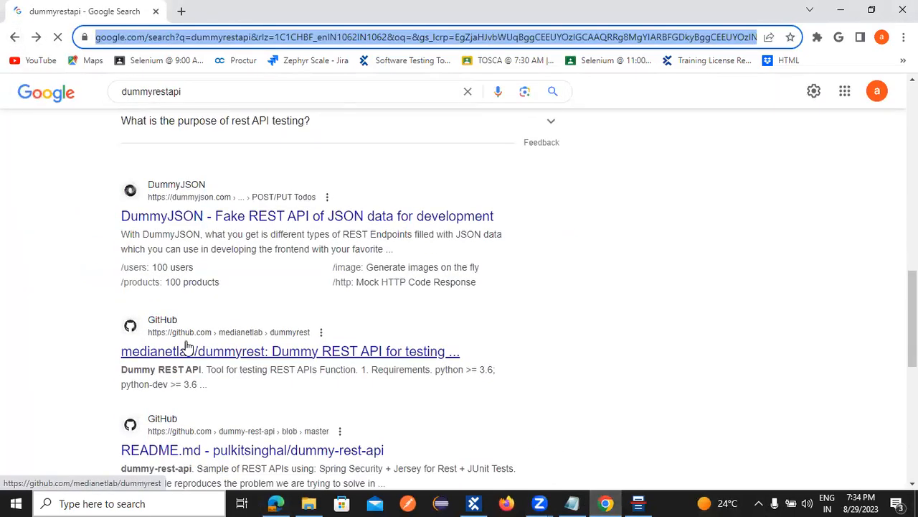
pyautogui.click(189, 204)
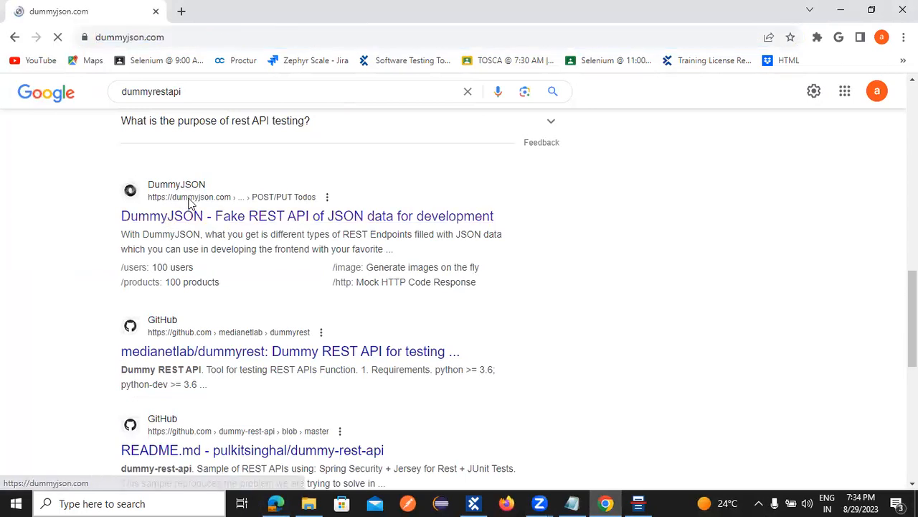
# Step: Open the /products route, close the ad, select its URL and return to Tosca API Scan
pyautogui.scroll(-2, 394, 334)
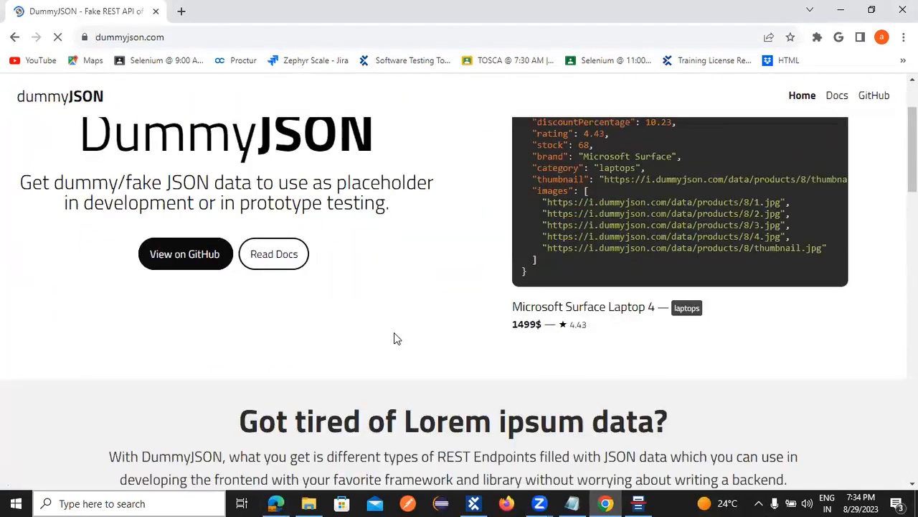
pyautogui.scroll(-10, 394, 333)
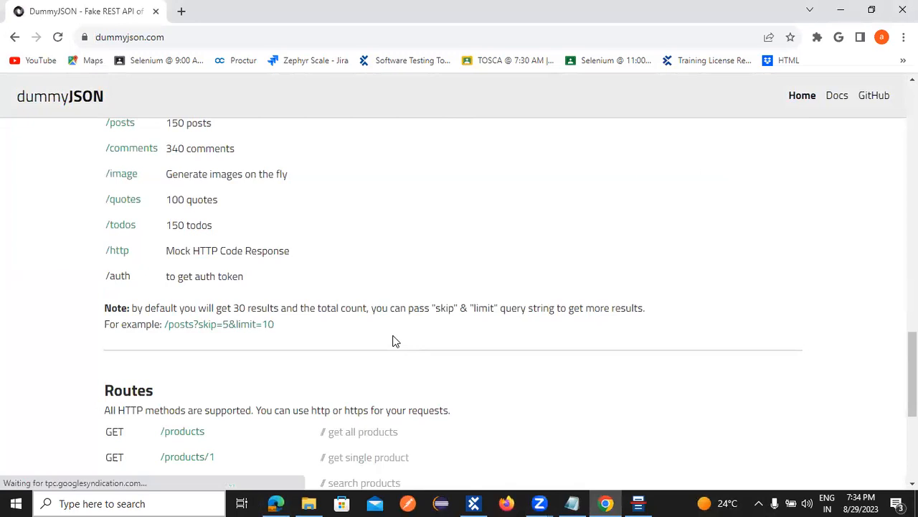
pyautogui.scroll(-2, 392, 341)
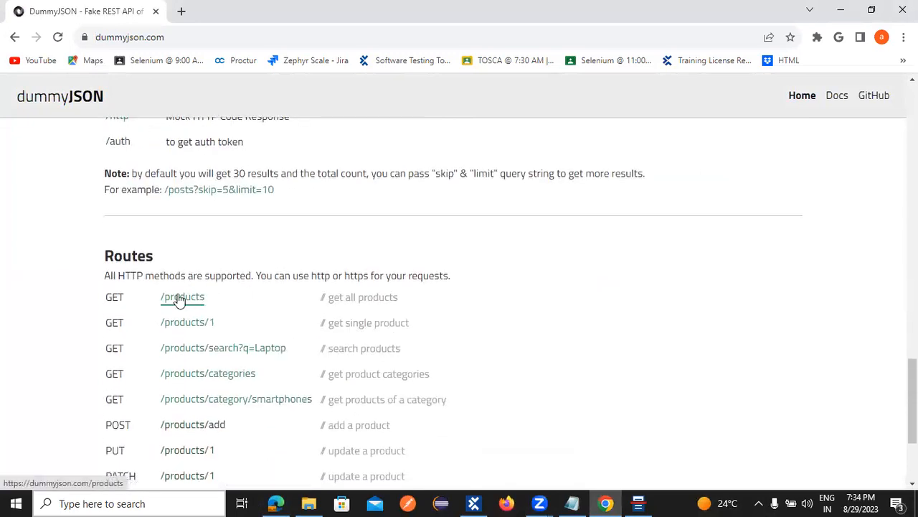
pyautogui.click(173, 300)
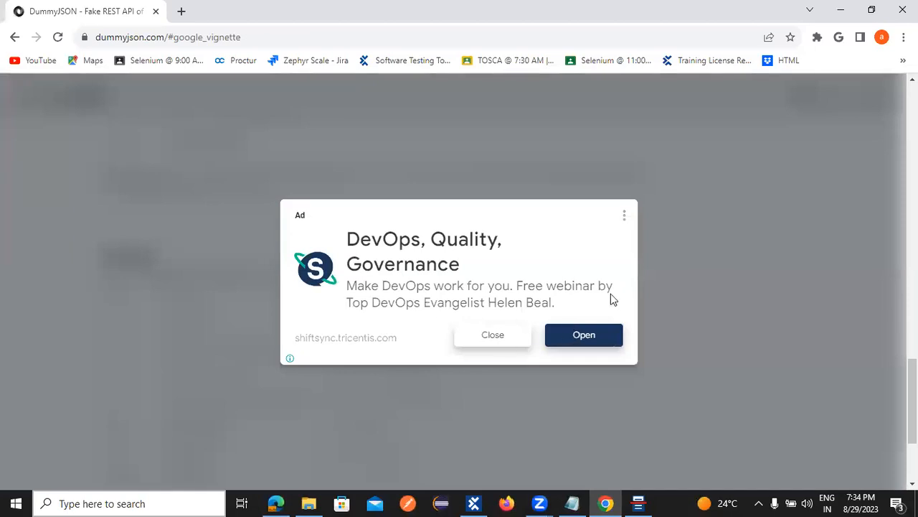
pyautogui.click(517, 335)
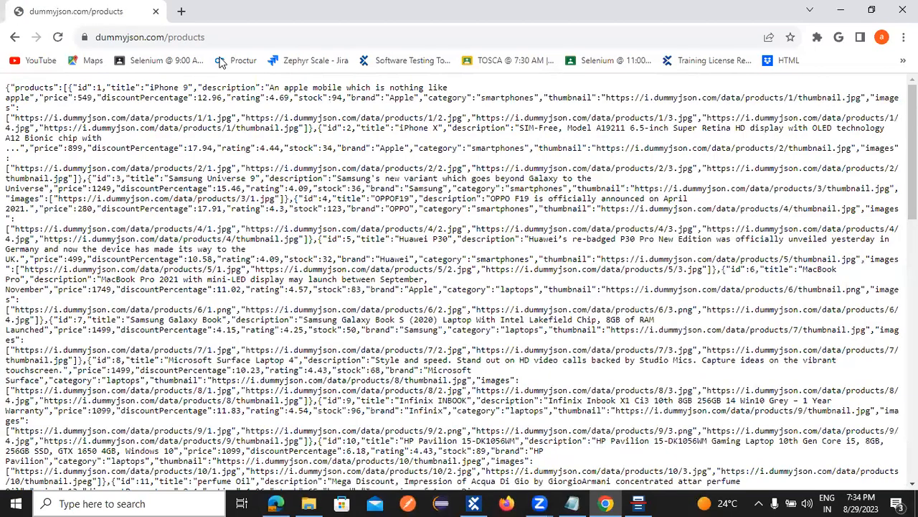
pyautogui.hotkey('ctrl', 'l')
pyautogui.hotkey('ctrl', 'c')
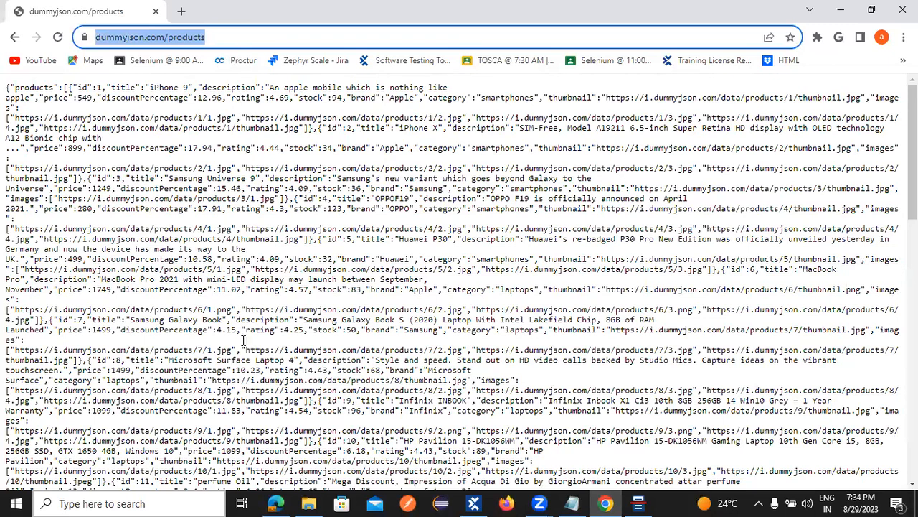
pyautogui.click(638, 503)
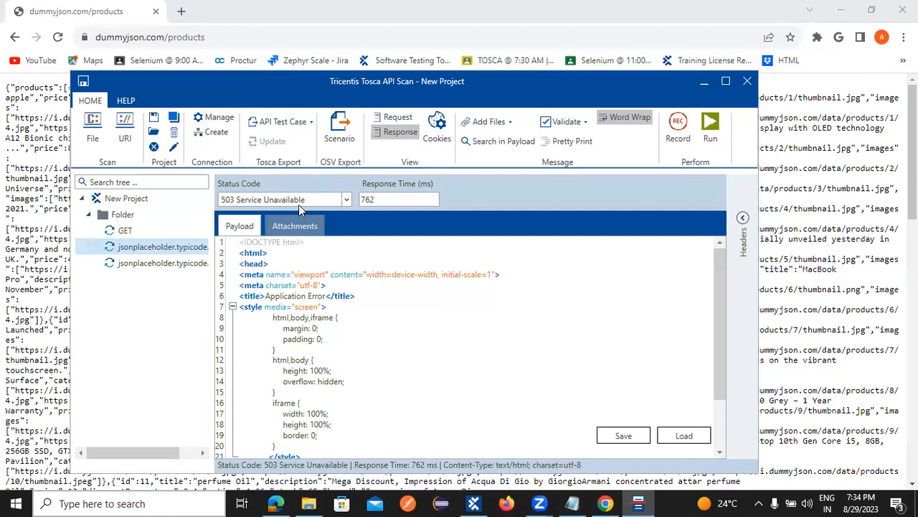
# Step: Cancel an accidental test-case export and reselect the failing jsonplaceholder request
pyautogui.click(281, 124)
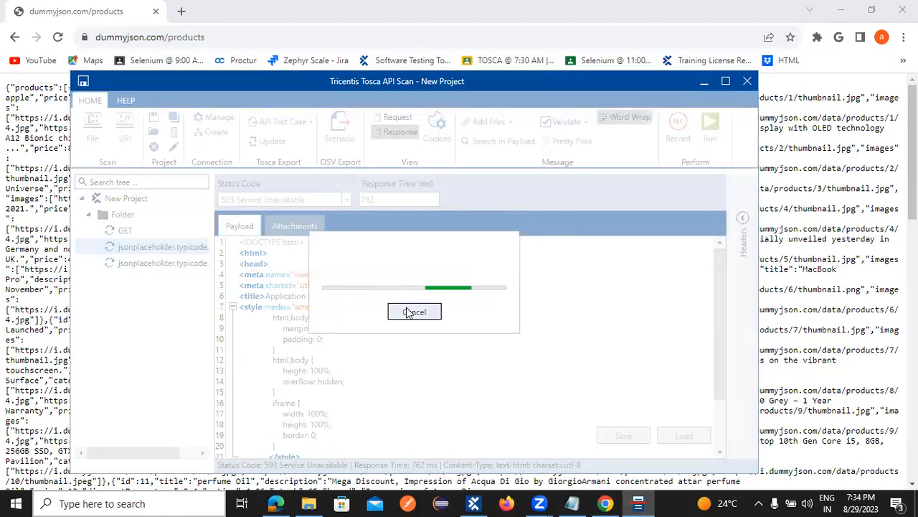
pyautogui.click(411, 314)
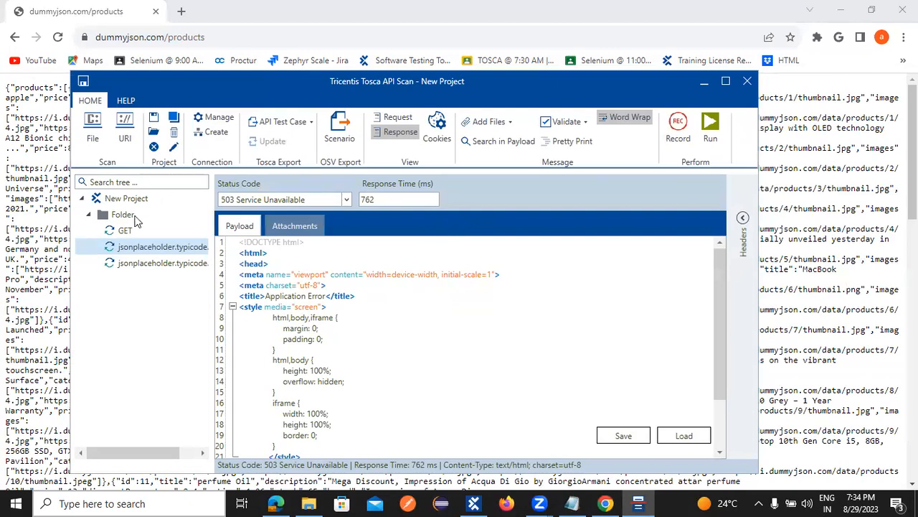
pyautogui.click(123, 235)
pyautogui.click(127, 249)
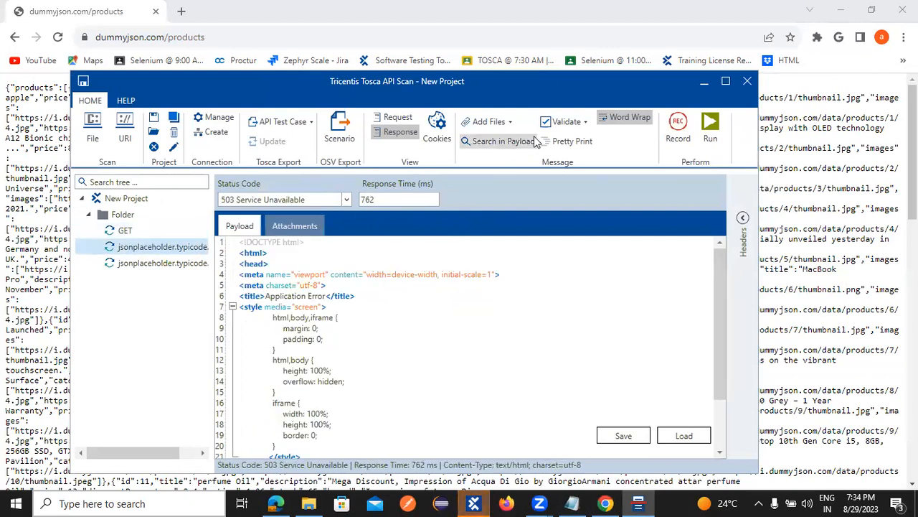
pyautogui.click(397, 118)
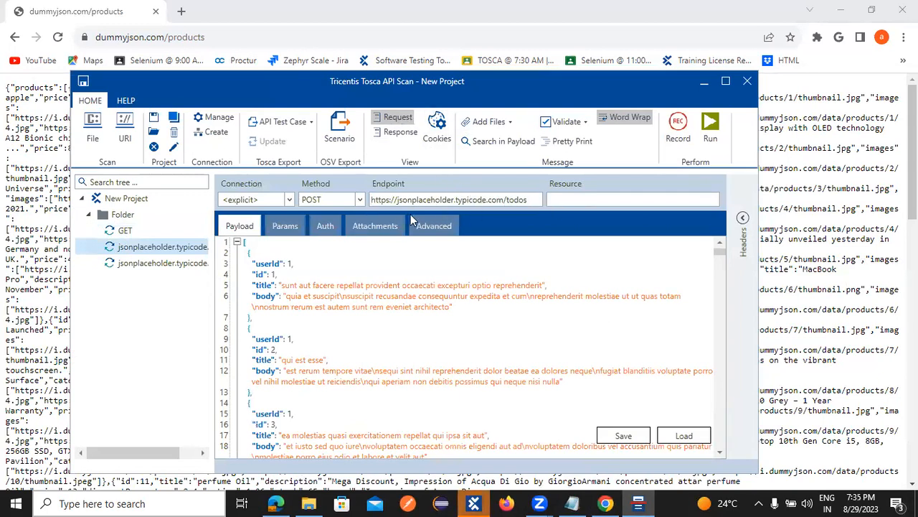
pyautogui.moveTo(530, 199); pyautogui.dragTo(309, 203)
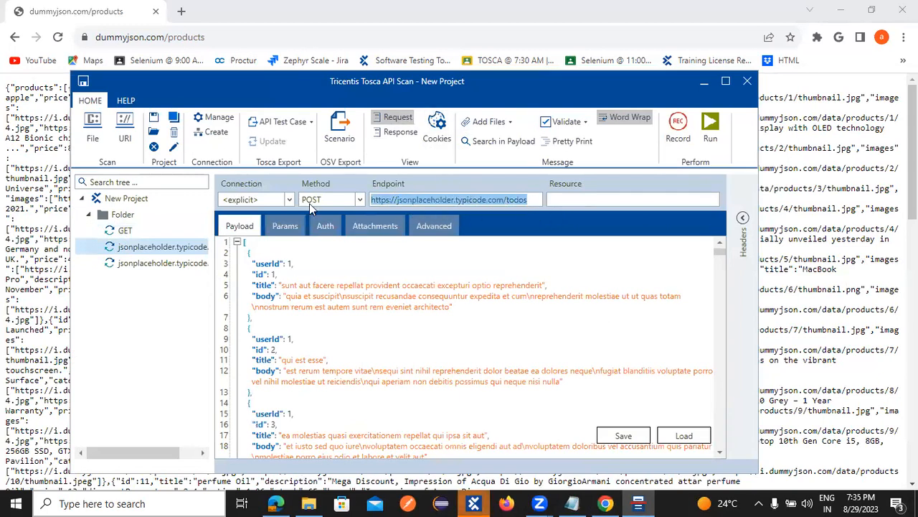
pyautogui.hotkey('ctrl', 'v')
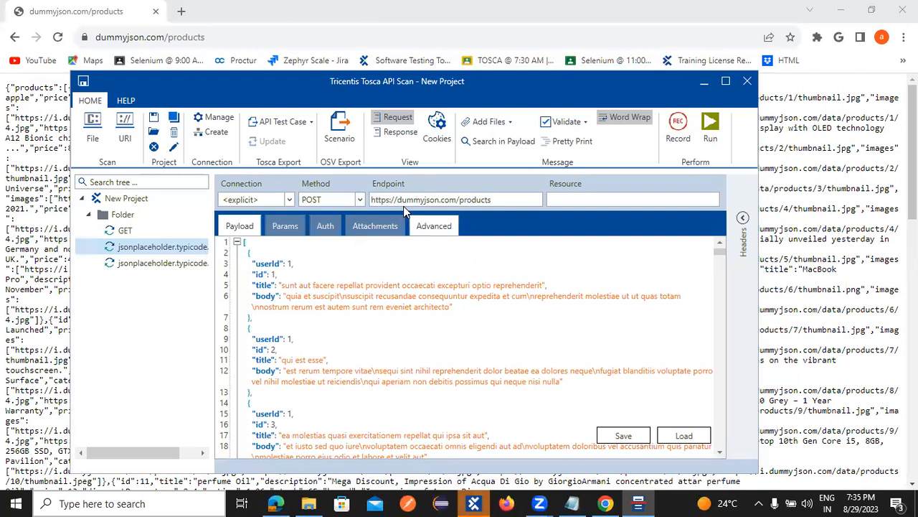
pyautogui.click(359, 199)
pyautogui.click(328, 230)
# Step: Run the request, dismiss the payload error, touch up the endpoint and run it again
pyautogui.click(709, 135)
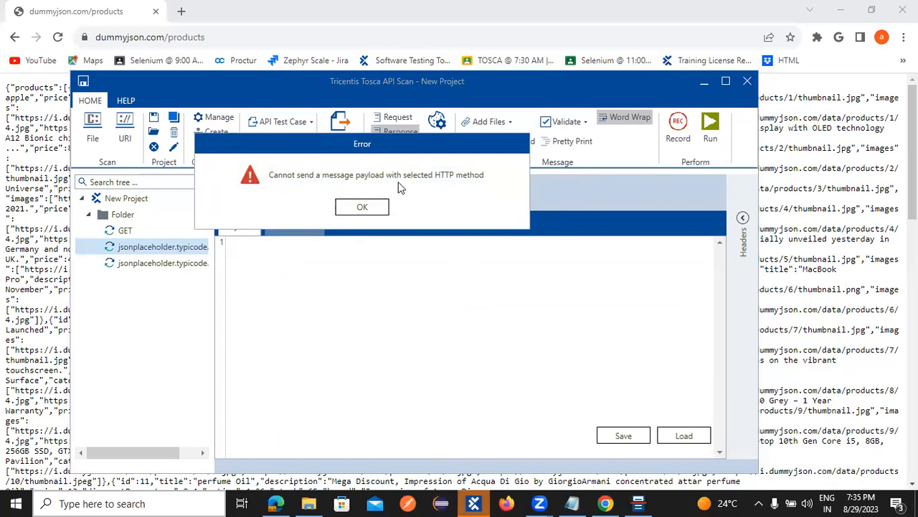
pyautogui.click(373, 209)
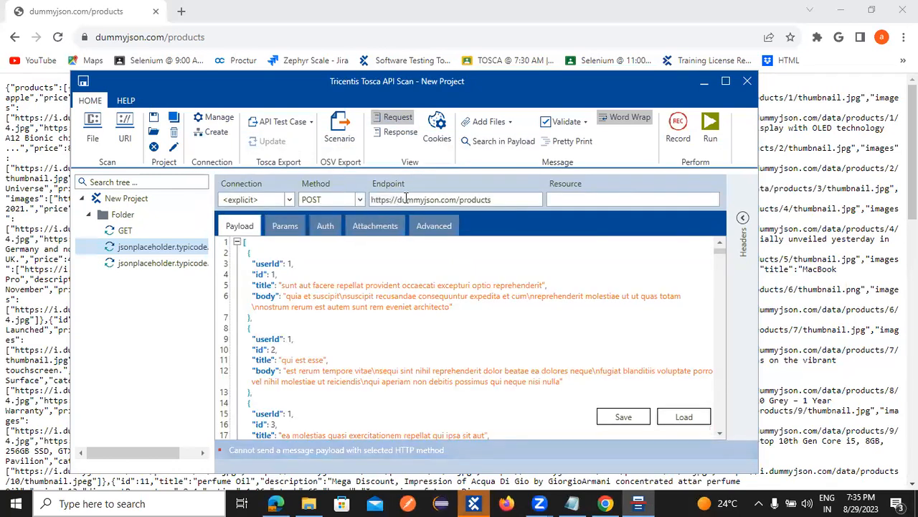
pyautogui.click(388, 201)
pyautogui.write('s')
pyautogui.press('BackSpace')
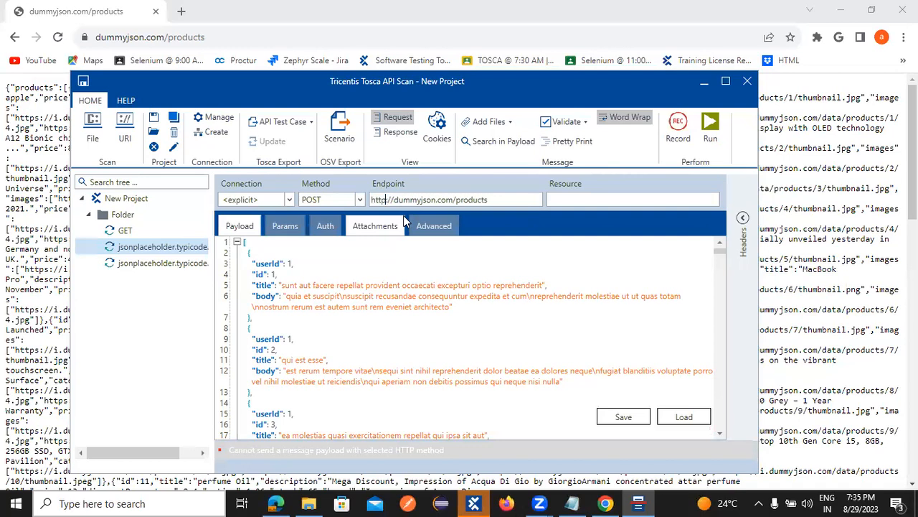
pyautogui.click(710, 129)
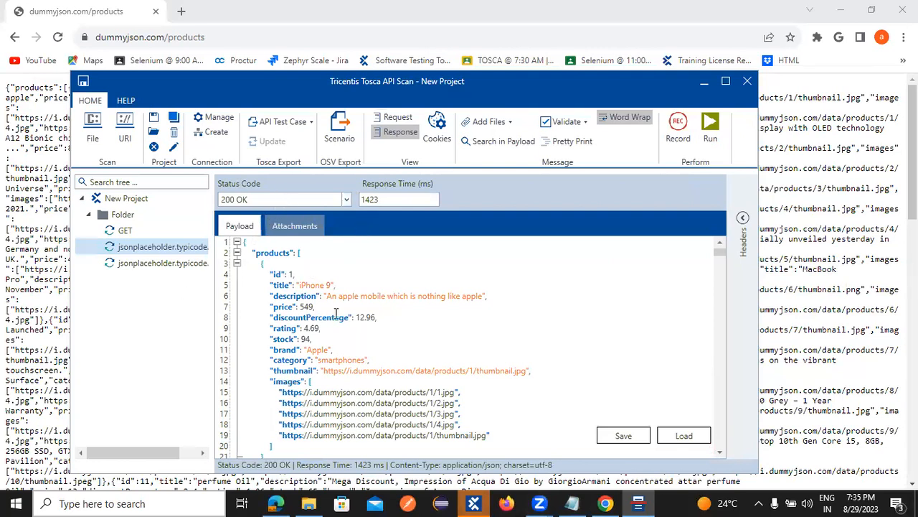
# Step: Begin renaming the dummyjson products request in the tree, typing GE
pyautogui.scroll(-6, 392, 339)
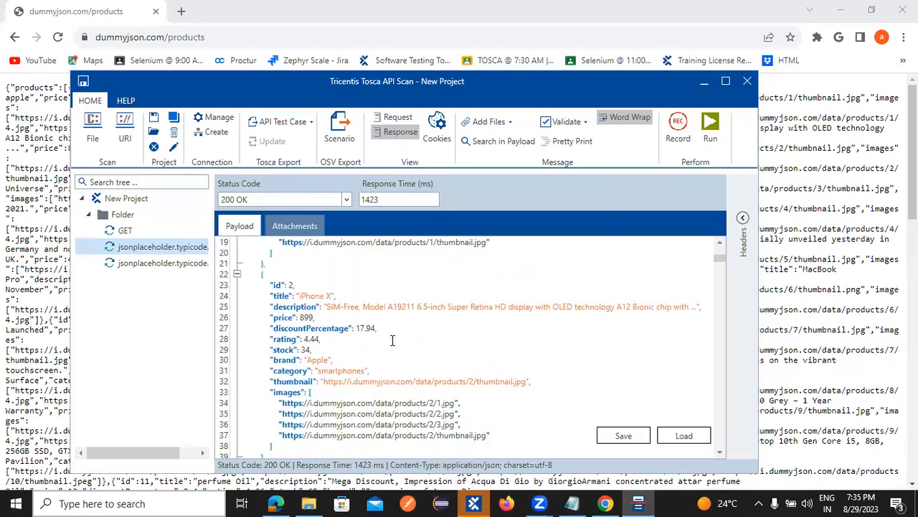
pyautogui.scroll(-3, 393, 340)
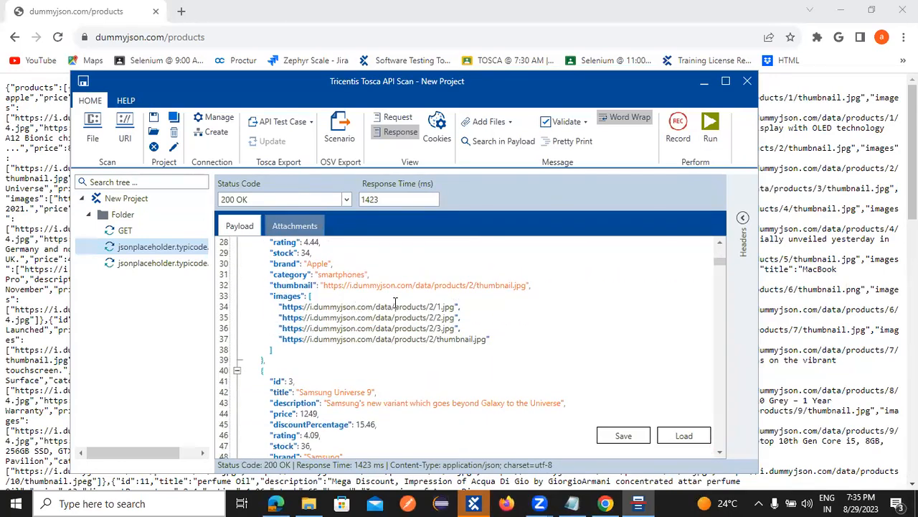
pyautogui.scroll(-13, 387, 337)
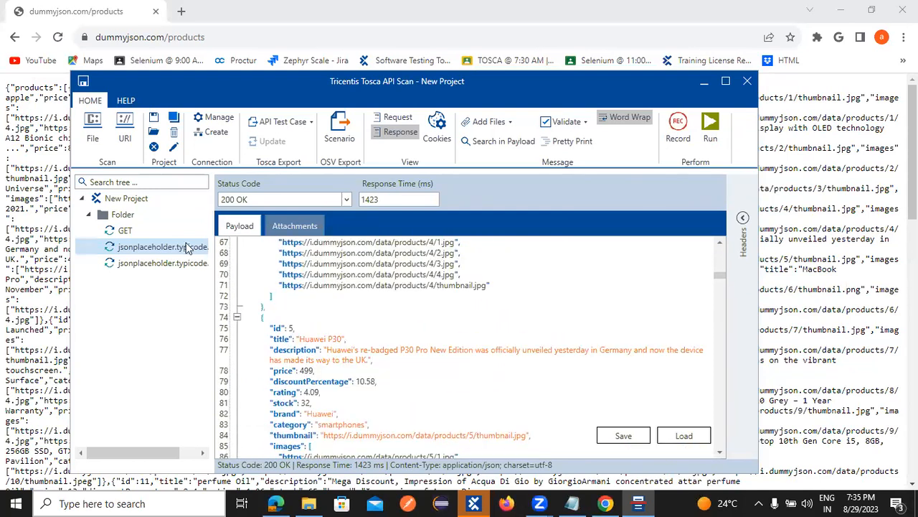
pyautogui.rightClick(156, 250)
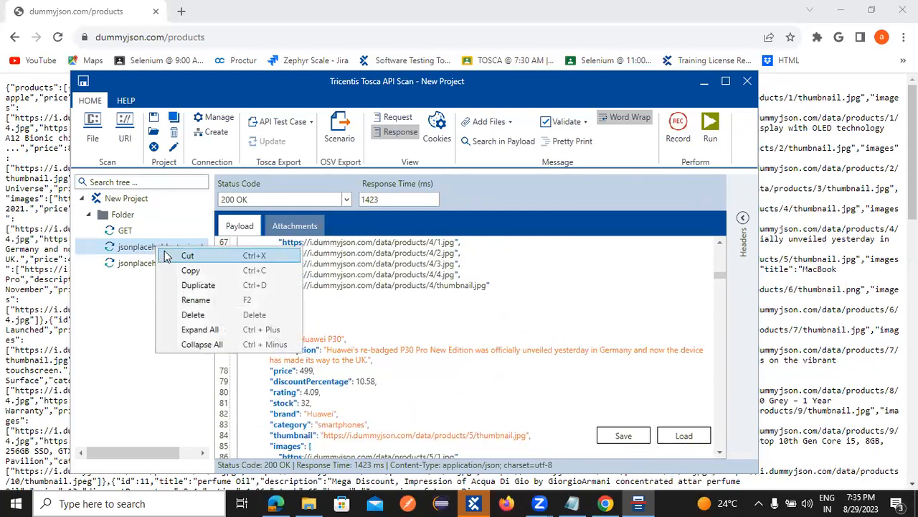
pyautogui.click(195, 300)
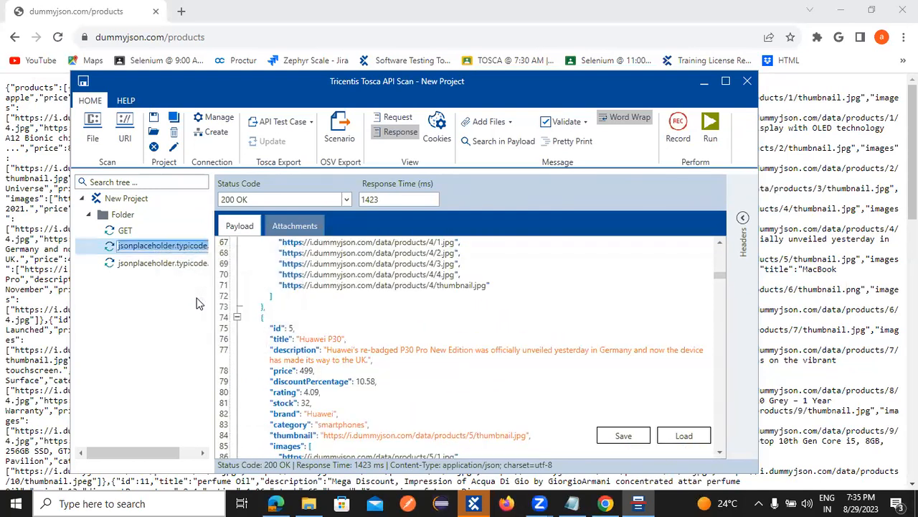
pyautogui.write('GET_')
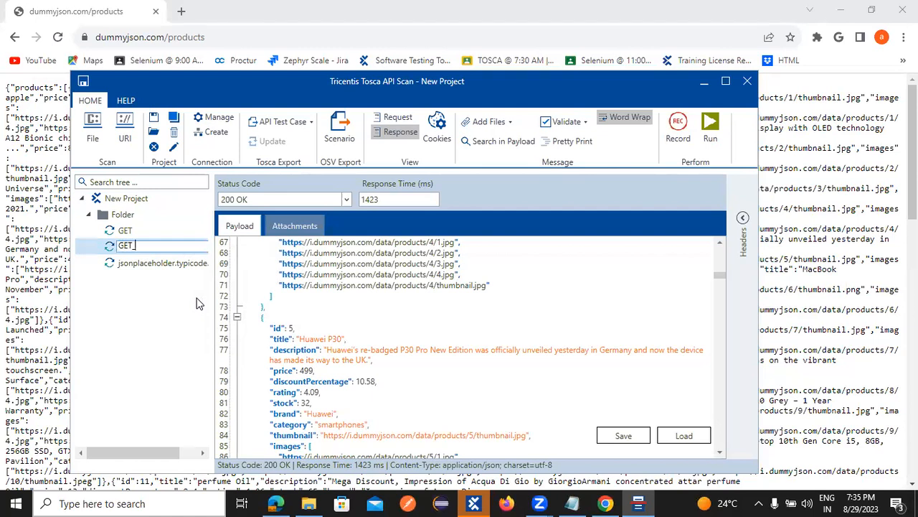
pyautogui.click(607, 503)
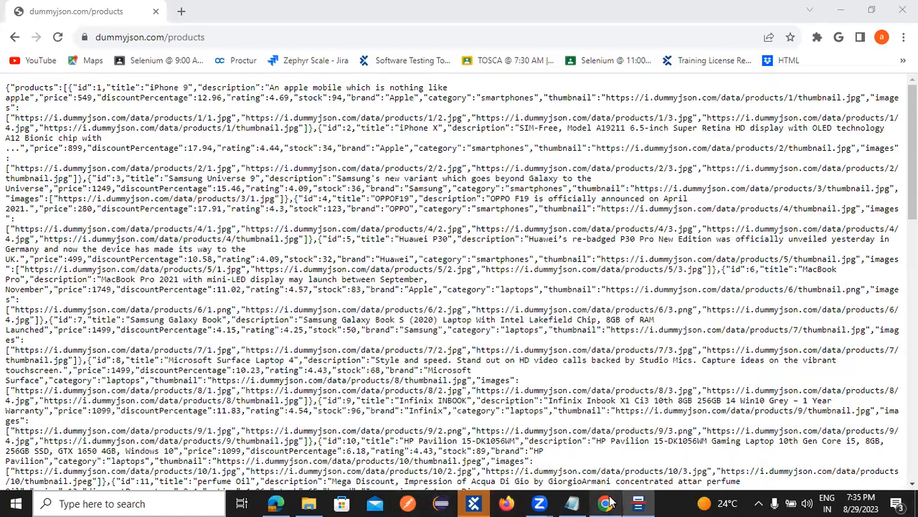
pyautogui.click(610, 502)
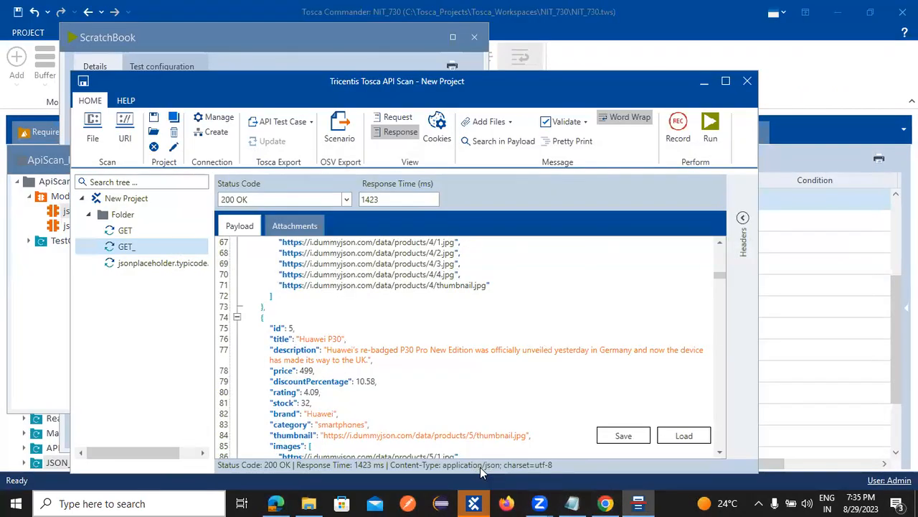
# Step: Finish renaming the request to GET_Products and bring Chrome back up
pyautogui.rightClick(132, 248)
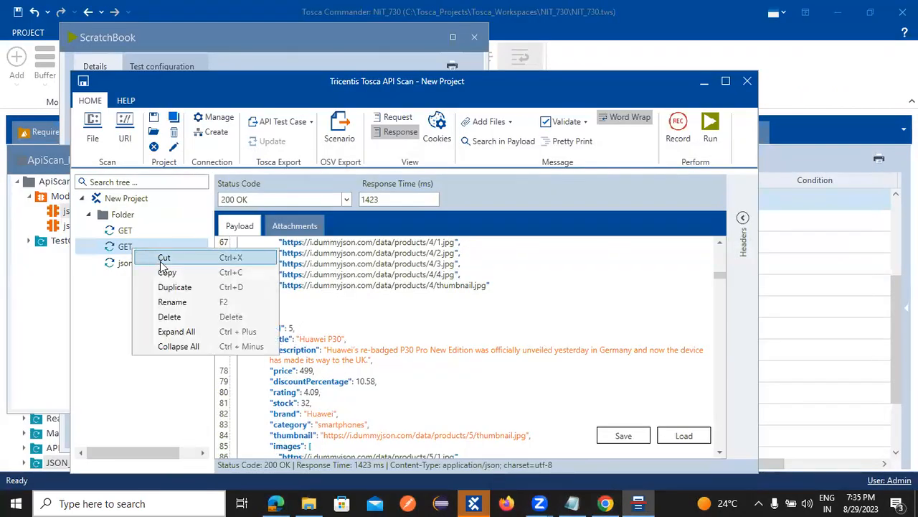
pyautogui.click(170, 308)
pyautogui.press('Right')
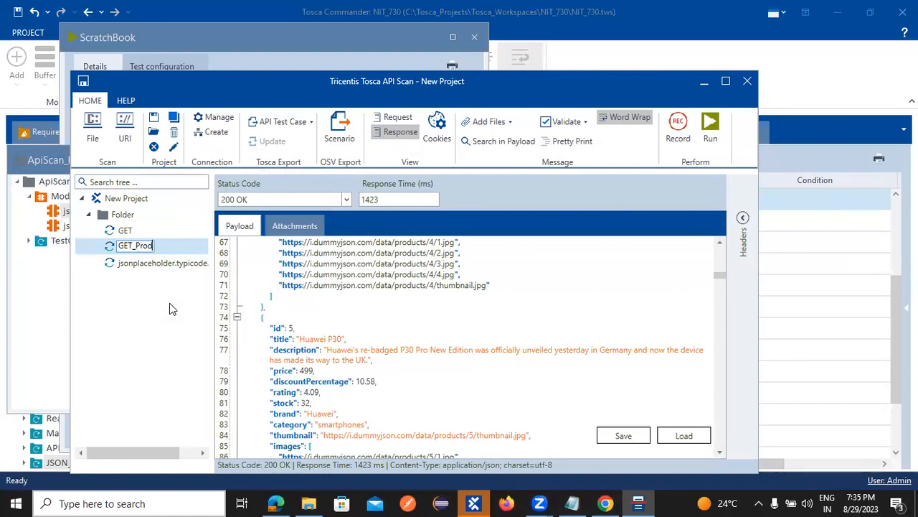
pyautogui.press('Return')
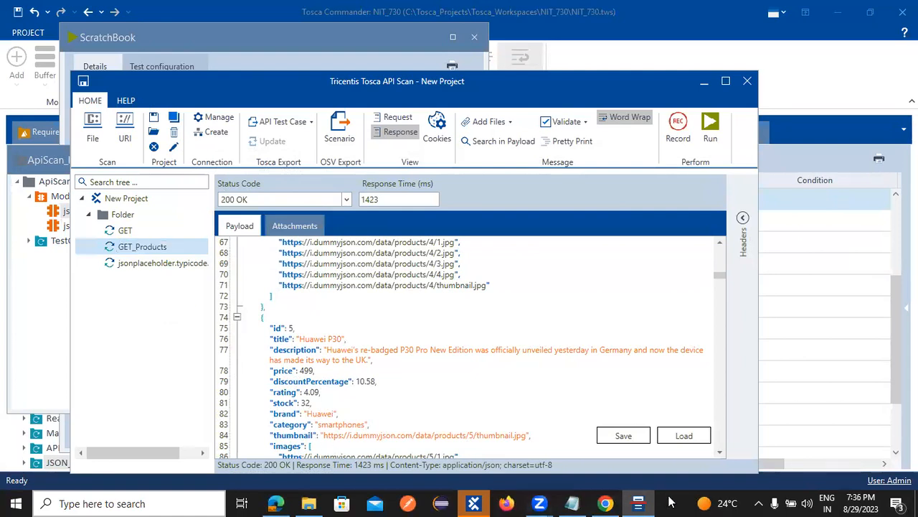
pyautogui.click(606, 503)
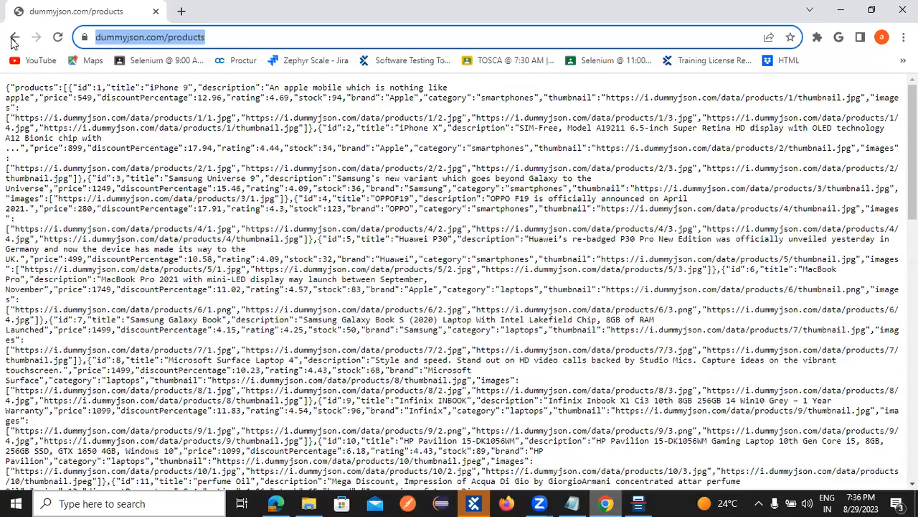
# Step: Open DummyJSON's /products/1 route showing the iPhone 9 JSON, copy its URL, and return to Tosca
pyautogui.click(11, 35)
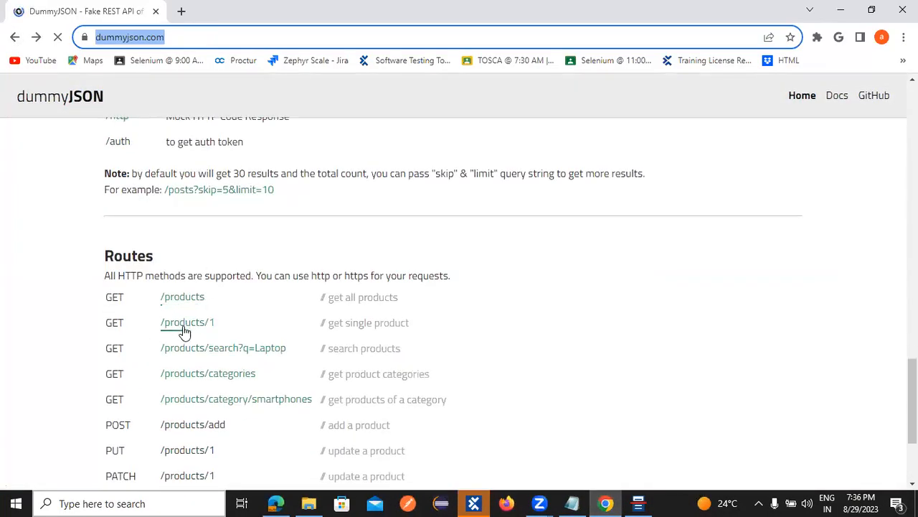
pyautogui.click(193, 329)
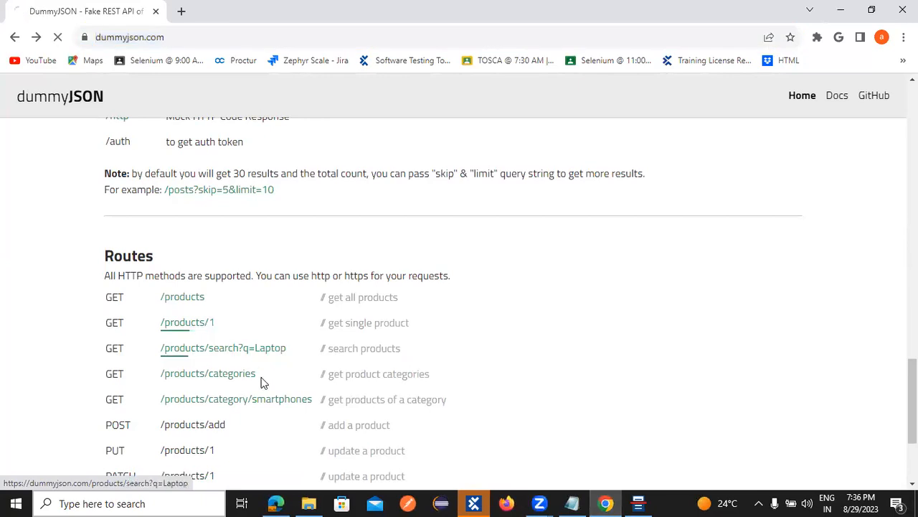
pyautogui.hotkey('ctrl', 'l')
pyautogui.hotkey('ctrl', 'c')
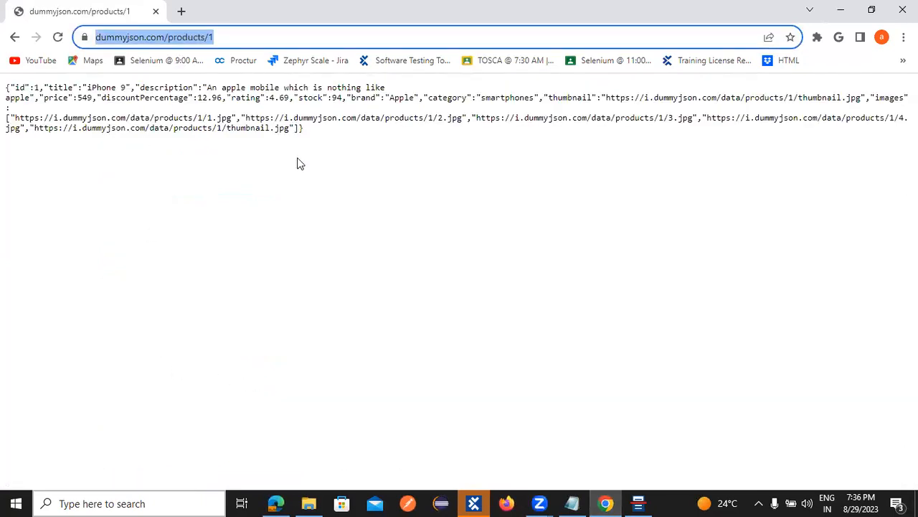
pyautogui.moveTo(463, 502)
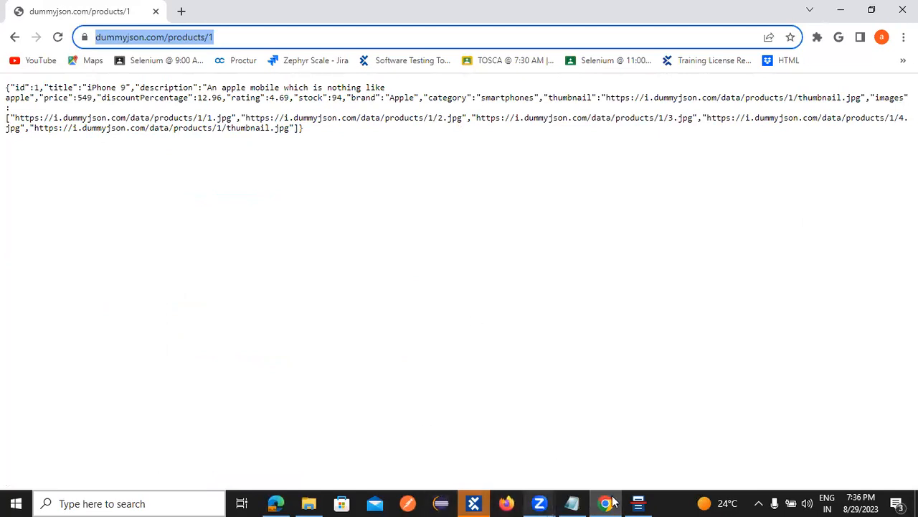
pyautogui.click(638, 502)
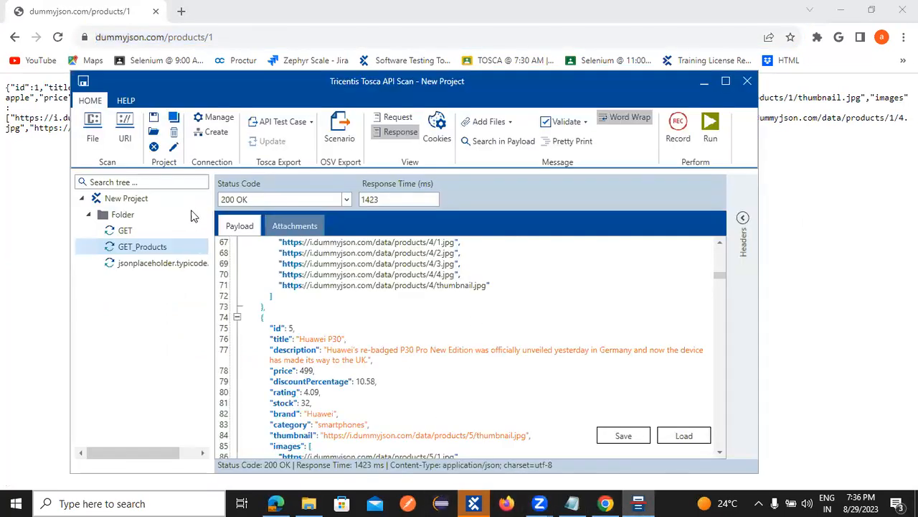
pyautogui.click(139, 264)
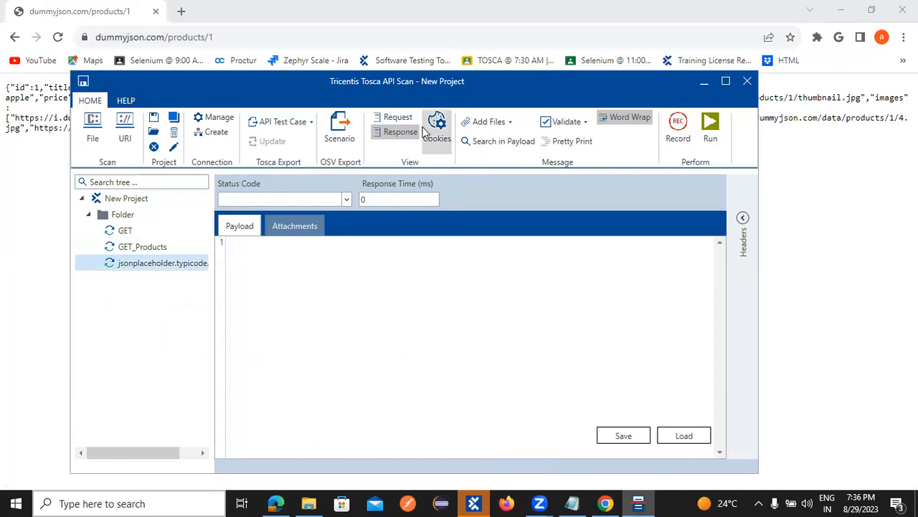
pyautogui.click(392, 121)
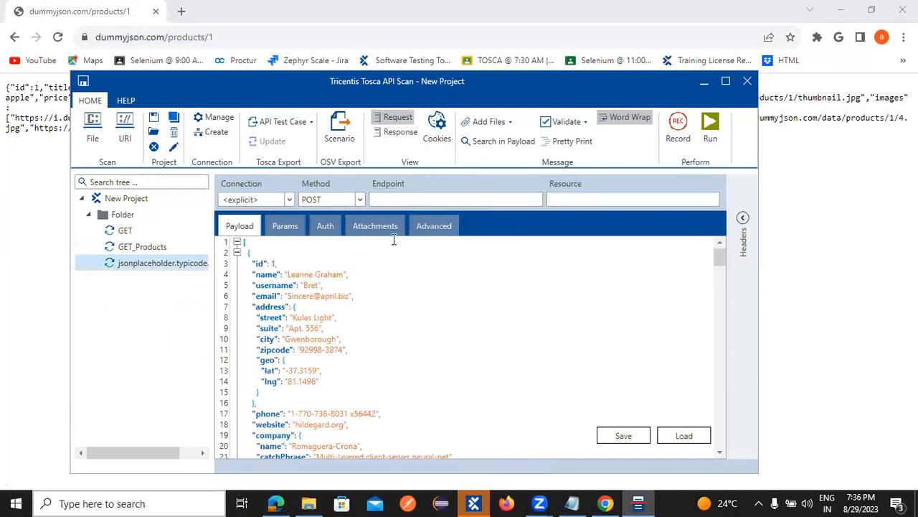
pyautogui.click(388, 202)
pyautogui.hotkey('ctrl', 'v')
pyautogui.click(360, 199)
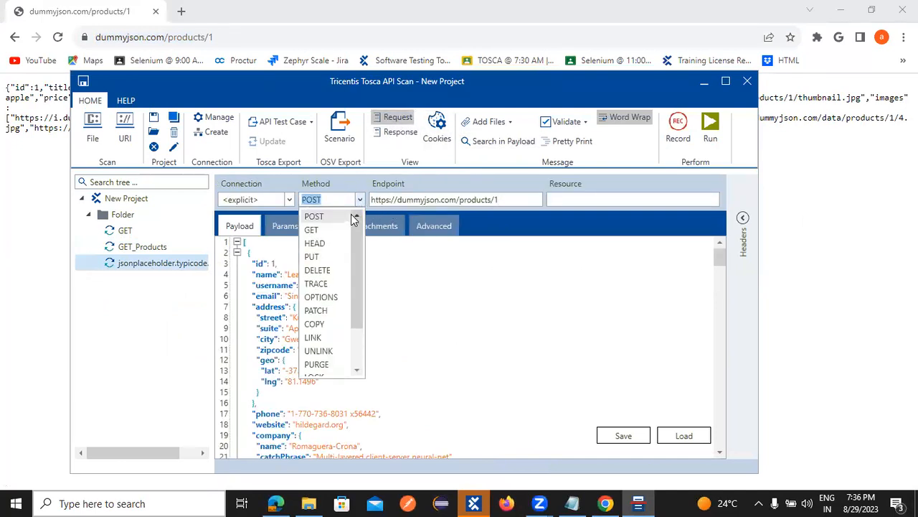
pyautogui.click(312, 231)
# Step: Correct the endpoint URL and run the request, getting 200 OK with the iPhone 9 product
pyautogui.moveTo(500, 302); pyautogui.dragTo(500, 294)
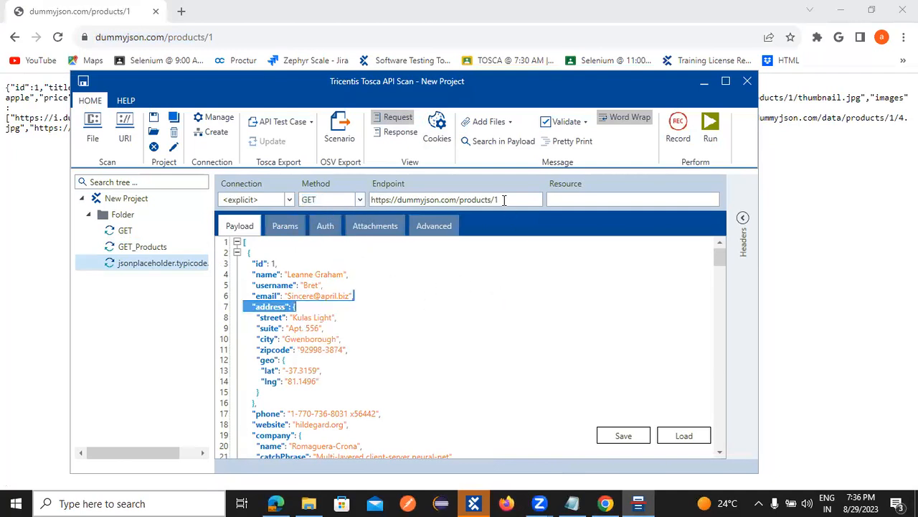
pyautogui.doubleClick(476, 201)
pyautogui.click(501, 200)
pyautogui.click(701, 148)
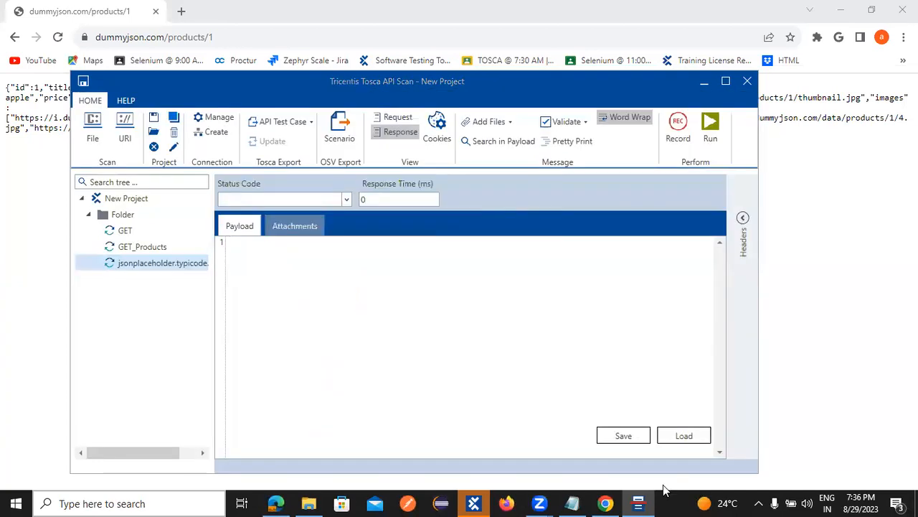
pyautogui.click(406, 241)
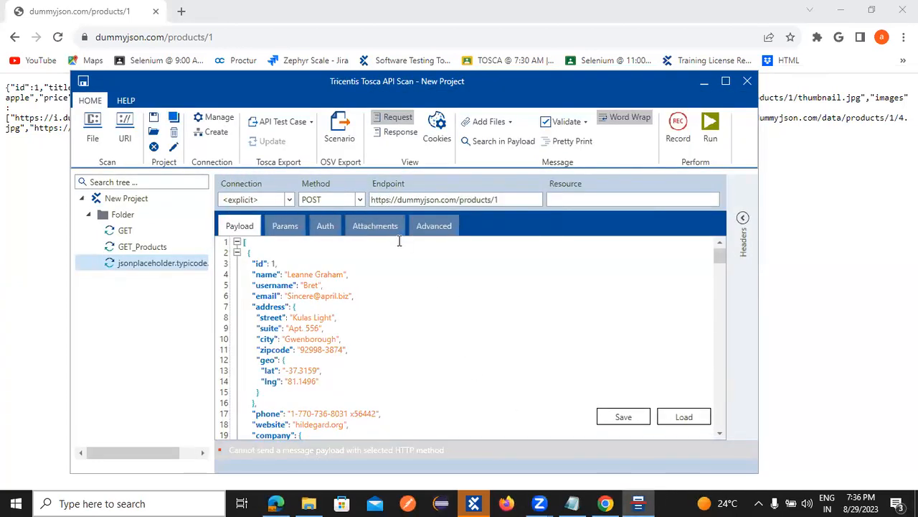
pyautogui.press('BackSpace')
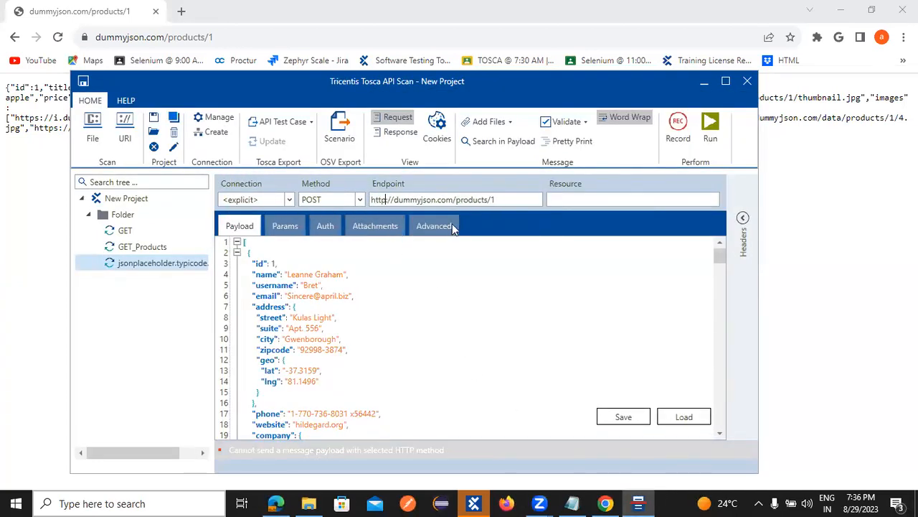
pyautogui.click(711, 126)
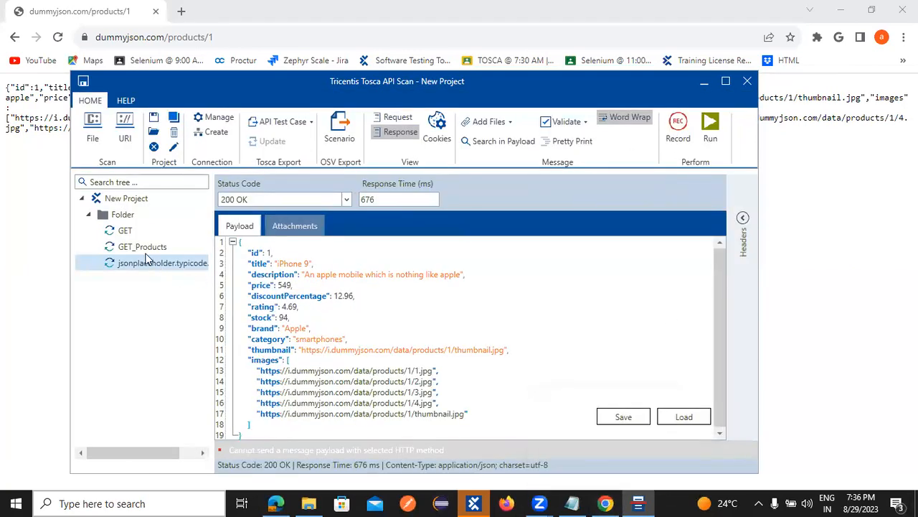
pyautogui.click(177, 248)
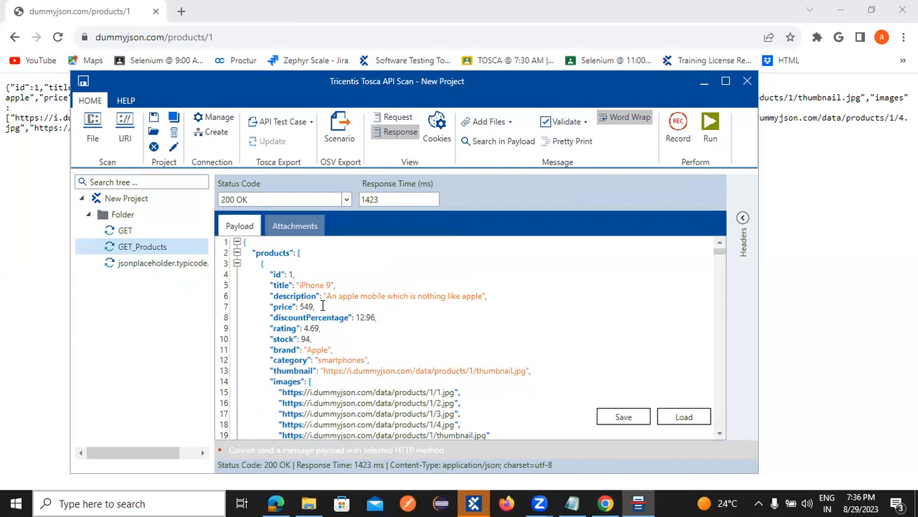
# Step: Inspect the requests in the tree and cancel an accidental rename of GET_Products
pyautogui.click(173, 264)
pyautogui.moveTo(283, 263); pyautogui.dragTo(339, 269)
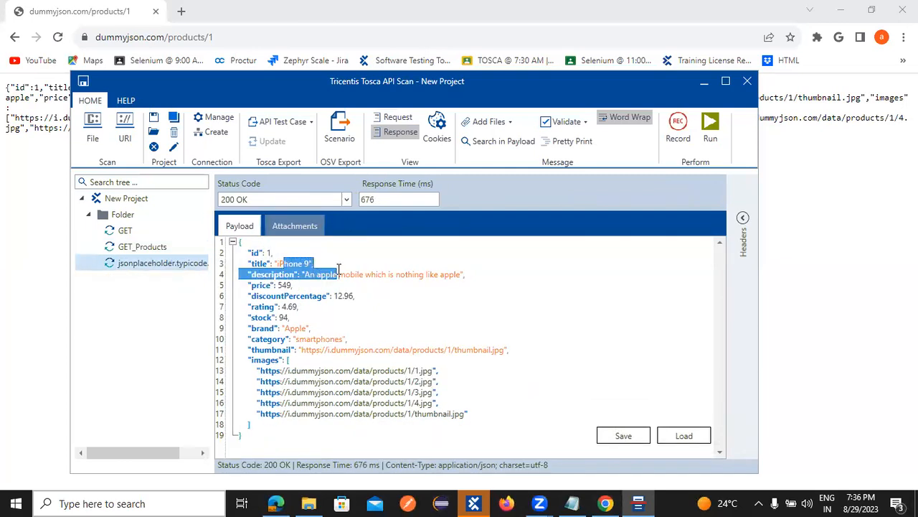
pyautogui.click(250, 306)
pyautogui.rightClick(134, 261)
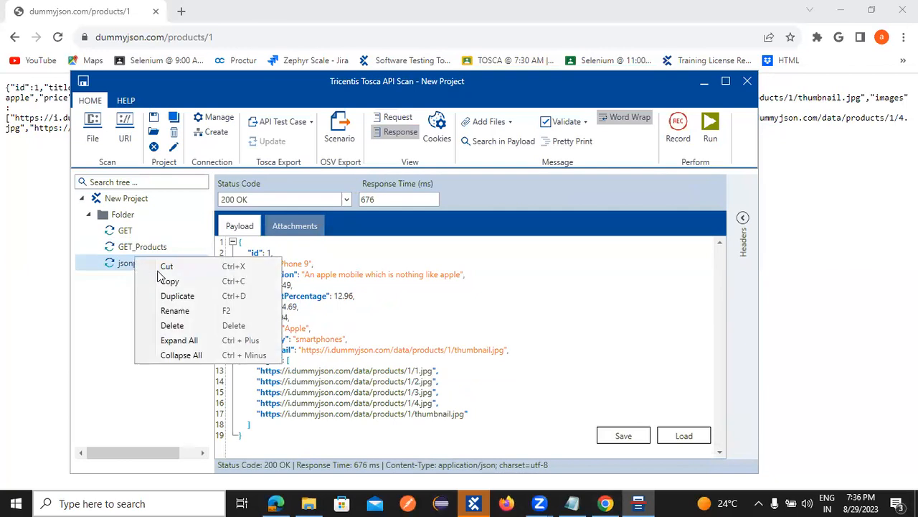
pyautogui.click(158, 248)
pyautogui.rightClick(159, 247)
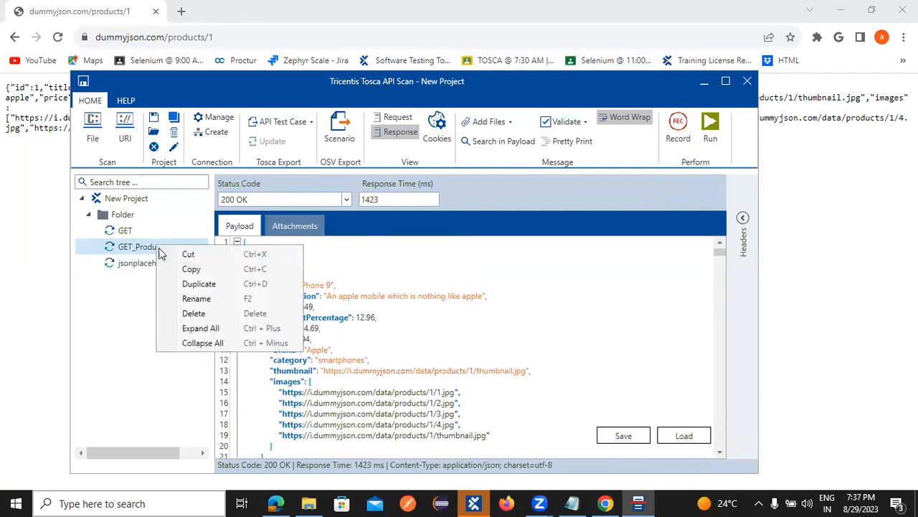
pyautogui.click(192, 300)
pyautogui.hotkey('ctrl', 'c')
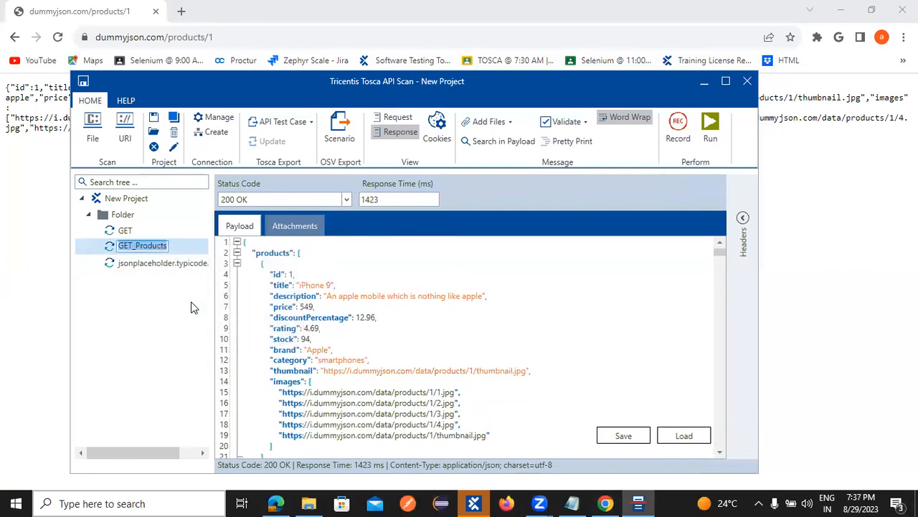
pyautogui.click(170, 265)
# Step: Rename the single-product request to GET_Products_1 and go back to dummyjson.com in Chrome
pyautogui.rightClick(170, 265)
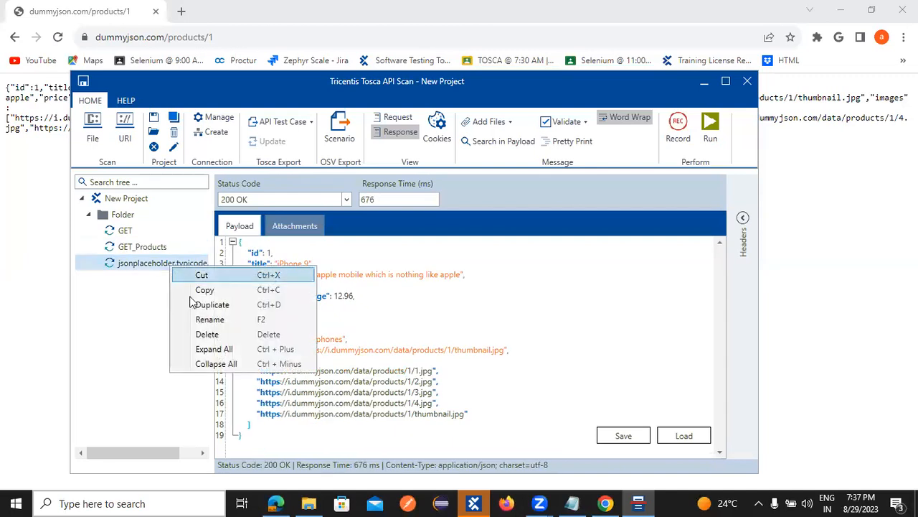
pyautogui.click(209, 325)
pyautogui.hotkey('ctrl', 'v')
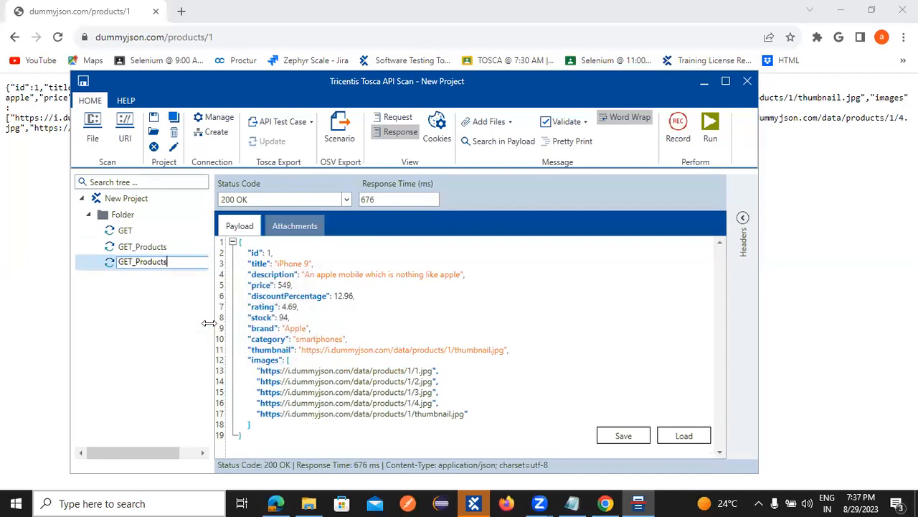
pyautogui.press('Return')
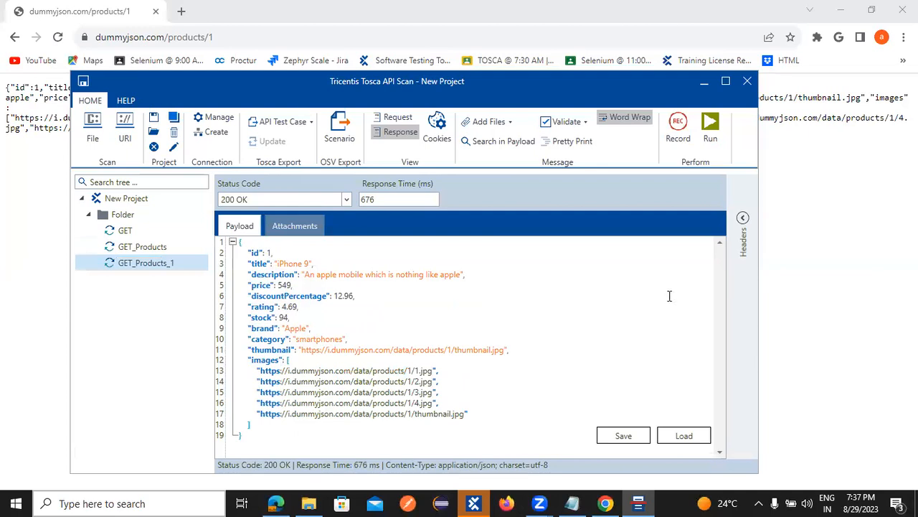
pyautogui.click(606, 503)
pyautogui.hotkey('alt', 'Left')
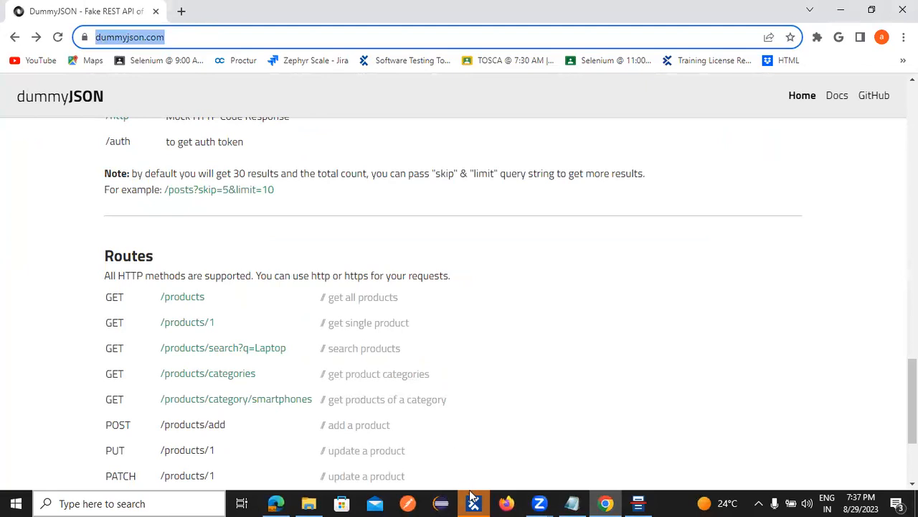
# Step: Open ToSca.txt from the Batch10 folder in a maximized Notepad window
pyautogui.click(572, 503)
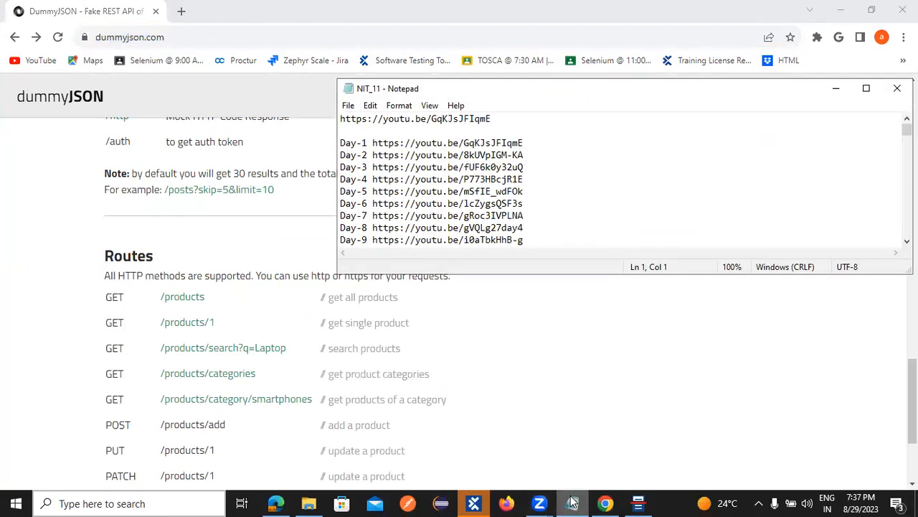
pyautogui.click(314, 500)
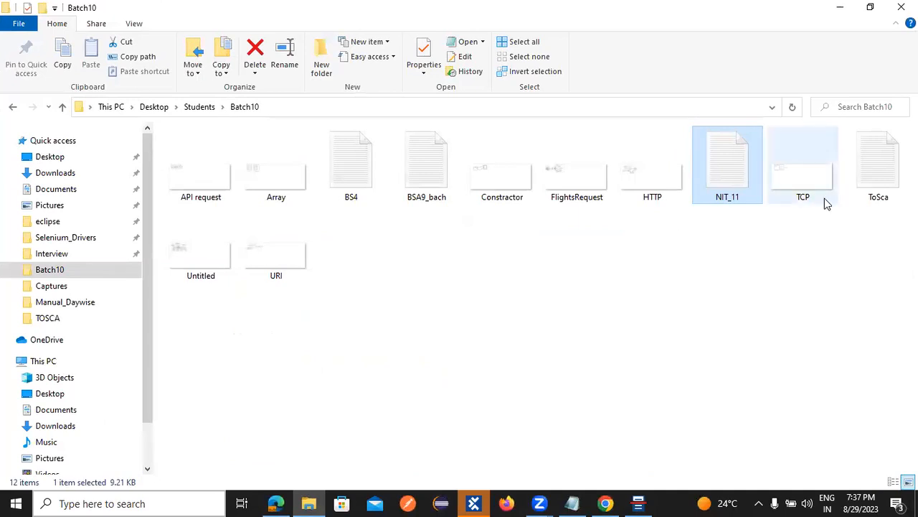
pyautogui.doubleClick(871, 181)
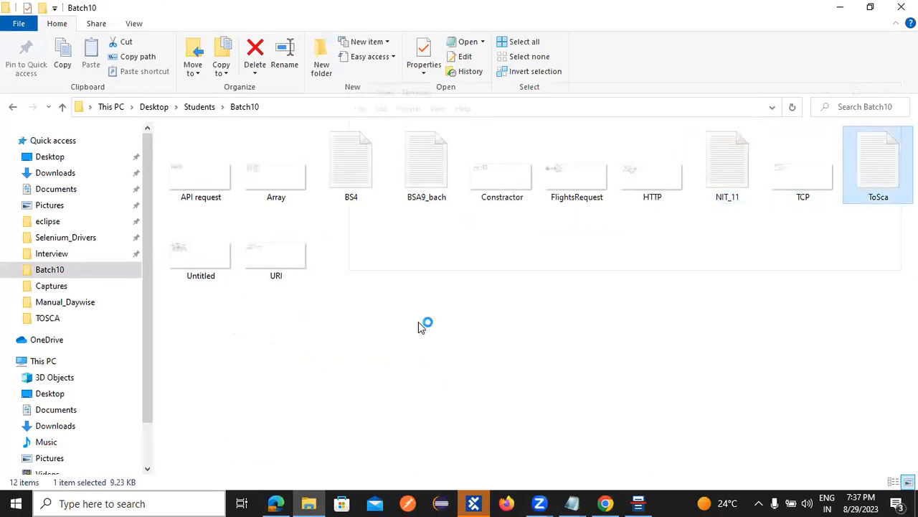
pyautogui.click(873, 89)
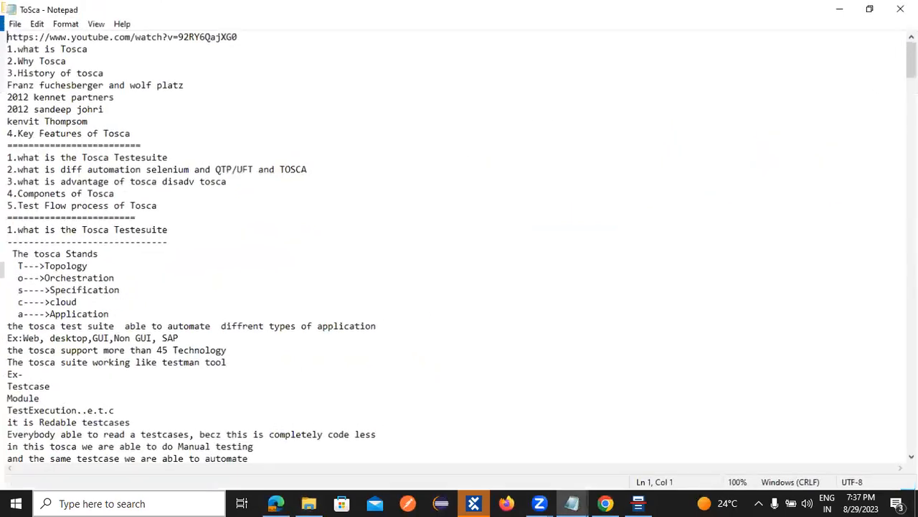
pyautogui.moveTo(913, 59); pyautogui.dragTo(912, 435)
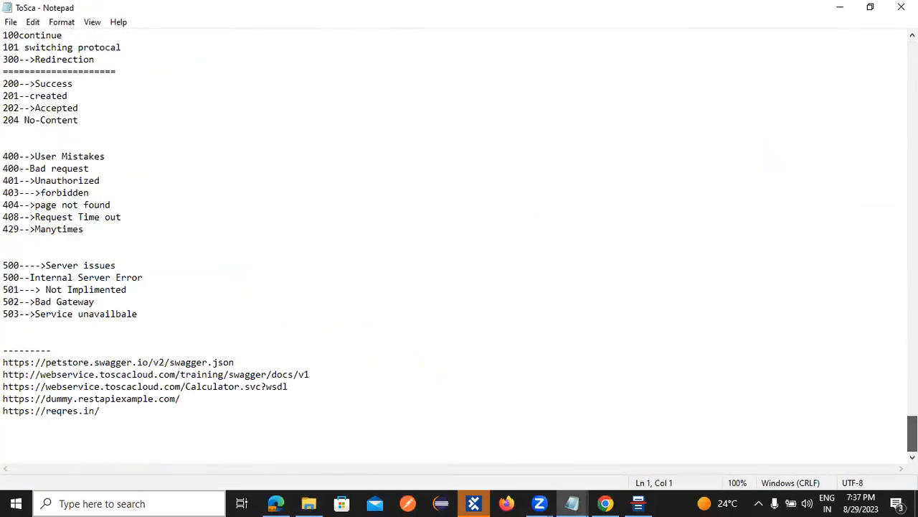
pyautogui.click(105, 408)
pyautogui.press('Return')
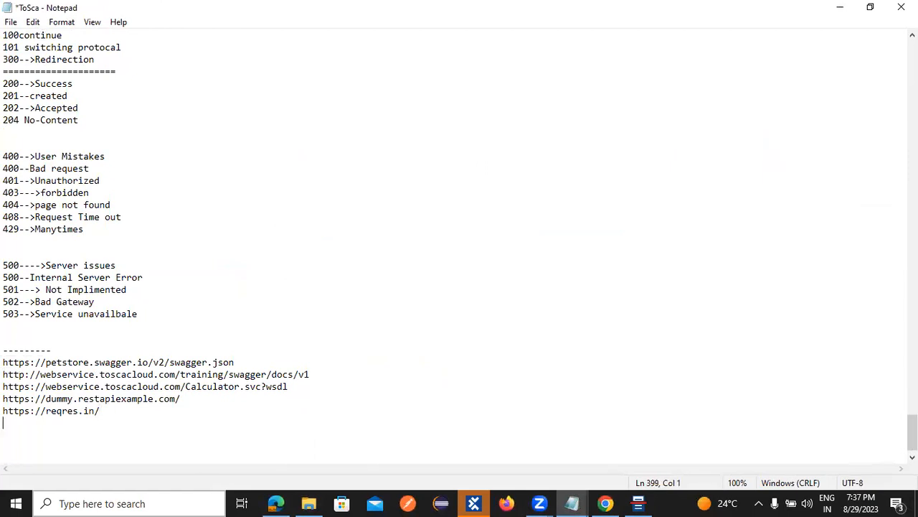
pyautogui.write('https://dummyjson.com/')
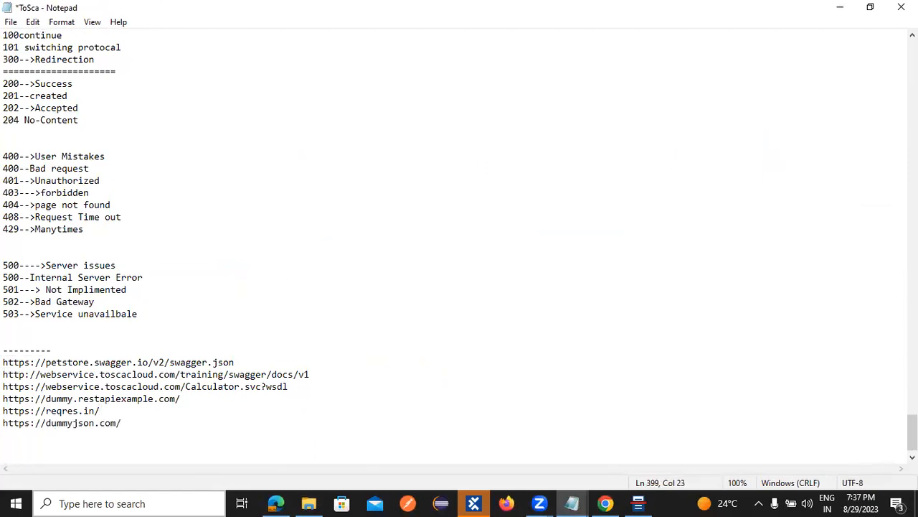
pyautogui.hotkey('alt', 'Tab')
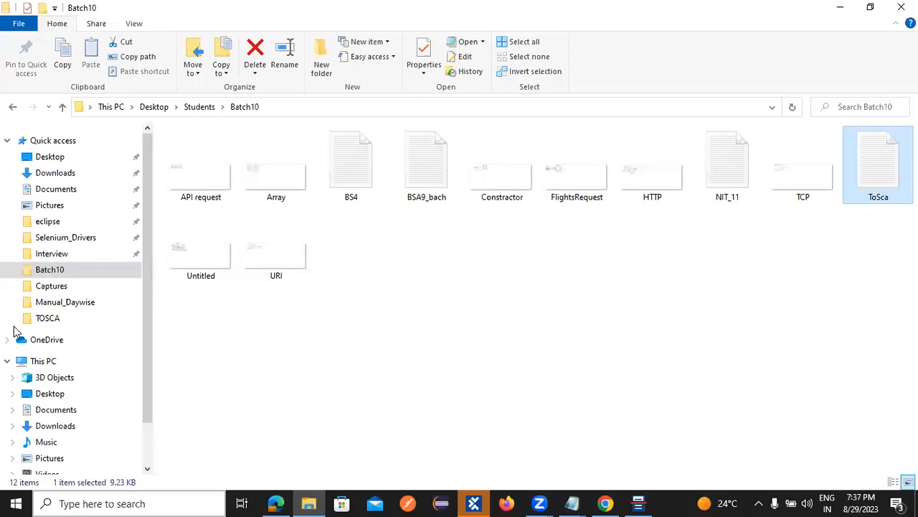
pyautogui.click(638, 503)
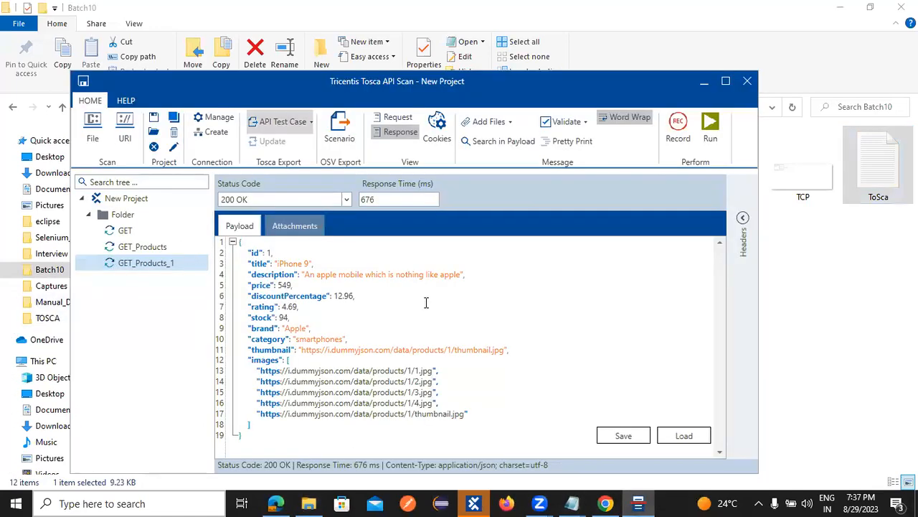
# Step: Open the /products/search?q=Laptop route in Chrome, select its URL, and return to Tosca API Scan
pyautogui.click(605, 503)
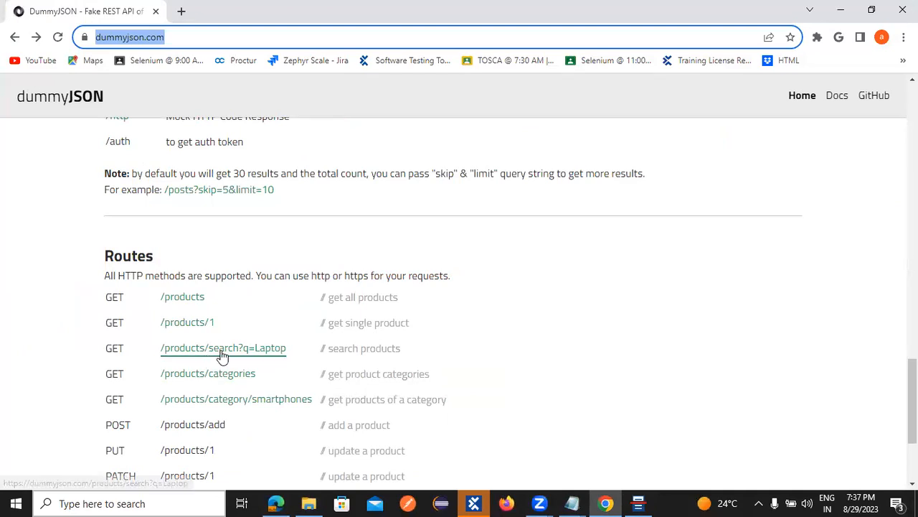
pyautogui.click(198, 350)
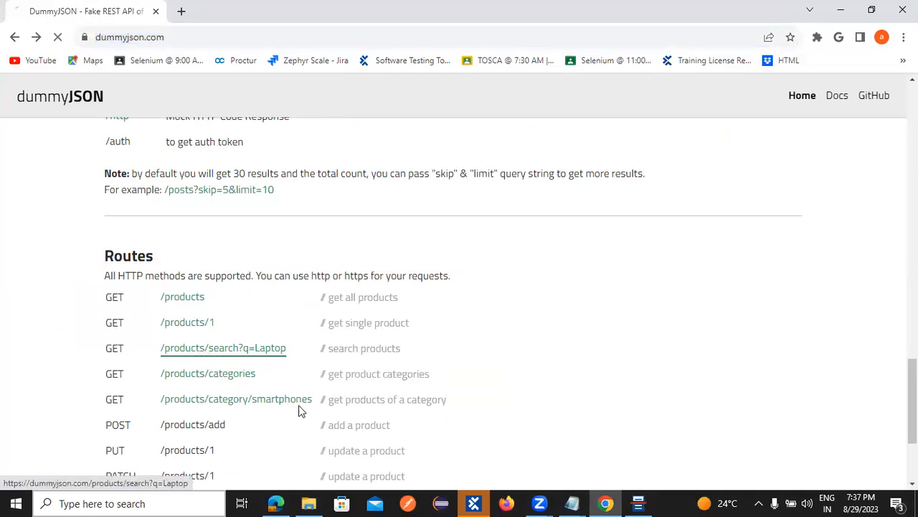
pyautogui.hotkey('ctrl', 'l')
pyautogui.hotkey('ctrl', 'c')
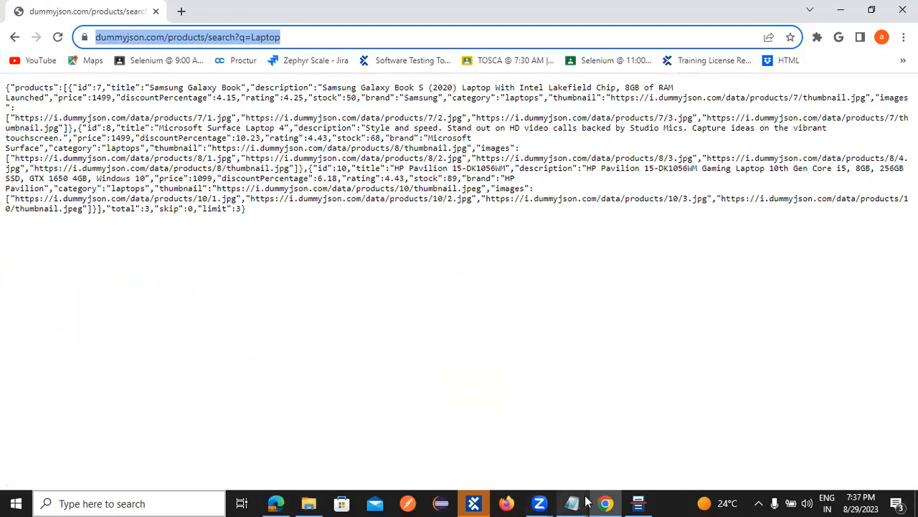
pyautogui.click(638, 503)
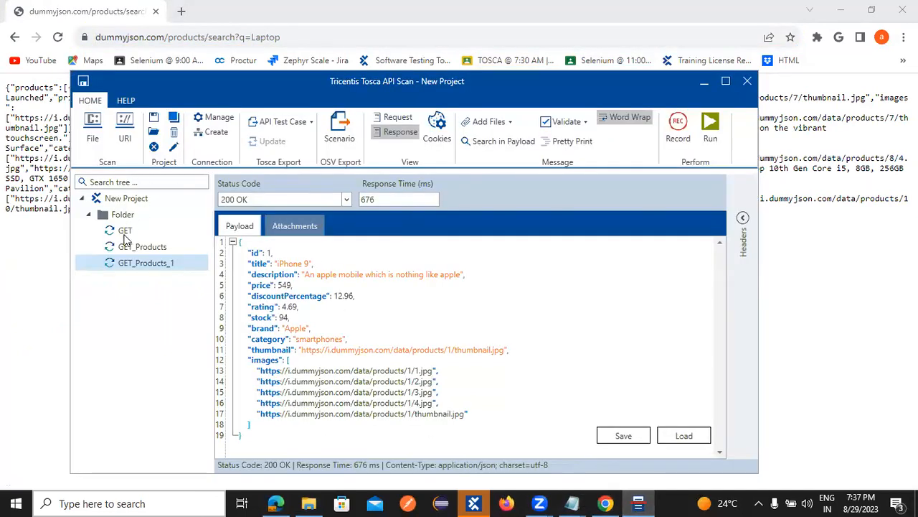
pyautogui.rightClick(123, 219)
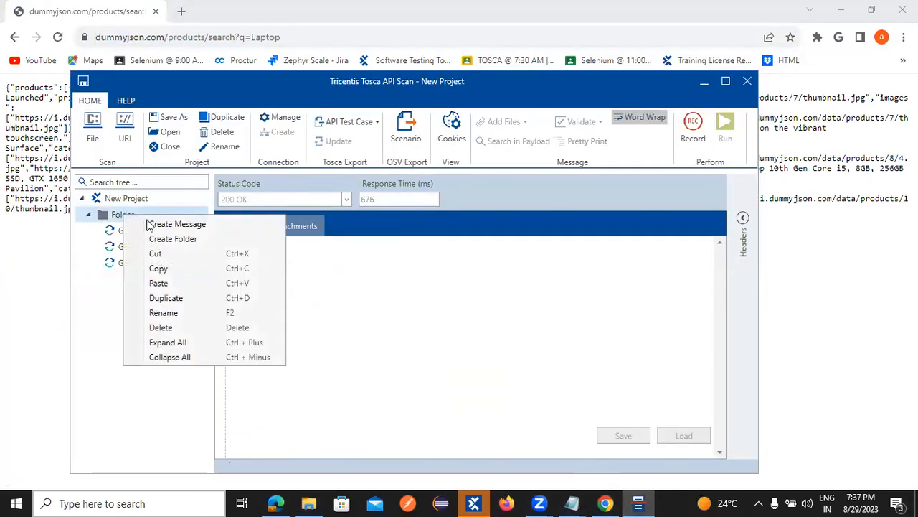
pyautogui.click(172, 224)
pyautogui.click(393, 199)
pyautogui.hotkey('ctrl', 'v')
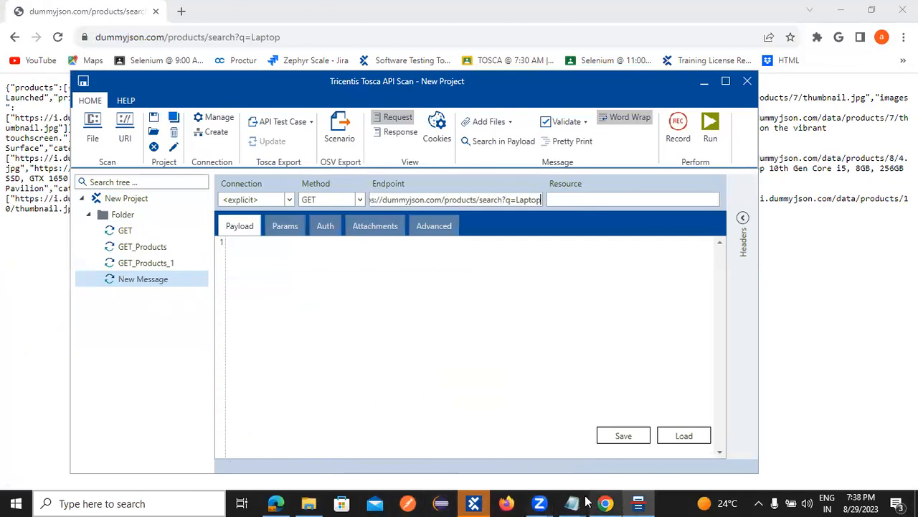
# Step: Paste the Laptop search URL on a new line in the ToSca notes and enlarge the text
pyautogui.moveTo(572, 502)
pyautogui.click(598, 442)
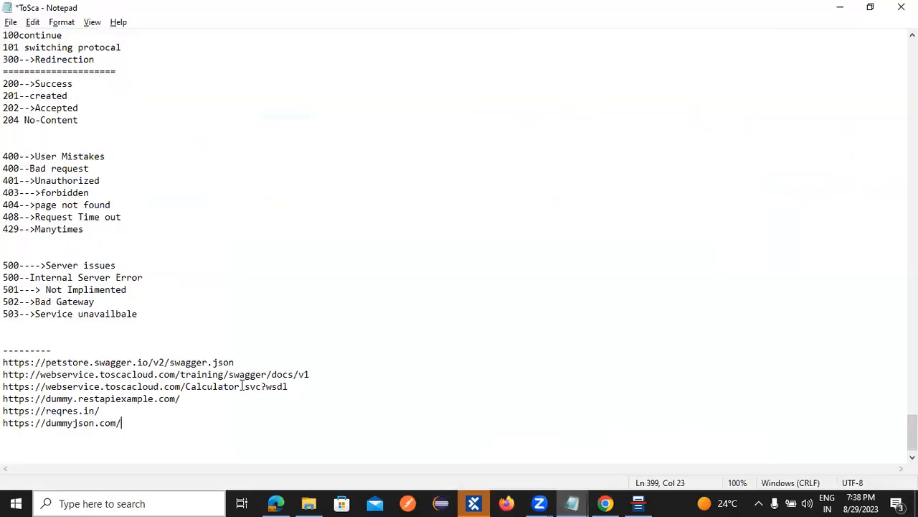
pyautogui.press('Return')
pyautogui.hotkey('ctrl', 'v')
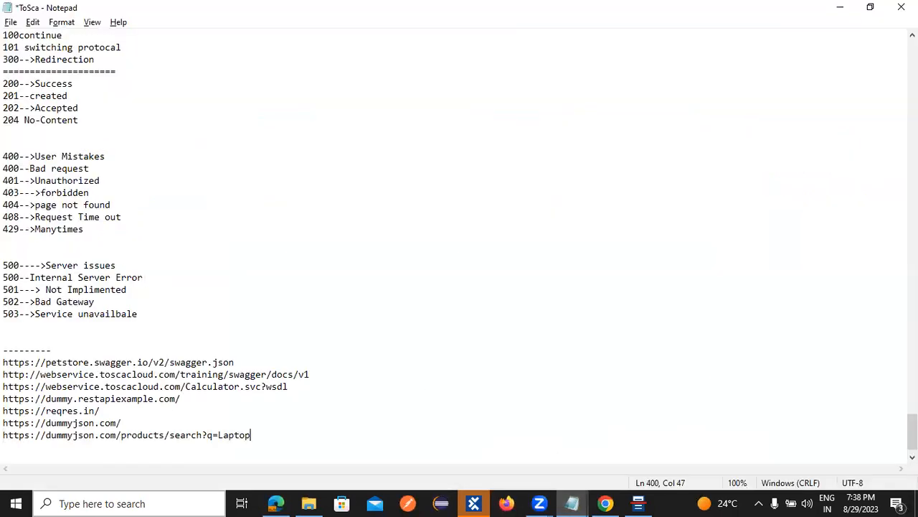
pyautogui.hotkey('ctrl', '+')
pyautogui.hotkey('ctrl', '+')
pyautogui.hotkey('ctrl', '+')
pyautogui.hotkey('ctrl', '+')
pyautogui.hotkey('ctrl', '+')
pyautogui.hotkey('ctrl', '+')
pyautogui.hotkey('ctrl', '+')
pyautogui.hotkey('ctrl', '+')
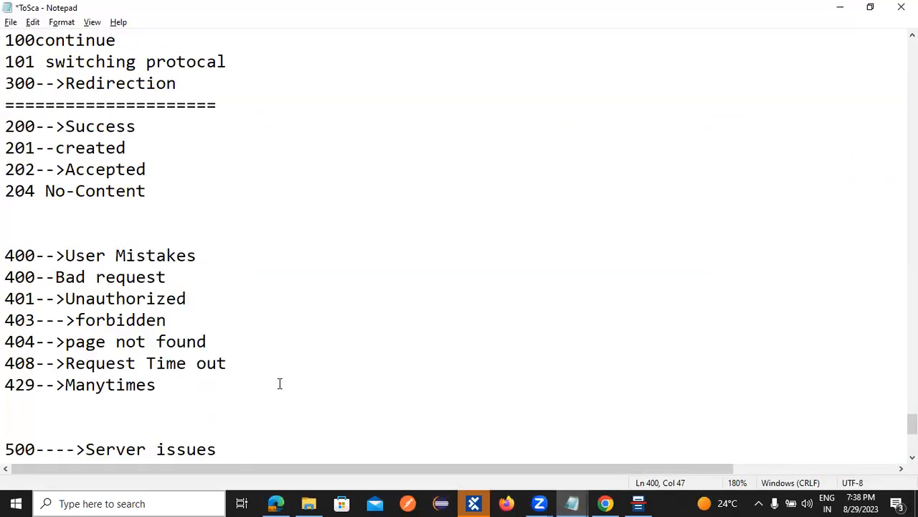
pyautogui.scroll(-6, 287, 374)
# Step: Insert a blank line between the dummyjson base URL and the search URL, then review it
pyautogui.click(247, 371)
pyautogui.press('Return')
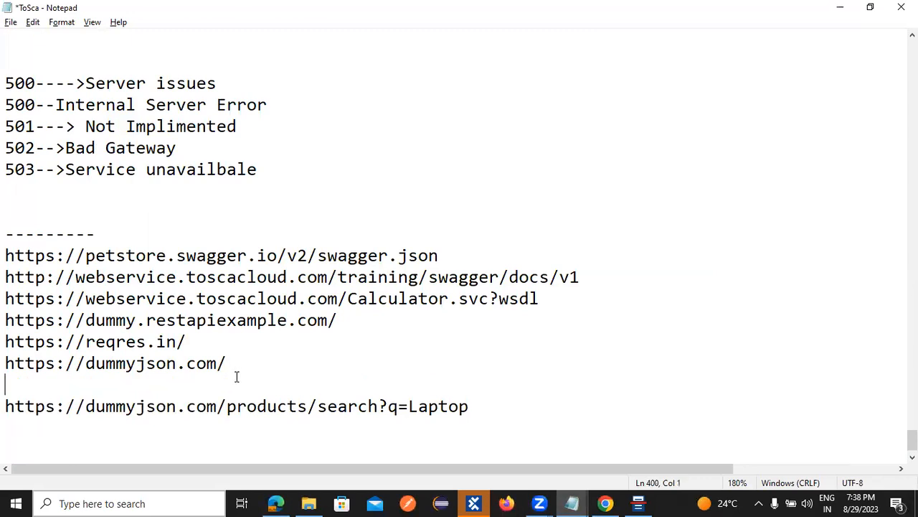
pyautogui.scroll(-1, 216, 375)
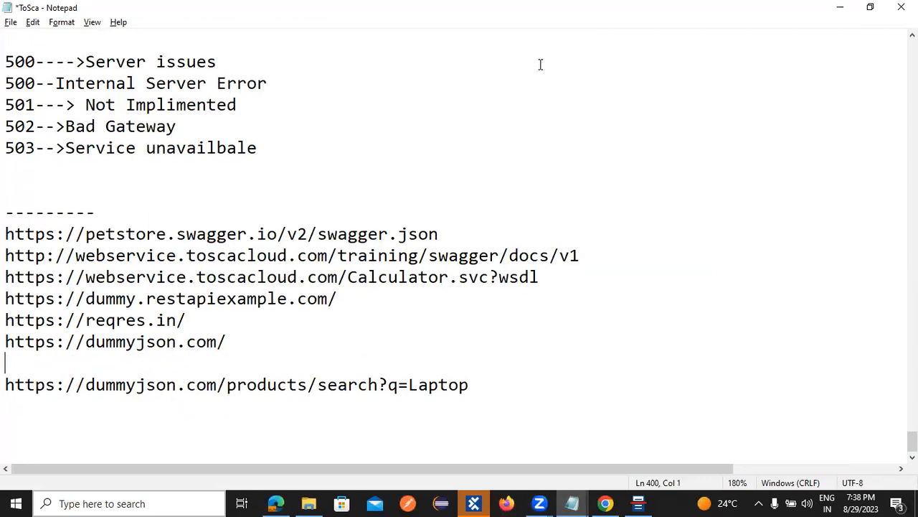
pyautogui.click(465, 240)
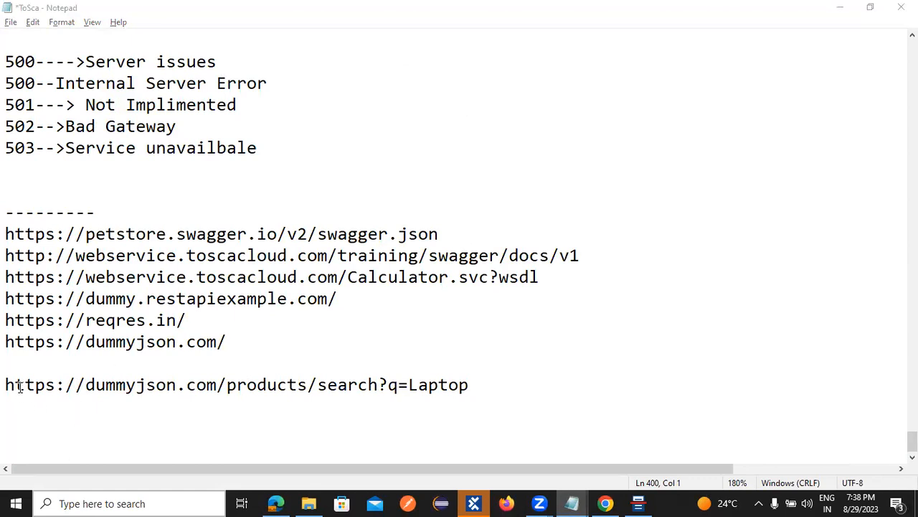
pyautogui.moveTo(5, 386); pyautogui.dragTo(177, 387)
pyautogui.click(63, 418)
pyautogui.moveTo(5, 380); pyautogui.dragTo(213, 386)
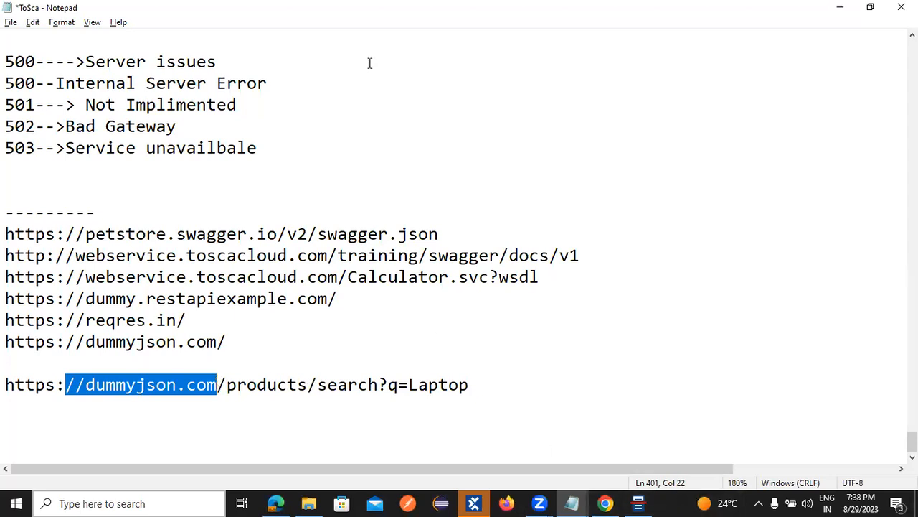
pyautogui.click(409, 58)
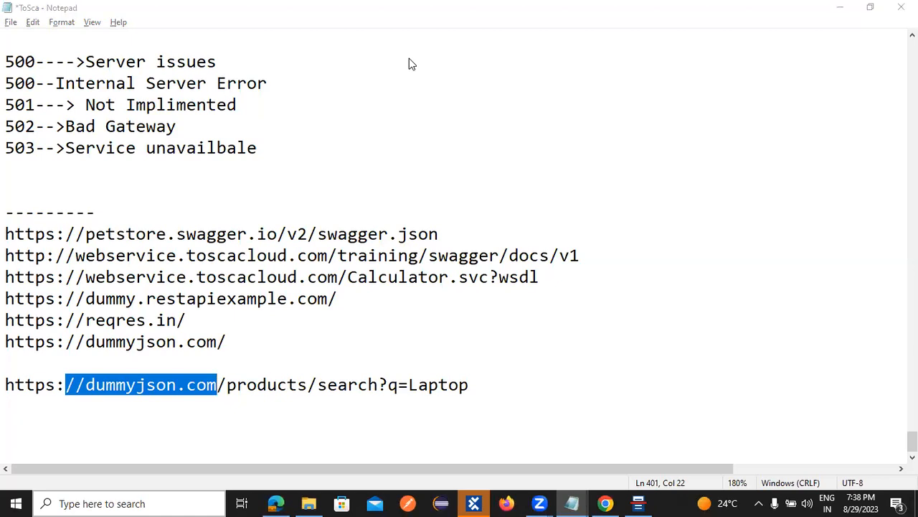
# Step: Close the floating ApiScan_Import_5 and ScratchBook windows in Tosca Commander
pyautogui.moveTo(475, 503)
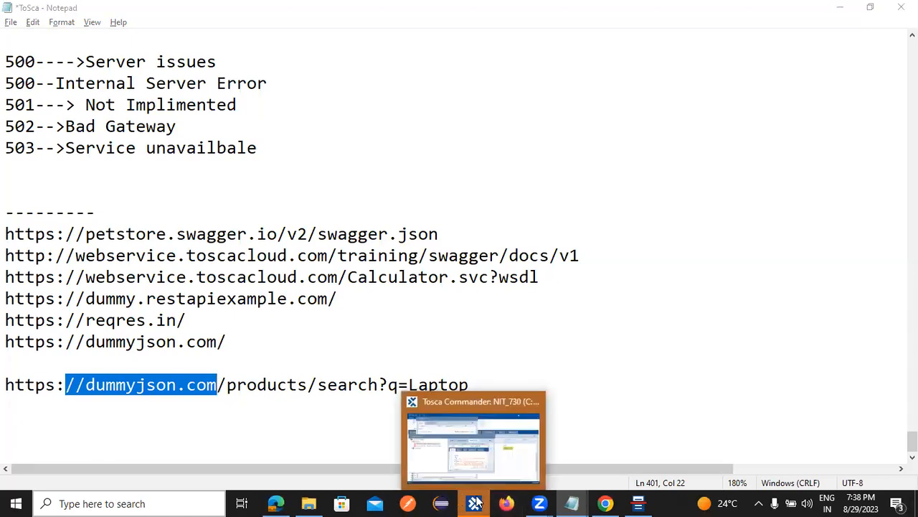
pyautogui.click(641, 380)
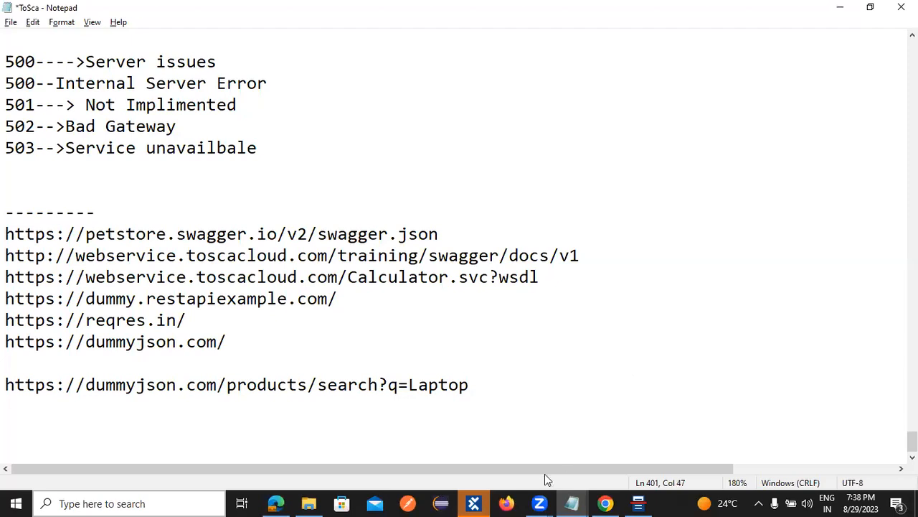
pyautogui.click(474, 502)
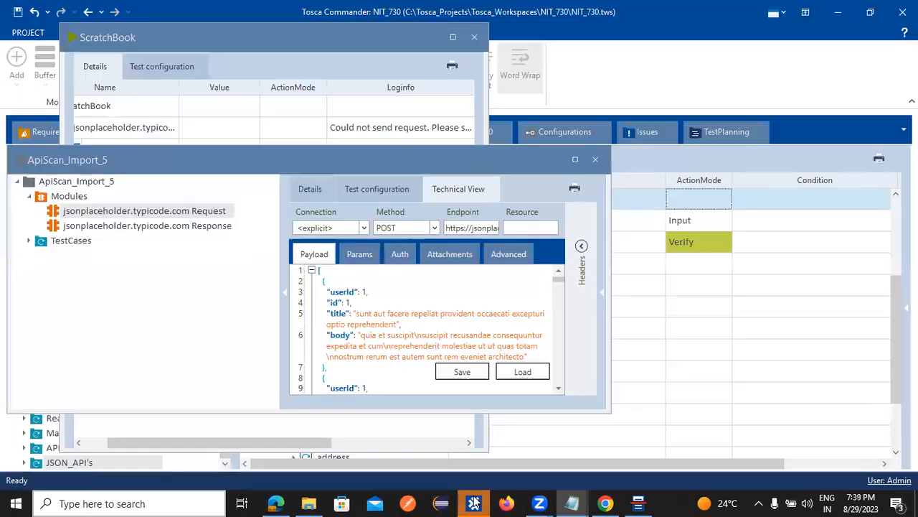
pyautogui.click(480, 401)
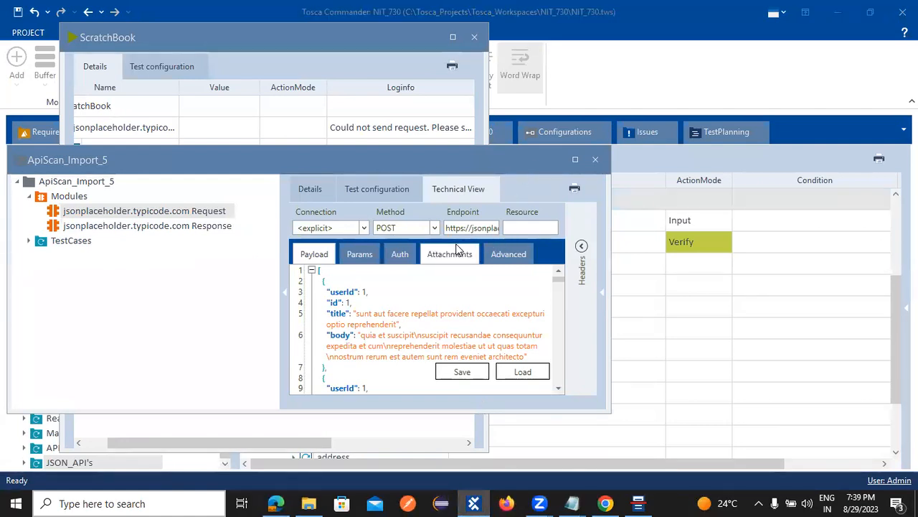
pyautogui.click(596, 158)
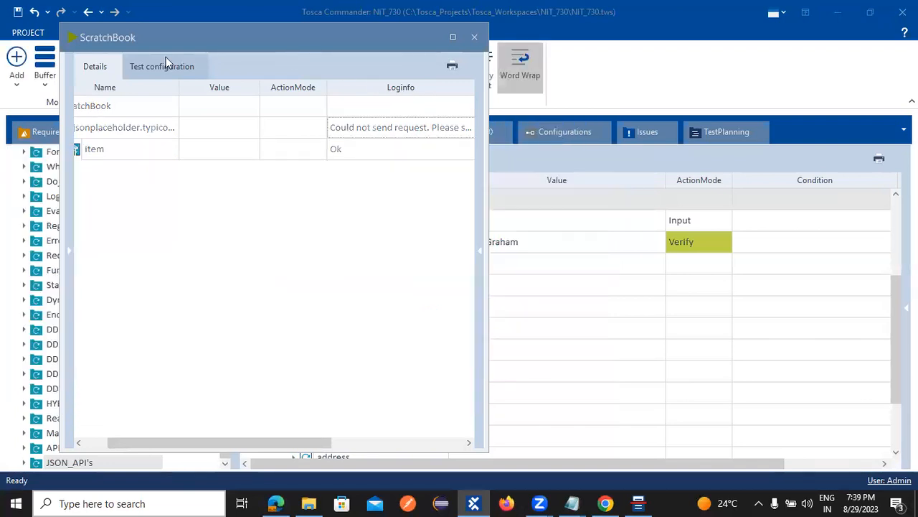
pyautogui.click(459, 99)
pyautogui.click(523, 197)
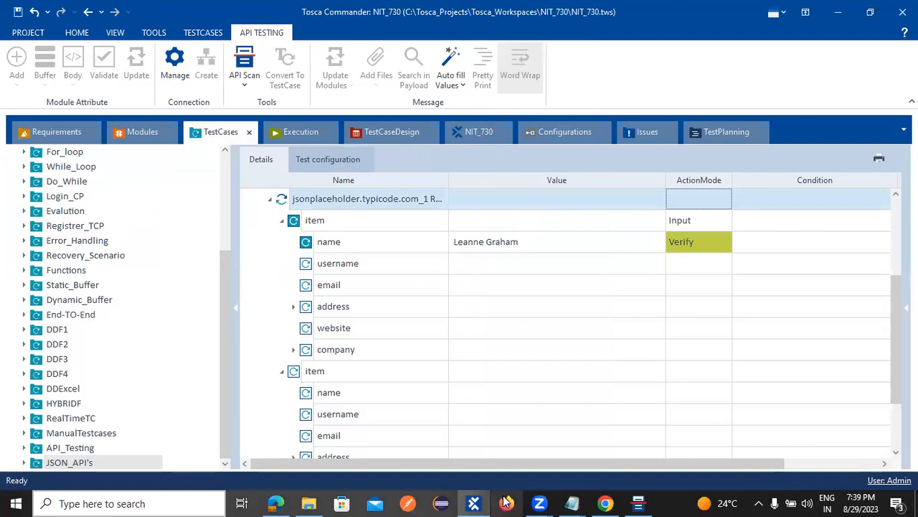
# Step: Run the New Message request for the q=Laptop product search
pyautogui.click(638, 503)
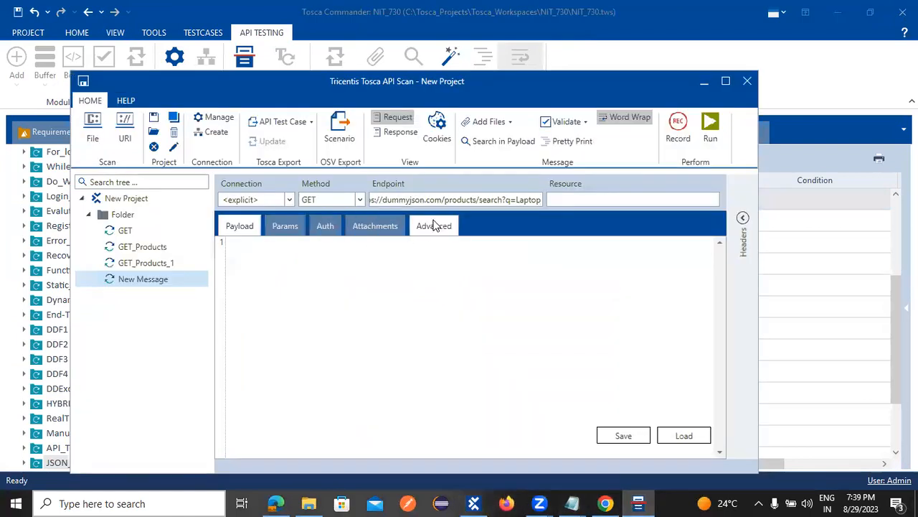
pyautogui.moveTo(442, 200); pyautogui.dragTo(538, 210)
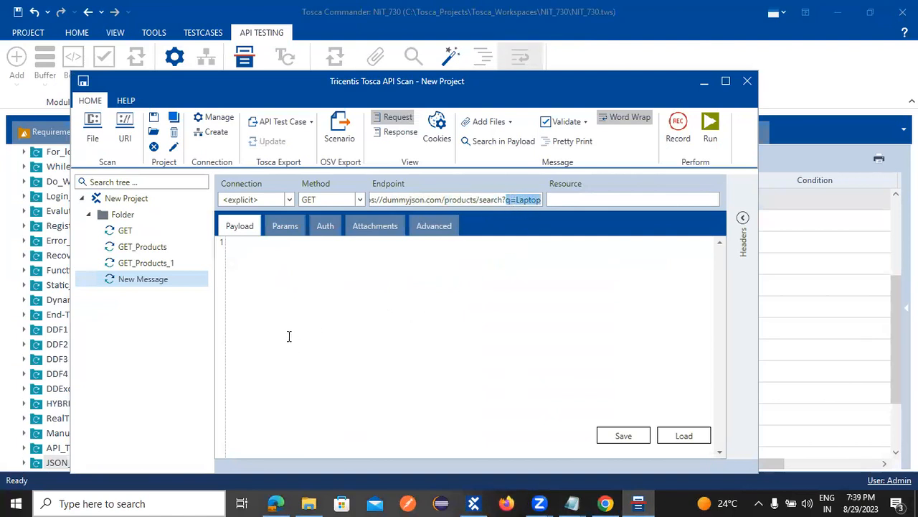
pyautogui.click(715, 123)
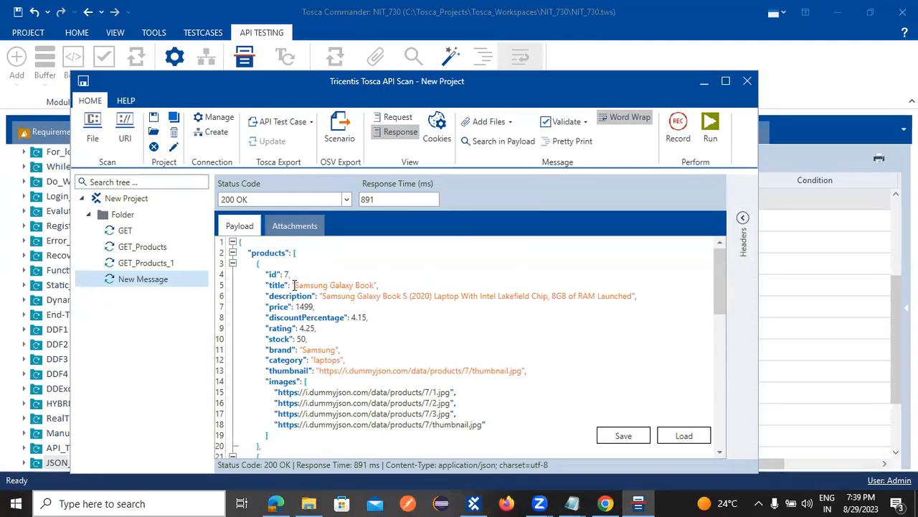
# Step: Check the 200 OK response payload, confirming total: 3 laptop results
pyautogui.moveTo(338, 296); pyautogui.dragTo(444, 321)
pyautogui.click(443, 325)
pyautogui.scroll(-4, 350, 374)
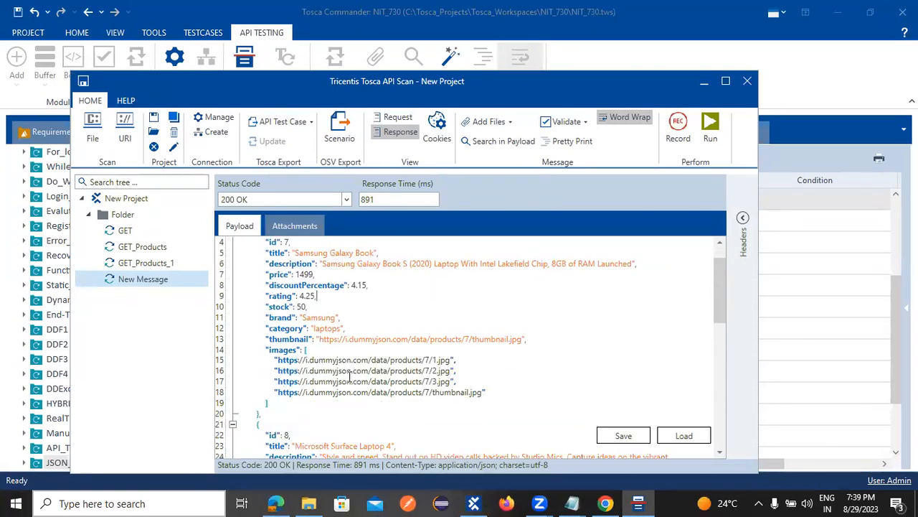
pyautogui.scroll(-10, 359, 378)
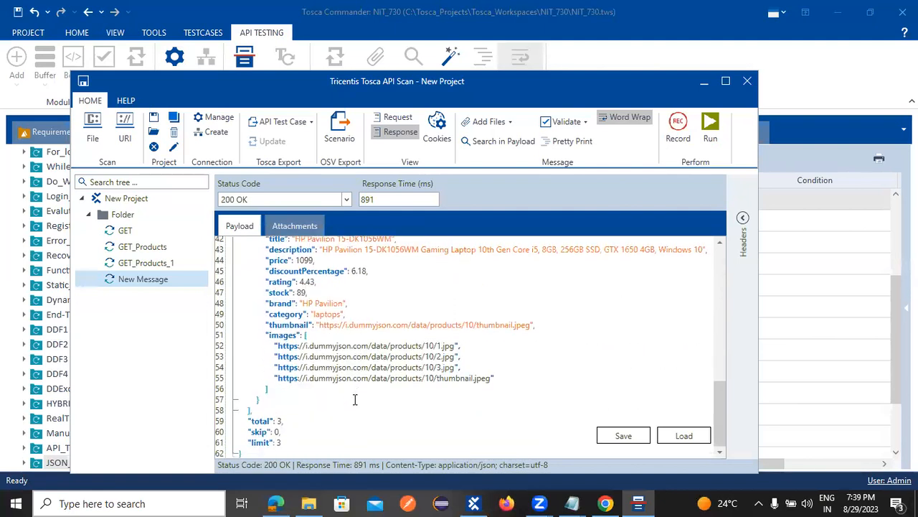
pyautogui.moveTo(286, 421); pyautogui.dragTo(240, 422)
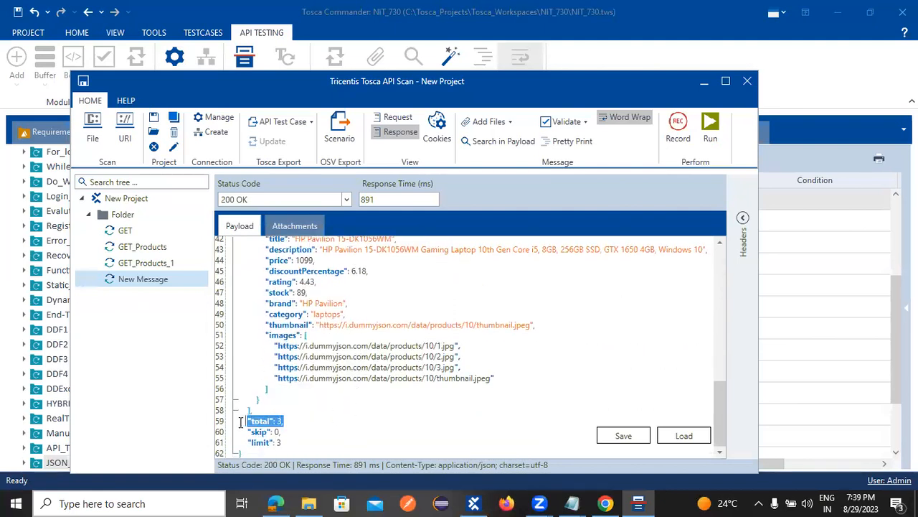
pyautogui.click(284, 443)
pyautogui.scroll(13, 374, 260)
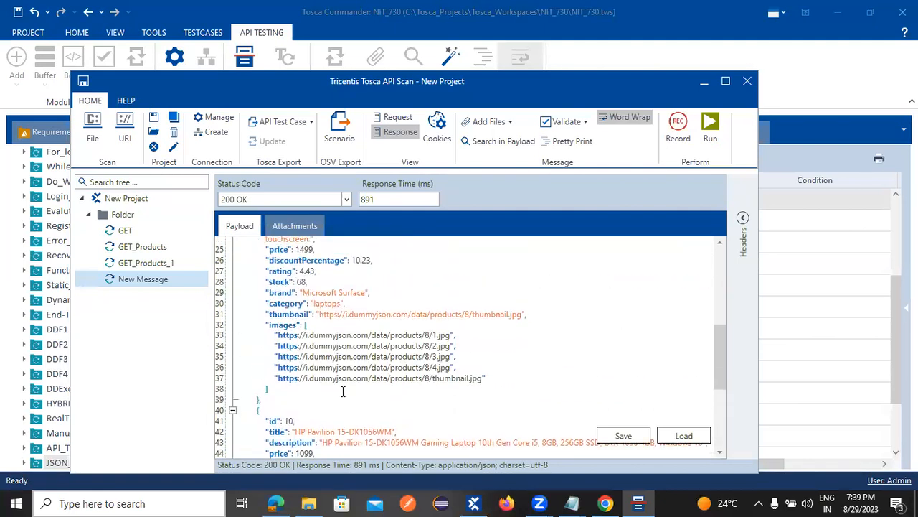
pyautogui.scroll(1, 375, 259)
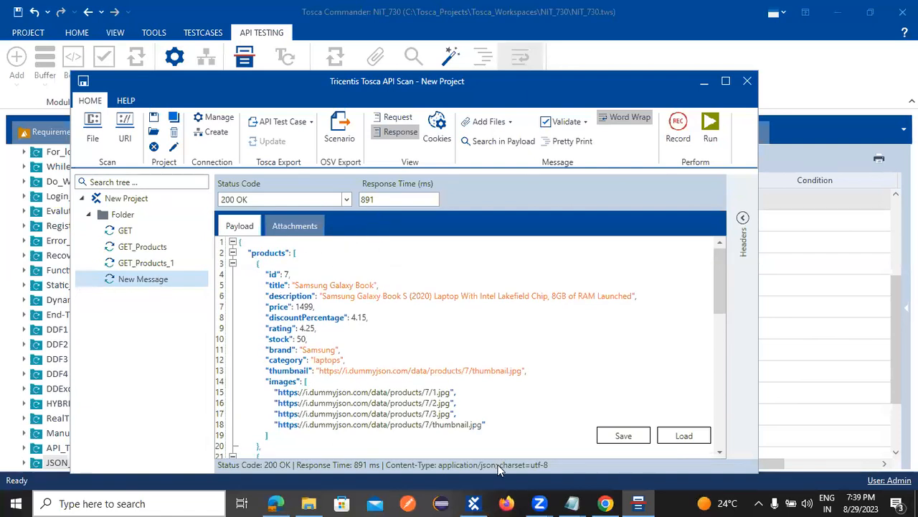
pyautogui.click(605, 503)
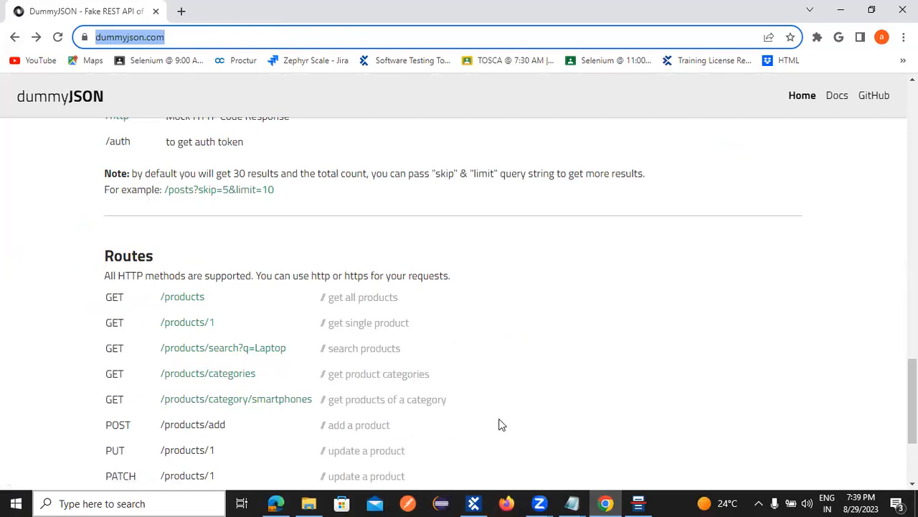
# Step: Rename the Laptop search request to GET_SearchProducts
pyautogui.click(638, 503)
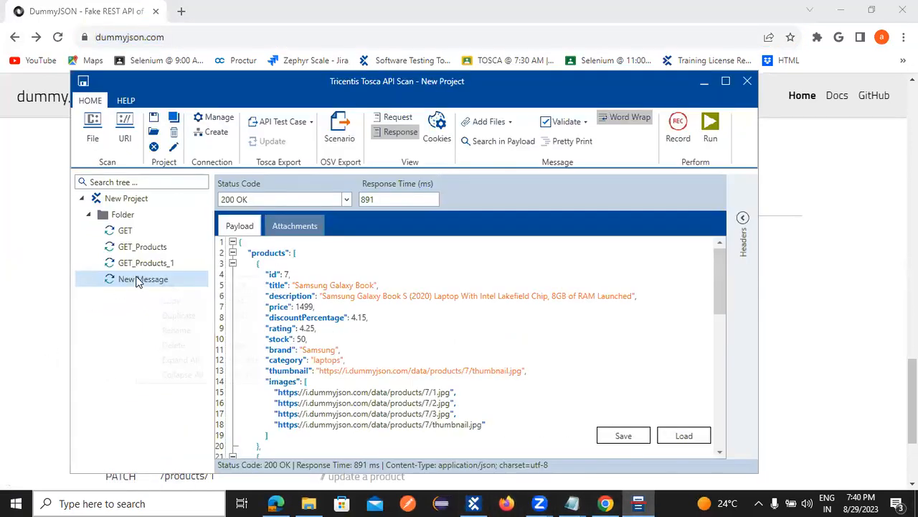
pyautogui.rightClick(136, 280)
pyautogui.click(177, 332)
pyautogui.write('GET_SearchProducts')
pyautogui.press('Return')
# Step: Open DummyJSON's /products/categories route in Chrome and select its URL
pyautogui.click(606, 502)
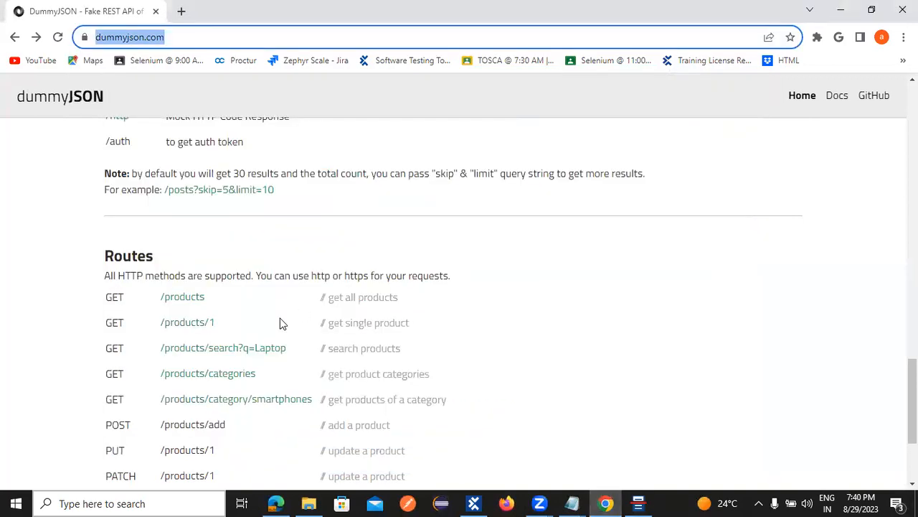
pyautogui.click(198, 381)
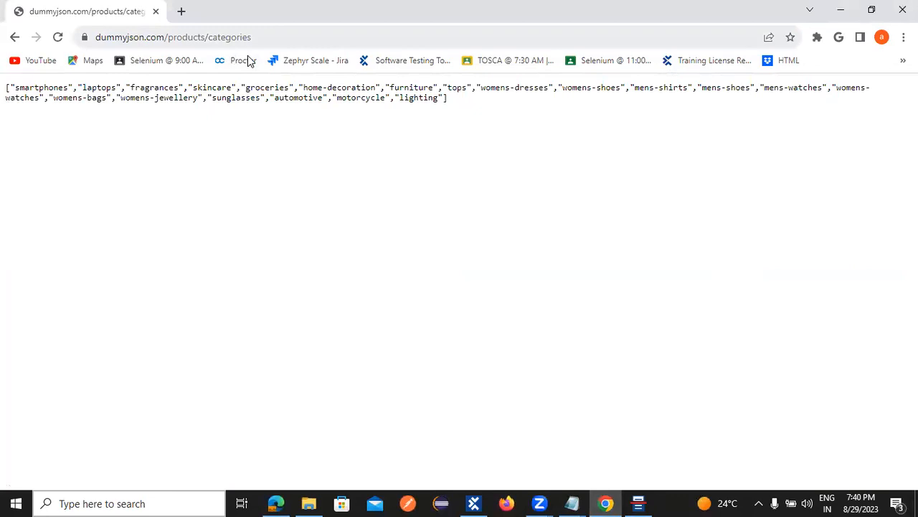
pyautogui.hotkey('ctrl', 'l')
pyautogui.hotkey('ctrl', 'c')
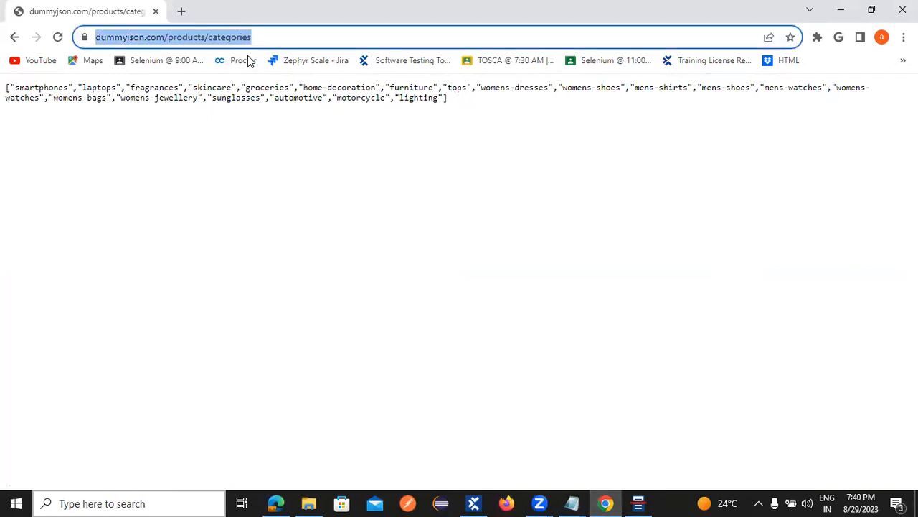
pyautogui.hotkey('alt', 'Tab')
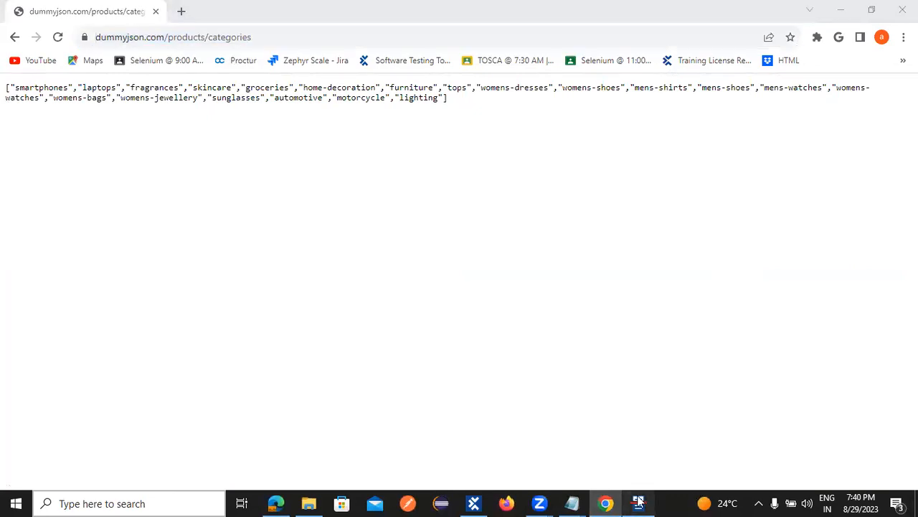
pyautogui.rightClick(123, 215)
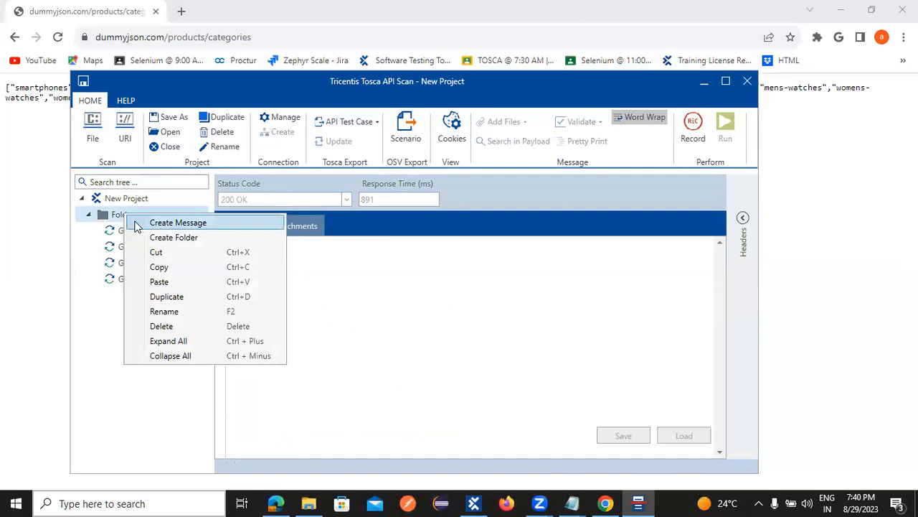
pyautogui.click(271, 222)
pyautogui.click(403, 195)
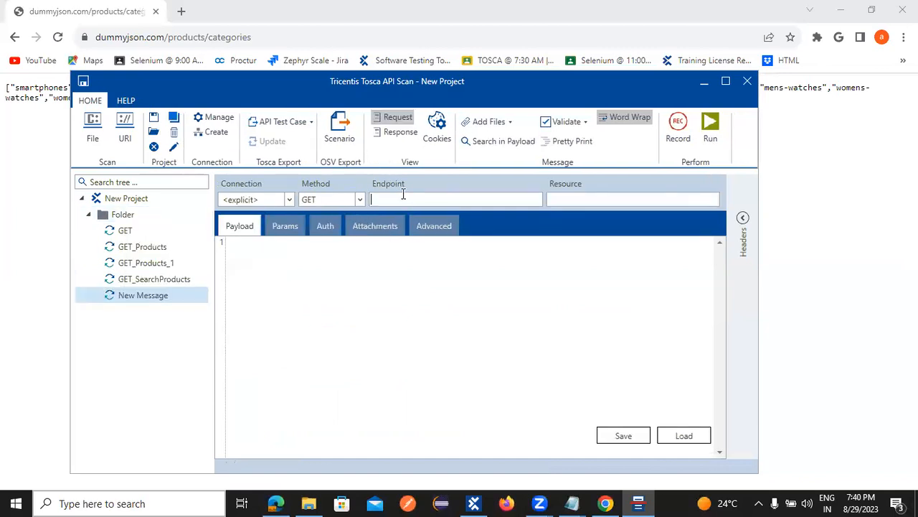
pyautogui.hotkey('ctrl', 'v')
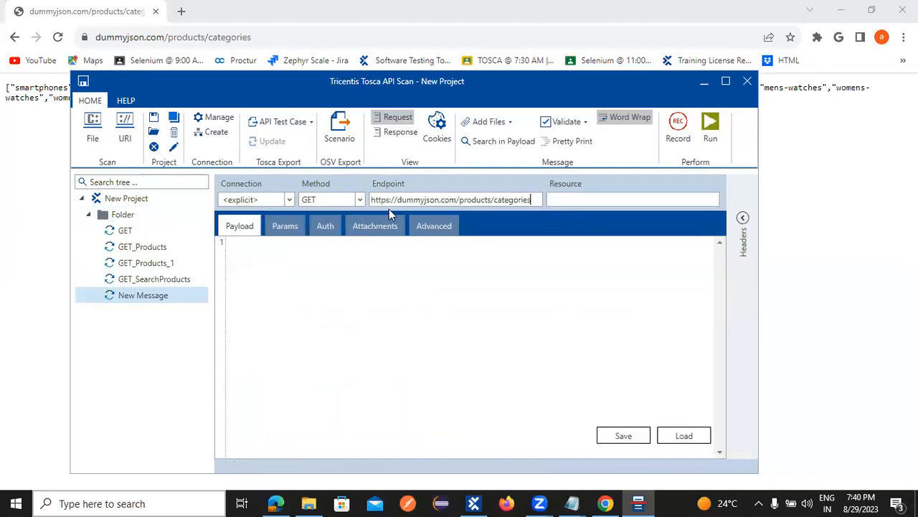
pyautogui.moveTo(457, 200); pyautogui.dragTo(536, 199)
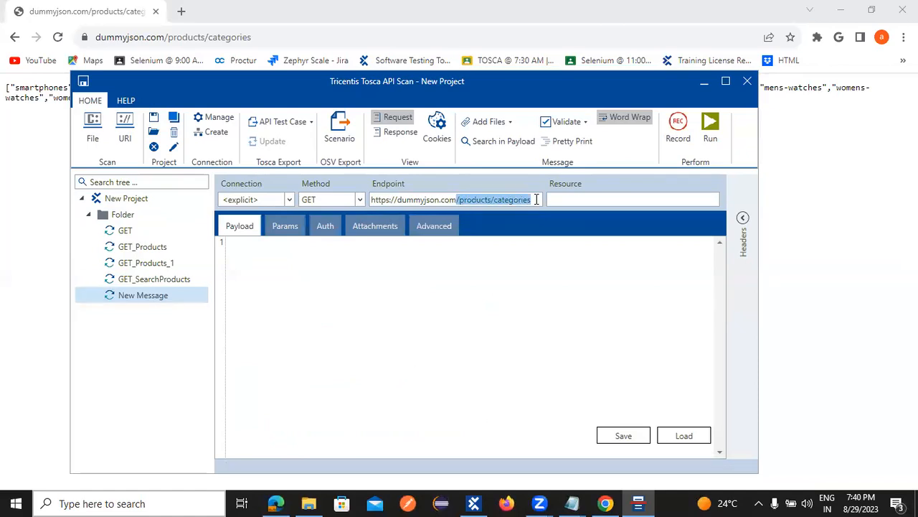
pyautogui.hotkey('ctrl', 'x')
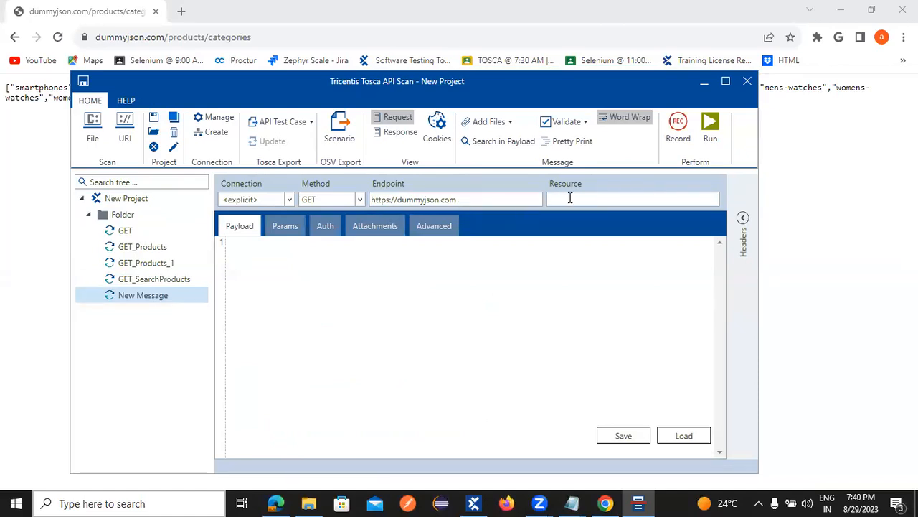
pyautogui.hotkey('ctrl', 'v')
pyautogui.click(711, 136)
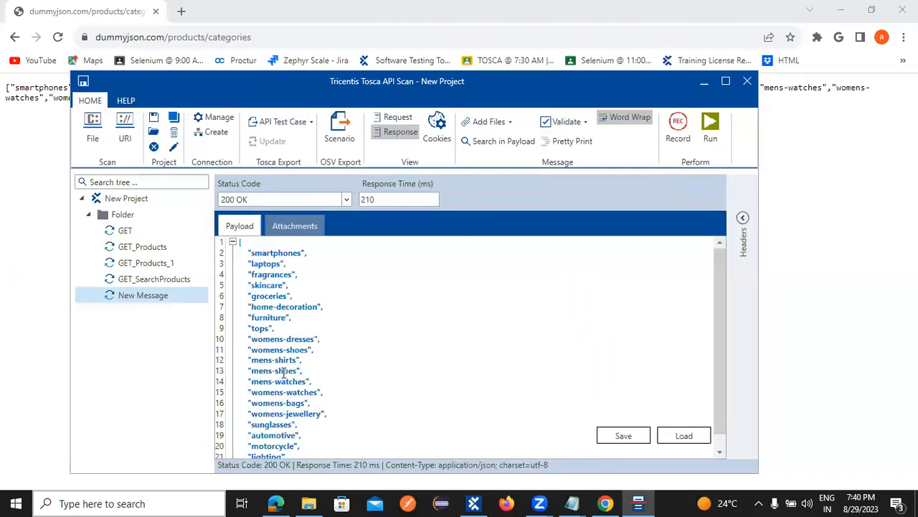
pyautogui.scroll(-1, 317, 380)
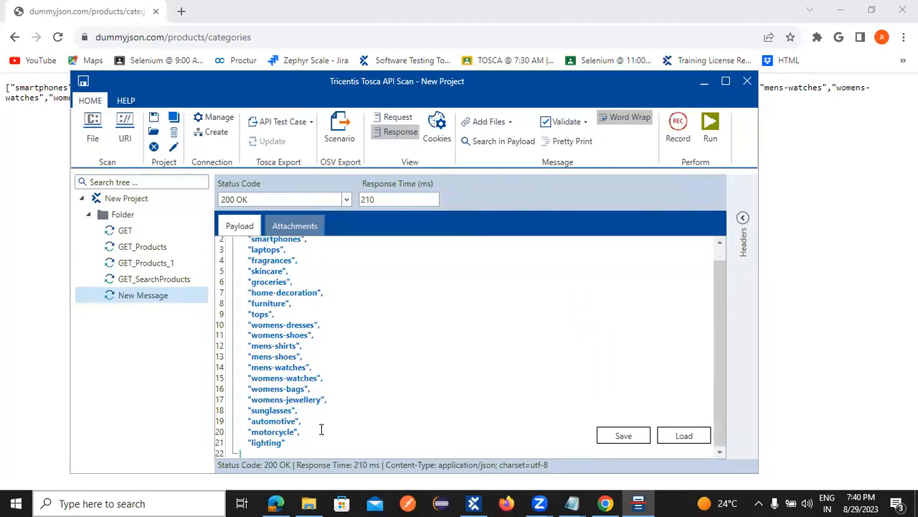
pyautogui.scroll(1, 322, 429)
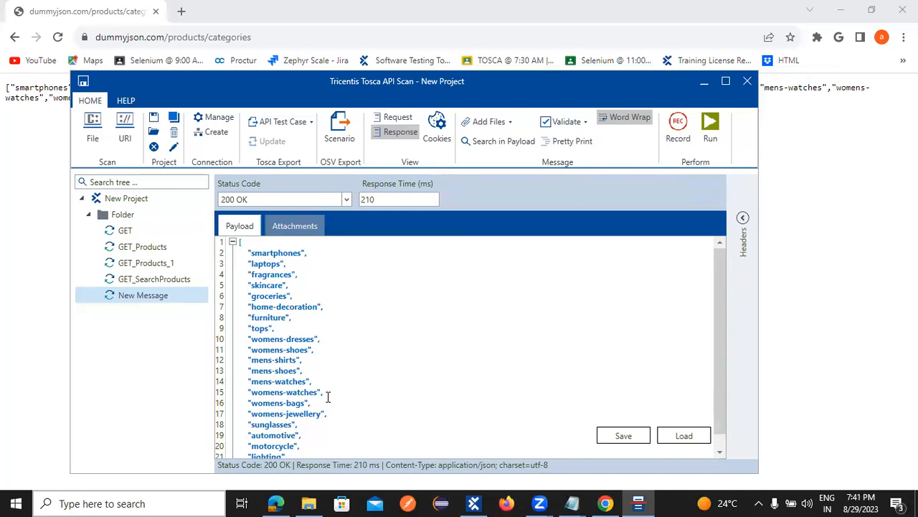
# Step: Rename the new categories request to Categories
pyautogui.rightClick(142, 301)
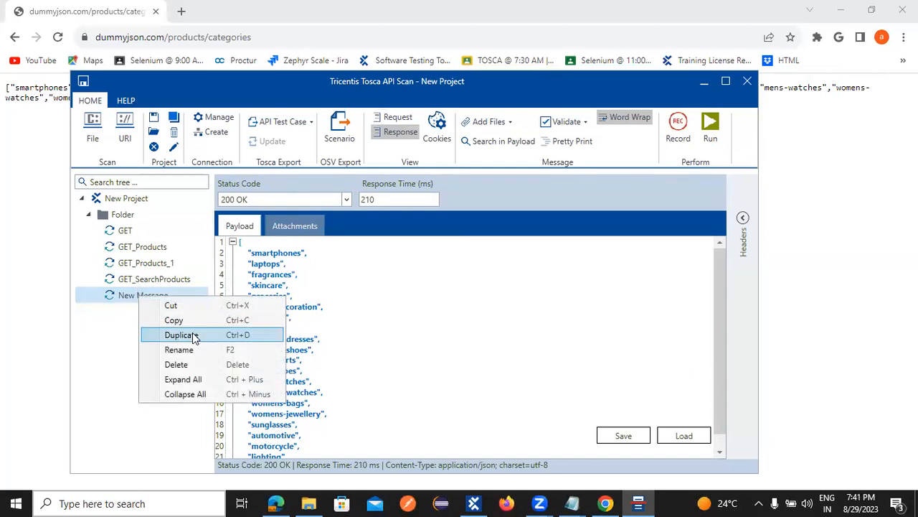
pyautogui.click(187, 354)
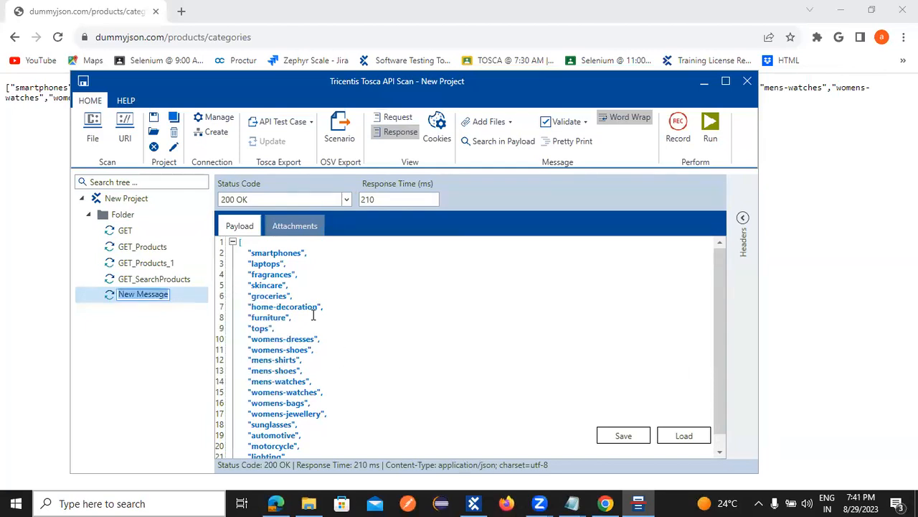
pyautogui.scroll(-1, 366, 267)
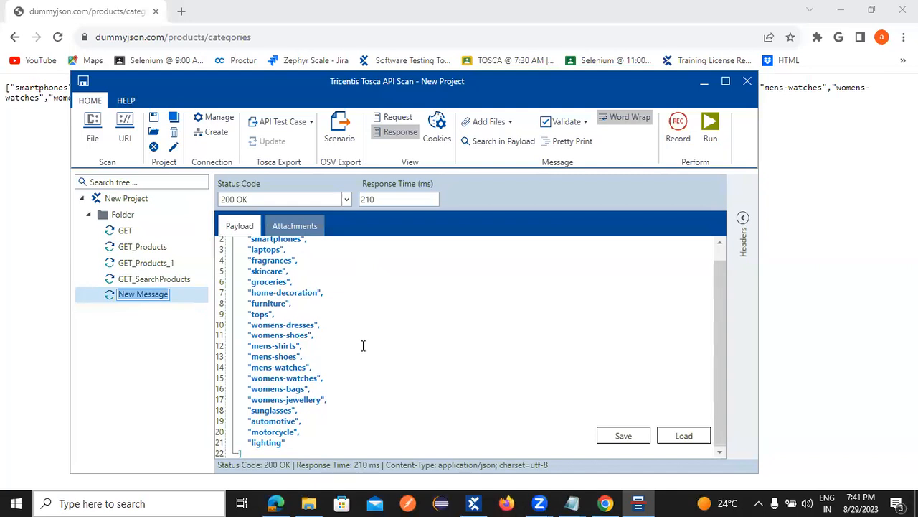
pyautogui.click(395, 117)
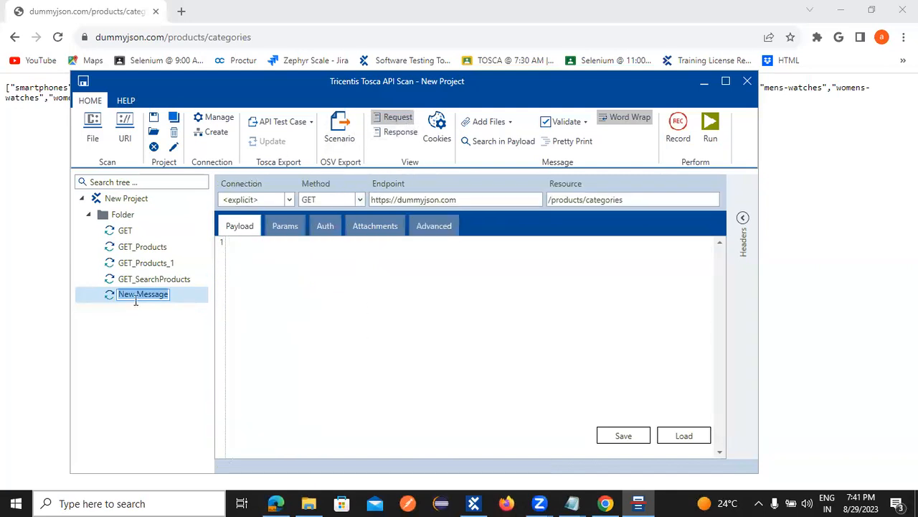
pyautogui.write('Categories')
pyautogui.press('Return')
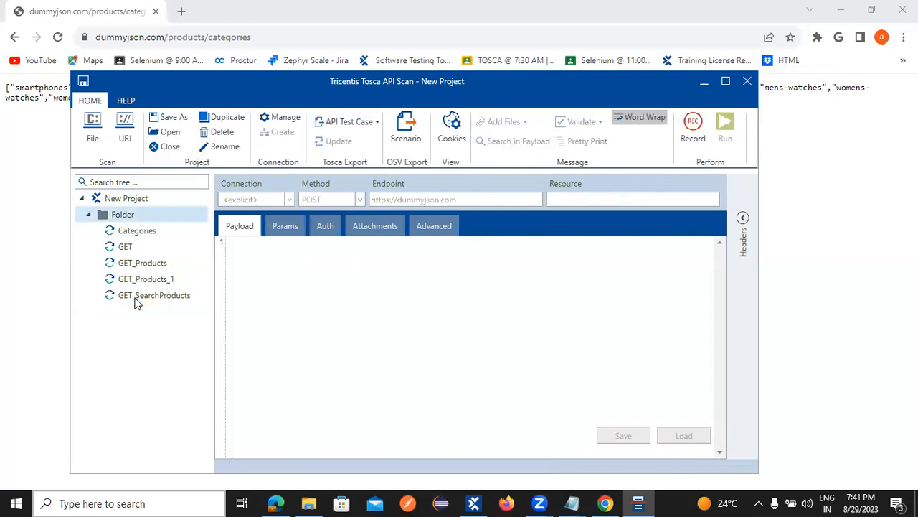
# Step: Rename the Categories request to Product_Categories
pyautogui.rightClick(130, 235)
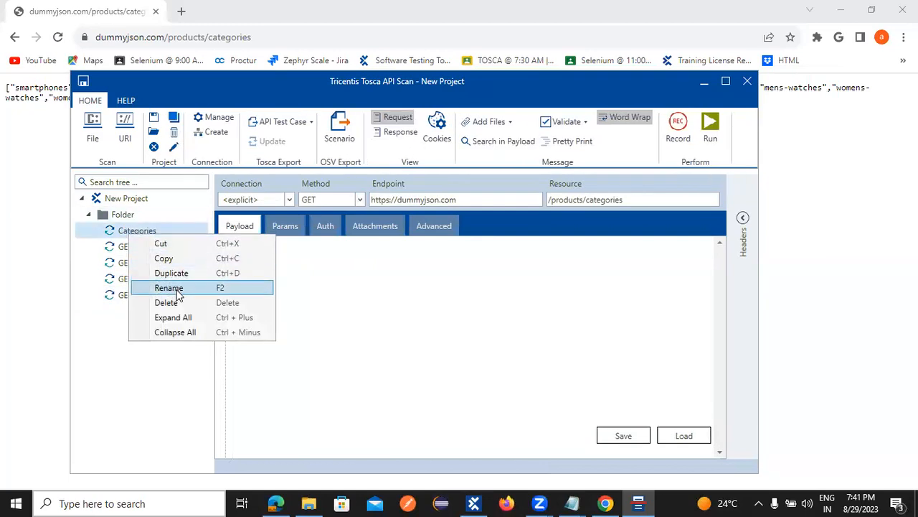
pyautogui.click(177, 288)
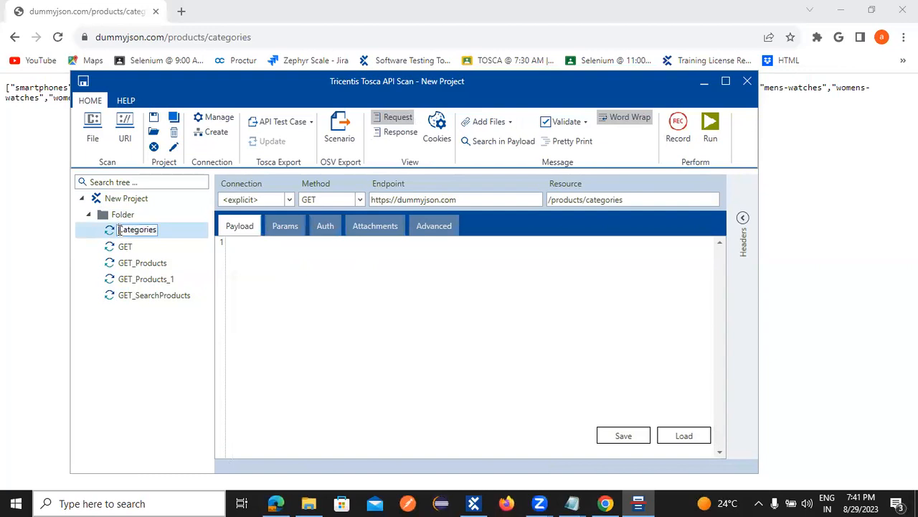
pyautogui.write('O')
pyautogui.press('BackSpace')
pyautogui.write('Product')
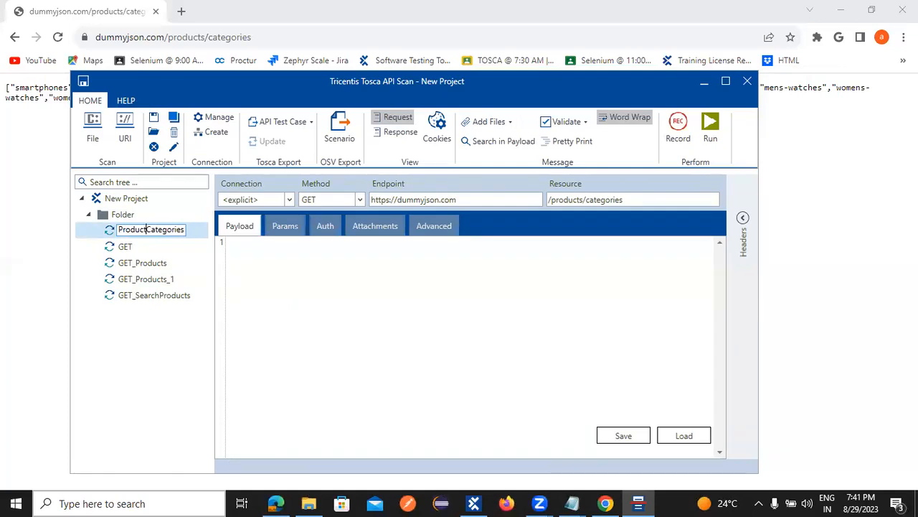
pyautogui.write('_')
pyautogui.press('Return')
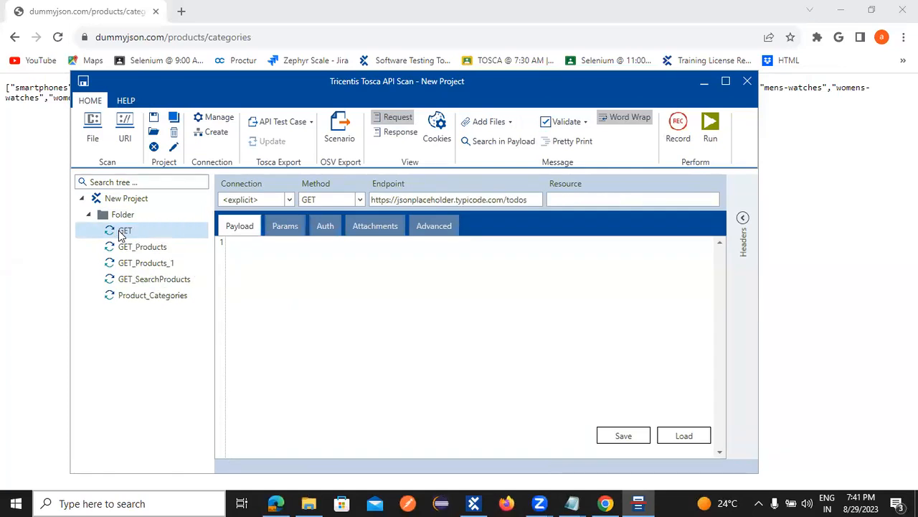
# Step: Copy the dummyjson /products/category/smartphones URL from Chrome into the ToSca notes
pyautogui.click(606, 503)
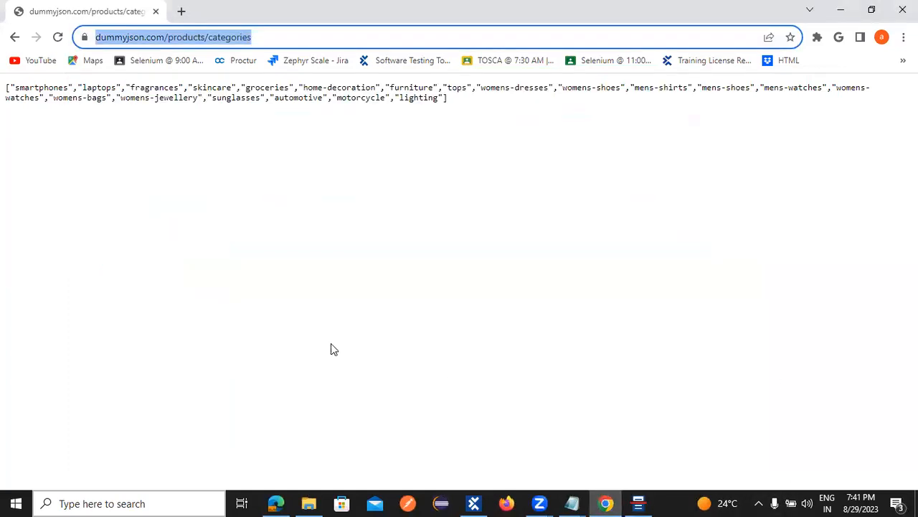
pyautogui.click(14, 37)
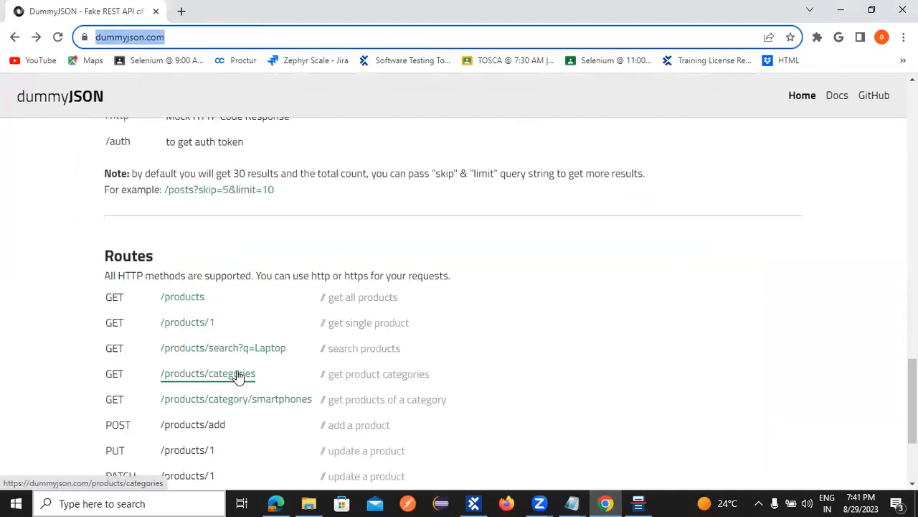
pyautogui.click(189, 405)
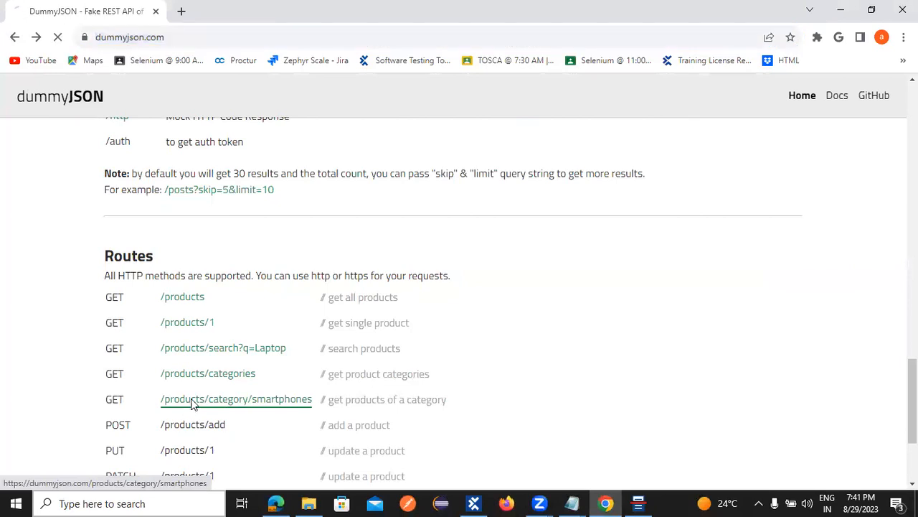
pyautogui.hotkey('ctrl', 'l')
pyautogui.hotkey('ctrl', 'c')
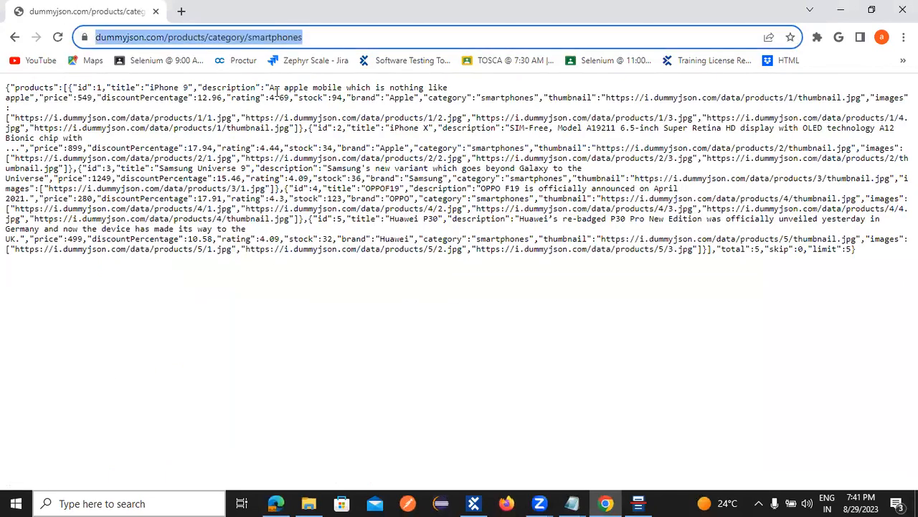
pyautogui.click(572, 503)
pyautogui.click(608, 450)
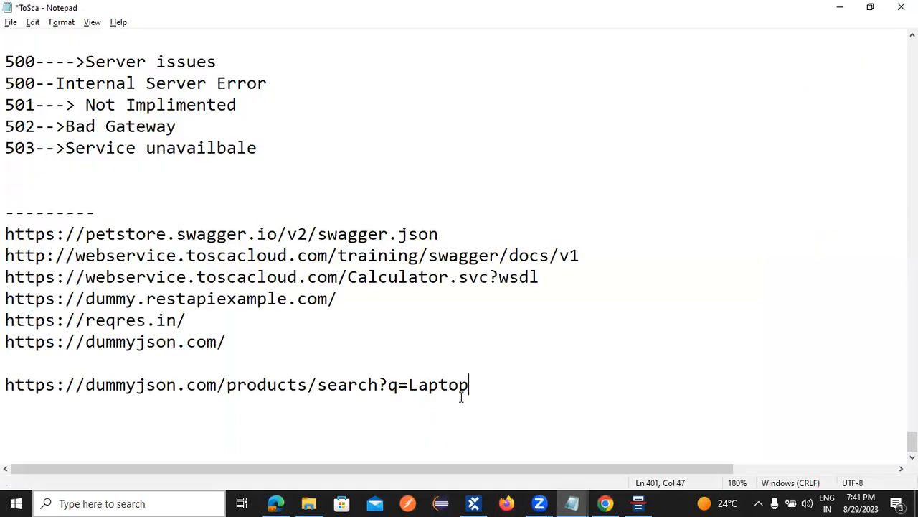
pyautogui.press('Return')
pyautogui.press('Return')
pyautogui.hotkey('ctrl', 'v')
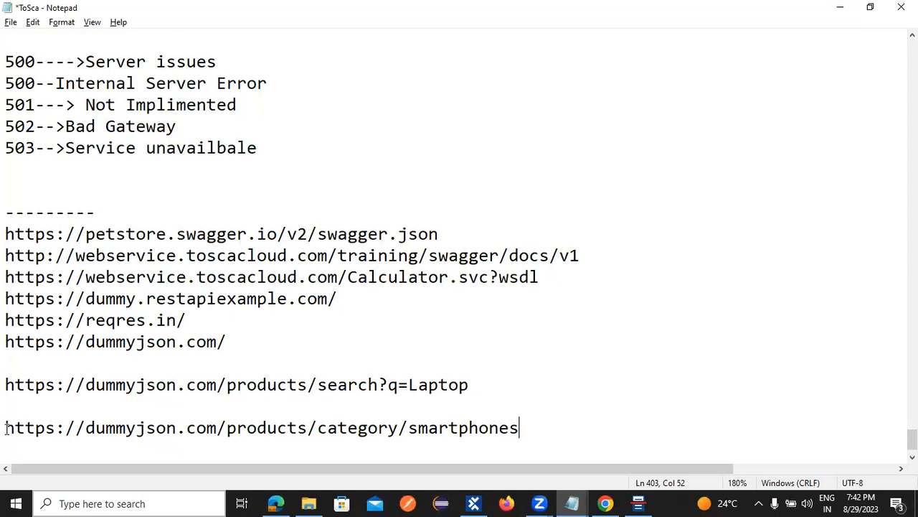
# Step: Highlight the https, dummyjson.com host and path parts of the smartphones URL in Notepad
pyautogui.moveTo(5, 427); pyautogui.dragTo(64, 428)
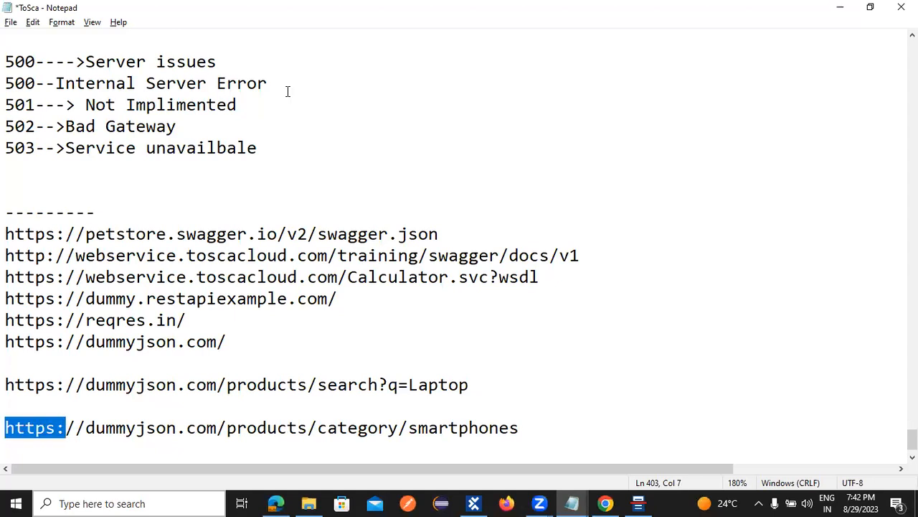
pyautogui.moveTo(85, 427); pyautogui.dragTo(218, 428)
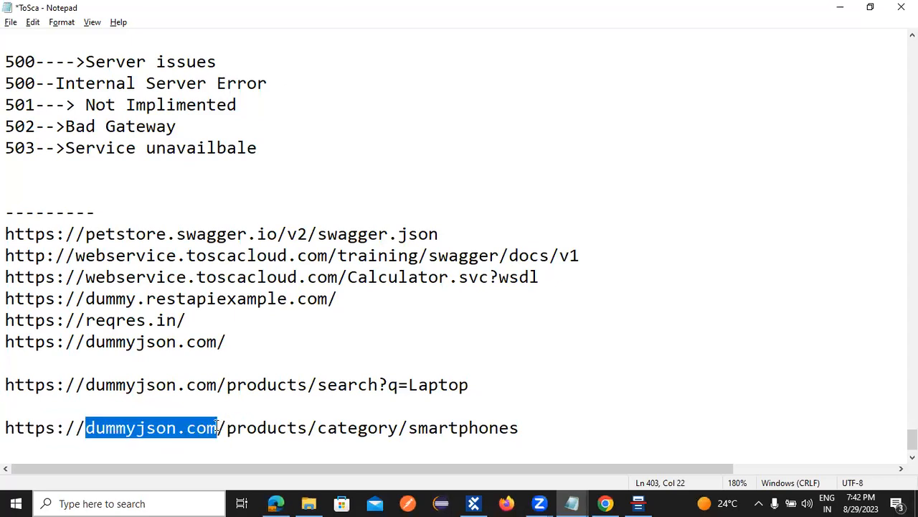
pyautogui.moveTo(227, 428); pyautogui.dragTo(535, 437)
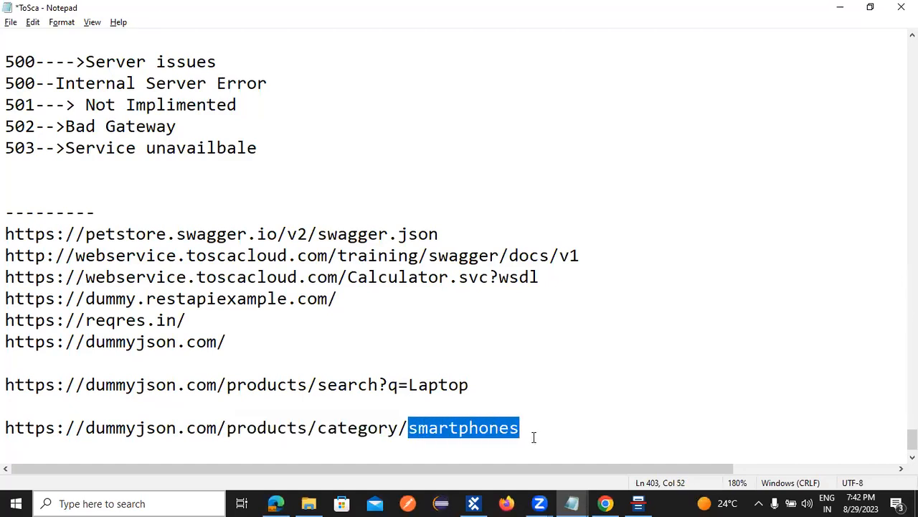
# Step: Glance at the smartphones JSON in Chrome, then bring Tosca Commander forward
pyautogui.click(605, 503)
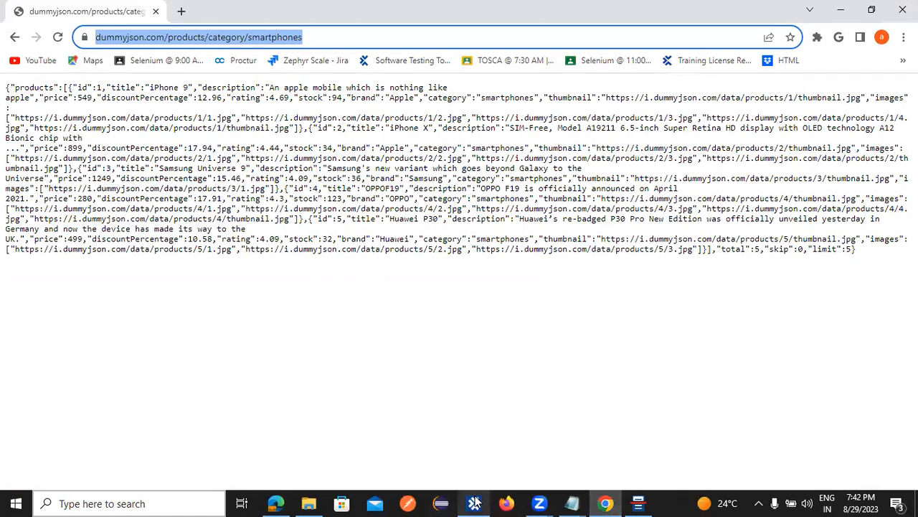
pyautogui.moveTo(474, 503)
pyautogui.click(474, 444)
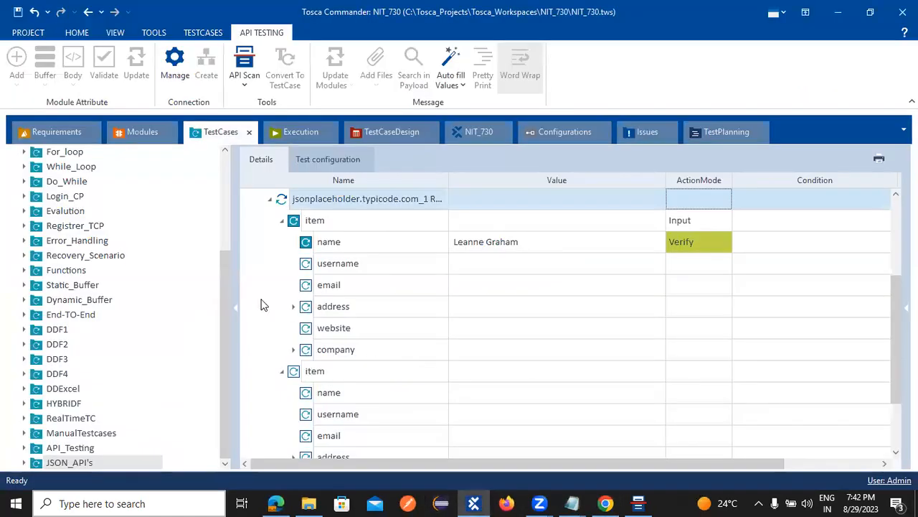
# Step: In API Scan, create a new message under Folder
pyautogui.click(638, 503)
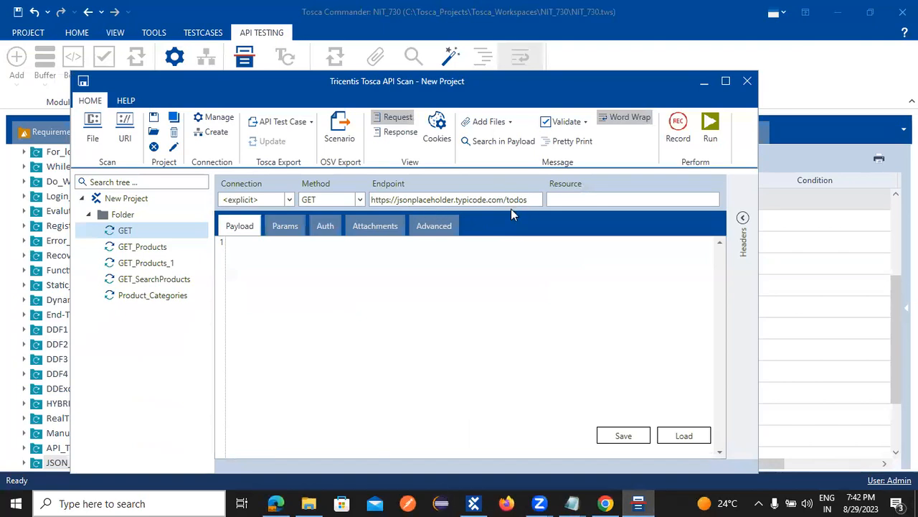
pyautogui.rightClick(122, 215)
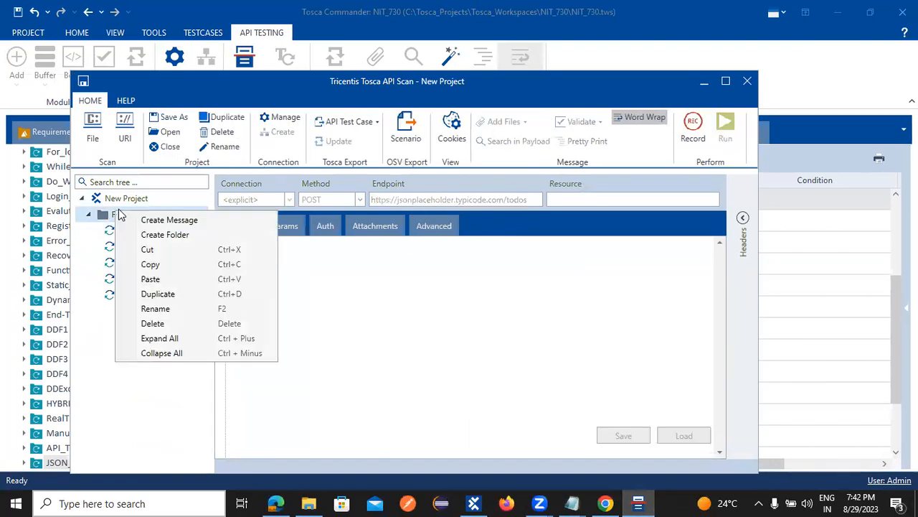
pyautogui.click(158, 221)
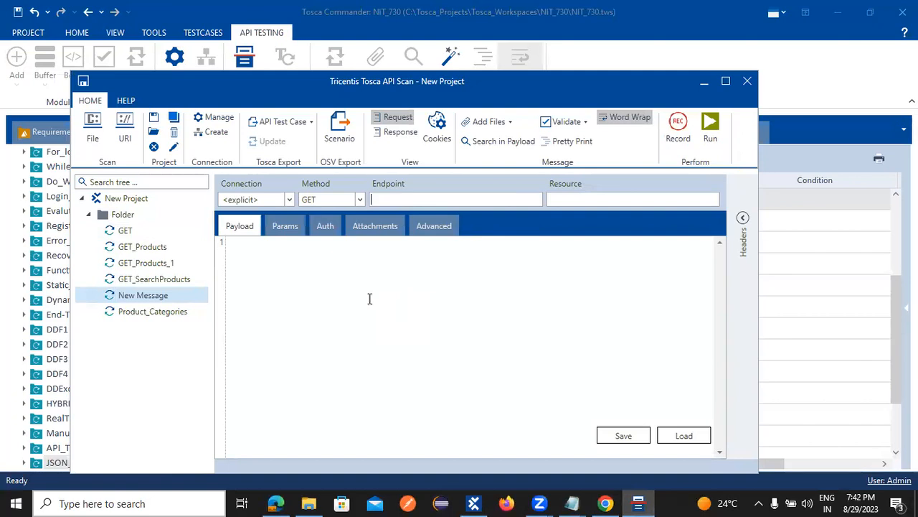
# Step: Name the message GET_SmartPhones and paste the smartphones category URL as its endpoint
pyautogui.rightClick(134, 296)
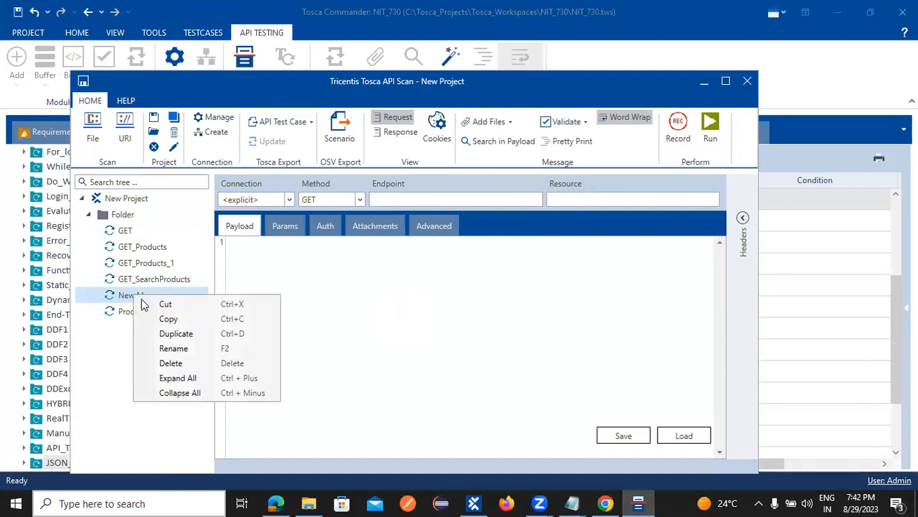
pyautogui.click(174, 349)
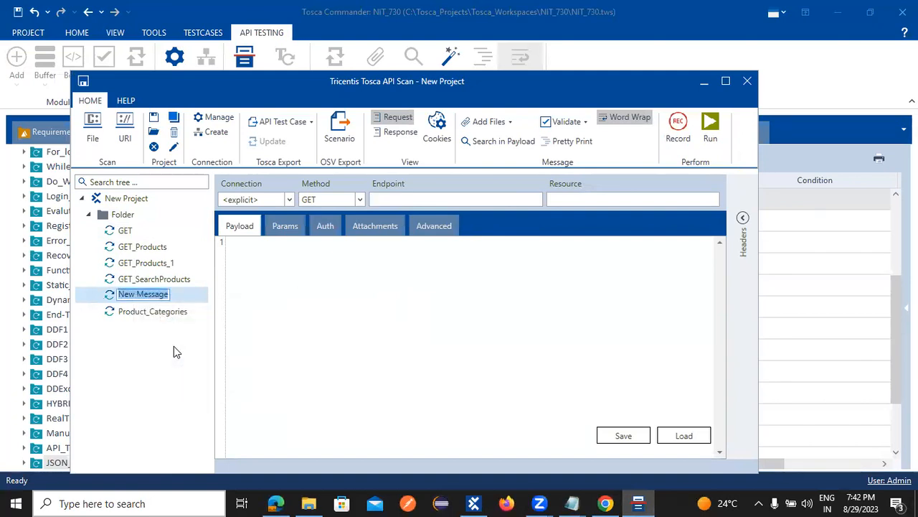
pyautogui.write('Get')
pyautogui.press('BackSpace')
pyautogui.press('BackSpace')
pyautogui.press('BackSpace')
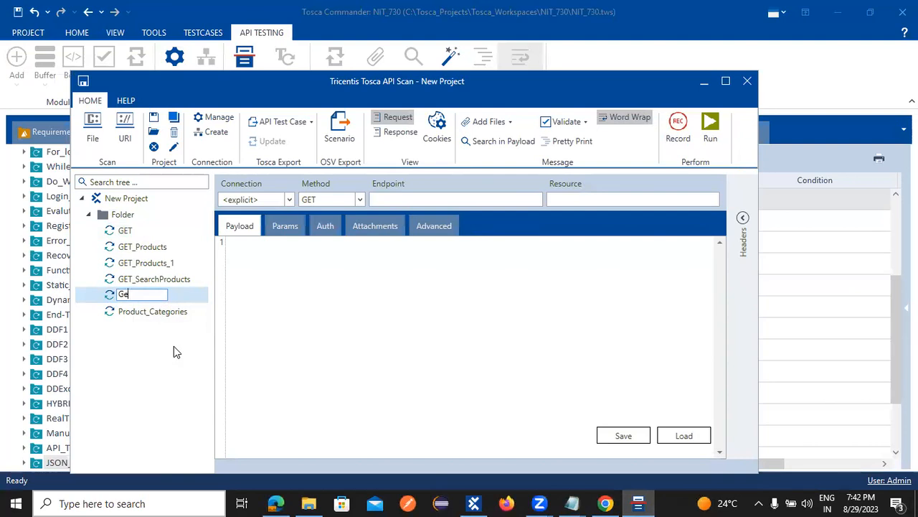
pyautogui.write('GET_Smart')
pyautogui.write('Phones')
pyautogui.press('Return')
pyautogui.click(380, 199)
pyautogui.write('https://dummyjson.com/products/category/smartphones')
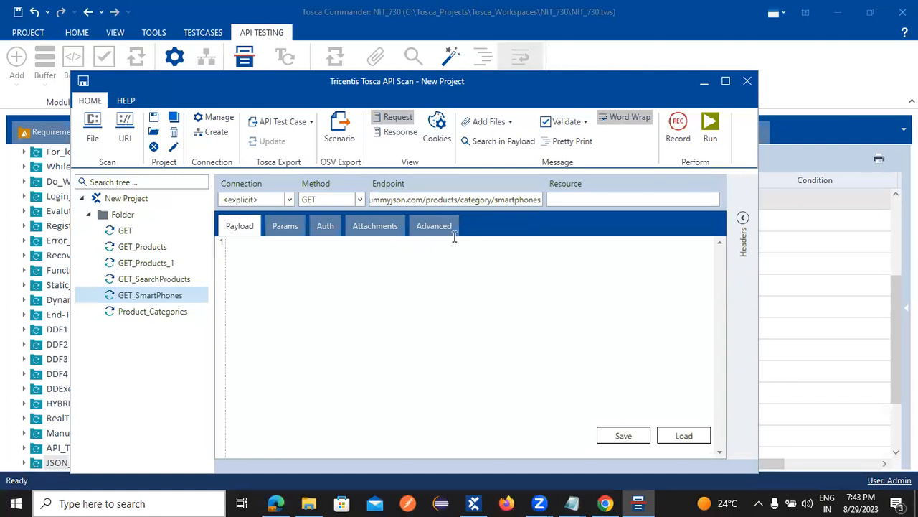
# Step: Run GET_SmartPhones and scroll through the 200 OK payload of five smartphones
pyautogui.click(710, 129)
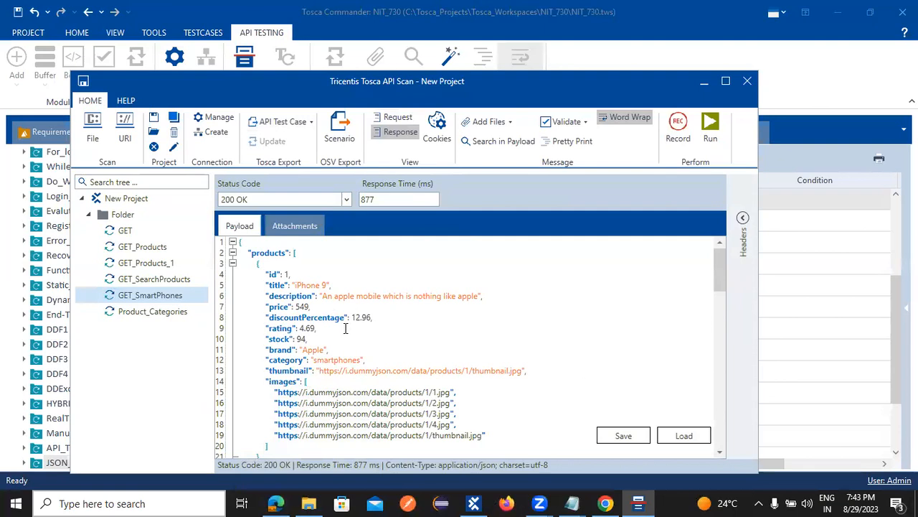
pyautogui.scroll(-5, 309, 309)
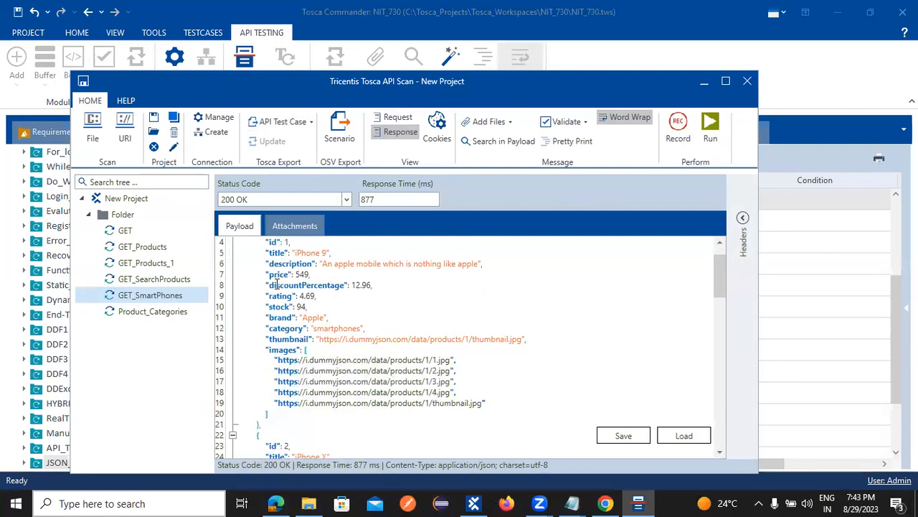
pyautogui.scroll(-16, 326, 338)
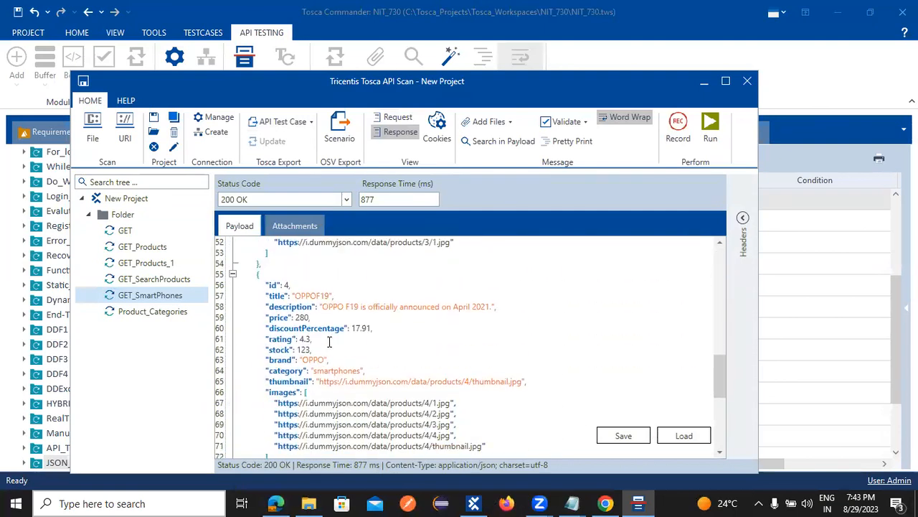
pyautogui.scroll(-4, 324, 348)
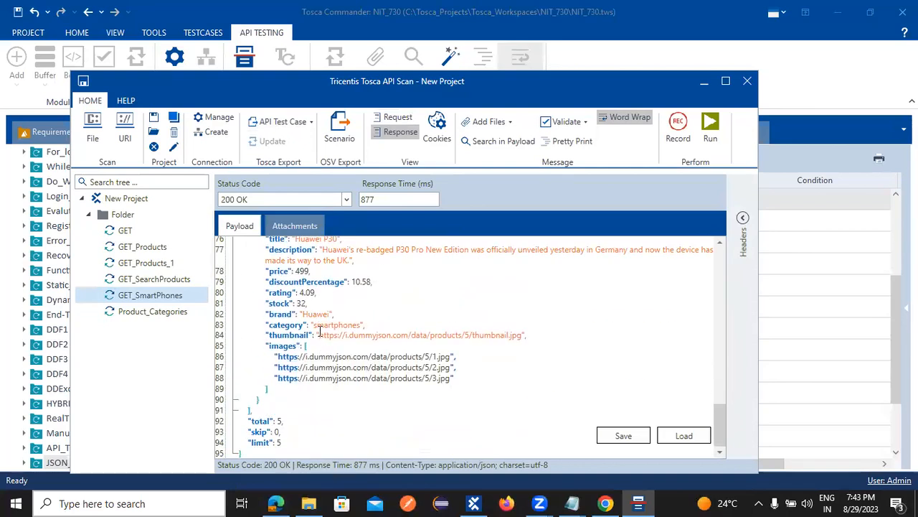
pyautogui.scroll(6, 319, 337)
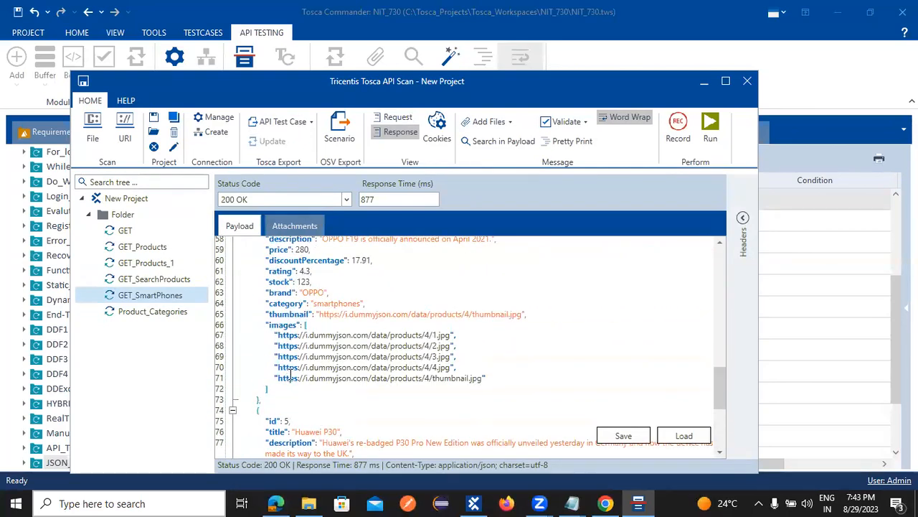
pyautogui.scroll(4, 298, 362)
pyautogui.scroll(2, 367, 384)
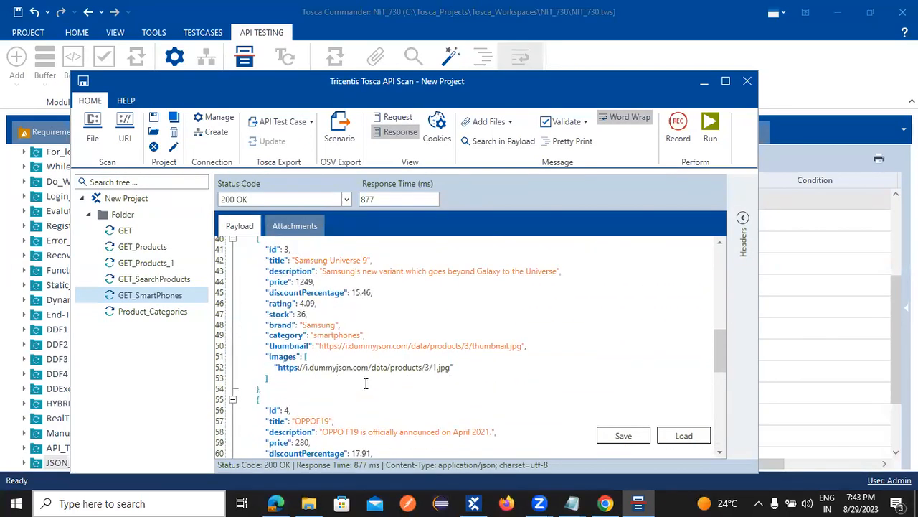
pyautogui.scroll(4, 340, 353)
pyautogui.scroll(4, 322, 372)
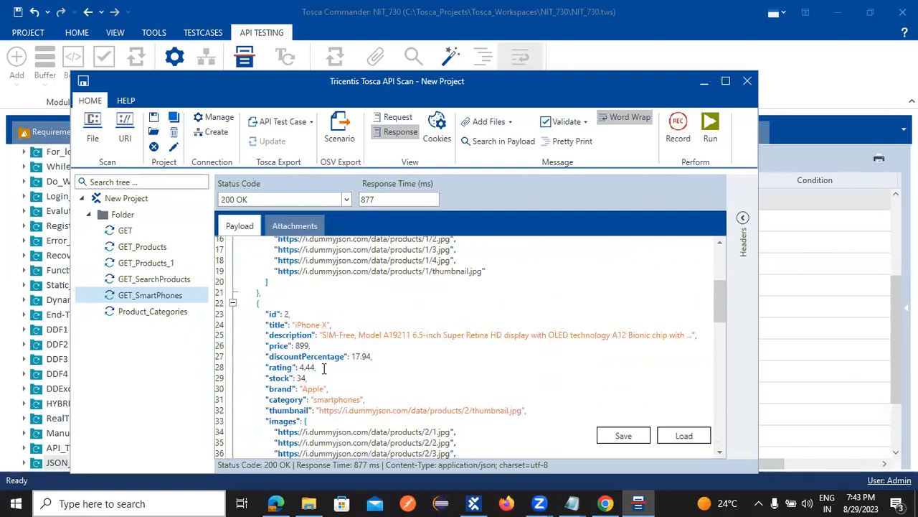
pyautogui.scroll(5, 322, 376)
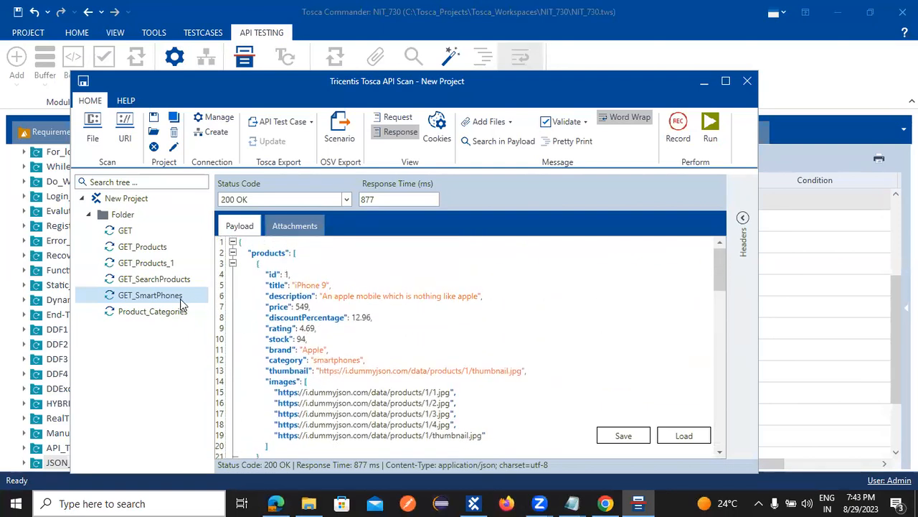
pyautogui.scroll(-11, 410, 307)
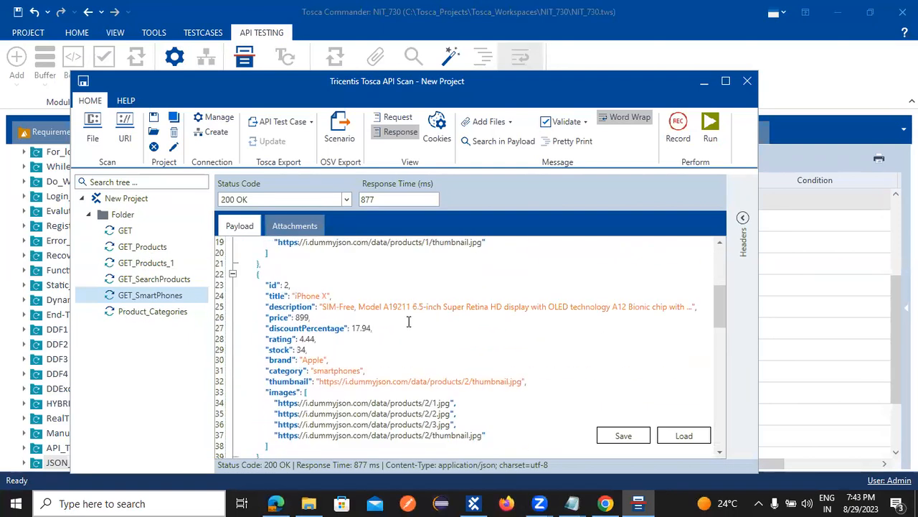
pyautogui.scroll(-14, 431, 302)
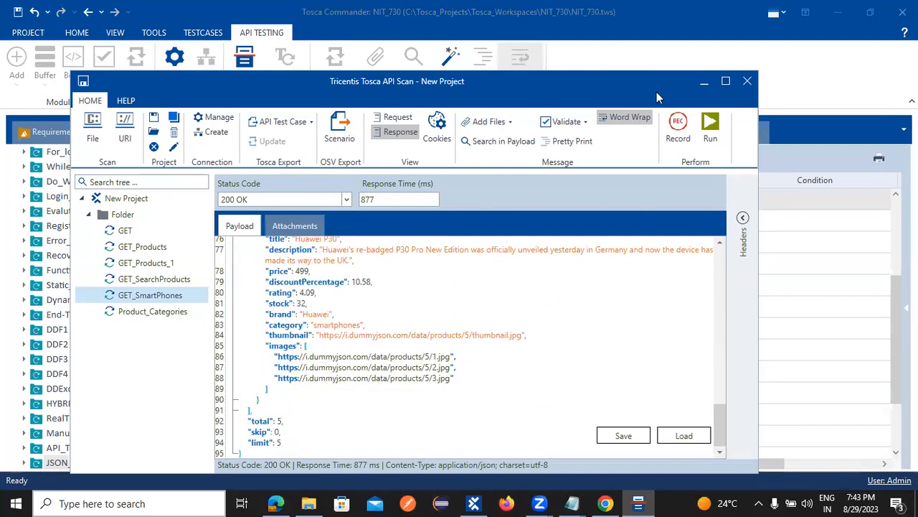
pyautogui.click(606, 503)
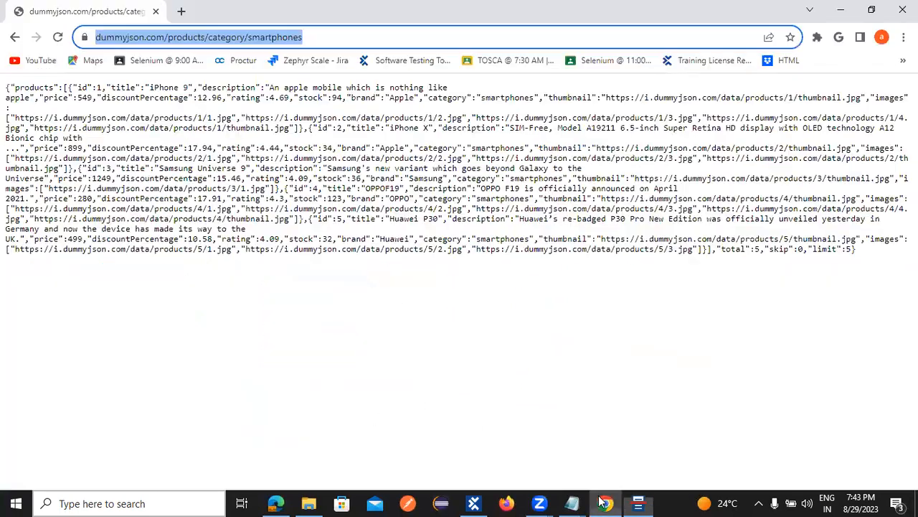
# Step: Go back to the DummyJSON home page and select the POST /products/add route
pyautogui.click(16, 38)
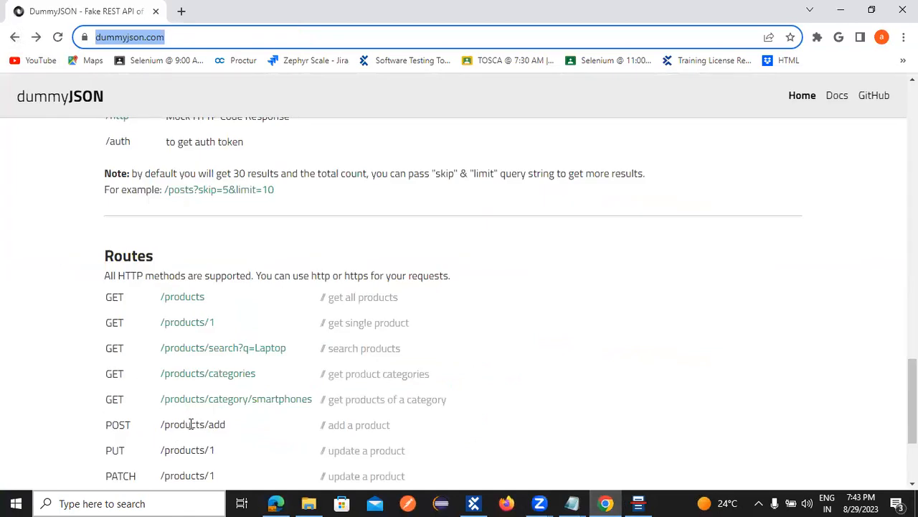
pyautogui.click(219, 421)
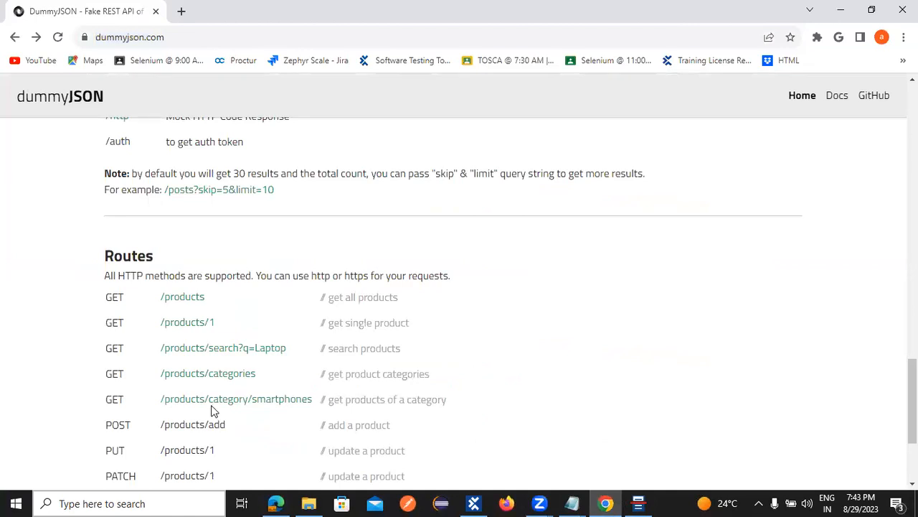
pyautogui.doubleClick(190, 424)
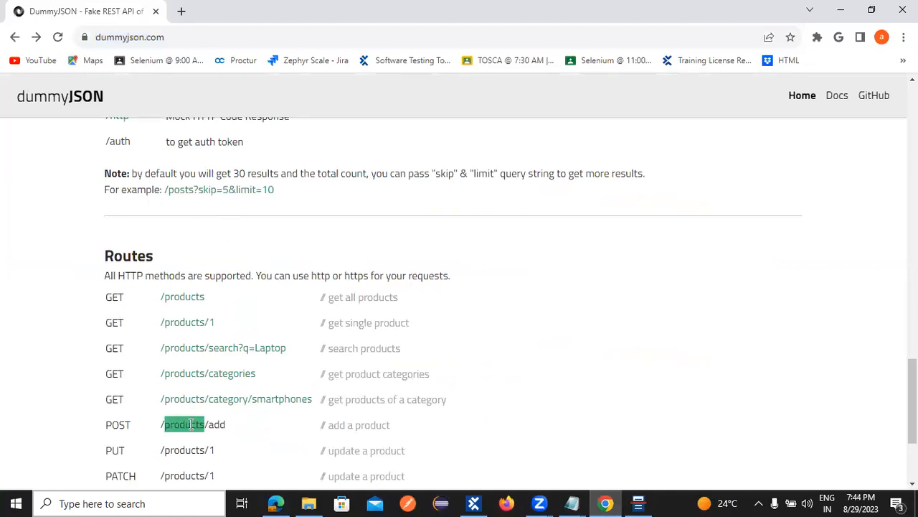
pyautogui.click(125, 422)
pyautogui.scroll(-1, 208, 442)
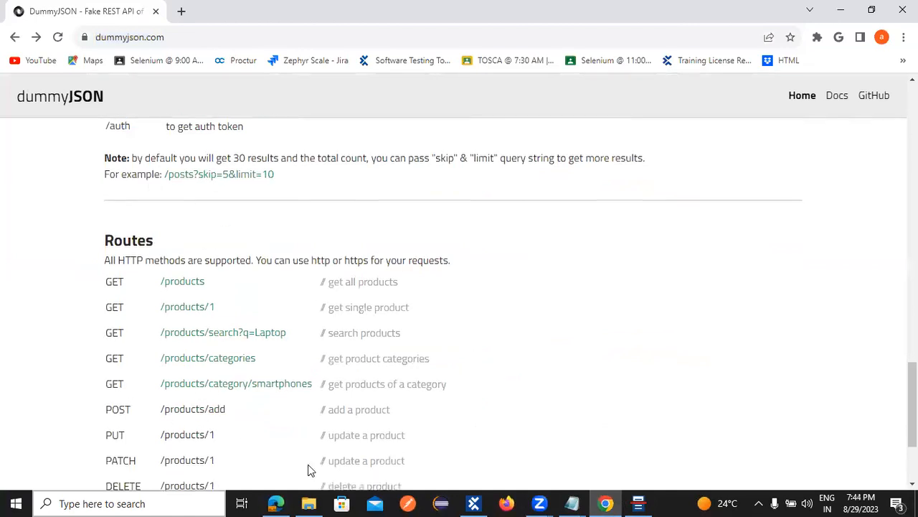
pyautogui.scroll(-2, 179, 352)
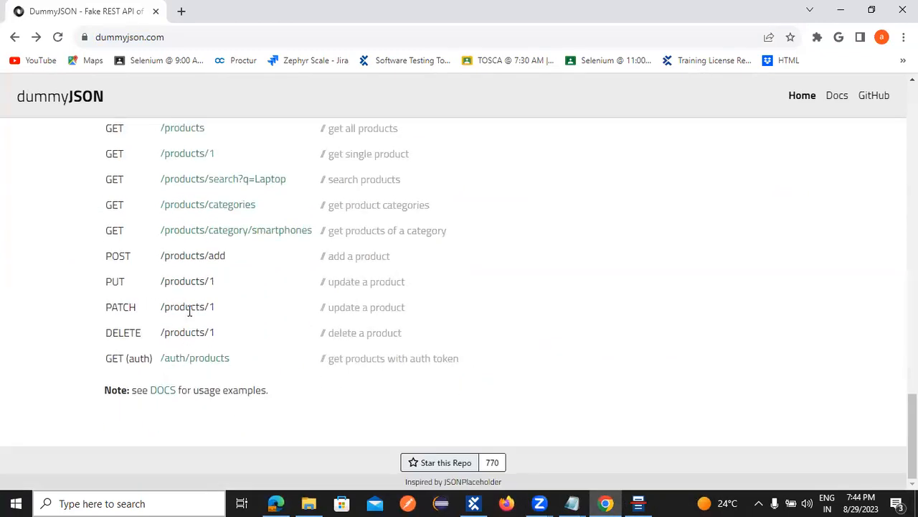
pyautogui.doubleClick(335, 255)
pyautogui.click(196, 251)
pyautogui.doubleClick(194, 256)
pyautogui.moveTo(231, 259); pyautogui.dragTo(159, 257)
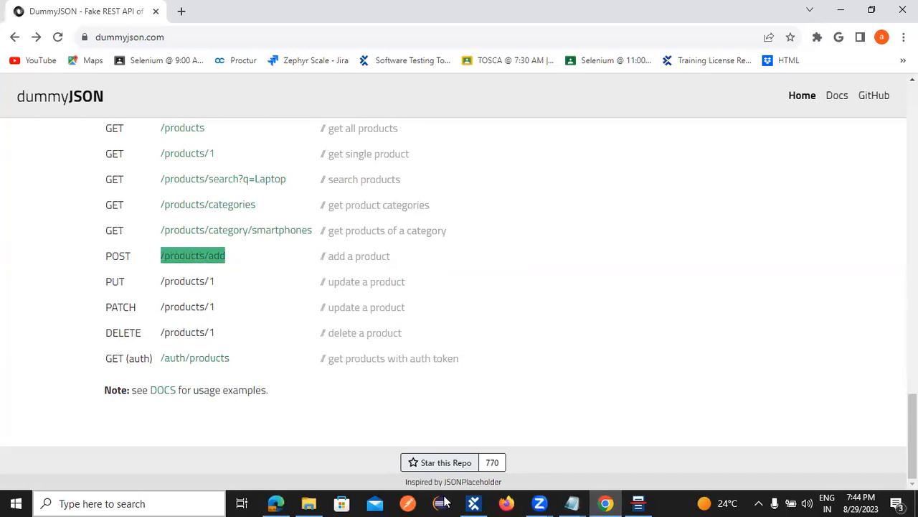
pyautogui.click(639, 503)
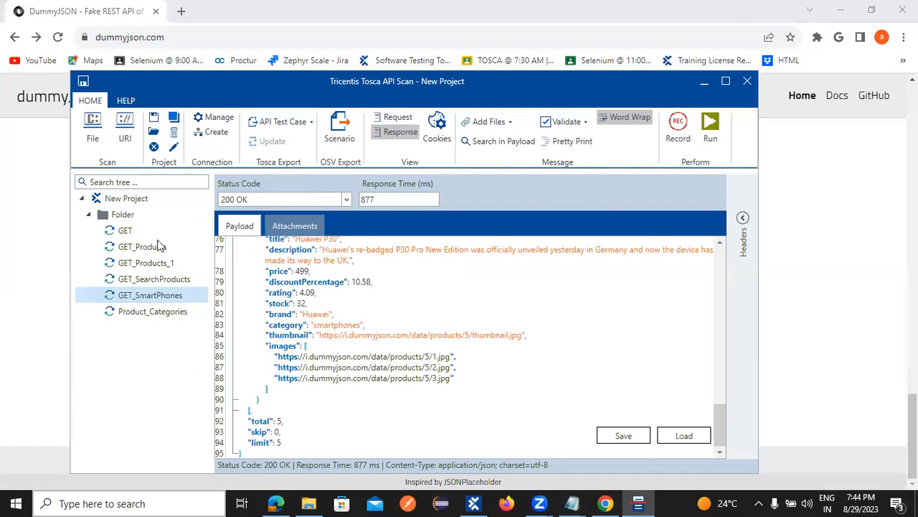
# Step: Create a new message under Folder with resource /products/add
pyautogui.rightClick(126, 214)
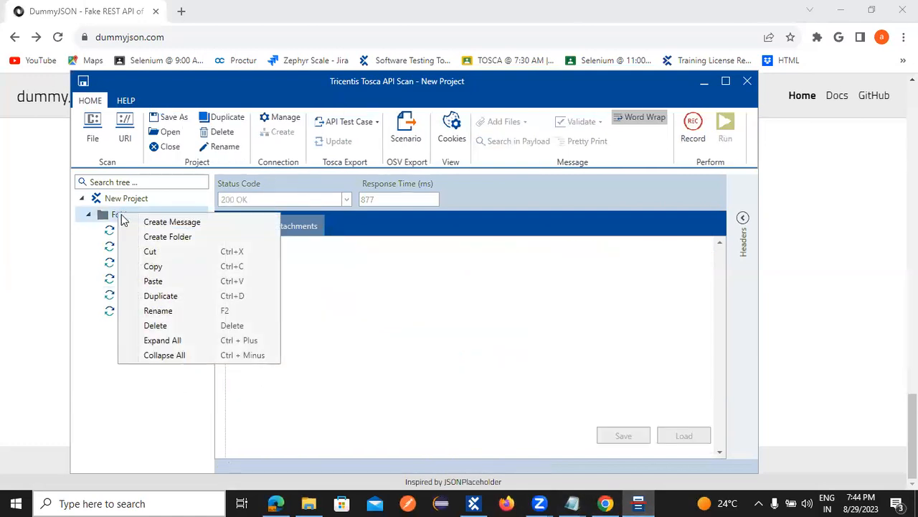
pyautogui.click(225, 221)
pyautogui.click(549, 204)
pyautogui.write('/products/add')
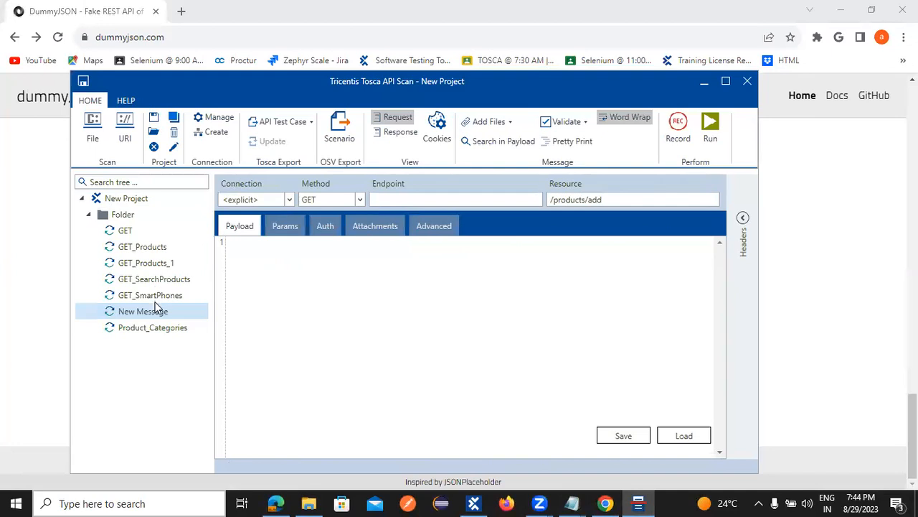
pyautogui.click(150, 328)
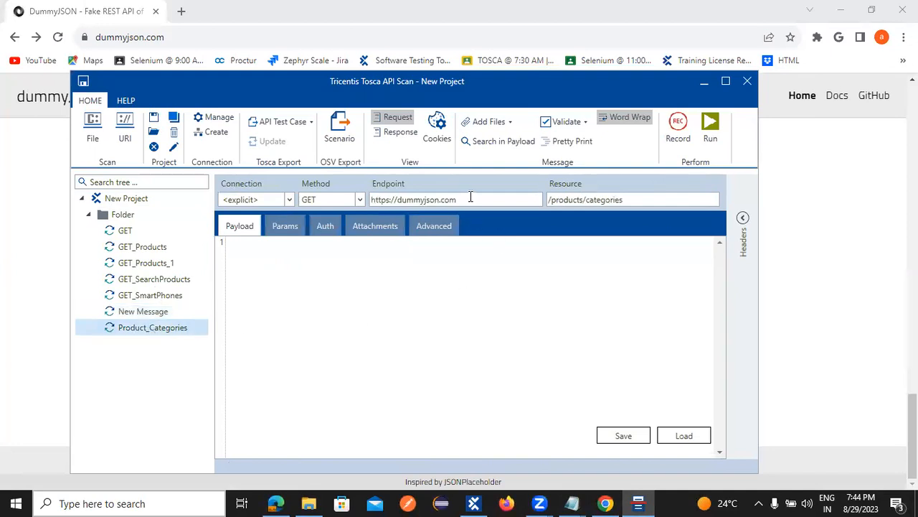
pyautogui.moveTo(467, 198); pyautogui.dragTo(338, 200)
pyautogui.hotkey('ctrl', 'c')
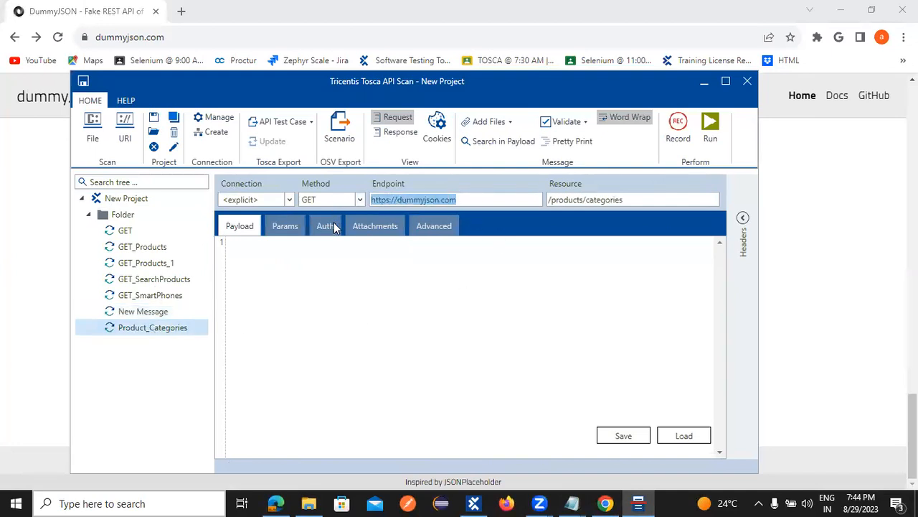
pyautogui.click(157, 313)
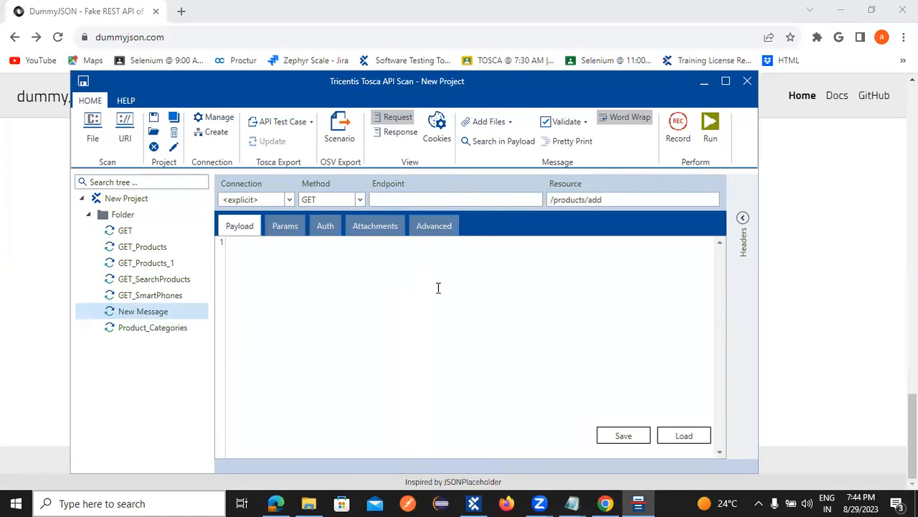
pyautogui.hotkey('ctrl', 'v')
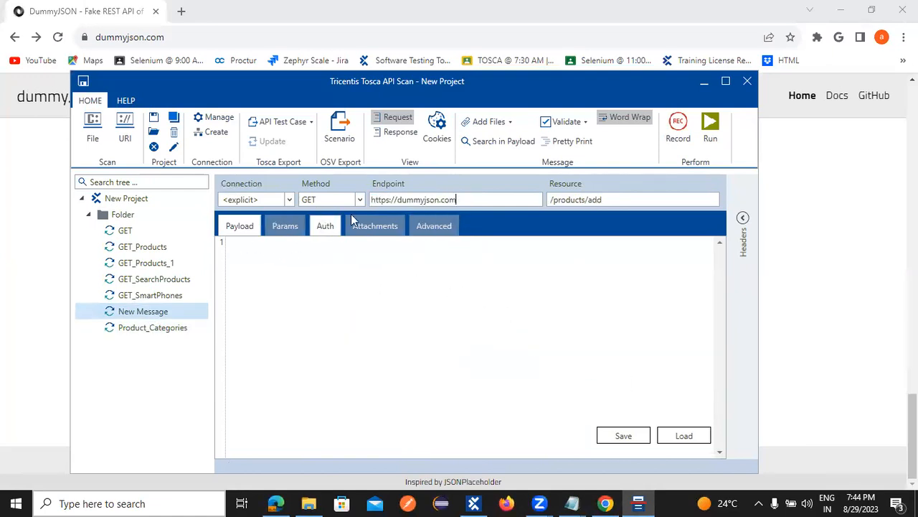
# Step: Switch the message to the shared Connection and run it, getting 404 Not Found
pyautogui.click(289, 201)
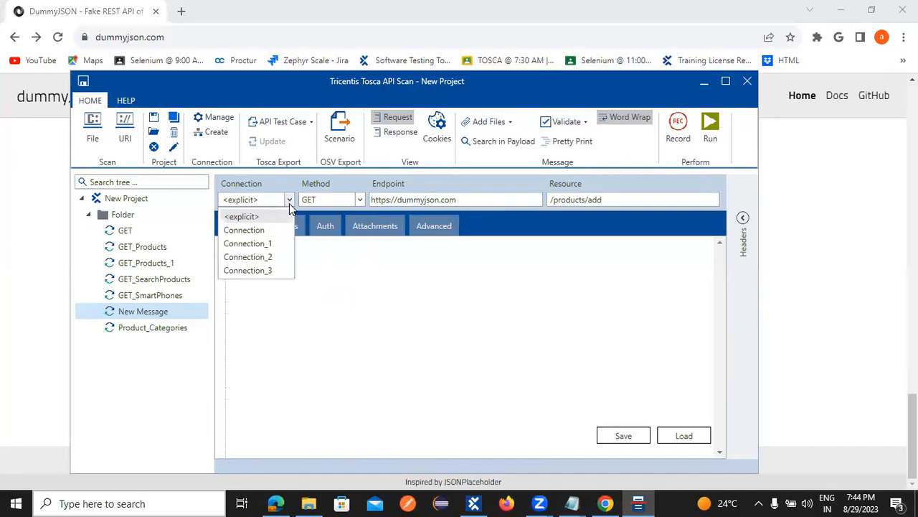
pyautogui.click(266, 229)
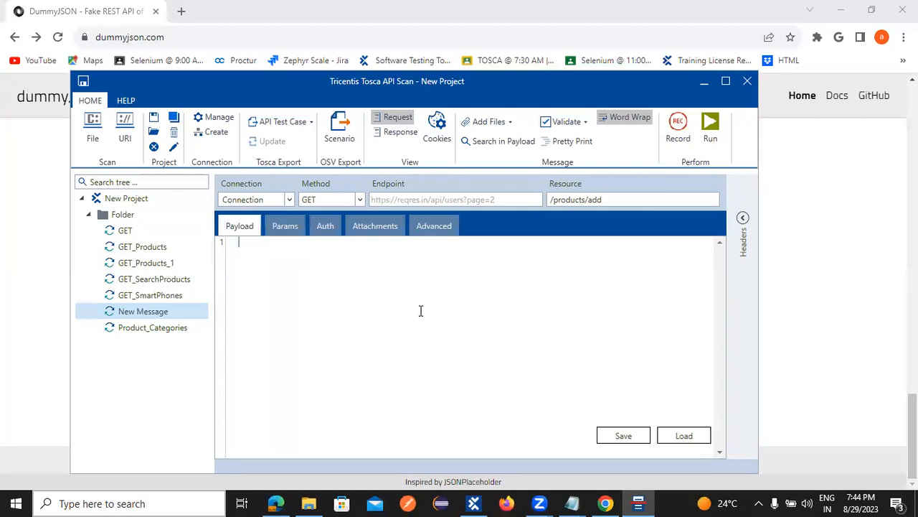
pyautogui.click(710, 131)
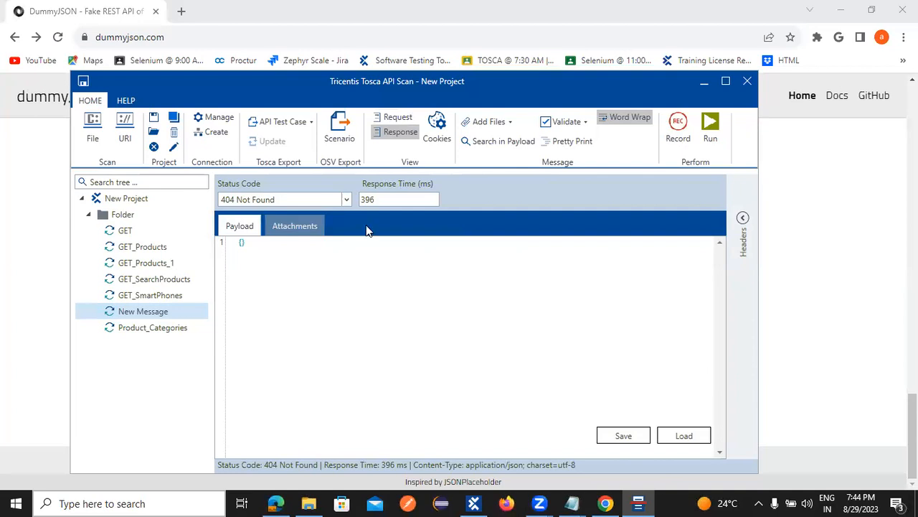
# Step: Set the connection back to <explicit> and rerun, still getting 404 'not found!'
pyautogui.click(380, 118)
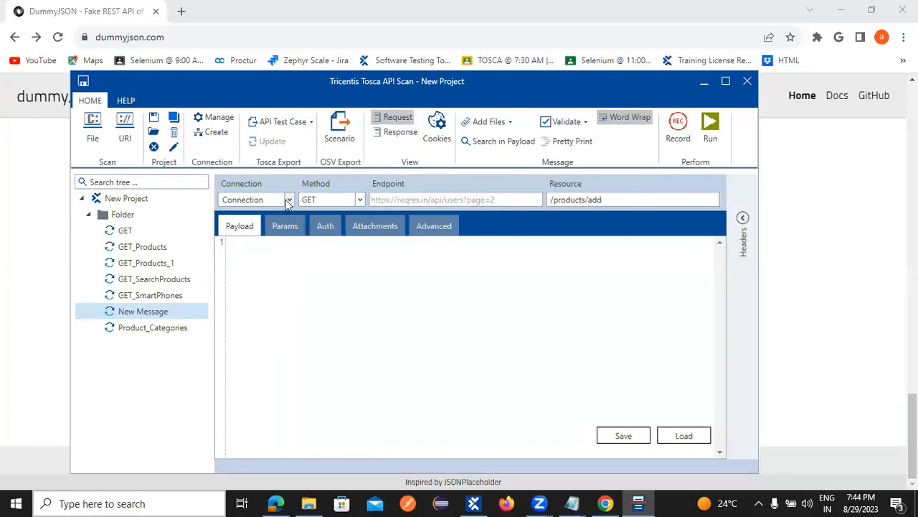
pyautogui.click(287, 201)
pyautogui.click(268, 213)
pyautogui.click(710, 128)
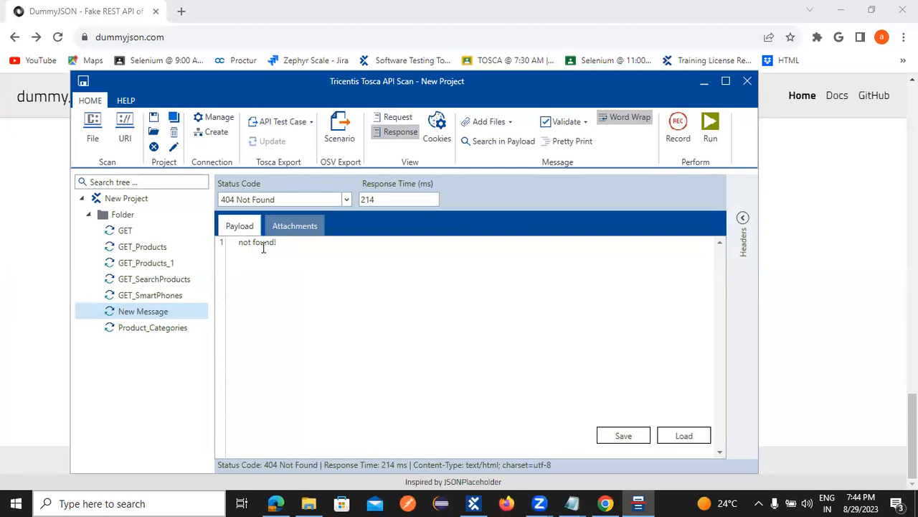
pyautogui.moveTo(277, 243); pyautogui.dragTo(208, 238)
pyautogui.click(366, 285)
# Step: Select the /products/1 path from the PUT row on the DummyJSON page
pyautogui.click(606, 503)
pyautogui.moveTo(216, 282); pyautogui.dragTo(162, 285)
pyautogui.hotkey('ctrl', 'c')
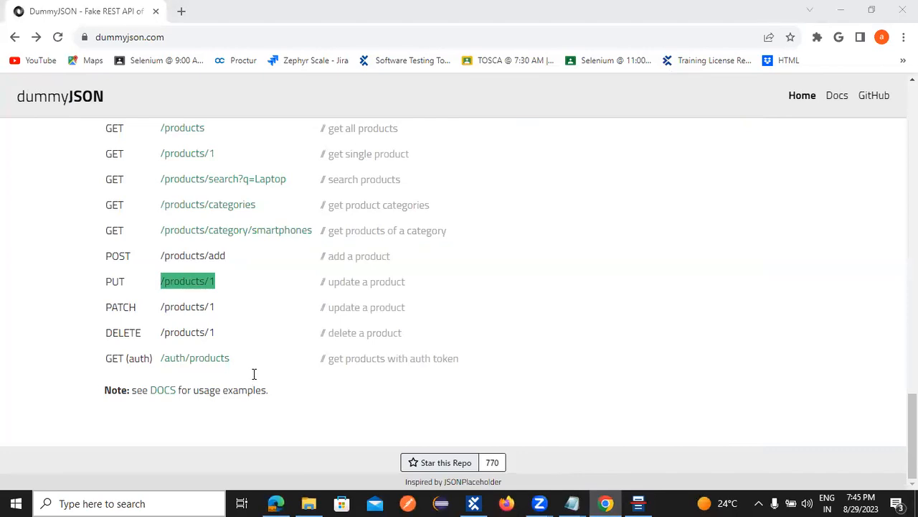
pyautogui.hotkey('alt', 'Tab')
# Step: Replace the resource with /products/1 and run it, returning 200 OK with iPhone 9
pyautogui.click(388, 118)
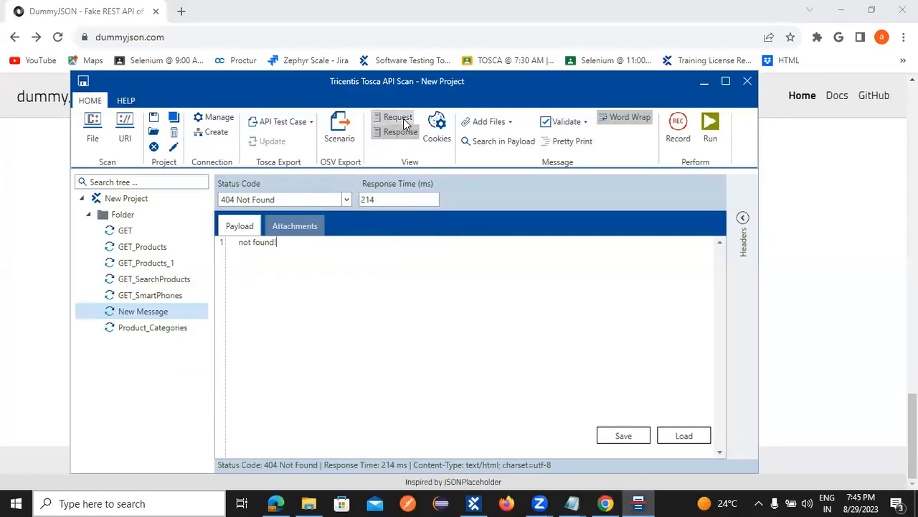
pyautogui.moveTo(559, 197); pyautogui.dragTo(529, 196)
pyautogui.hotkey('ctrl', 'v')
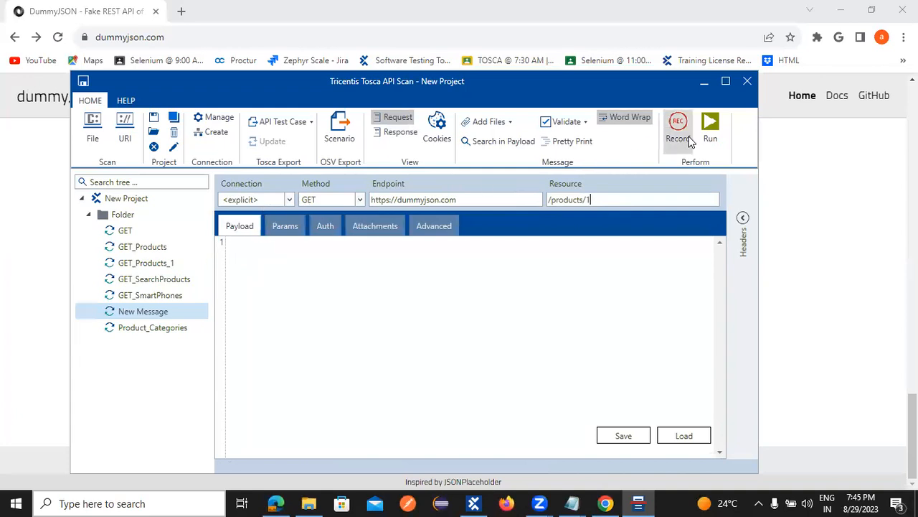
pyautogui.click(709, 128)
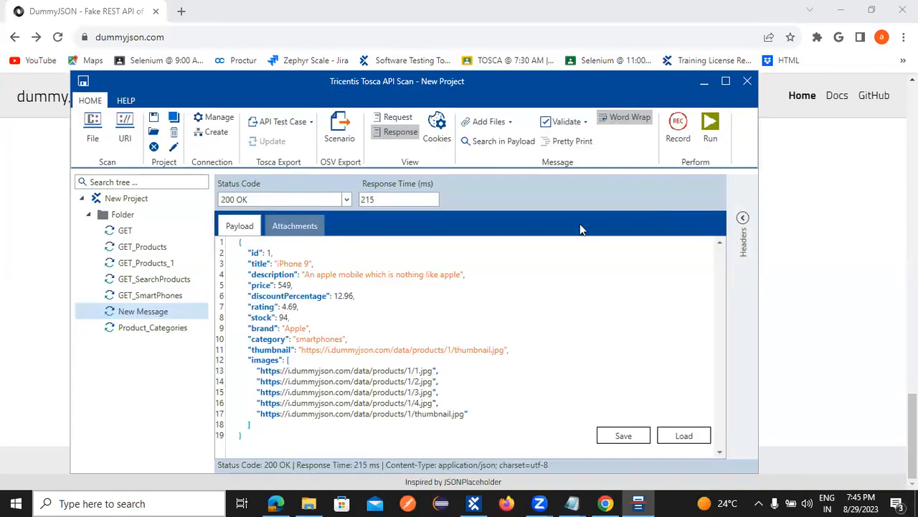
# Step: Recheck the /products/1 route on the DummyJSON page and clear its highlight
pyautogui.click(131, 311)
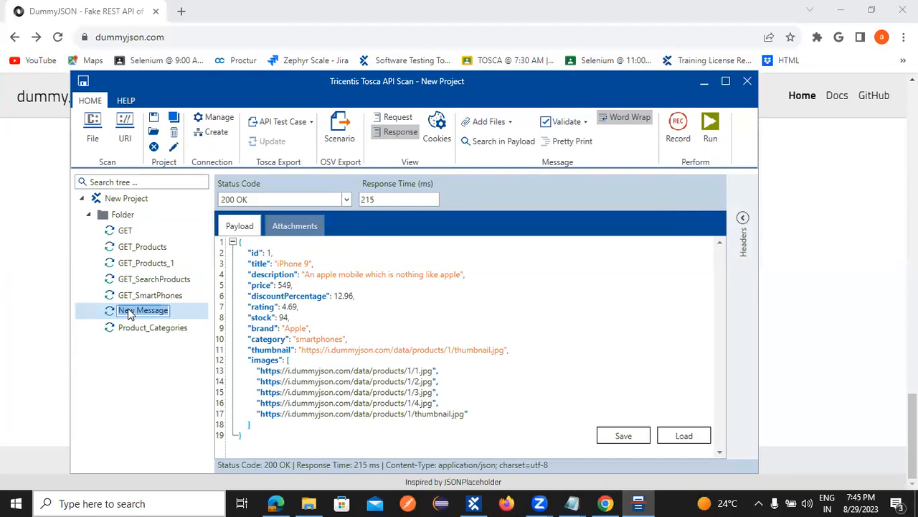
pyautogui.click(396, 118)
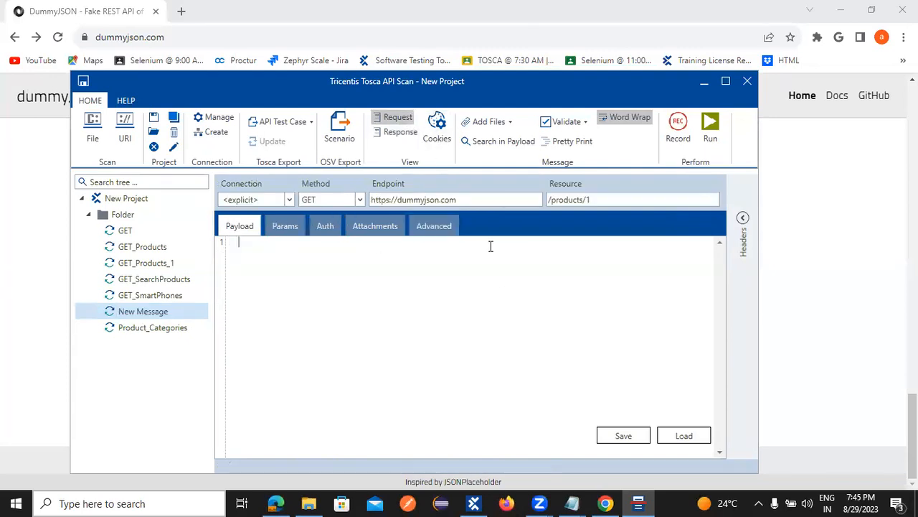
pyautogui.write('1')
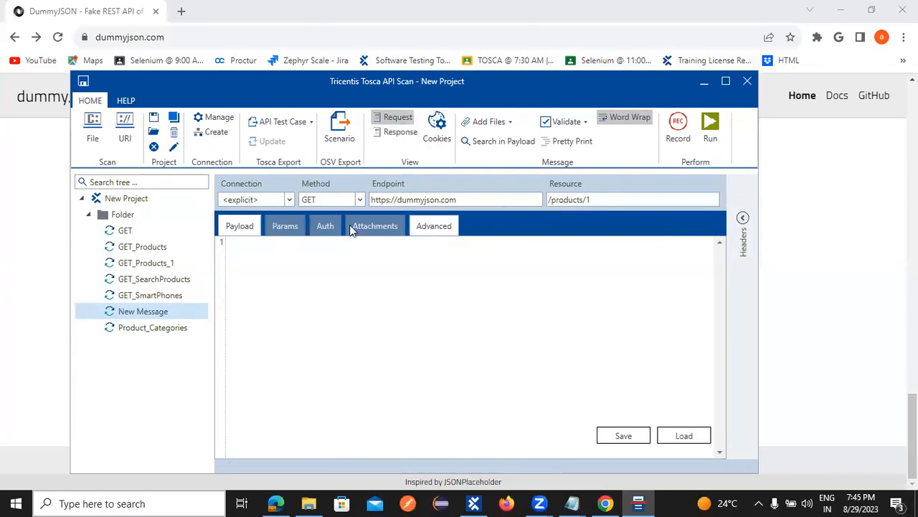
pyautogui.click(606, 503)
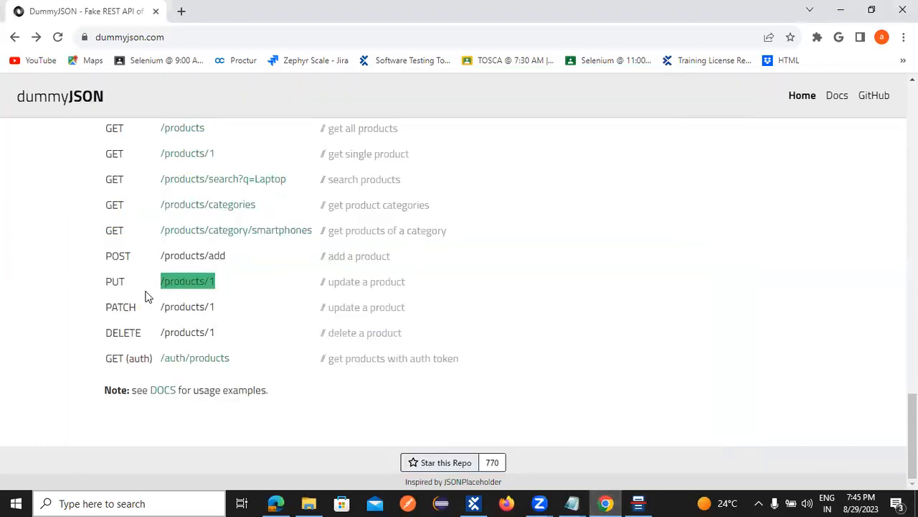
pyautogui.click(408, 285)
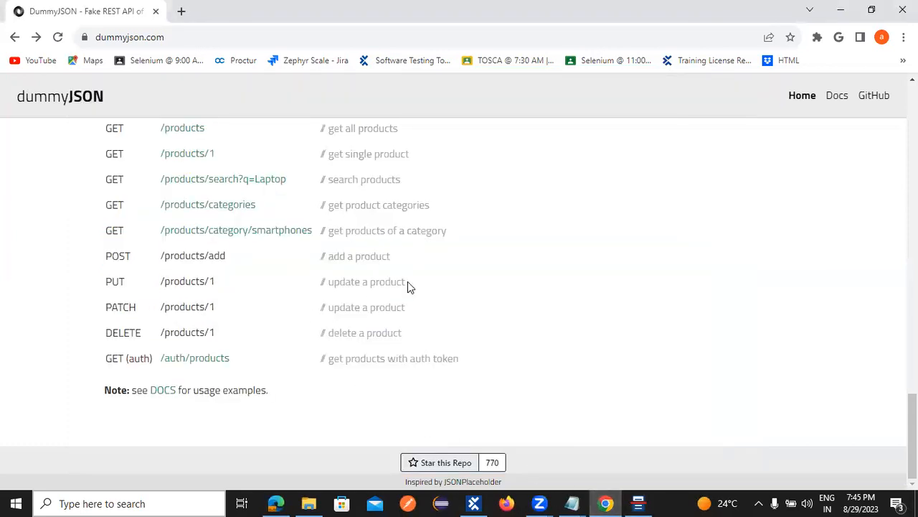
pyautogui.click(638, 503)
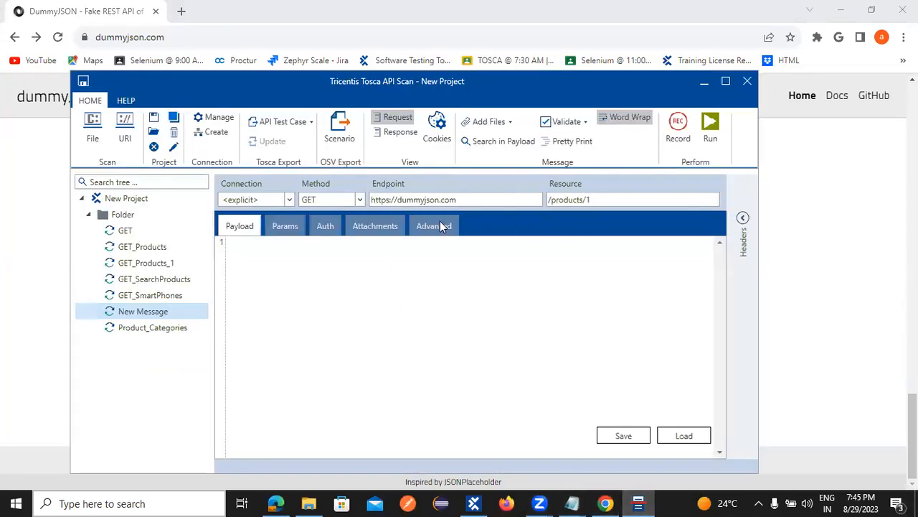
# Step: Rename New Message to PUT and rerun it, getting 200 OK in 214 ms
pyautogui.click(141, 316)
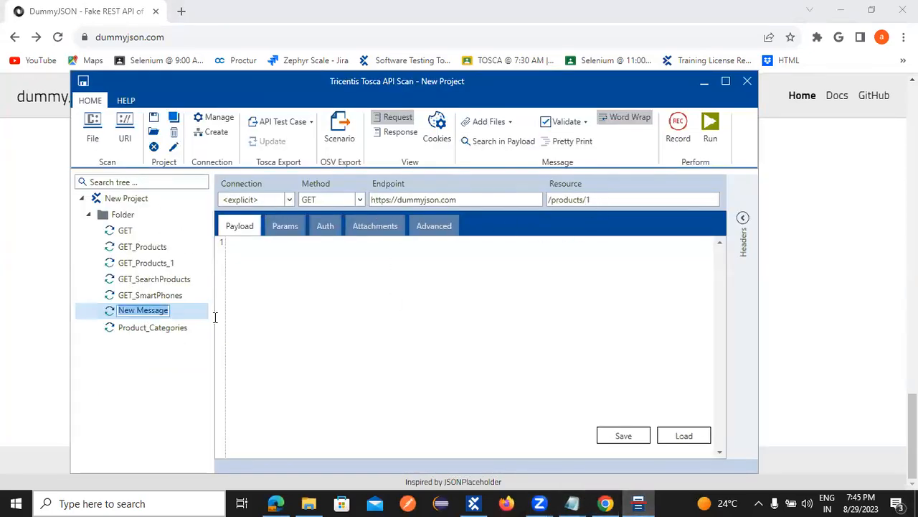
pyautogui.click(710, 144)
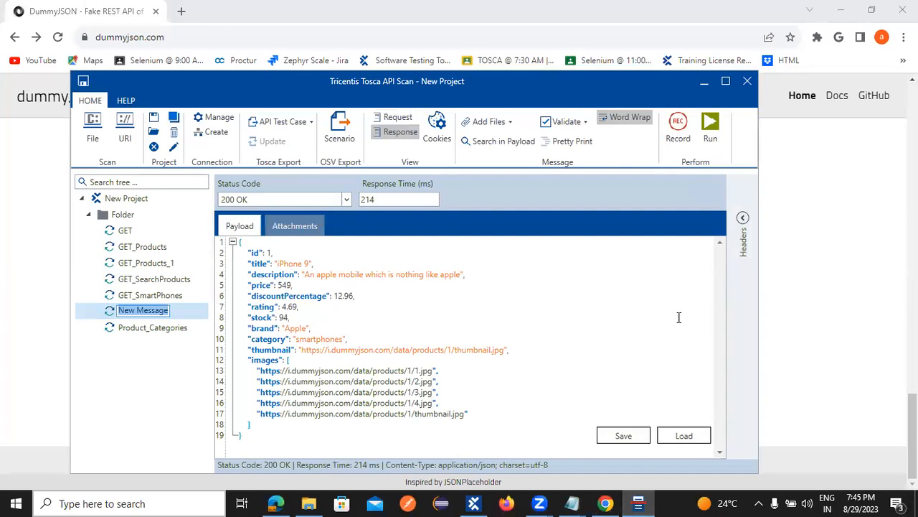
pyautogui.write('PUT')
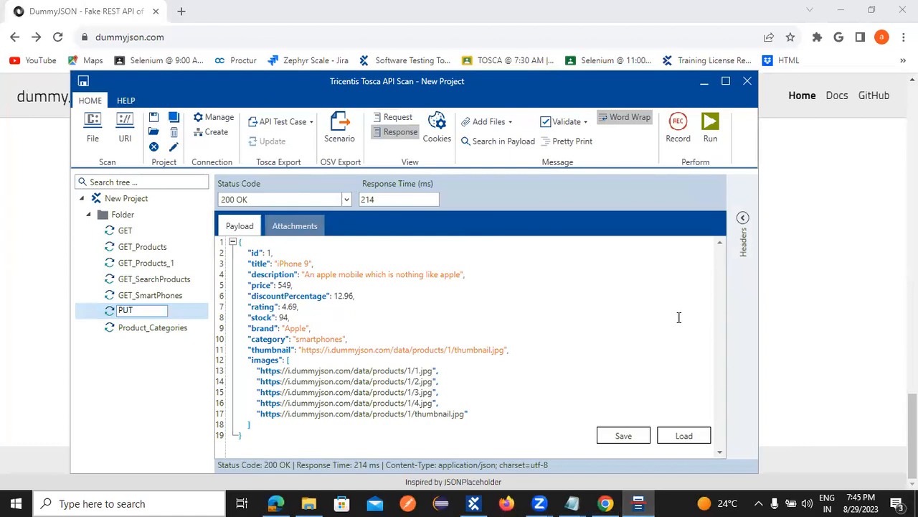
pyautogui.press('Return')
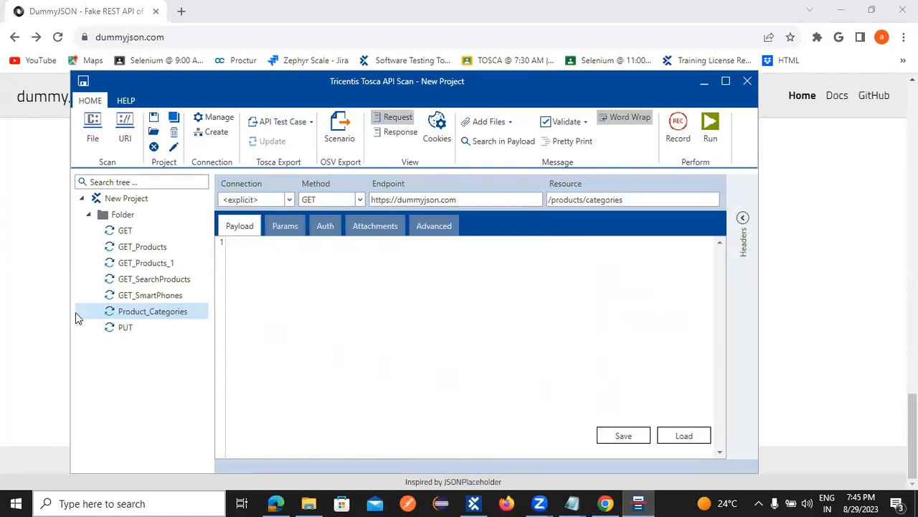
pyautogui.click(140, 333)
pyautogui.click(712, 123)
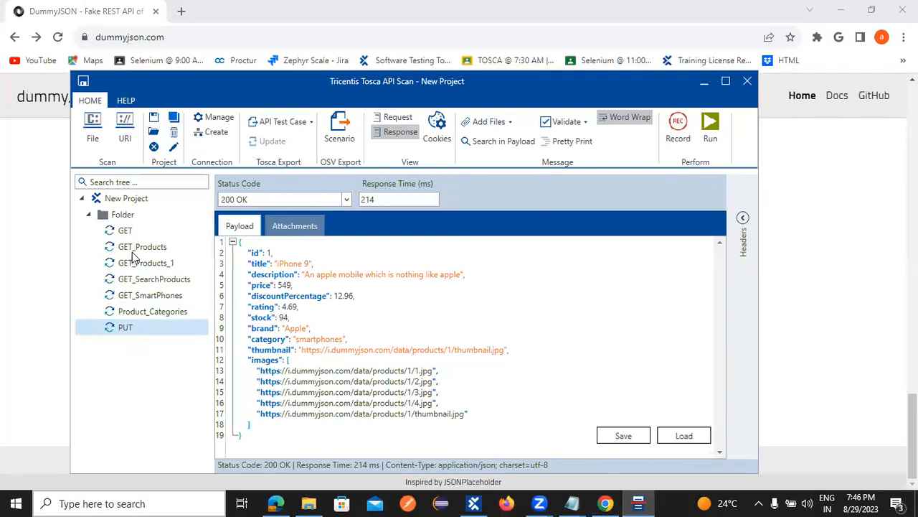
# Step: Export the whole Folder as an API test case, imported as ApiScan_Import_6
pyautogui.click(88, 215)
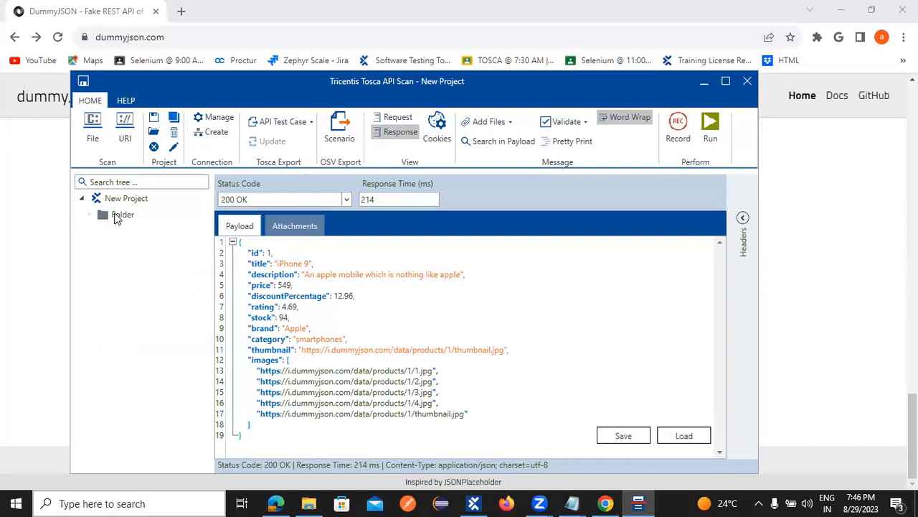
pyautogui.click(119, 215)
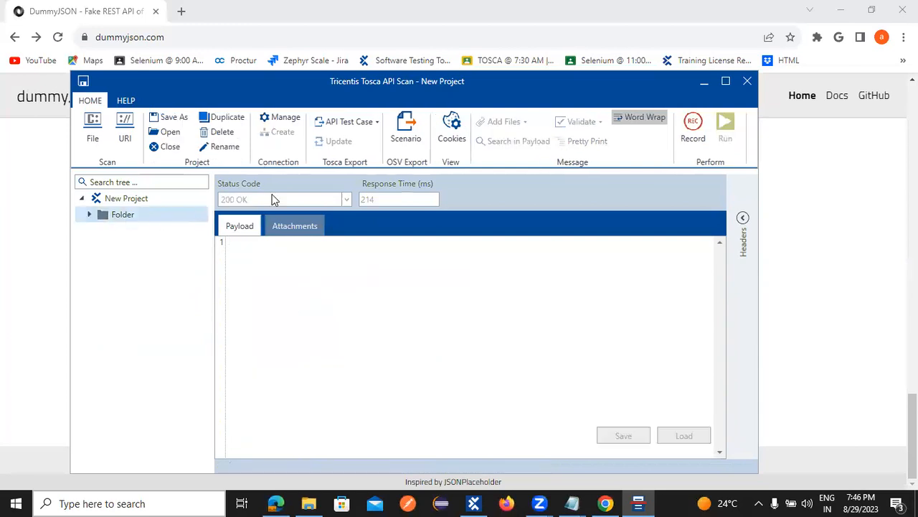
pyautogui.click(374, 129)
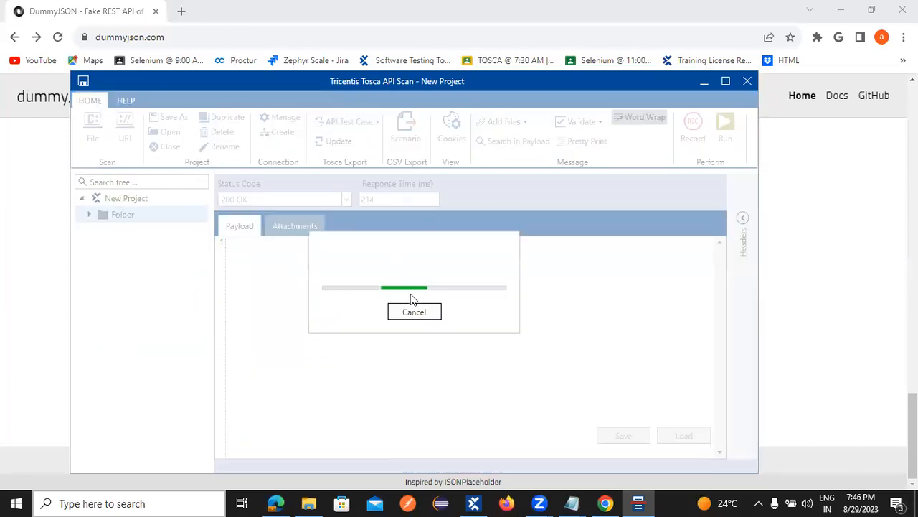
pyautogui.click(413, 310)
pyautogui.click(473, 502)
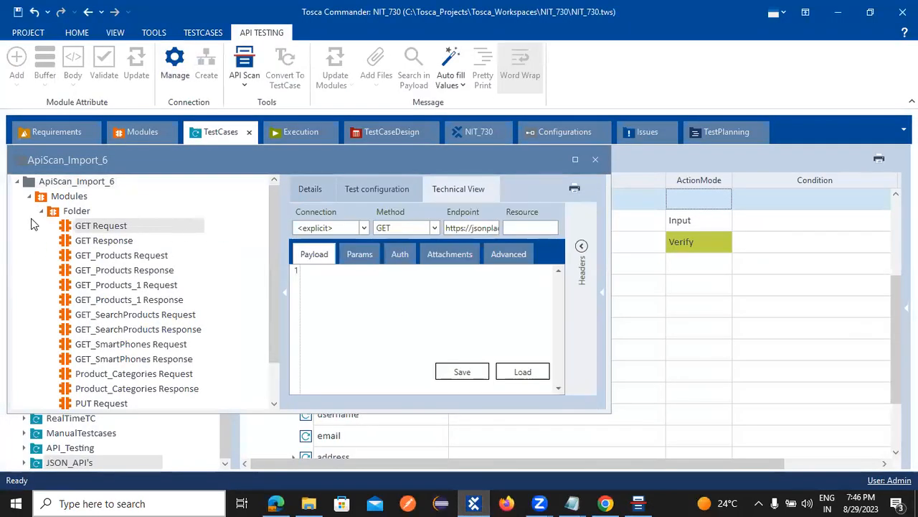
# Step: Inspect the imported GET_Products Request/Response modules and the scanned TestCases folders
pyautogui.click(114, 255)
pyautogui.click(115, 270)
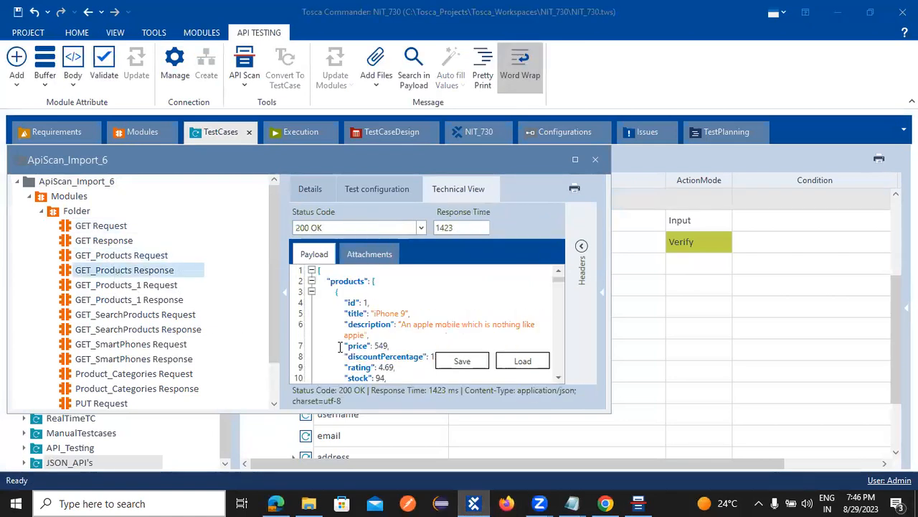
pyautogui.click(41, 211)
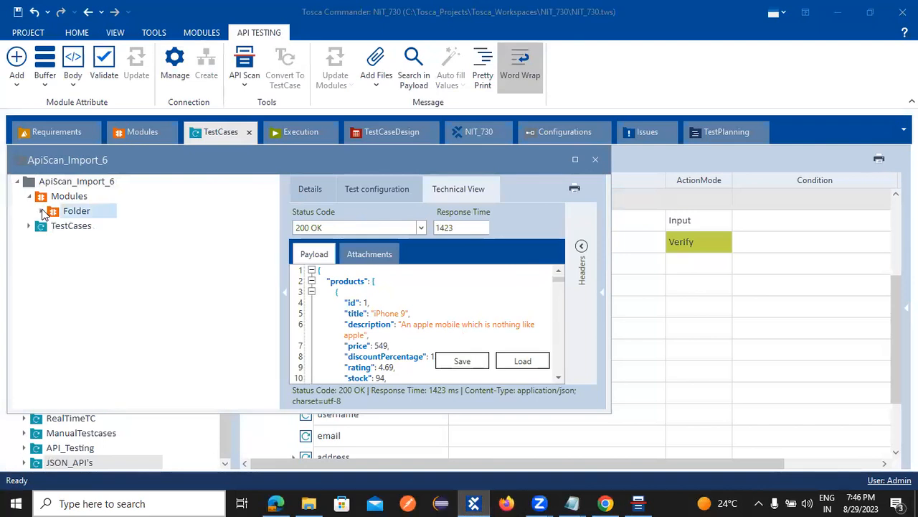
pyautogui.click(30, 226)
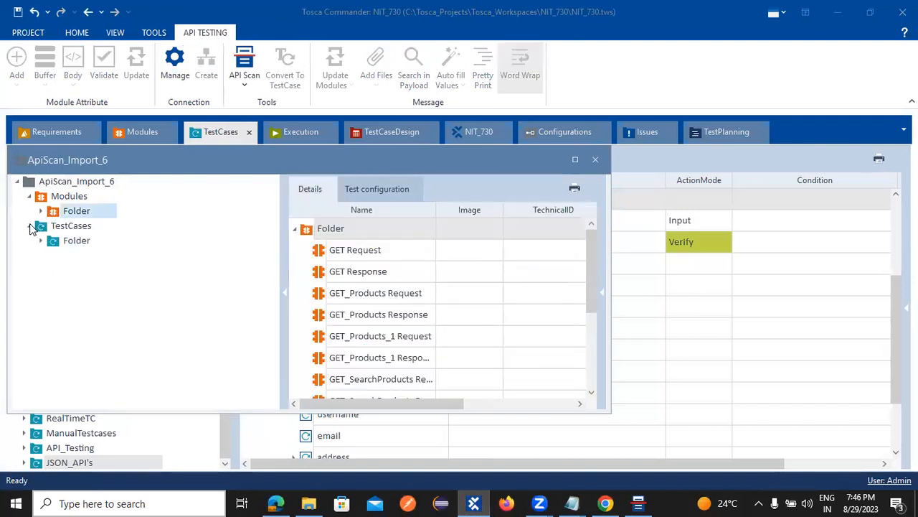
pyautogui.click(52, 243)
pyautogui.click(41, 241)
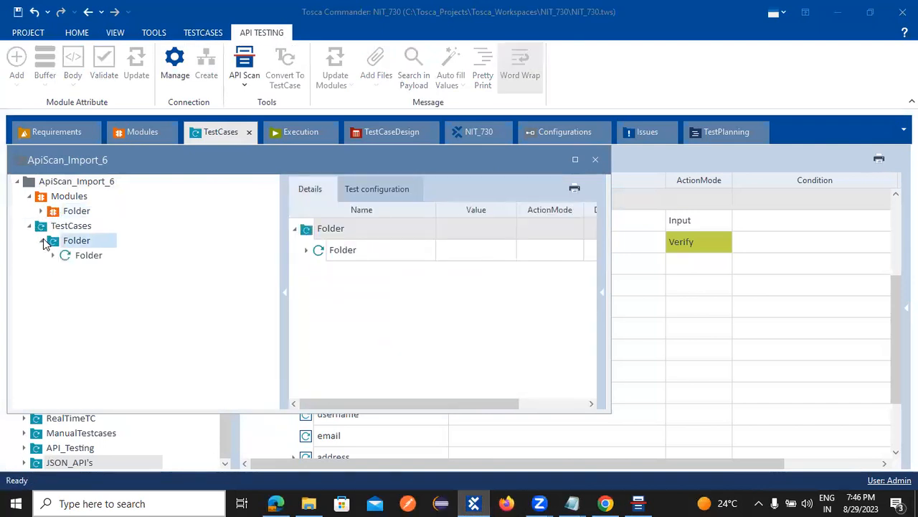
pyautogui.click(53, 256)
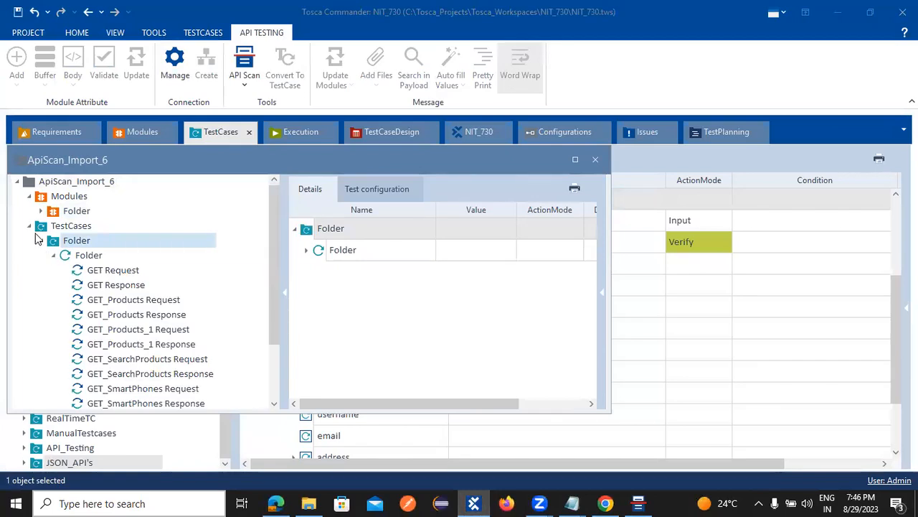
pyautogui.click(41, 228)
pyautogui.click(30, 227)
# Step: Drag the imported modules Folder into the workspace Modules tree
pyautogui.moveTo(52, 214)
pyautogui.mouseDown()
pyautogui.moveTo(110, 214)
pyautogui.moveTo(140, 128)
pyautogui.moveTo(107, 194)
pyautogui.moveTo(41, 206)
pyautogui.mouseUp()
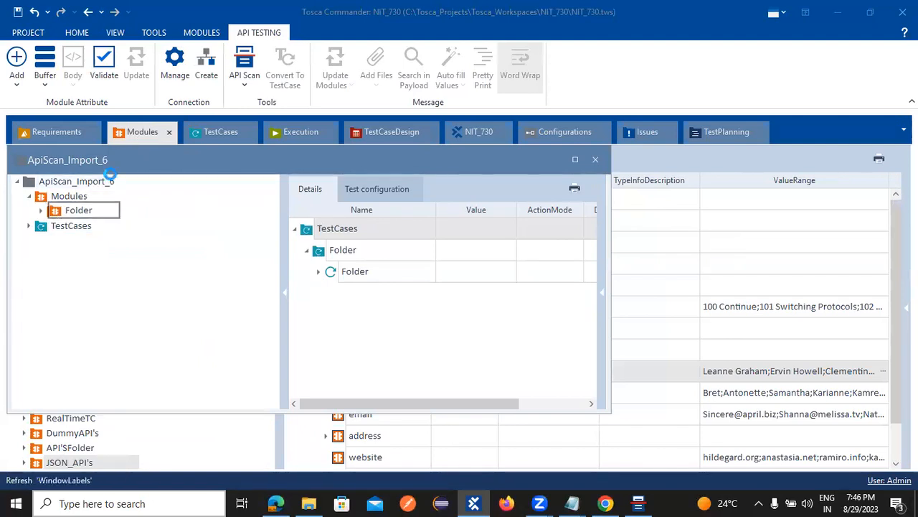
pyautogui.moveTo(155, 159); pyautogui.dragTo(416, 214)
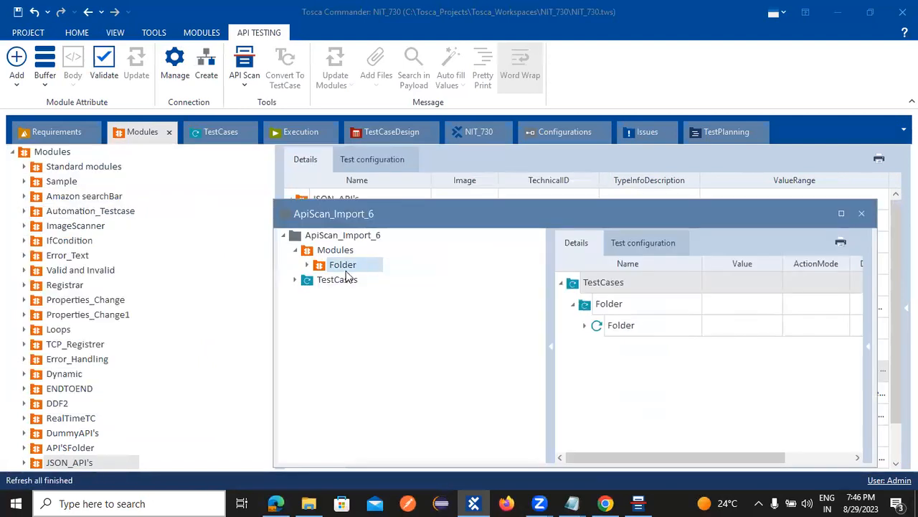
pyautogui.moveTo(325, 266); pyautogui.dragTo(45, 152)
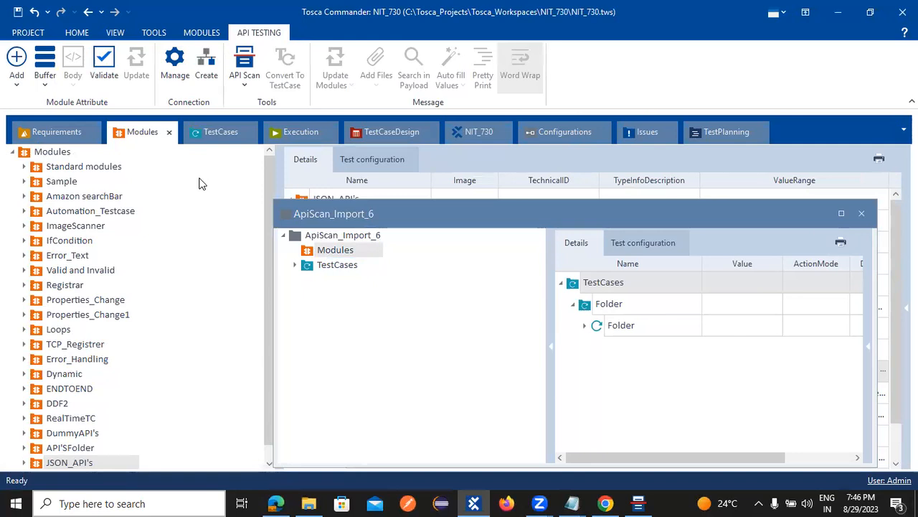
# Step: Move the scanned test case folder into the workspace's TestCases tree
pyautogui.click(296, 265)
pyautogui.moveTo(320, 278); pyautogui.dragTo(49, 150)
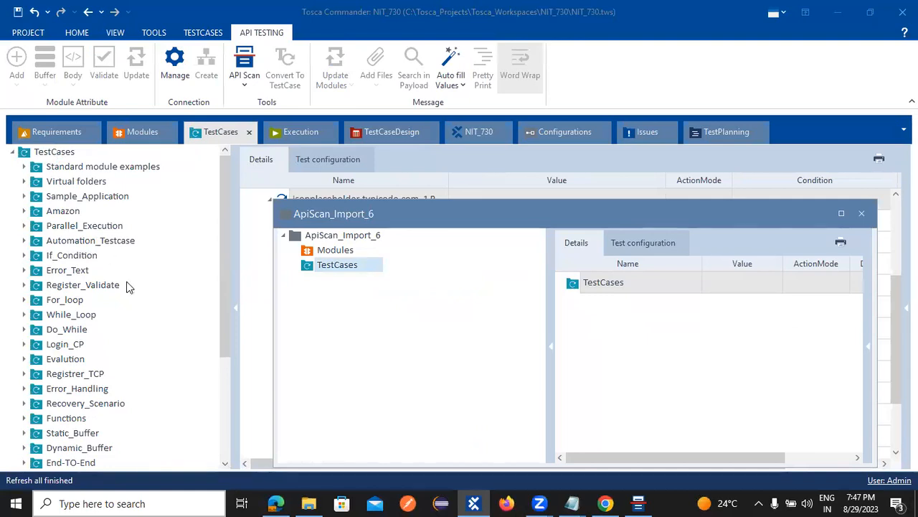
pyautogui.scroll(-4, 127, 287)
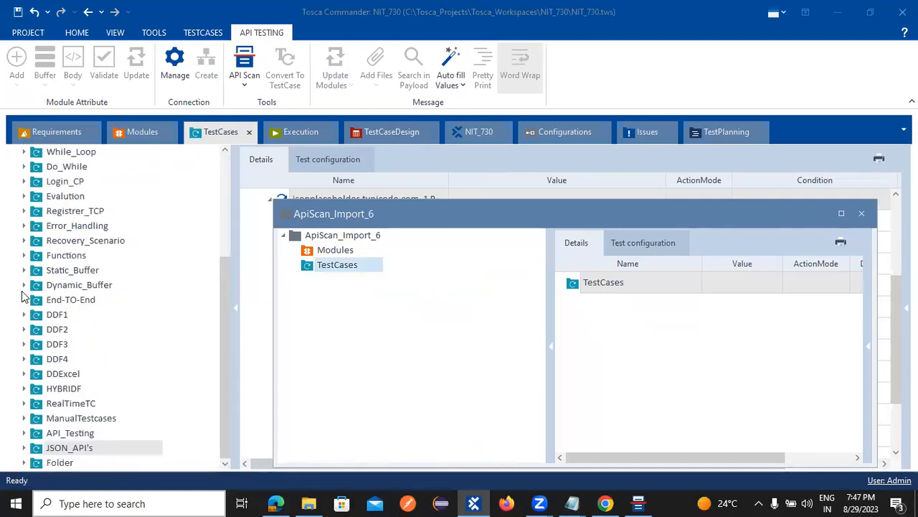
# Step: Rename the imported test case folder to DUMMY_JSON
pyautogui.rightClick(61, 462)
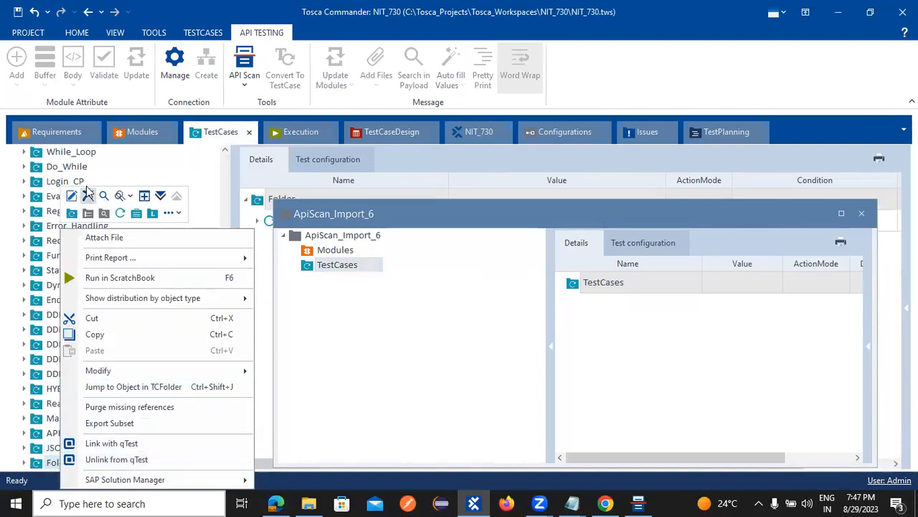
pyautogui.click(88, 194)
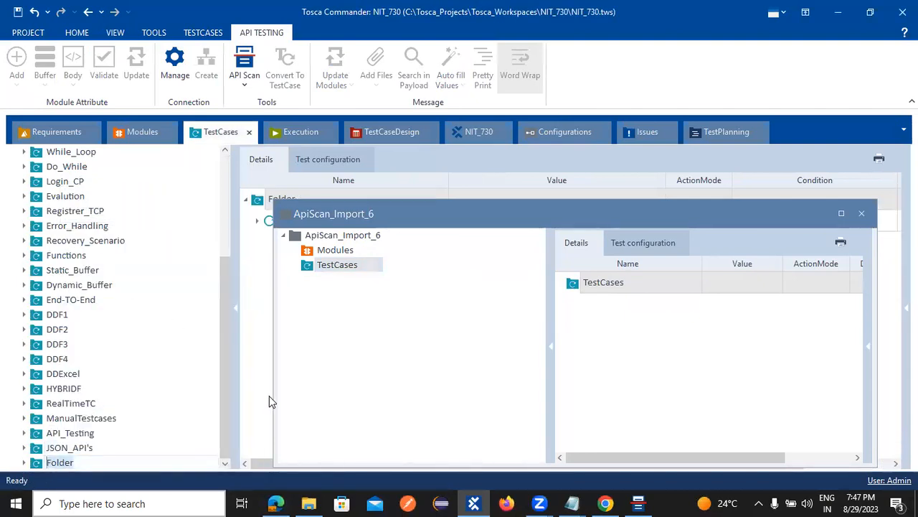
pyautogui.write('DUMMY_JSON')
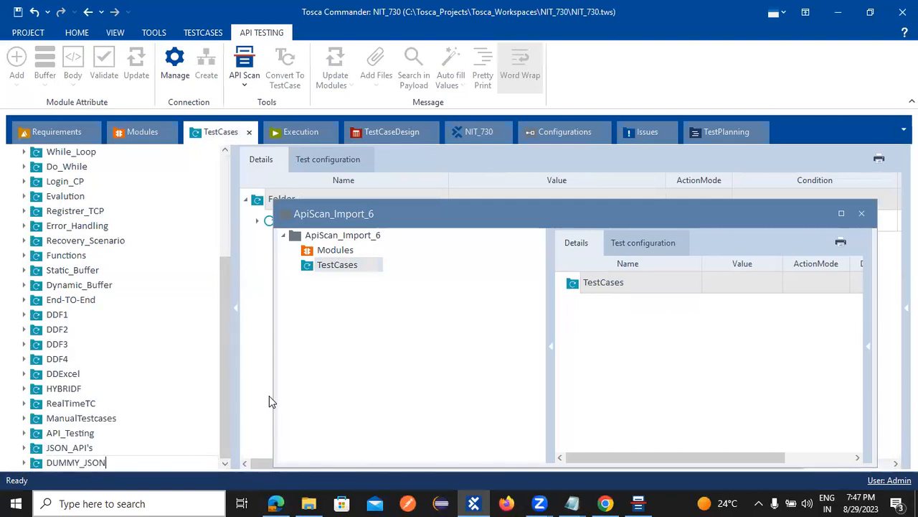
pyautogui.press('Return')
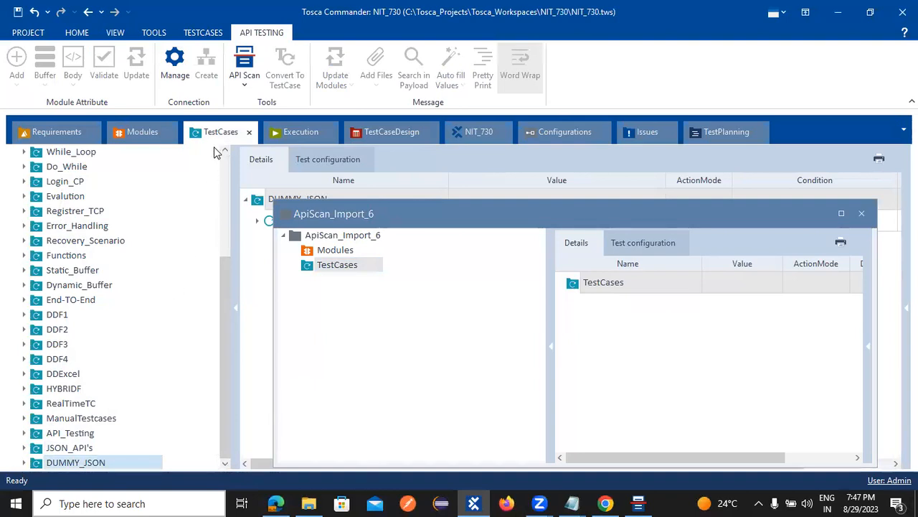
pyautogui.click(140, 133)
pyautogui.scroll(-1, 149, 430)
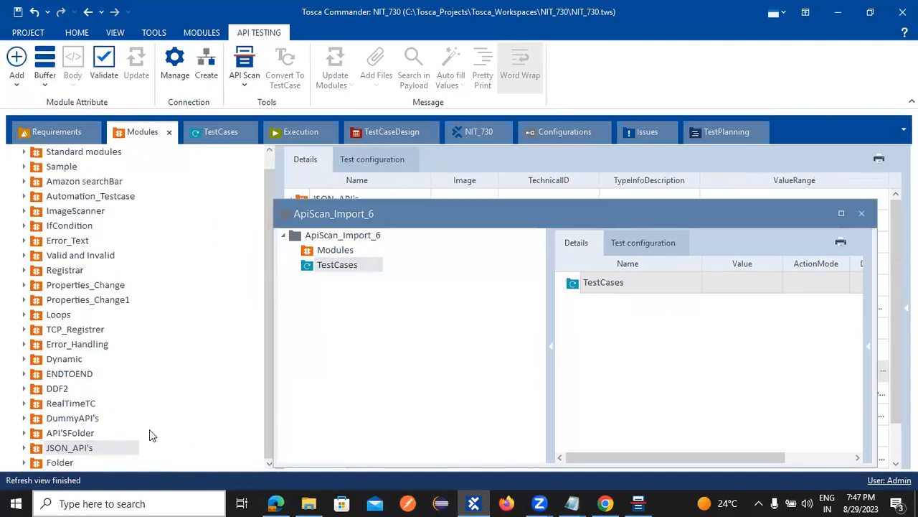
# Step: Rename the imported modules folder to DUMMY_JSON
pyautogui.click(63, 463)
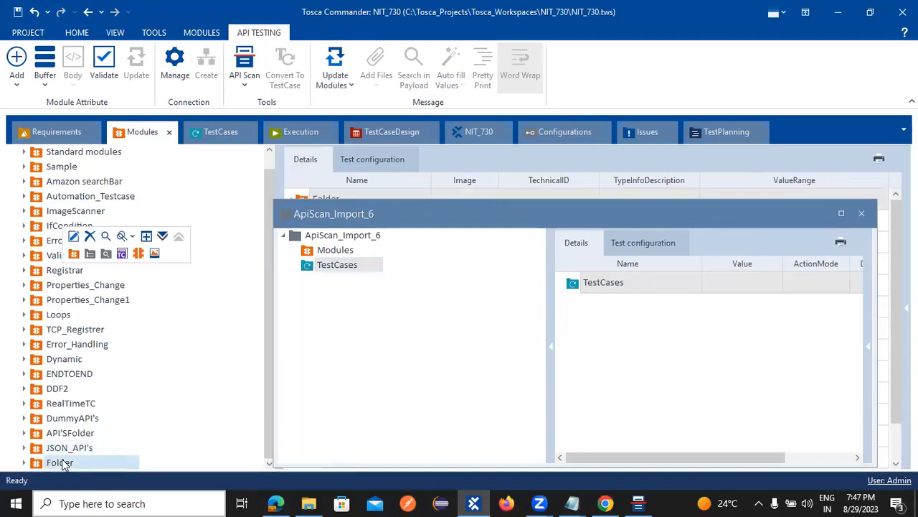
pyautogui.rightClick(63, 464)
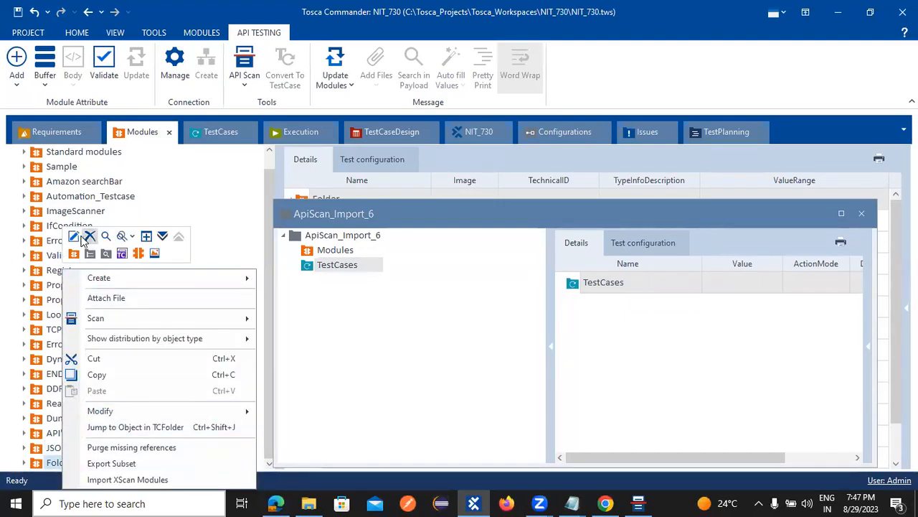
pyautogui.click(73, 236)
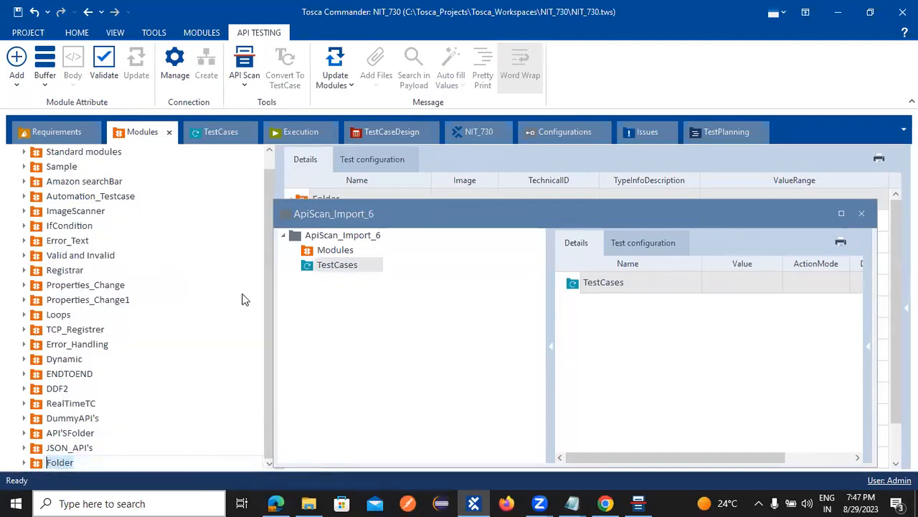
pyautogui.write('DUMMY_JSON')
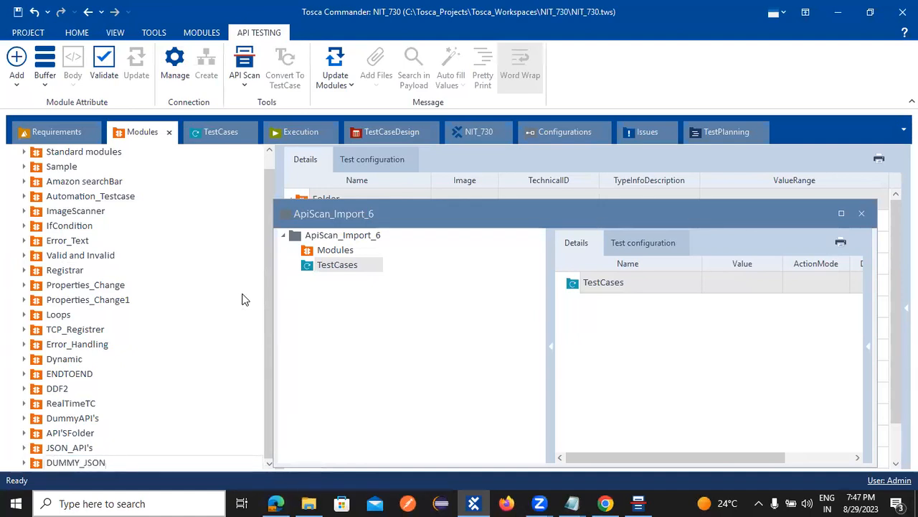
pyautogui.press('Return')
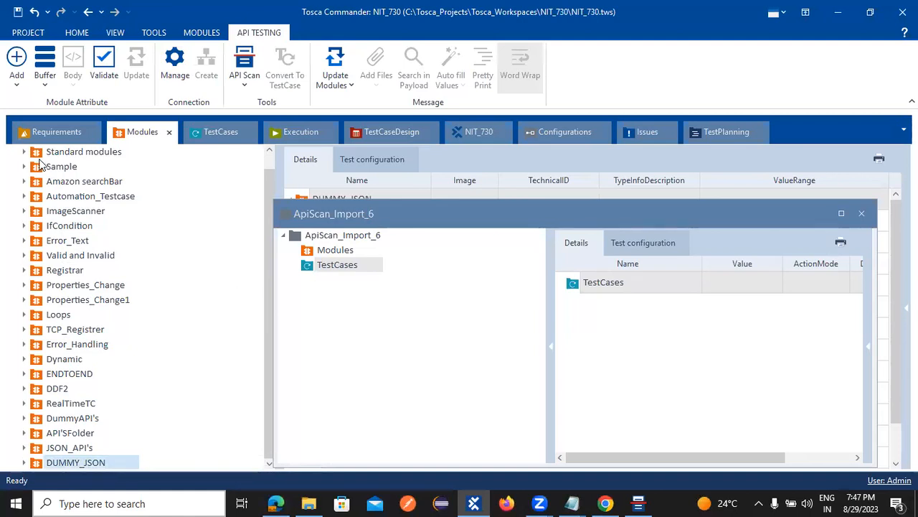
# Step: Close the API scan import window and select the GET_Products Response module
pyautogui.click(219, 134)
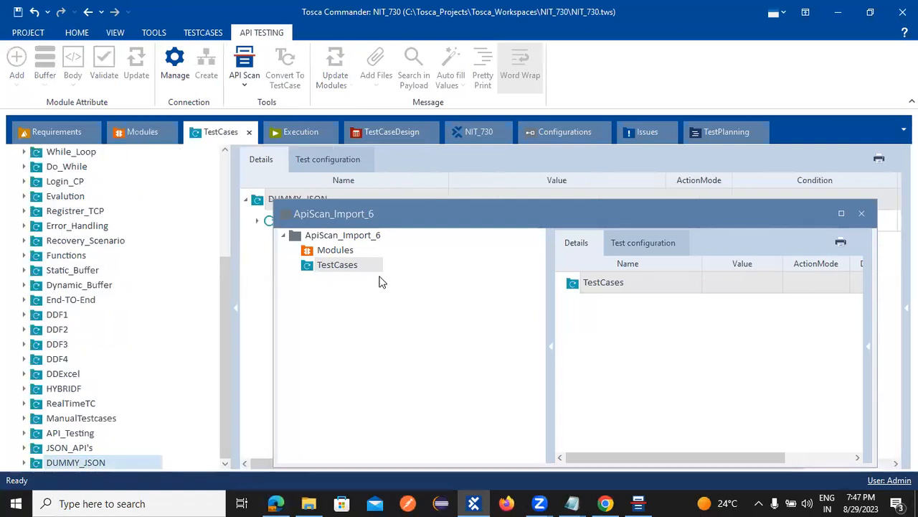
pyautogui.click(862, 213)
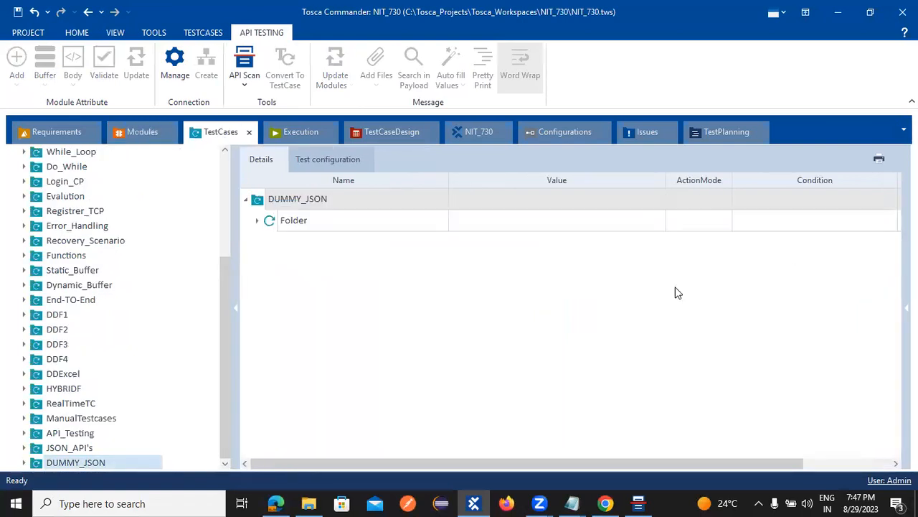
pyautogui.click(257, 221)
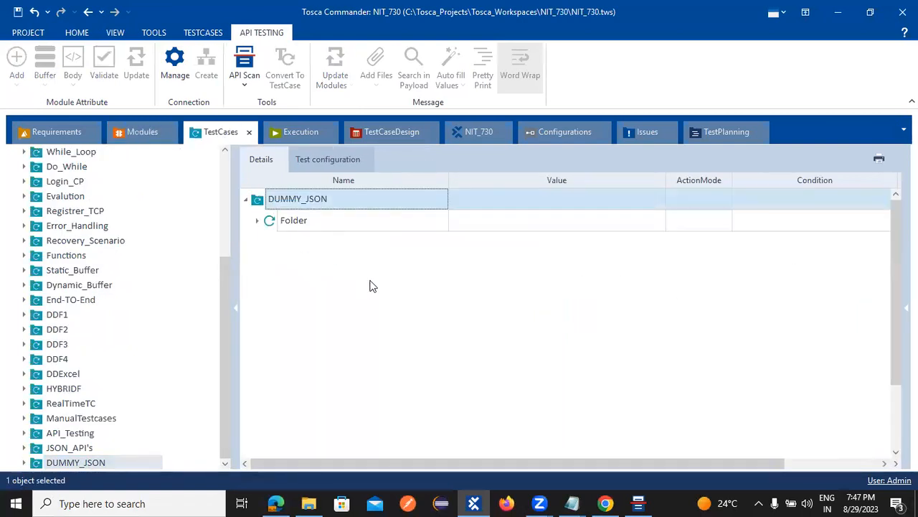
pyautogui.click(343, 264)
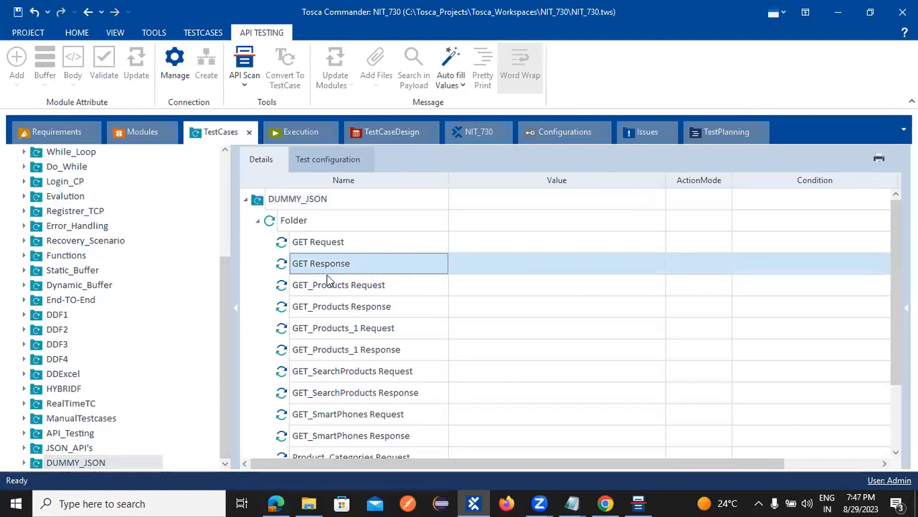
pyautogui.click(140, 133)
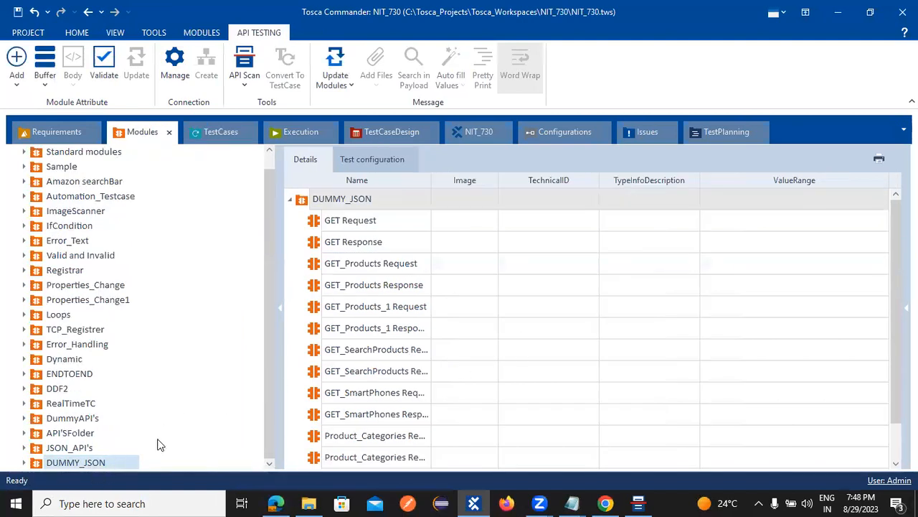
pyautogui.scroll(-1, 390, 301)
pyautogui.click(328, 245)
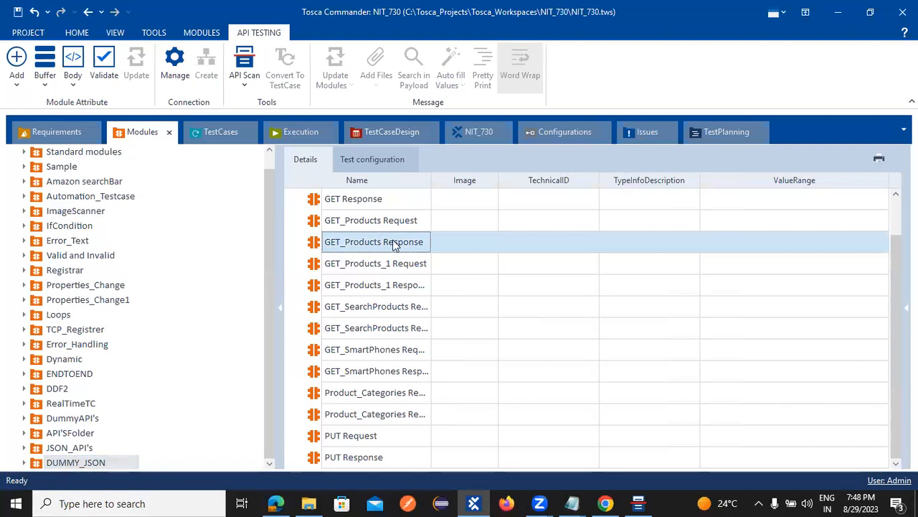
pyautogui.click(75, 81)
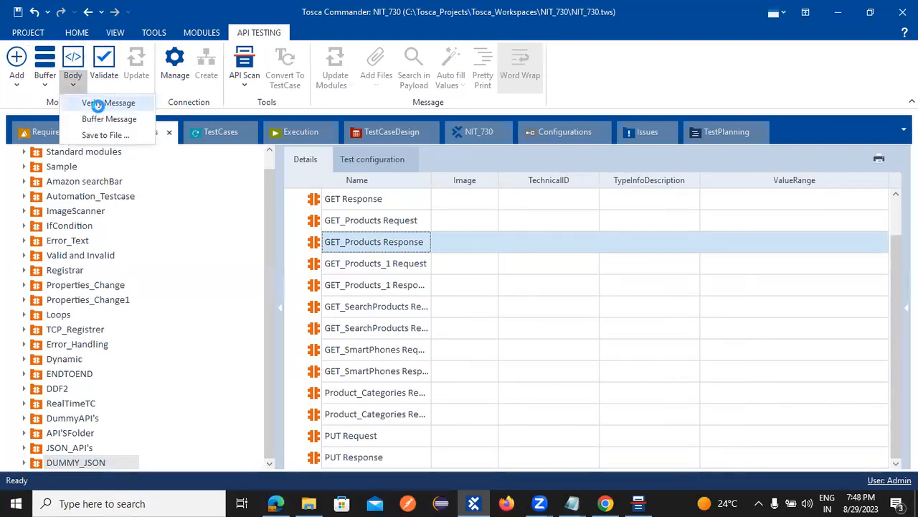
pyautogui.click(98, 103)
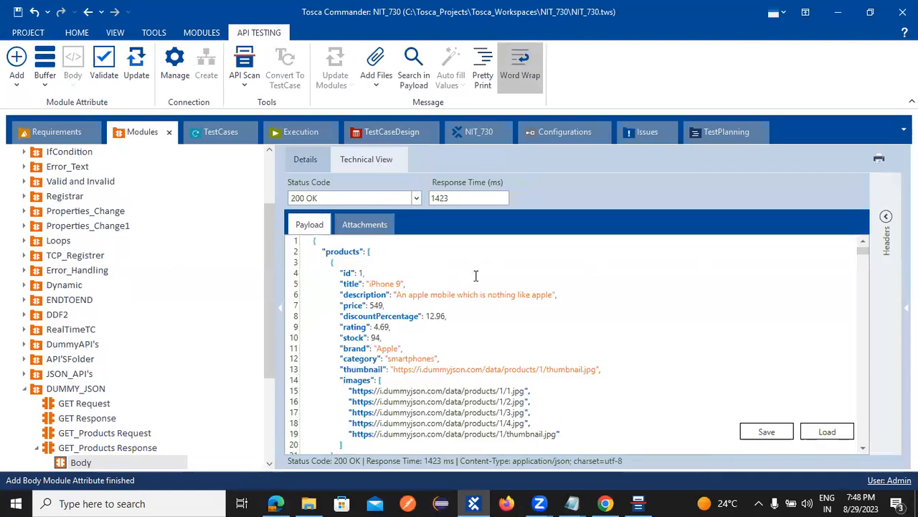
pyautogui.scroll(-6, 492, 301)
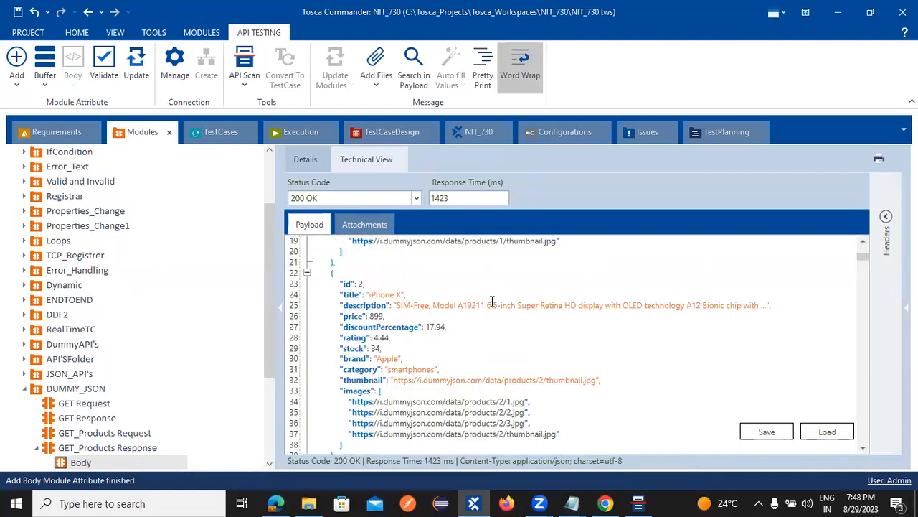
pyautogui.scroll(6, 492, 301)
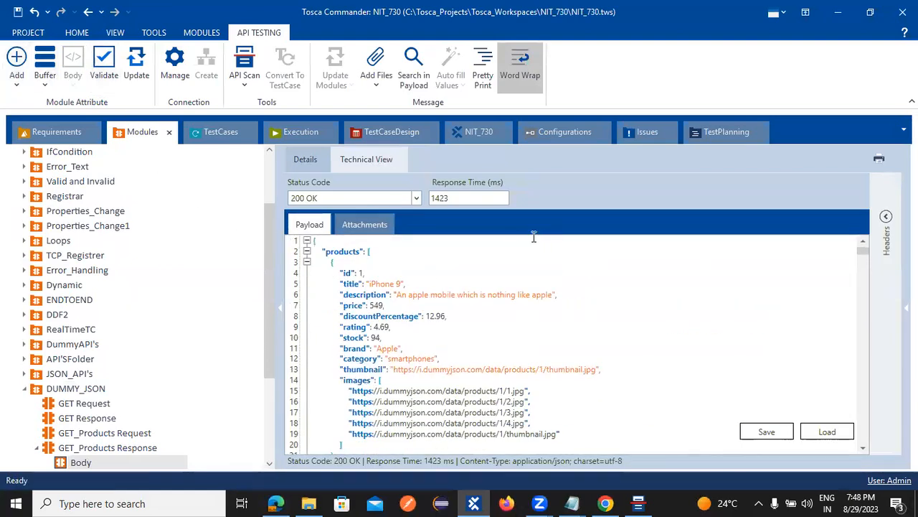
pyautogui.scroll(-3, 93, 427)
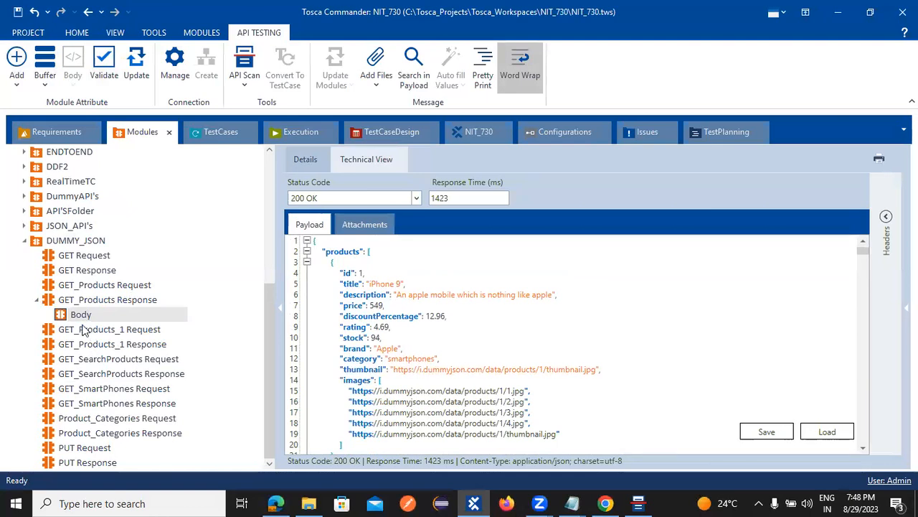
pyautogui.click(307, 251)
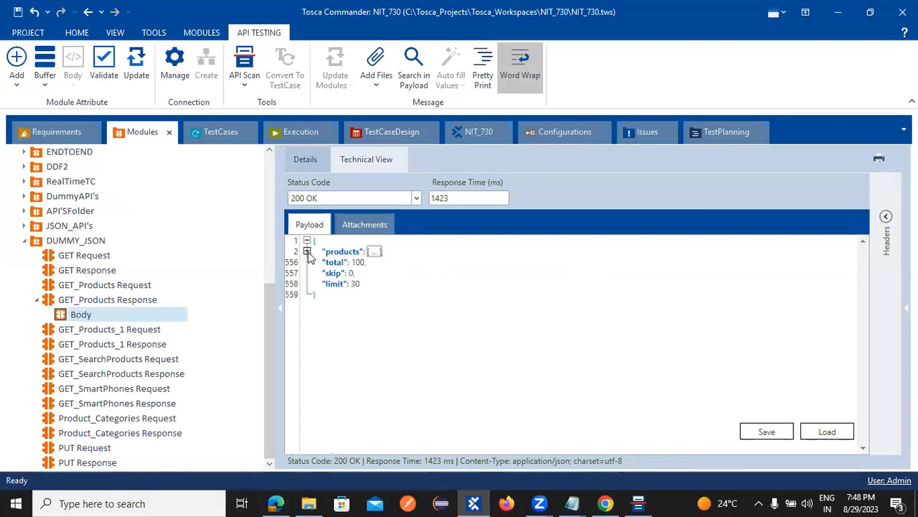
pyautogui.click(307, 251)
pyautogui.click(307, 241)
pyautogui.click(307, 240)
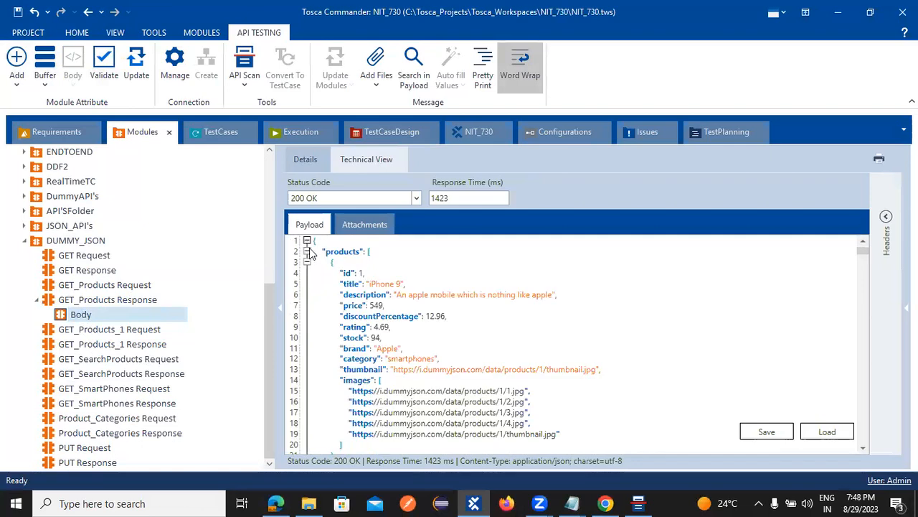
pyautogui.click(307, 262)
pyautogui.click(308, 262)
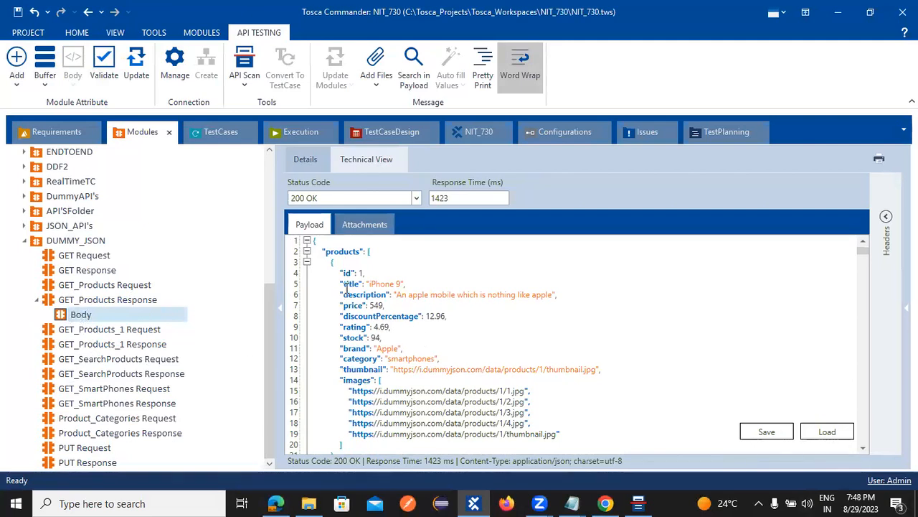
# Step: Mark the first product's title through stock payload lines to add them as attributes
pyautogui.moveTo(345, 283); pyautogui.dragTo(411, 336)
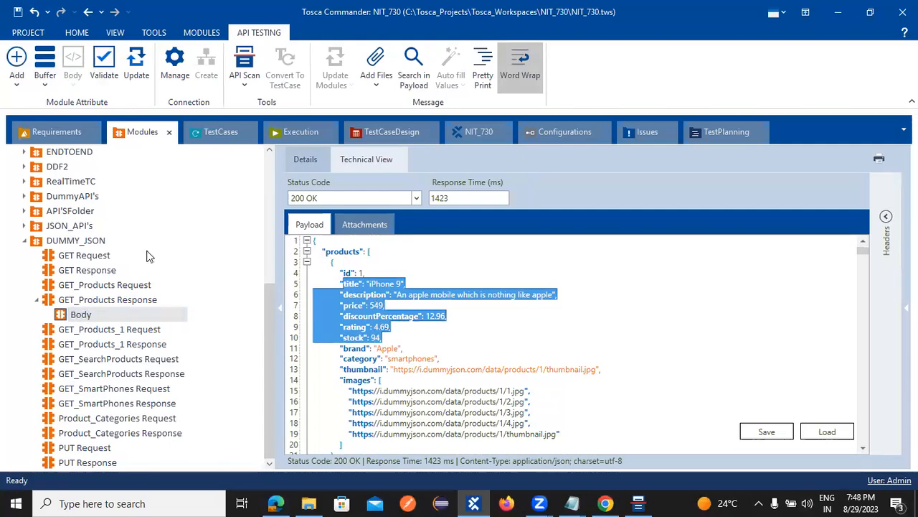
pyautogui.click(726, 501)
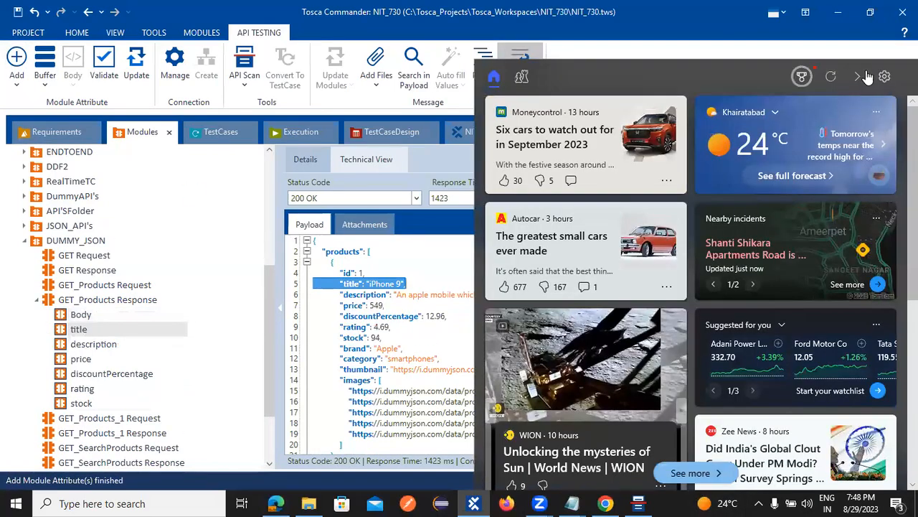
pyautogui.click(387, 285)
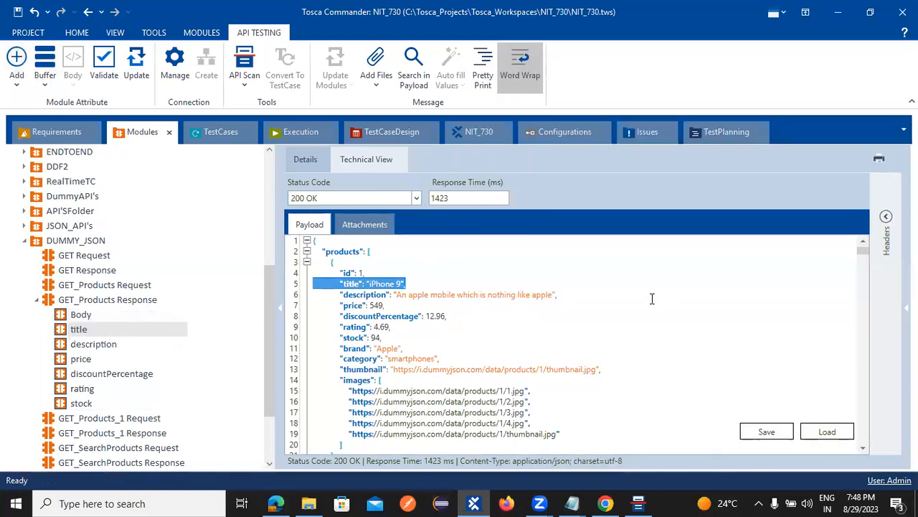
# Step: Check the payload mapping of title, price, discountPercentage, rating and stock attributes
pyautogui.click(92, 320)
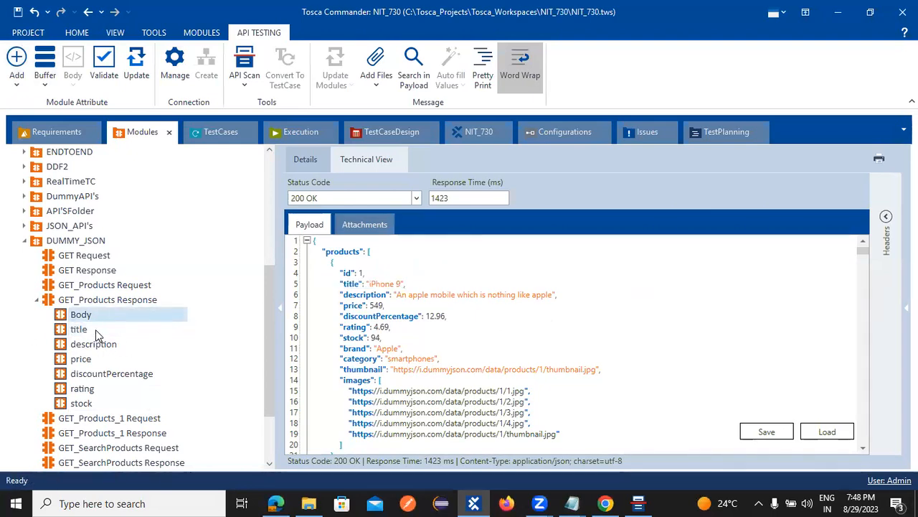
pyautogui.click(96, 330)
pyautogui.click(101, 359)
pyautogui.click(109, 383)
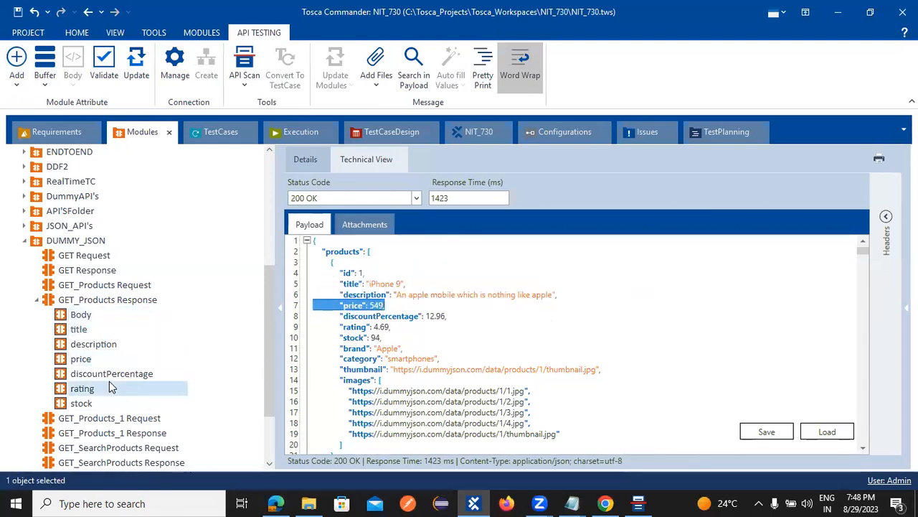
pyautogui.click(111, 375)
pyautogui.click(83, 392)
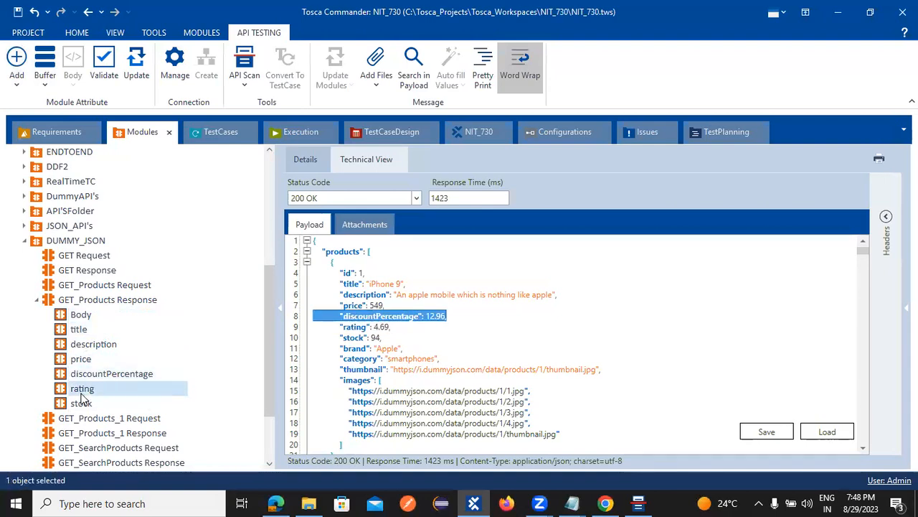
pyautogui.click(85, 406)
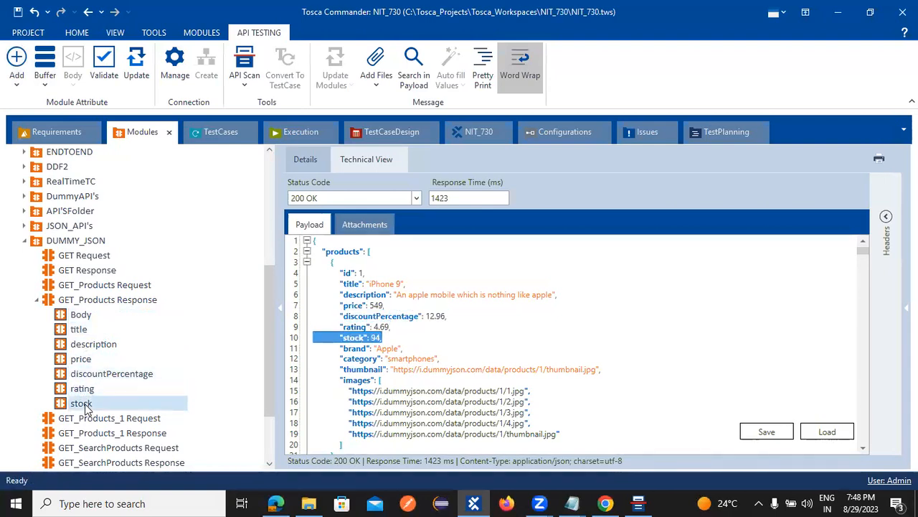
pyautogui.click(37, 300)
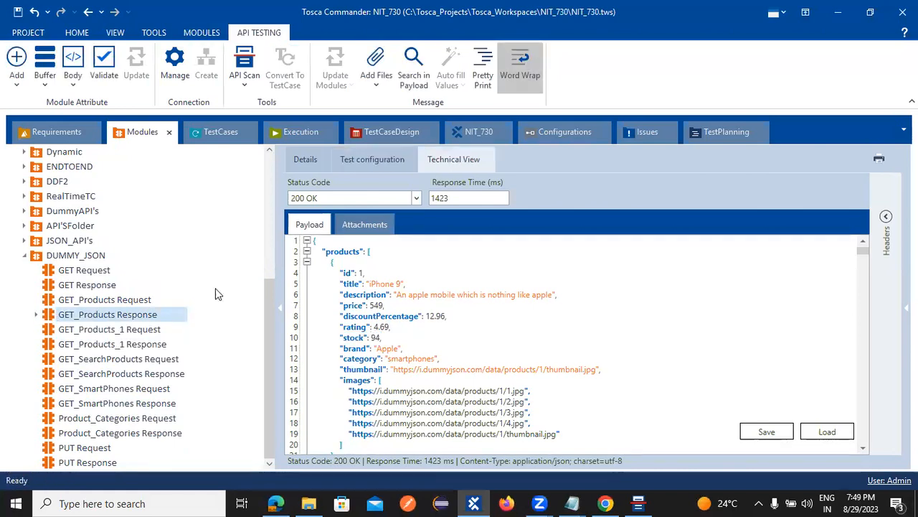
pyautogui.click(224, 132)
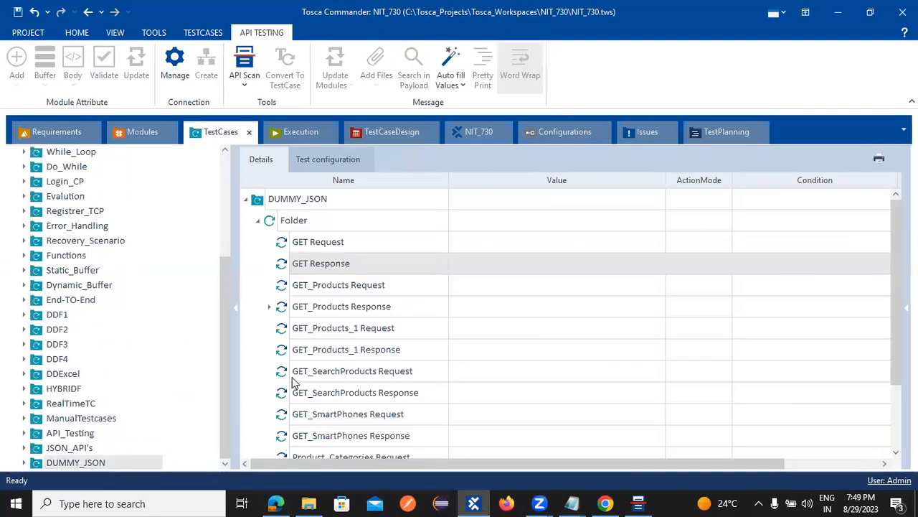
pyautogui.click(269, 307)
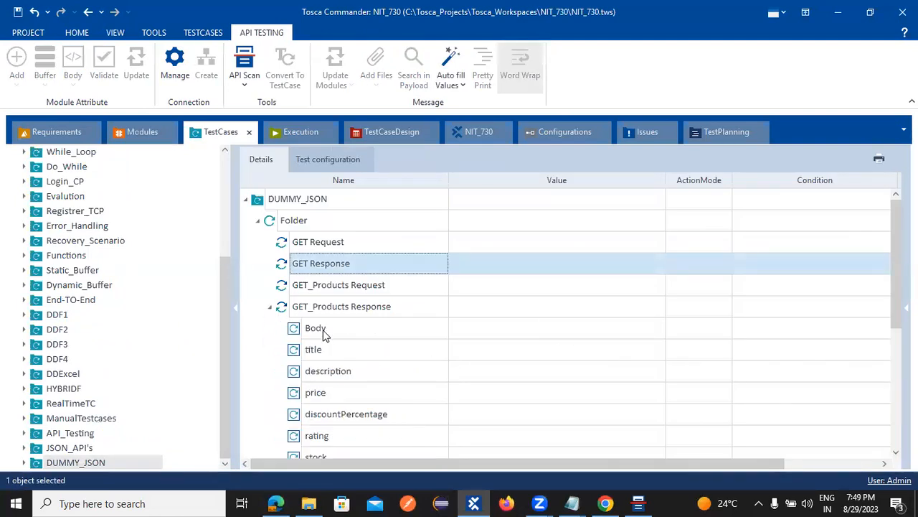
pyautogui.click(317, 331)
pyautogui.click(531, 335)
pyautogui.click(531, 329)
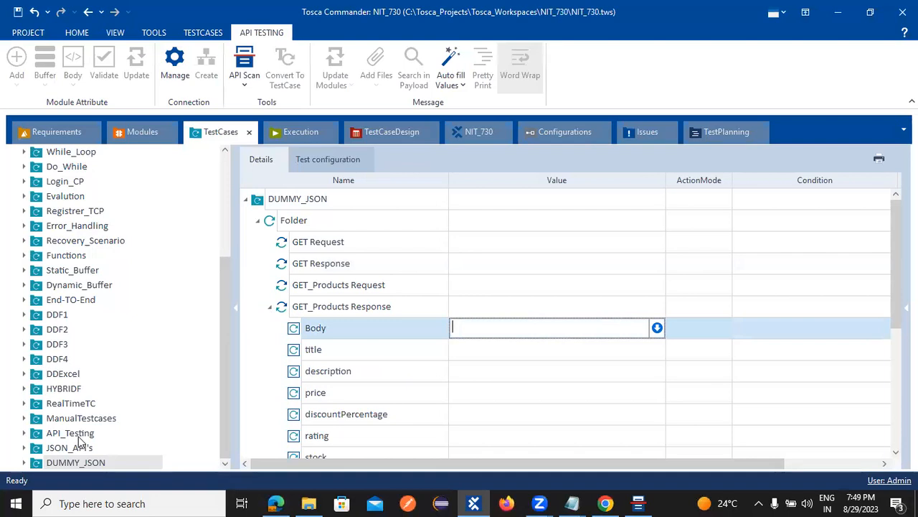
pyautogui.click(63, 466)
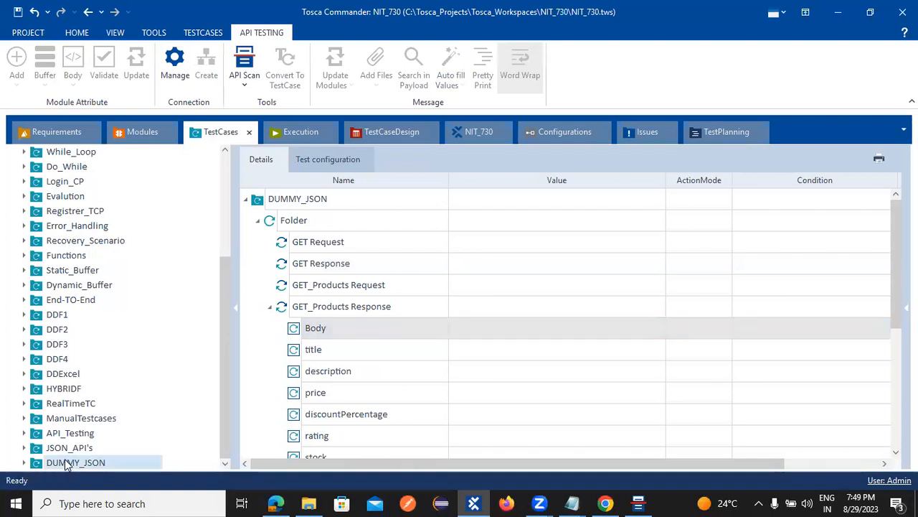
pyautogui.click(141, 131)
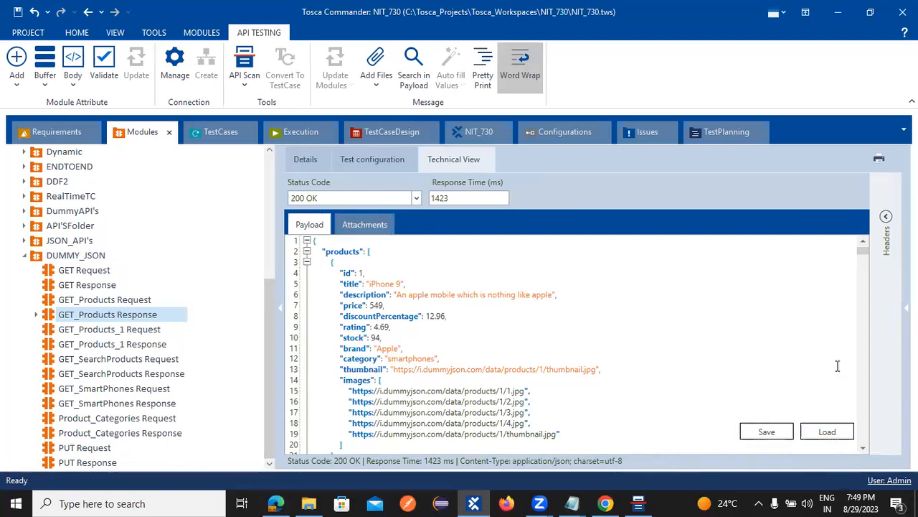
# Step: Copy 'iPhone 9' from the title attribute's ValueRange in the module details
pyautogui.click(881, 240)
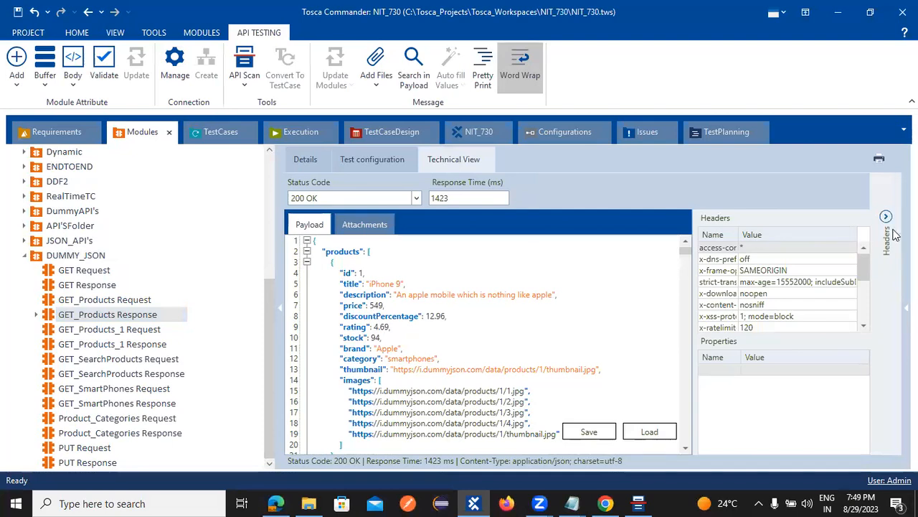
pyautogui.click(886, 218)
pyautogui.click(316, 162)
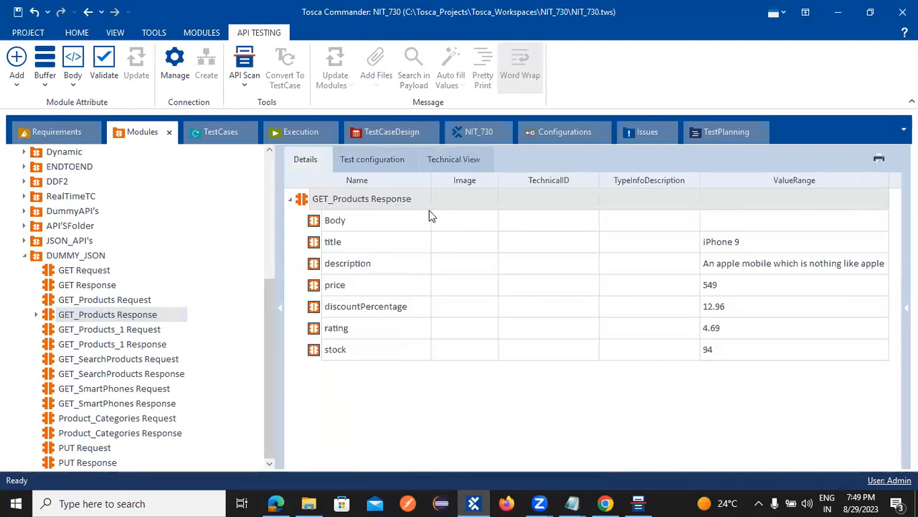
pyautogui.click(402, 206)
pyautogui.click(528, 234)
pyautogui.click(543, 222)
pyautogui.click(582, 221)
pyautogui.click(625, 224)
pyautogui.click(460, 251)
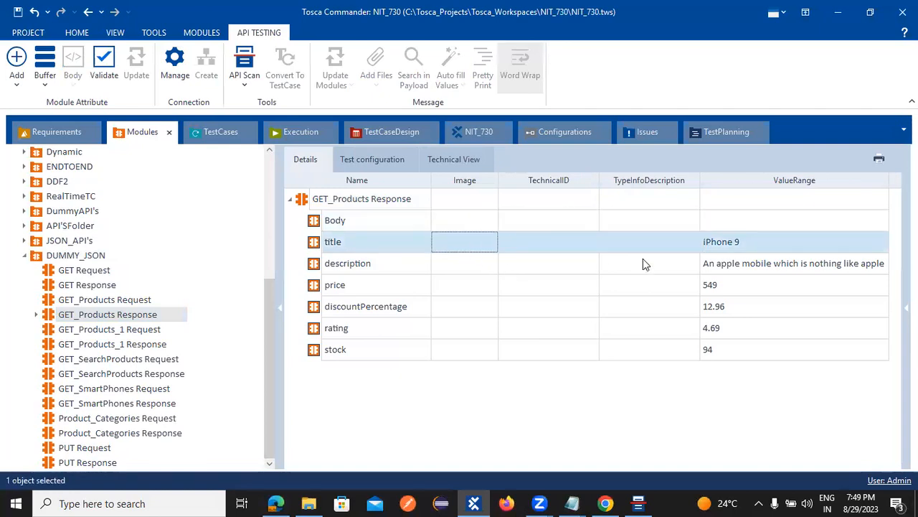
pyautogui.click(746, 242)
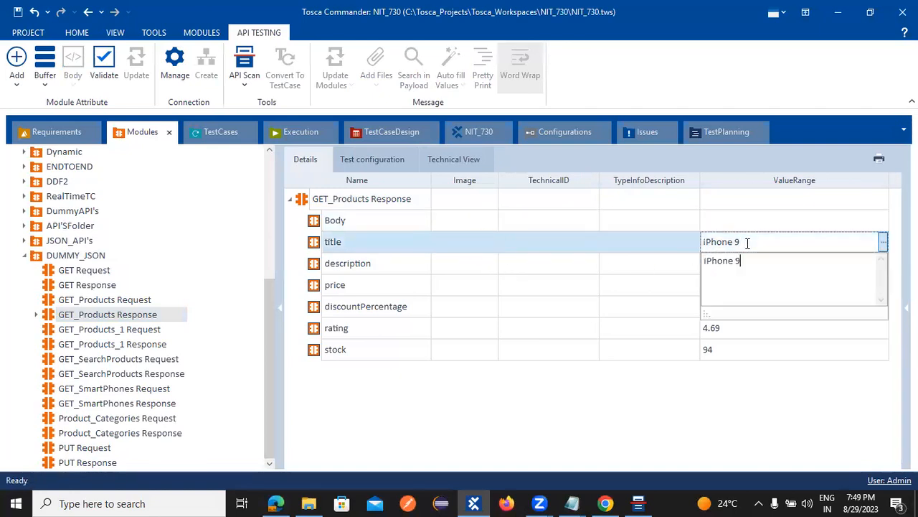
pyautogui.moveTo(746, 242); pyautogui.dragTo(670, 250)
pyautogui.hotkey('ctrl', 'c')
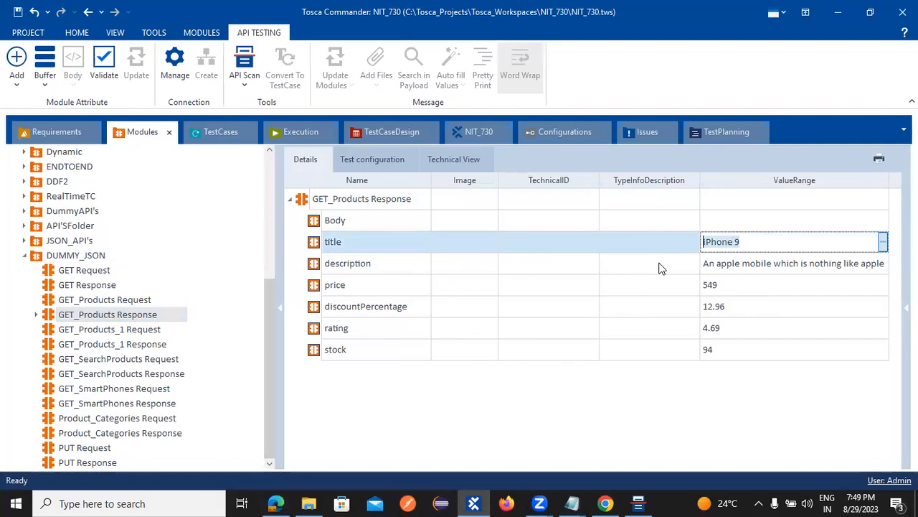
pyautogui.click(223, 132)
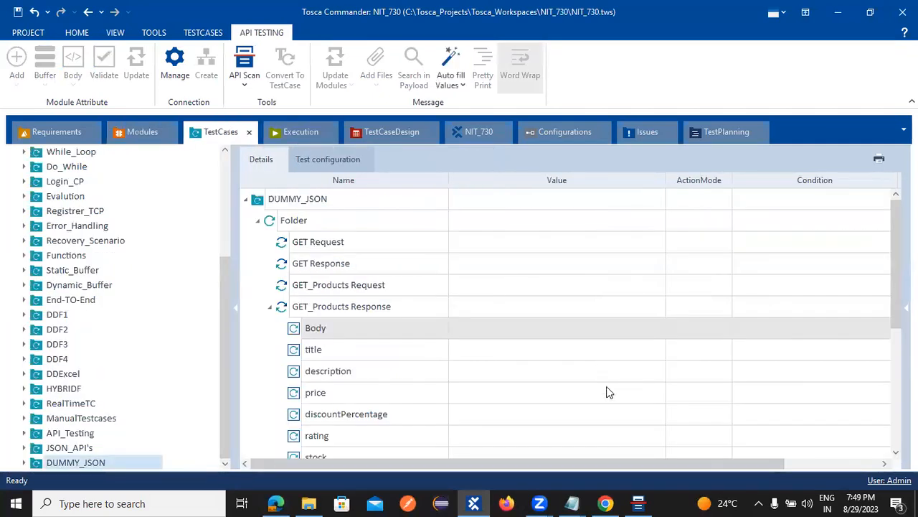
# Step: Paste iPhone 9 as the title step's expected value
pyautogui.click(576, 356)
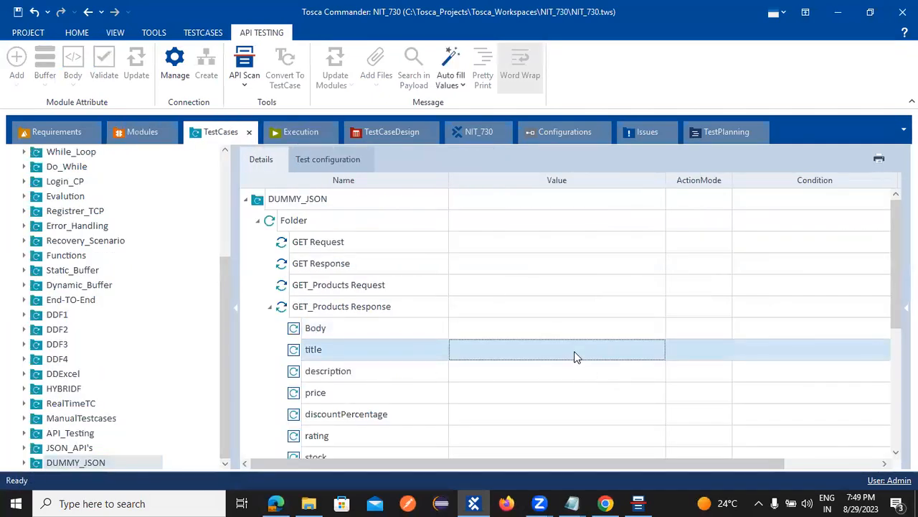
pyautogui.click(574, 356)
pyautogui.hotkey('ctrl', 'v')
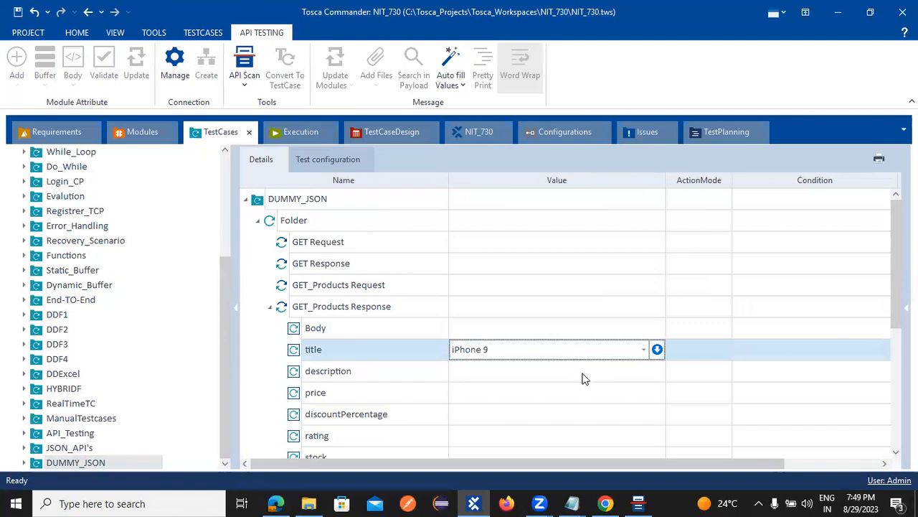
pyautogui.click(582, 373)
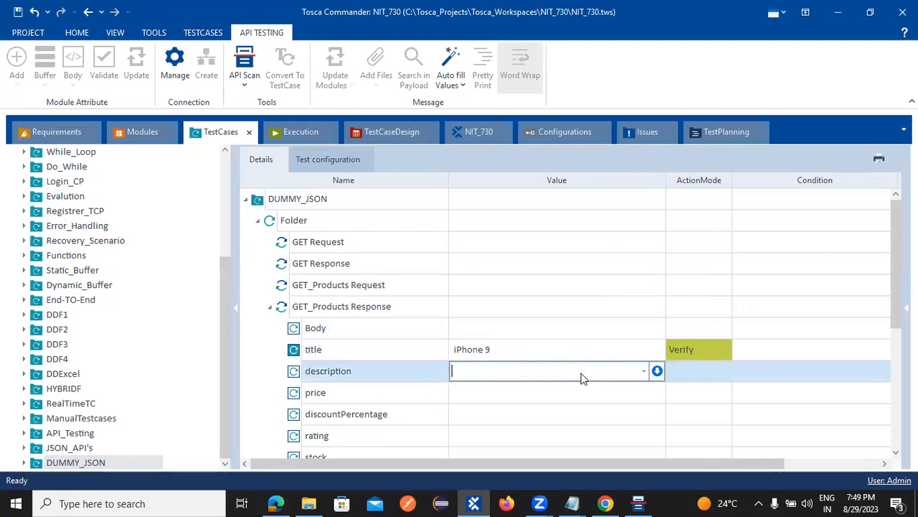
# Step: Copy the description ValueRange from the module and paste it as the description's expected value
pyautogui.hotkey('alt', 'Tab')
pyautogui.hotkey('alt', 'Tab')
pyautogui.click(142, 133)
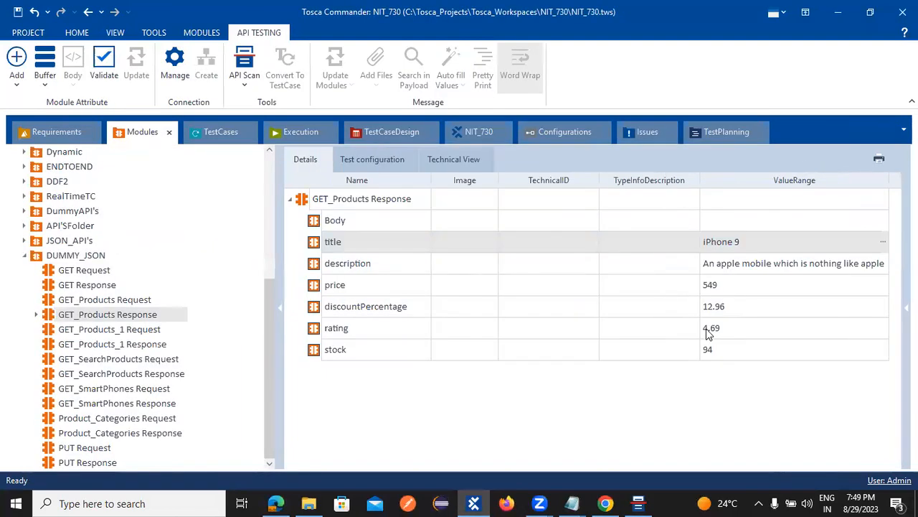
pyautogui.click(708, 265)
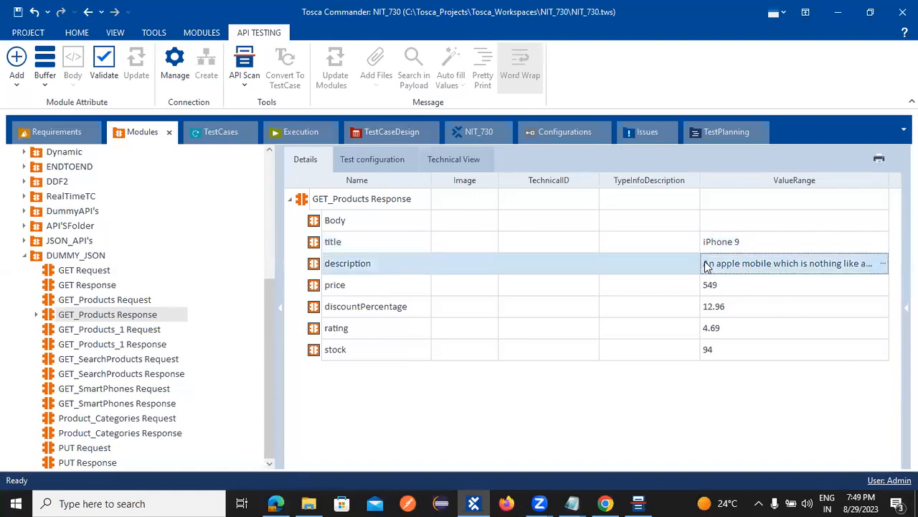
pyautogui.click(883, 263)
pyautogui.moveTo(738, 294); pyautogui.dragTo(706, 284)
pyautogui.hotkey('ctrl', 'c')
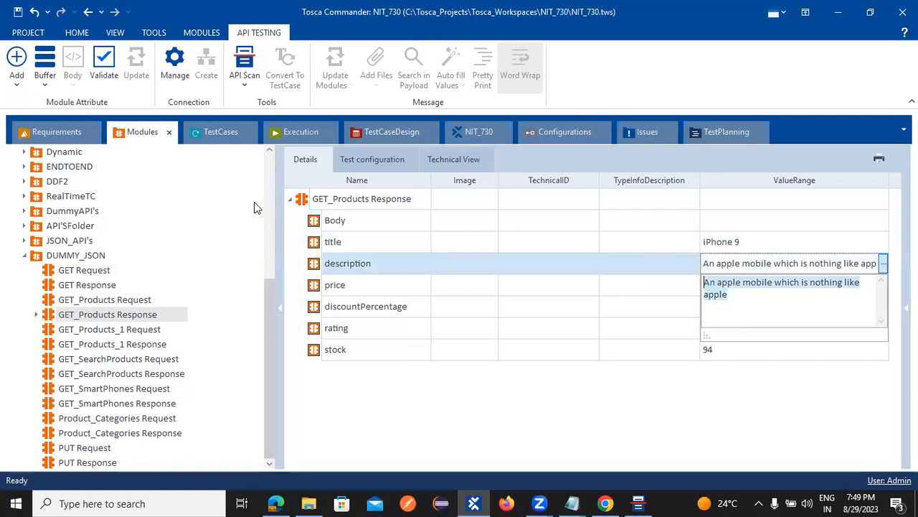
pyautogui.click(225, 133)
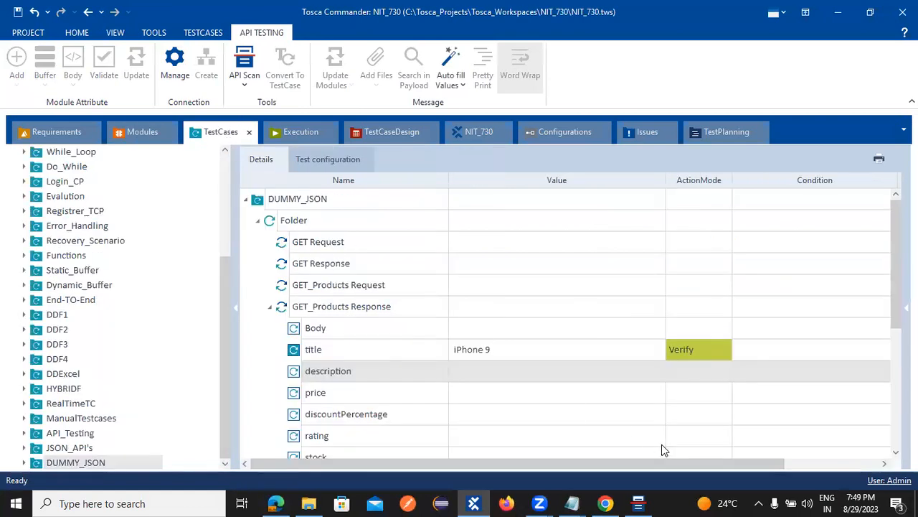
pyautogui.click(542, 359)
pyautogui.click(543, 368)
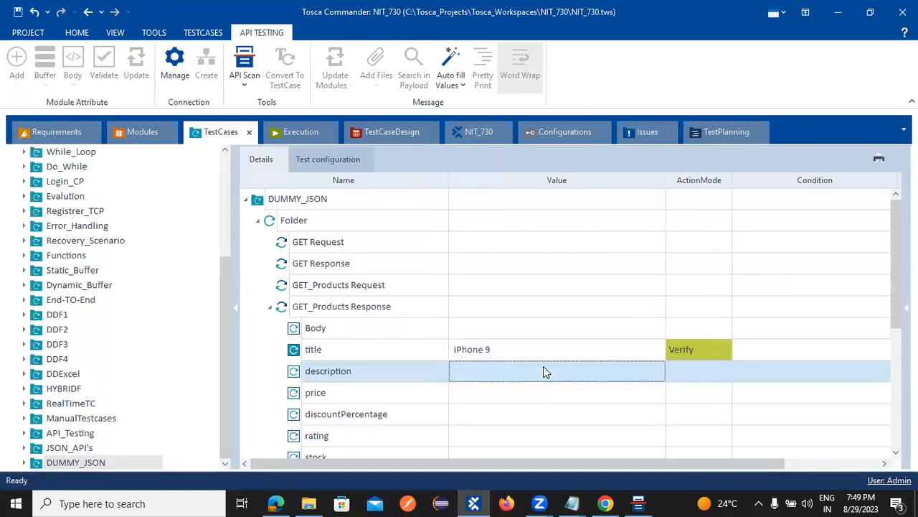
pyautogui.click(544, 368)
pyautogui.hotkey('ctrl', 'v')
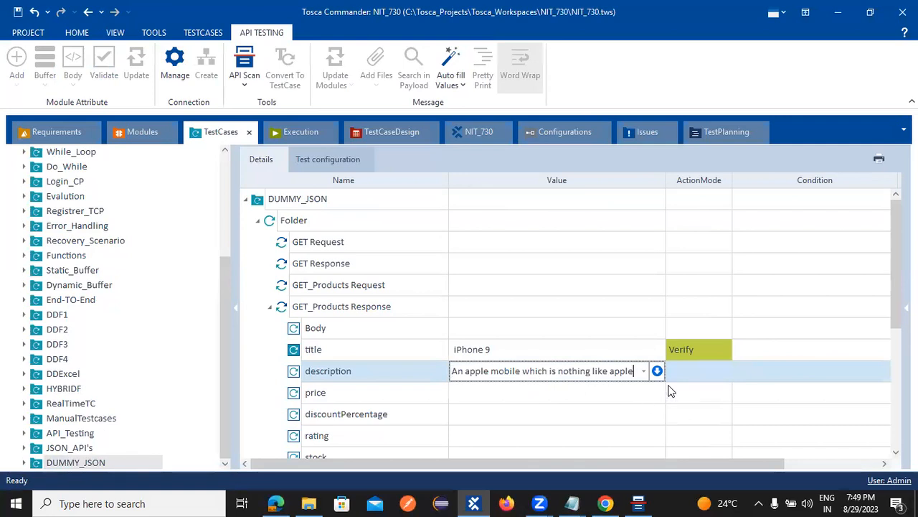
pyautogui.click(534, 391)
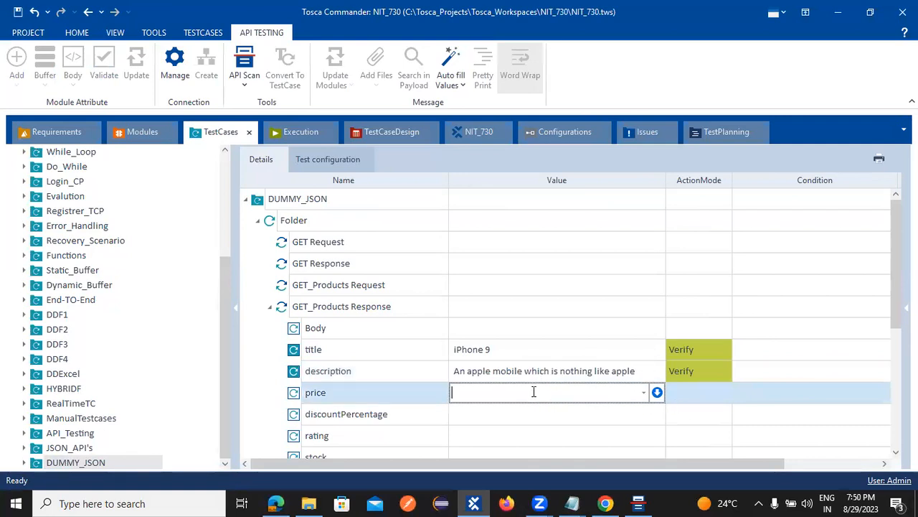
# Step: Select the price value 549 in the GET_Products Response module
pyautogui.hotkey('alt', 'Tab')
pyautogui.hotkey('alt', 'Tab')
pyautogui.click(117, 137)
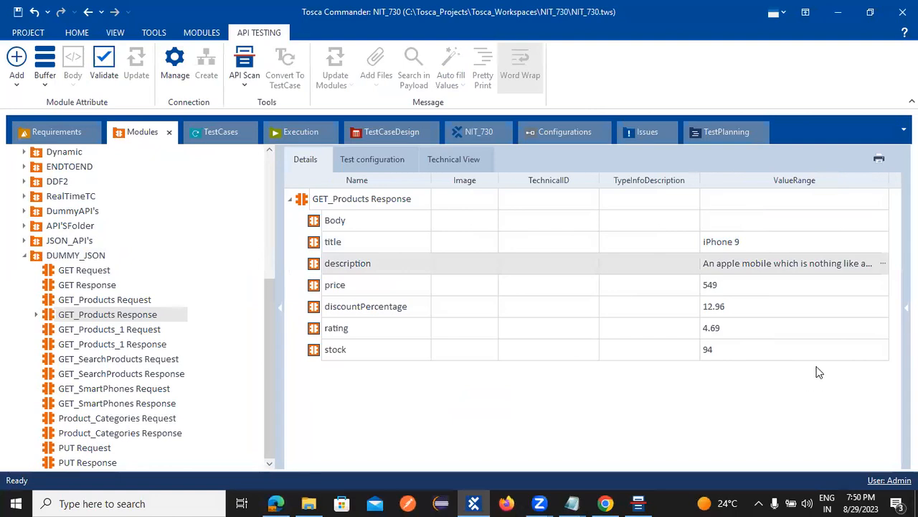
pyautogui.click(726, 288)
pyautogui.click(726, 289)
pyautogui.moveTo(723, 289); pyautogui.dragTo(695, 291)
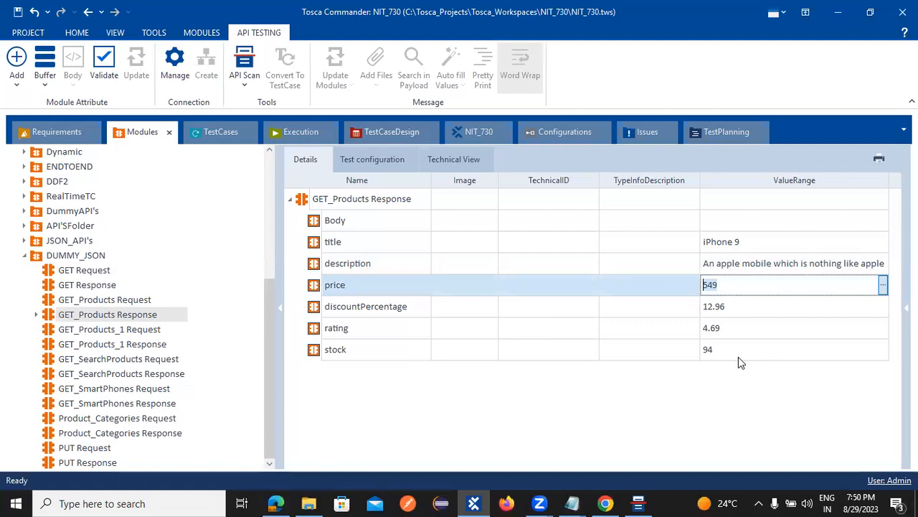
# Step: Cancel closing the API Scan window and minimize it instead
pyautogui.hotkey('alt', 'Tab')
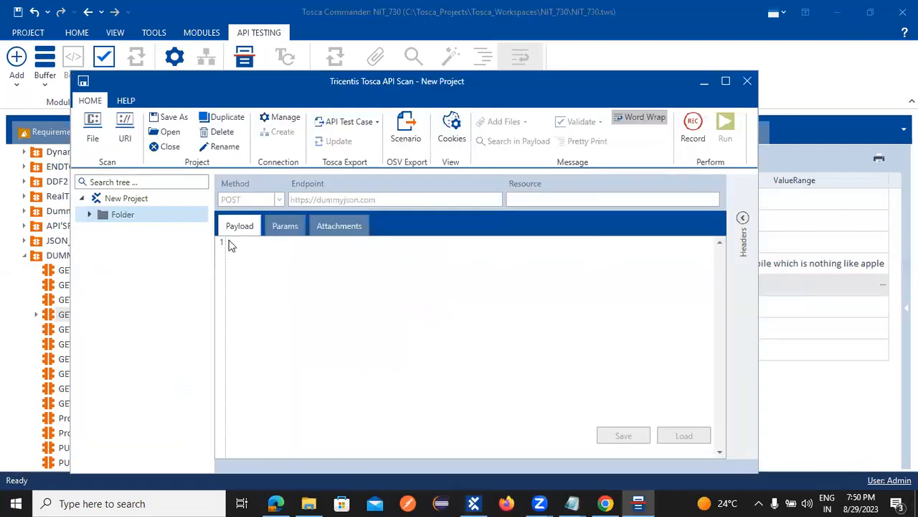
pyautogui.click(749, 84)
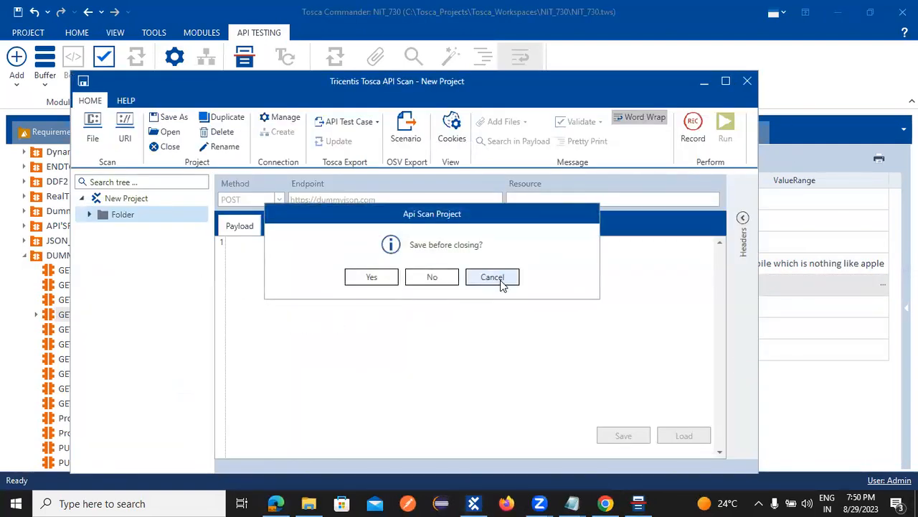
pyautogui.click(502, 283)
pyautogui.click(697, 82)
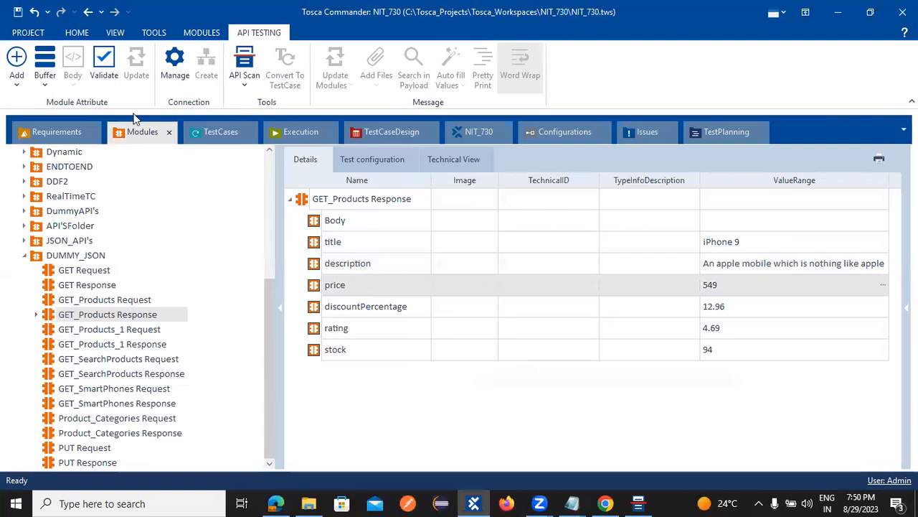
pyautogui.click(218, 131)
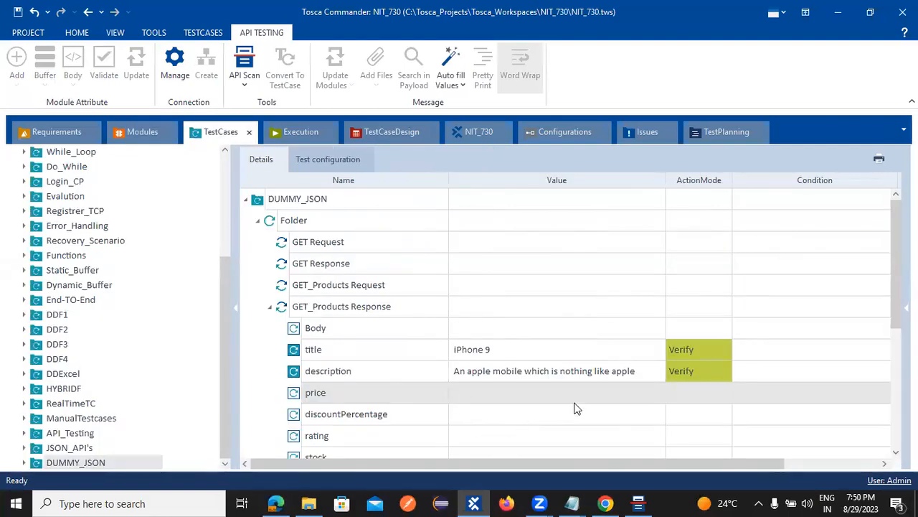
# Step: Enter price 549 and discountPercentage 12.96 as expected values
pyautogui.click(578, 393)
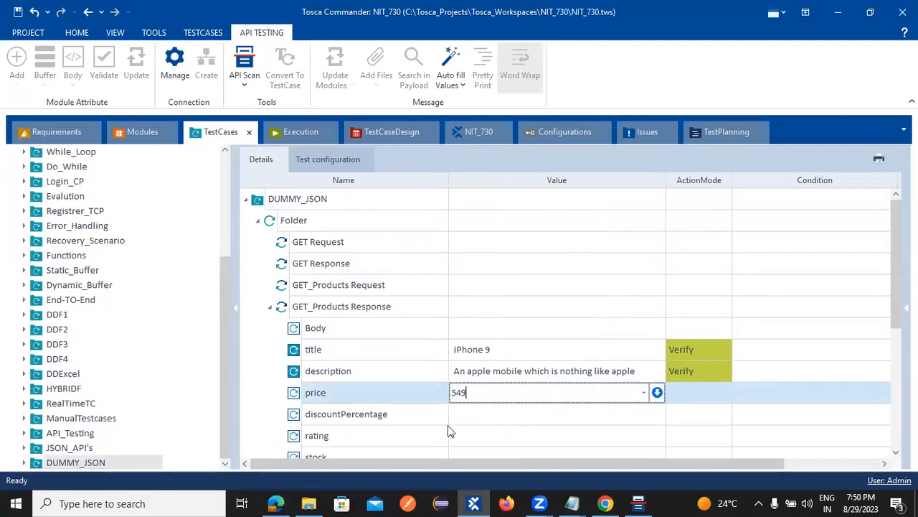
pyautogui.click(464, 415)
pyautogui.write('12.96')
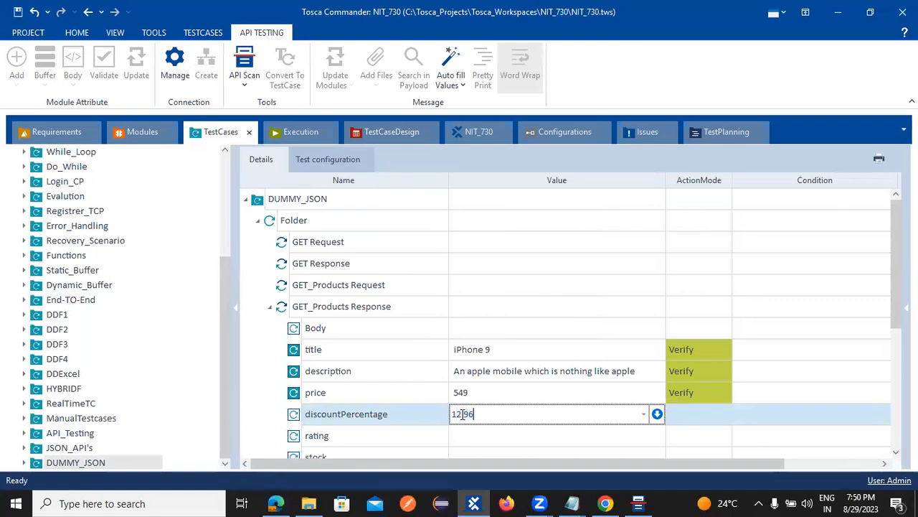
# Step: Look up the rating value 4.69 in the module's attributes
pyautogui.click(143, 132)
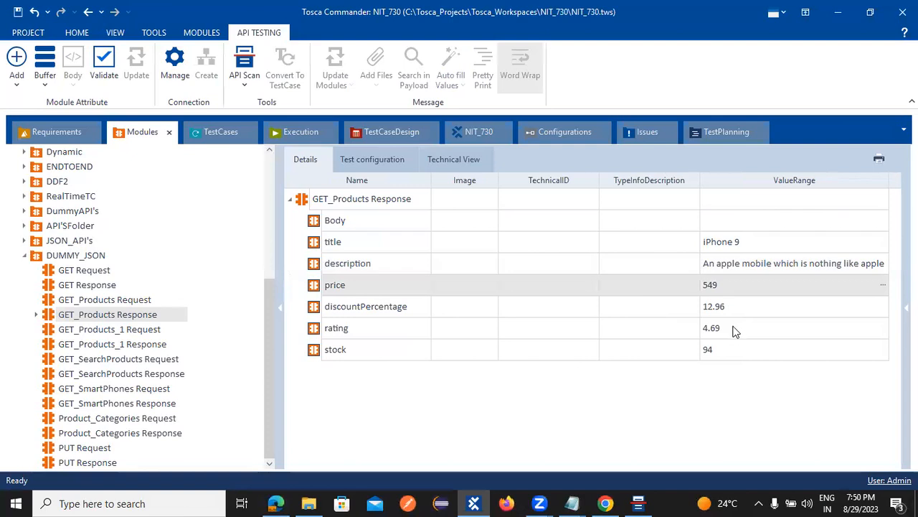
pyautogui.click(730, 327)
pyautogui.click(731, 327)
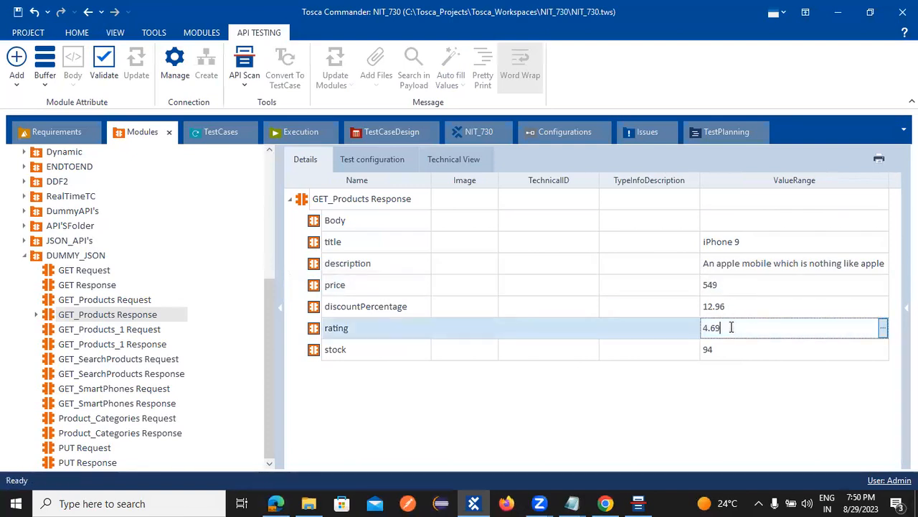
pyautogui.moveTo(734, 344); pyautogui.dragTo(685, 348)
pyautogui.click(630, 344)
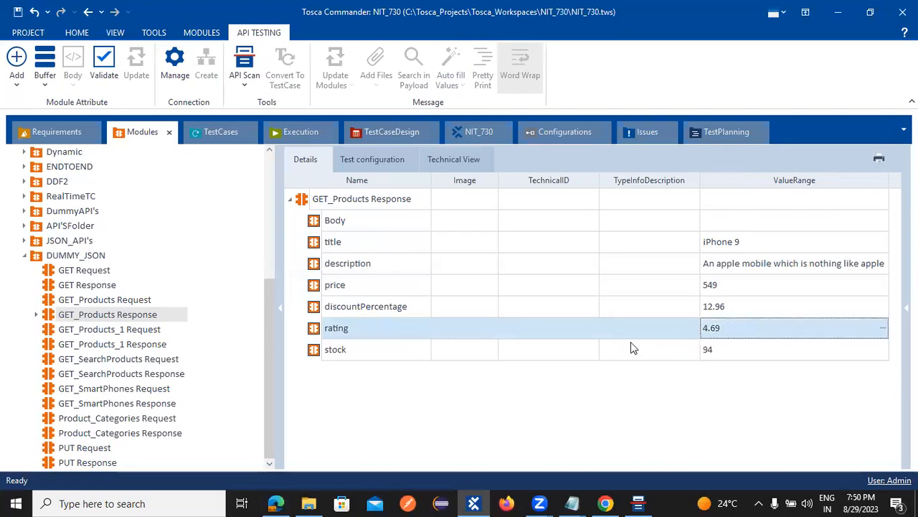
pyautogui.click(631, 346)
# Step: Enter rating 4.69 and stock 96 in the test step's Value column
pyautogui.click(209, 138)
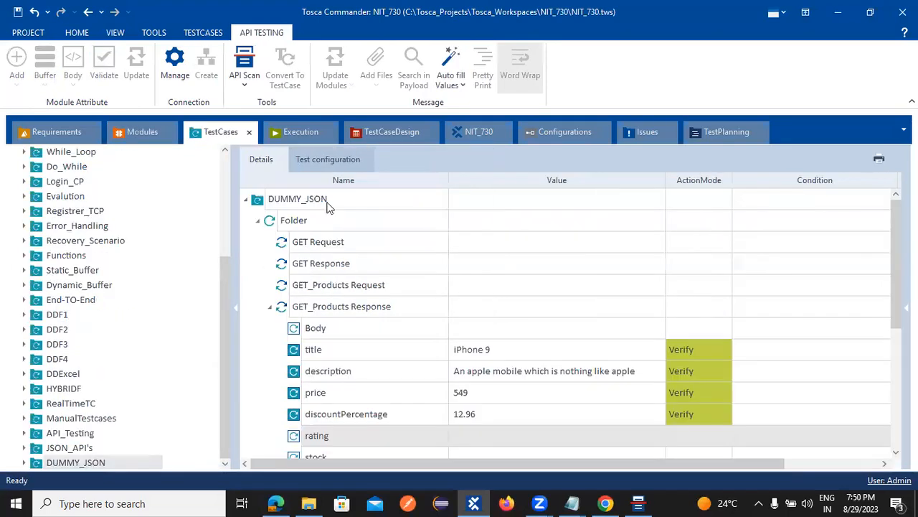
pyautogui.click(489, 437)
pyautogui.write('4.69')
pyautogui.click(480, 455)
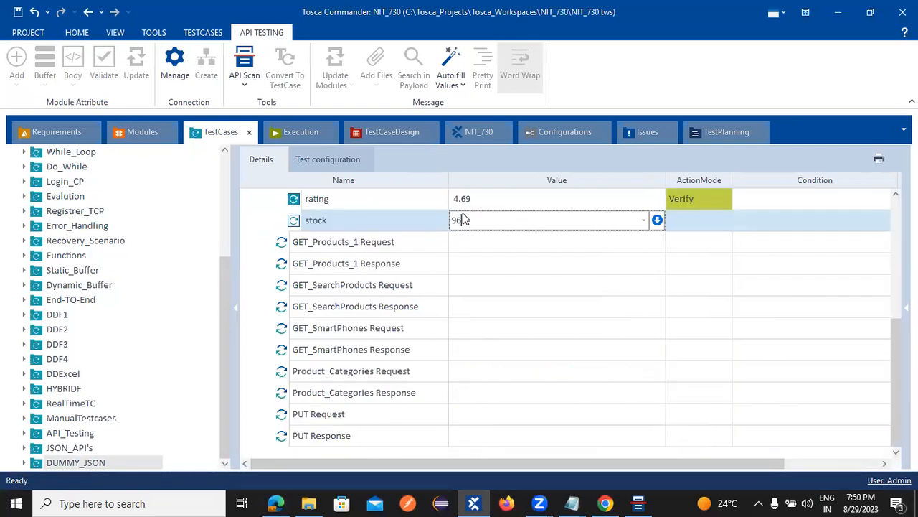
pyautogui.write('96')
# Step: Correct the stock expected value to 94 after rechecking the module
pyautogui.click(302, 131)
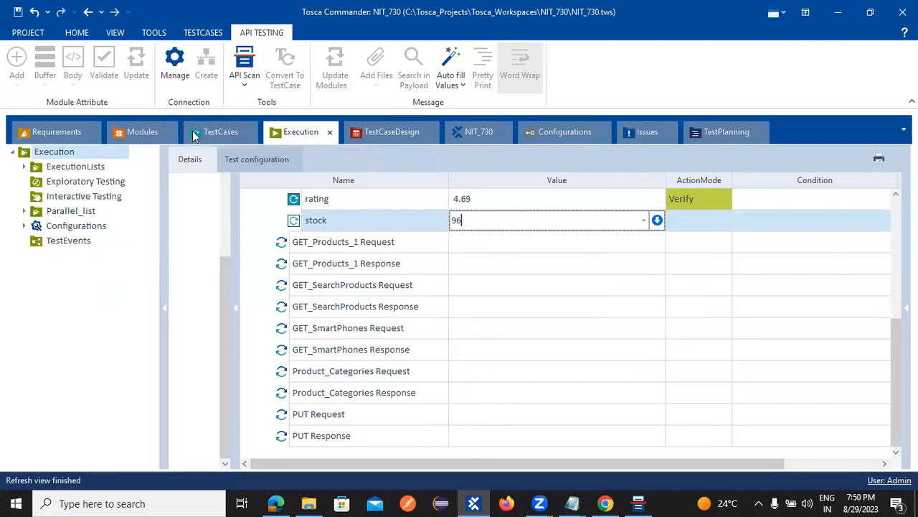
pyautogui.click(154, 134)
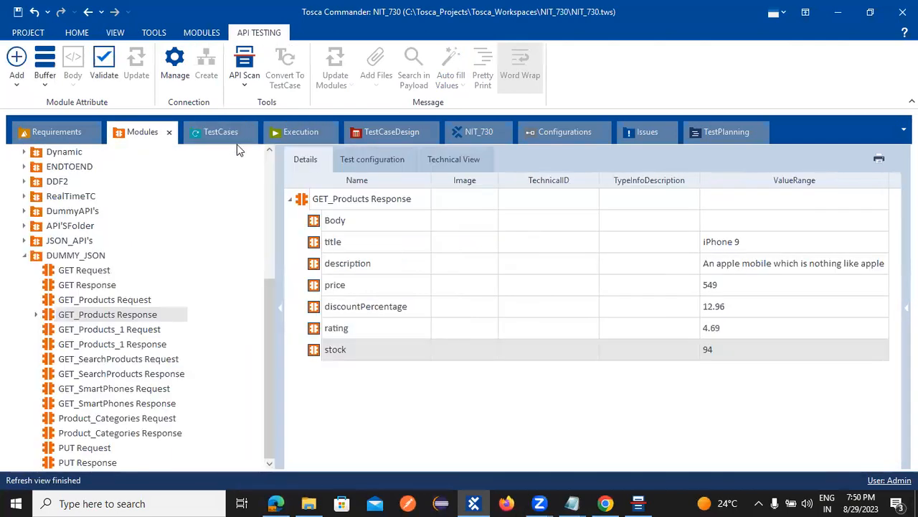
pyautogui.click(224, 133)
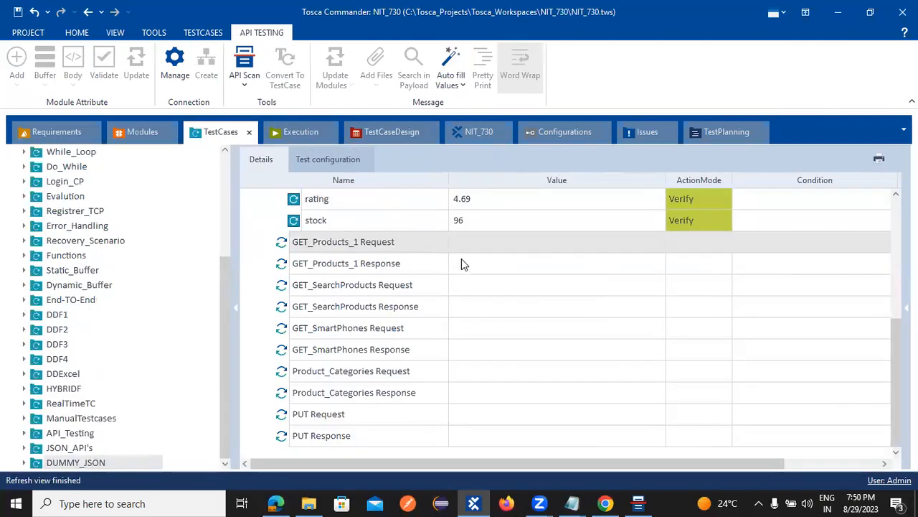
pyautogui.click(474, 219)
pyautogui.click(474, 221)
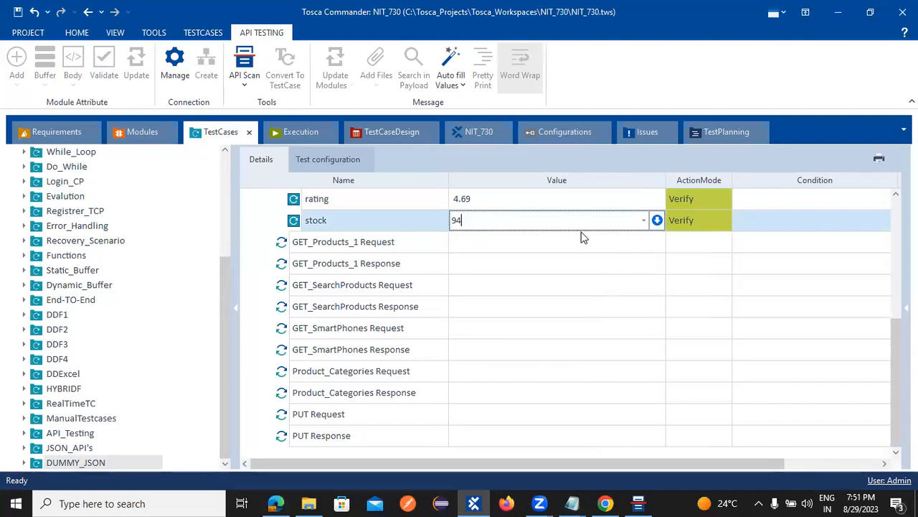
pyautogui.click(359, 267)
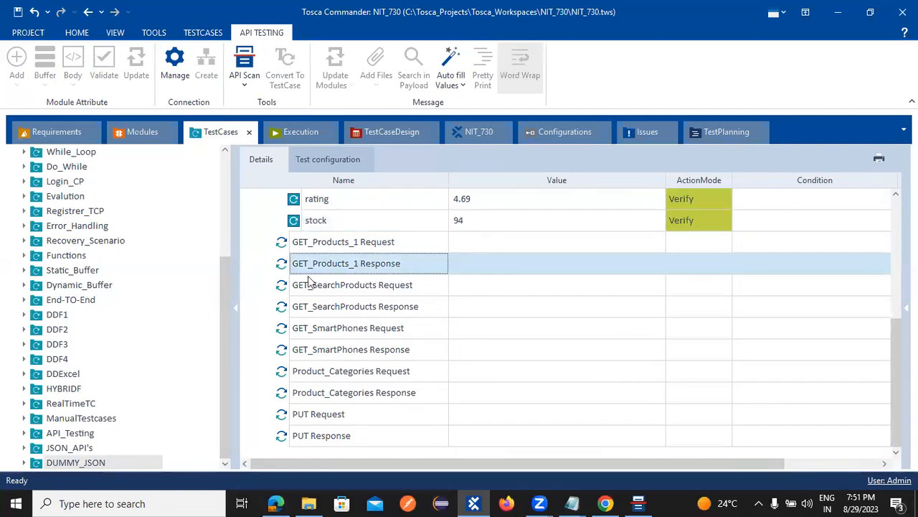
pyautogui.click(128, 135)
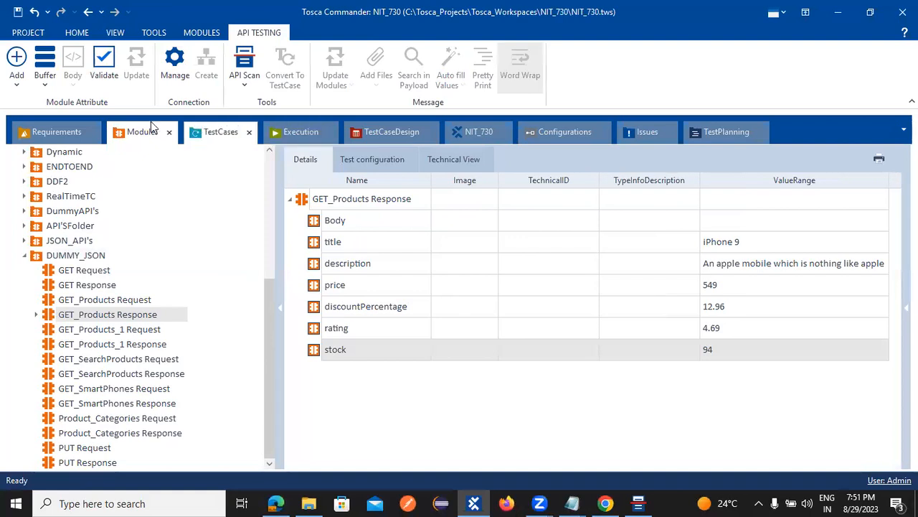
pyautogui.click(232, 135)
pyautogui.scroll(4, 510, 263)
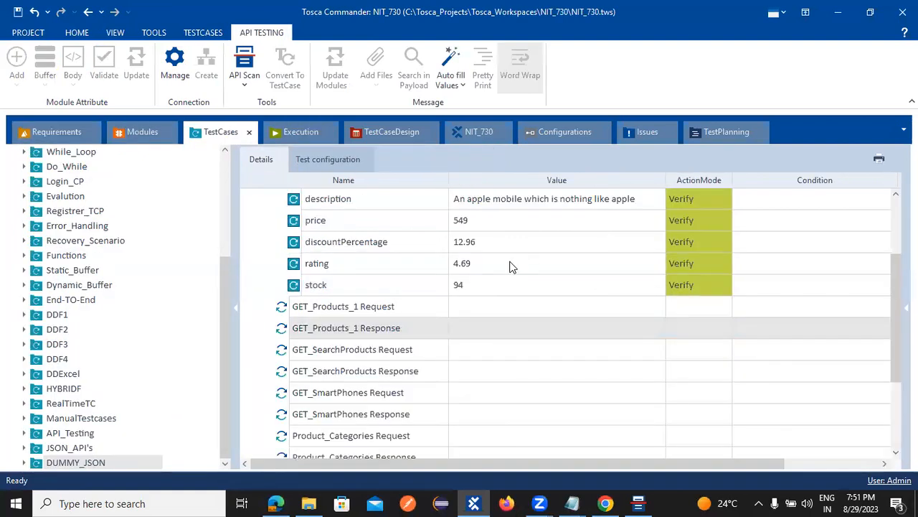
# Step: Run the GET_Products Response step in ScratchBook
pyautogui.rightClick(318, 306)
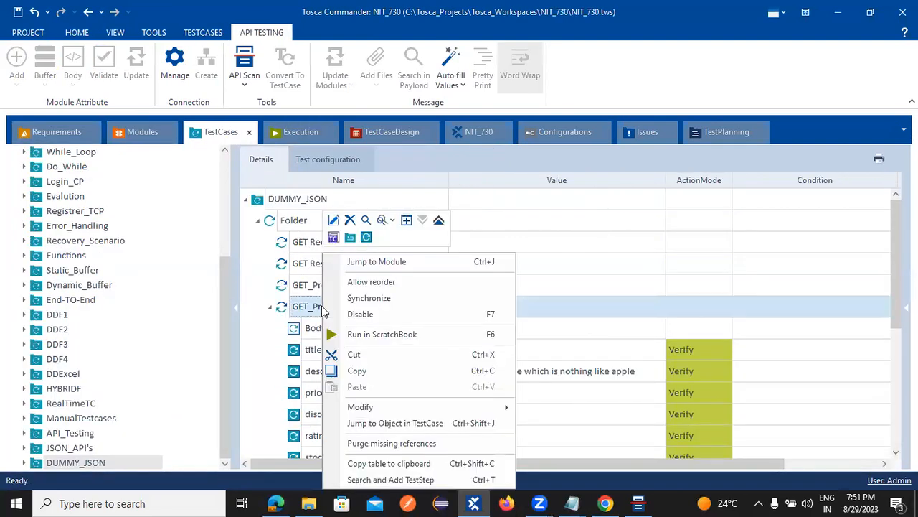
pyautogui.click(362, 332)
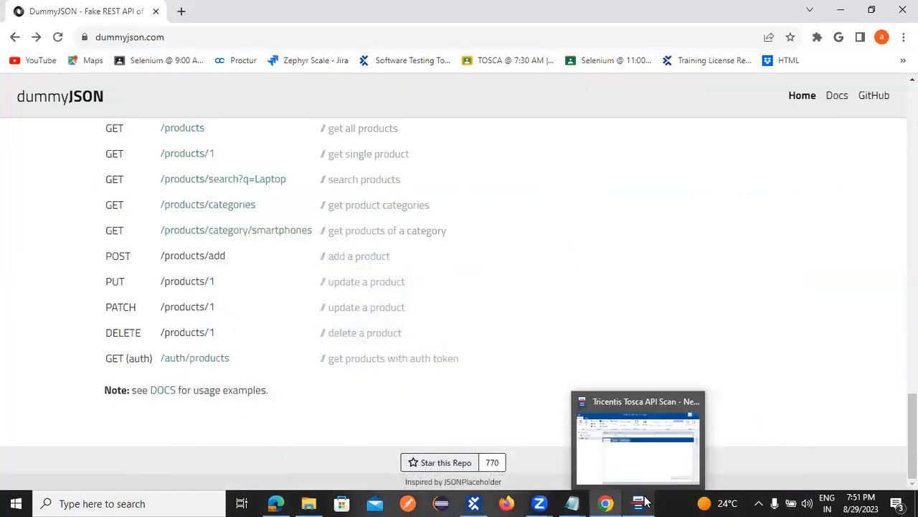
pyautogui.click(641, 503)
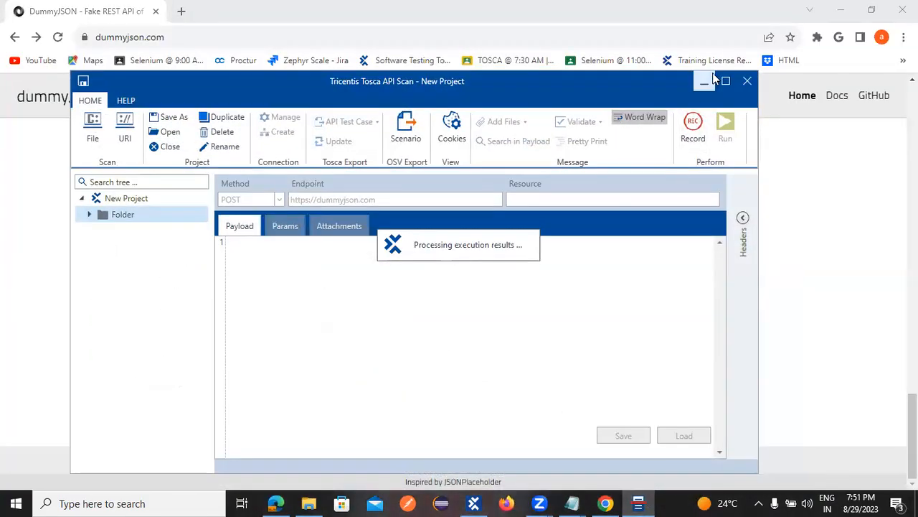
pyautogui.click(705, 82)
pyautogui.click(836, 10)
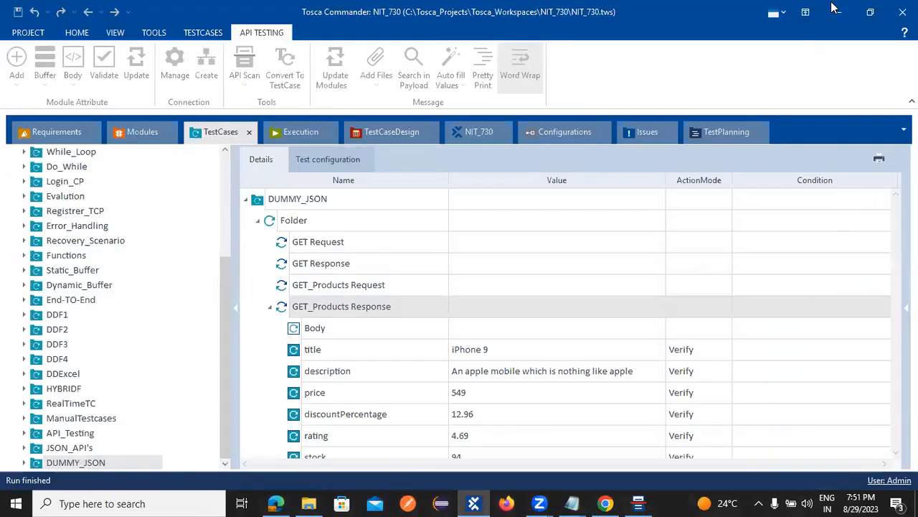
pyautogui.click(831, 8)
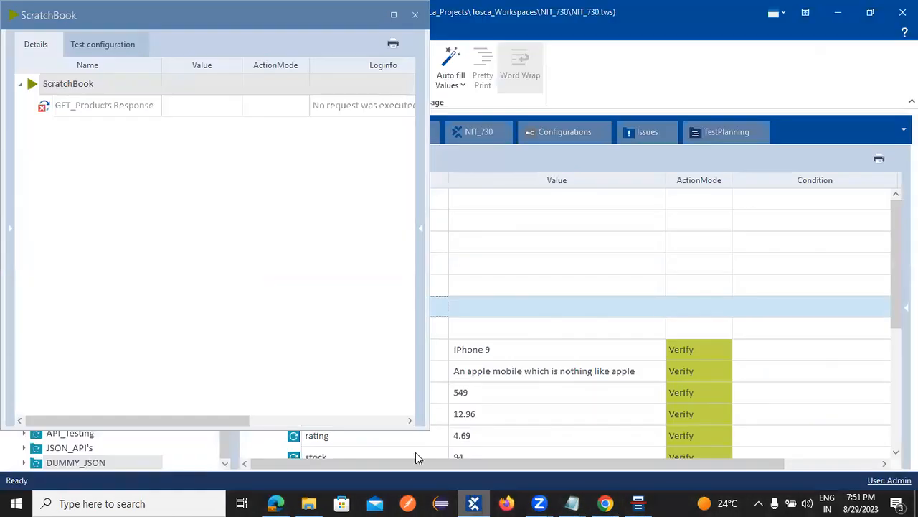
# Step: Review the failed 'No request was executed' result and close ScratchBook
pyautogui.click(25, 89)
pyautogui.click(86, 108)
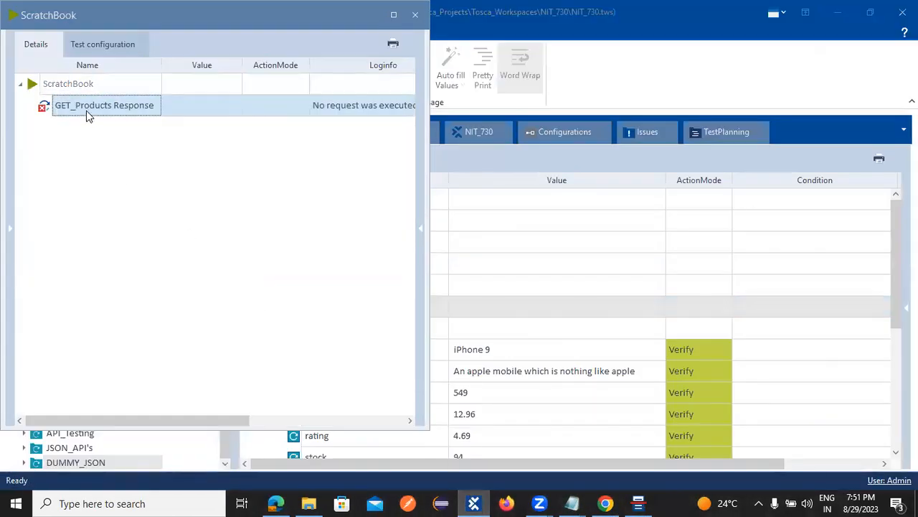
pyautogui.click(21, 85)
pyautogui.click(22, 85)
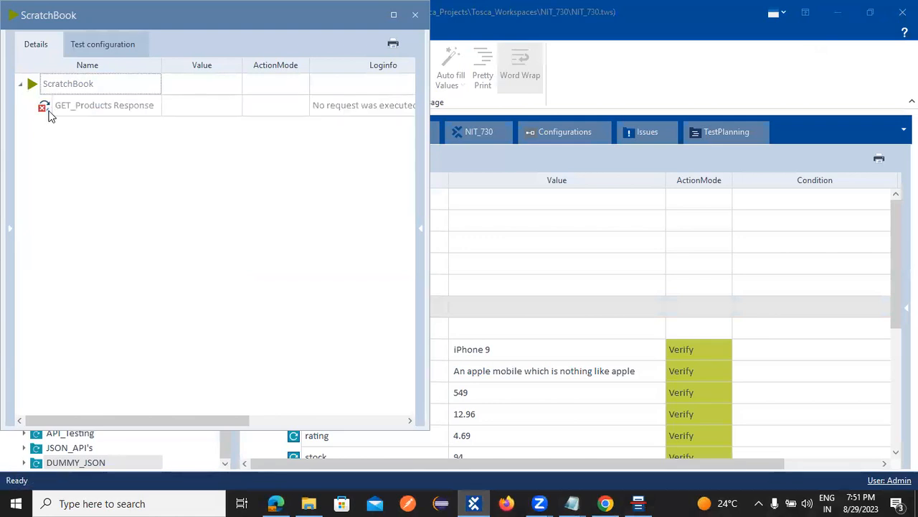
pyautogui.click(49, 109)
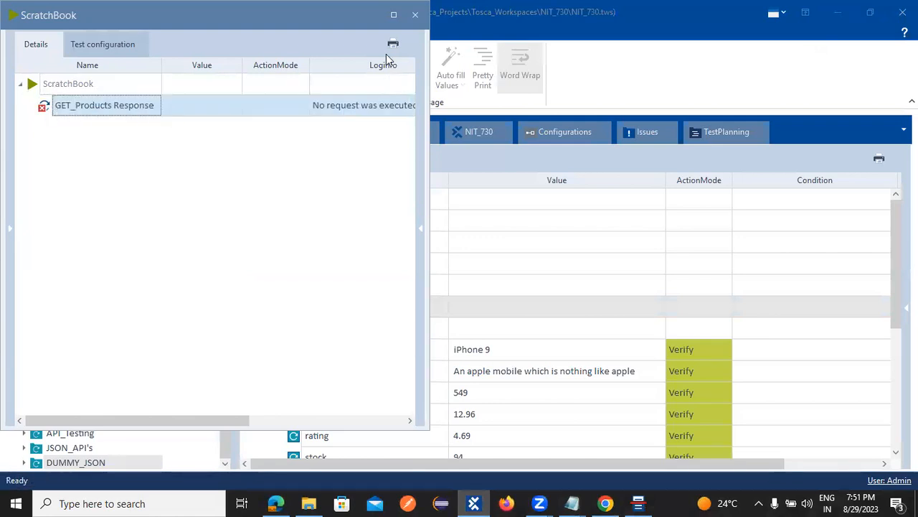
pyautogui.moveTo(74, 17); pyautogui.dragTo(85, 67)
pyautogui.click(425, 68)
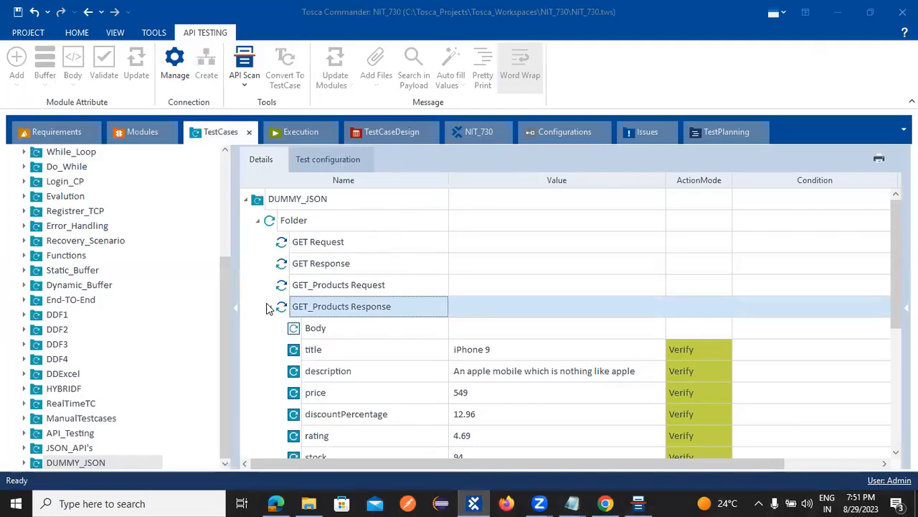
# Step: Select the GET Request and GET Response steps in DUMMY_JSON
pyautogui.click(300, 266)
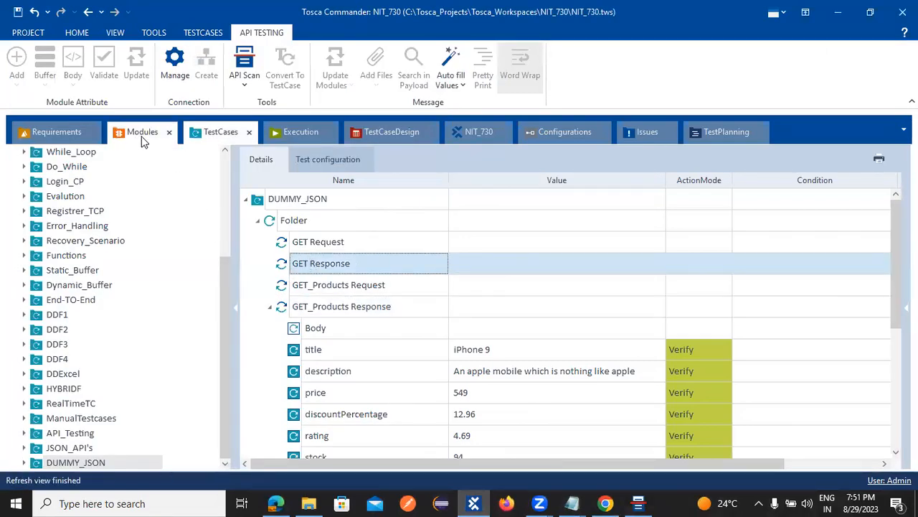
pyautogui.click(141, 133)
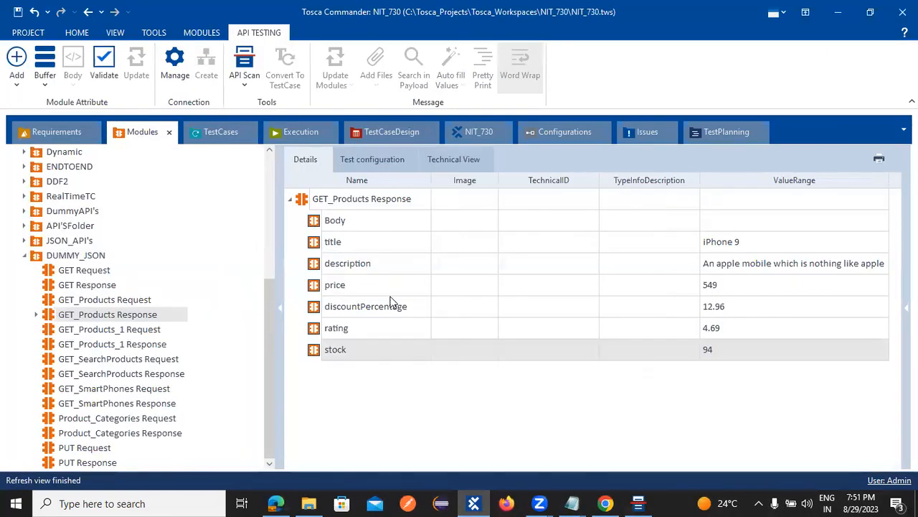
pyautogui.click(226, 141)
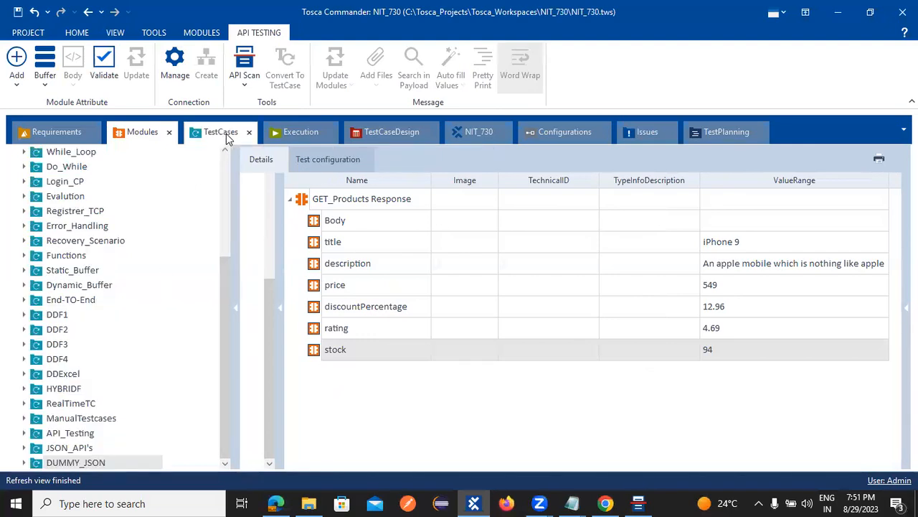
pyautogui.scroll(-3, 342, 320)
pyautogui.scroll(3, 300, 280)
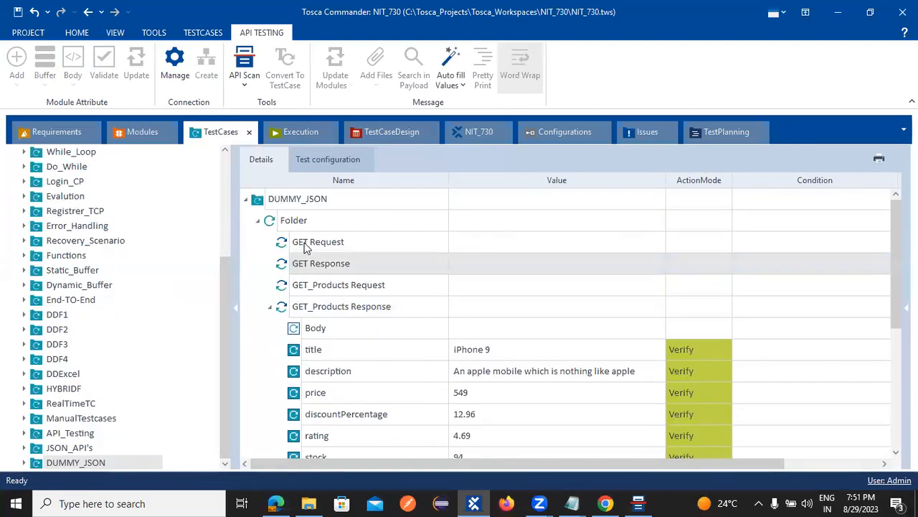
pyautogui.click(304, 243)
pyautogui.keyDown('shift'); pyautogui.click(310, 264); pyautogui.keyUp('shift')
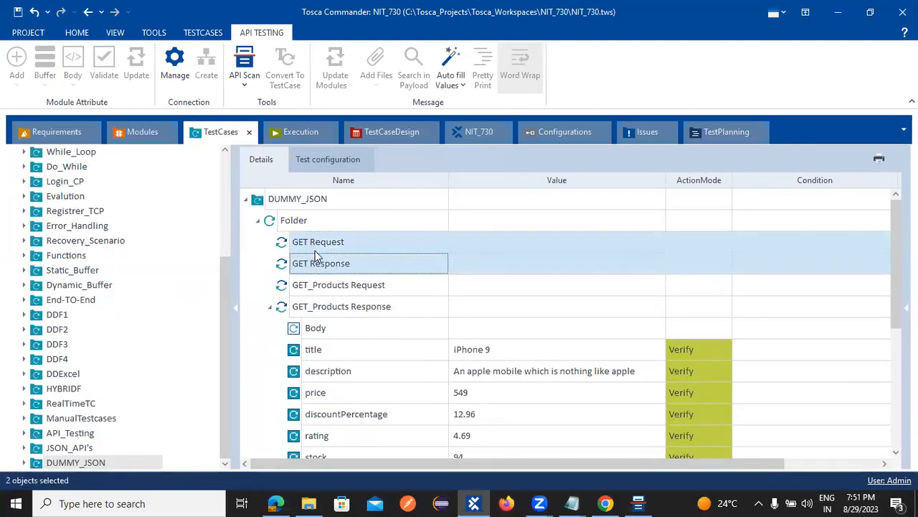
pyautogui.rightClick(315, 249)
pyautogui.click(269, 259)
# Step: Delete the GET Request and GET Response steps
pyautogui.keyDown('ctrl'); pyautogui.click(325, 249); pyautogui.keyUp('ctrl')
pyautogui.keyDown('ctrl'); pyautogui.click(331, 244); pyautogui.keyUp('ctrl')
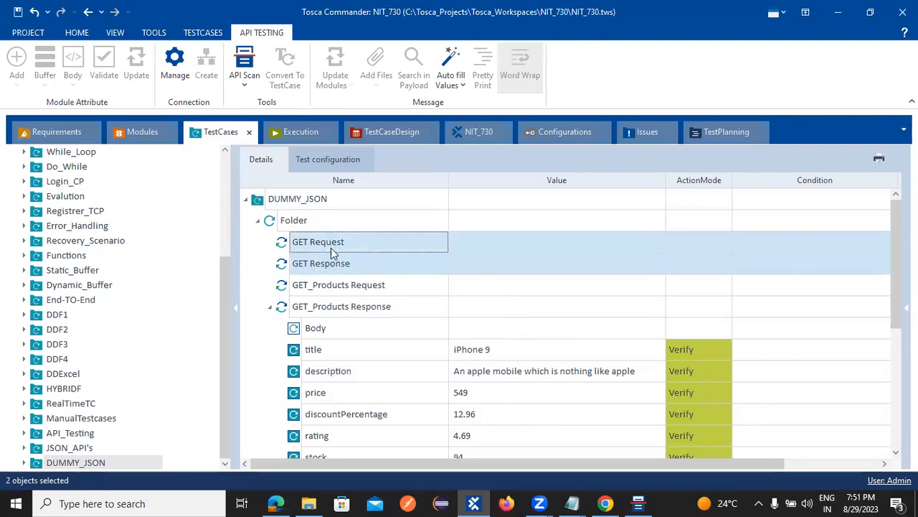
pyautogui.keyDown('ctrl'); pyautogui.click(347, 290); pyautogui.keyUp('ctrl')
pyautogui.keyDown('ctrl'); pyautogui.click(351, 305); pyautogui.keyUp('ctrl')
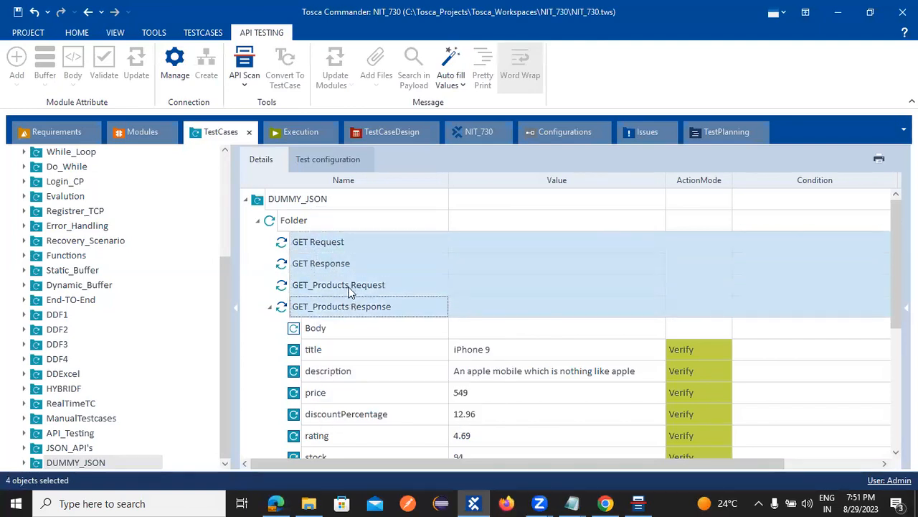
pyautogui.keyDown('ctrl'); pyautogui.click(352, 309); pyautogui.keyUp('ctrl')
pyautogui.keyDown('ctrl'); pyautogui.click(323, 286); pyautogui.keyUp('ctrl')
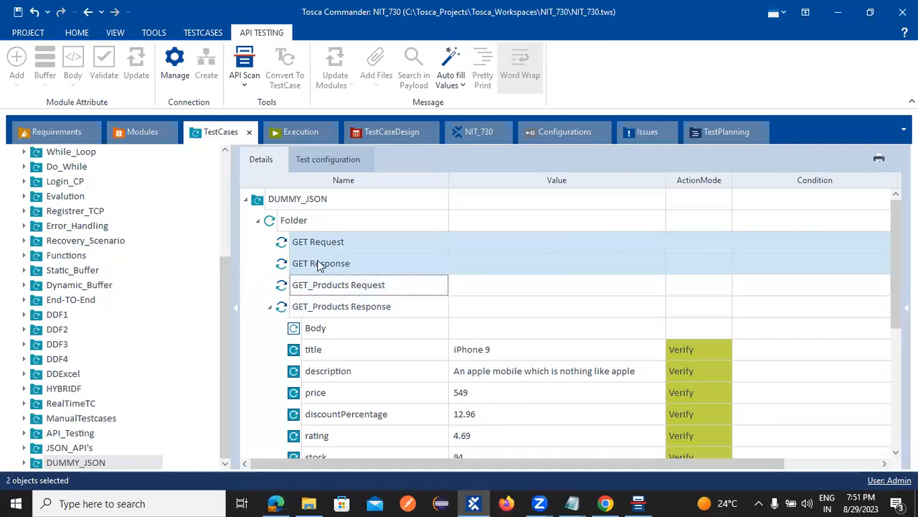
pyautogui.rightClick(318, 256)
pyautogui.click(344, 221)
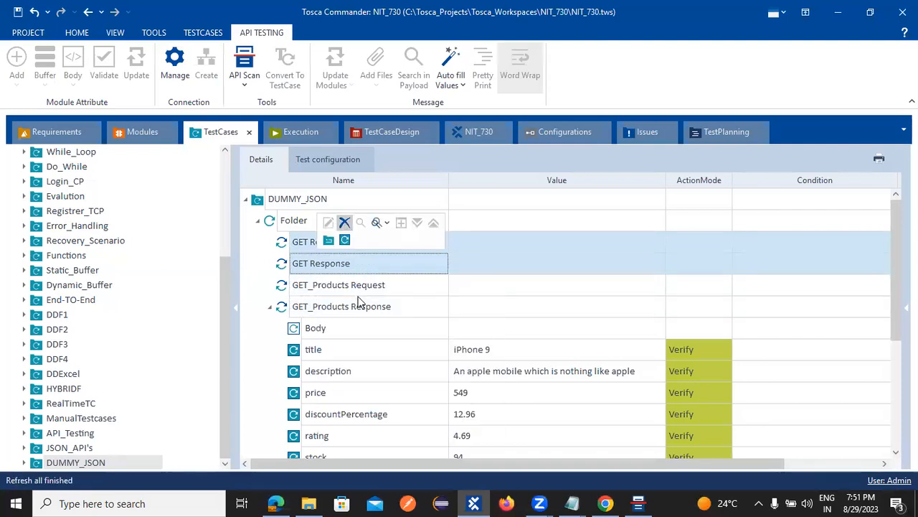
# Step: Select the GET_SearchProducts, GET_SmartPhones and Product_Categories steps
pyautogui.scroll(-1, 360, 296)
pyautogui.scroll(-1, 302, 407)
pyautogui.click(314, 370)
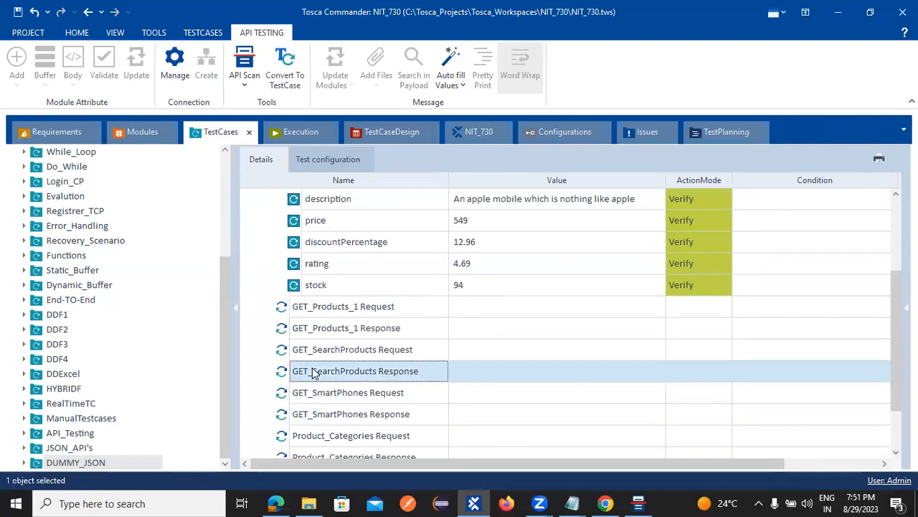
pyautogui.moveTo(312, 318); pyautogui.dragTo(340, 393)
pyautogui.keyDown('ctrl'); pyautogui.click(342, 393); pyautogui.keyUp('ctrl')
pyautogui.keyDown('ctrl'); pyautogui.click(364, 436); pyautogui.keyUp('ctrl')
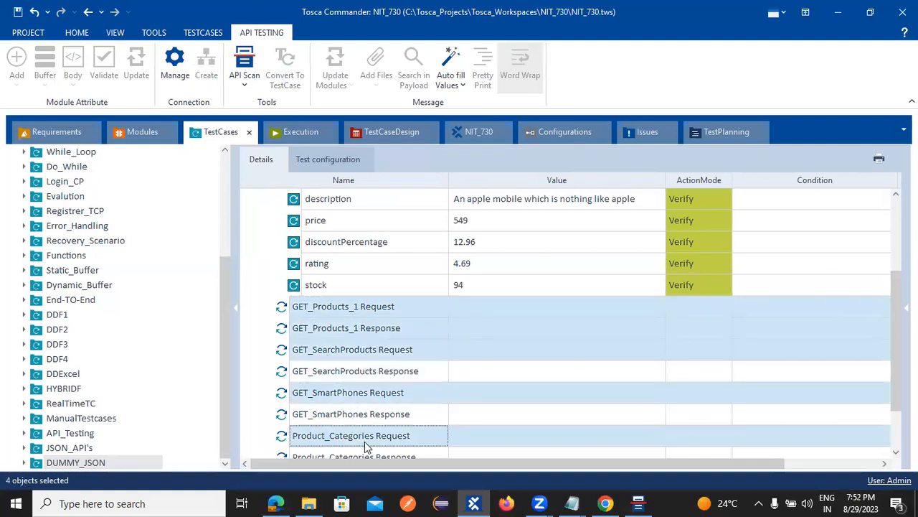
pyautogui.keyDown('ctrl'); pyautogui.click(373, 416); pyautogui.keyUp('ctrl')
pyautogui.keyDown('ctrl'); pyautogui.click(372, 379); pyautogui.keyUp('ctrl')
# Step: Add Product_Categories Response and PUT Request/Response, then delete all ten unwanted steps
pyautogui.scroll(-1, 375, 387)
pyautogui.keyDown('ctrl'); pyautogui.click(376, 394); pyautogui.keyUp('ctrl')
pyautogui.keyDown('ctrl'); pyautogui.click(343, 420); pyautogui.keyUp('ctrl')
pyautogui.keyDown('ctrl'); pyautogui.click(342, 428); pyautogui.keyUp('ctrl')
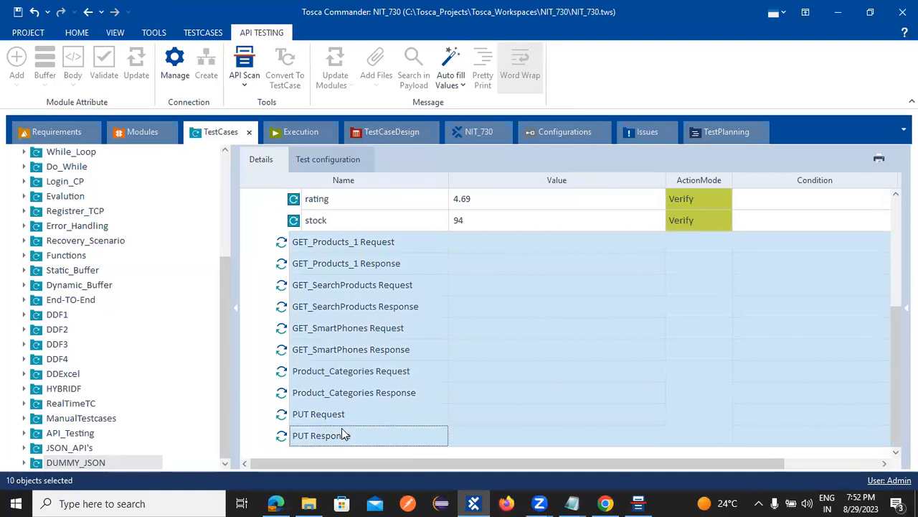
pyautogui.rightClick(351, 337)
pyautogui.click(378, 272)
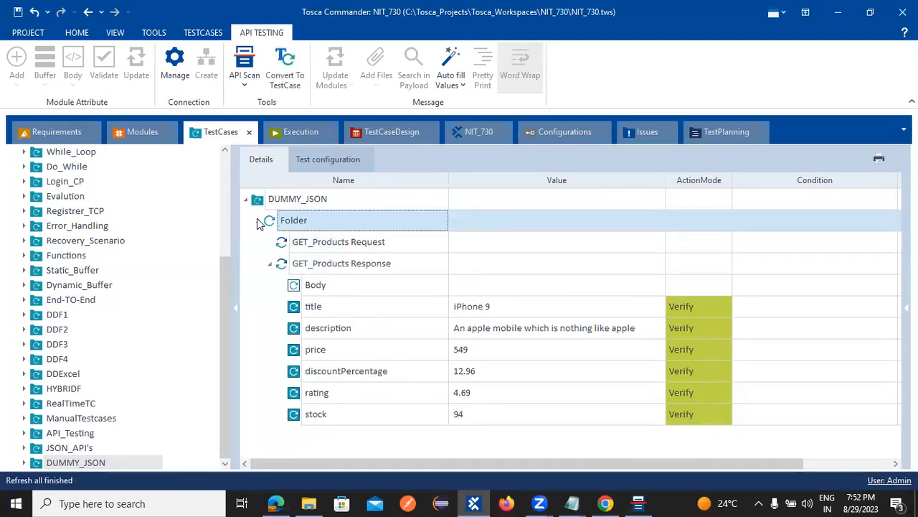
# Step: Run DUMMY_JSON's Folder, with its GET_Products Request and Response steps, in ScratchBook
pyautogui.click(258, 221)
pyautogui.rightClick(289, 222)
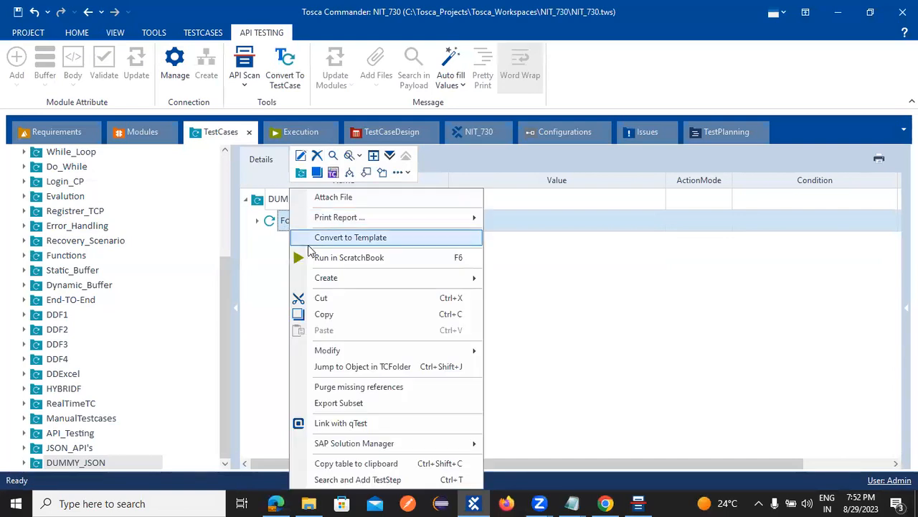
pyautogui.click(311, 258)
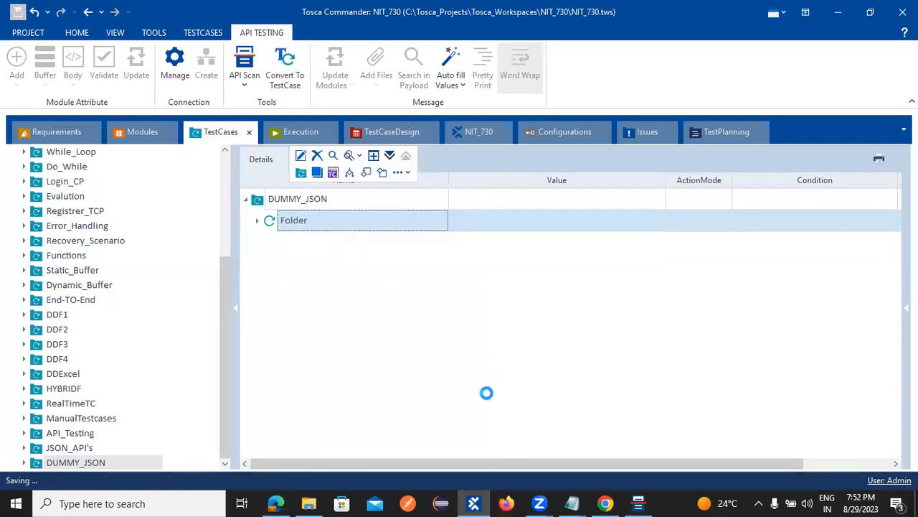
pyautogui.click(256, 222)
pyautogui.click(352, 245)
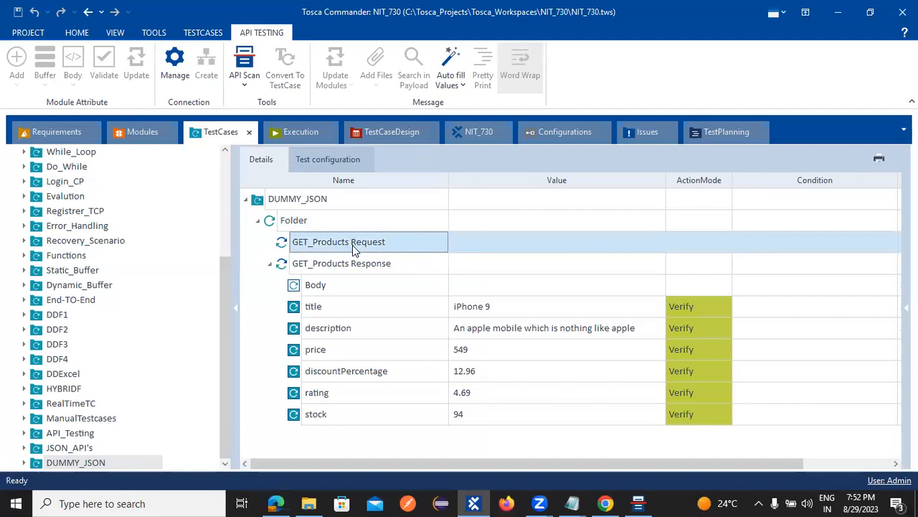
pyautogui.click(388, 269)
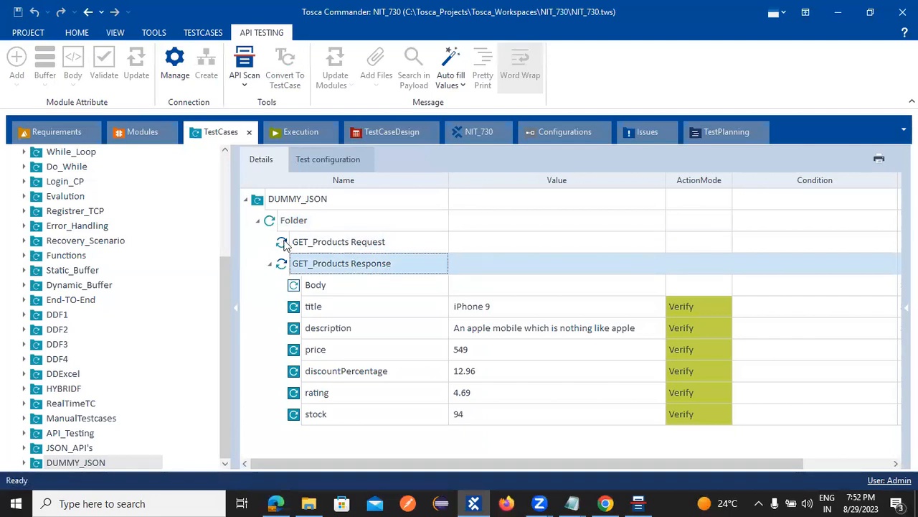
pyautogui.rightClick(300, 230)
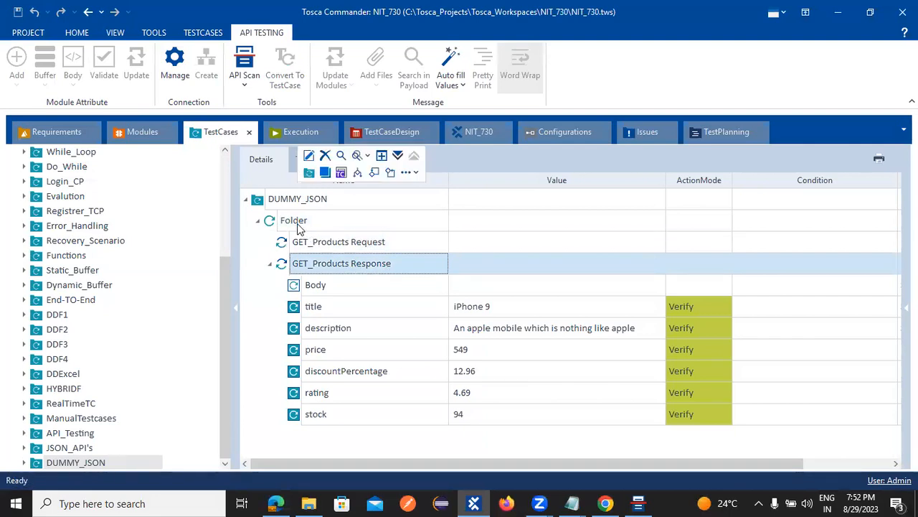
pyautogui.click(337, 257)
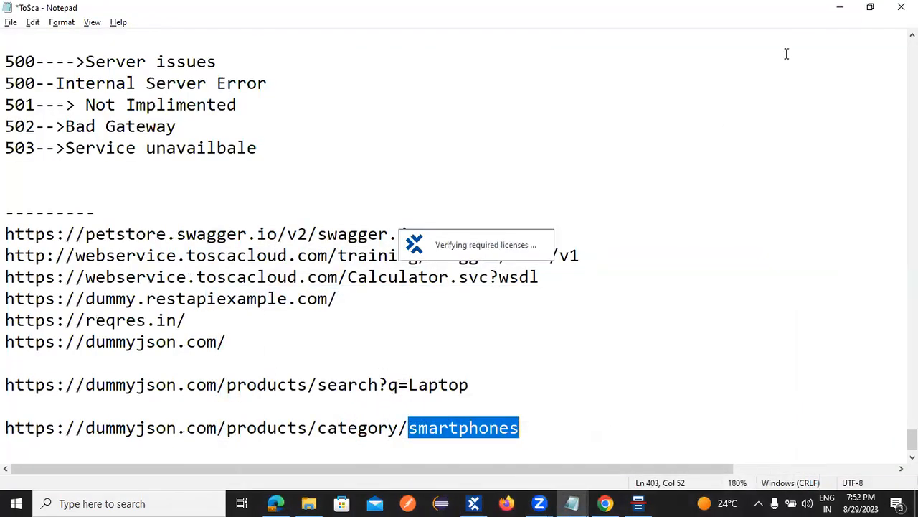
# Step: Confirm all six GET_Products Response verifications passed in the ScratchBook log, then close the results
pyautogui.click(841, 7)
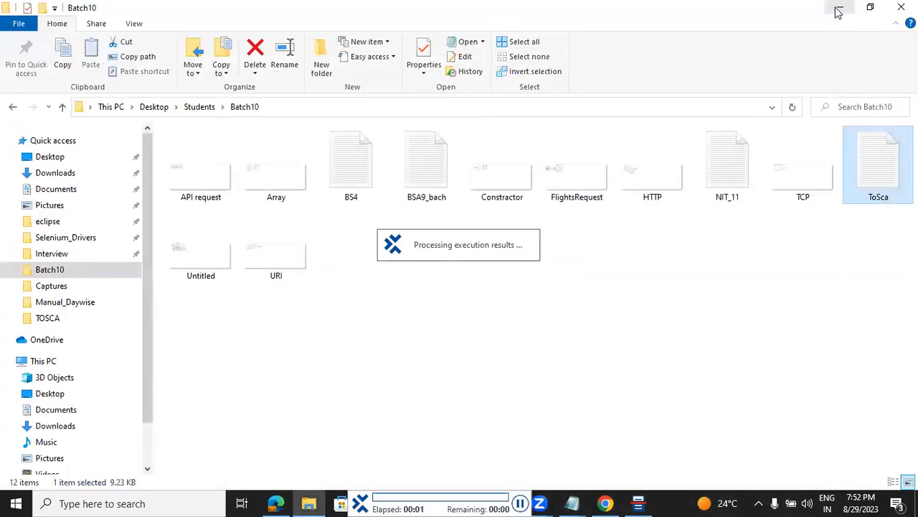
pyautogui.click(839, 7)
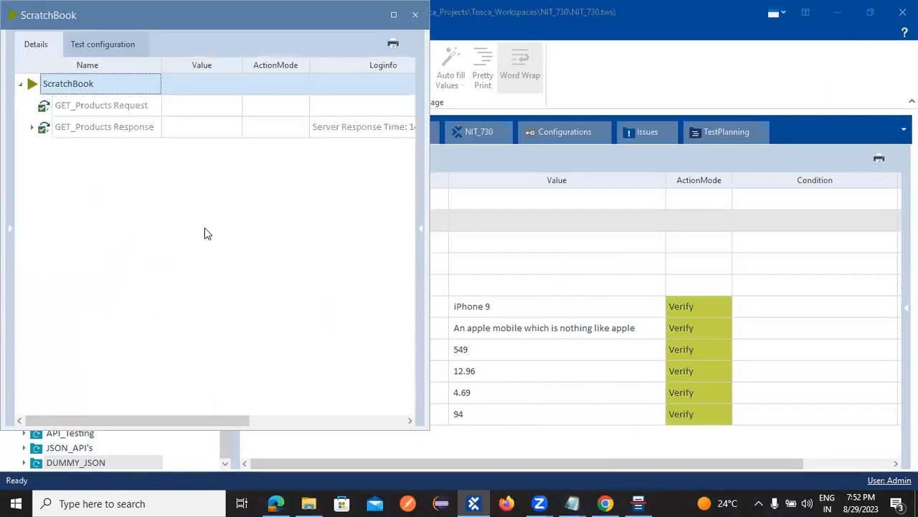
pyautogui.click(32, 128)
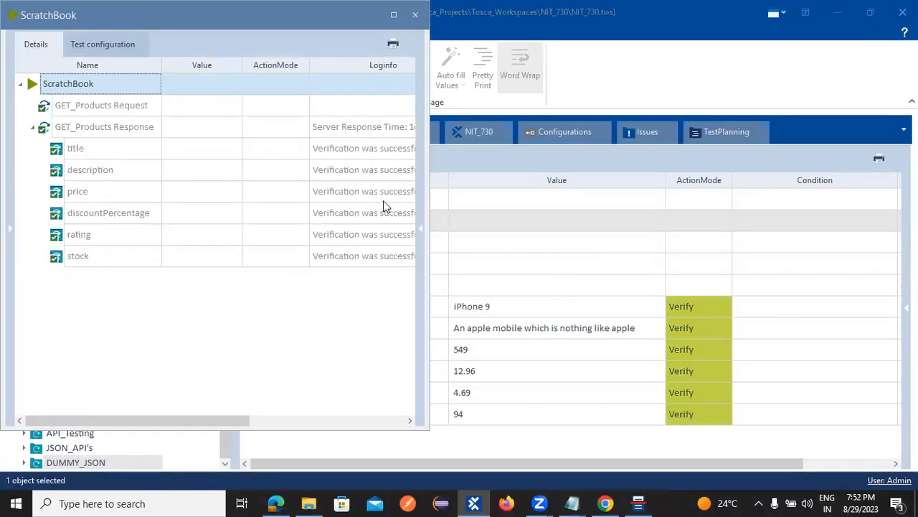
pyautogui.moveTo(429, 158); pyautogui.dragTo(560, 174)
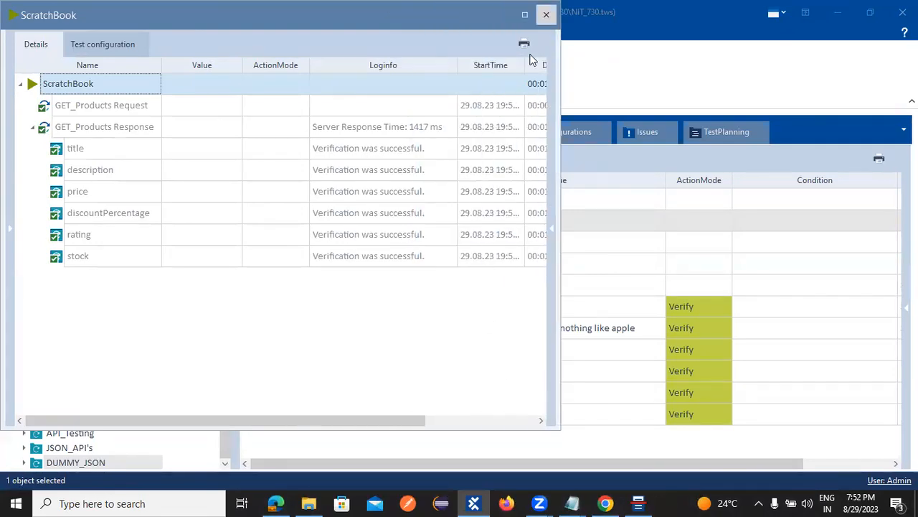
pyautogui.click(546, 15)
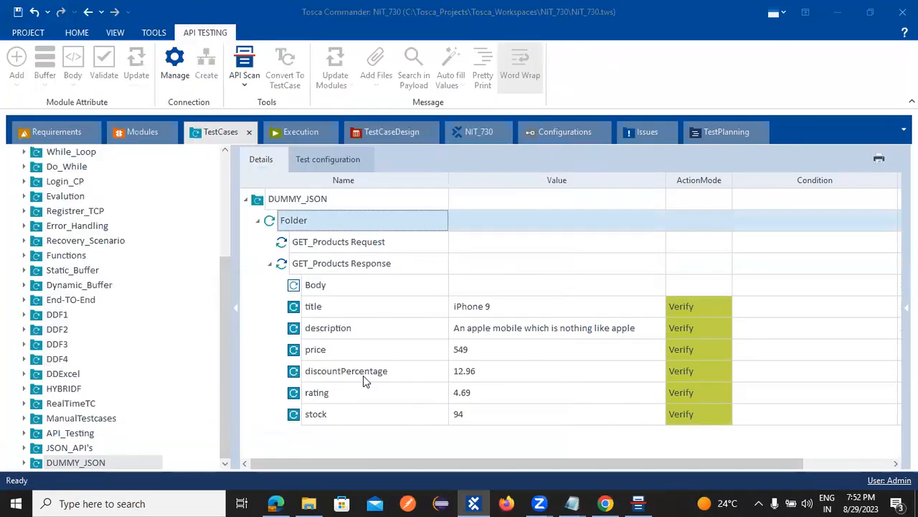
pyautogui.click(636, 502)
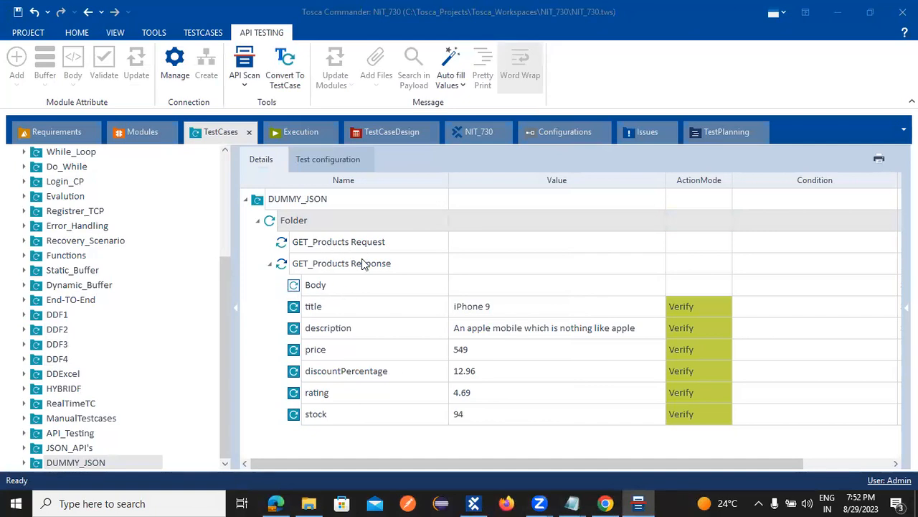
# Step: Drag the GET Request and GET Response modules into DUMMY_JSON's Folder as new test steps
pyautogui.click(152, 137)
pyautogui.click(82, 269)
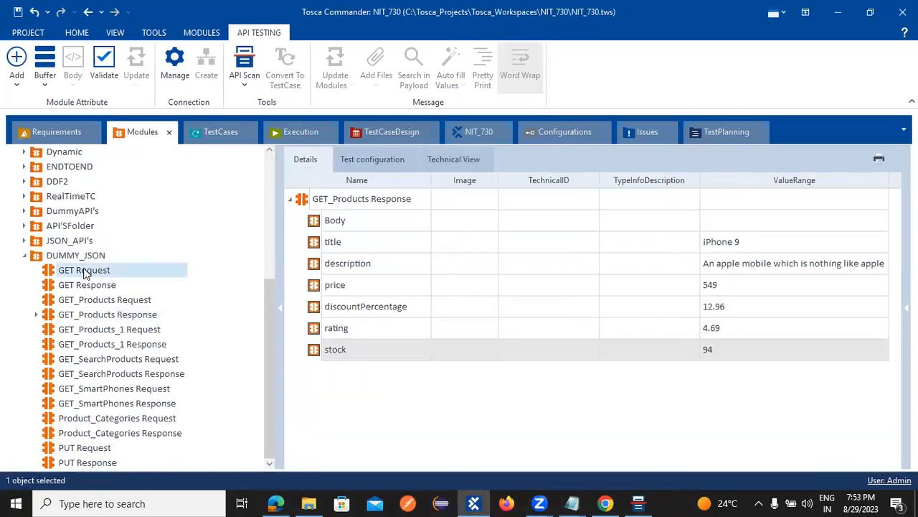
pyautogui.click(82, 285)
pyautogui.moveTo(52, 270); pyautogui.dragTo(273, 218)
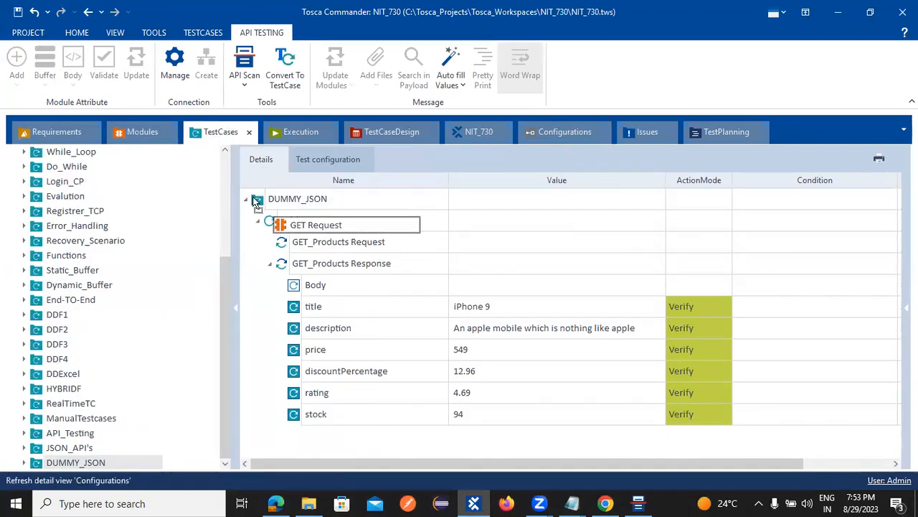
pyautogui.click(147, 137)
pyautogui.moveTo(52, 290); pyautogui.dragTo(299, 219)
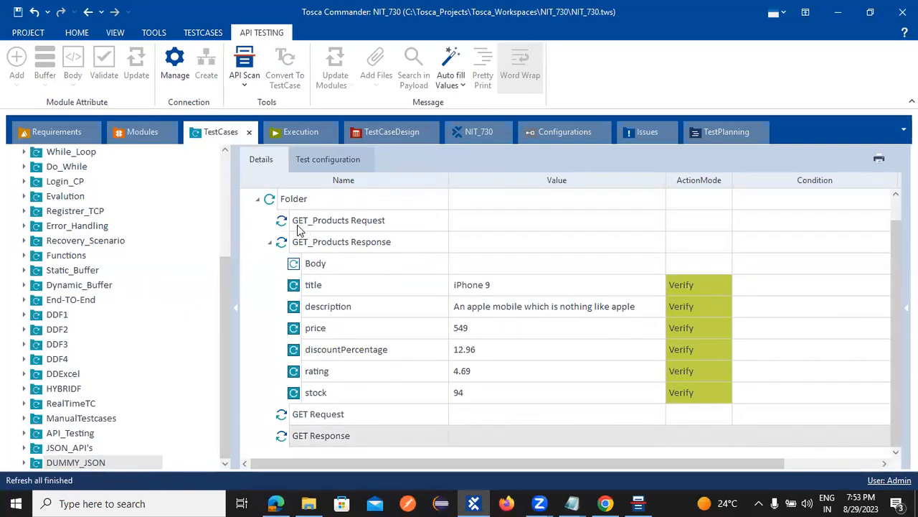
pyautogui.click(327, 436)
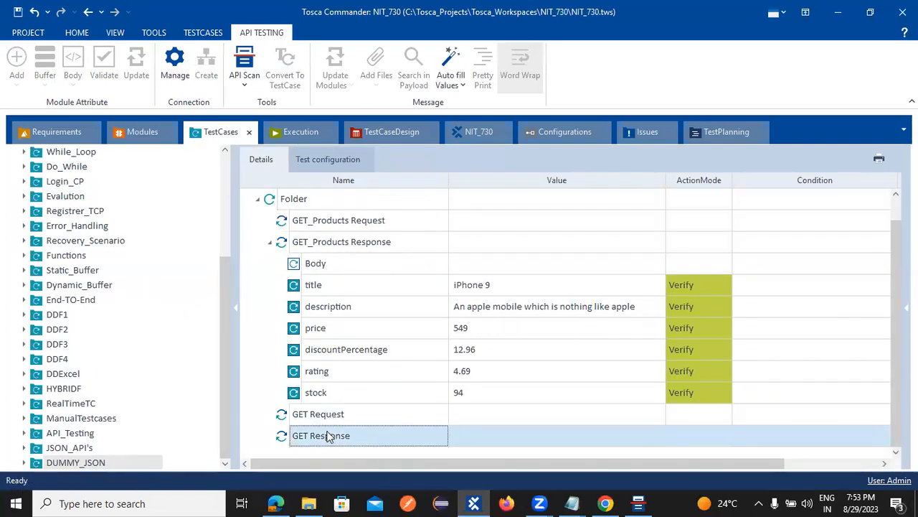
pyautogui.click(141, 136)
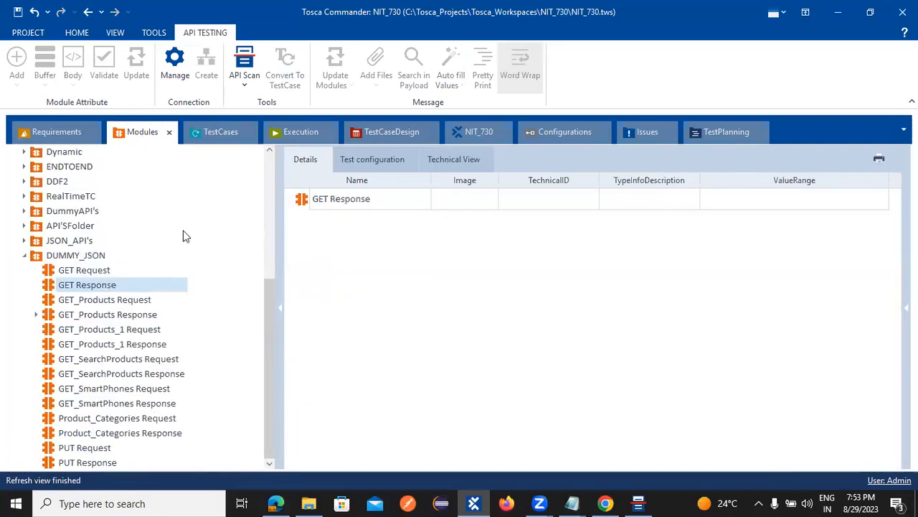
# Step: Add the title and StatusCode attributes to the GET Response module from the scanned response
pyautogui.click(307, 201)
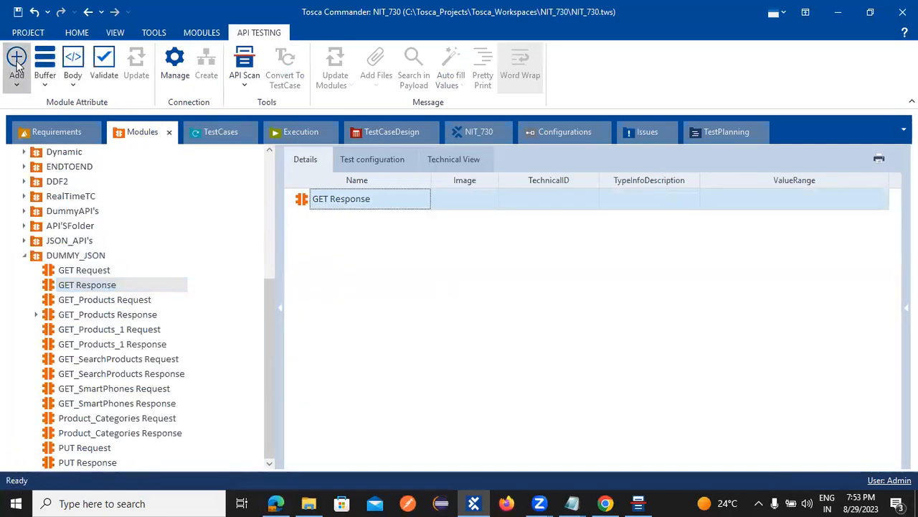
pyautogui.click(17, 57)
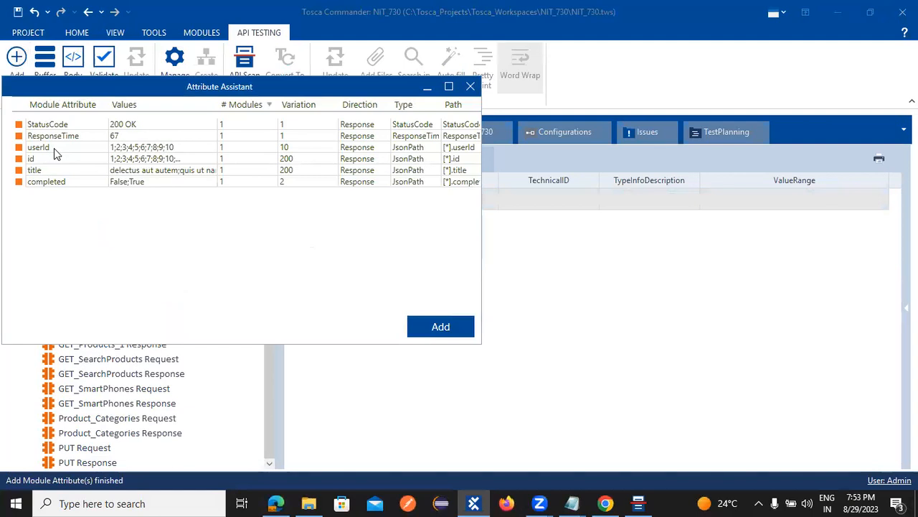
pyautogui.click(44, 174)
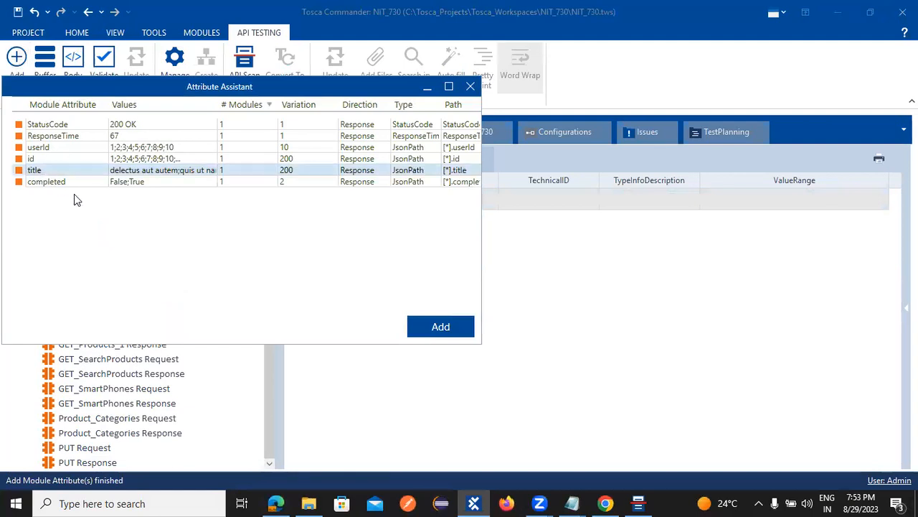
pyautogui.keyDown('ctrl'); pyautogui.click(63, 125); pyautogui.keyUp('ctrl')
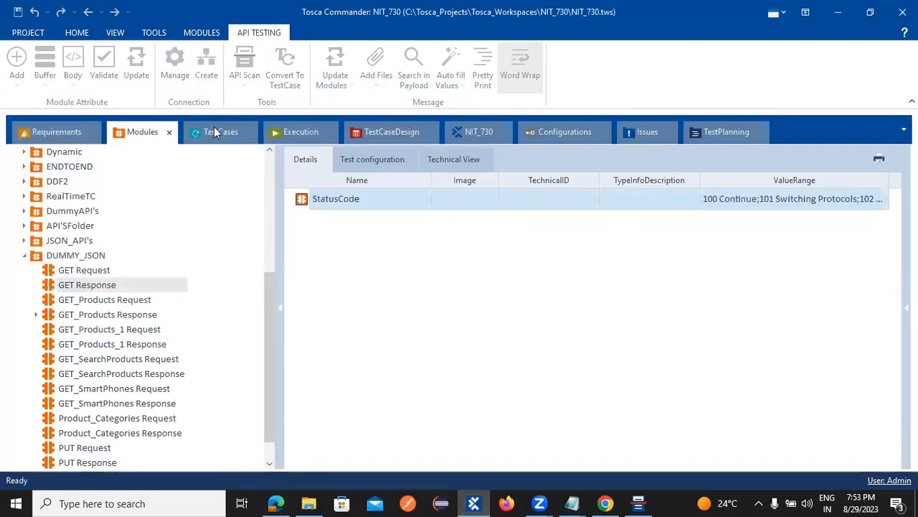
pyautogui.click(246, 132)
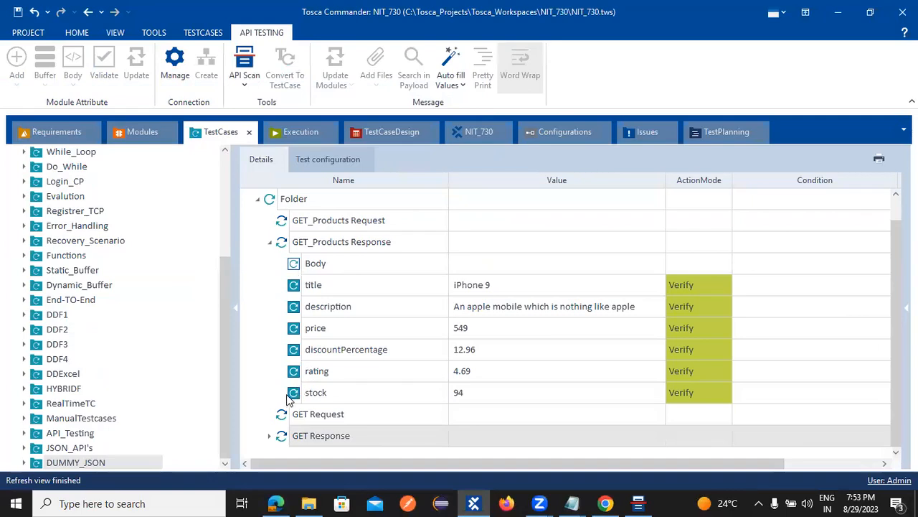
# Step: Set the GET Response step's StatusCode expected value to 200 OK
pyautogui.click(268, 440)
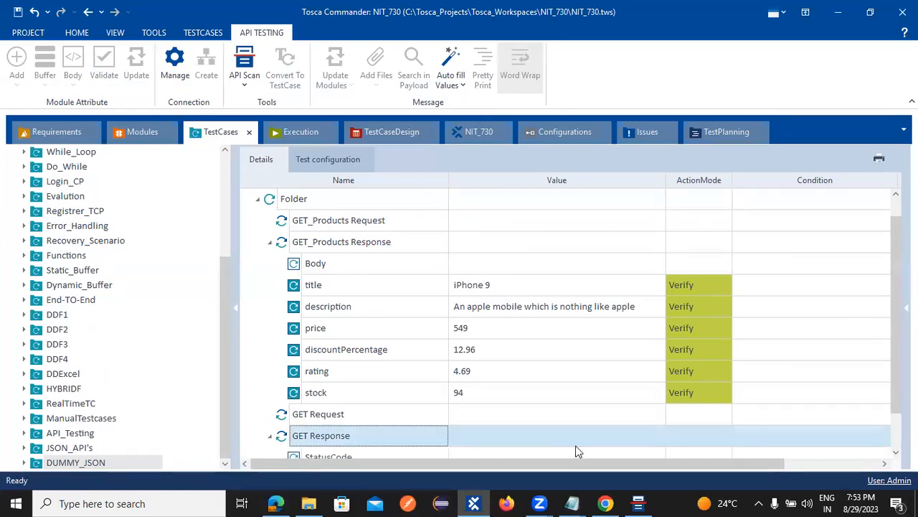
pyautogui.scroll(-1, 576, 446)
pyautogui.click(524, 400)
pyautogui.click(521, 414)
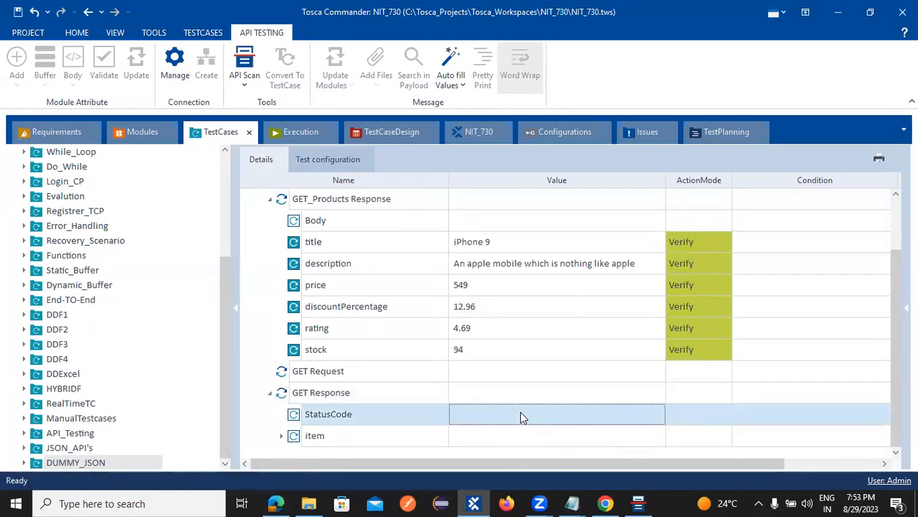
pyautogui.click(522, 415)
pyautogui.write('200 OK')
pyautogui.click(780, 392)
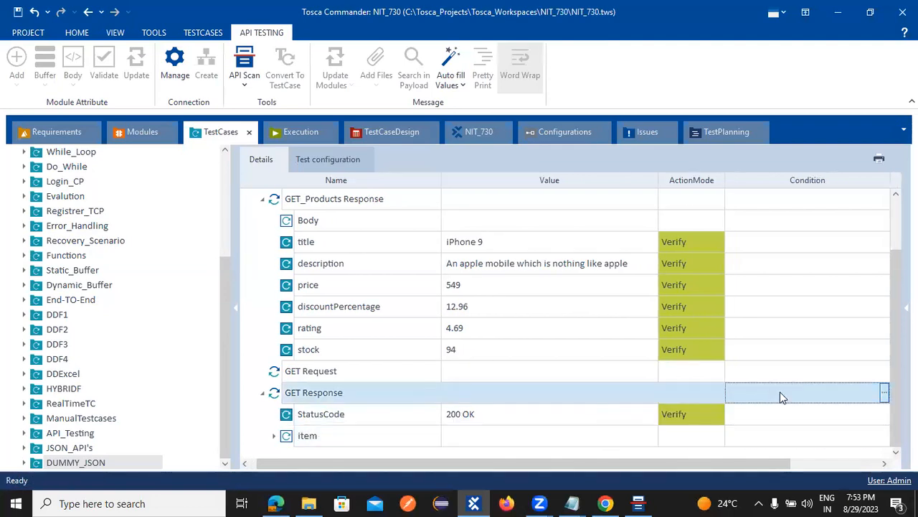
# Step: Copy the title 'fugiat veniam minus' from the item title's ValueRange in Modules
pyautogui.click(274, 435)
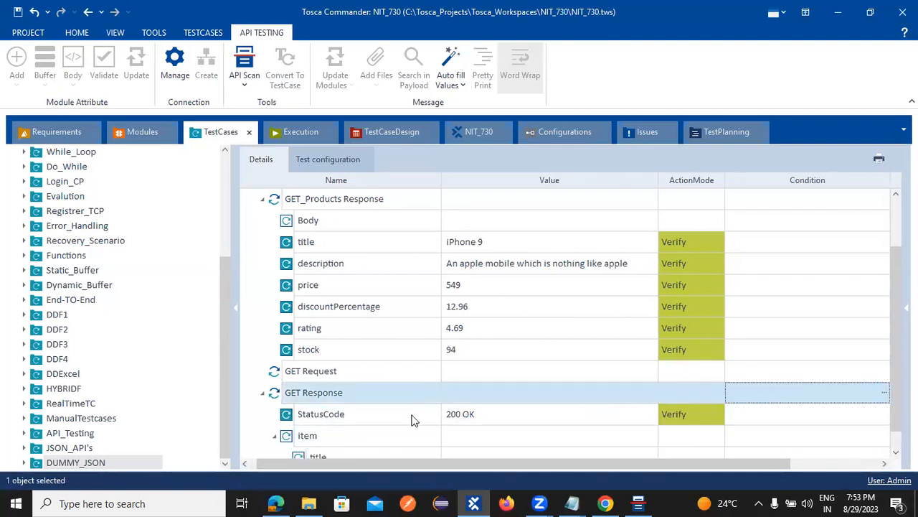
pyautogui.click(470, 434)
pyautogui.click(471, 434)
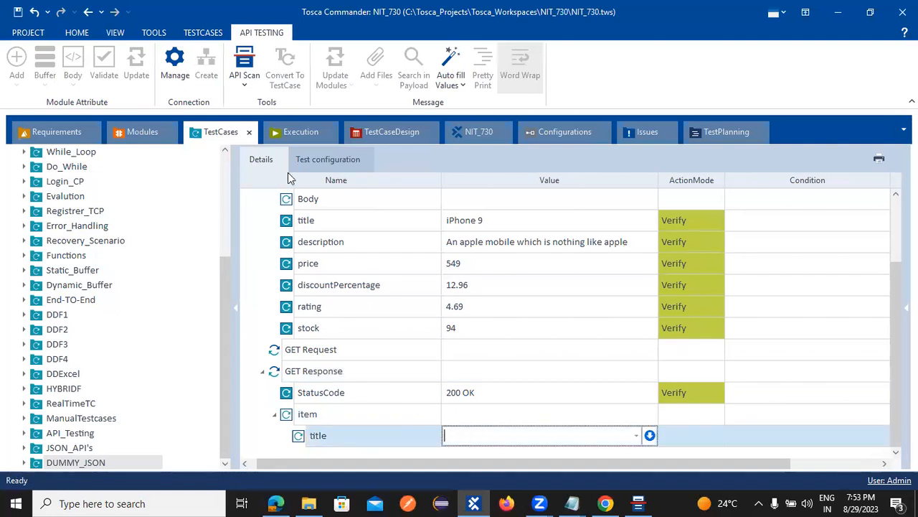
pyautogui.click(145, 136)
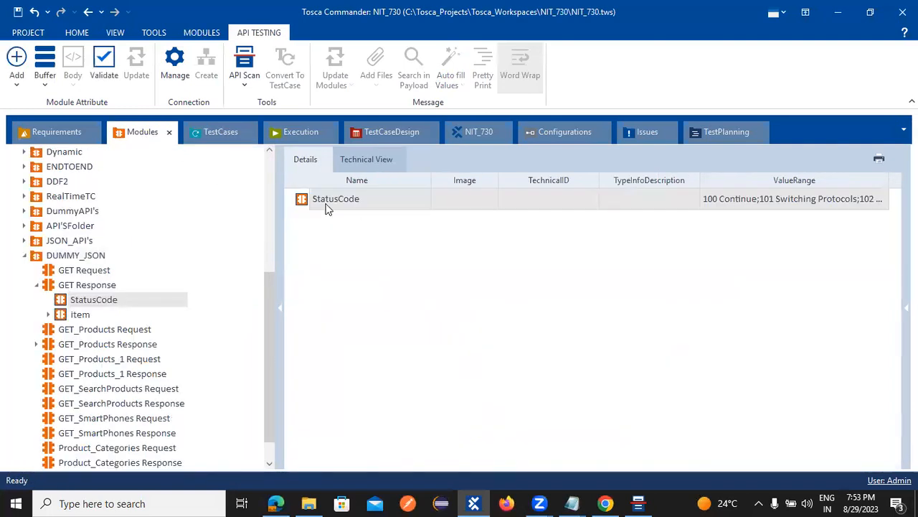
pyautogui.click(80, 318)
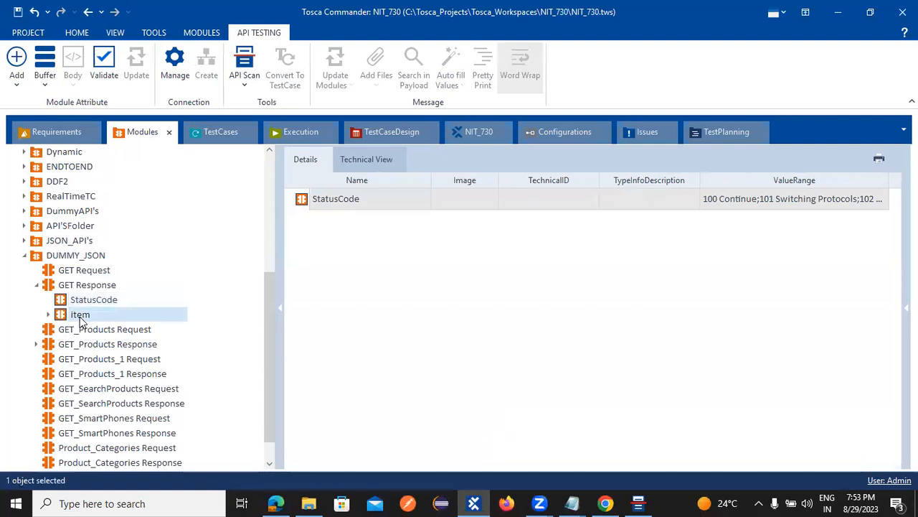
pyautogui.click(48, 315)
pyautogui.click(755, 221)
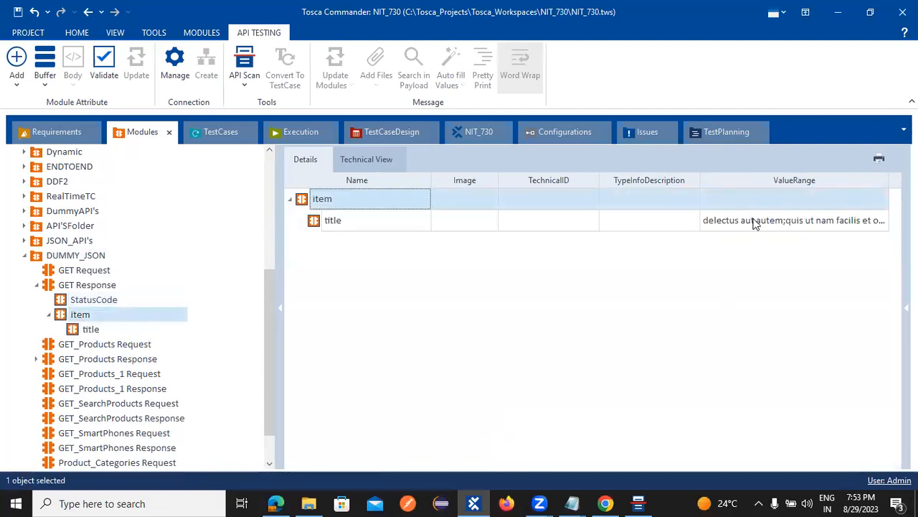
pyautogui.doubleClick(756, 221)
pyautogui.click(757, 221)
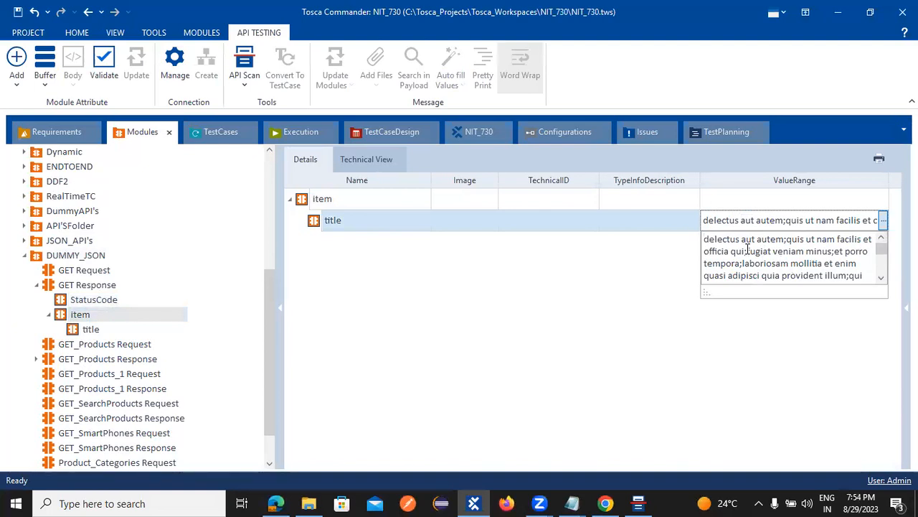
pyautogui.moveTo(753, 252); pyautogui.dragTo(832, 251)
pyautogui.hotkey('ctrl', 'c')
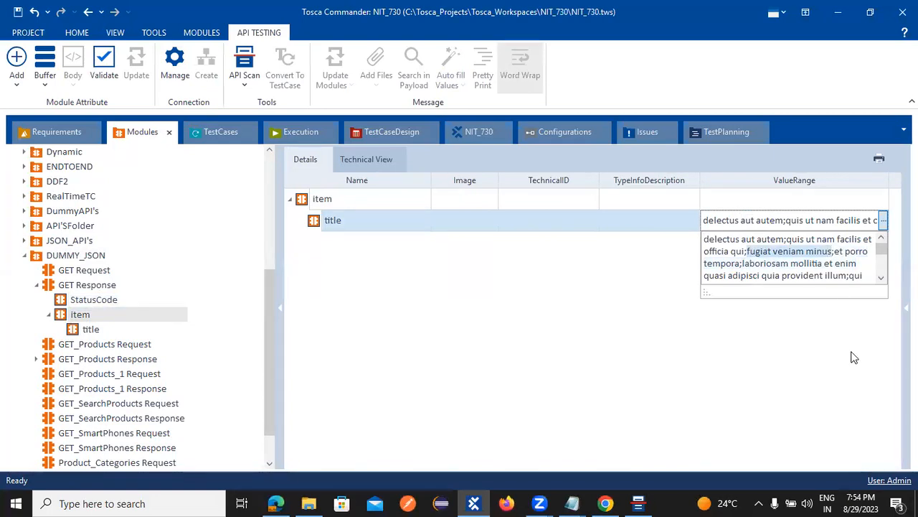
# Step: Paste 'fugiat veniam minus' as the item title's expected value in the GET Response step
pyautogui.click(227, 138)
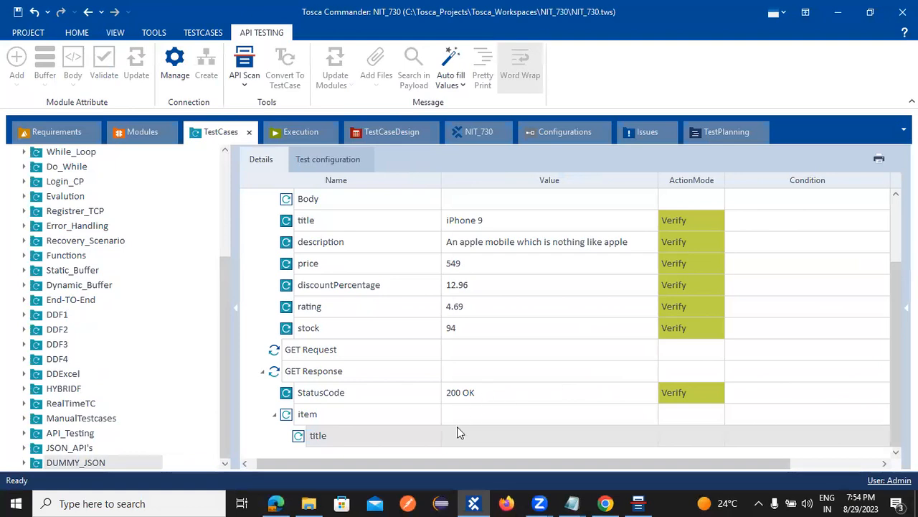
pyautogui.click(459, 432)
pyautogui.hotkey('ctrl', 'v')
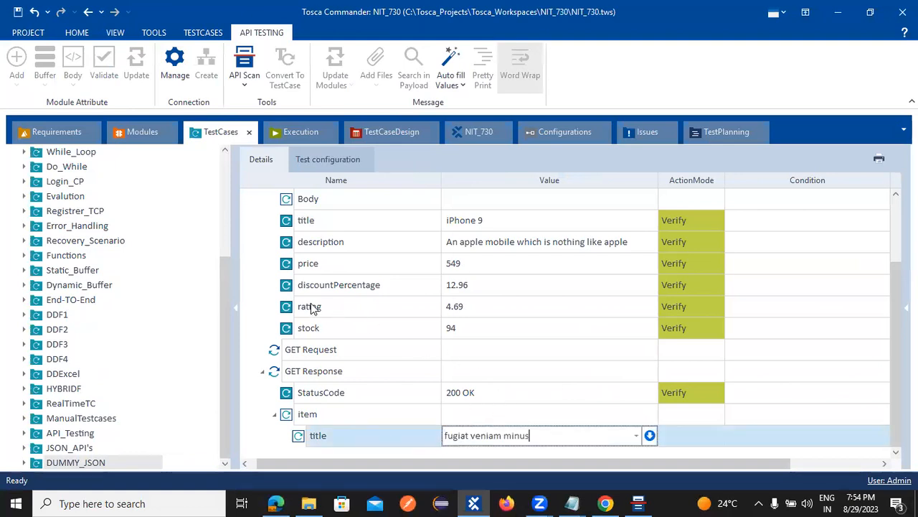
pyautogui.press('Return')
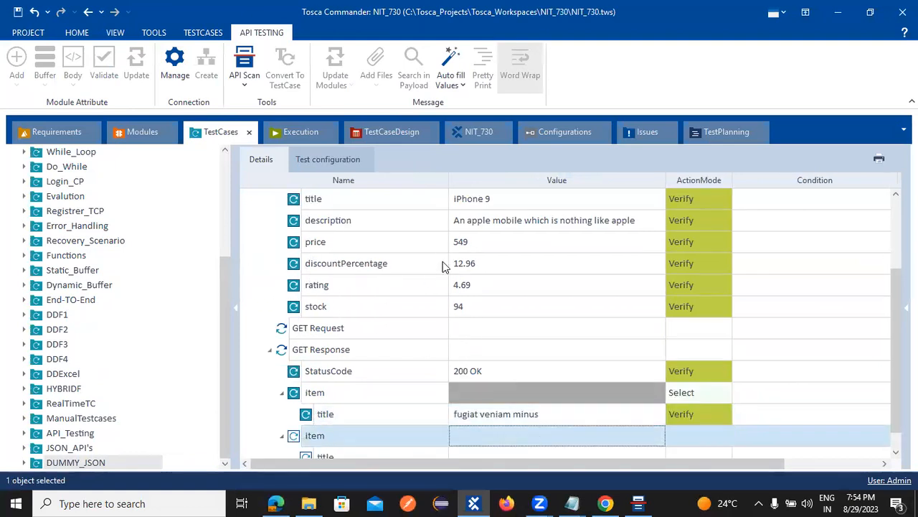
pyautogui.scroll(2, 430, 265)
pyautogui.click(294, 222)
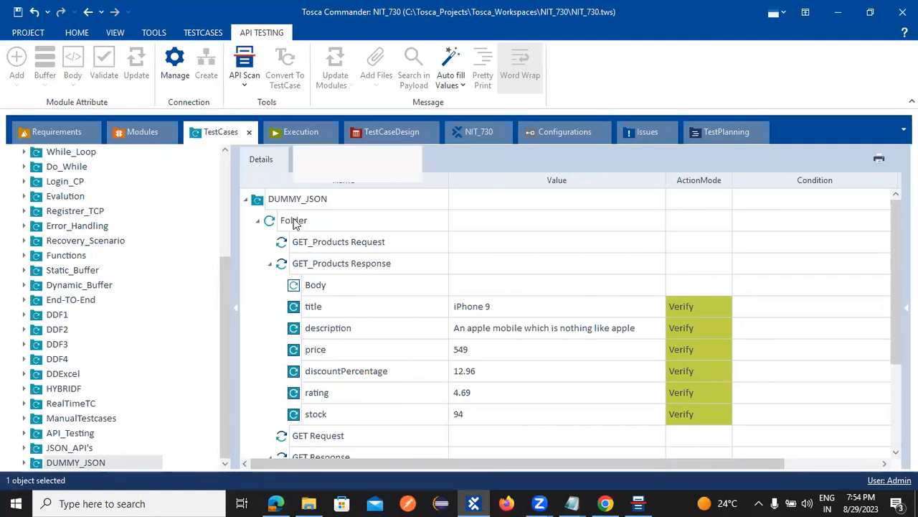
# Step: Run the Folder in ScratchBook and expand the GET Response results
pyautogui.rightClick(294, 223)
pyautogui.click(366, 258)
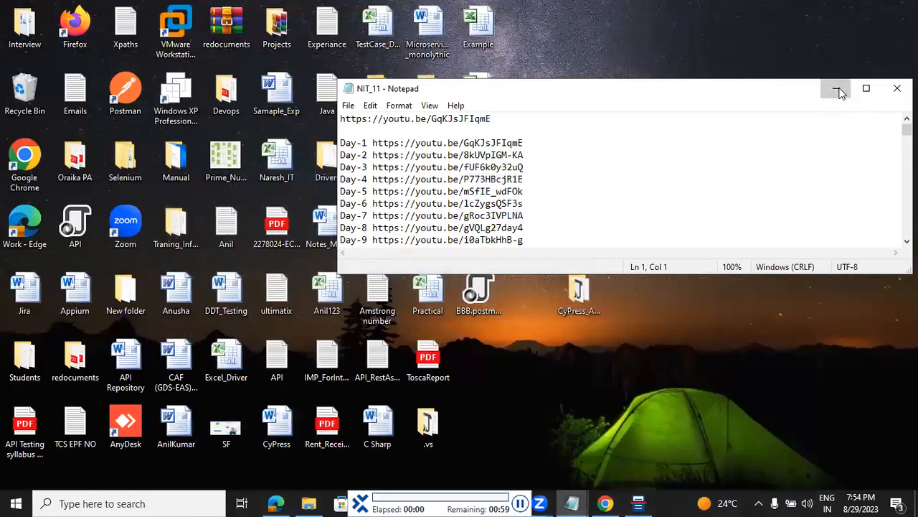
pyautogui.click(837, 86)
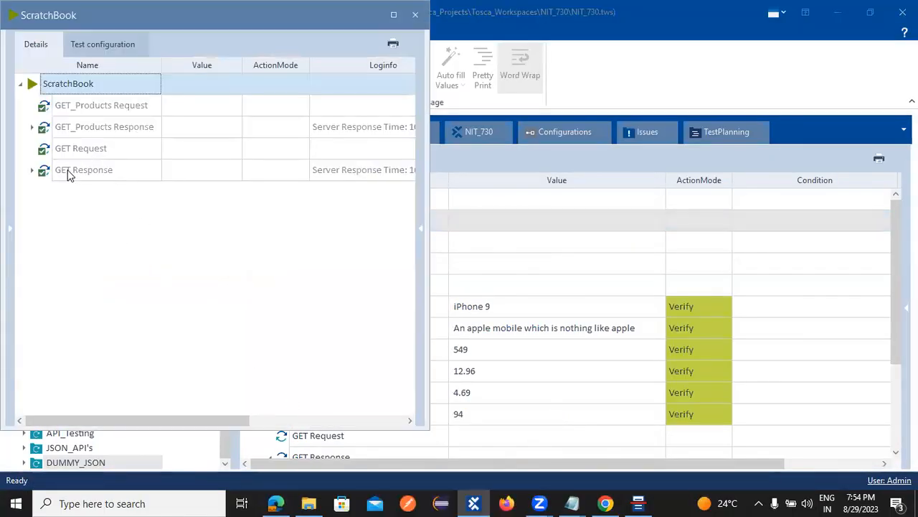
pyautogui.click(41, 175)
pyautogui.click(31, 171)
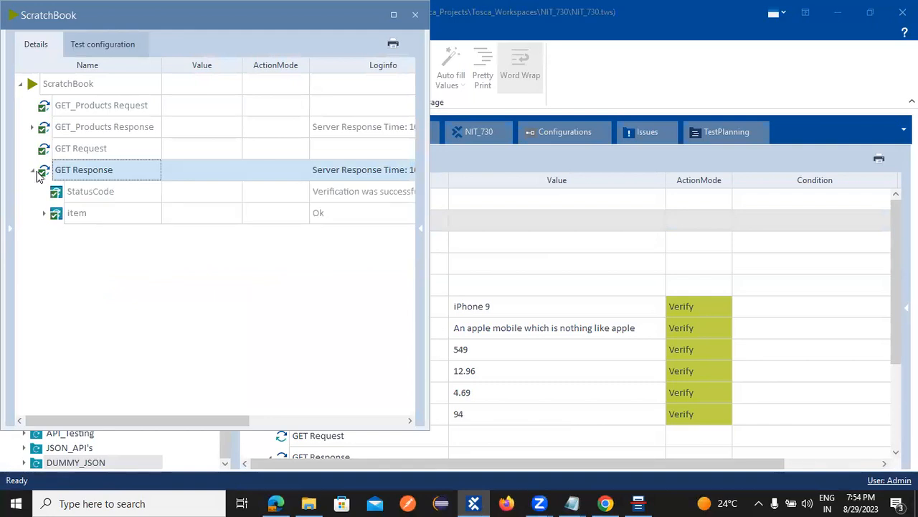
# Step: Check the StatusCode 200 OK verification details in the log info
pyautogui.click(374, 193)
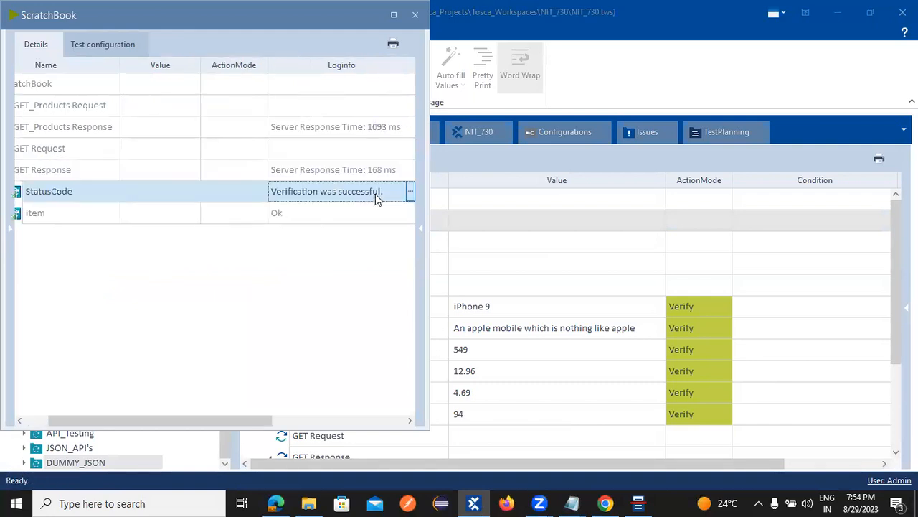
pyautogui.click(411, 193)
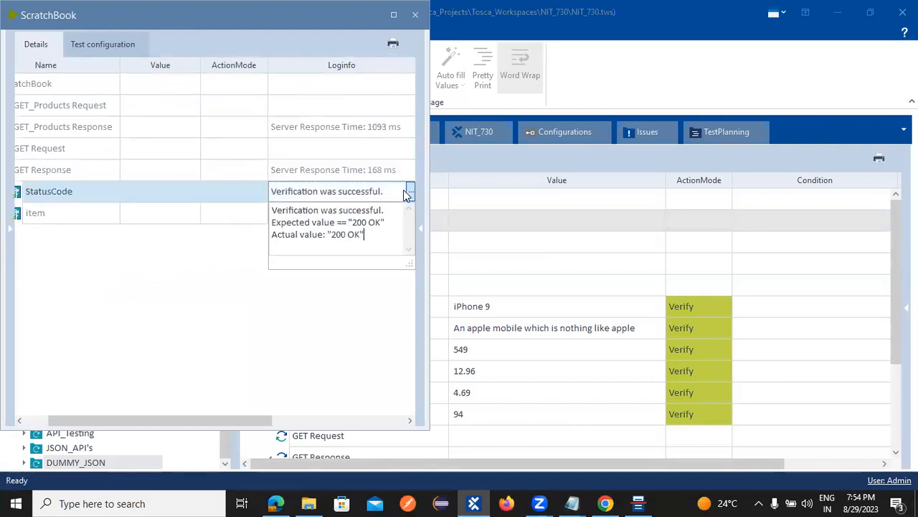
pyautogui.click(192, 257)
pyautogui.moveTo(78, 412); pyautogui.dragTo(55, 414)
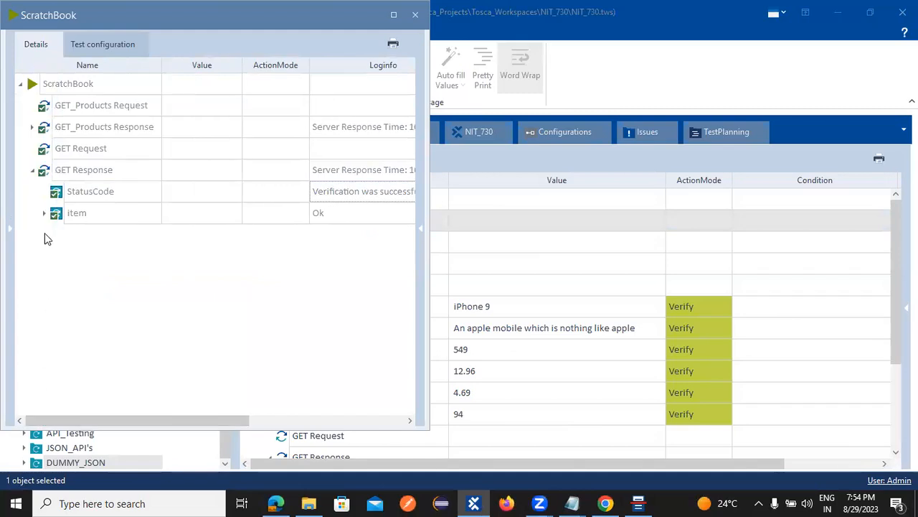
# Step: Check the item title verification details, then close the ScratchBook results
pyautogui.click(45, 214)
pyautogui.click(373, 242)
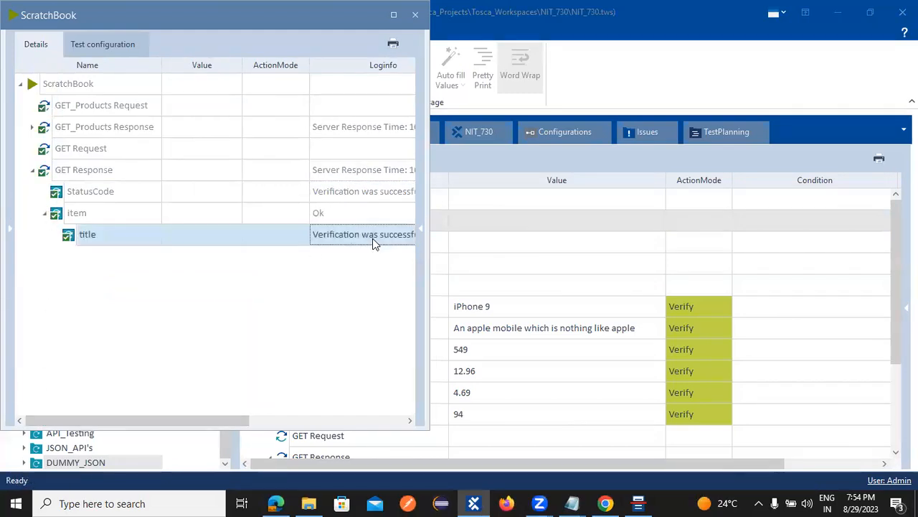
pyautogui.click(407, 234)
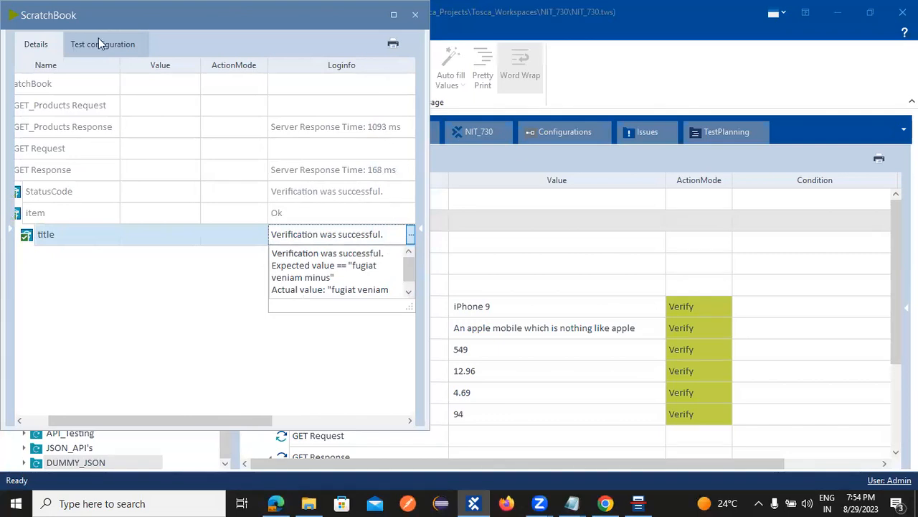
pyautogui.moveTo(403, 10); pyautogui.dragTo(422, 72)
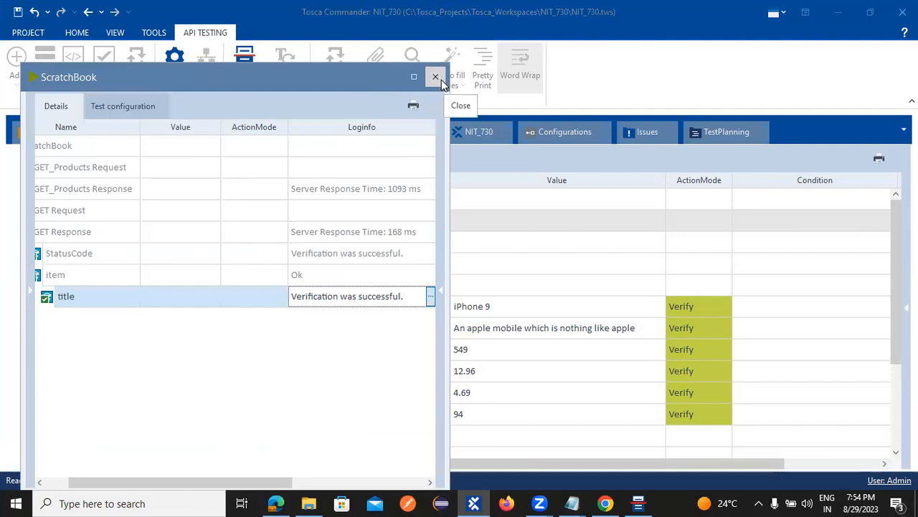
pyautogui.click(435, 77)
pyautogui.scroll(-2, 424, 243)
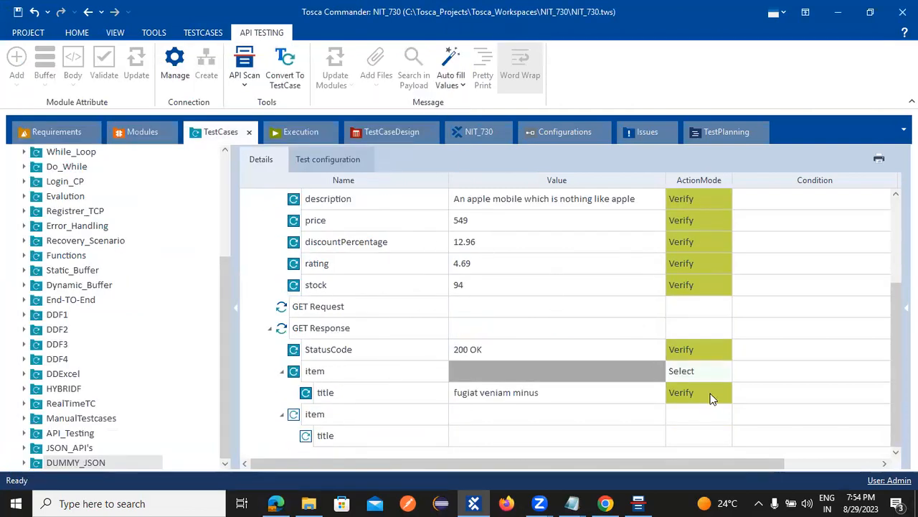
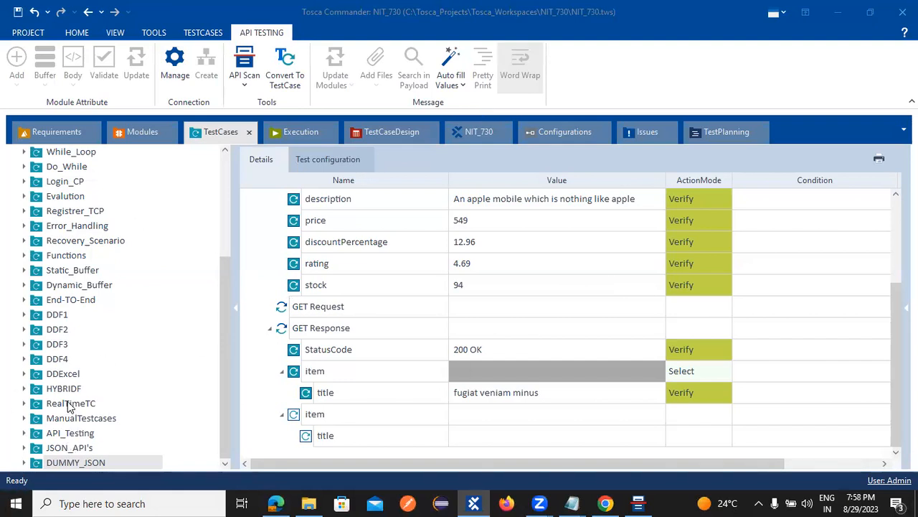
# Step: Show the RealTimeTC folder's contents, listing its single test case TC_01
pyautogui.click(99, 407)
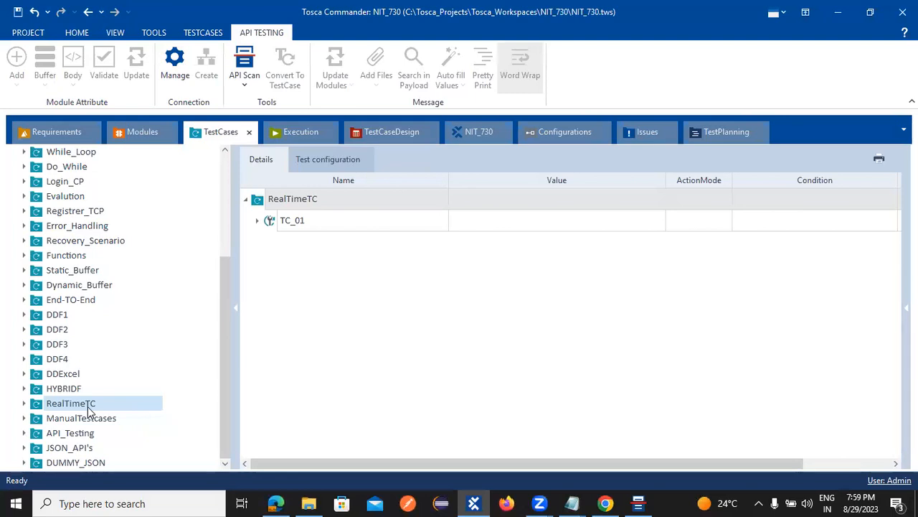
# Step: Expand TC_01 to Register Details_Reference's FN, LN, Email and PassW parameters, then open a new Chrome tab
pyautogui.click(258, 222)
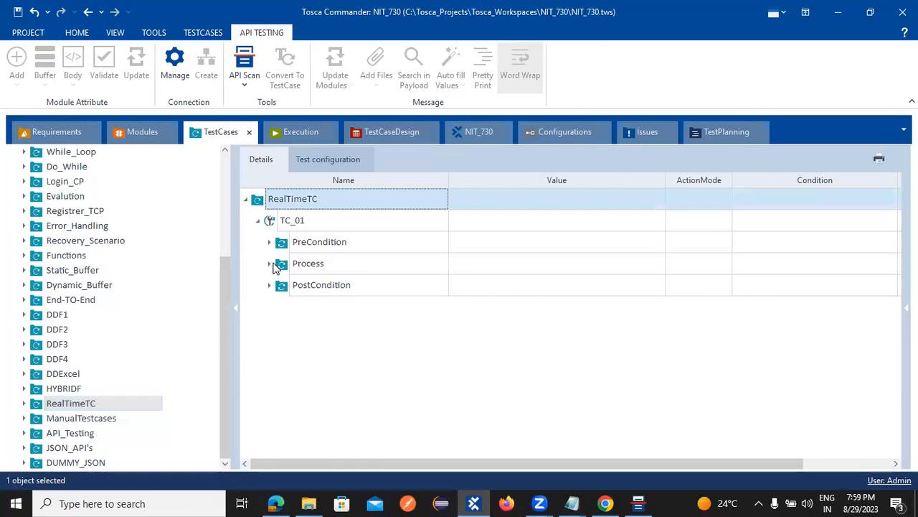
pyautogui.click(270, 263)
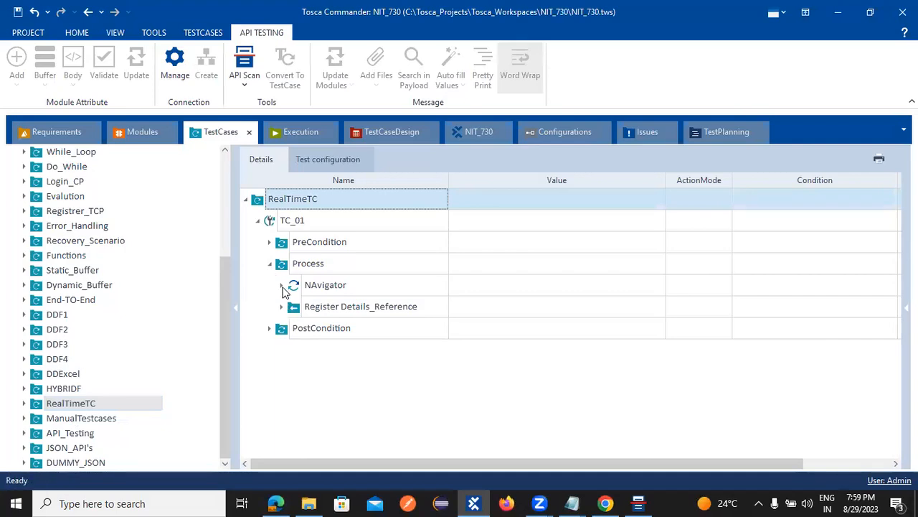
pyautogui.click(282, 285)
pyautogui.click(282, 286)
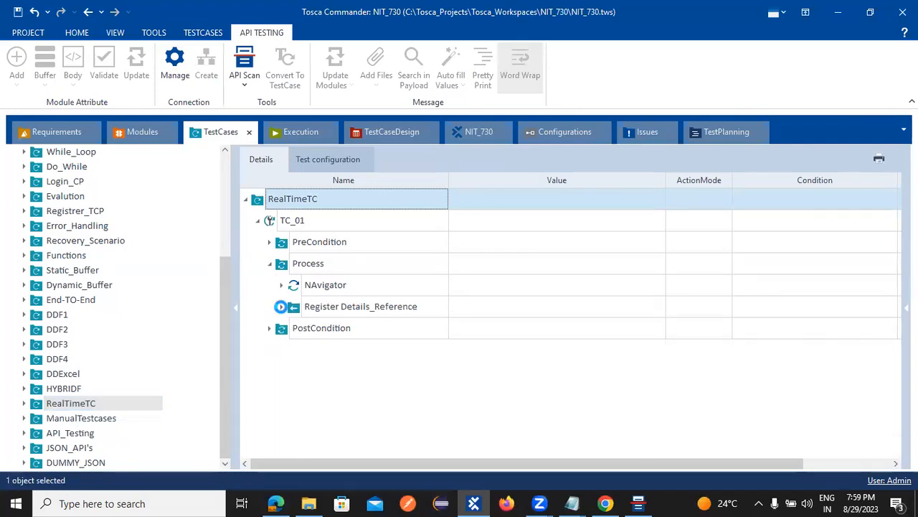
pyautogui.click(282, 306)
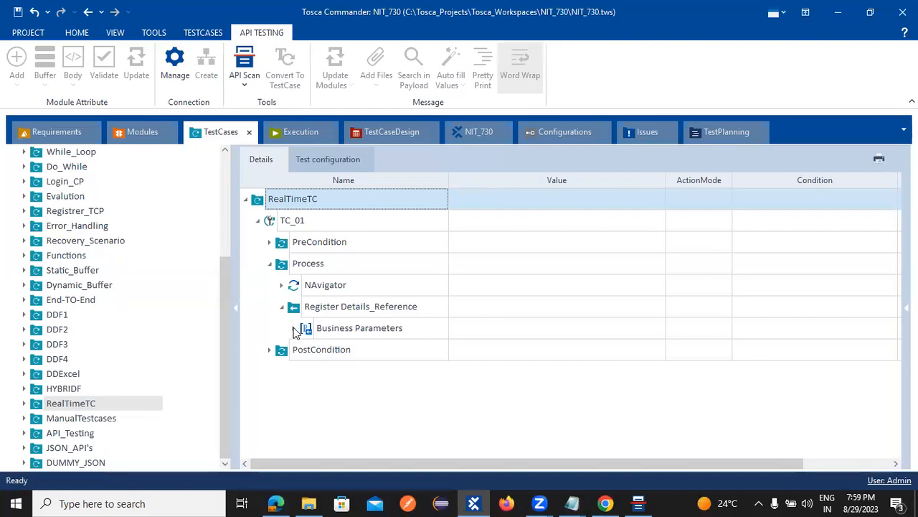
pyautogui.click(295, 330)
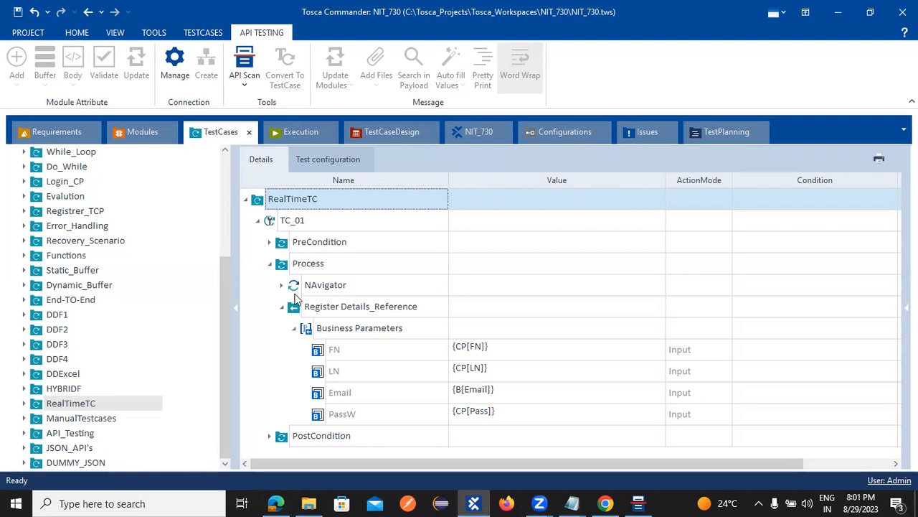
pyautogui.click(607, 503)
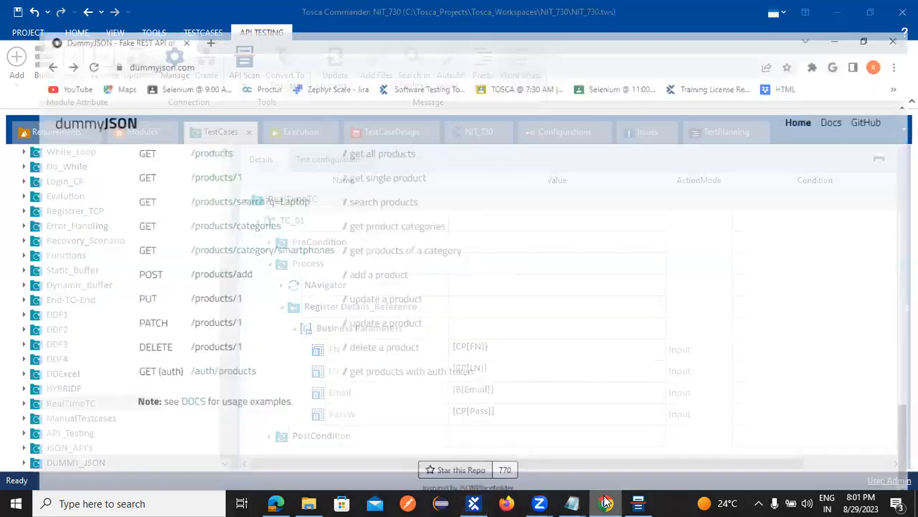
pyautogui.hotkey('ctrl', 't')
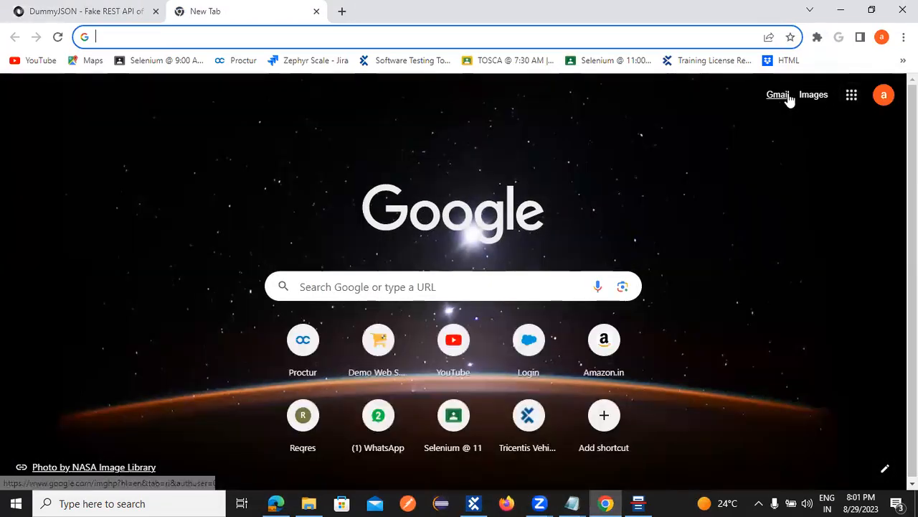
# Step: Open Gmail from the new tab, scroll through the inbox, then minimize Chrome
pyautogui.click(779, 94)
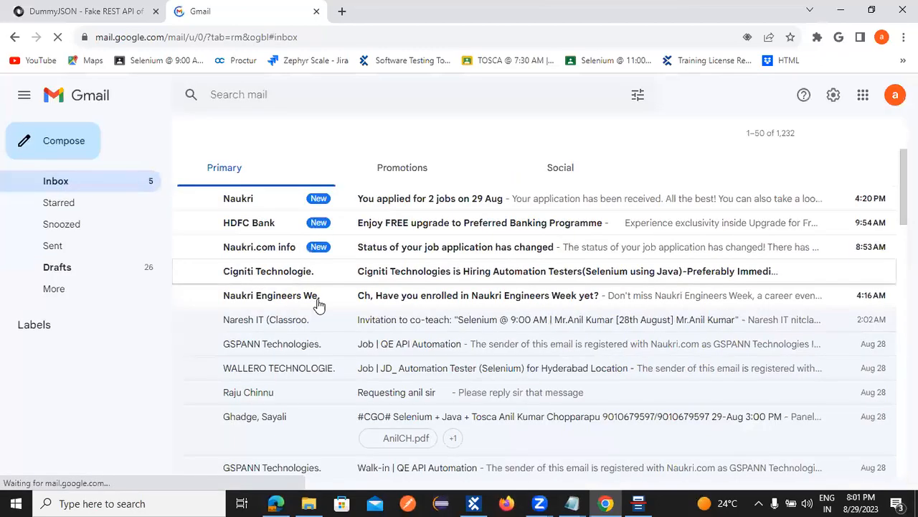
pyautogui.scroll(-6, 344, 320)
pyautogui.scroll(-6, 393, 329)
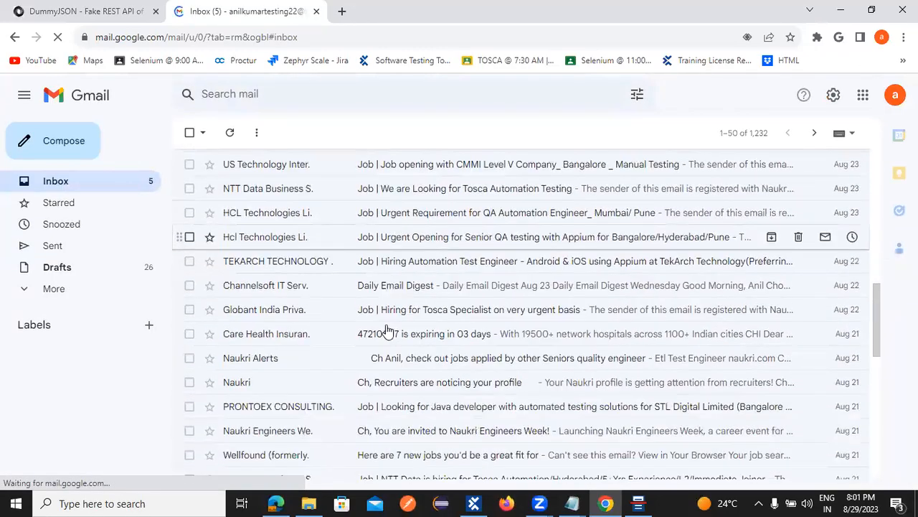
pyautogui.scroll(15, 384, 330)
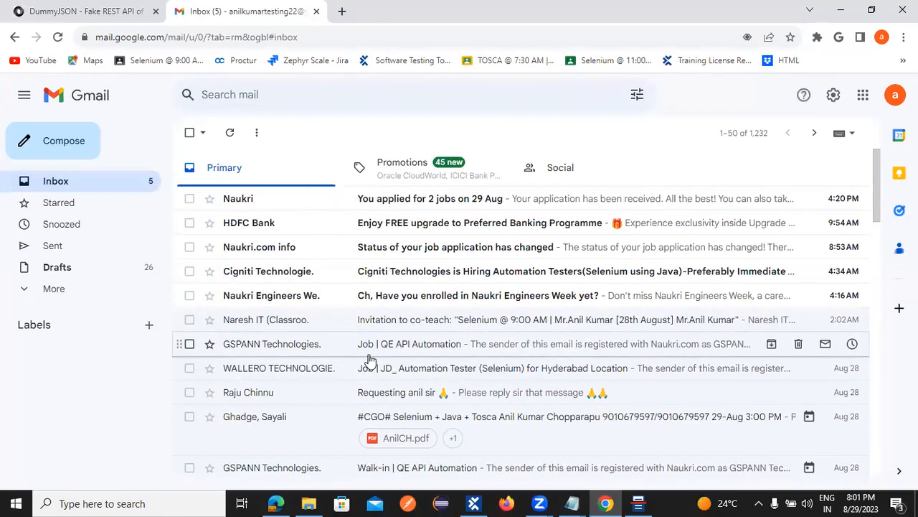
pyautogui.scroll(-1, 322, 375)
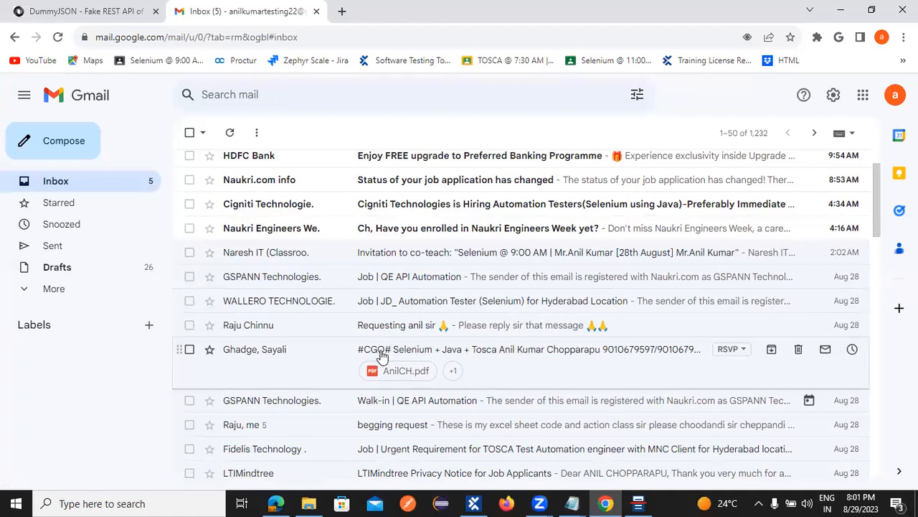
pyautogui.scroll(1, 398, 338)
pyautogui.click(840, 9)
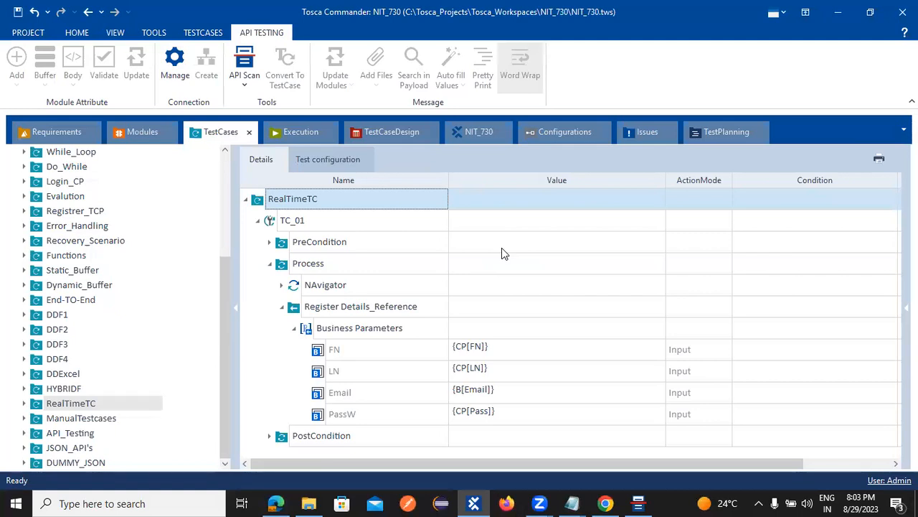
# Step: Switch to the Configurations section showing the API, Flood, Mobile and Team configurations
pyautogui.click(562, 131)
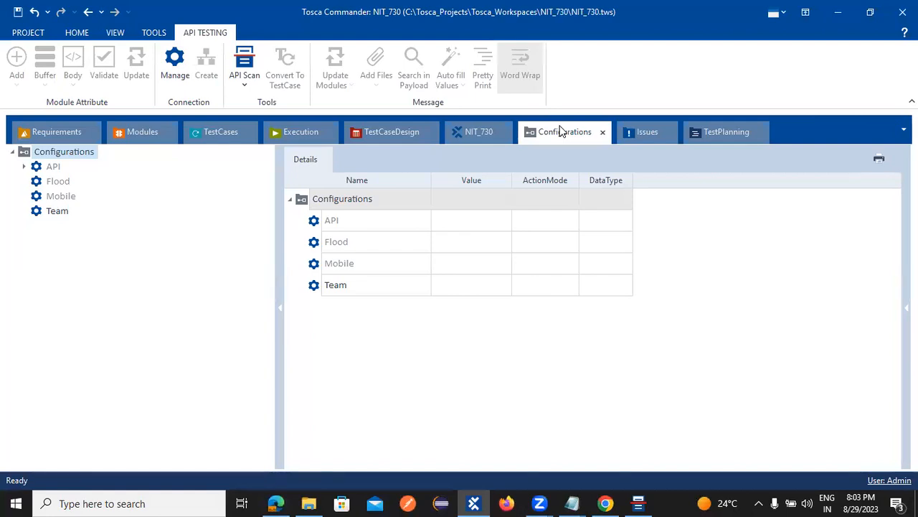
# Step: Select the empty Team configuration, then move on to the Modules section
pyautogui.click(342, 286)
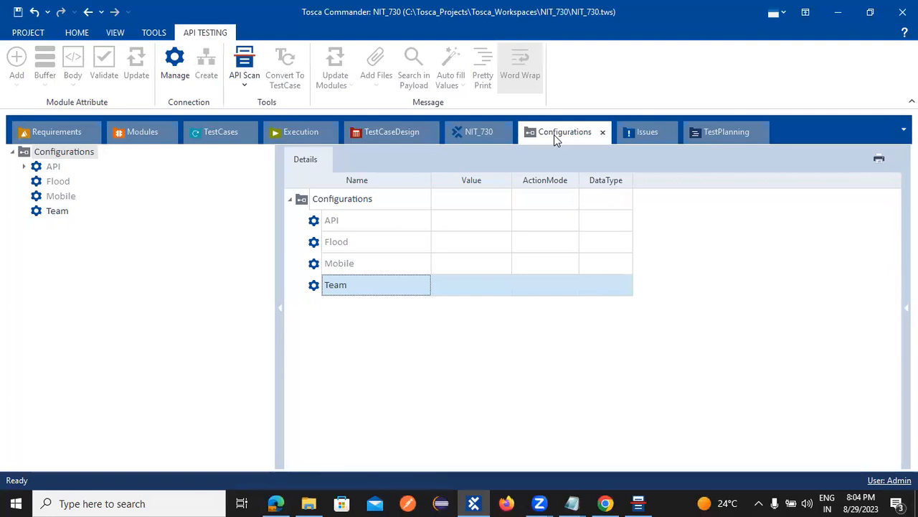
pyautogui.click(142, 135)
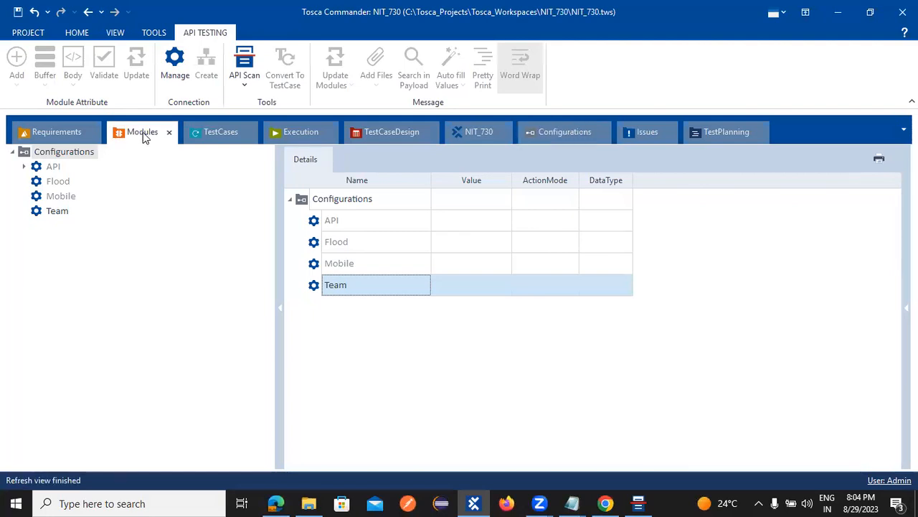
pyautogui.click(37, 285)
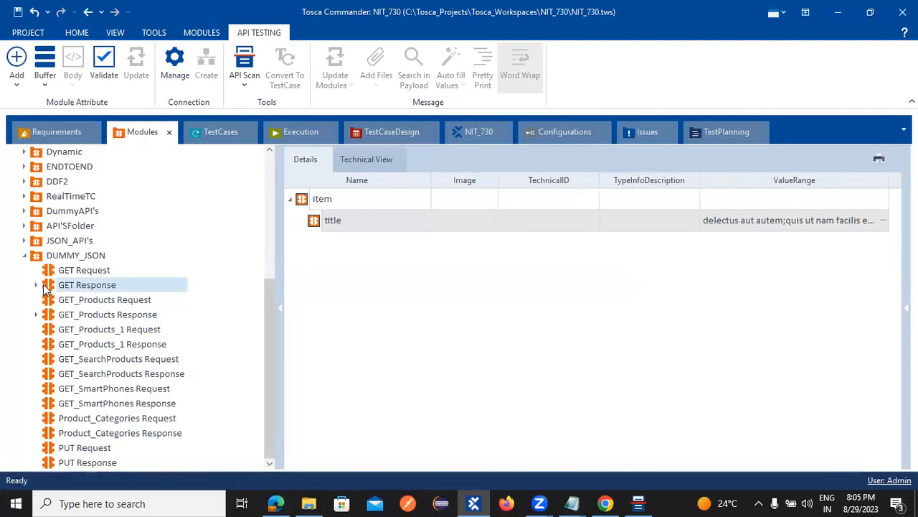
pyautogui.click(25, 182)
pyautogui.click(76, 198)
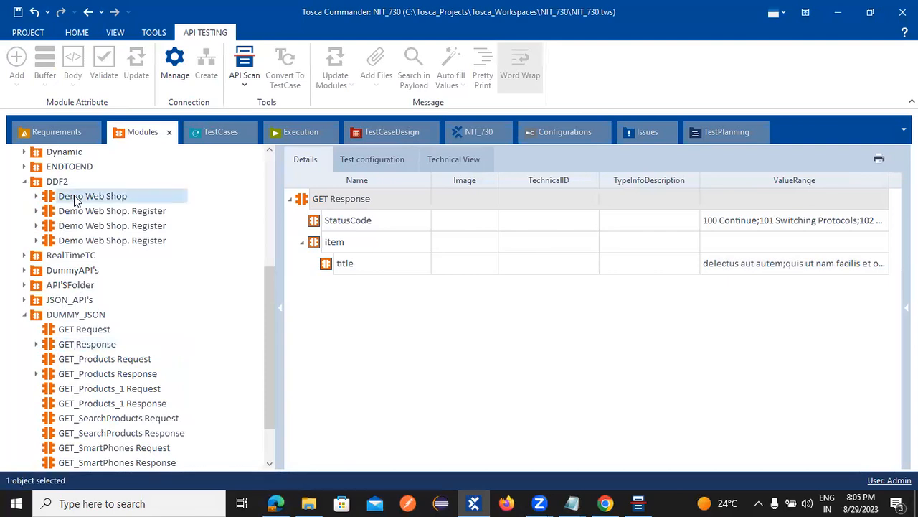
pyautogui.rightClick(79, 201)
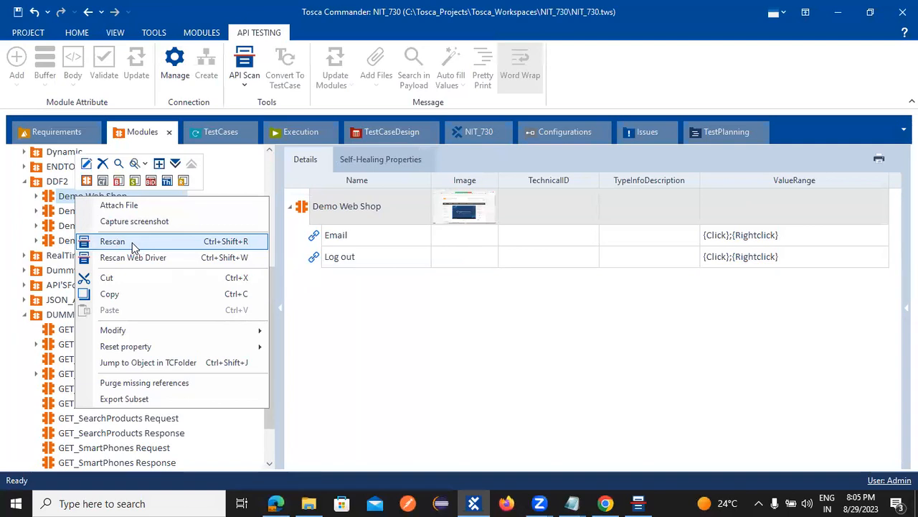
pyautogui.click(45, 179)
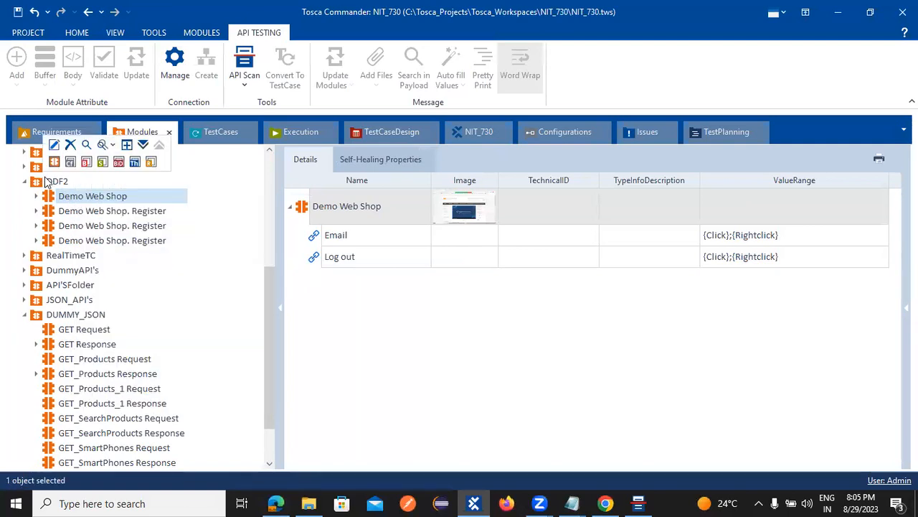
pyautogui.rightClick(53, 185)
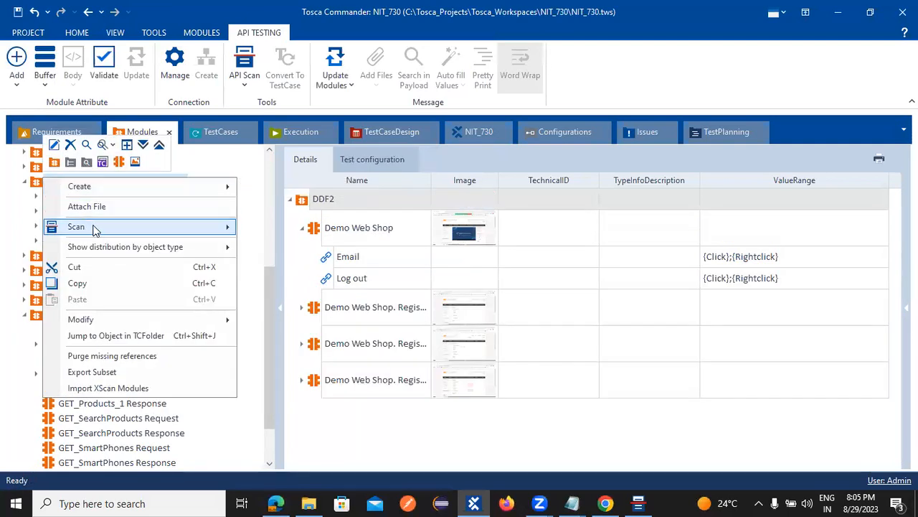
pyautogui.moveTo(101, 233)
pyautogui.click(13, 223)
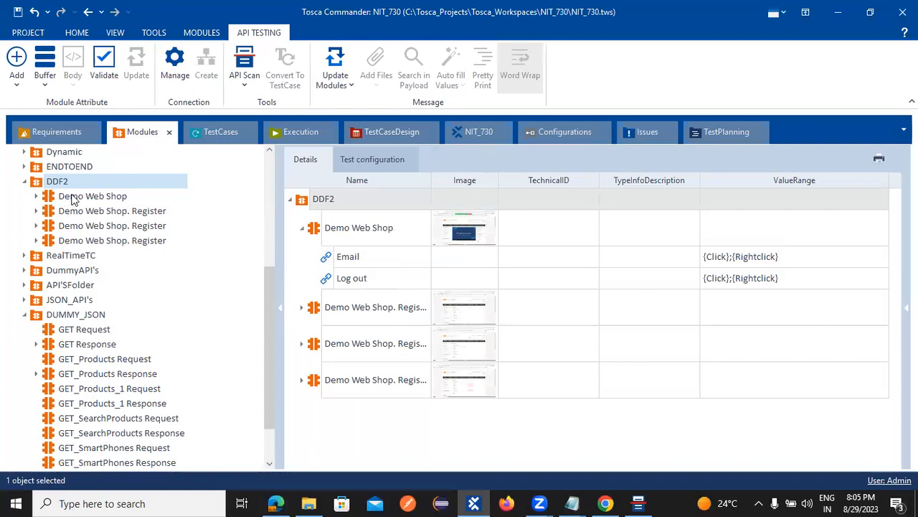
pyautogui.rightClick(56, 194)
pyautogui.click(48, 186)
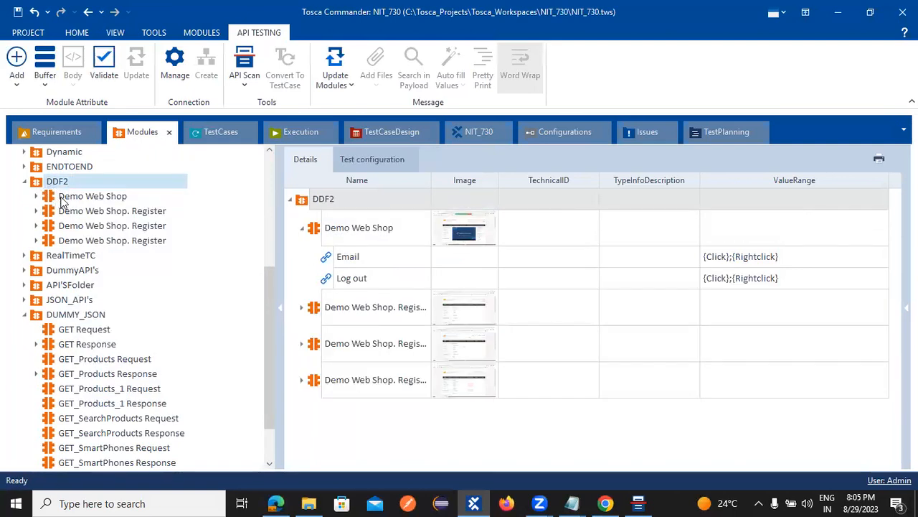
pyautogui.rightClick(63, 201)
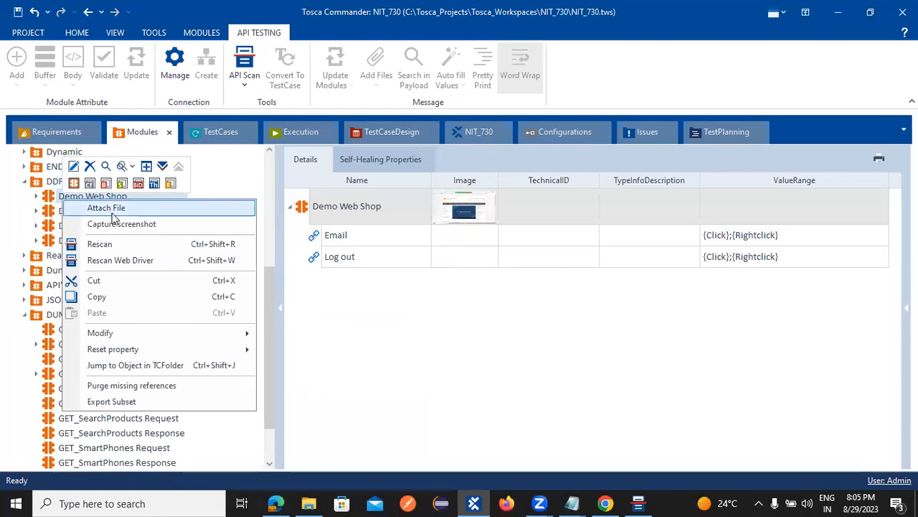
pyautogui.click(19, 221)
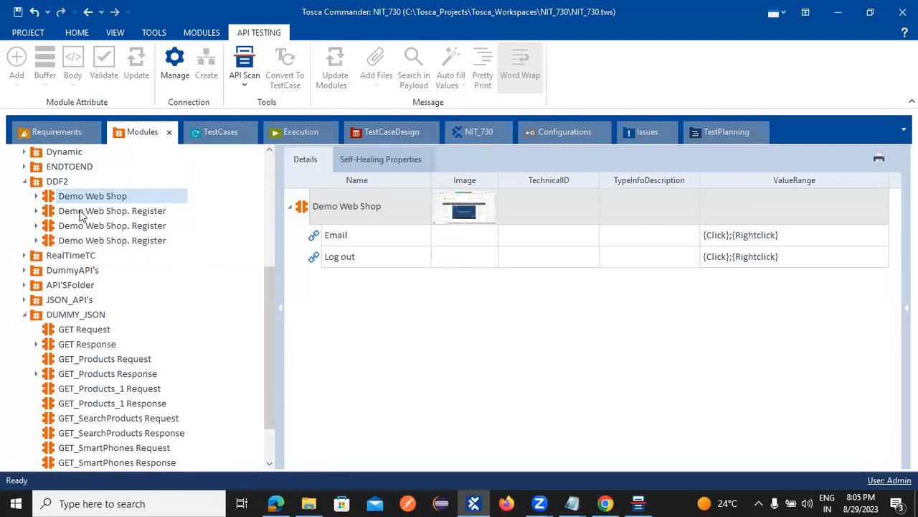
# Step: Compare the TestCases and Execution sections, checking Registrer_TCP's actions and ExecutionLists' test configuration
pyautogui.click(222, 133)
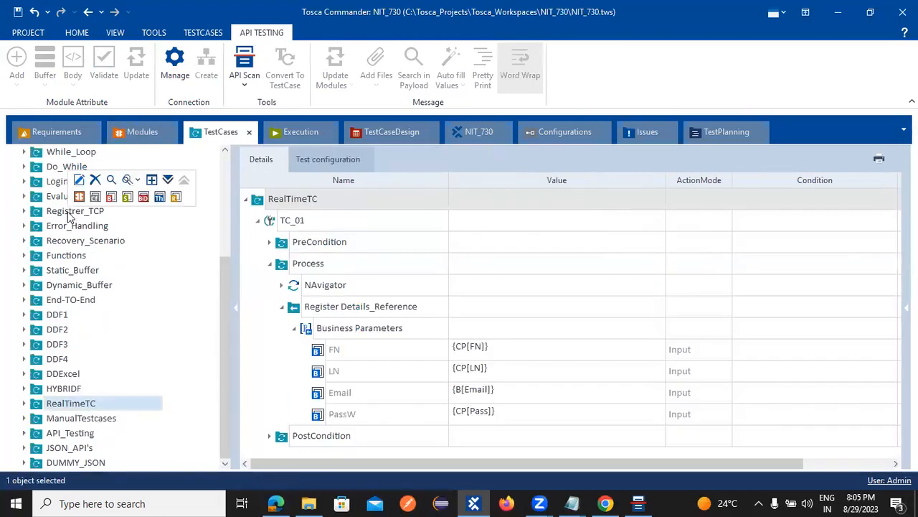
pyautogui.rightClick(73, 213)
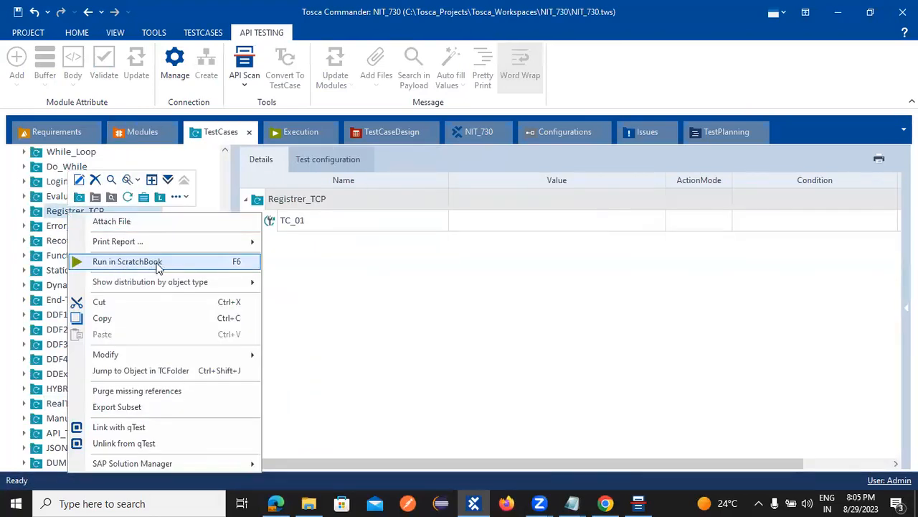
pyautogui.click(291, 135)
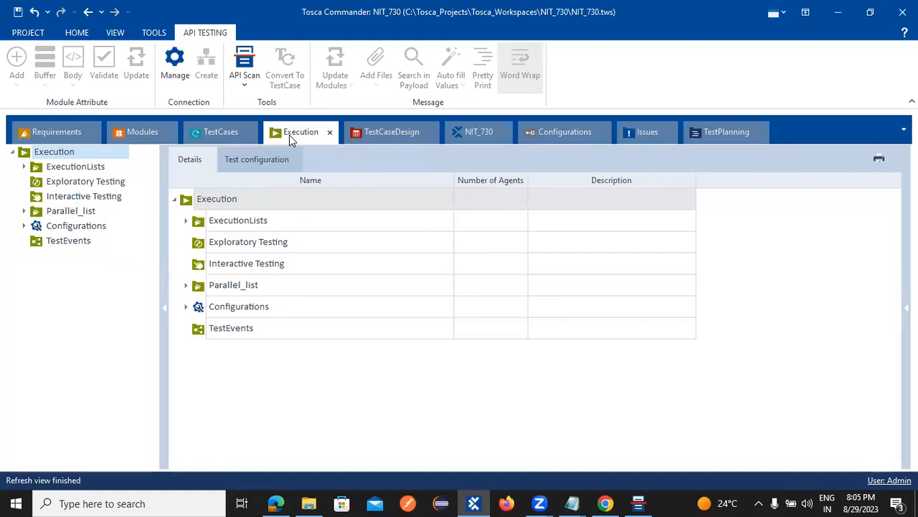
pyautogui.click(197, 136)
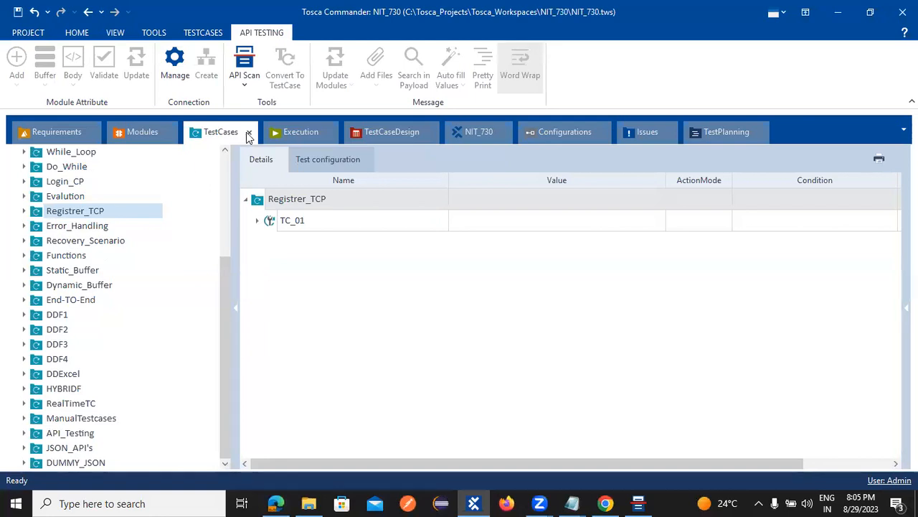
pyautogui.click(291, 134)
pyautogui.click(231, 225)
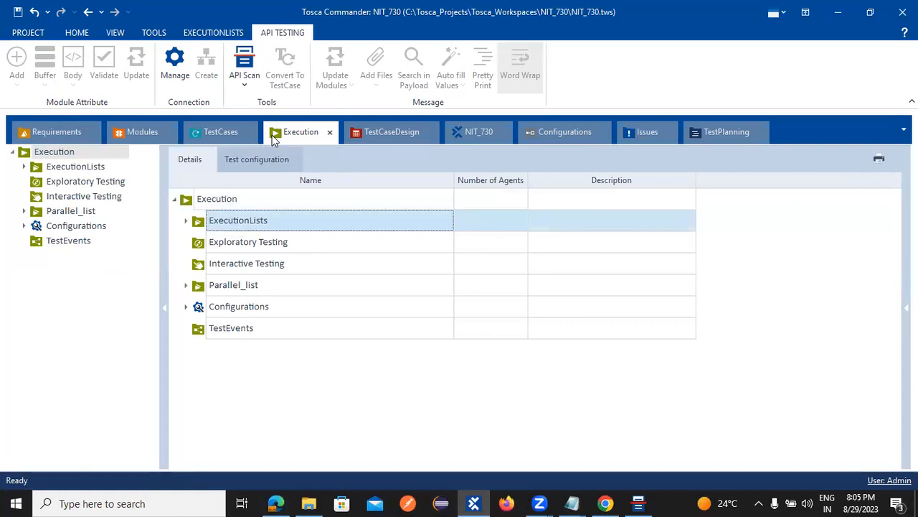
pyautogui.click(254, 159)
# Step: Review Registrer_TCP's actions again, then expand ExecutionLists in the Execution section
pyautogui.click(200, 135)
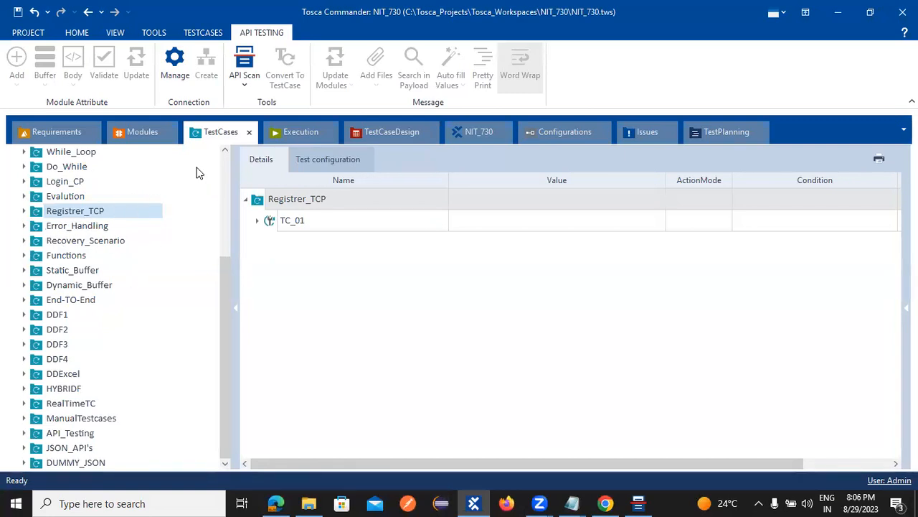
pyautogui.rightClick(92, 212)
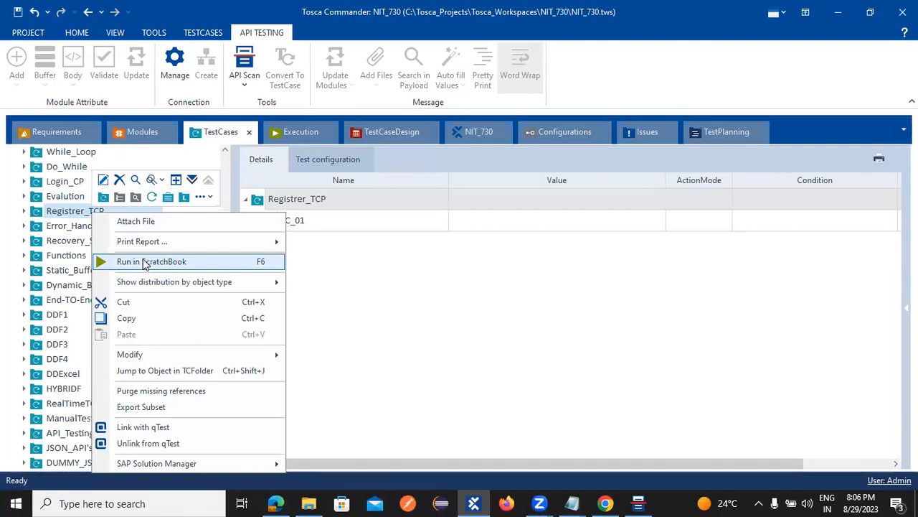
pyautogui.click(318, 270)
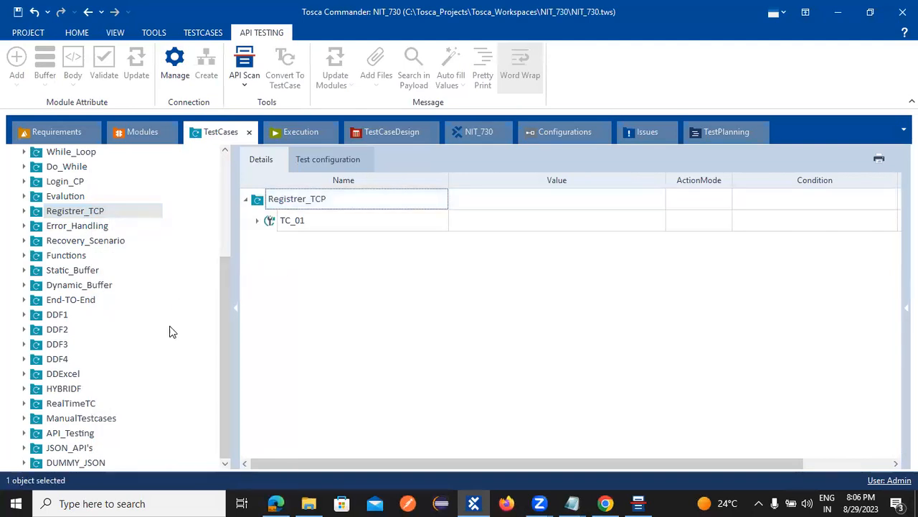
pyautogui.click(292, 135)
pyautogui.click(194, 222)
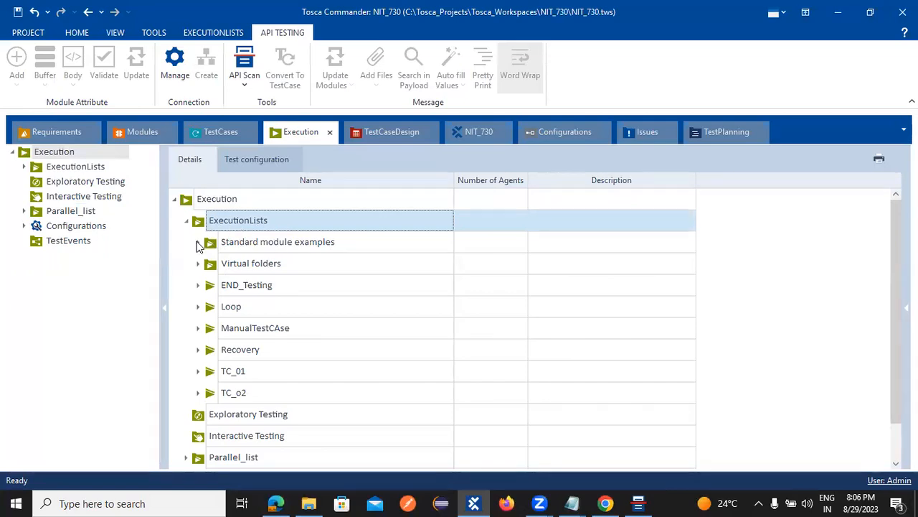
# Step: Expand END_Testing to show ActualLog and End-TO-End, view its Print Report options, then go to TestCaseDesign
pyautogui.click(198, 285)
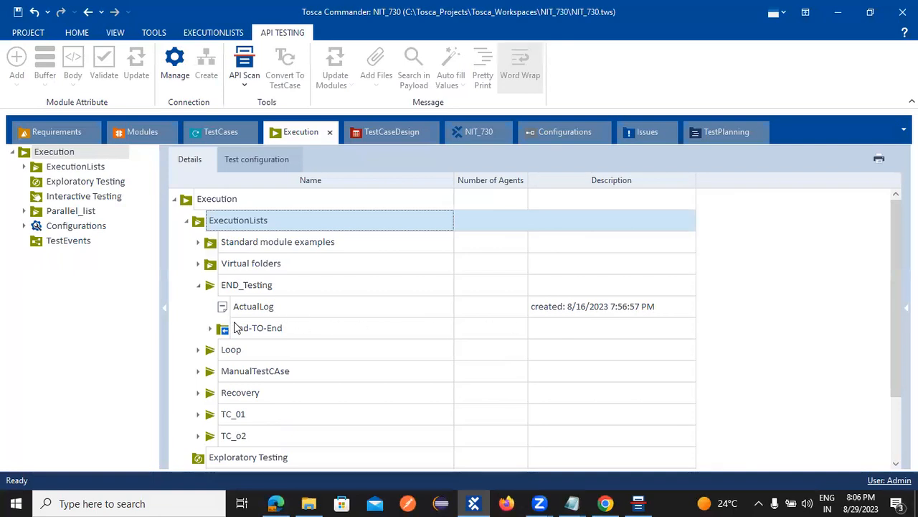
pyautogui.rightClick(248, 284)
pyautogui.moveTo(316, 293)
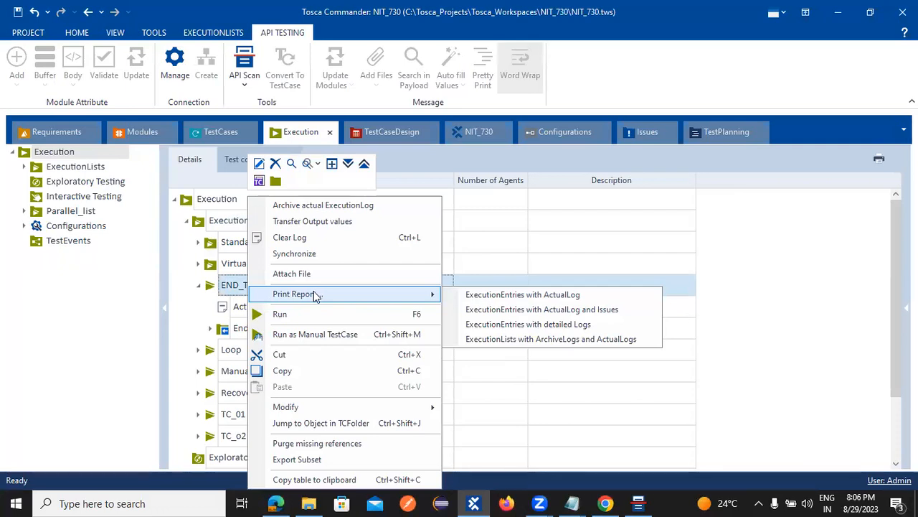
pyautogui.click(402, 129)
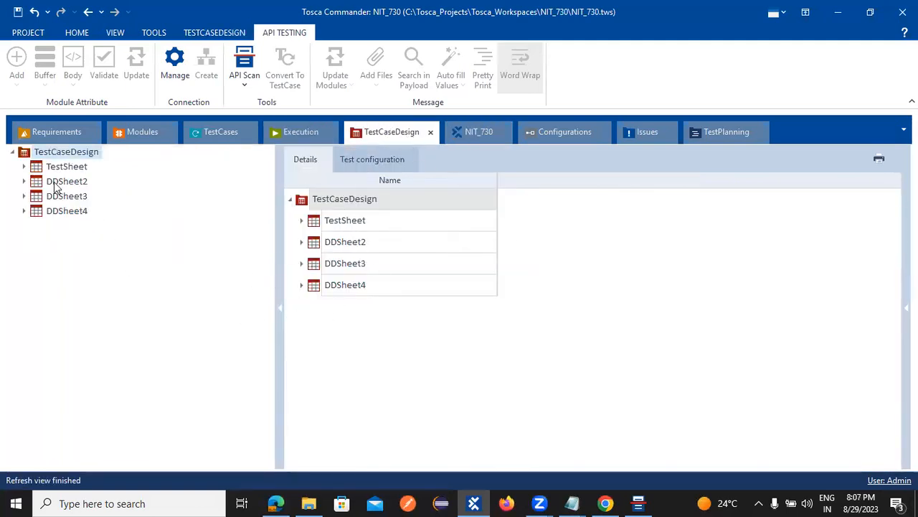
# Step: Generate Pairwise instances for TestSheet from its Generate Instances menu
pyautogui.click(36, 168)
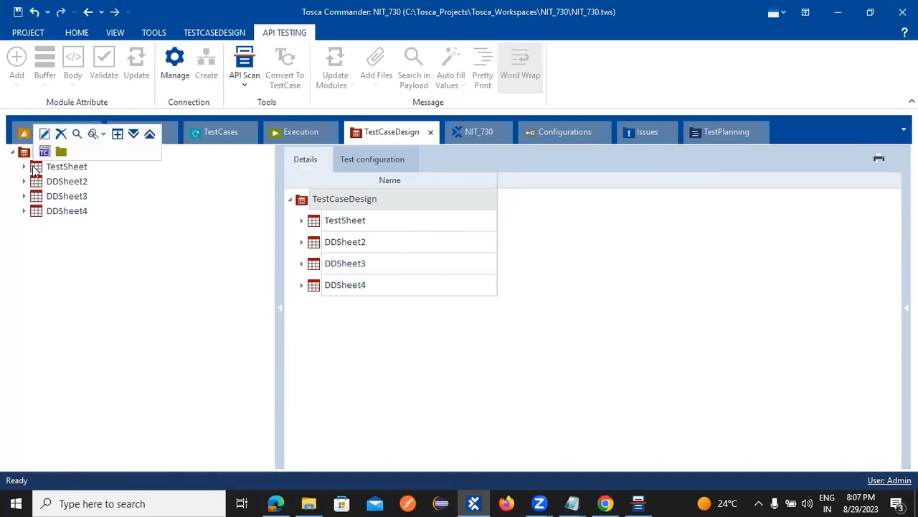
pyautogui.rightClick(36, 170)
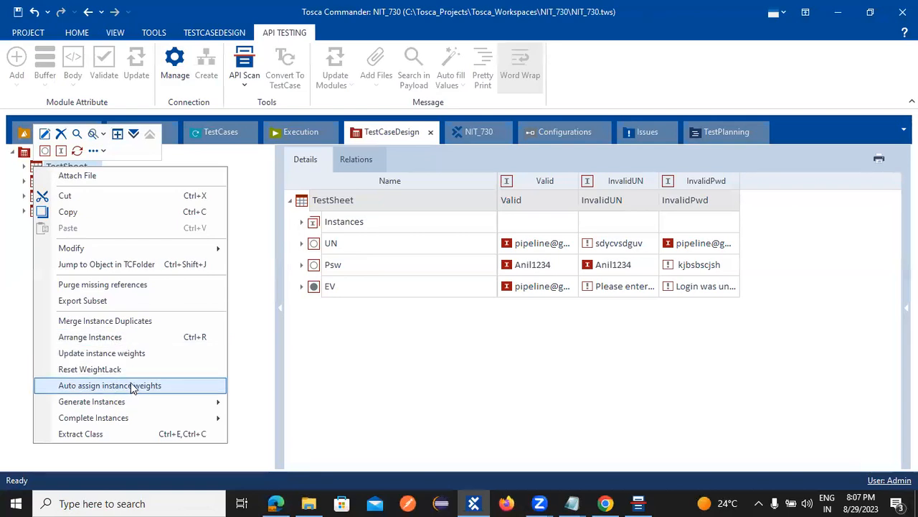
pyautogui.moveTo(135, 406)
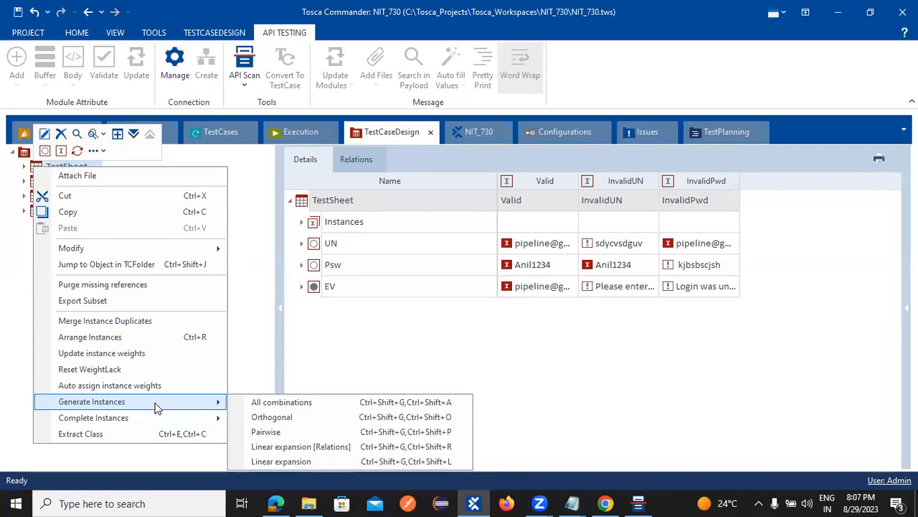
pyautogui.click(290, 433)
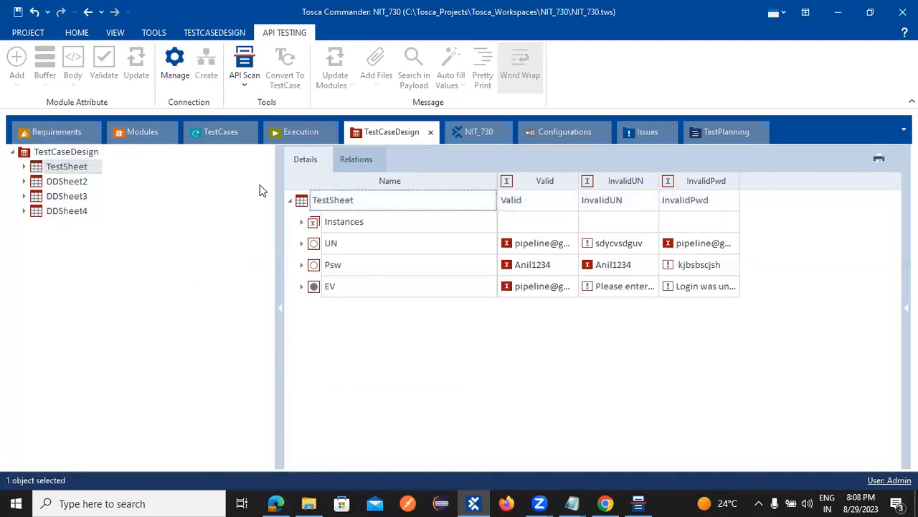
# Step: Expand TestSheet to list Instances, UN, Psw and EV, and inspect the TestSheet row's actions
pyautogui.click(25, 167)
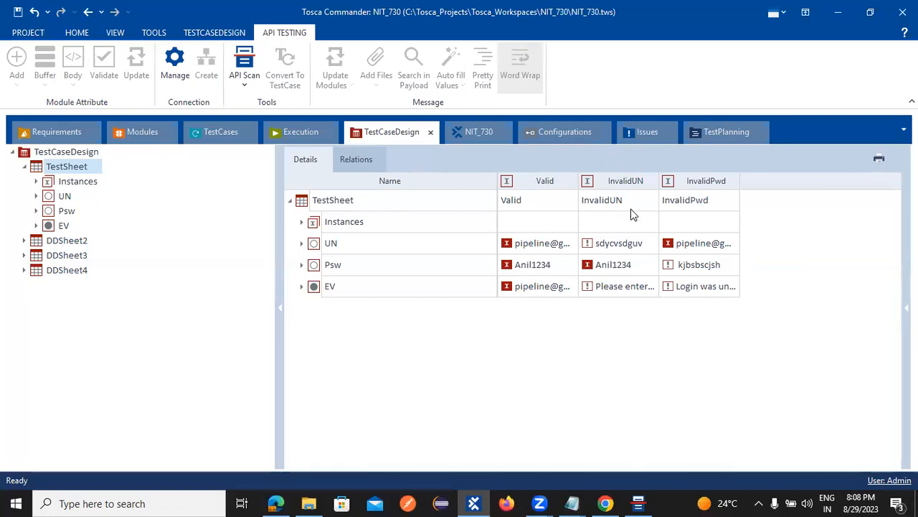
pyautogui.click(331, 205)
pyautogui.rightClick(332, 201)
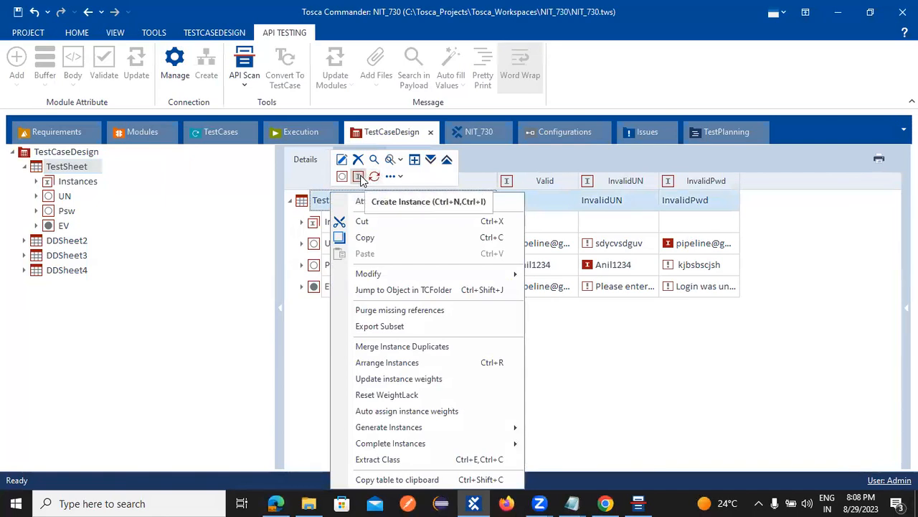
pyautogui.click(624, 417)
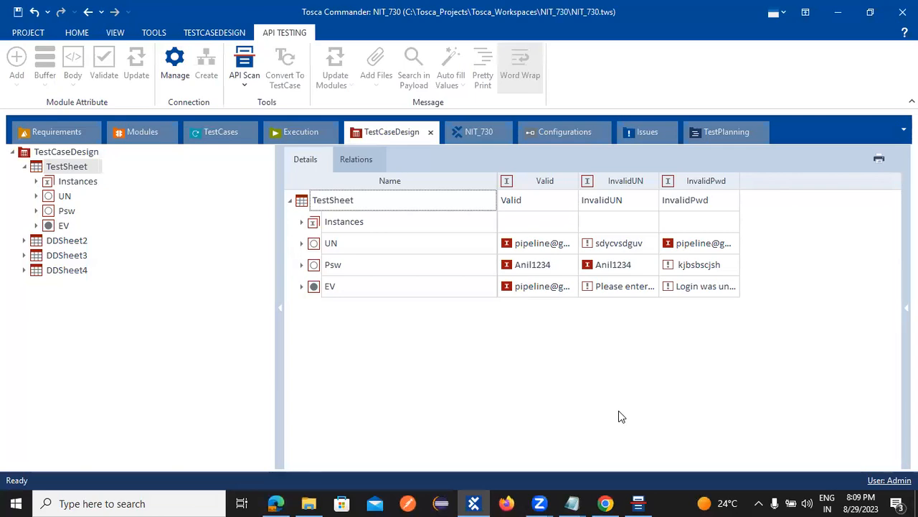
# Step: Start a new scan from the API Scan menu
pyautogui.click(245, 80)
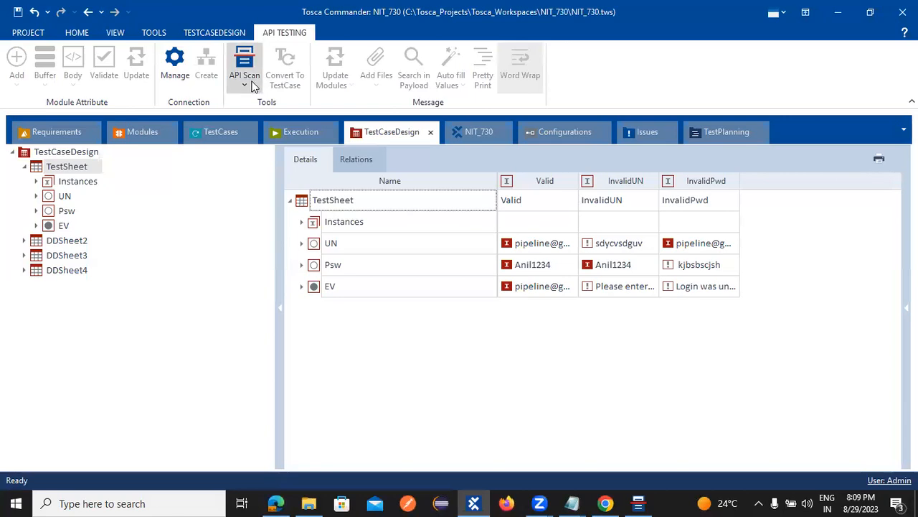
pyautogui.click(244, 85)
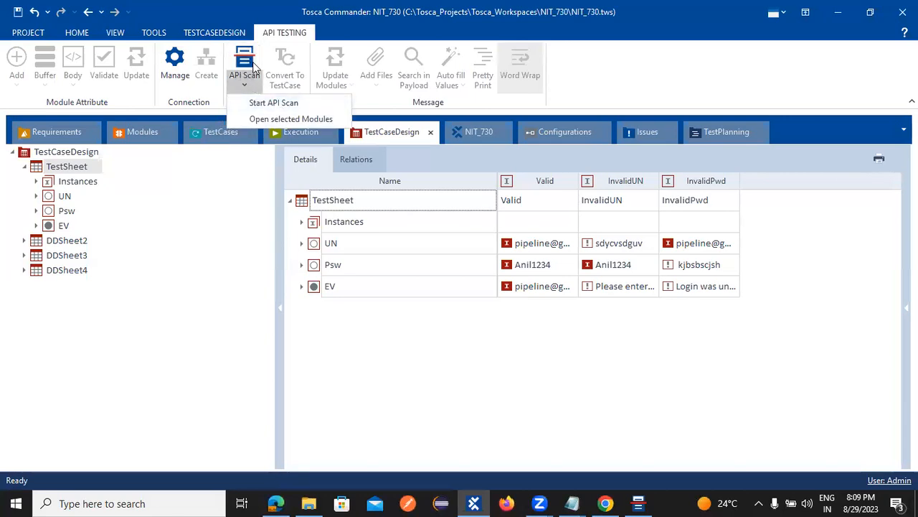
pyautogui.click(270, 102)
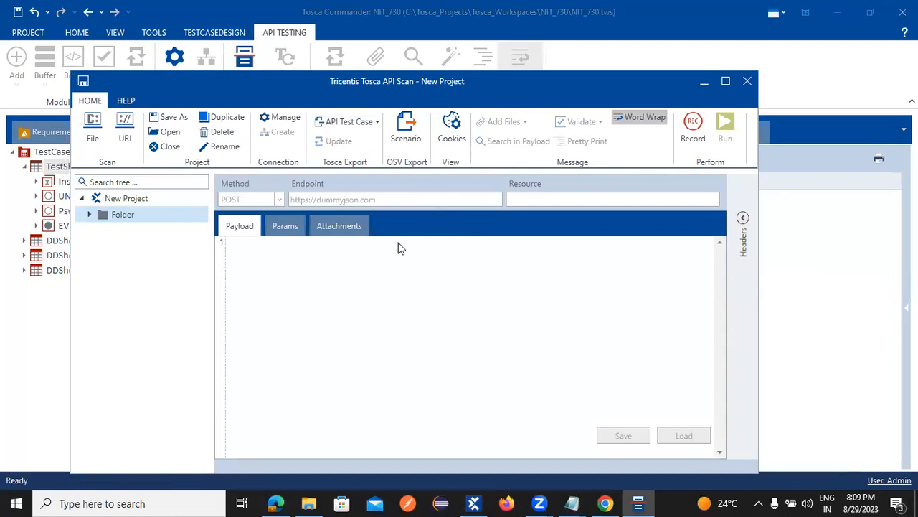
pyautogui.click(109, 202)
pyautogui.click(116, 215)
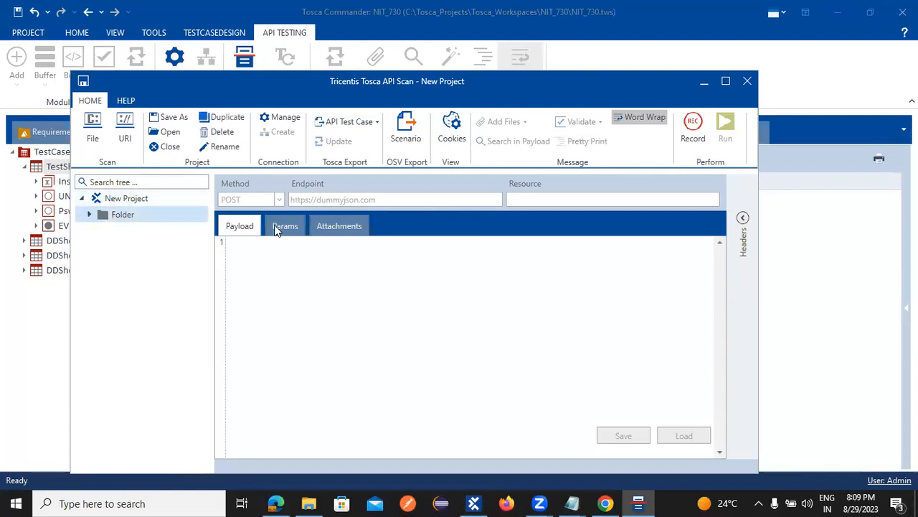
pyautogui.click(90, 216)
pyautogui.click(111, 231)
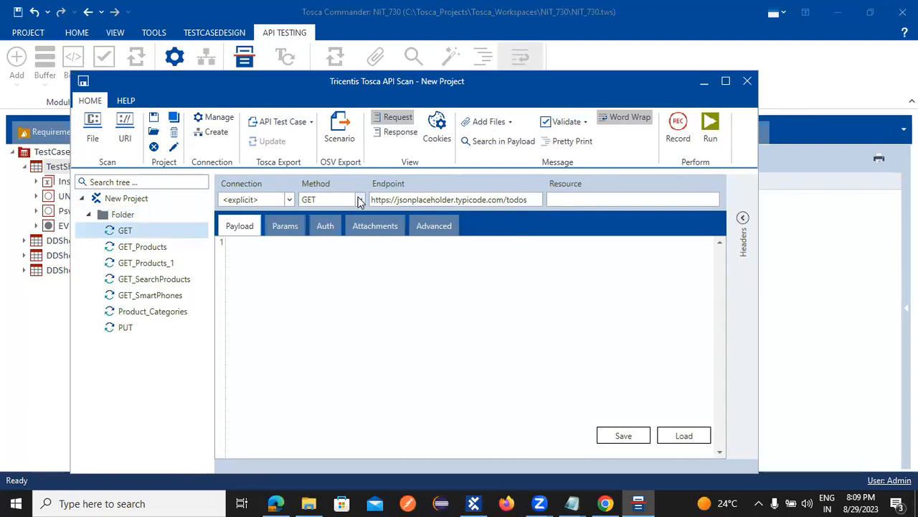
pyautogui.click(359, 200)
# Step: Browse the HTTP method dropdown several times and close it, leaving the request method as GET
pyautogui.moveTo(359, 244); pyautogui.dragTo(369, 318)
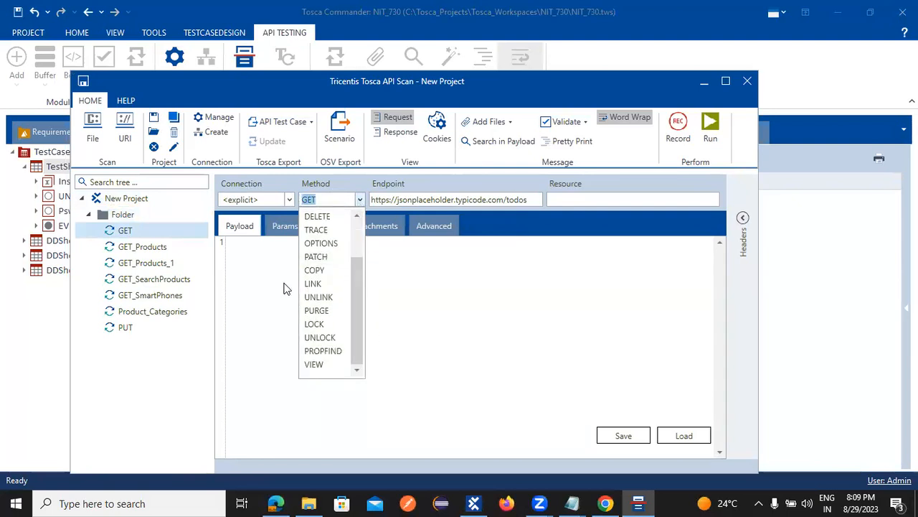
pyautogui.moveTo(351, 291); pyautogui.dragTo(350, 246)
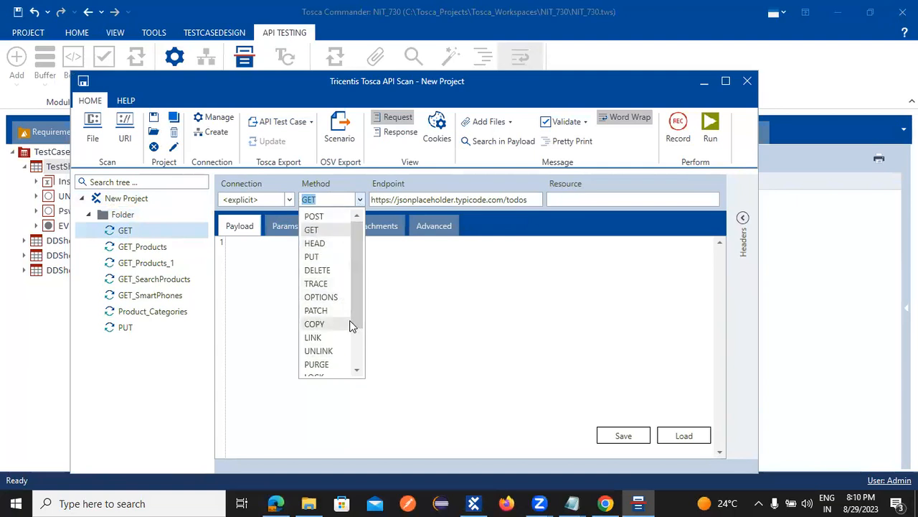
pyautogui.click(318, 199)
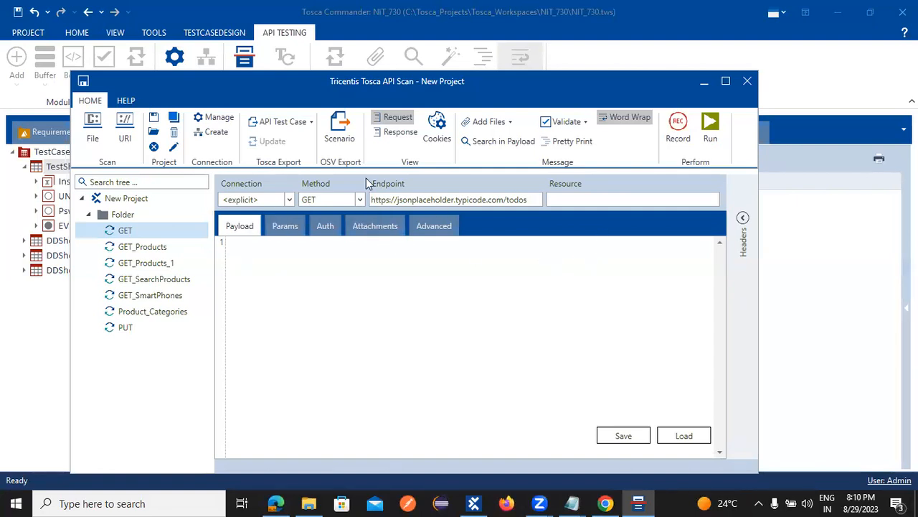
pyautogui.click(359, 200)
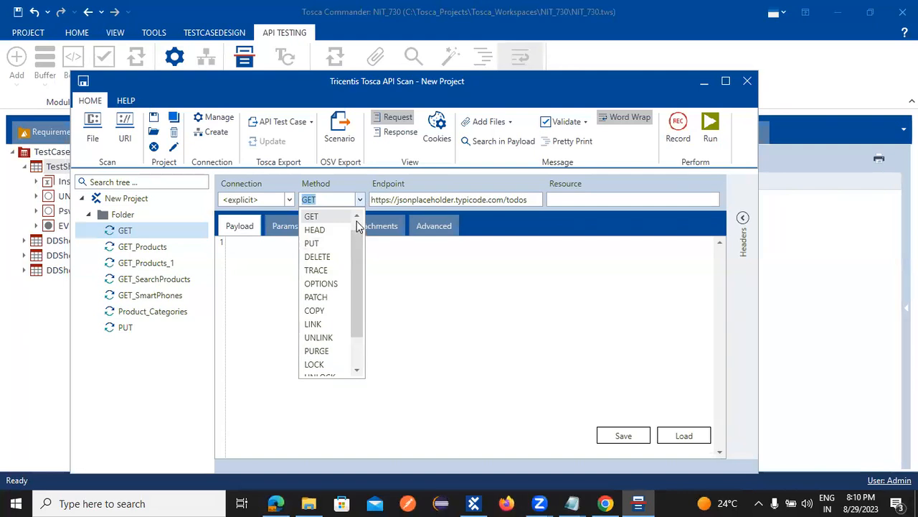
pyautogui.scroll(1, 359, 226)
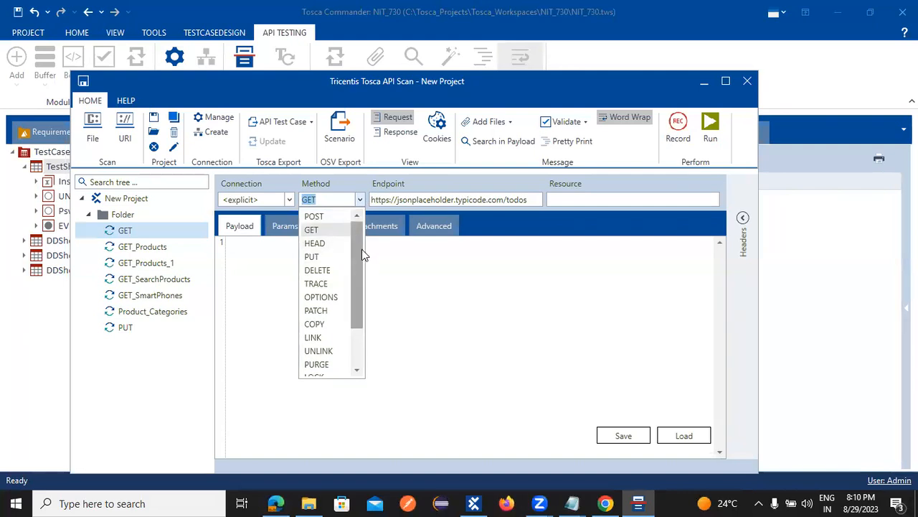
pyautogui.click(363, 272)
pyautogui.click(360, 199)
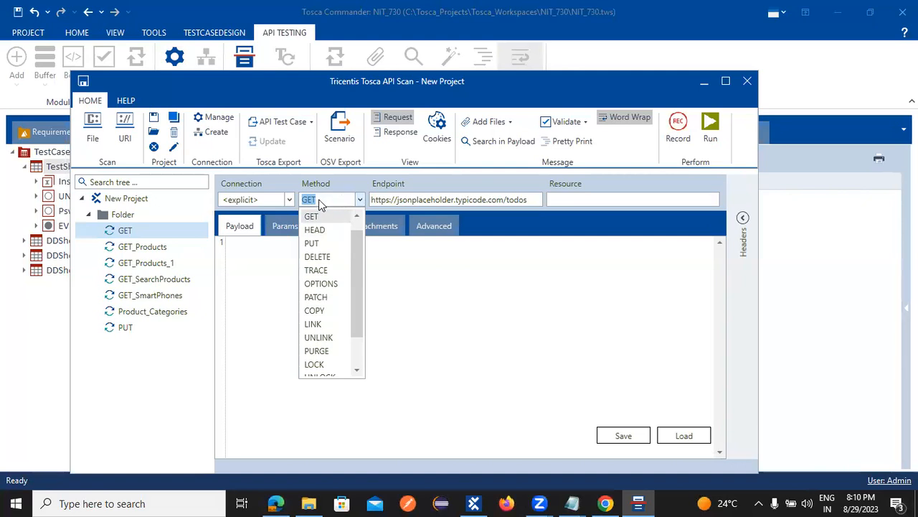
pyautogui.click(235, 228)
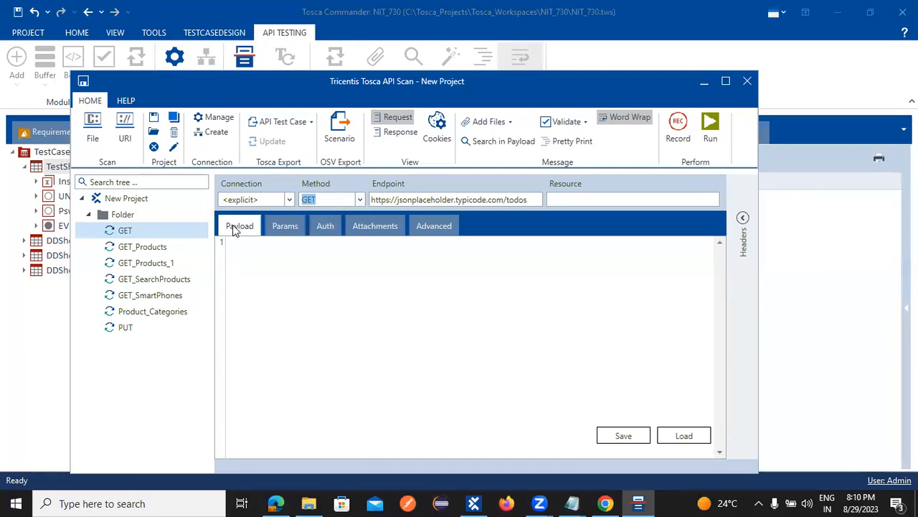
pyautogui.click(245, 228)
pyautogui.click(131, 217)
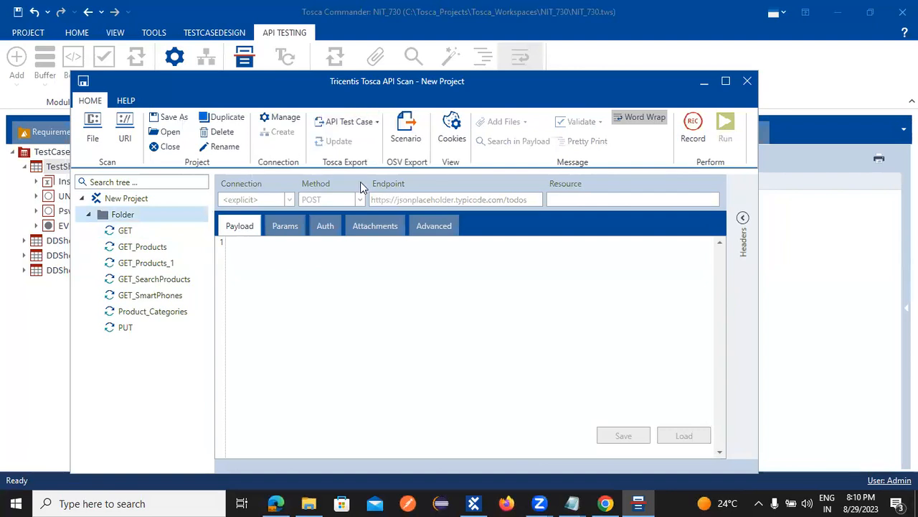
pyautogui.click(378, 124)
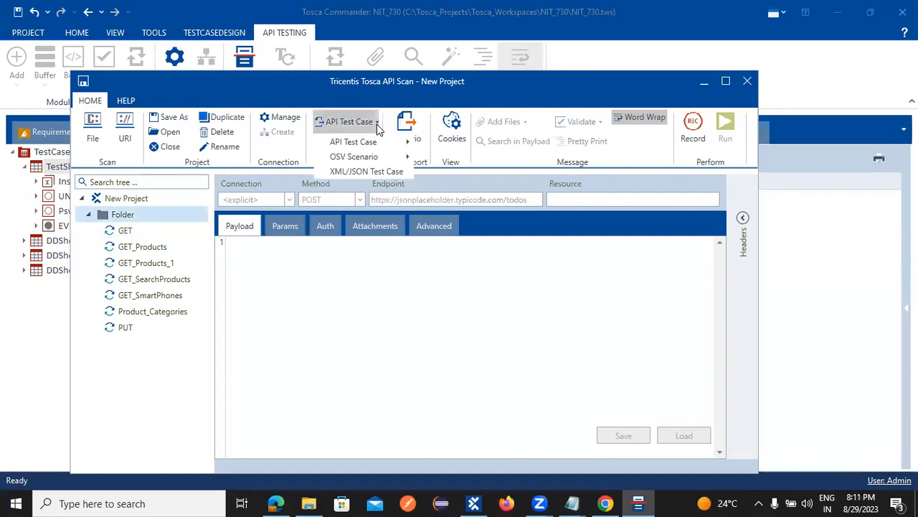
pyautogui.moveTo(373, 146)
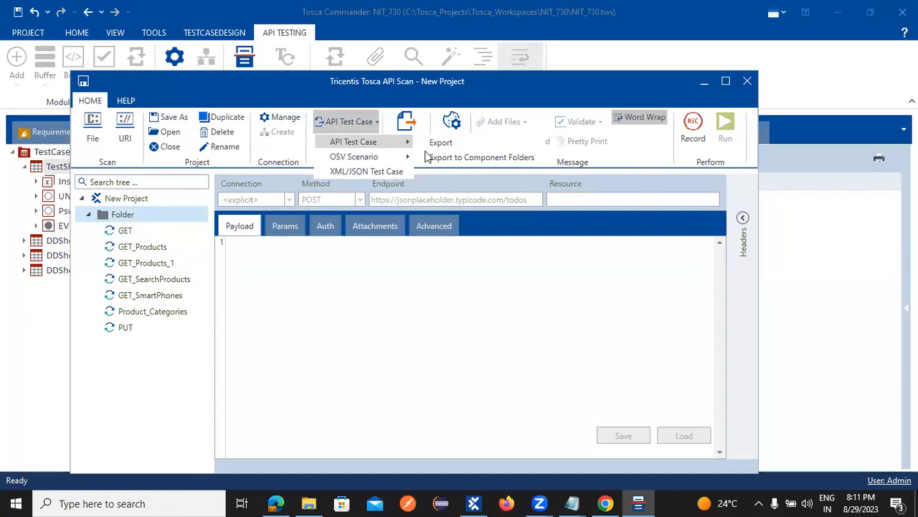
pyautogui.click(425, 287)
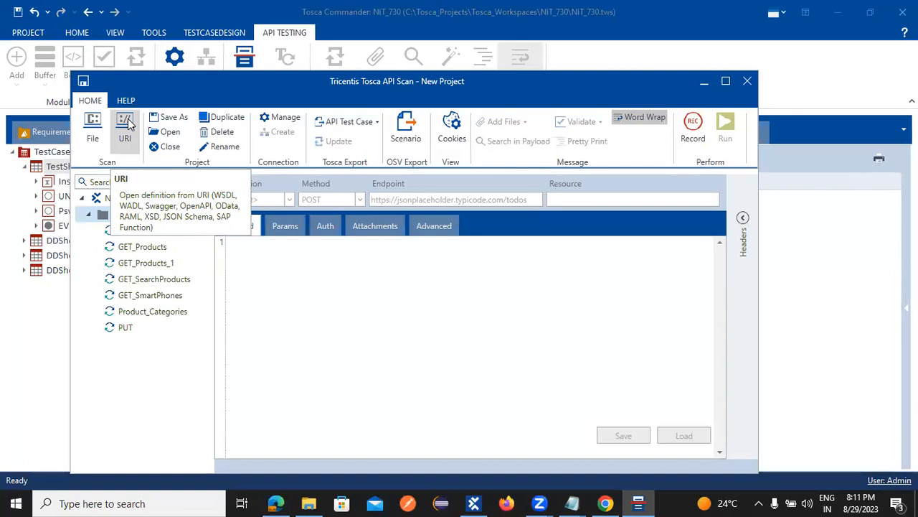
# Step: Close API Scan without saving the project, then return to Tosca Commander's TestCases section
pyautogui.click(702, 84)
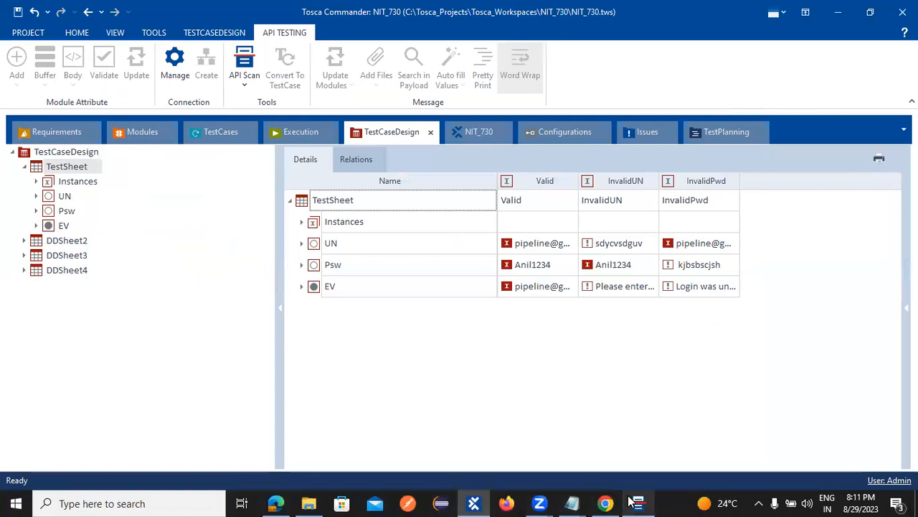
pyautogui.moveTo(635, 503)
pyautogui.click(701, 403)
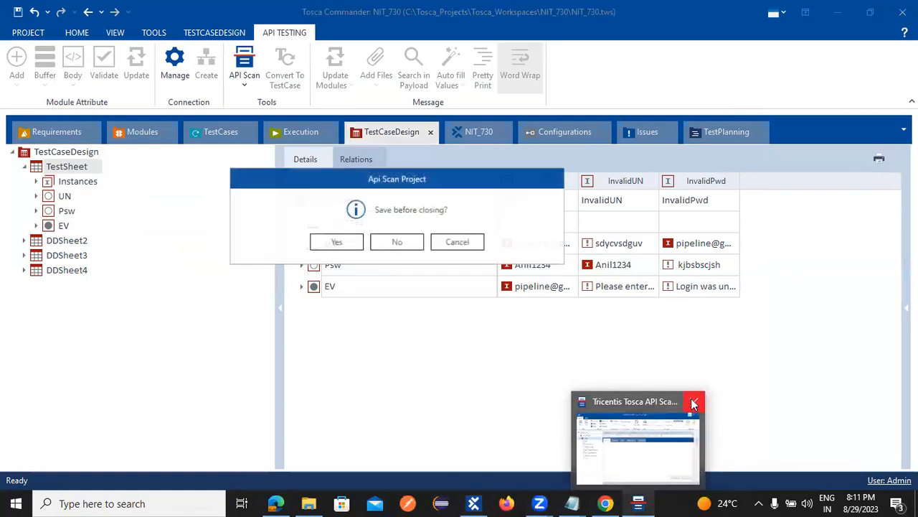
pyautogui.click(335, 243)
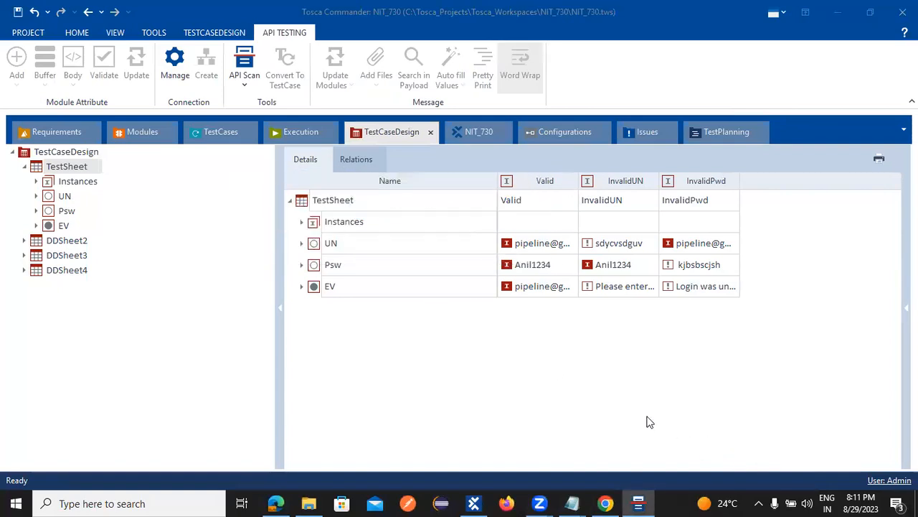
pyautogui.click(444, 11)
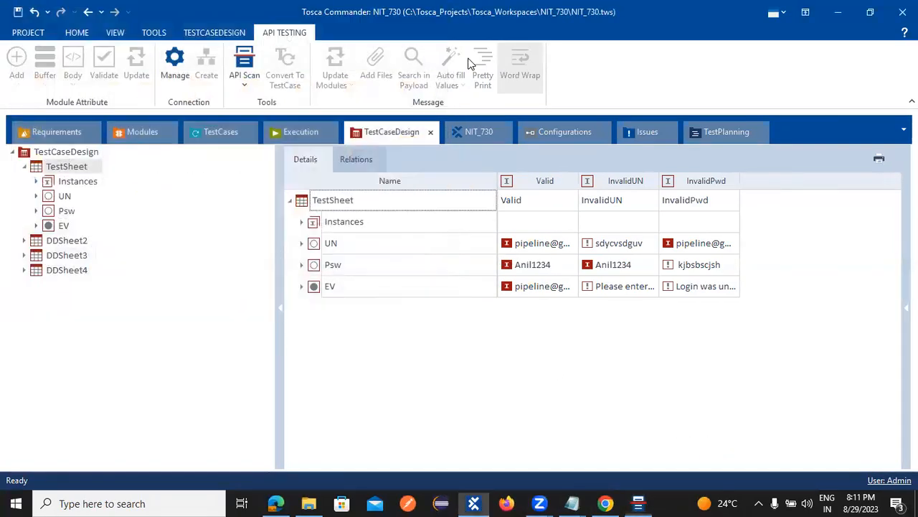
pyautogui.click(301, 132)
pyautogui.click(217, 134)
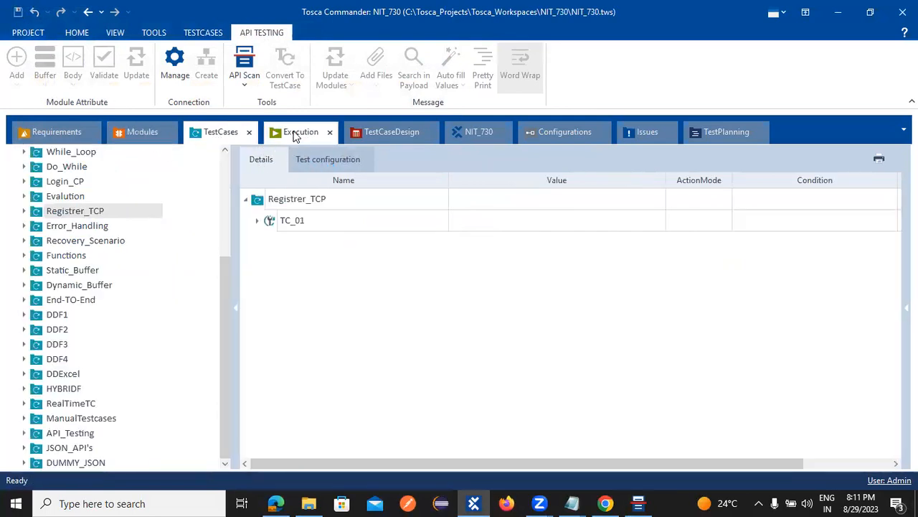
# Step: Expand the RealTimeTC folder and open TC_01 to view its Register Details_Reference parameters
pyautogui.click(143, 136)
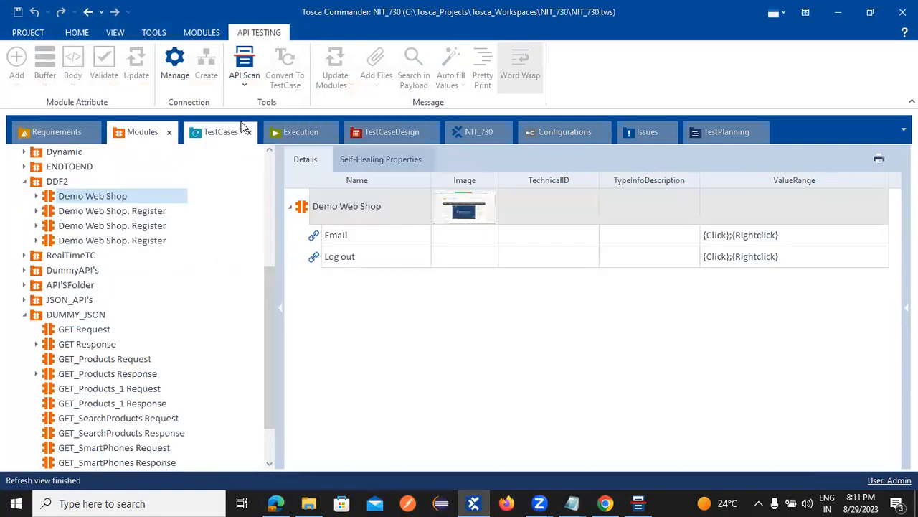
pyautogui.click(237, 132)
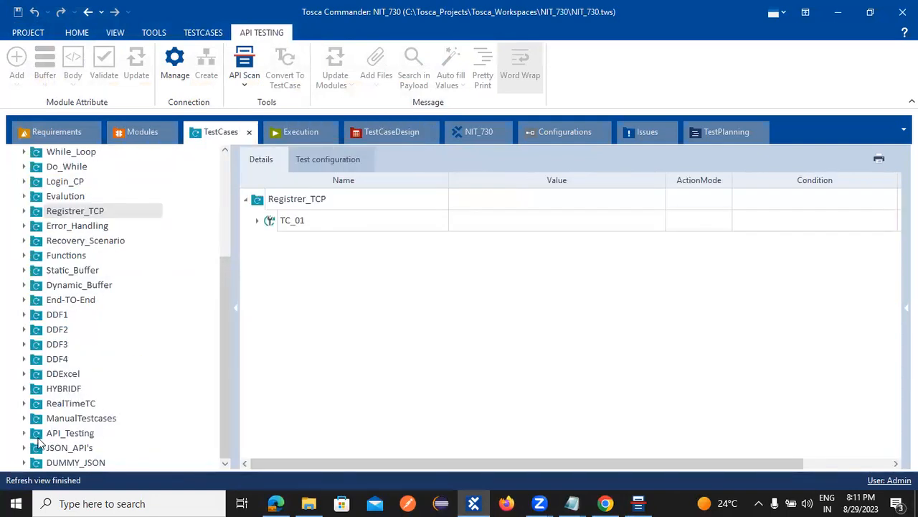
pyautogui.click(24, 404)
pyautogui.click(63, 419)
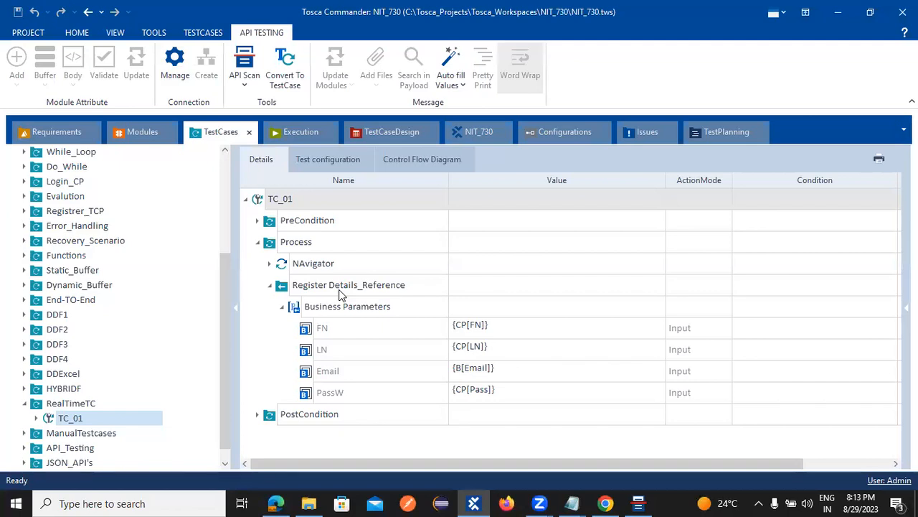
pyautogui.click(605, 503)
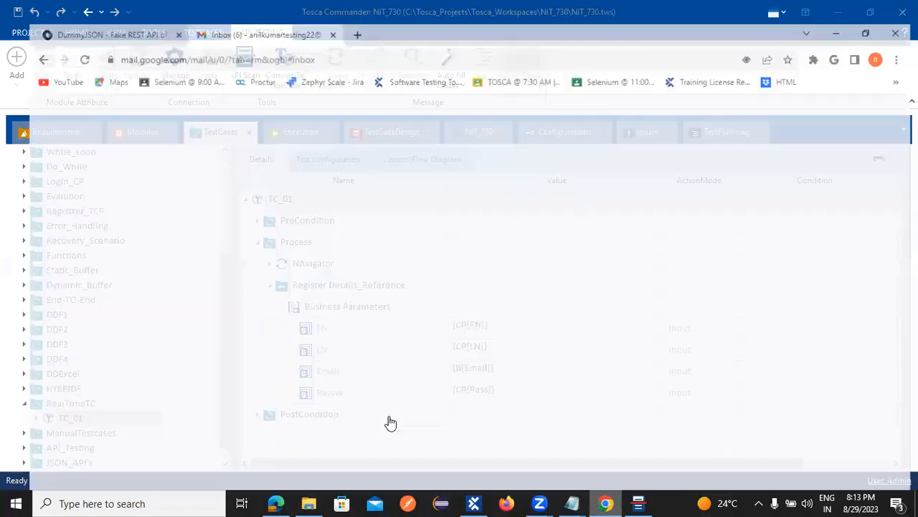
pyautogui.scroll(-15, 393, 378)
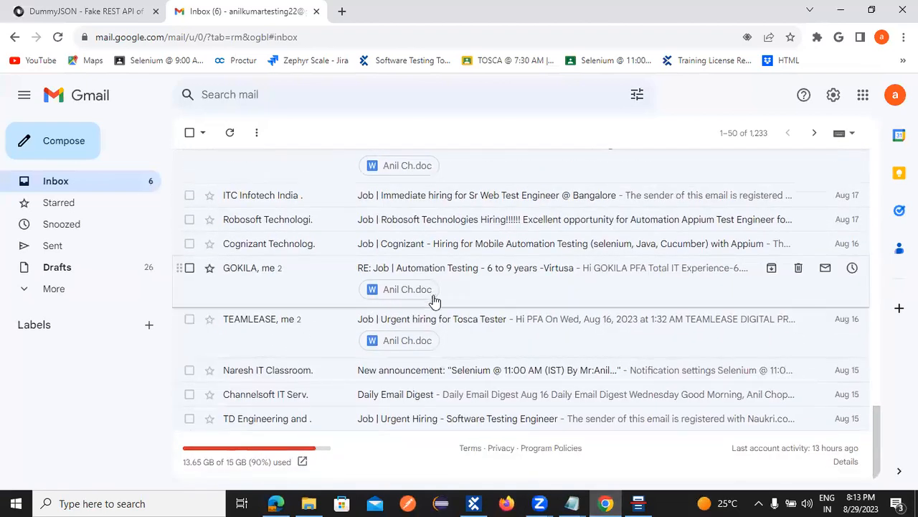
pyautogui.scroll(3, 420, 380)
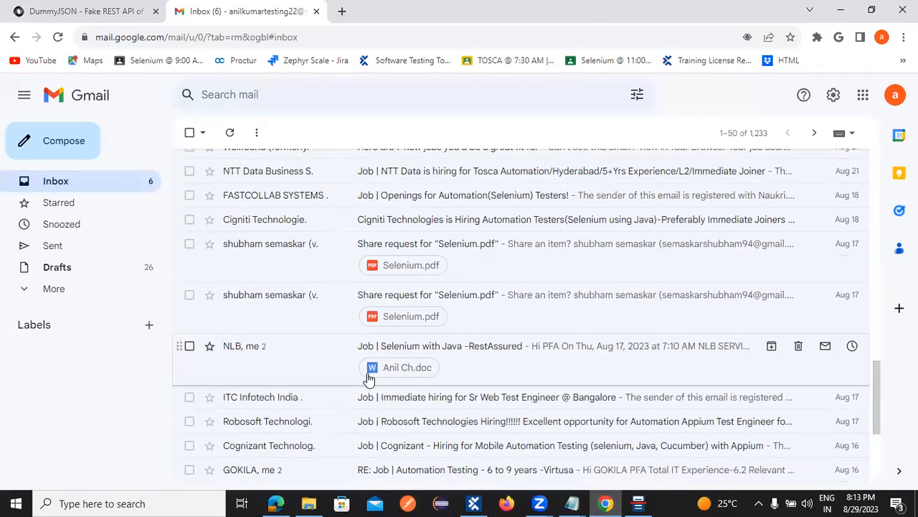
pyautogui.scroll(1, 452, 330)
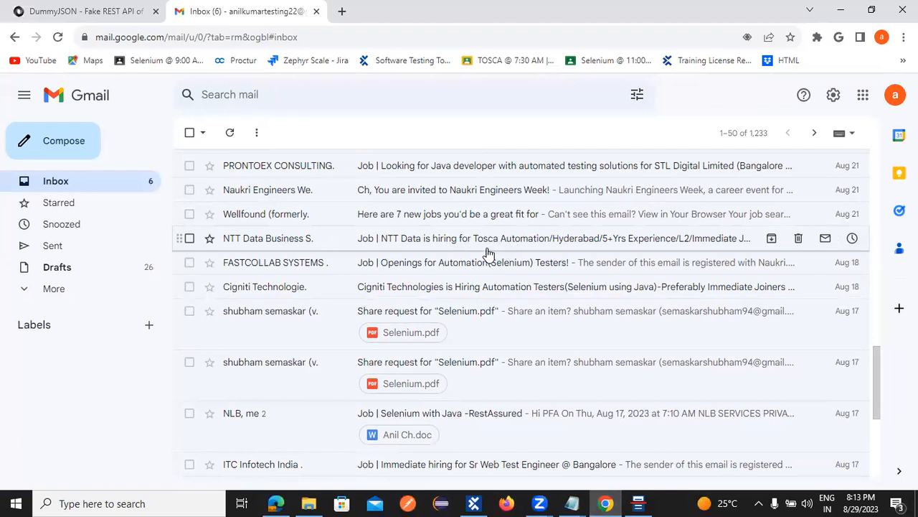
pyautogui.scroll(-5, 459, 337)
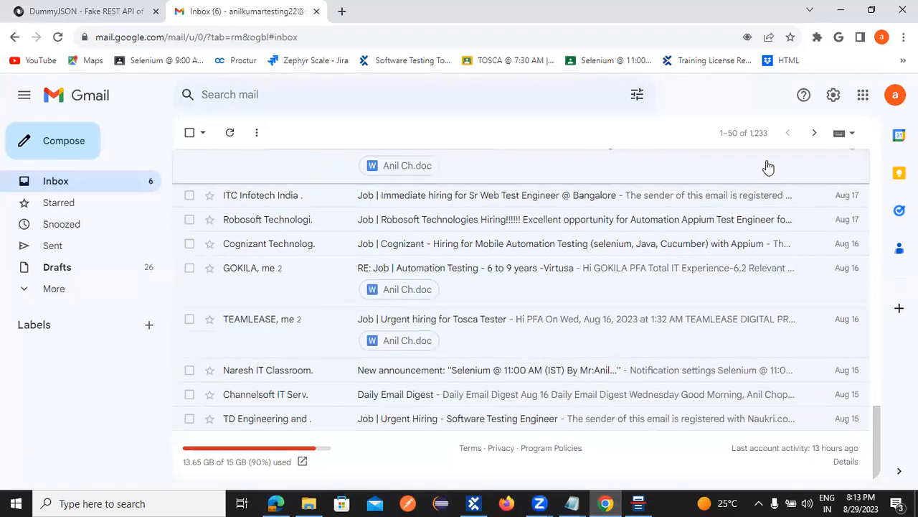
pyautogui.click(813, 133)
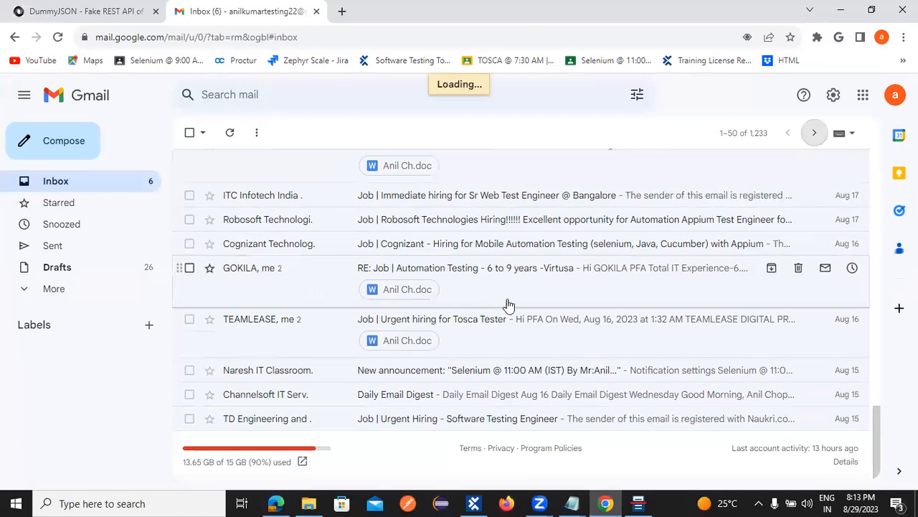
pyautogui.scroll(-3, 401, 330)
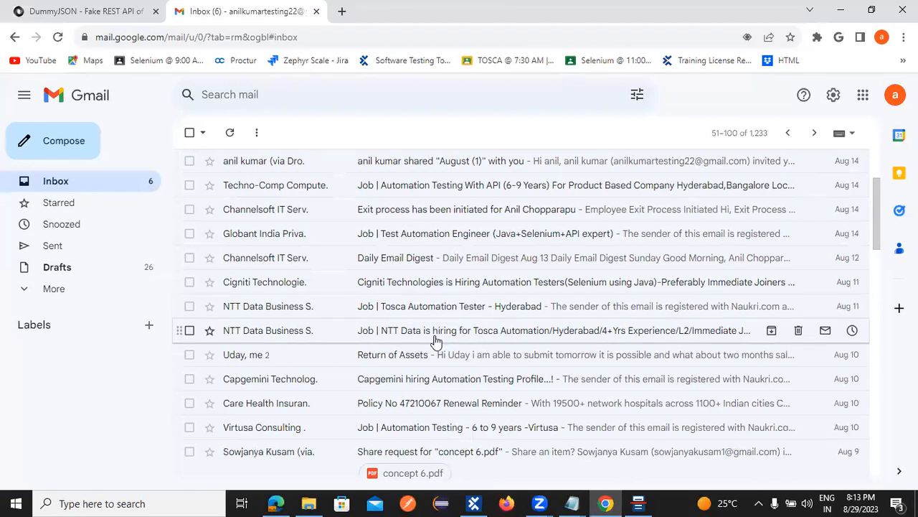
pyautogui.scroll(-4, 505, 351)
pyautogui.scroll(4, 510, 349)
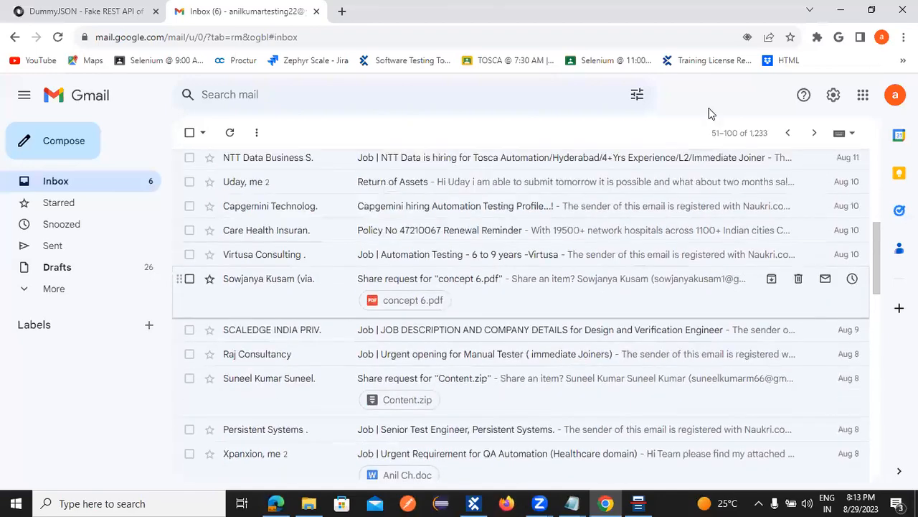
pyautogui.hotkey('alt', 'Tab')
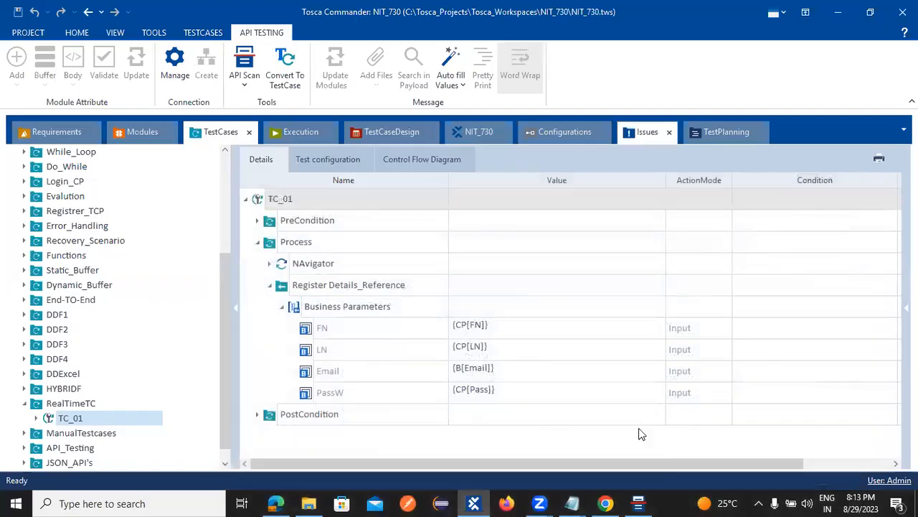
# Step: Switch back to the Tosca Commander window showing TC_01's test steps
pyautogui.moveTo(636, 502)
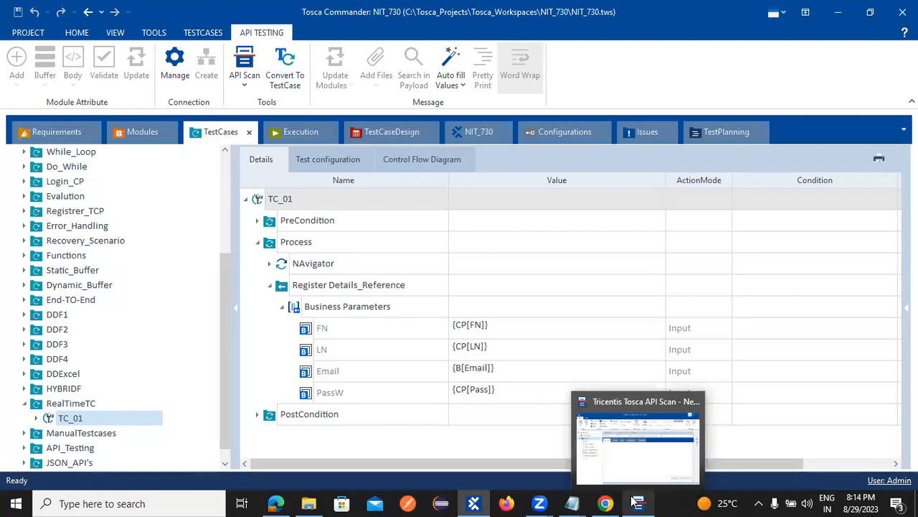
pyautogui.click(139, 140)
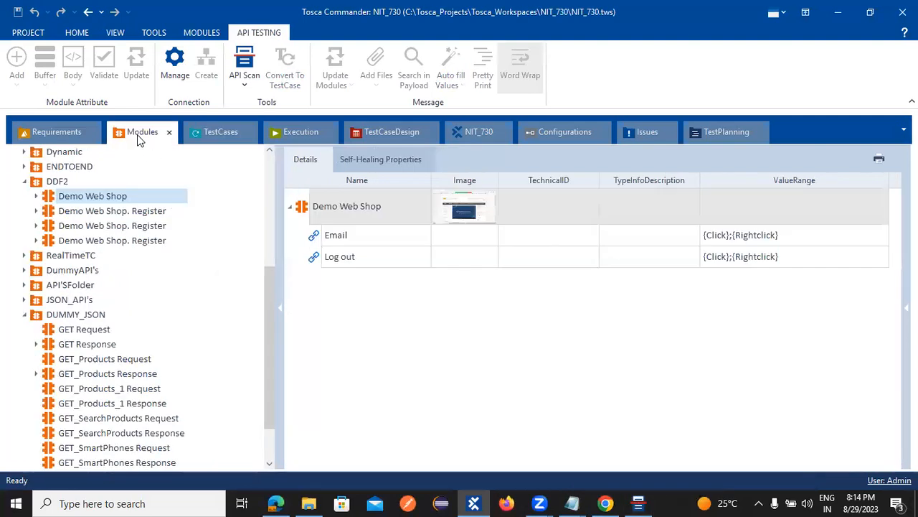
pyautogui.click(219, 136)
pyautogui.click(279, 137)
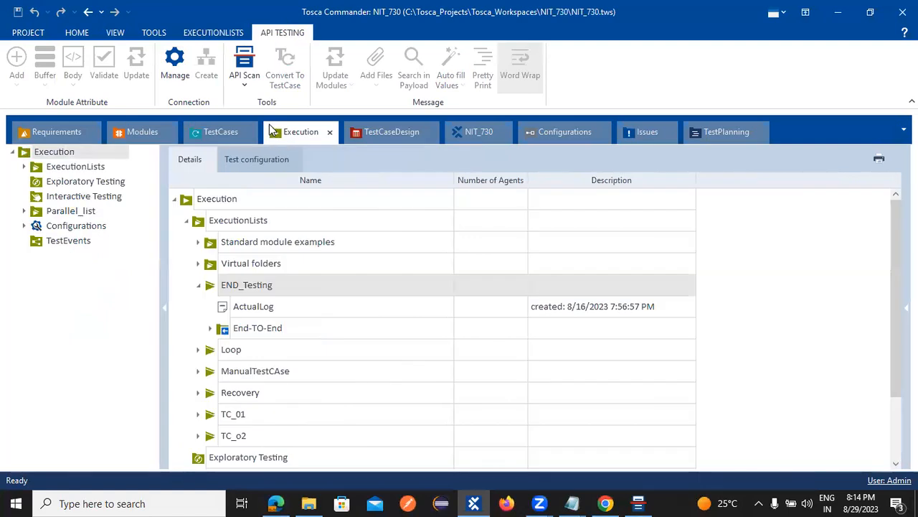
pyautogui.click(380, 136)
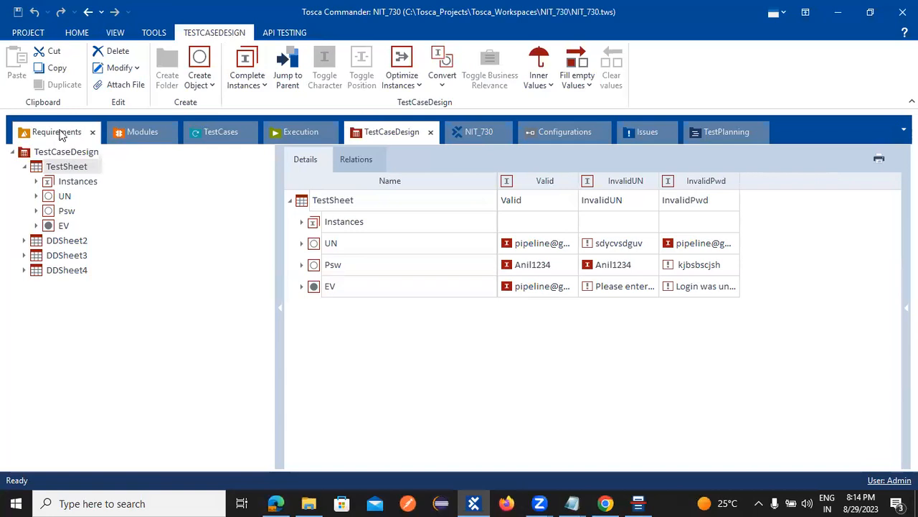
pyautogui.click(139, 134)
pyautogui.click(201, 130)
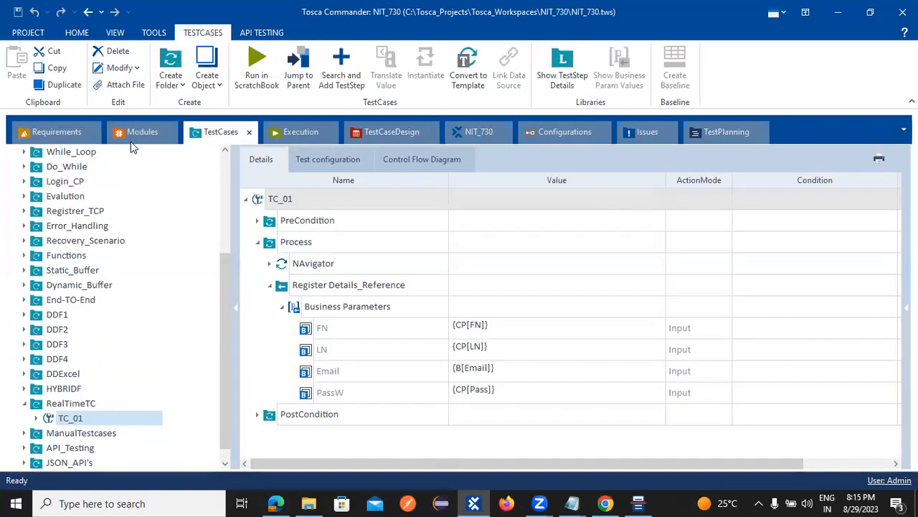
# Step: Open Manual_TC01 from the ManualTestcases folder and expand its Launch the Browser step
pyautogui.click(142, 134)
pyautogui.click(212, 137)
pyautogui.scroll(-1, 86, 430)
pyautogui.click(24, 418)
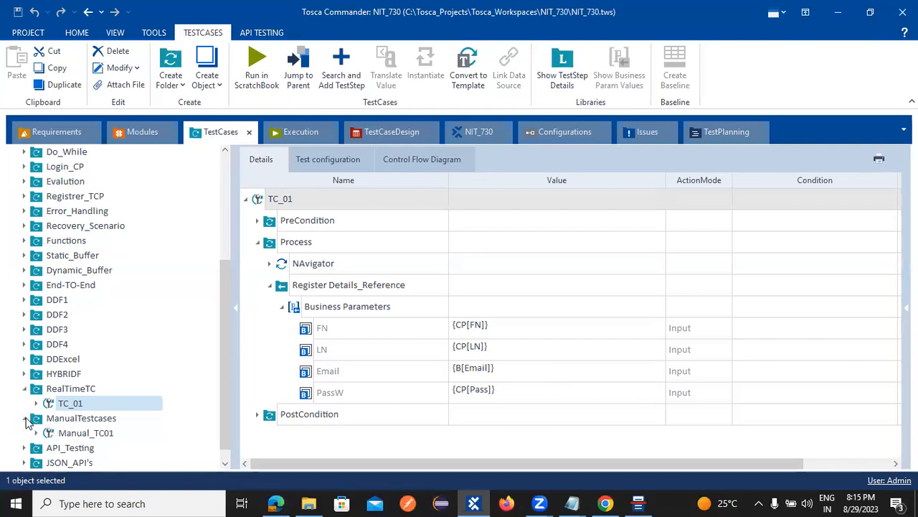
pyautogui.click(61, 435)
pyautogui.scroll(-1, 109, 419)
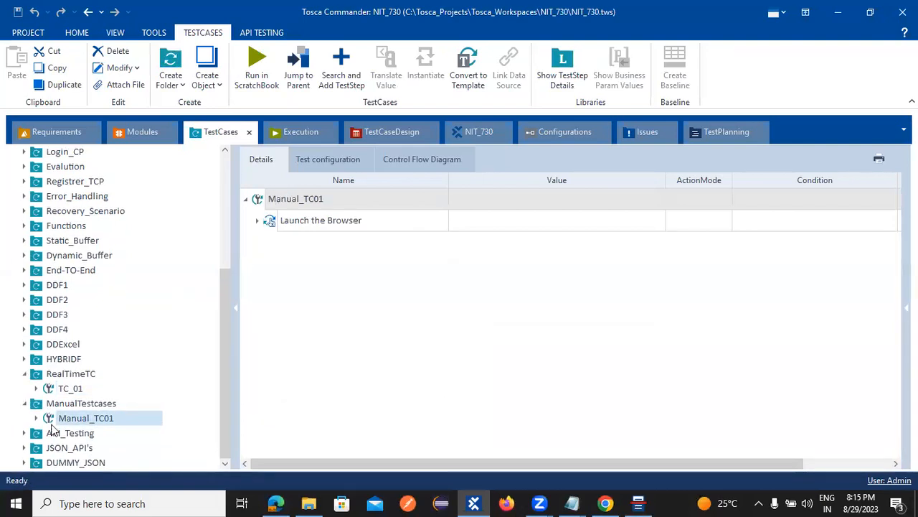
pyautogui.click(36, 417)
pyautogui.scroll(-1, 122, 413)
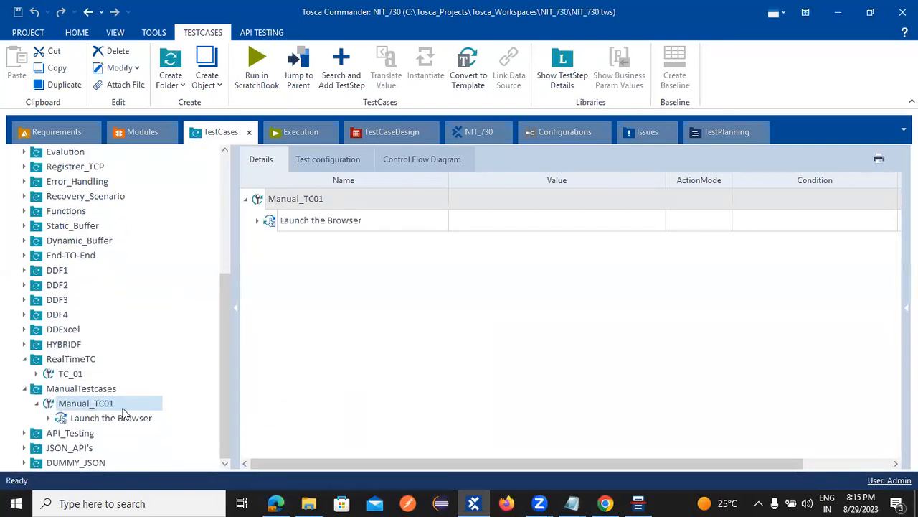
pyautogui.click(48, 419)
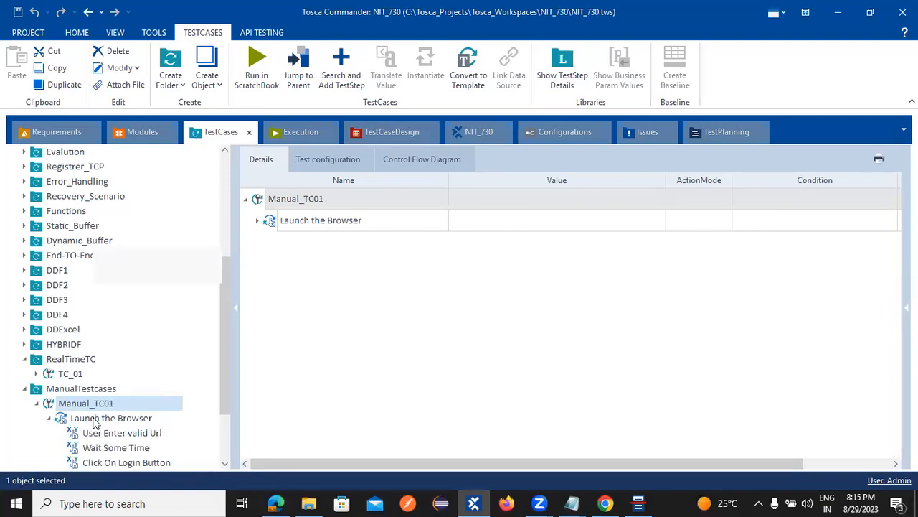
# Step: Review the Launch the Browser and Manual_TC01 context menus and show the extra creation options
pyautogui.rightClick(94, 419)
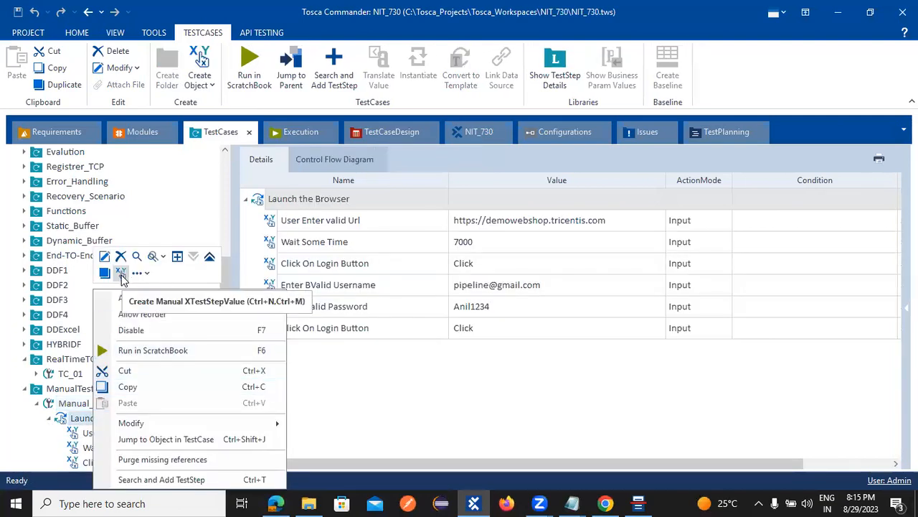
pyautogui.rightClick(80, 406)
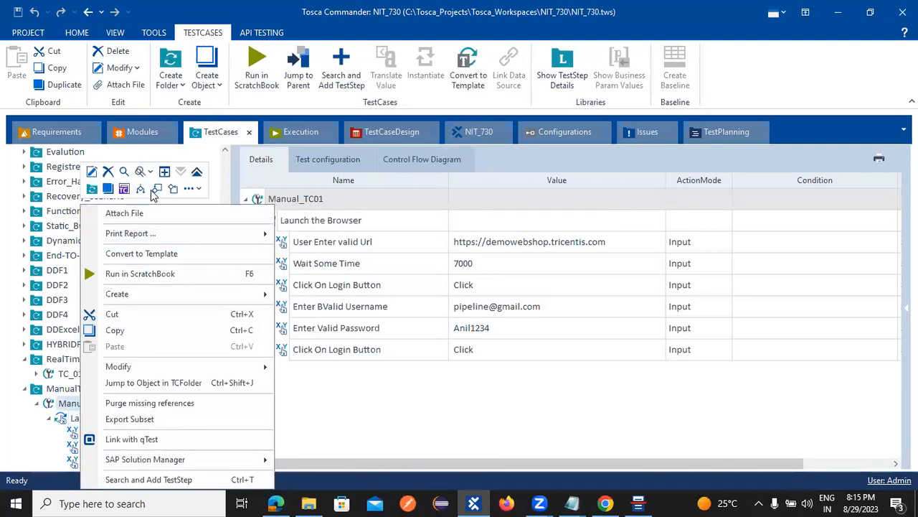
pyautogui.click(190, 190)
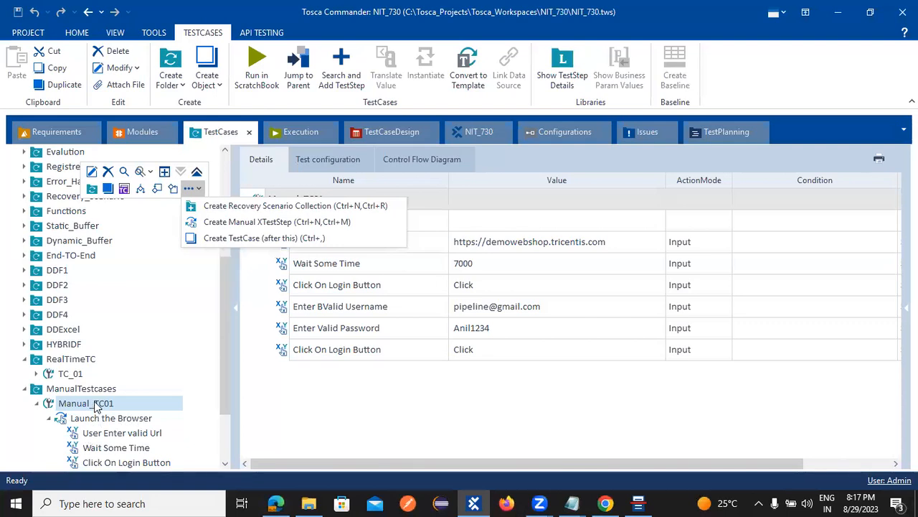
# Step: Review and dismiss the context menus for Launch the Browser and Manual_TC01
pyautogui.rightClick(90, 418)
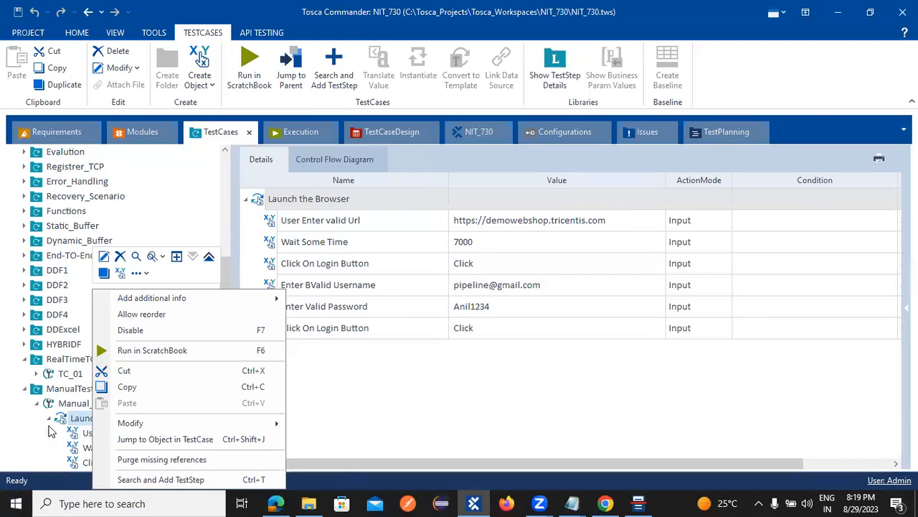
pyautogui.click(65, 408)
pyautogui.rightClick(66, 404)
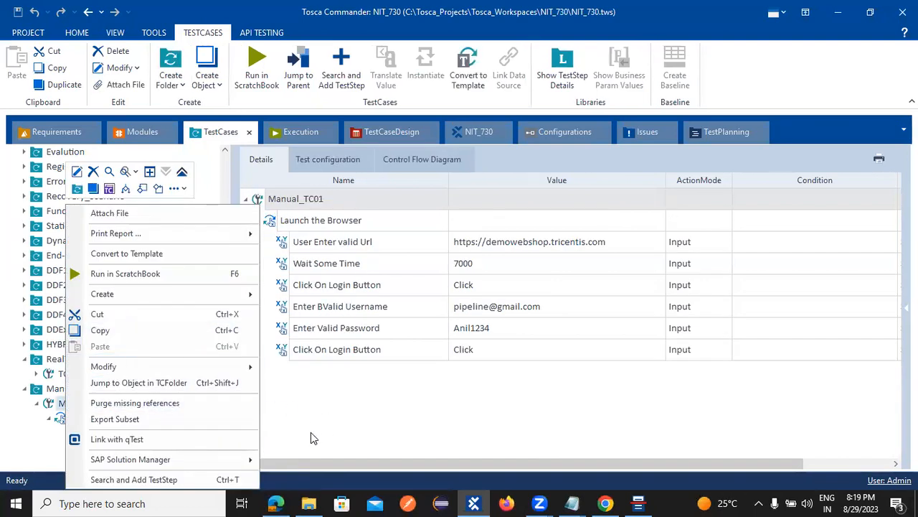
pyautogui.click(322, 454)
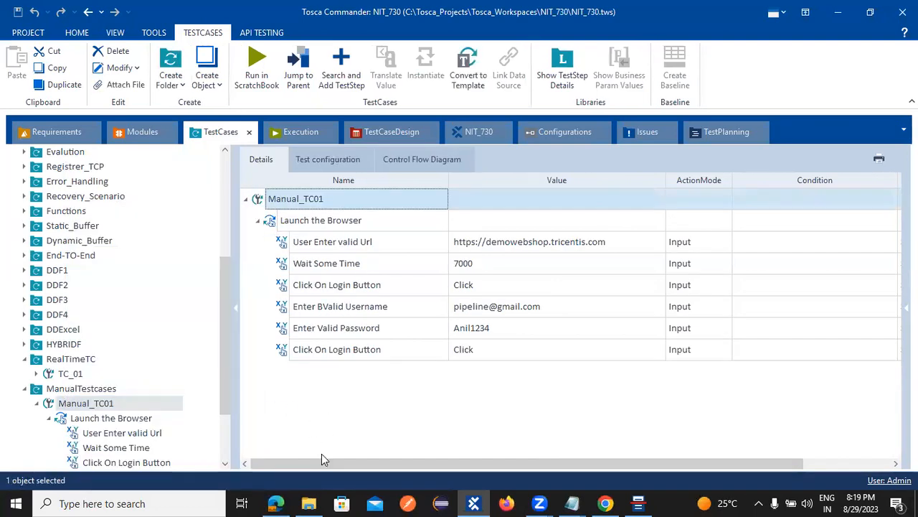
# Step: In the Execution section, view the ManualTestCAse ExecutionList's actions menu, then close it
pyautogui.click(301, 132)
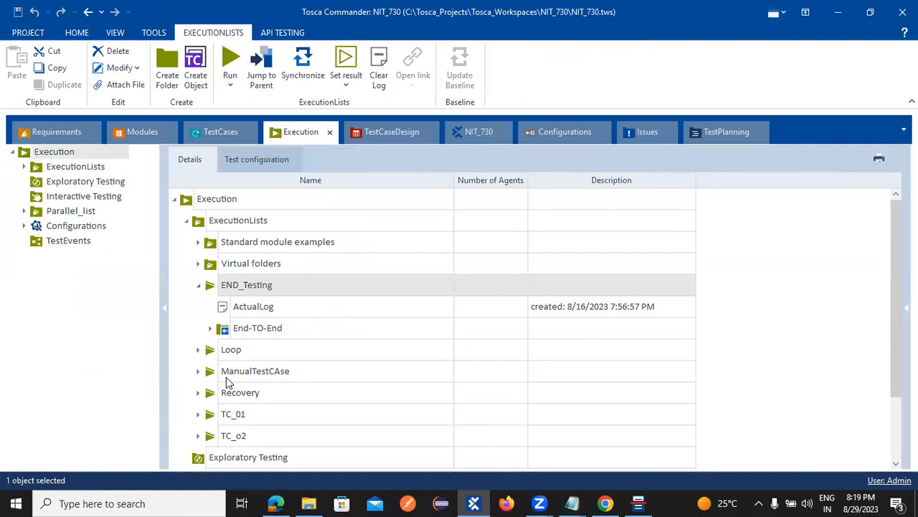
pyautogui.rightClick(228, 372)
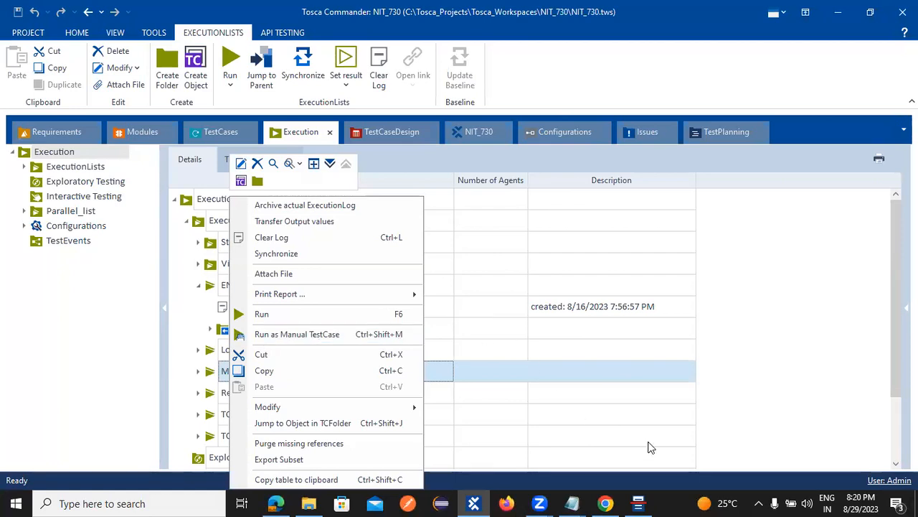
pyautogui.click(475, 502)
# Step: Return to the TestCases section and collapse the ManualTestcases folder
pyautogui.click(470, 500)
pyautogui.click(472, 501)
pyautogui.click(222, 133)
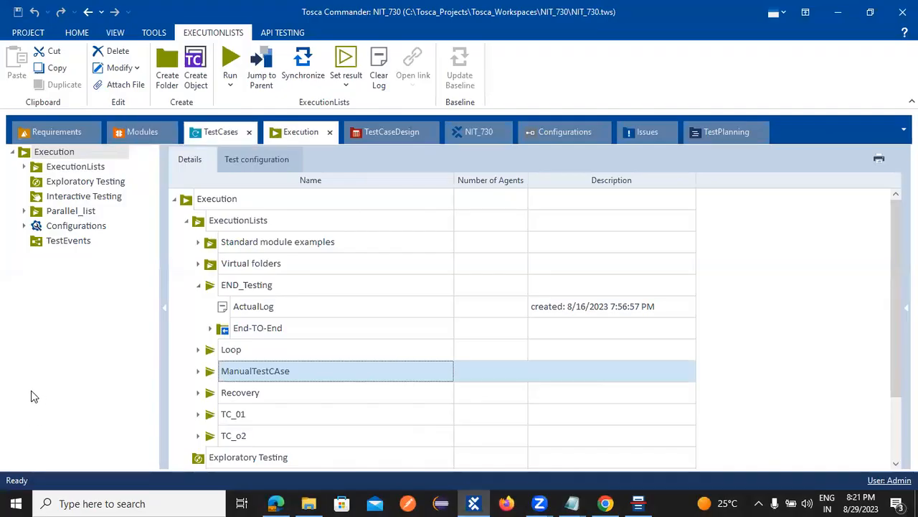
pyautogui.click(24, 388)
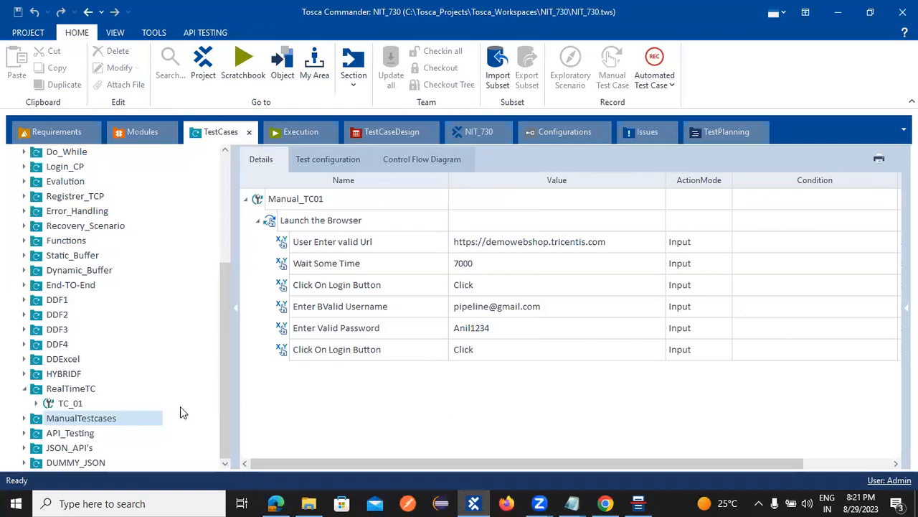